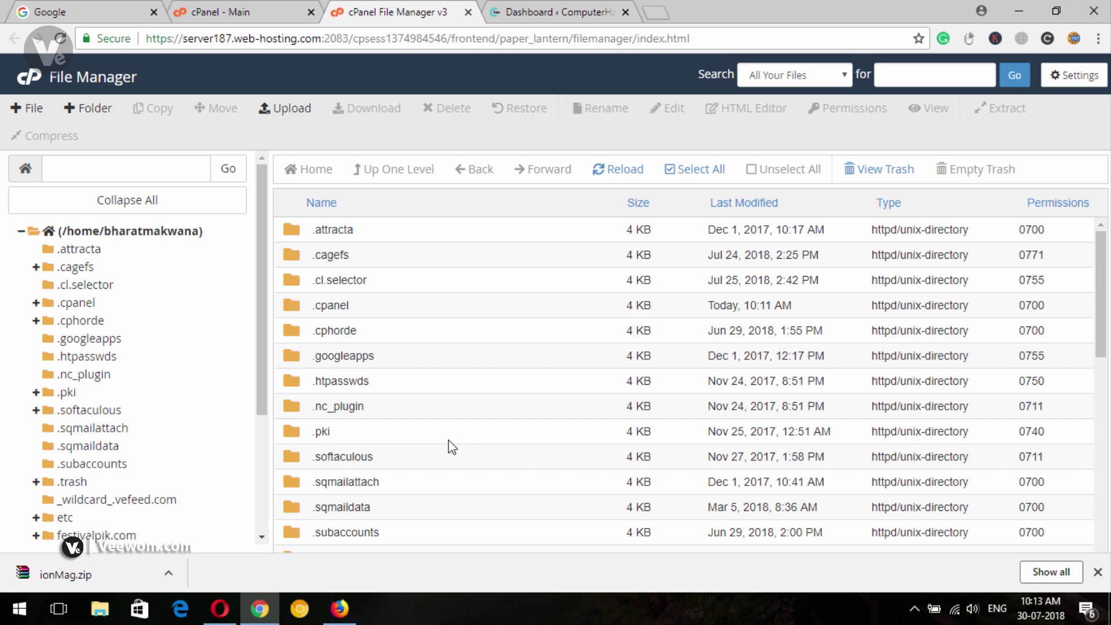
Open the themes folder inside public_html/wp-content in the File Manager.
{"action": "left_click_drag", "start_coordinate": [1106, 301], "coordinate": [1105, 373]}
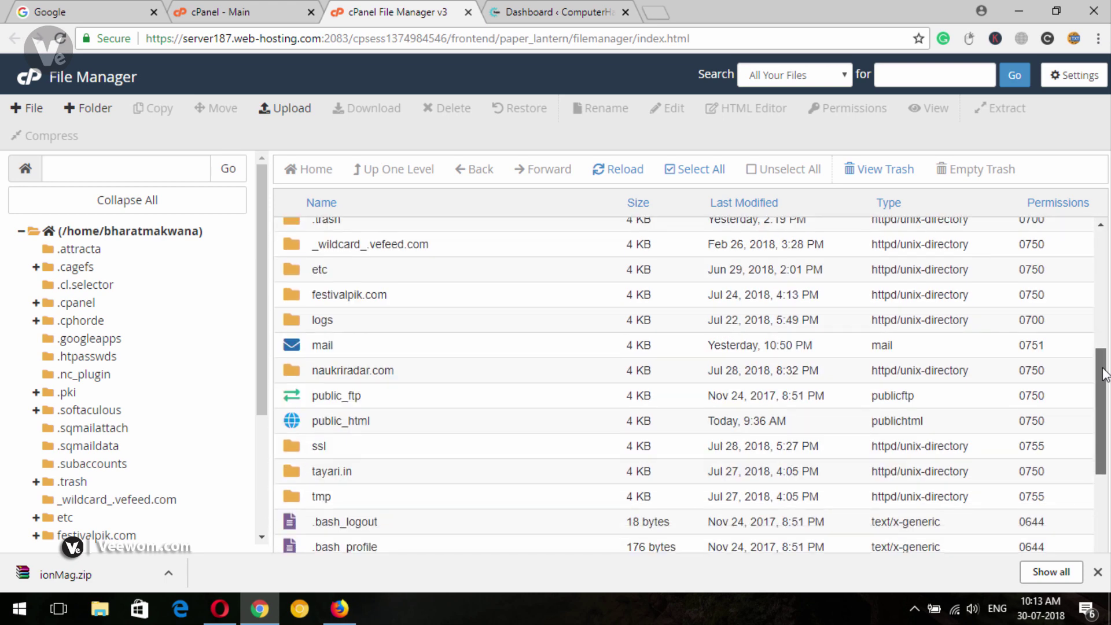
{"action": "double_click", "coordinate": [402, 422]}
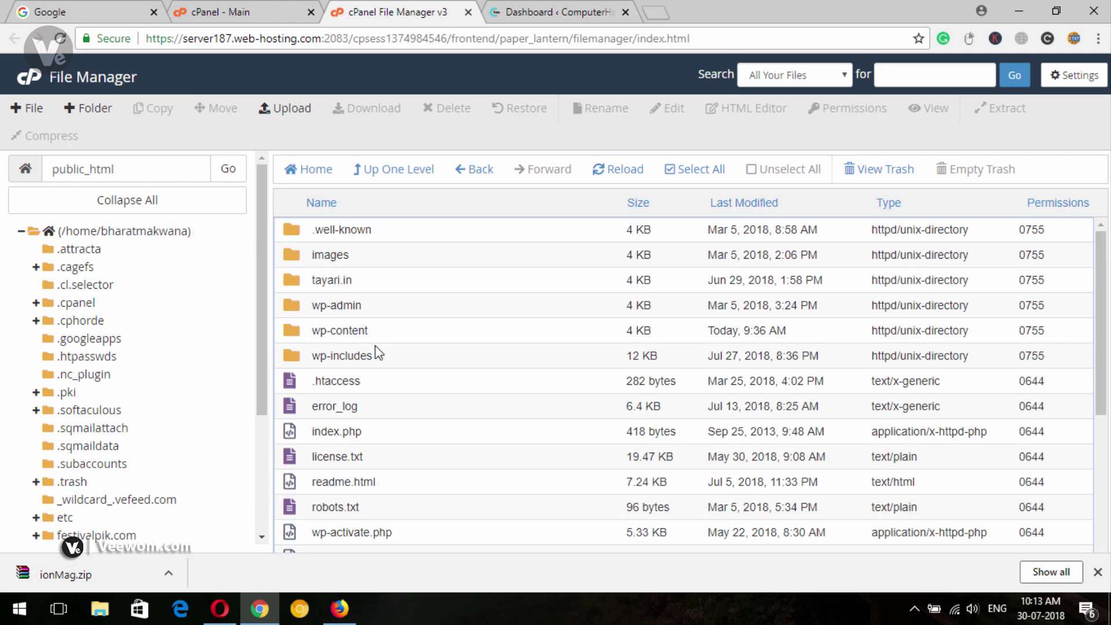
{"action": "double_click", "coordinate": [391, 333]}
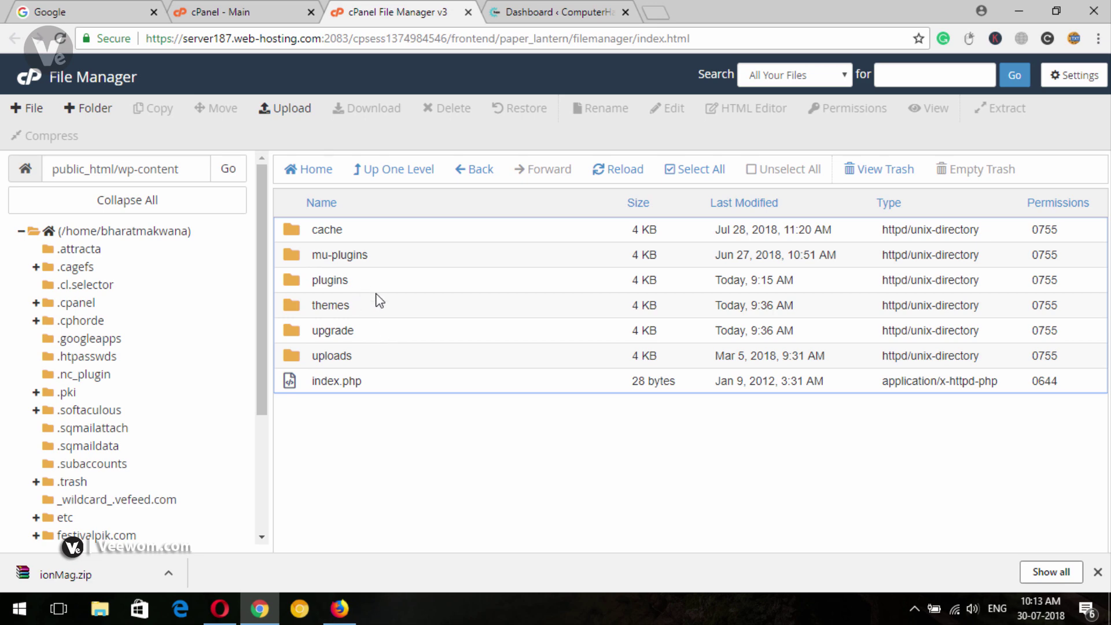
{"action": "double_click", "coordinate": [376, 294]}
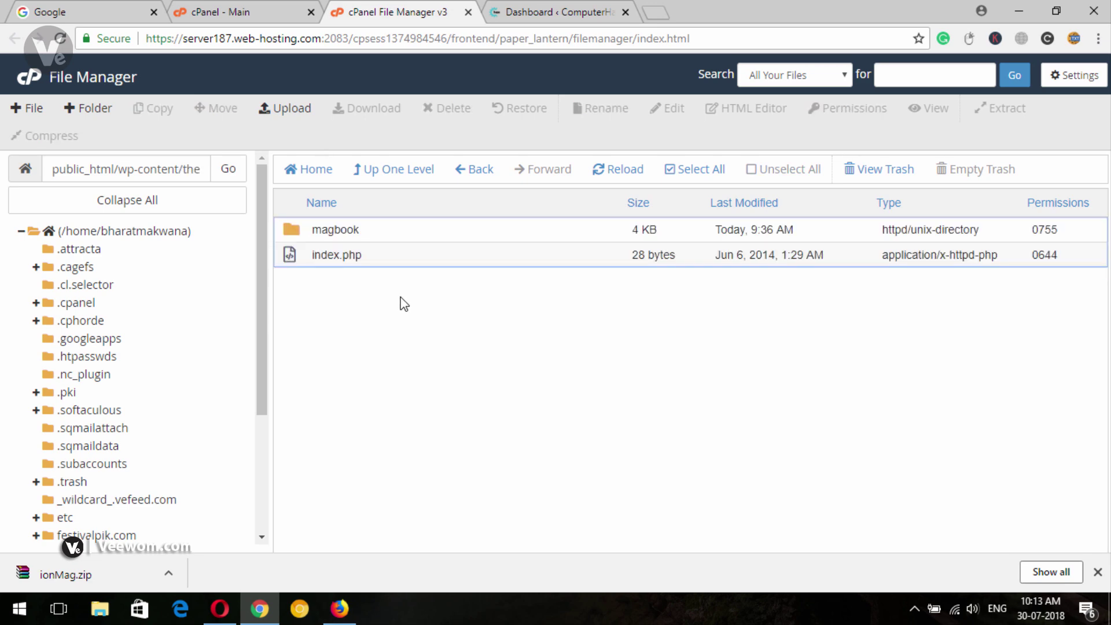
Switch to the WordPress dashboard, view the site's installed themes, and return to the cPanel File Manager.
{"action": "left_click", "coordinate": [537, 5]}
{"action": "mouse_move", "coordinate": [87, 396]}
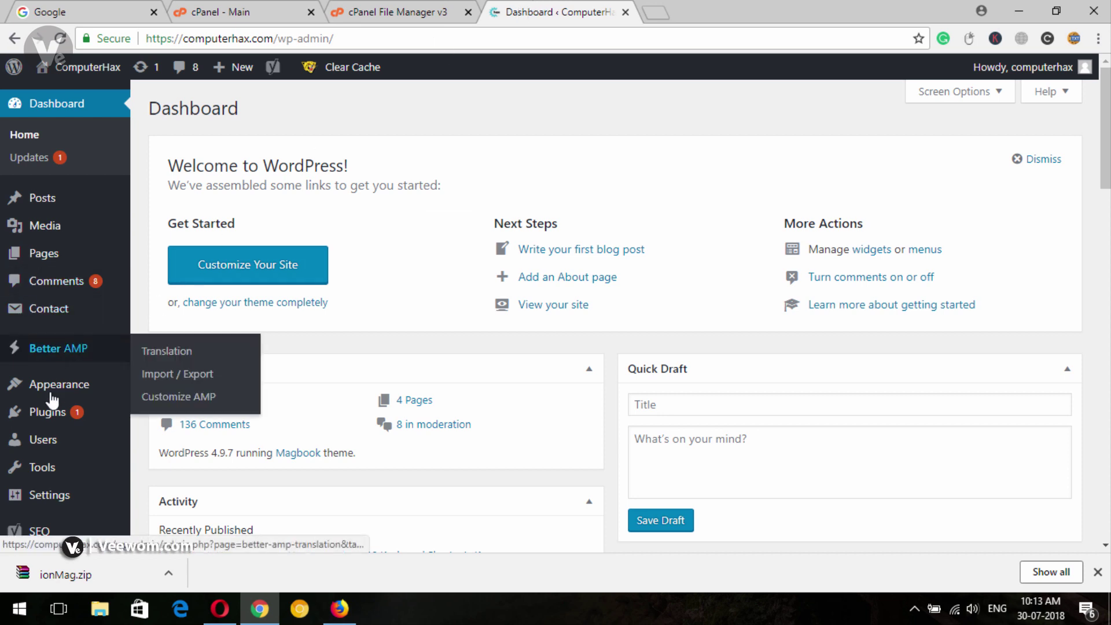
{"action": "left_click", "coordinate": [155, 368]}
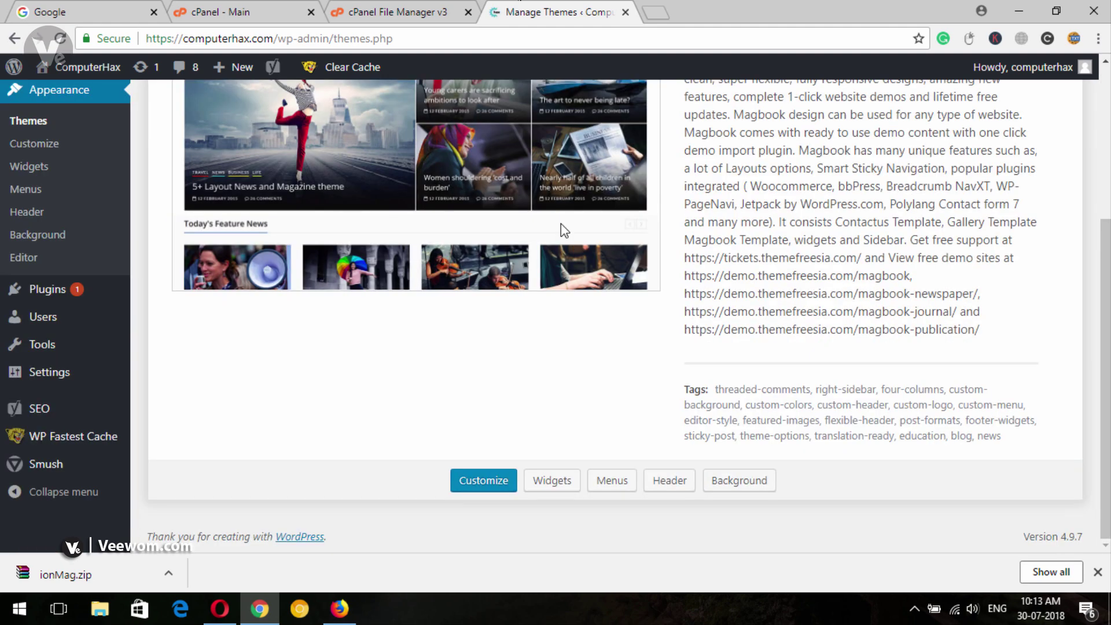
{"action": "left_click", "coordinate": [394, 12]}
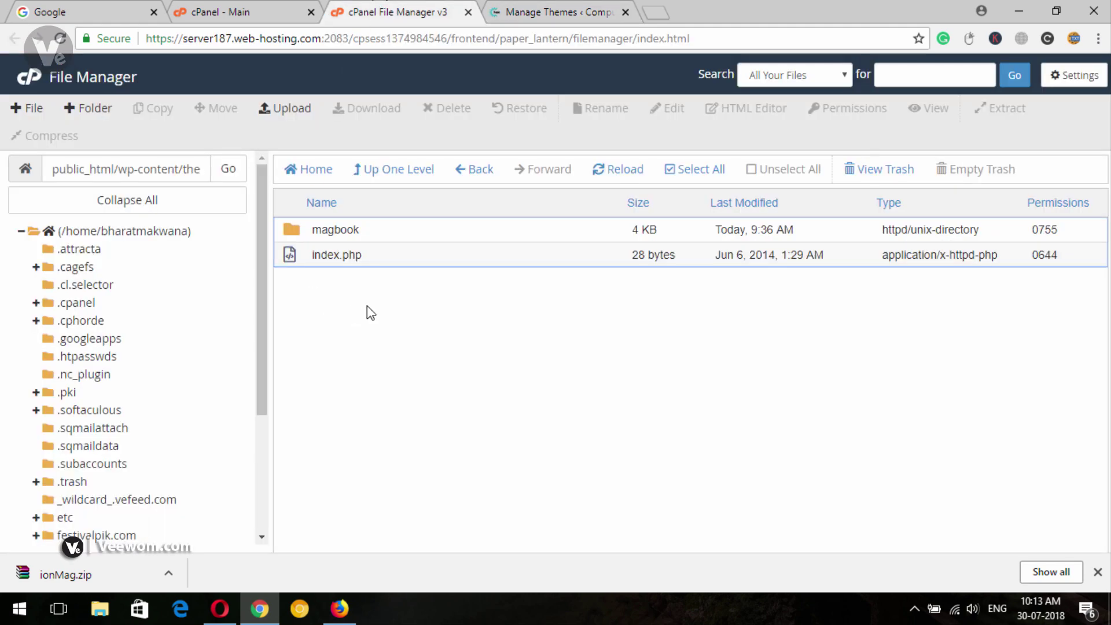
Upload ionMag.zip from the Downloads folder to the themes folder and reload the folder listing.
{"action": "left_click", "coordinate": [287, 111]}
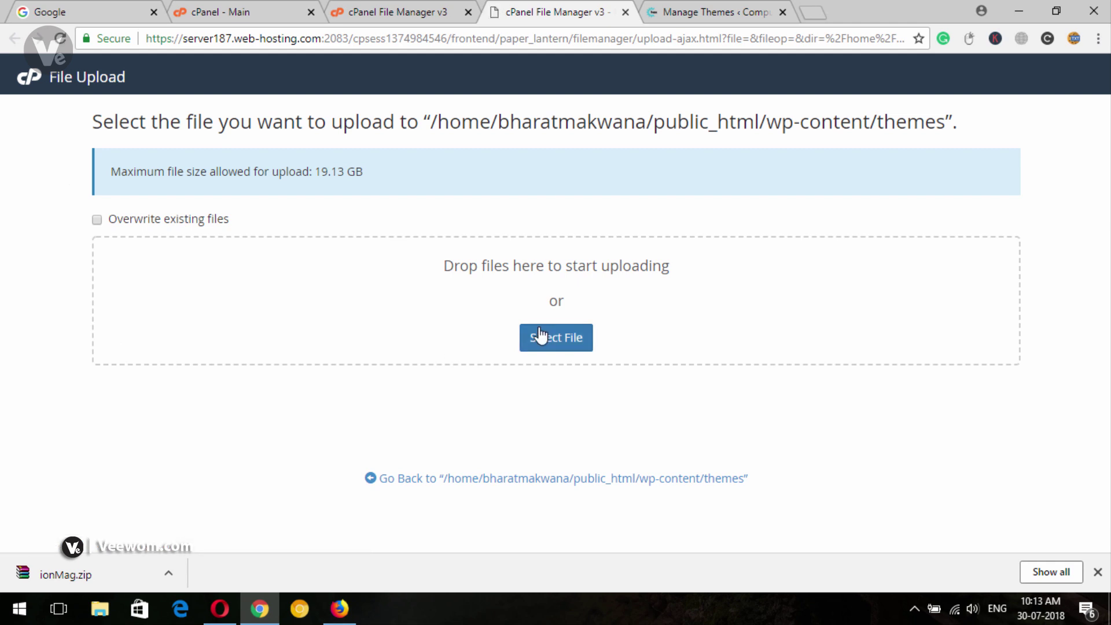
{"action": "left_click", "coordinate": [540, 335]}
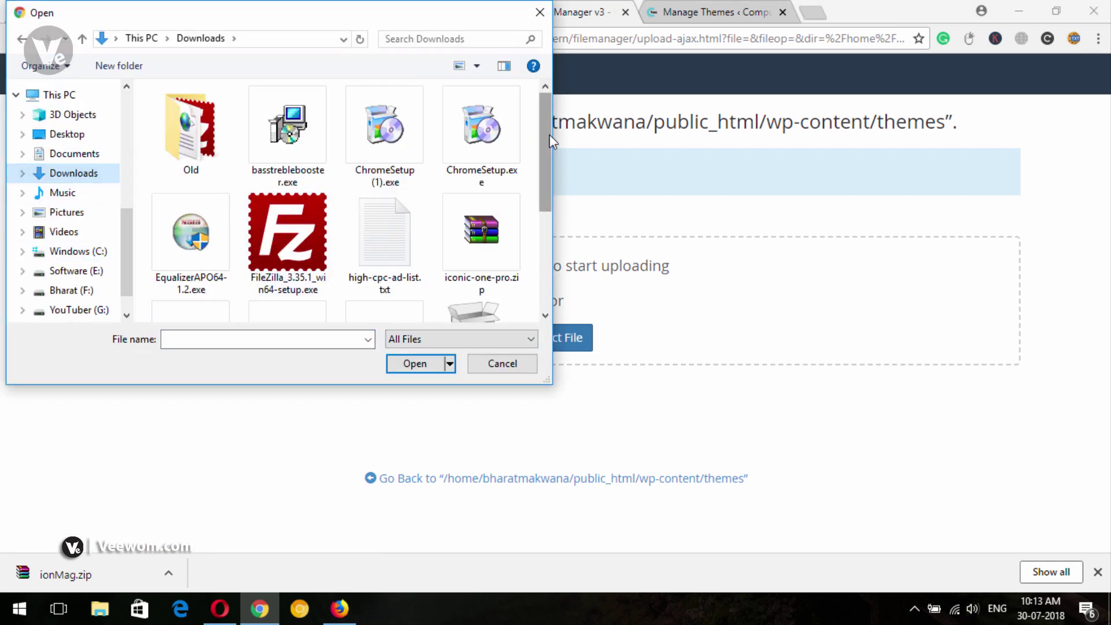
{"action": "left_click_drag", "start_coordinate": [549, 134], "coordinate": [544, 237]}
{"action": "double_click", "coordinate": [168, 162]}
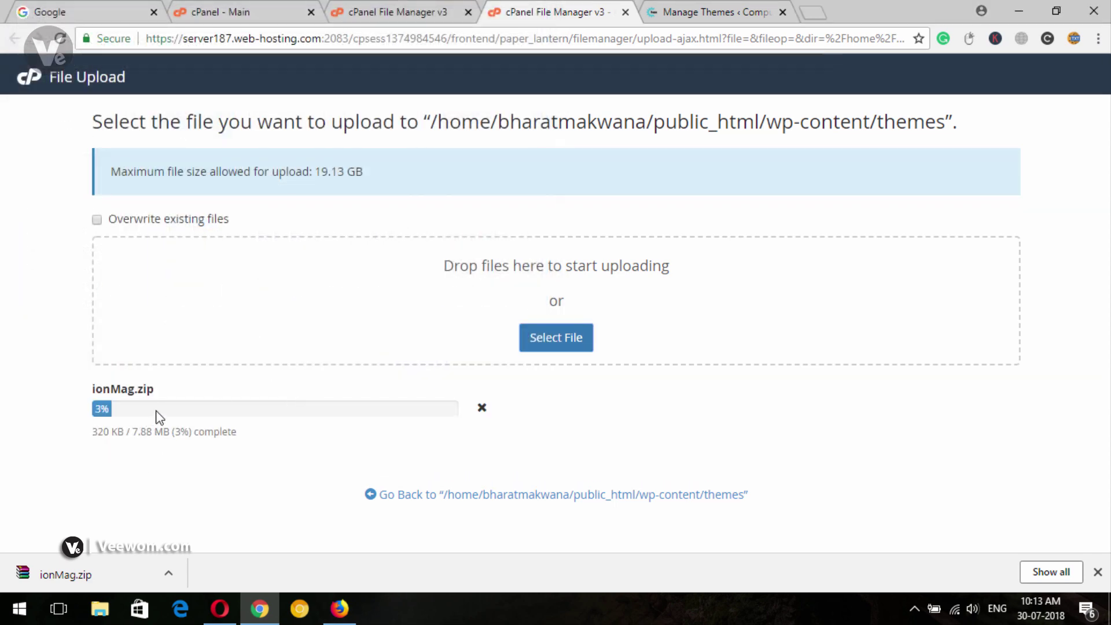
{"action": "left_click_drag", "start_coordinate": [132, 432], "coordinate": [144, 432]}
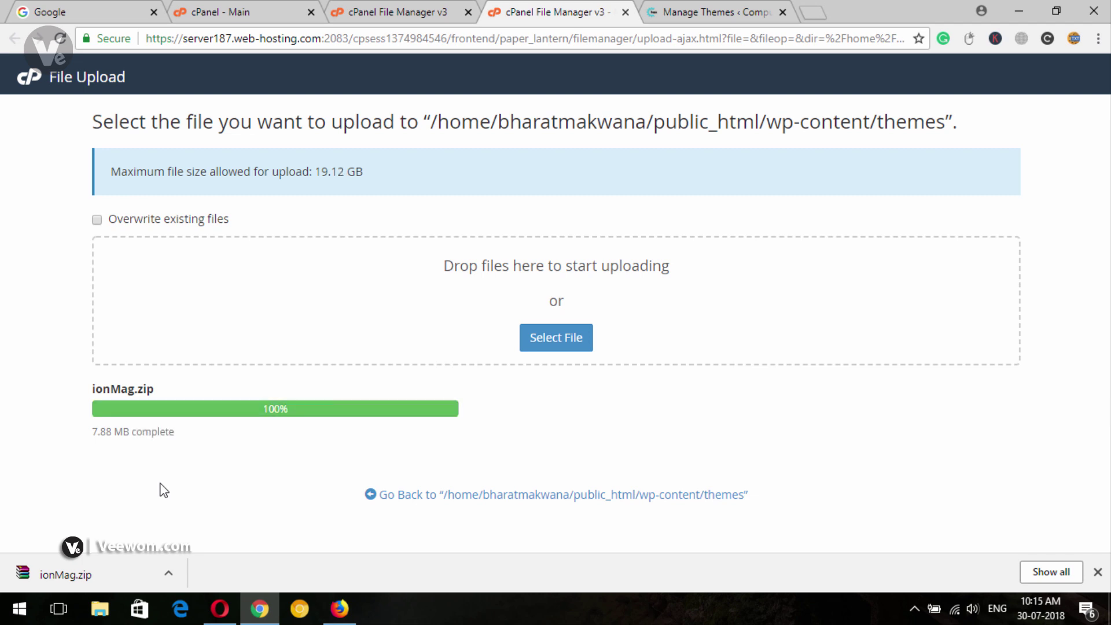
{"action": "left_click", "coordinate": [625, 12]}
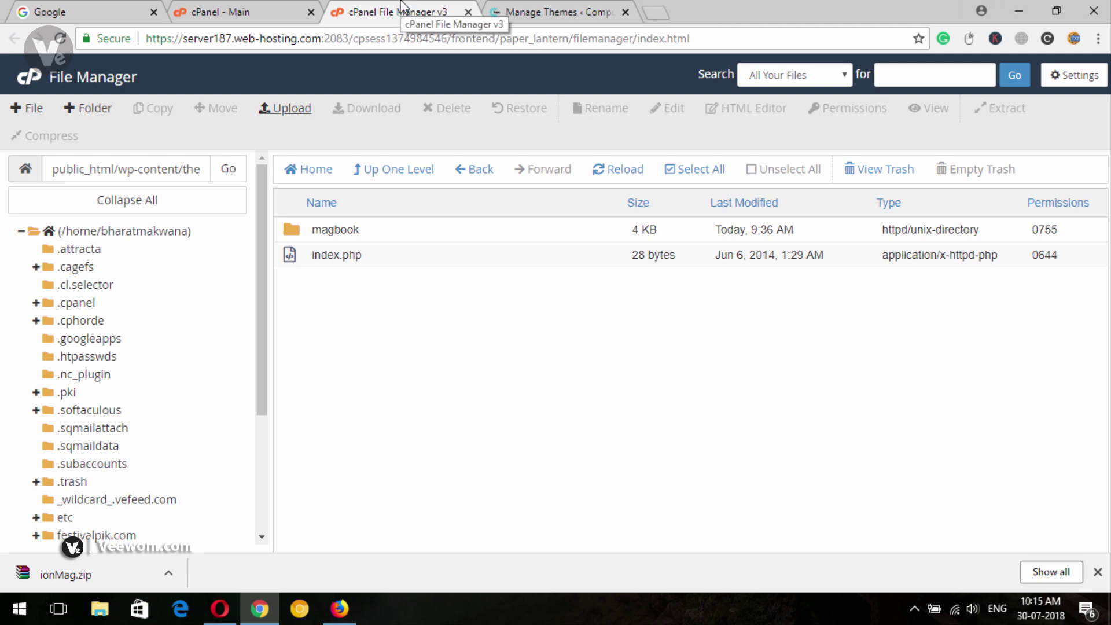
{"action": "left_click", "coordinate": [602, 173]}
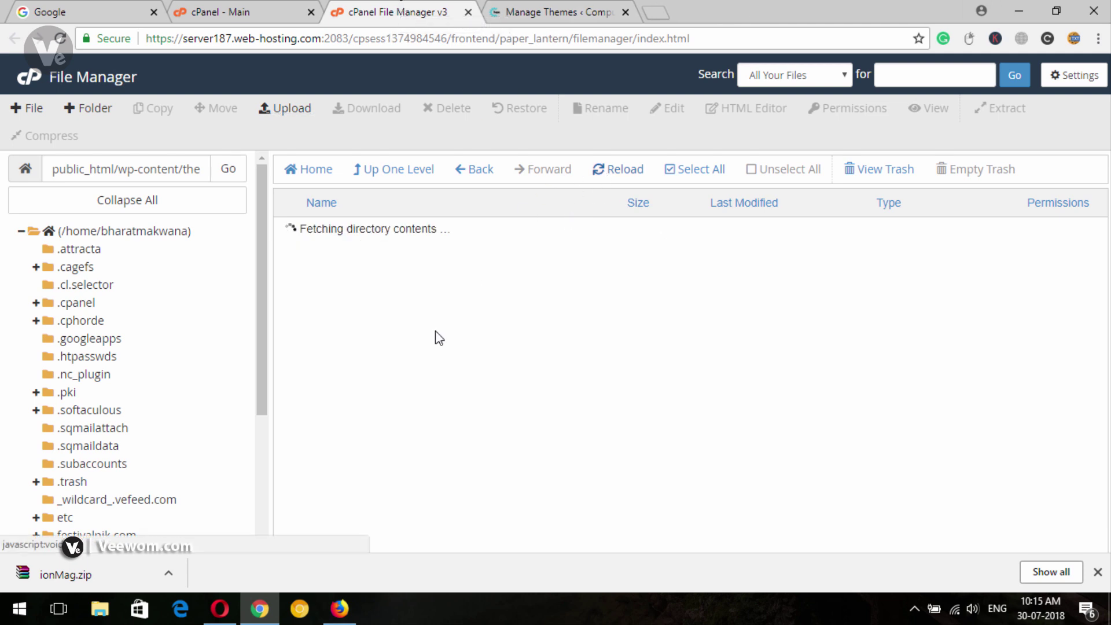
Extract ionMag.zip into /public_html/wp-content/themes and move the zip archive to the trash.
{"action": "left_click", "coordinate": [398, 289]}
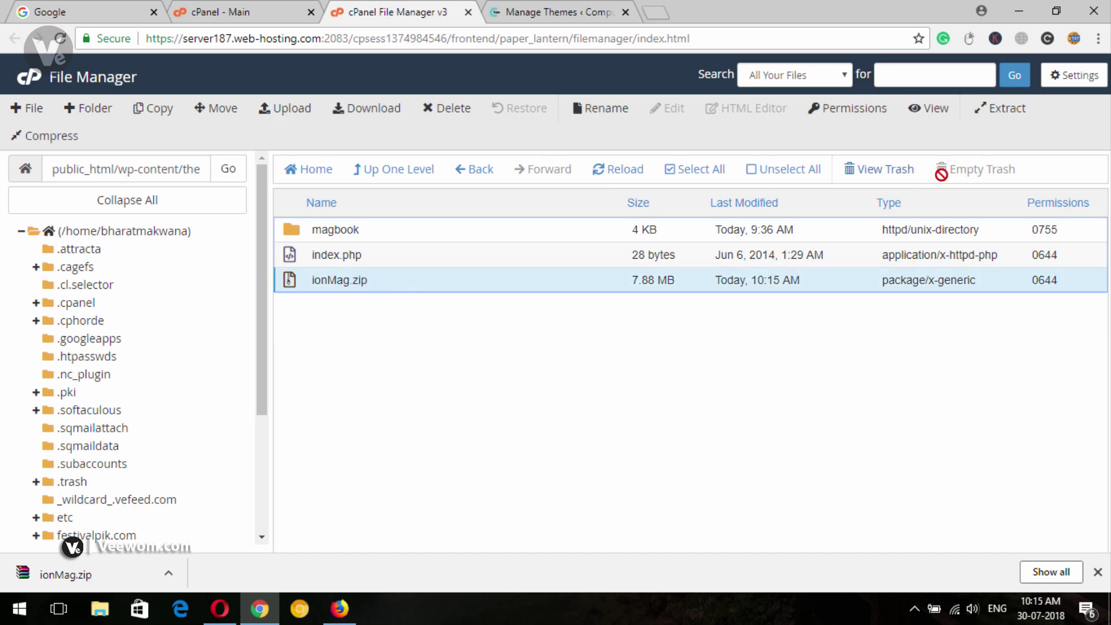
{"action": "left_click", "coordinate": [994, 110]}
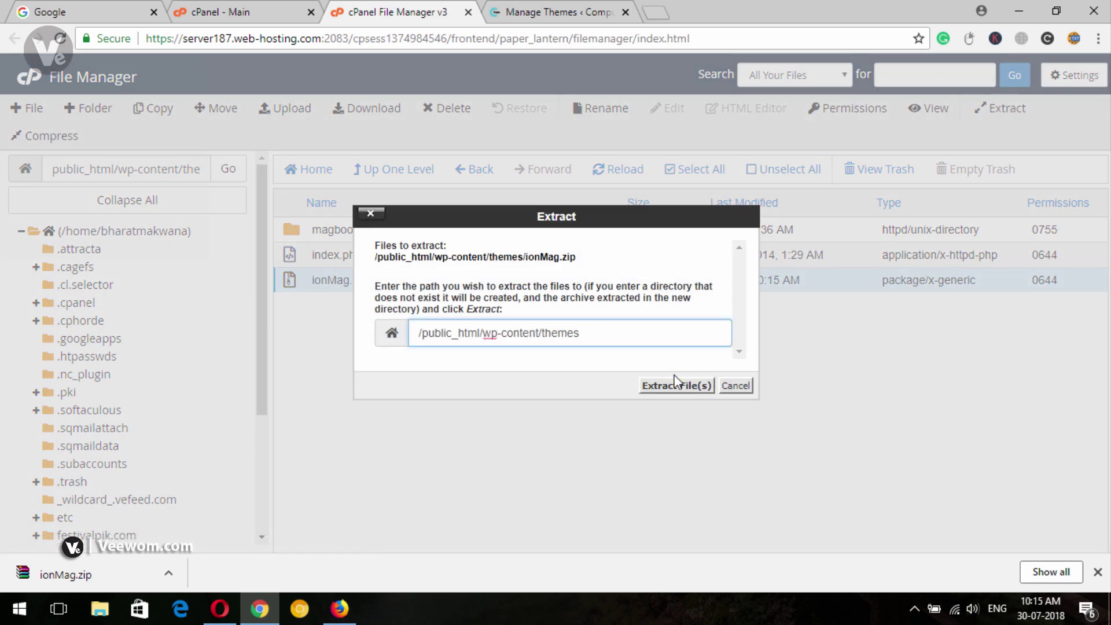
{"action": "left_click", "coordinate": [674, 384]}
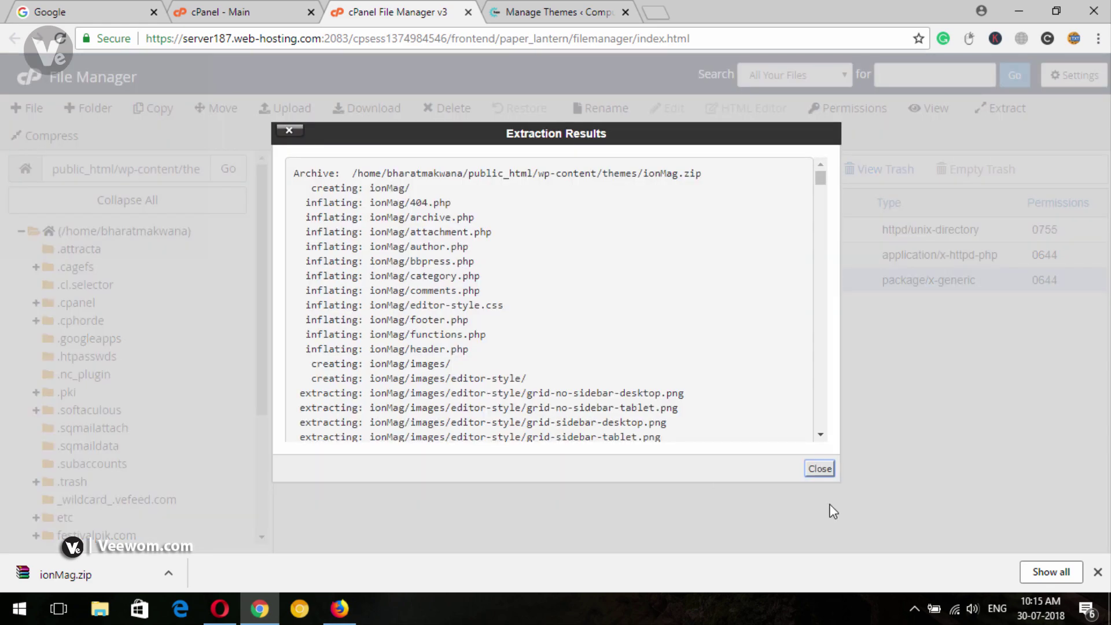
{"action": "left_click", "coordinate": [819, 468]}
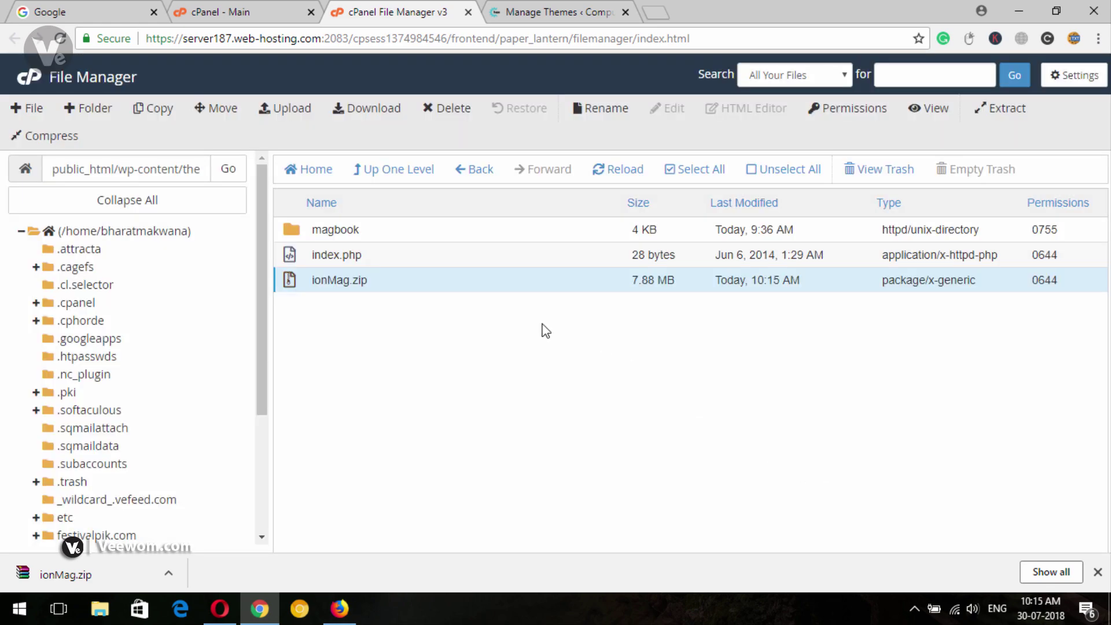
{"action": "left_click", "coordinate": [622, 171]}
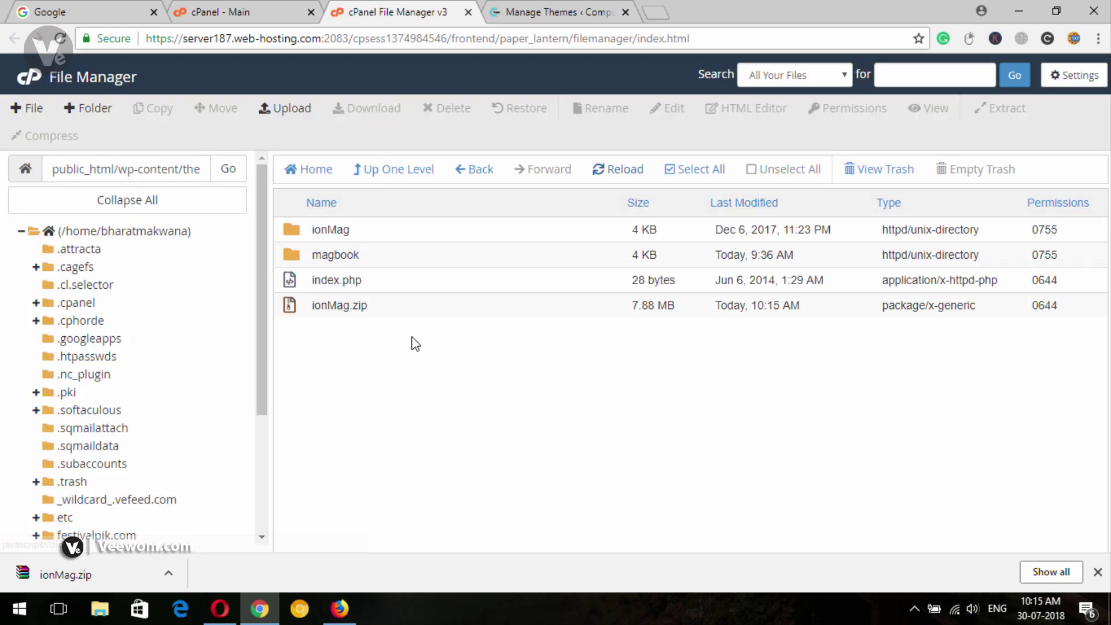
{"action": "left_click", "coordinate": [440, 109]}
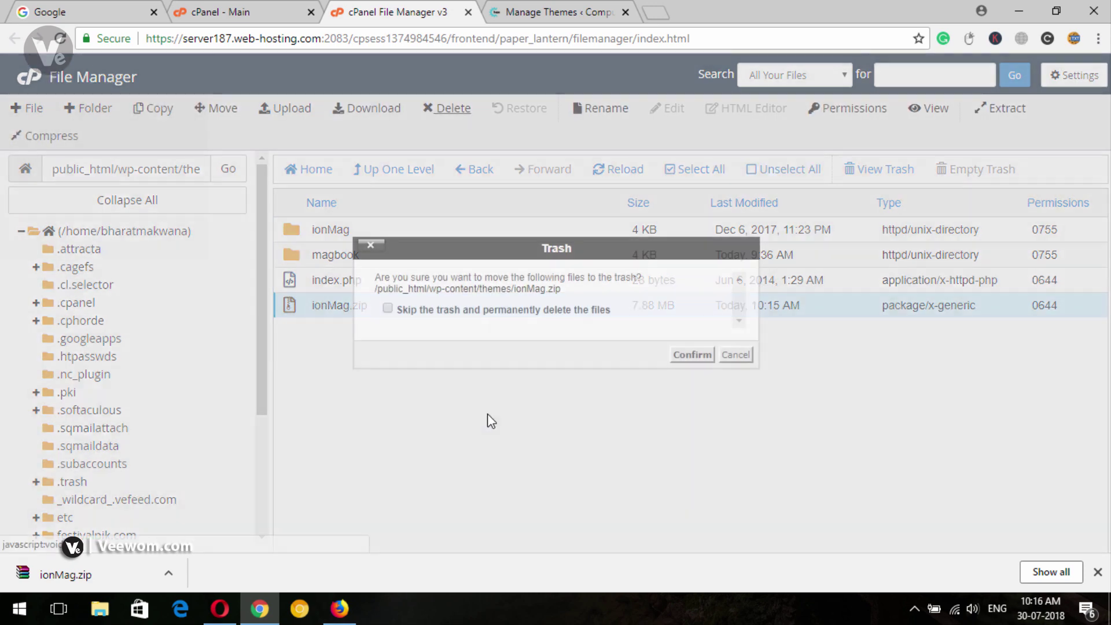
{"action": "left_click", "coordinate": [683, 356]}
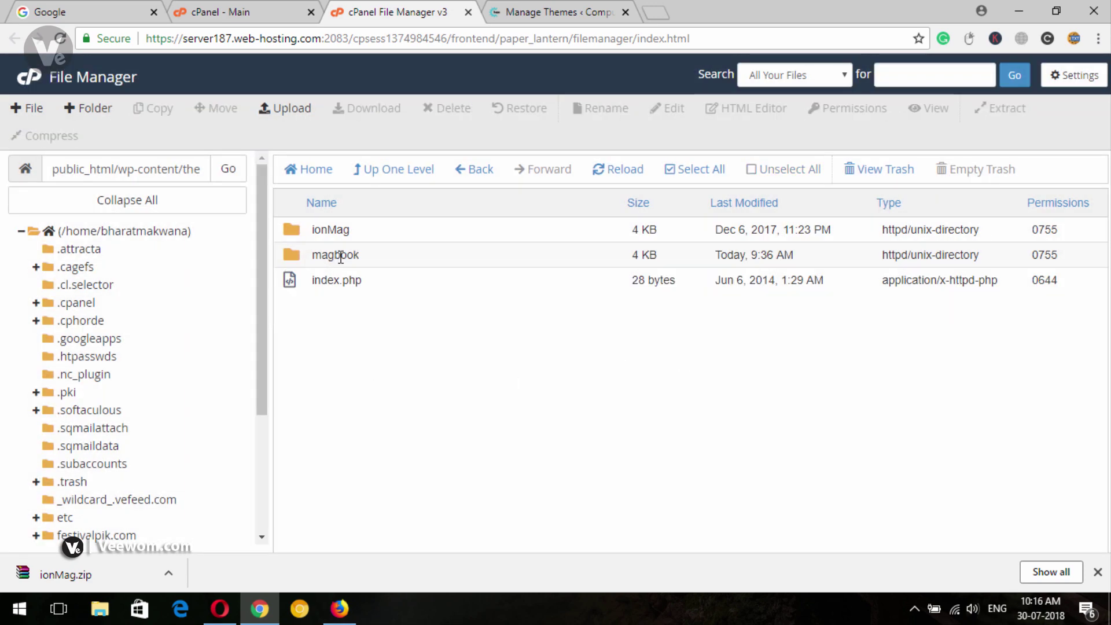
Look through the files in the extracted ionMag folder and go back up to the themes folder.
{"action": "double_click", "coordinate": [388, 239]}
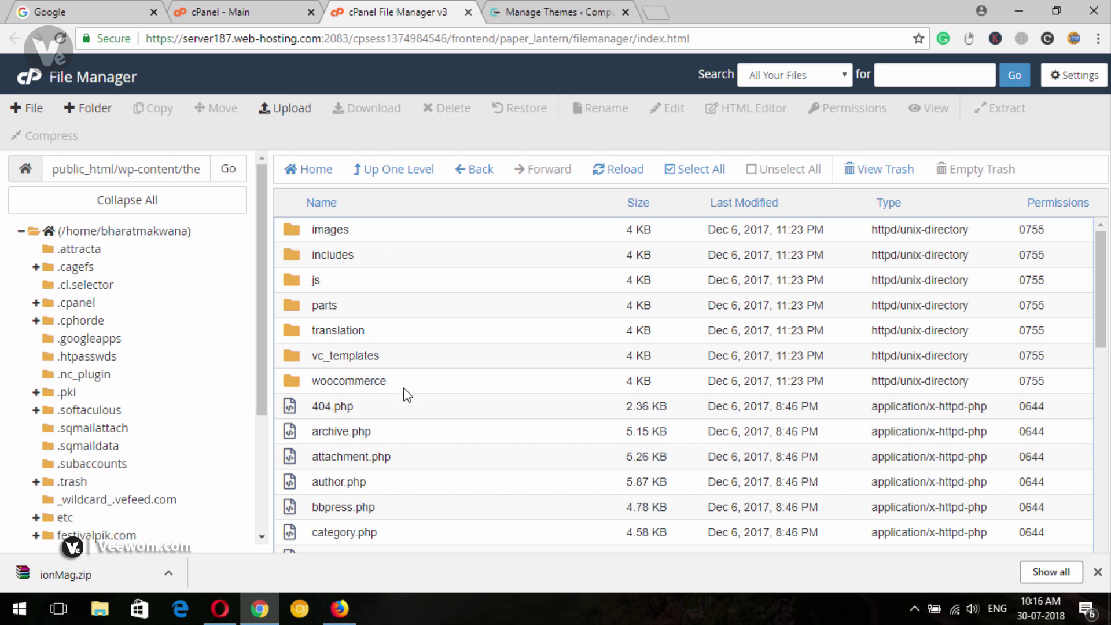
{"action": "scroll", "coordinate": [405, 312], "scroll_direction": "down", "scroll_amount": 12}
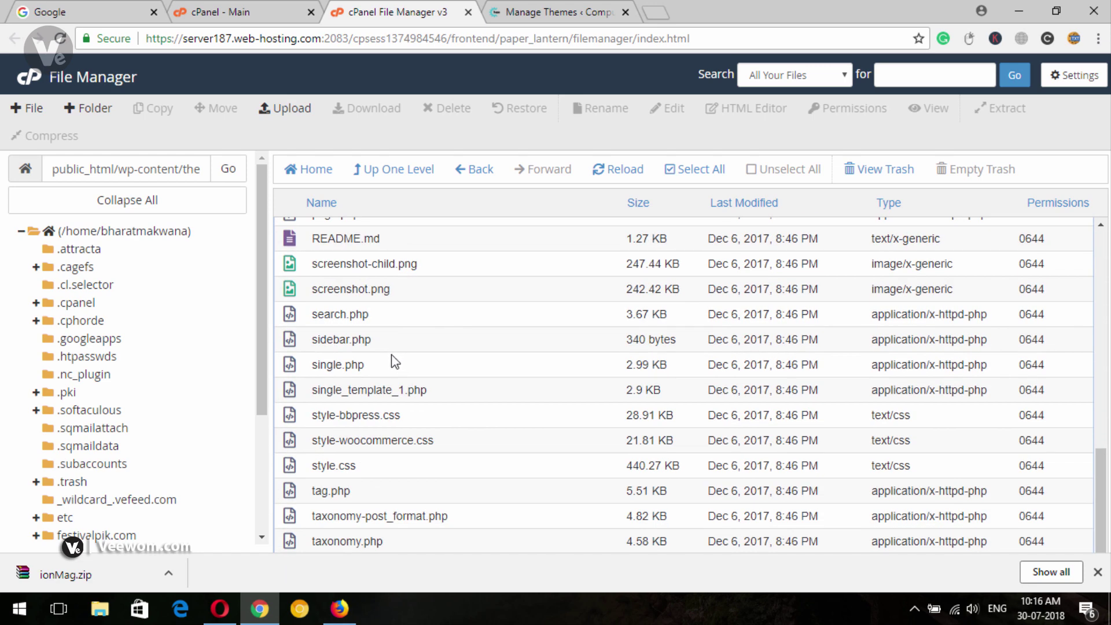
{"action": "scroll", "coordinate": [395, 362], "scroll_direction": "up", "scroll_amount": 12}
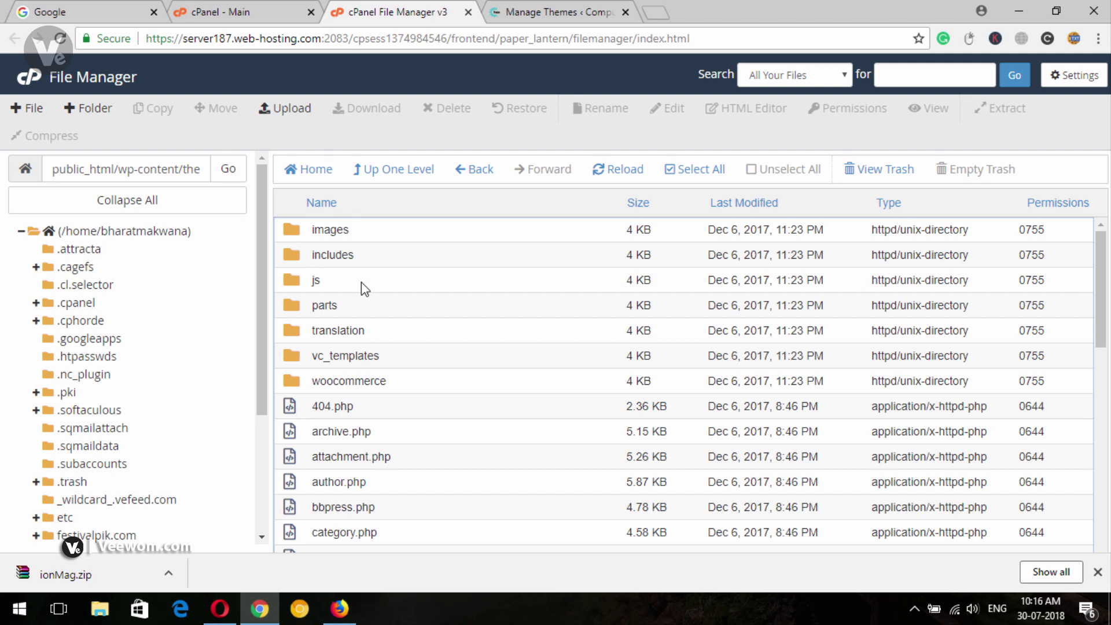
{"action": "left_click", "coordinate": [394, 174]}
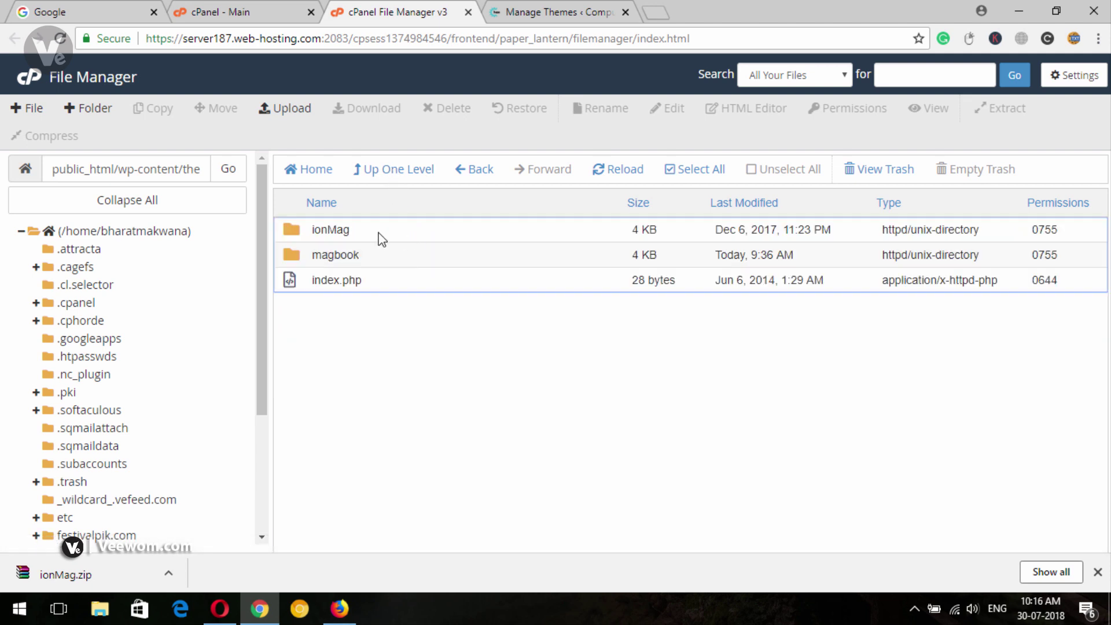
{"action": "left_click", "coordinate": [379, 233]}
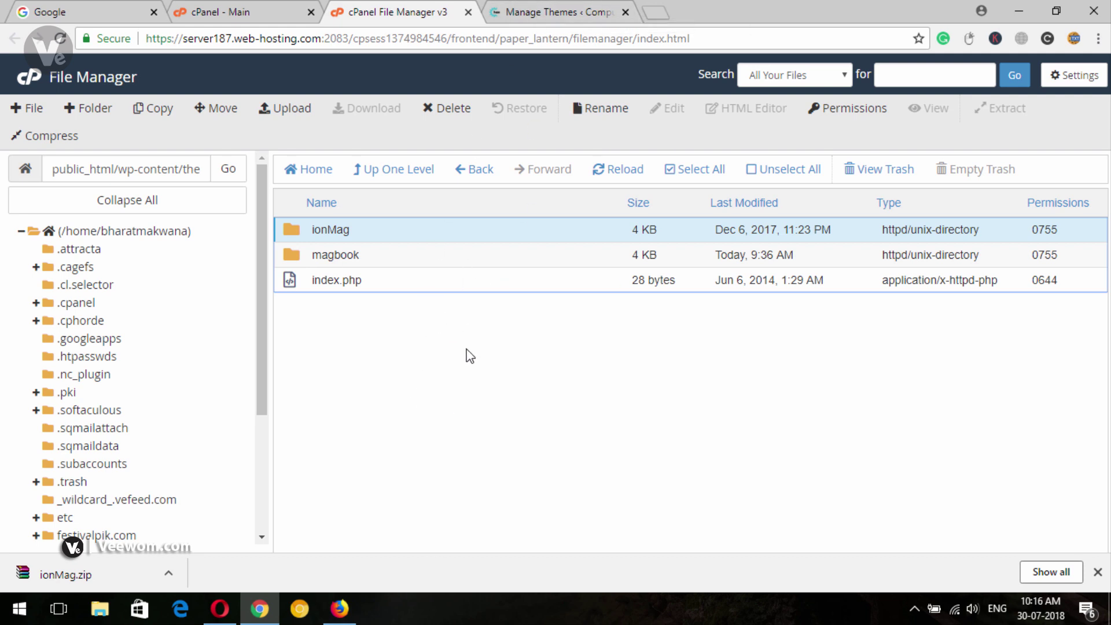
Switch to WordPress, refresh the installed themes list, and activate the ionMag theme.
{"action": "left_click", "coordinate": [543, 11]}
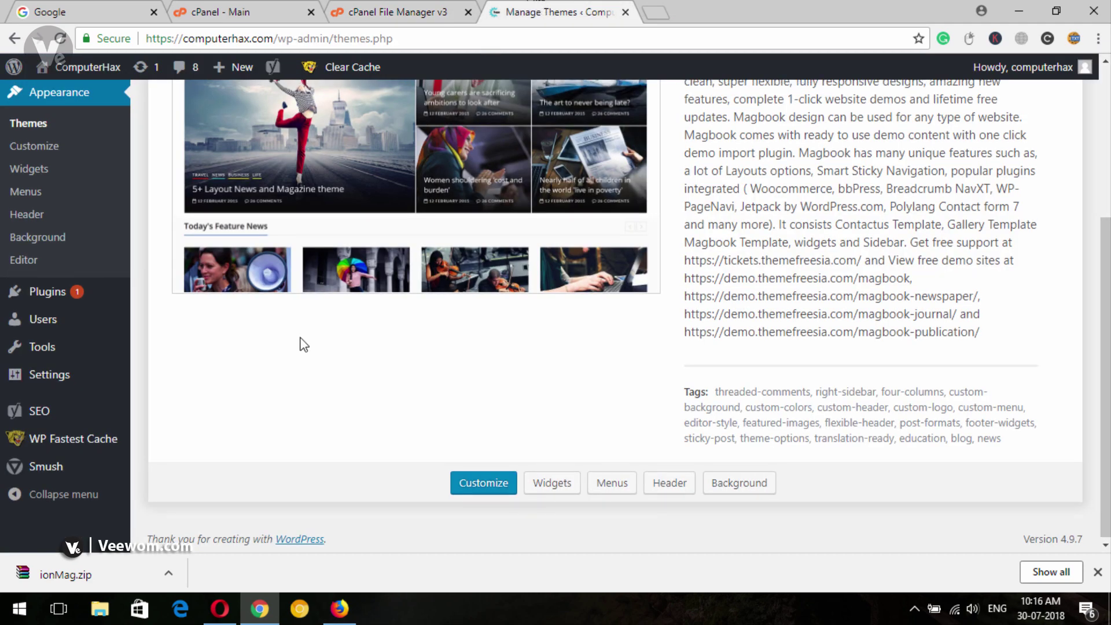
{"action": "scroll", "coordinate": [300, 343], "scroll_direction": "up", "scroll_amount": 4}
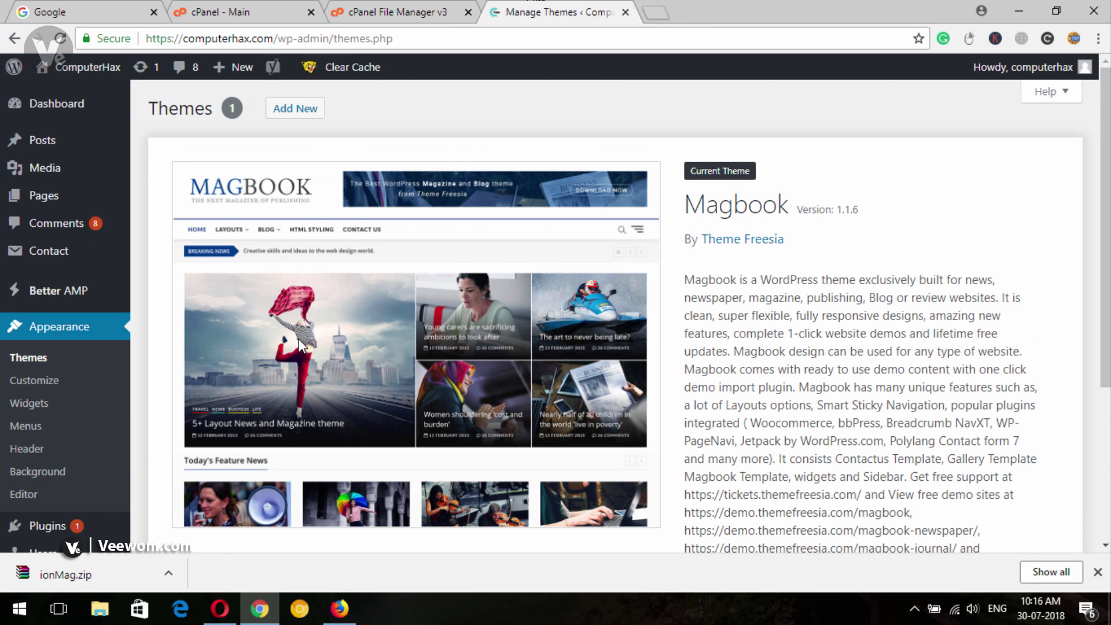
{"action": "left_click", "coordinate": [28, 358]}
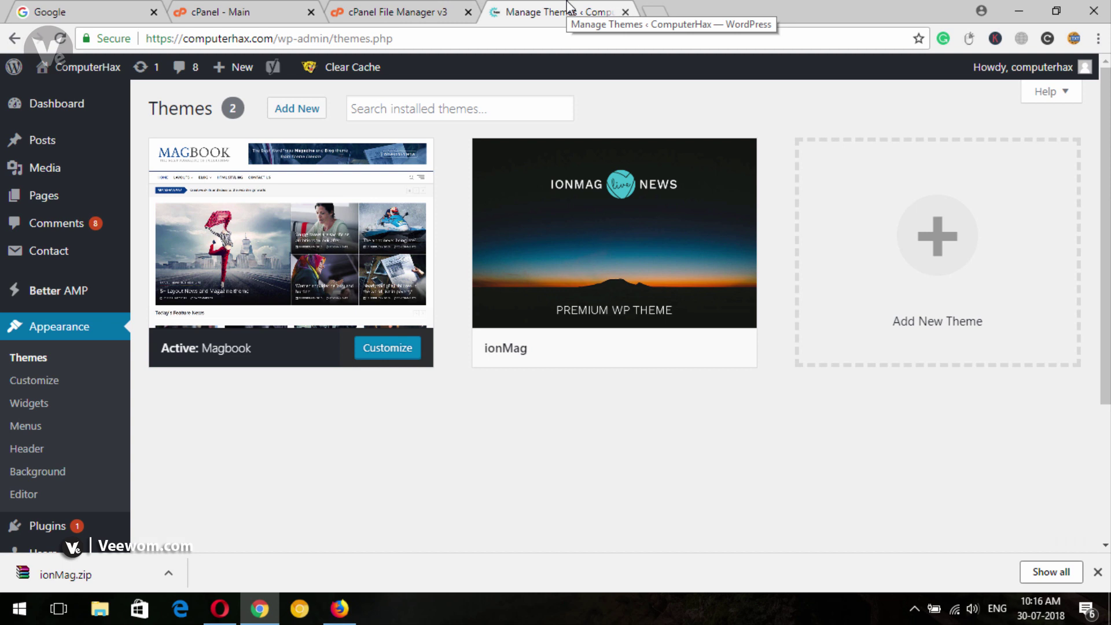
{"action": "mouse_move", "coordinate": [617, 262]}
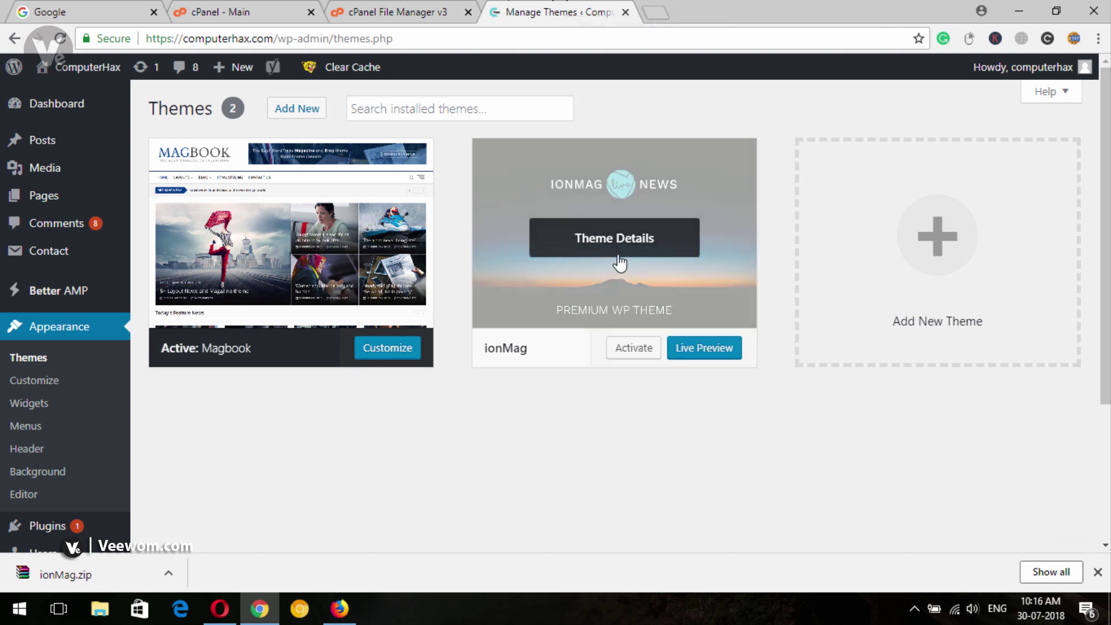
{"action": "left_click", "coordinate": [630, 355]}
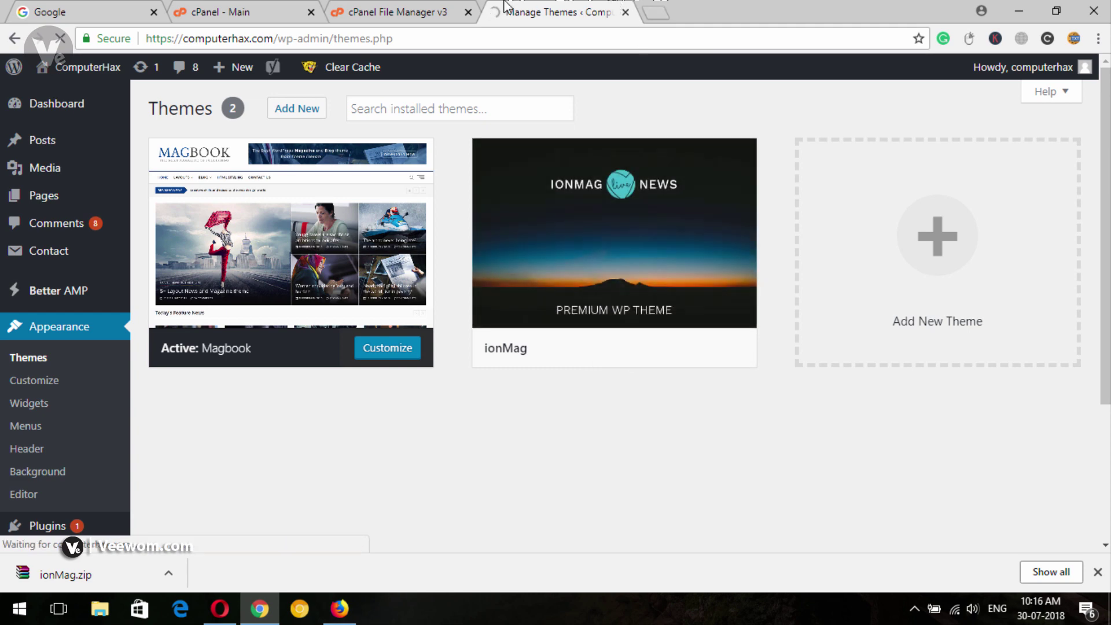
{"action": "left_click", "coordinate": [1097, 572]}
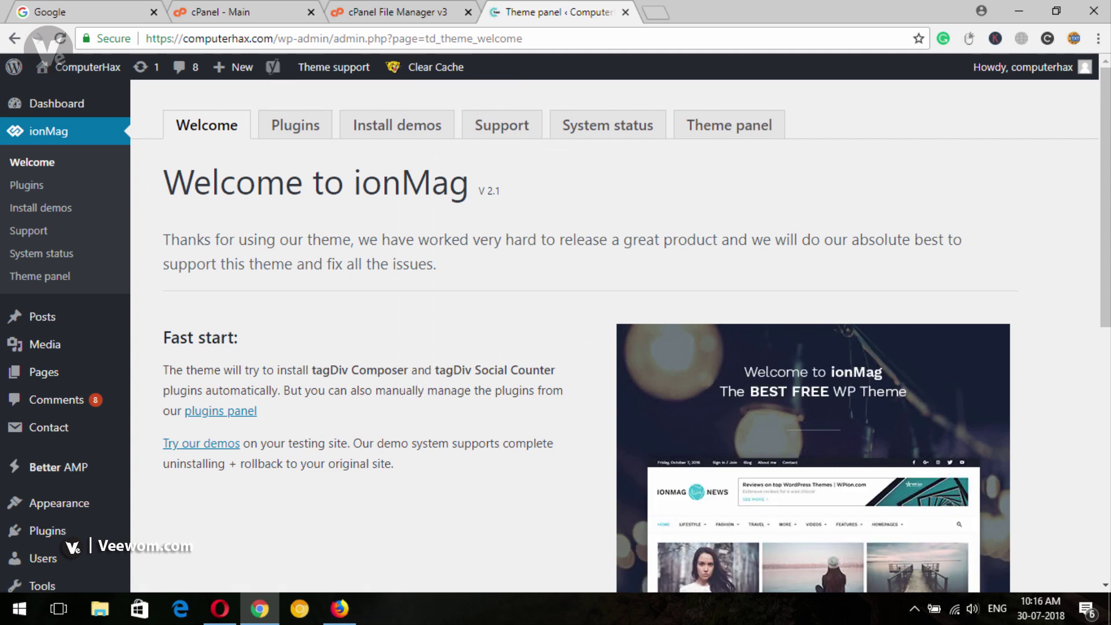
Open the plugins panel from the ionMag welcome page and look through the theme's premium plugins.
{"action": "scroll", "coordinate": [527, 320], "scroll_direction": "down", "scroll_amount": 1}
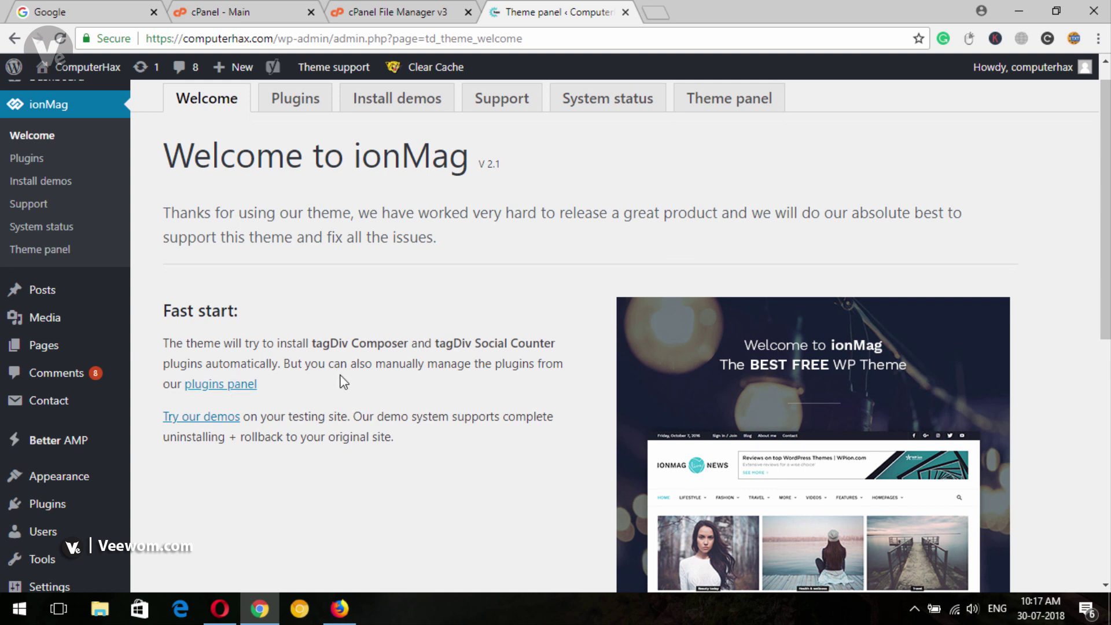
{"action": "left_click_drag", "start_coordinate": [149, 365], "coordinate": [278, 397]}
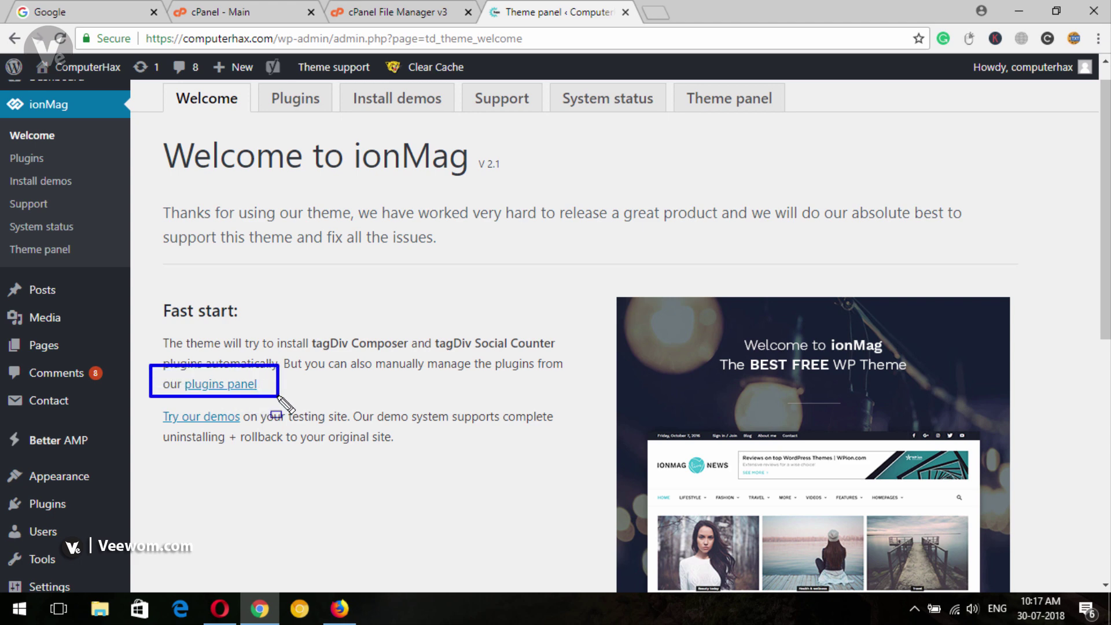
{"action": "left_click", "coordinate": [230, 385]}
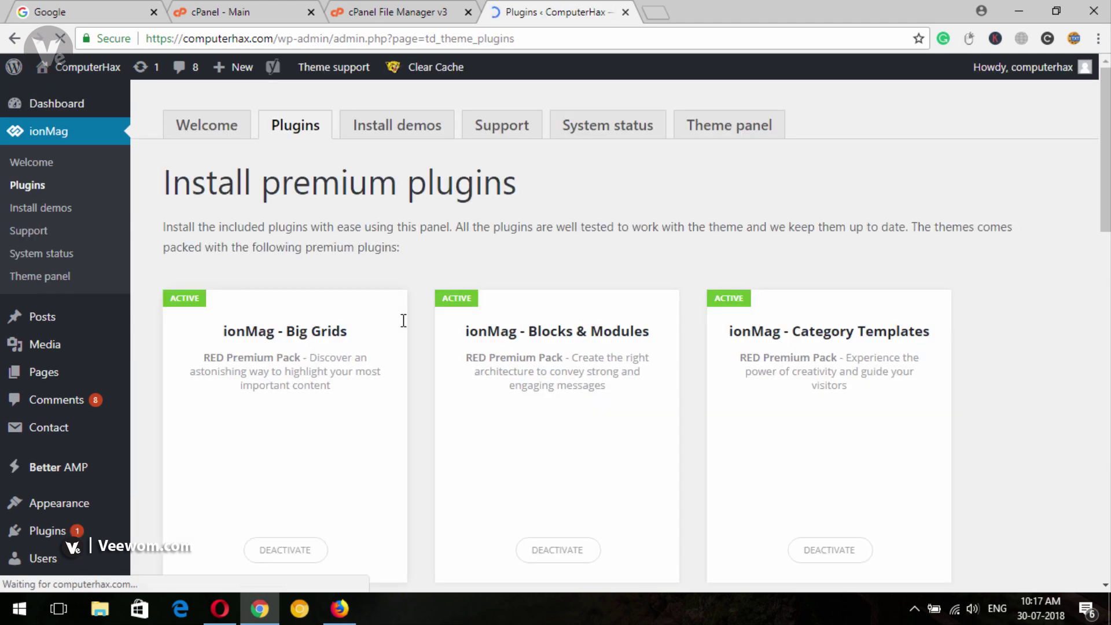
{"action": "left_click_drag", "start_coordinate": [1104, 121], "coordinate": [1104, 207]}
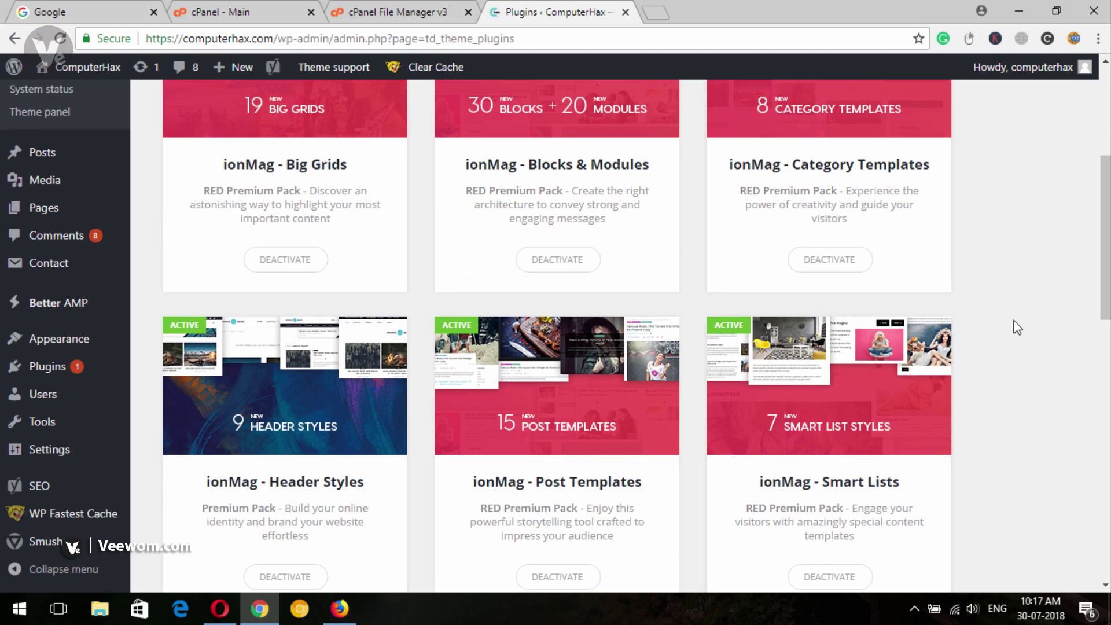
Look through the remaining ionMag premium plugins down to the Tested Plugins section and return to the page start.
{"action": "left_click_drag", "start_coordinate": [1105, 237], "coordinate": [1105, 382]}
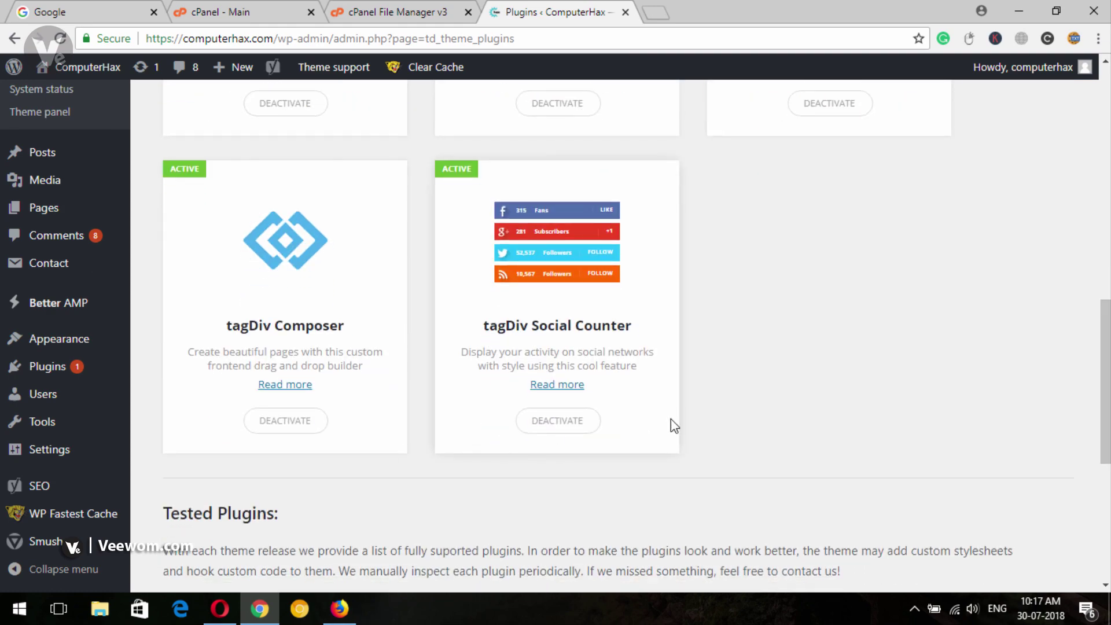
{"action": "scroll", "coordinate": [674, 425], "scroll_direction": "up", "scroll_amount": 12}
{"action": "scroll", "coordinate": [672, 422], "scroll_direction": "up", "scroll_amount": 1}
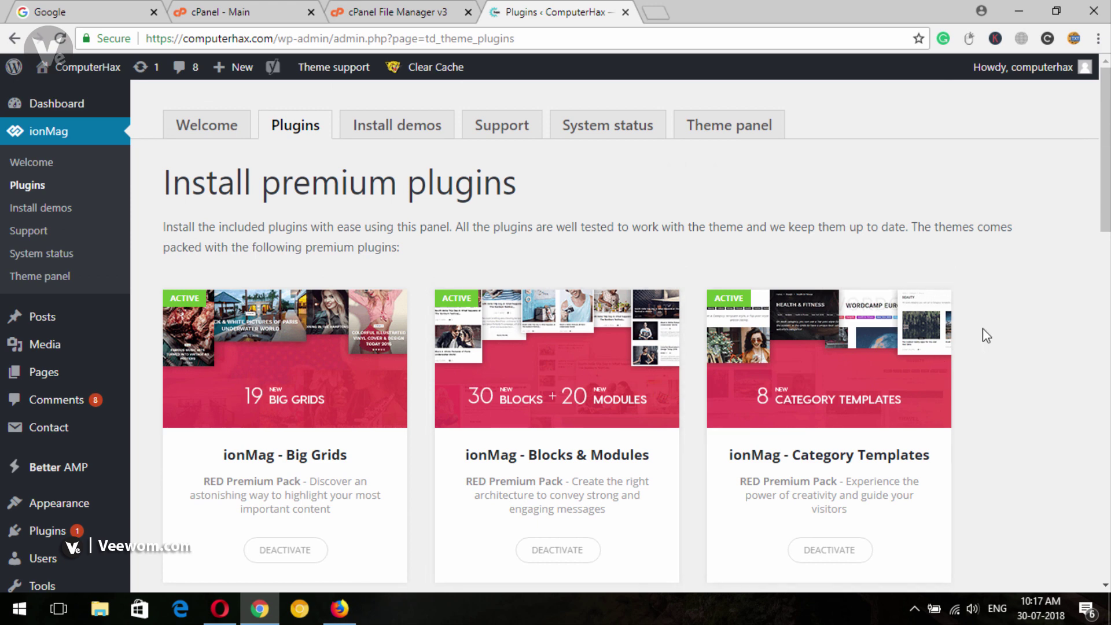
{"action": "scroll", "coordinate": [982, 328], "scroll_direction": "down", "scroll_amount": 1}
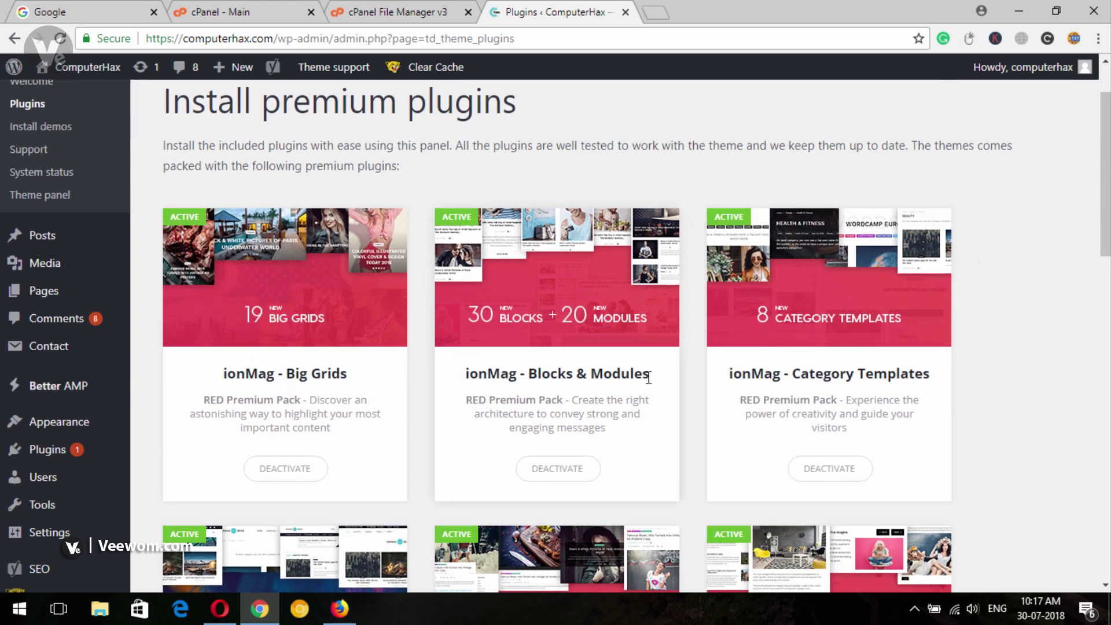
{"action": "scroll", "coordinate": [835, 366], "scroll_direction": "up", "scroll_amount": 1}
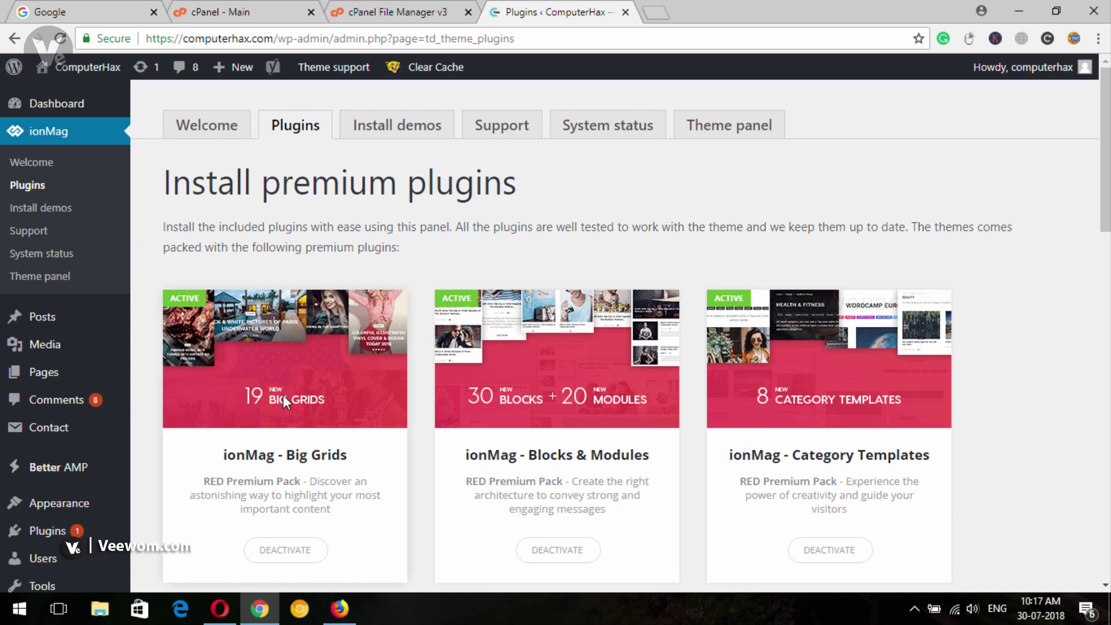
{"action": "scroll", "coordinate": [199, 427], "scroll_direction": "down", "scroll_amount": 1}
{"action": "scroll", "coordinate": [198, 426], "scroll_direction": "up", "scroll_amount": 1}
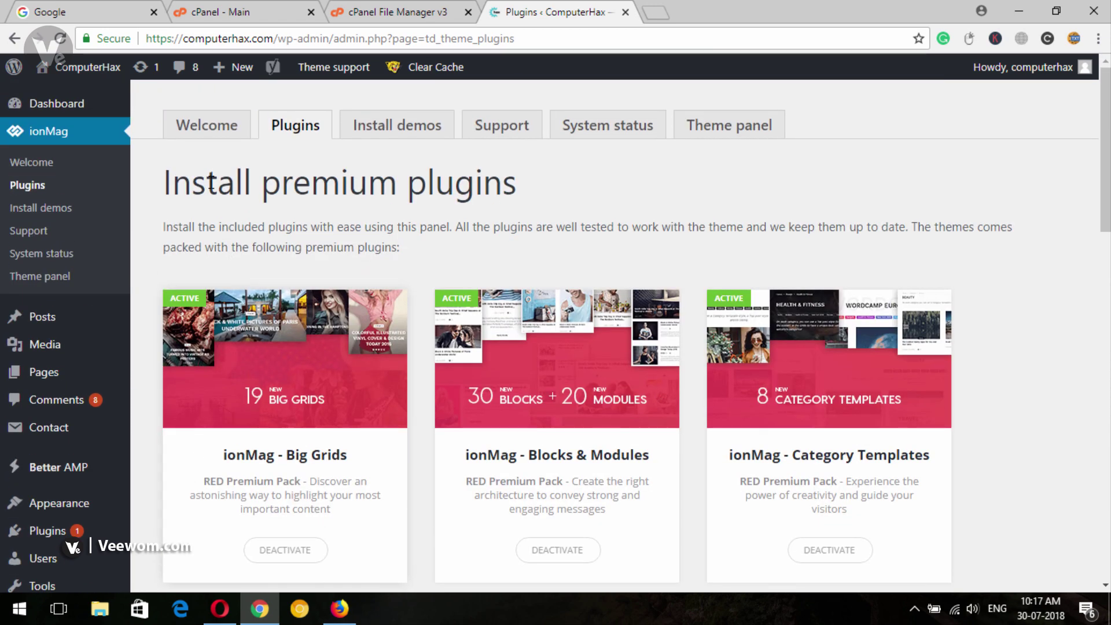
Return to the WordPress dashboard, open the live site in a new browser tab, and look over its home page.
{"action": "left_click", "coordinate": [55, 104]}
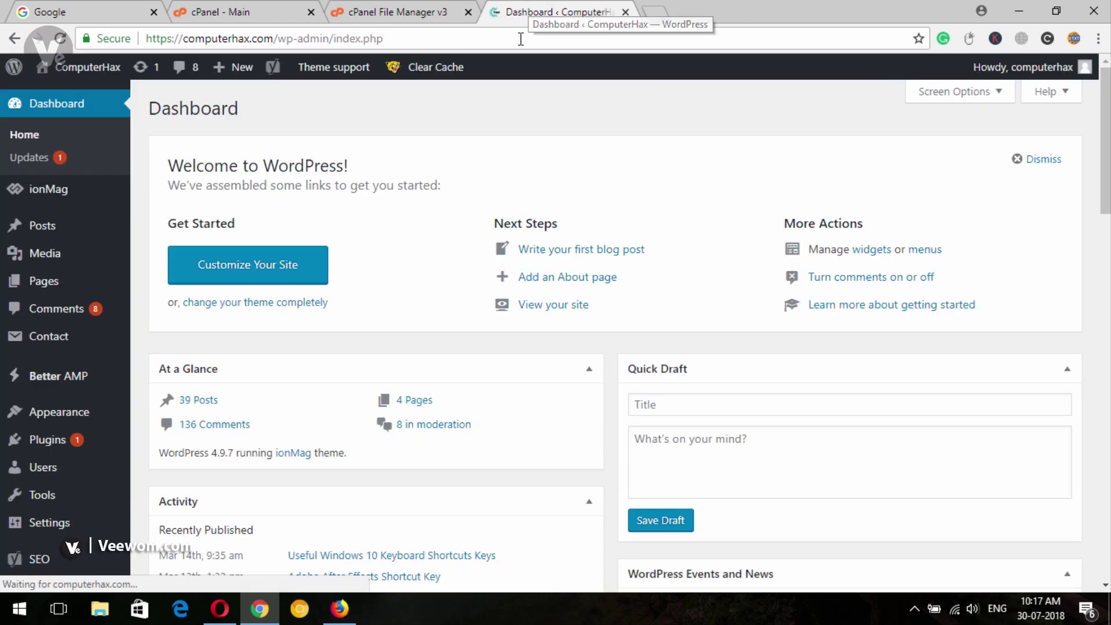
{"action": "mouse_move", "coordinate": [87, 69]}
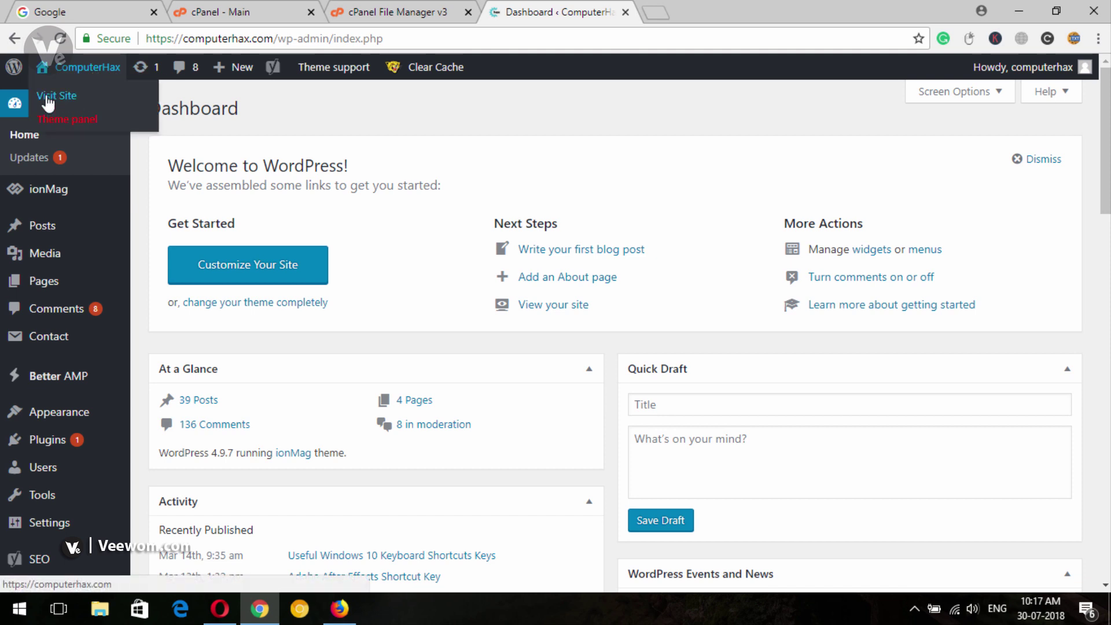
{"action": "middle_click", "coordinate": [76, 118]}
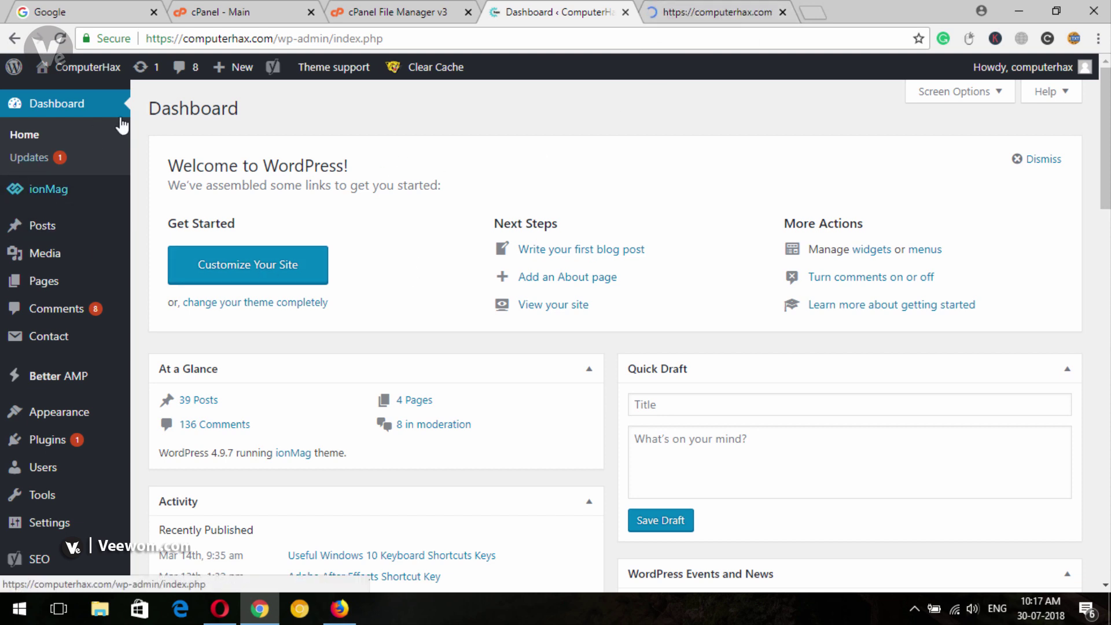
{"action": "left_click", "coordinate": [716, 6]}
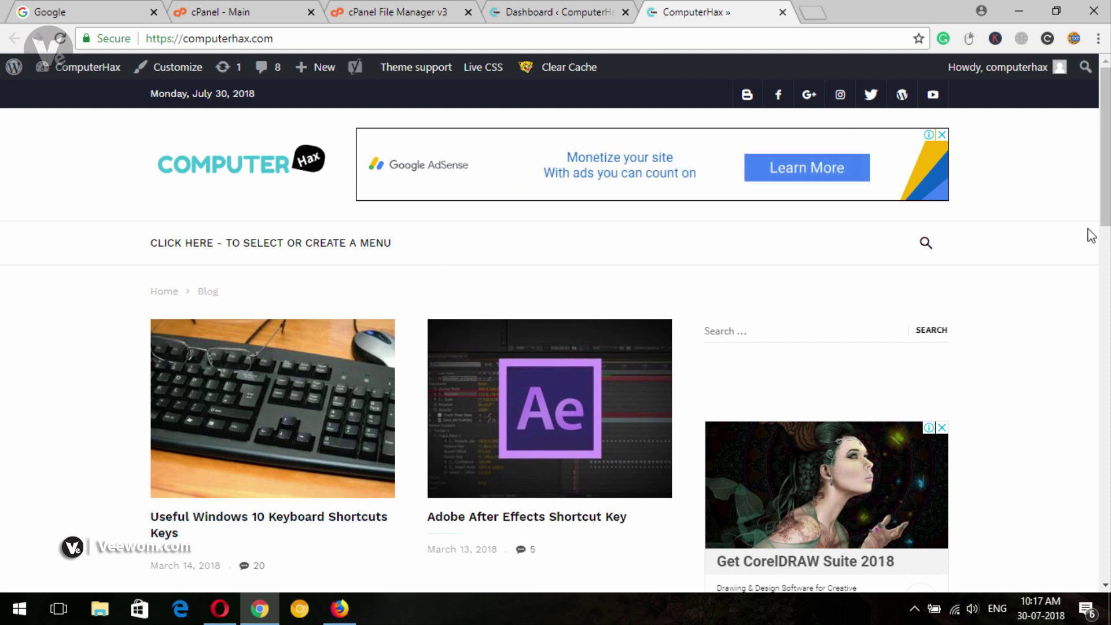
{"action": "scroll", "coordinate": [1105, 151], "scroll_direction": "down", "scroll_amount": 1}
{"action": "mouse_move", "coordinate": [1105, 160]}
{"action": "left_mouse_down"}
{"action": "mouse_move", "coordinate": [1105, 512]}
{"action": "mouse_move", "coordinate": [1105, 145]}
{"action": "left_mouse_up"}
{"action": "scroll", "coordinate": [1105, 168], "scroll_direction": "down", "scroll_amount": 2}
{"action": "scroll", "coordinate": [639, 260], "scroll_direction": "up", "scroll_amount": 10}
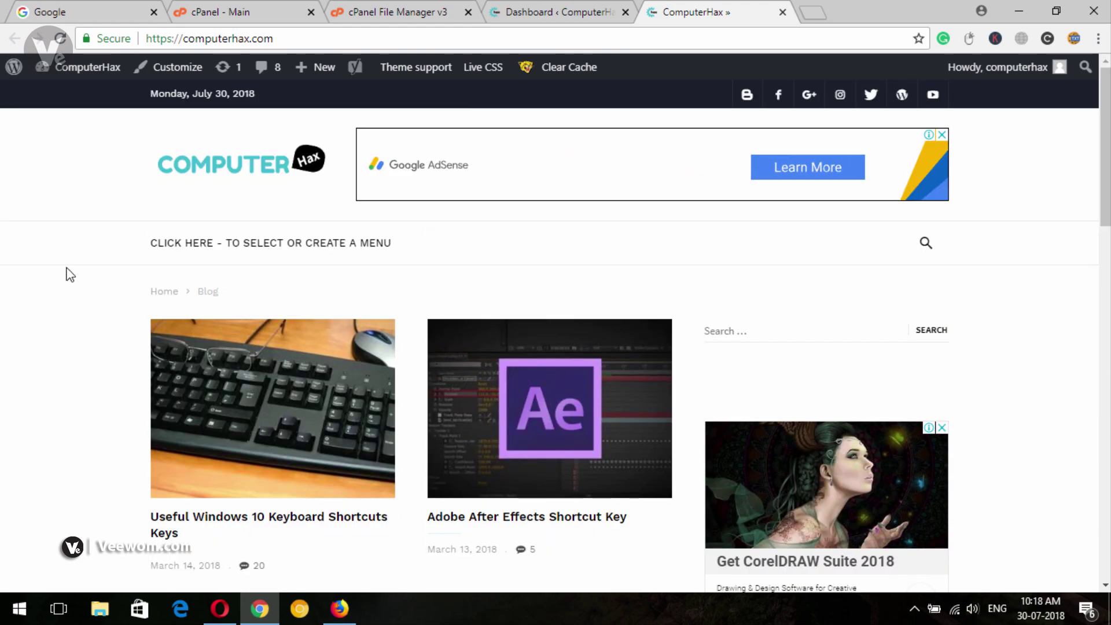
Go back to the WordPress dashboard and open the ionMag theme panel from the site's links.
{"action": "left_click", "coordinate": [559, 8]}
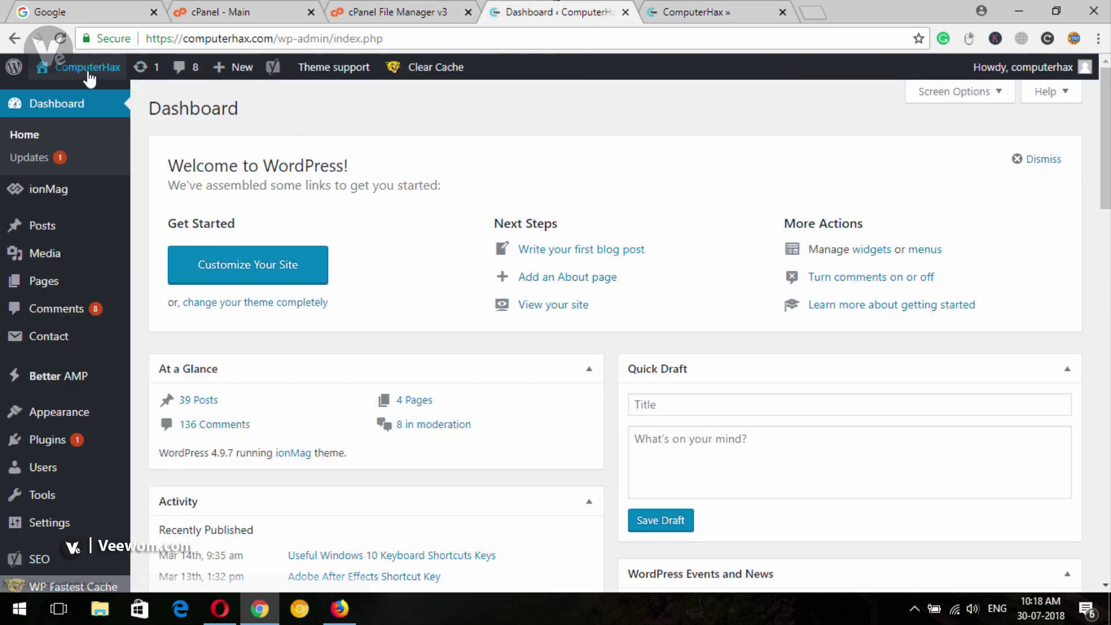
{"action": "mouse_move", "coordinate": [87, 72]}
{"action": "left_click", "coordinate": [80, 122]}
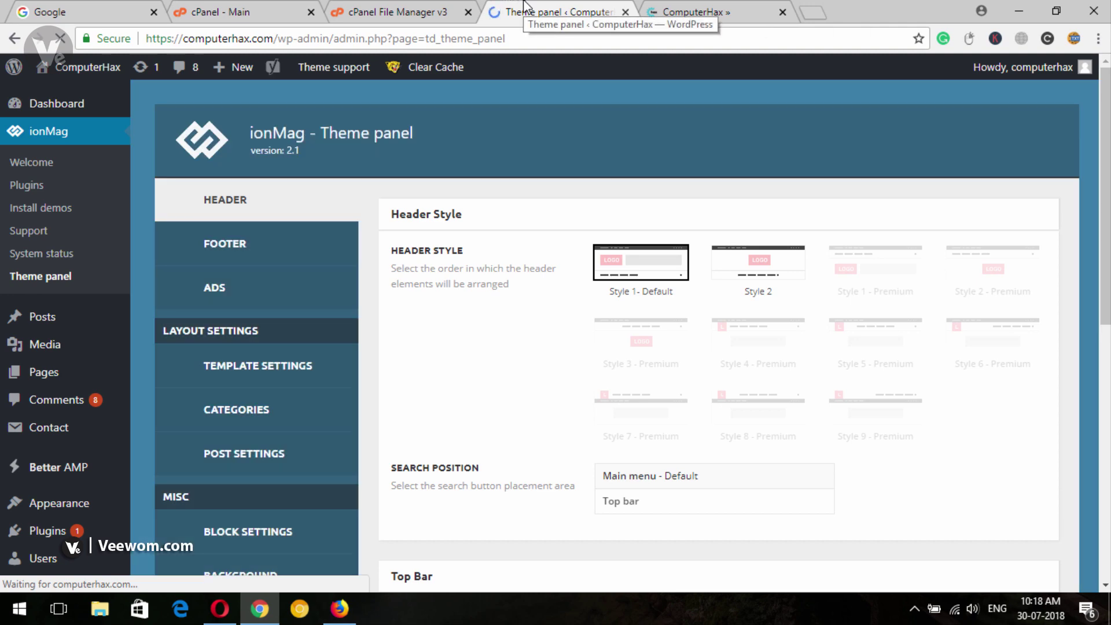
{"action": "left_click", "coordinate": [706, 10]}
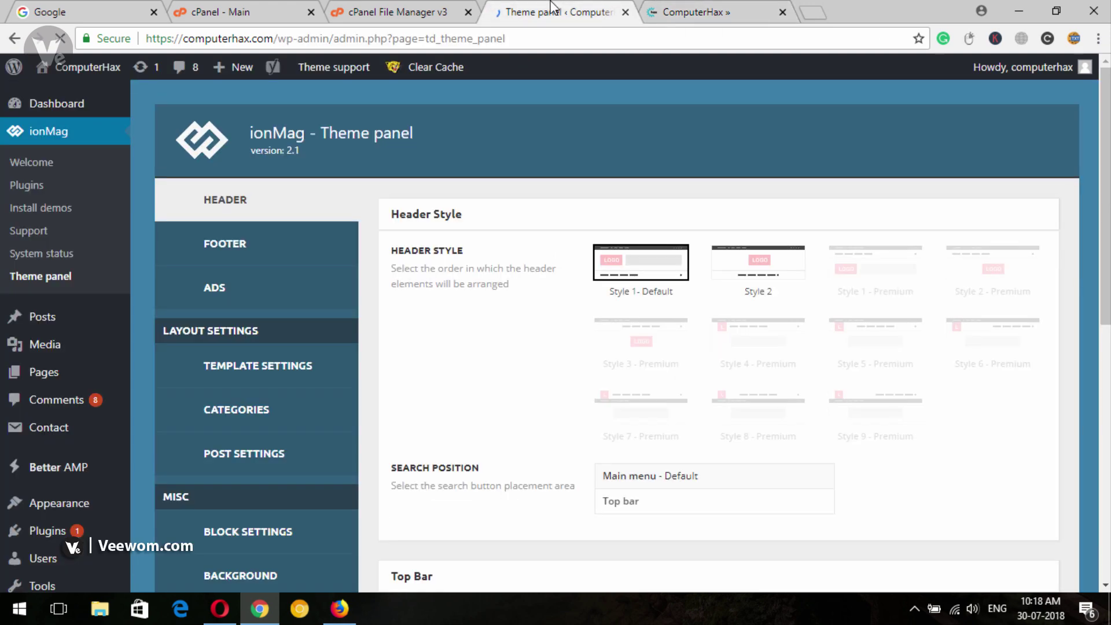
{"action": "left_click", "coordinate": [549, 10]}
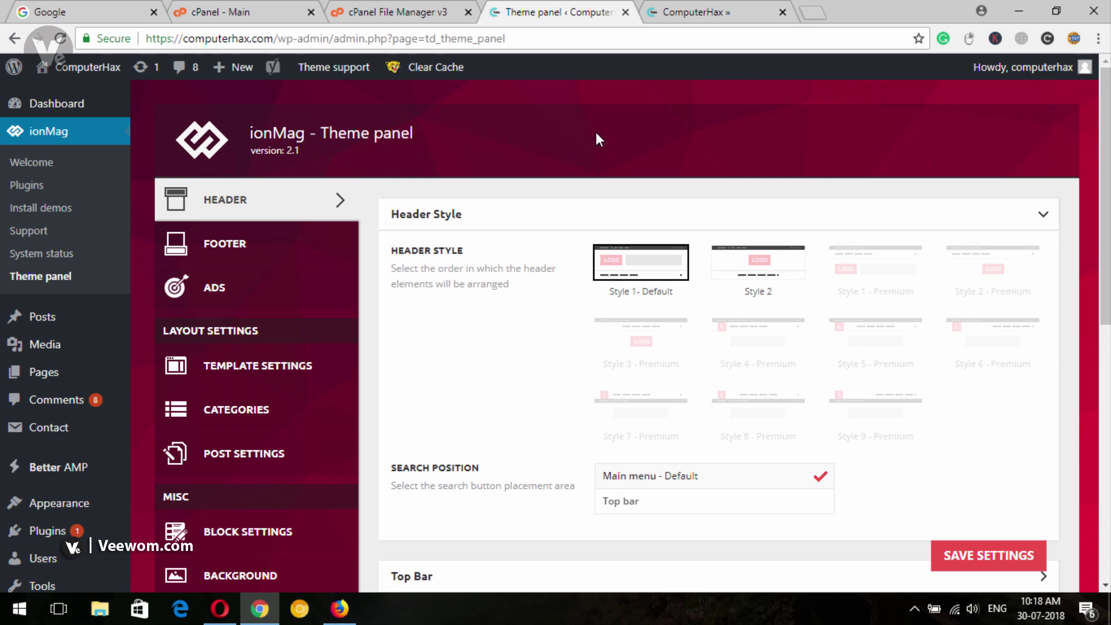
Examine the live home page from header to footer, comparing it with the ionMag theme panel.
{"action": "left_click", "coordinate": [676, 9]}
{"action": "scroll", "coordinate": [555, 336], "scroll_direction": "down", "scroll_amount": 15}
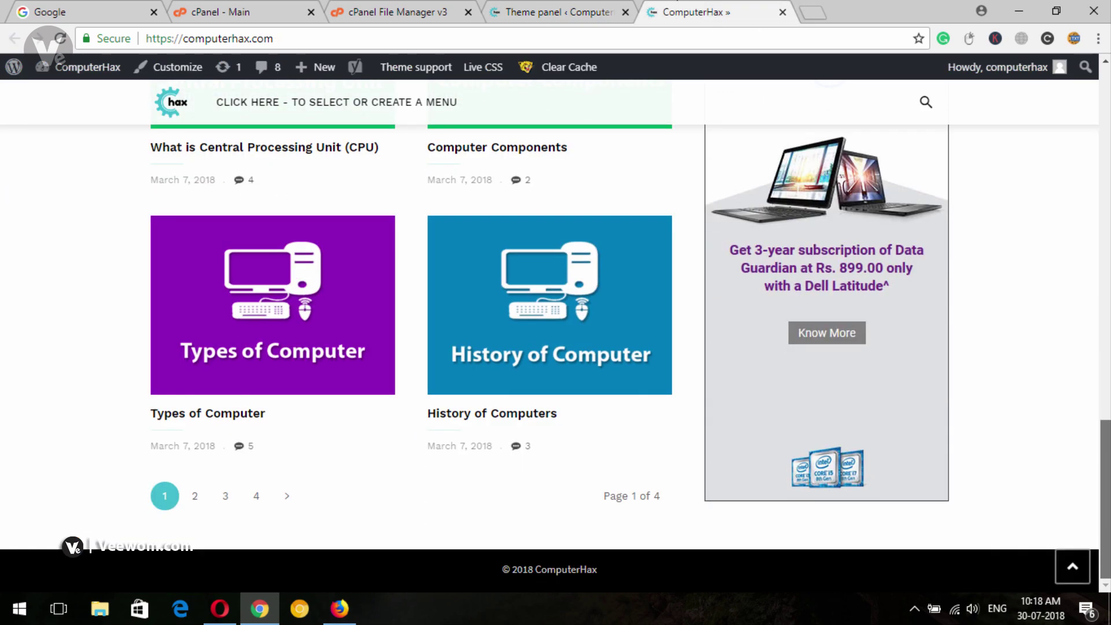
{"action": "left_click", "coordinate": [526, 8]}
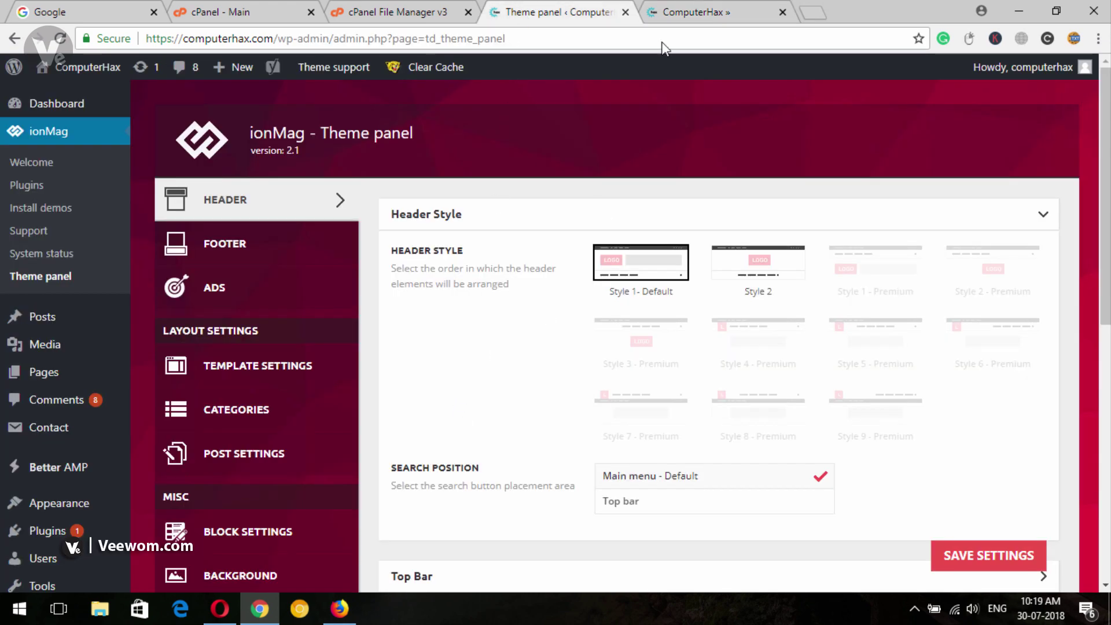
{"action": "left_click", "coordinate": [694, 11]}
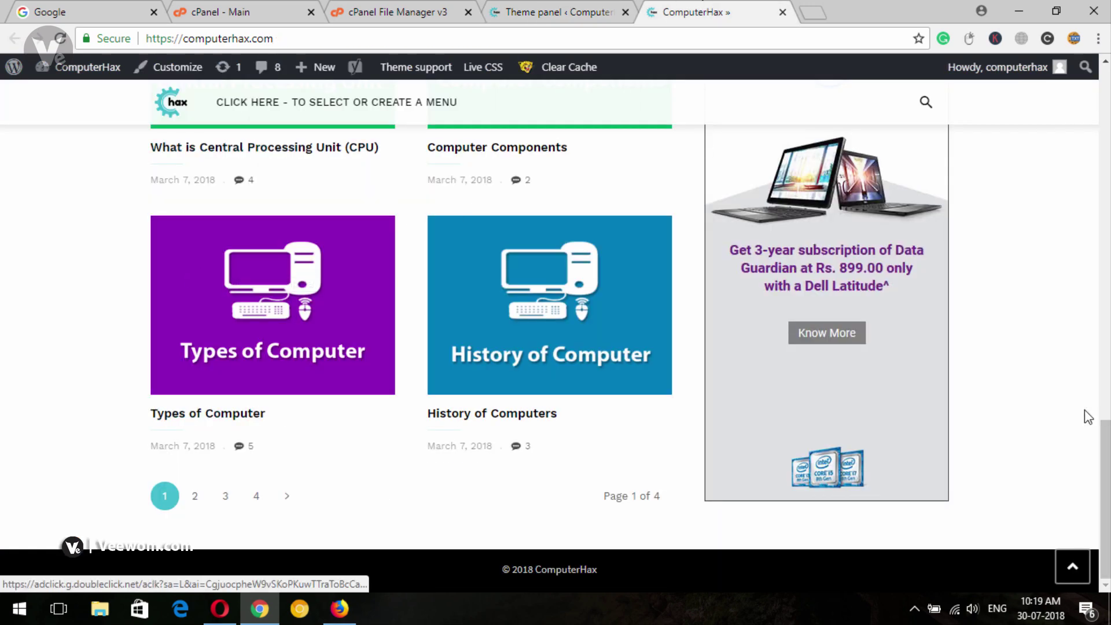
{"action": "left_click", "coordinate": [555, 11]}
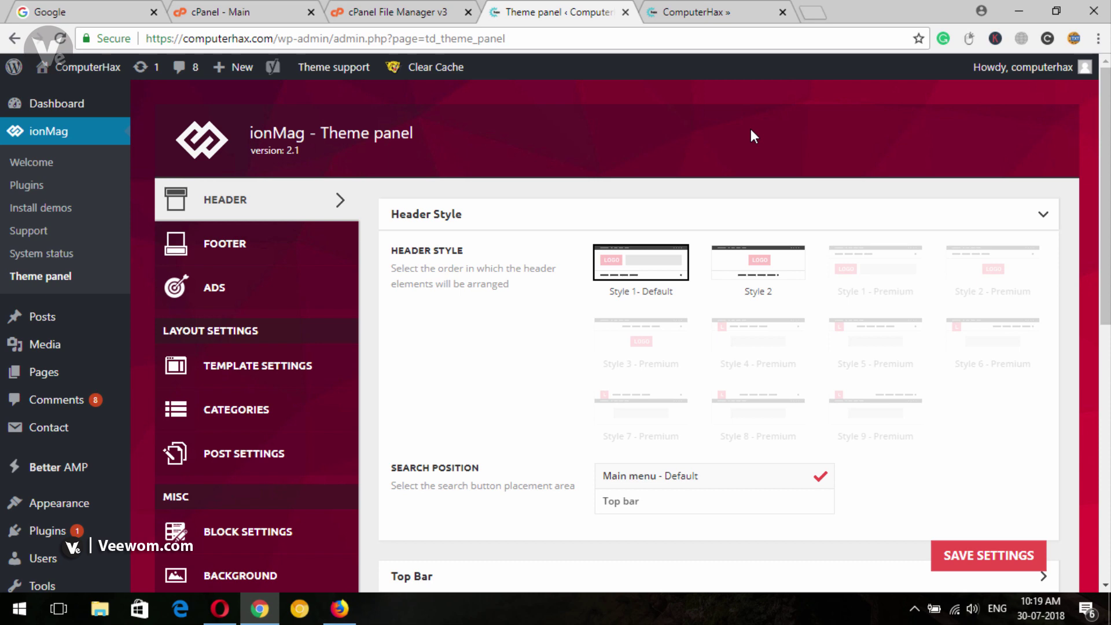
{"action": "left_click", "coordinate": [725, 8]}
{"action": "left_click", "coordinate": [550, 10]}
{"action": "left_click", "coordinate": [717, 10]}
{"action": "left_click_drag", "start_coordinate": [1105, 500], "coordinate": [1105, 146]}
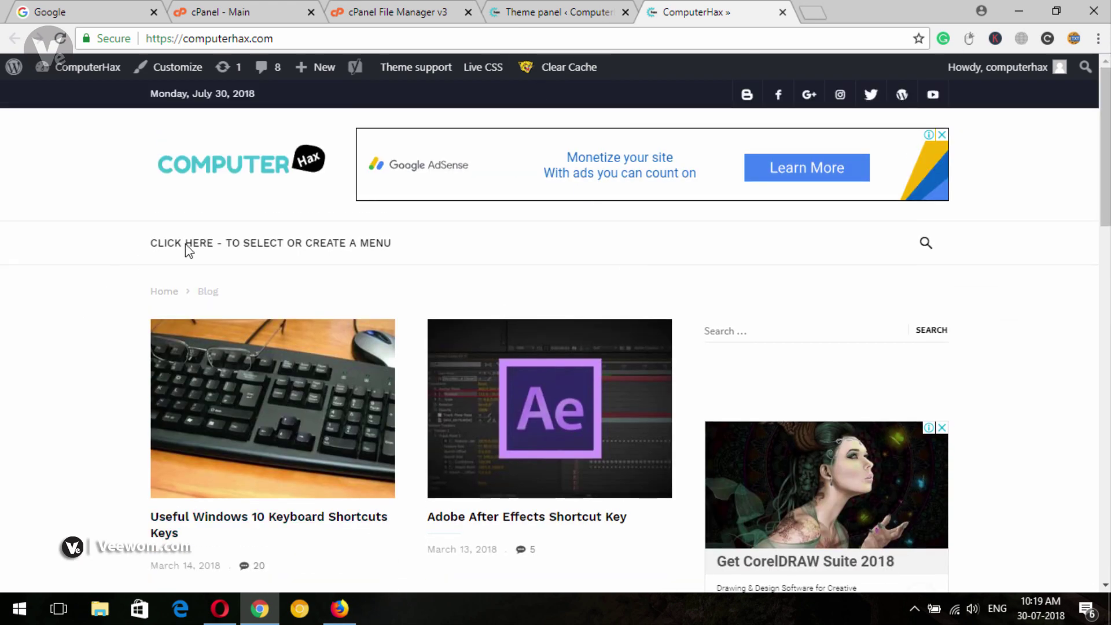
{"action": "scroll", "coordinate": [186, 244], "scroll_direction": "down", "scroll_amount": 7}
{"action": "scroll", "coordinate": [1080, 148], "scroll_direction": "up", "scroll_amount": 7}
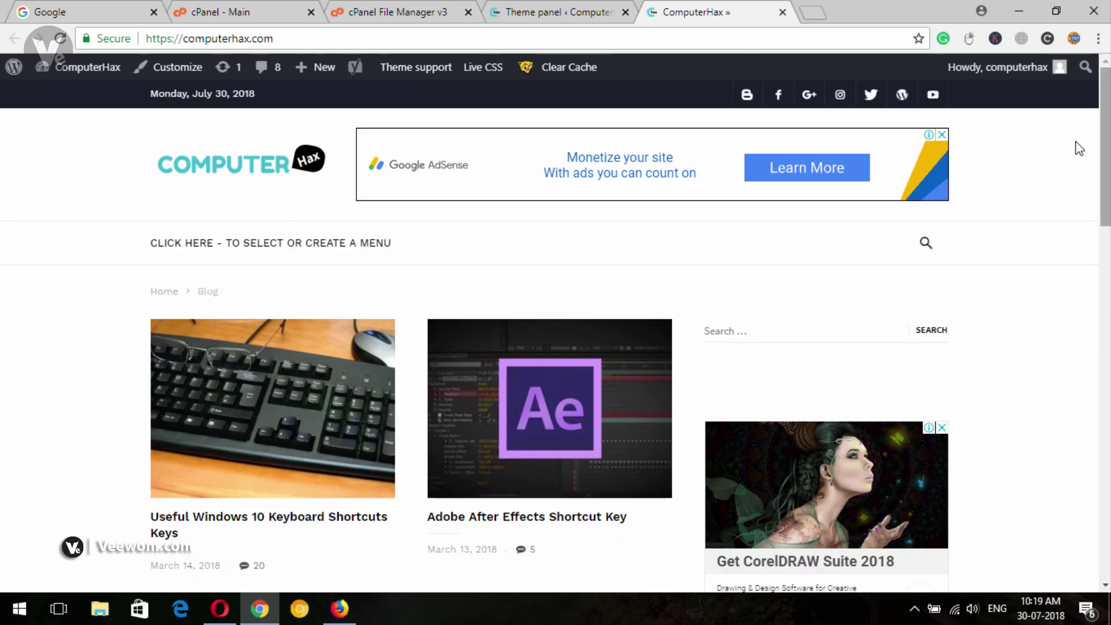
From the theme panel, open the Menus page in a new browser tab and place that tab before the theme panel's tab.
{"action": "left_click", "coordinate": [528, 18]}
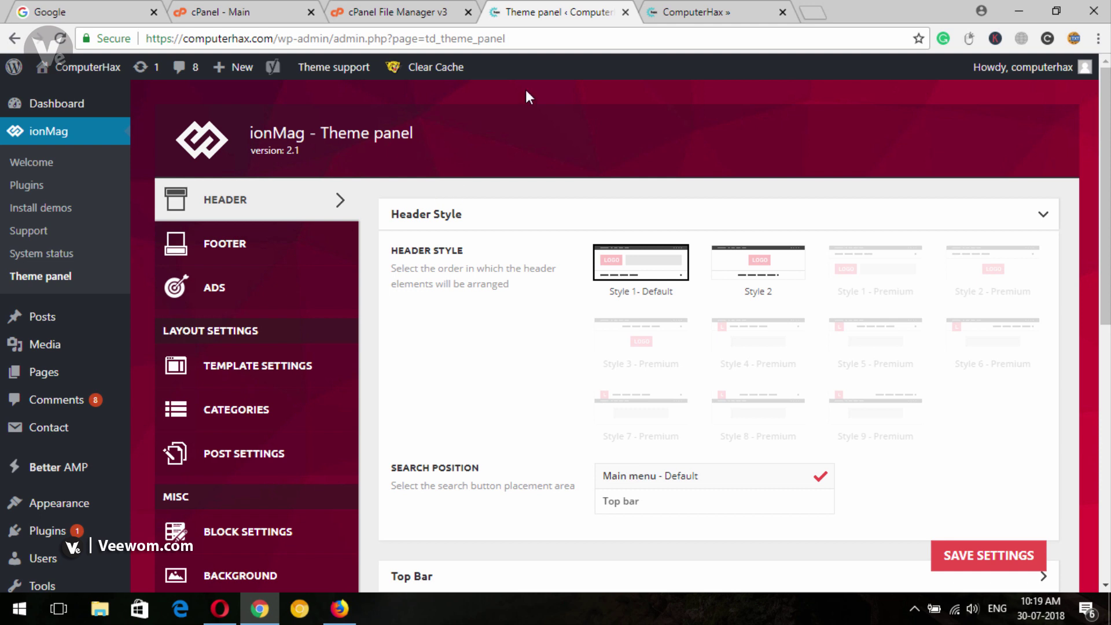
{"action": "scroll", "coordinate": [438, 291], "scroll_direction": "down", "scroll_amount": 3}
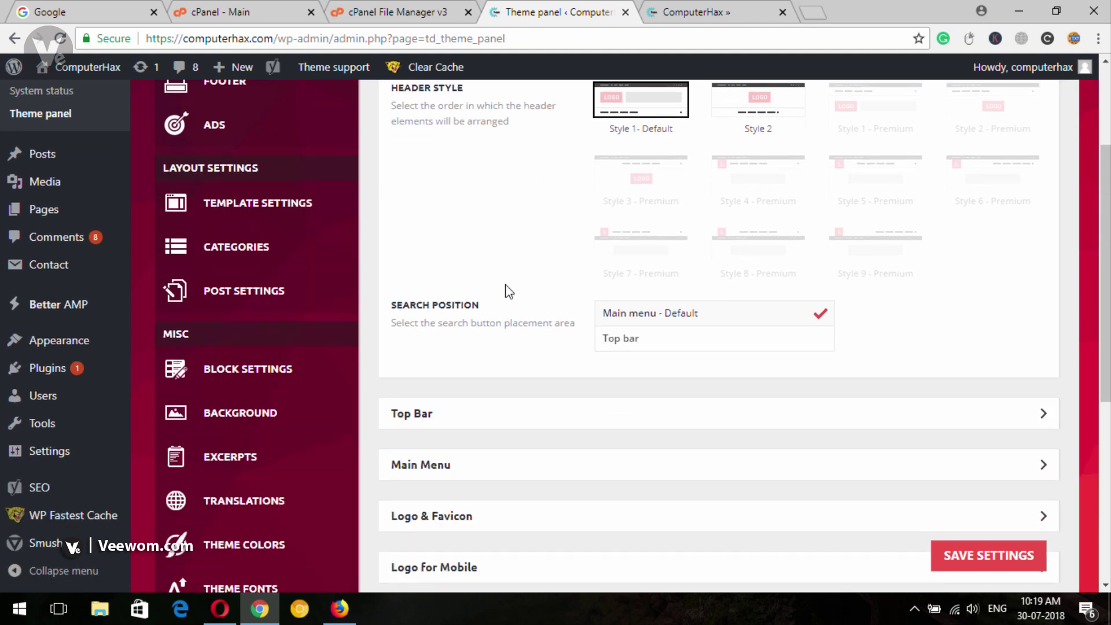
{"action": "mouse_move", "coordinate": [69, 347]}
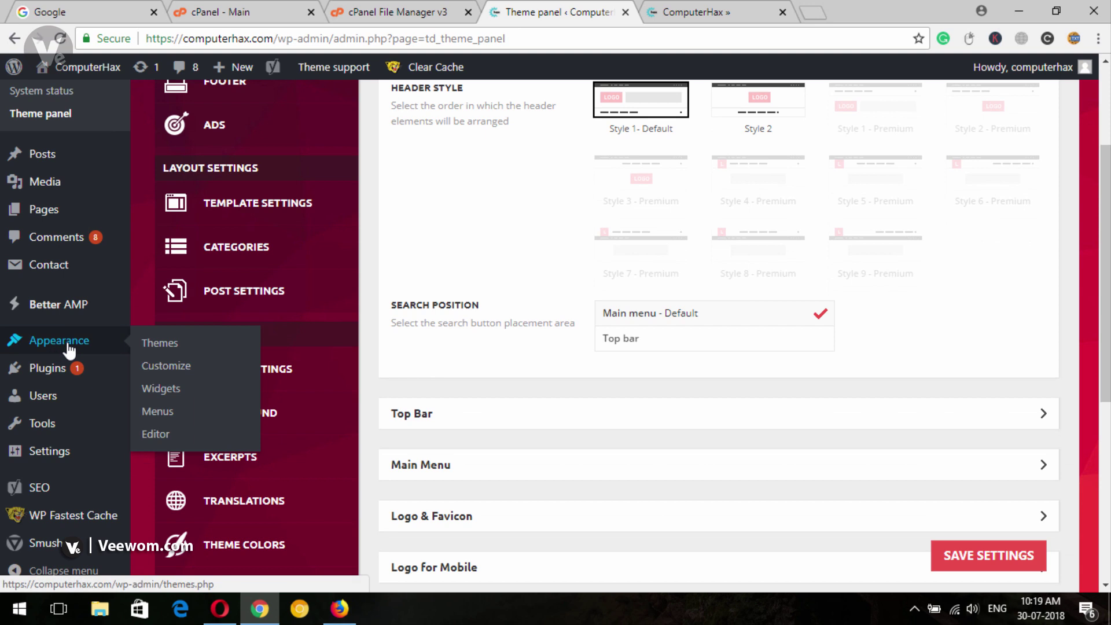
{"action": "right_click", "coordinate": [157, 411]}
{"action": "left_click", "coordinate": [180, 423]}
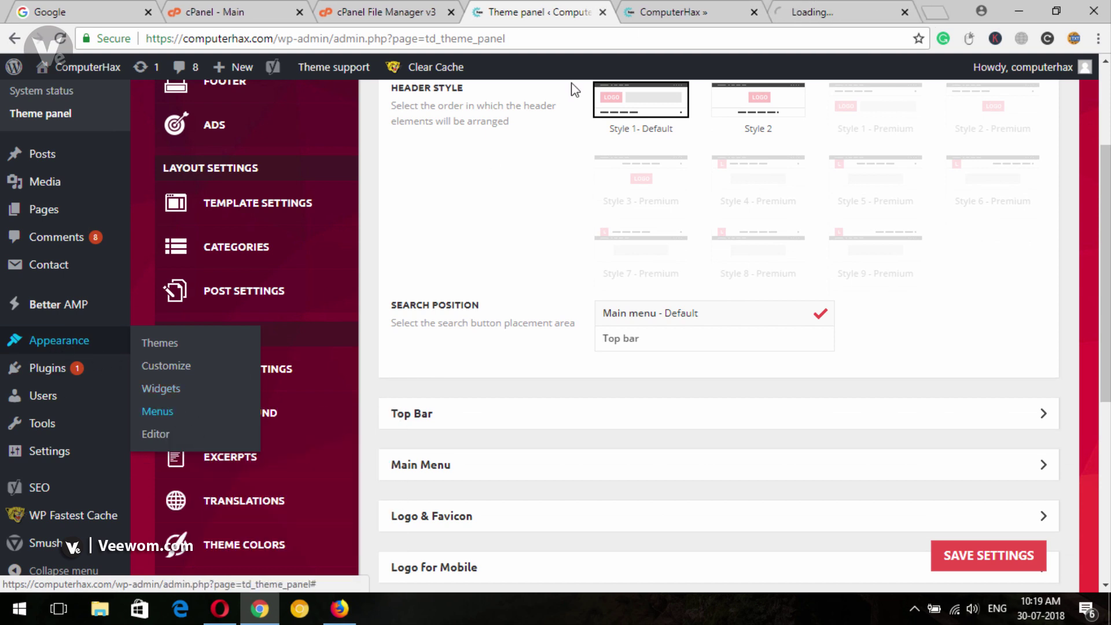
{"action": "left_click", "coordinate": [818, 6]}
{"action": "left_click_drag", "start_coordinate": [833, 6], "coordinate": [538, 6]}
{"action": "left_click", "coordinate": [648, 8]}
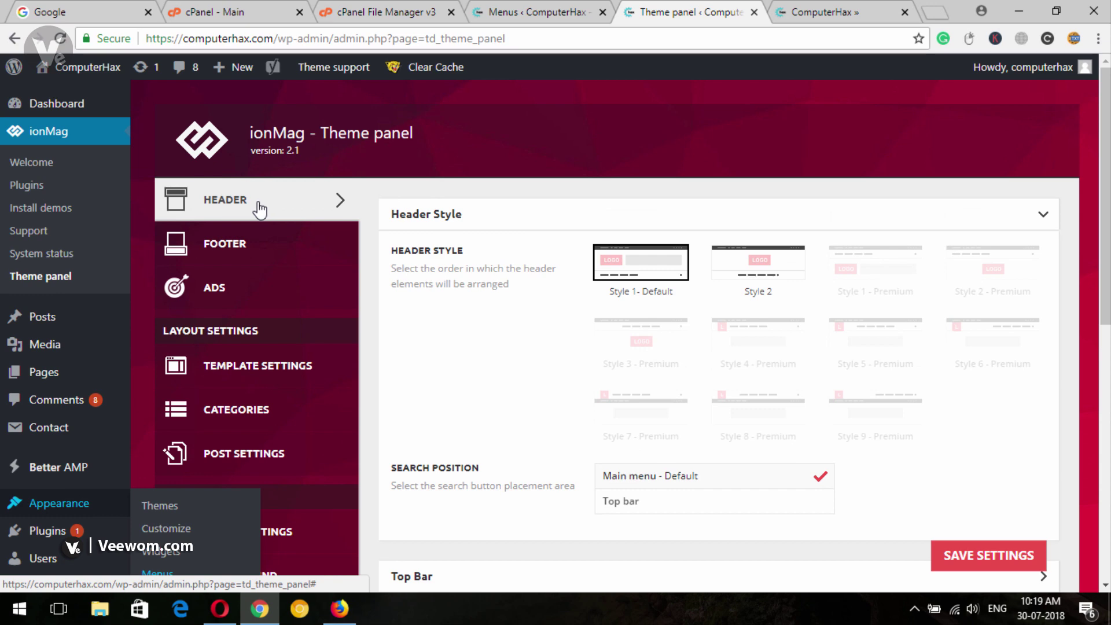
Create a new navigation menu named "main-mneu" on the Menus page.
{"action": "left_click", "coordinate": [553, 8]}
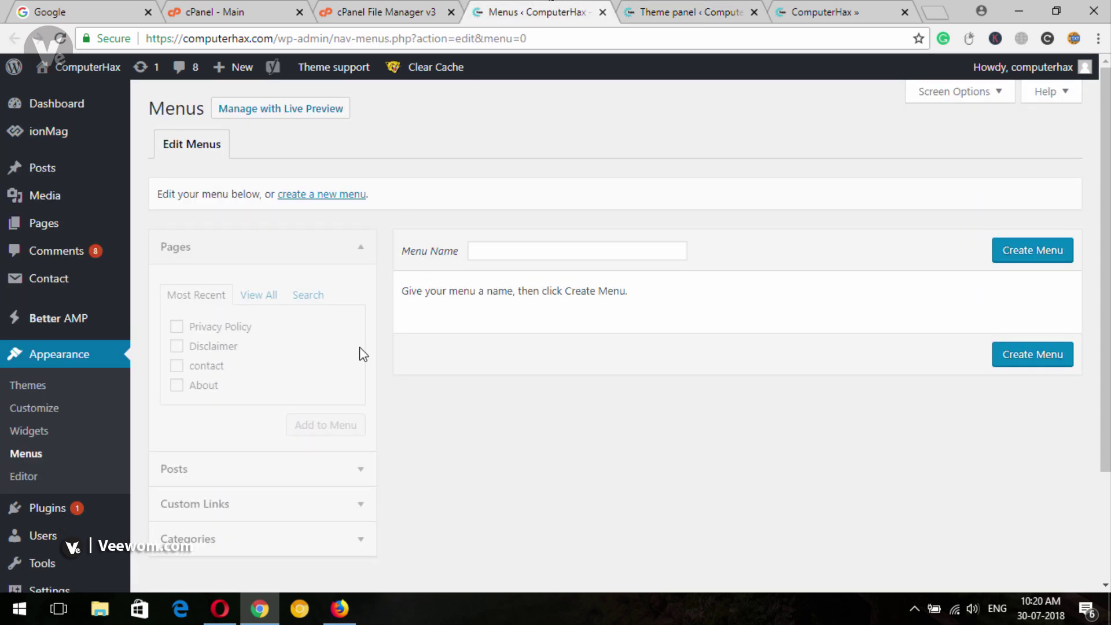
{"action": "scroll", "coordinate": [593, 357], "scroll_direction": "down", "scroll_amount": 2}
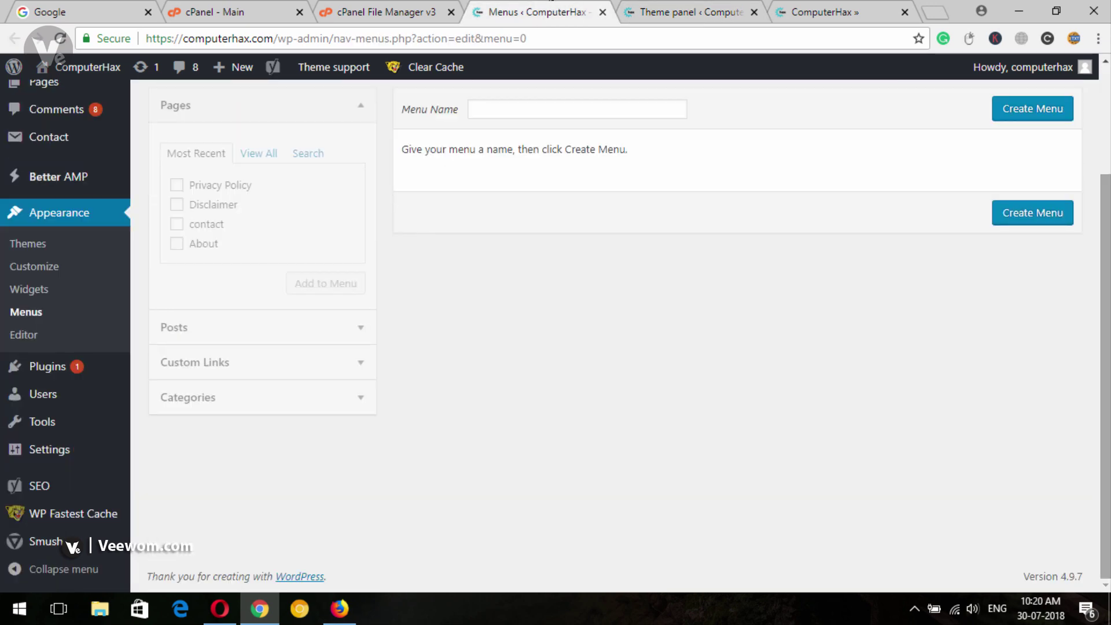
{"action": "scroll", "coordinate": [593, 357], "scroll_direction": "up", "scroll_amount": 2}
{"action": "left_click", "coordinate": [492, 252]}
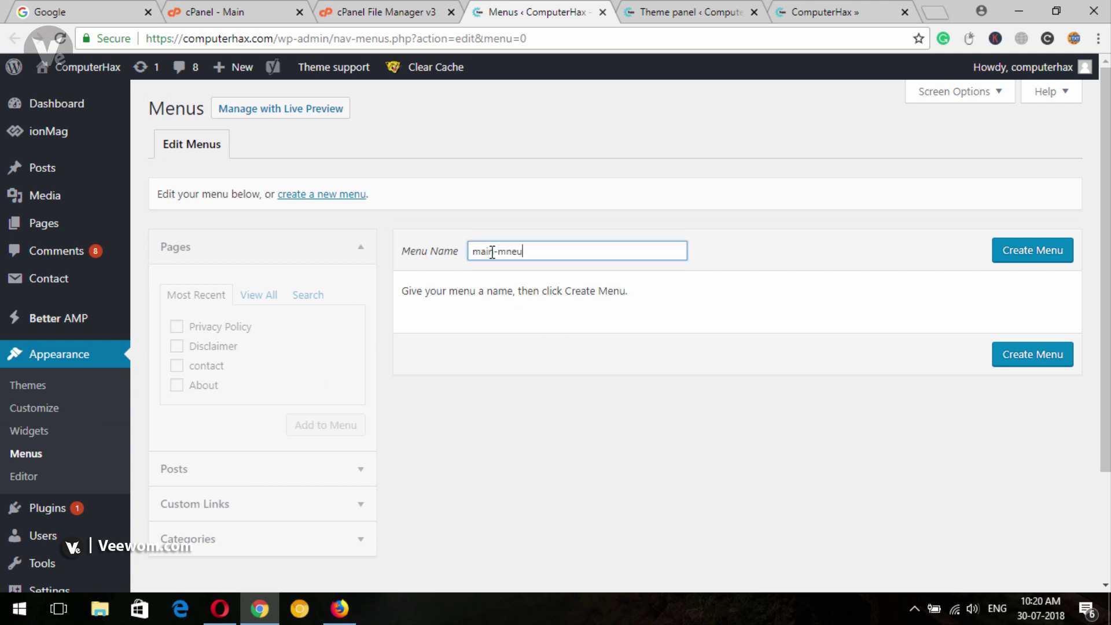
{"action": "left_click", "coordinate": [1039, 259]}
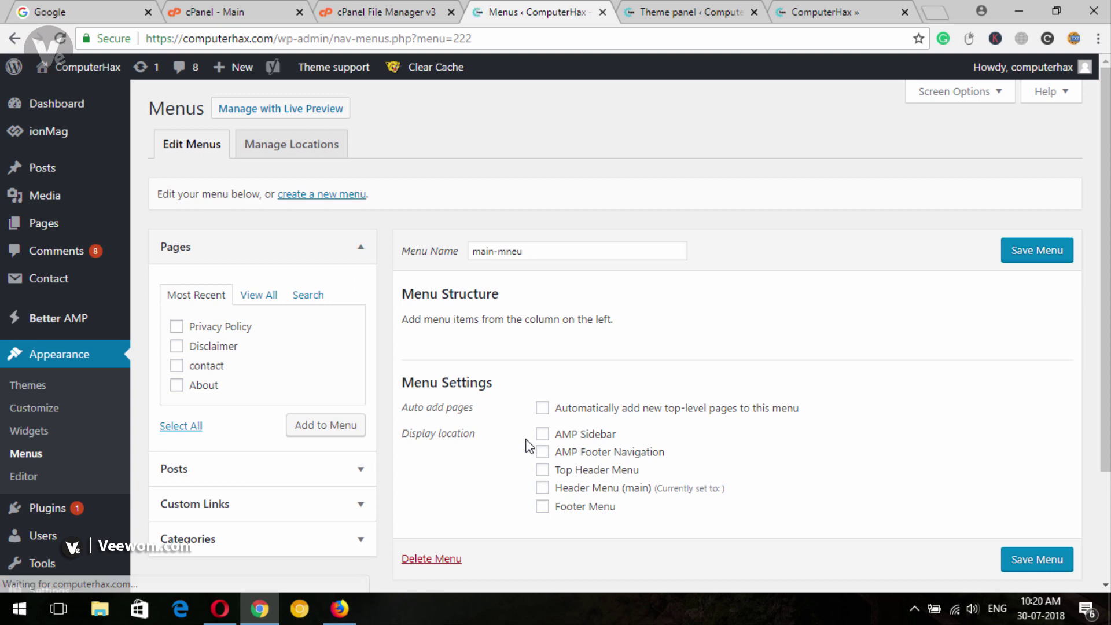
Assign the main-mneu menu to the Header Menu (main) display location and save the menu.
{"action": "scroll", "coordinate": [547, 425], "scroll_direction": "down", "scroll_amount": 1}
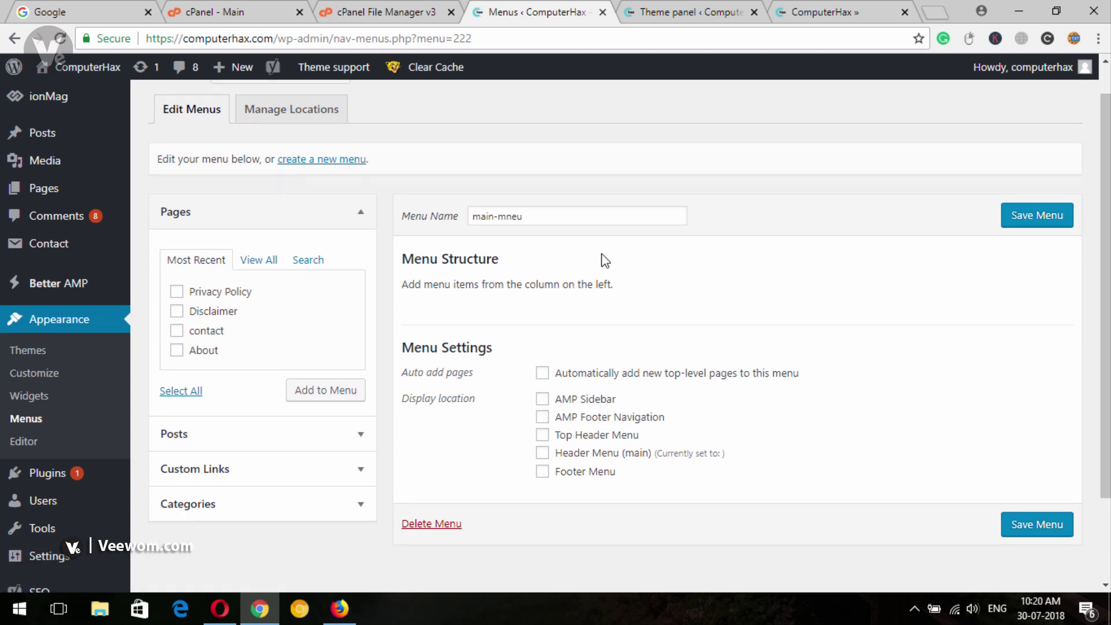
{"action": "left_click", "coordinate": [542, 453]}
{"action": "left_click", "coordinate": [688, 12]}
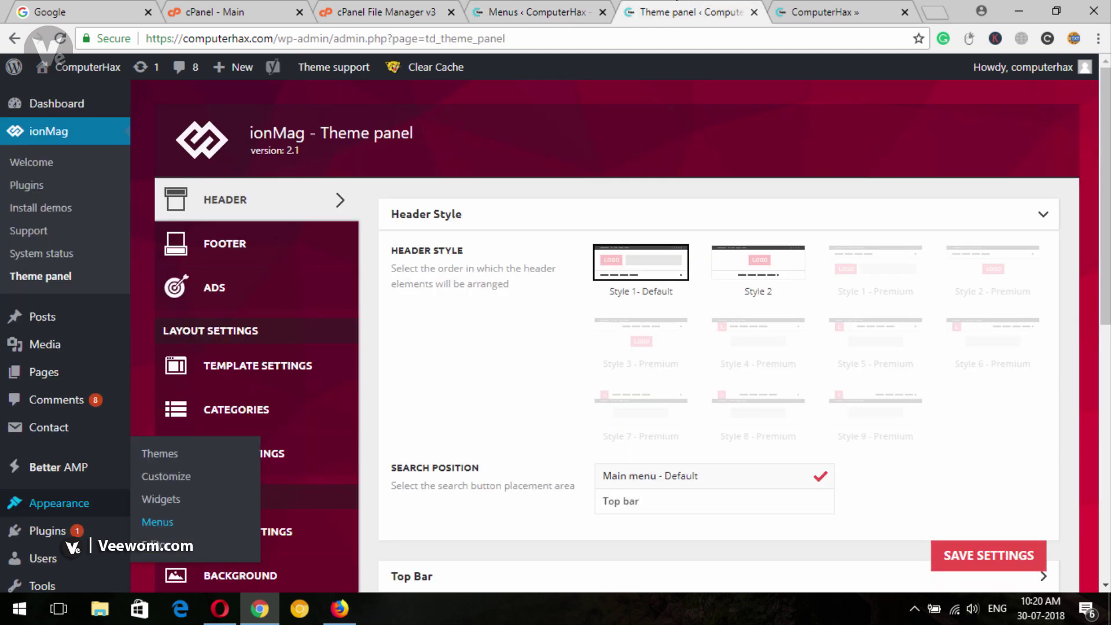
{"action": "scroll", "coordinate": [444, 440], "scroll_direction": "down", "scroll_amount": 1}
{"action": "scroll", "coordinate": [556, 347], "scroll_direction": "down", "scroll_amount": 10}
{"action": "scroll", "coordinate": [556, 347], "scroll_direction": "up", "scroll_amount": 10}
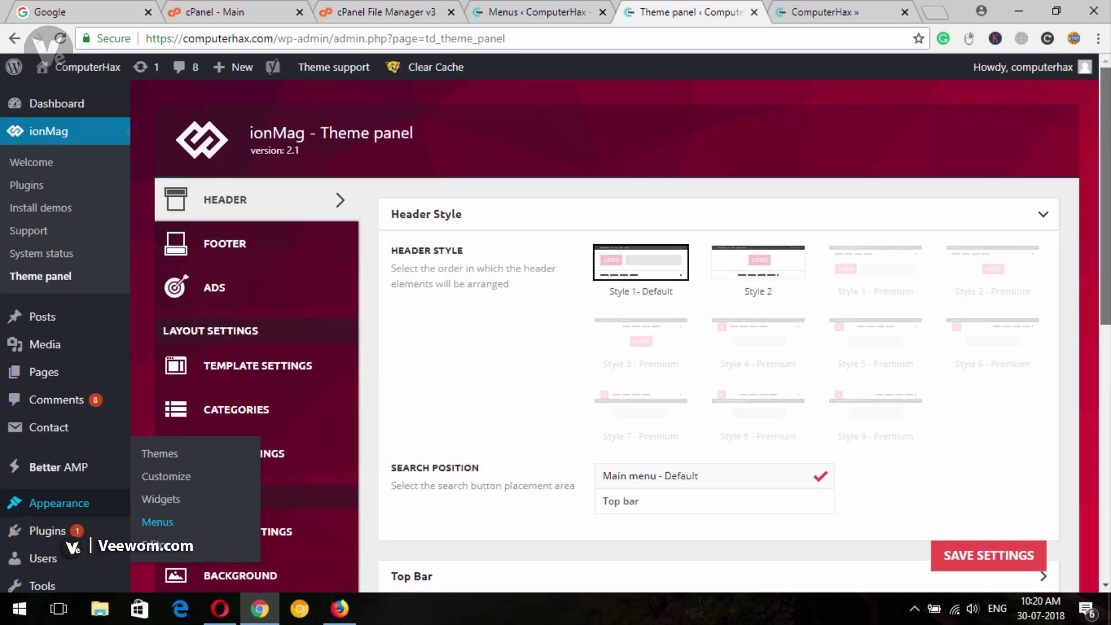
{"action": "left_click", "coordinate": [585, 9]}
{"action": "left_click", "coordinate": [1027, 215]}
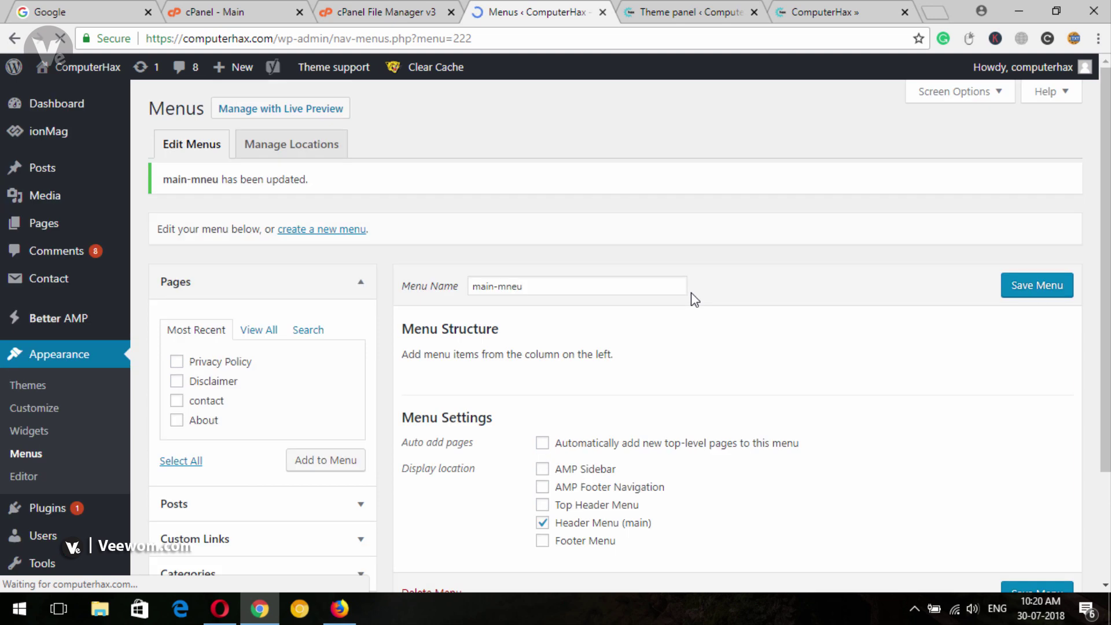
{"action": "scroll", "coordinate": [788, 390], "scroll_direction": "down", "scroll_amount": 3}
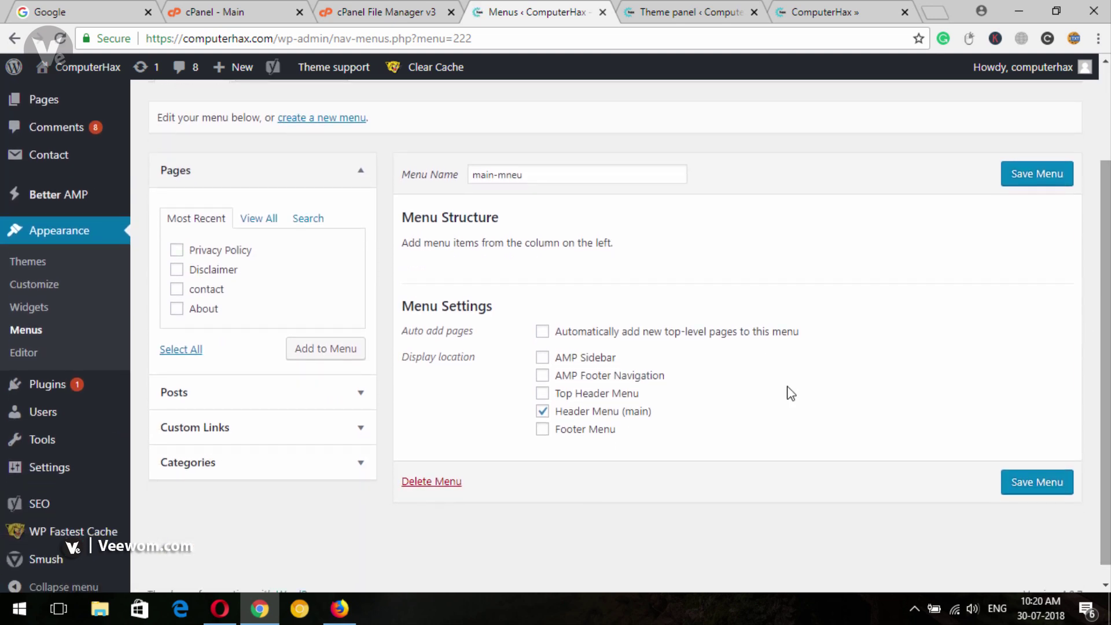
{"action": "scroll", "coordinate": [1061, 313], "scroll_direction": "down", "scroll_amount": 1}
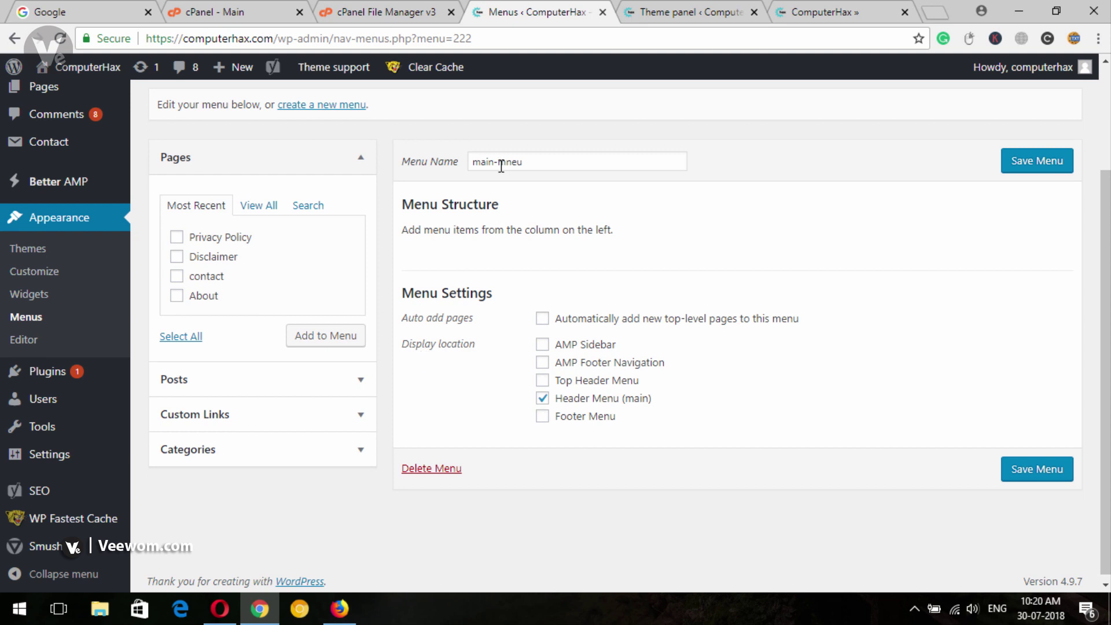
{"action": "left_click", "coordinate": [228, 425]}
{"action": "left_click", "coordinate": [162, 280]}
{"action": "key", "text": "ctrl+a"}
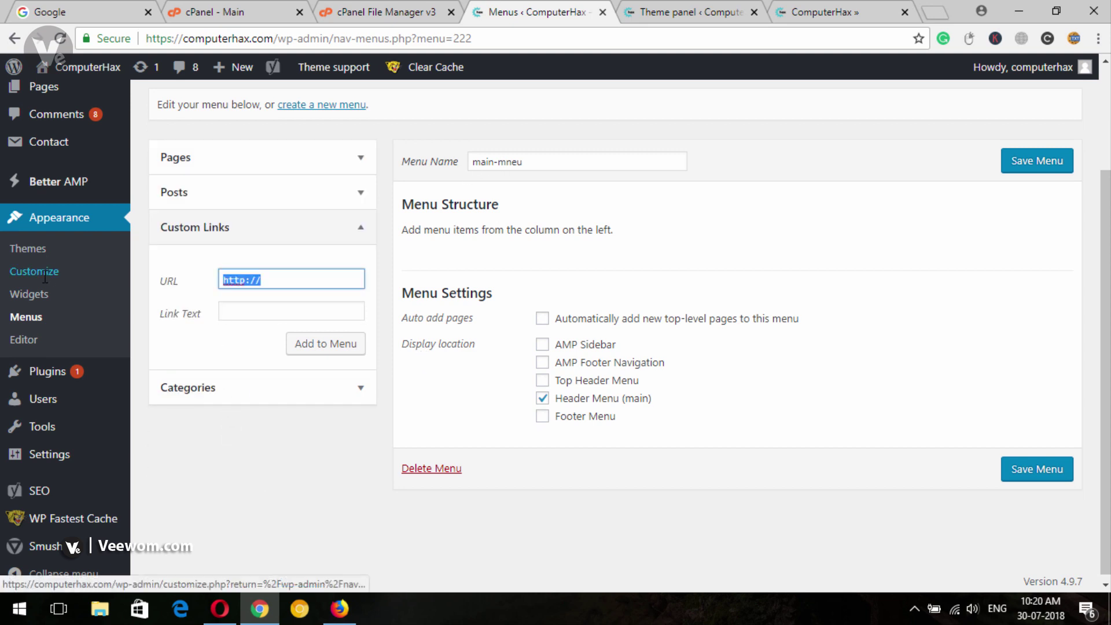
{"action": "left_click_drag", "start_coordinate": [274, 39], "coordinate": [160, 38]}
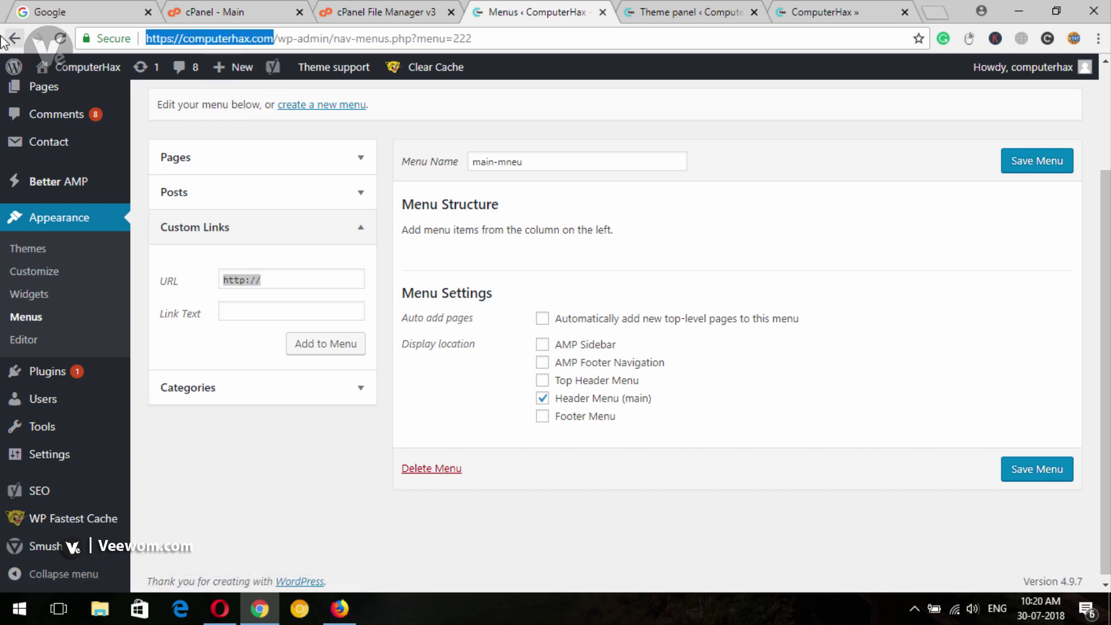
{"action": "left_click", "coordinate": [300, 279]}
{"action": "key", "text": "ctrl+a"}
{"action": "type", "text": "https://computerhax.com"}
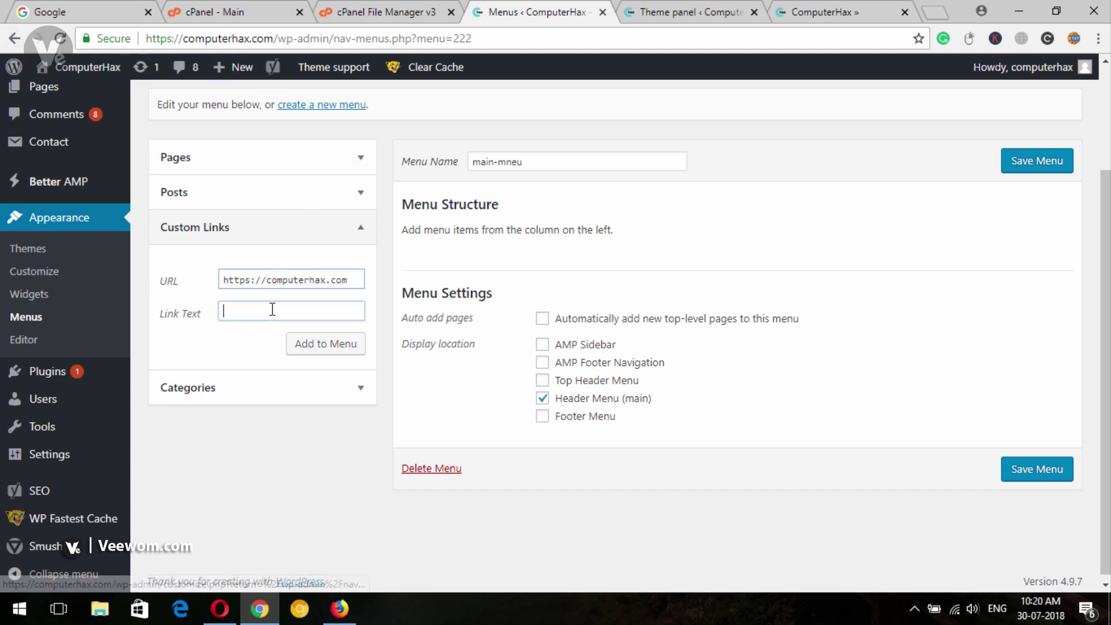
{"action": "left_click", "coordinate": [272, 309]}
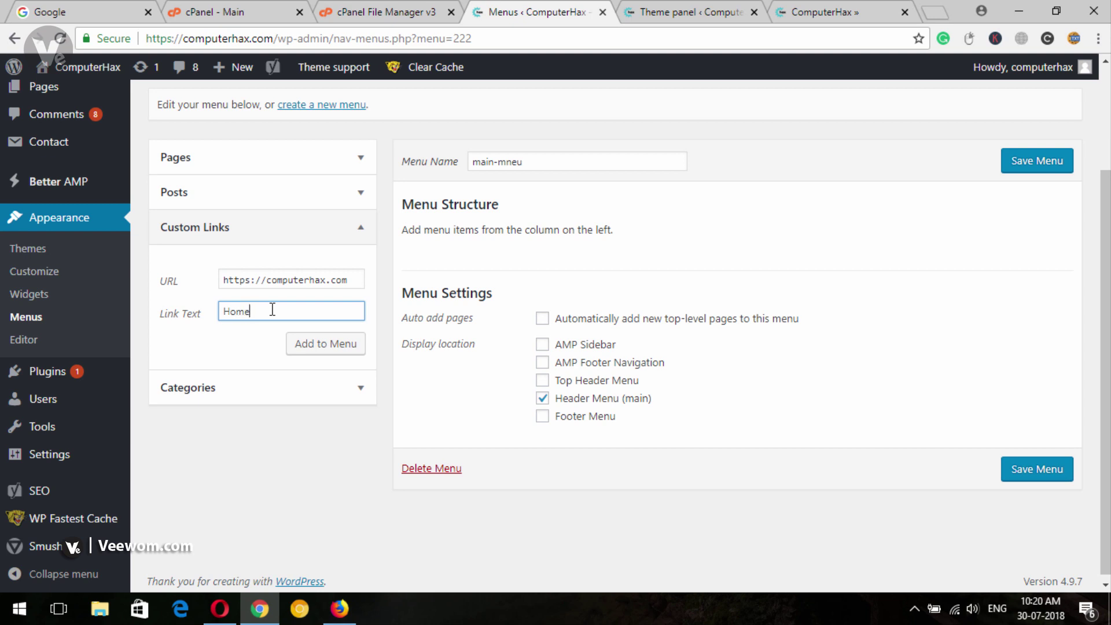
{"action": "left_click", "coordinate": [325, 343]}
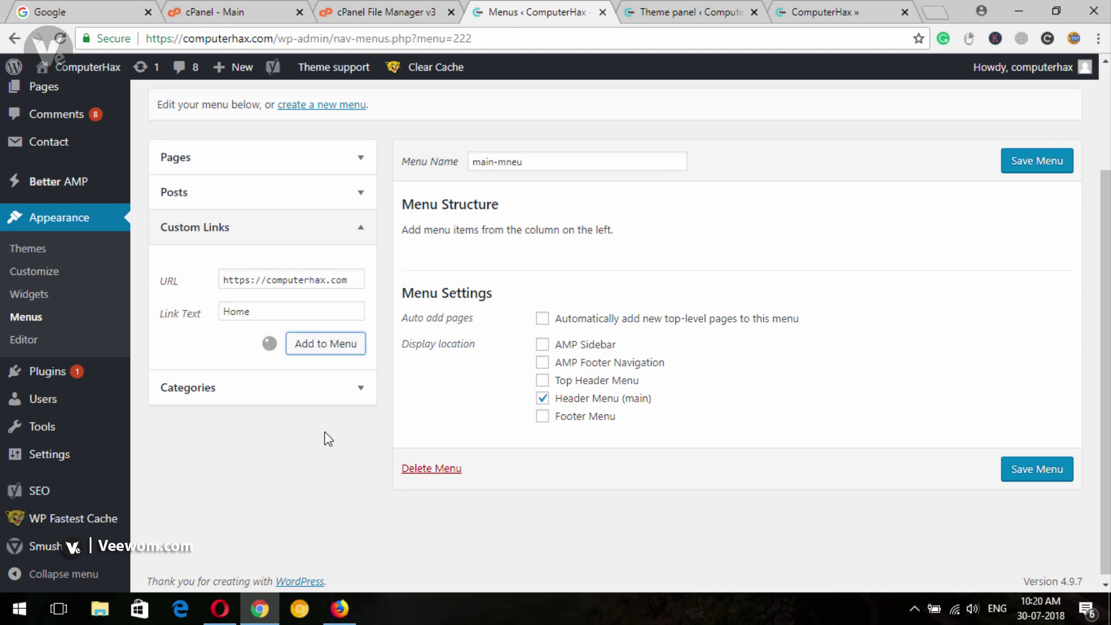
{"action": "left_click", "coordinate": [361, 227]}
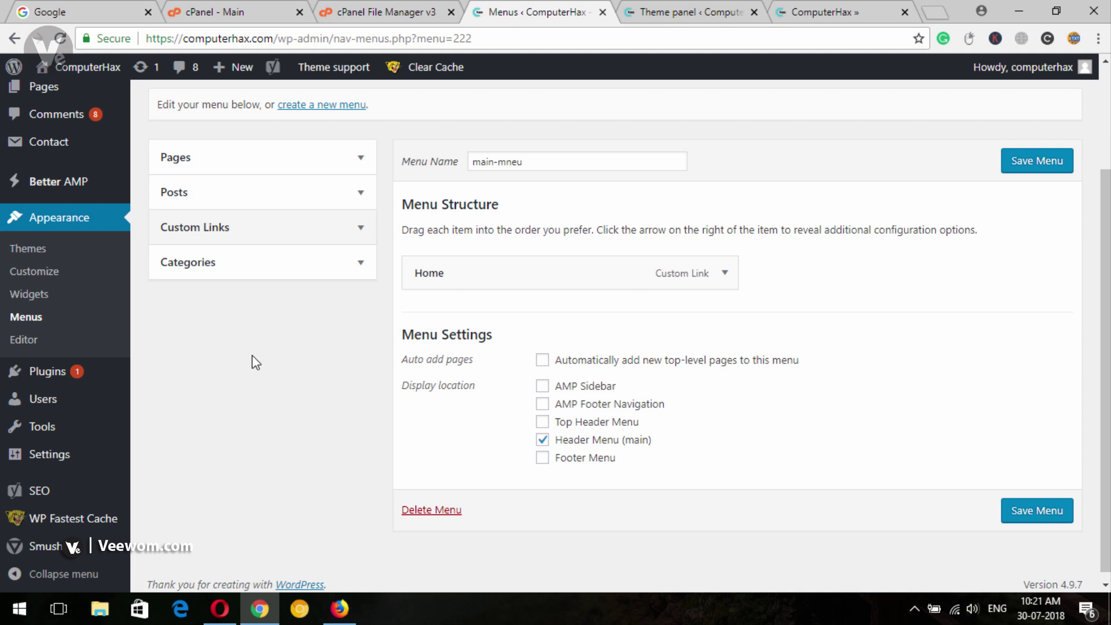
Look through the complete list of post categories that can be added to the menu.
{"action": "left_click", "coordinate": [337, 272]}
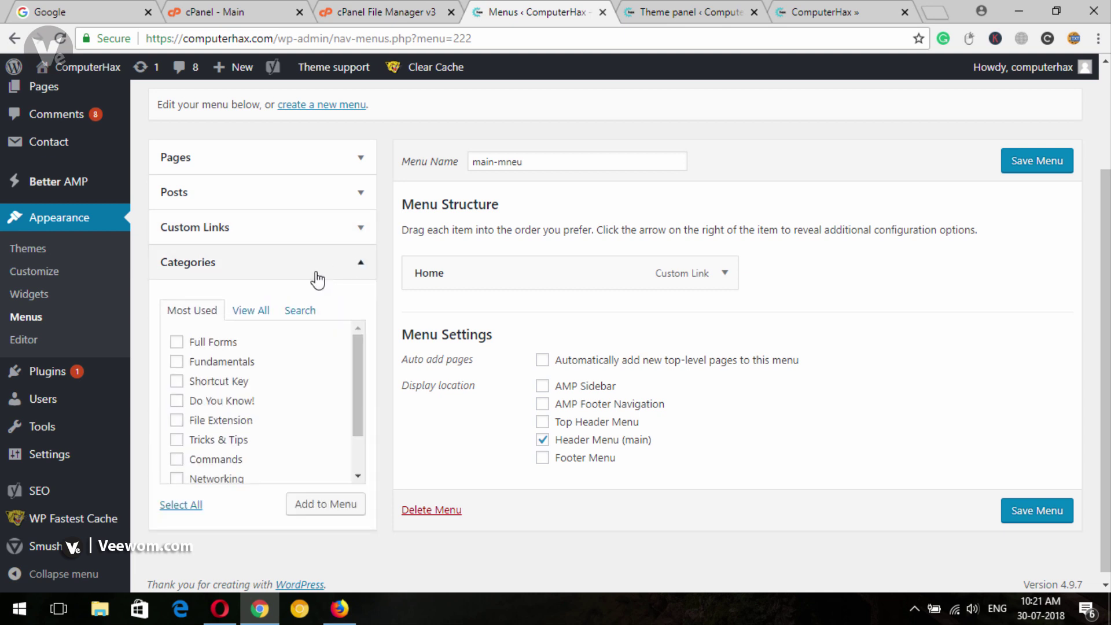
{"action": "left_click", "coordinate": [248, 313]}
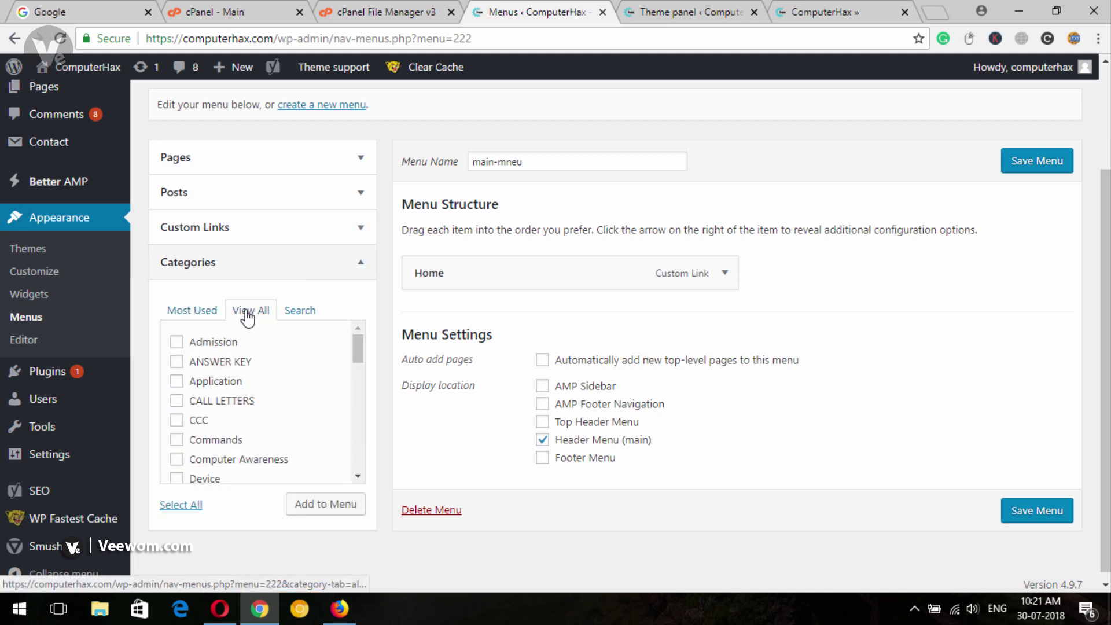
{"action": "scroll", "coordinate": [273, 377], "scroll_direction": "down", "scroll_amount": 6}
{"action": "scroll", "coordinate": [274, 383], "scroll_direction": "down", "scroll_amount": 5}
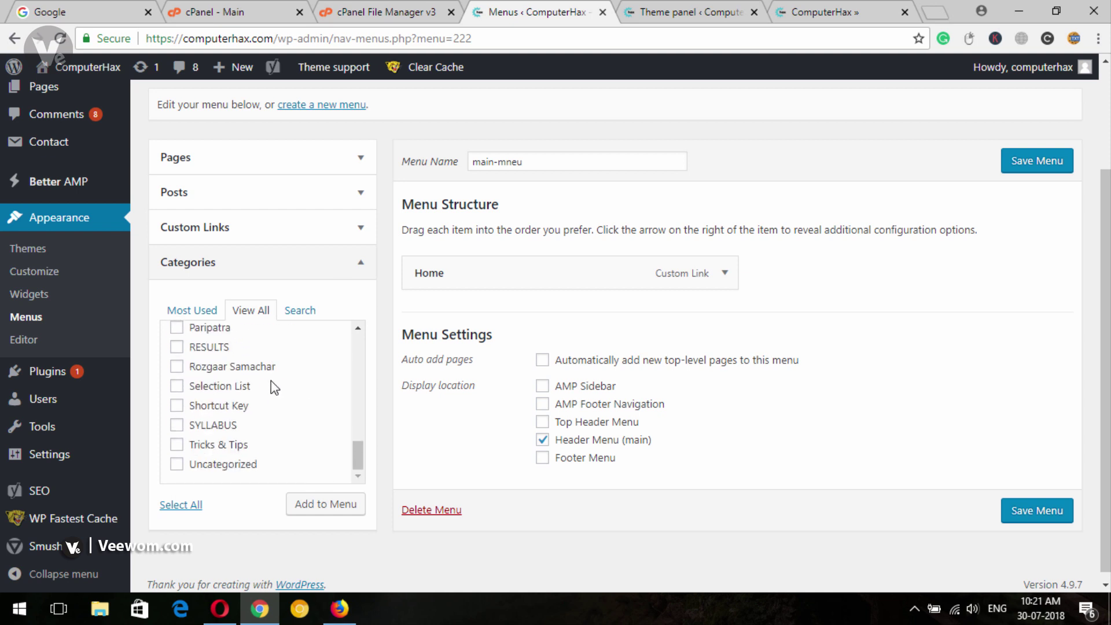
{"action": "scroll", "coordinate": [291, 428], "scroll_direction": "up", "scroll_amount": 7}
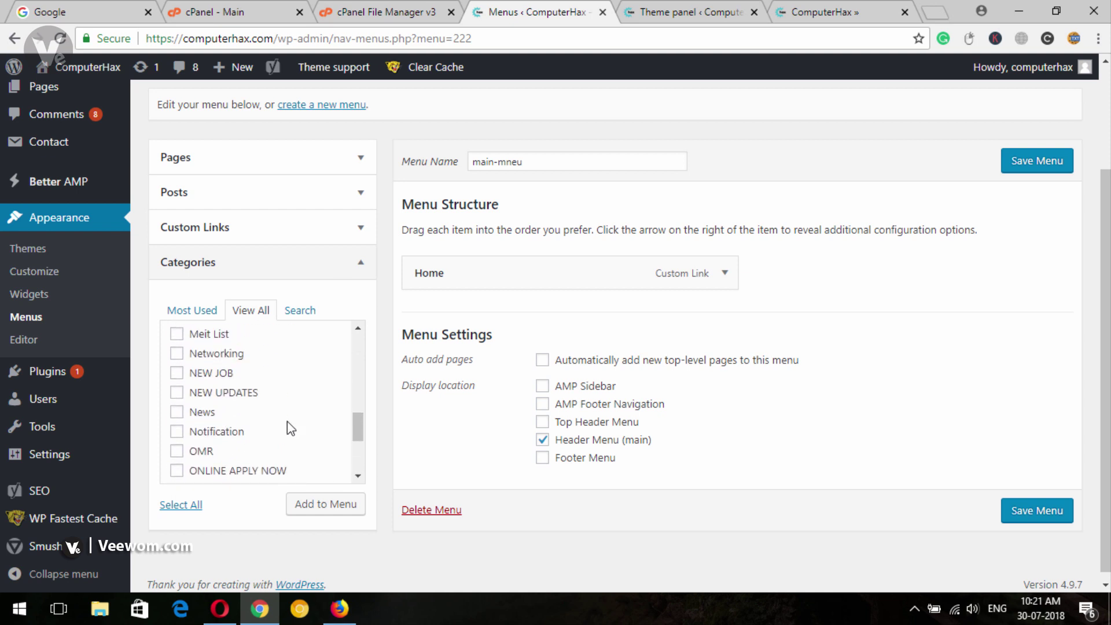
{"action": "scroll", "coordinate": [287, 421], "scroll_direction": "up", "scroll_amount": 4}
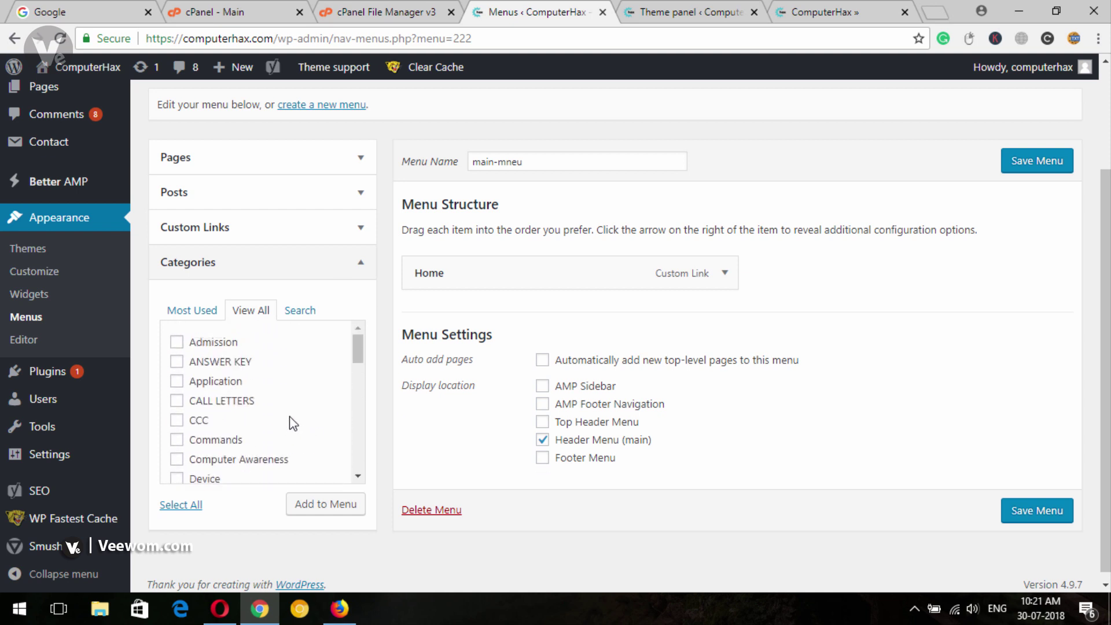
{"action": "scroll", "coordinate": [534, 408], "scroll_direction": "up", "scroll_amount": 3}
Add the categories Device, Do You Know!, File Extension, Full Forms, Fundamentals, How To!, News and Tricks & Tips to the menu.
{"action": "scroll", "coordinate": [533, 409], "scroll_direction": "down", "scroll_amount": 3}
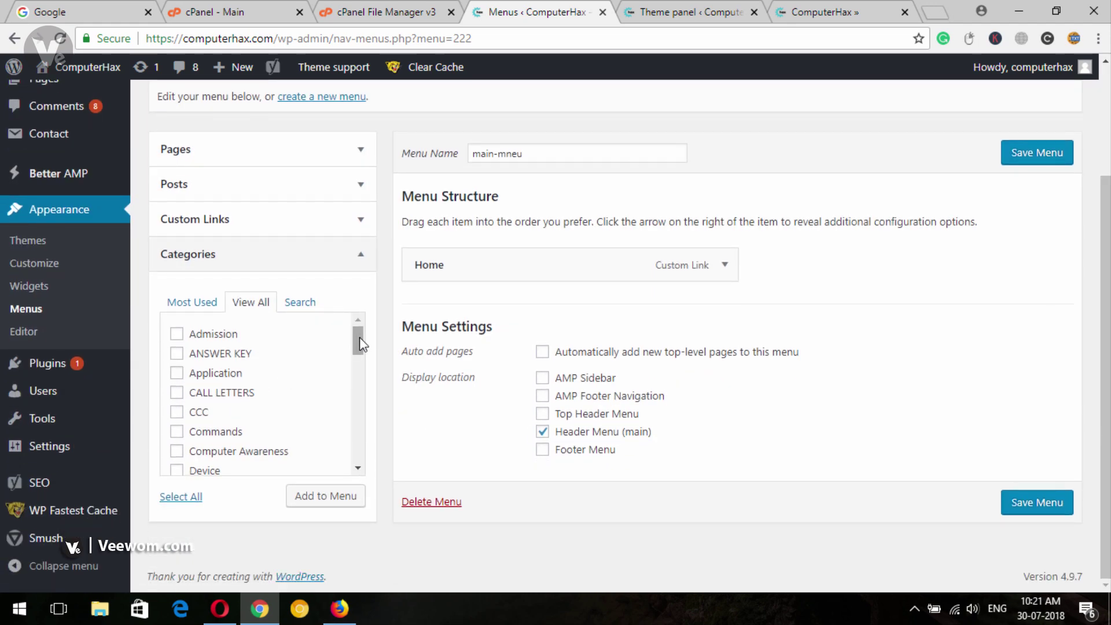
{"action": "scroll", "coordinate": [290, 370], "scroll_direction": "down", "scroll_amount": 2}
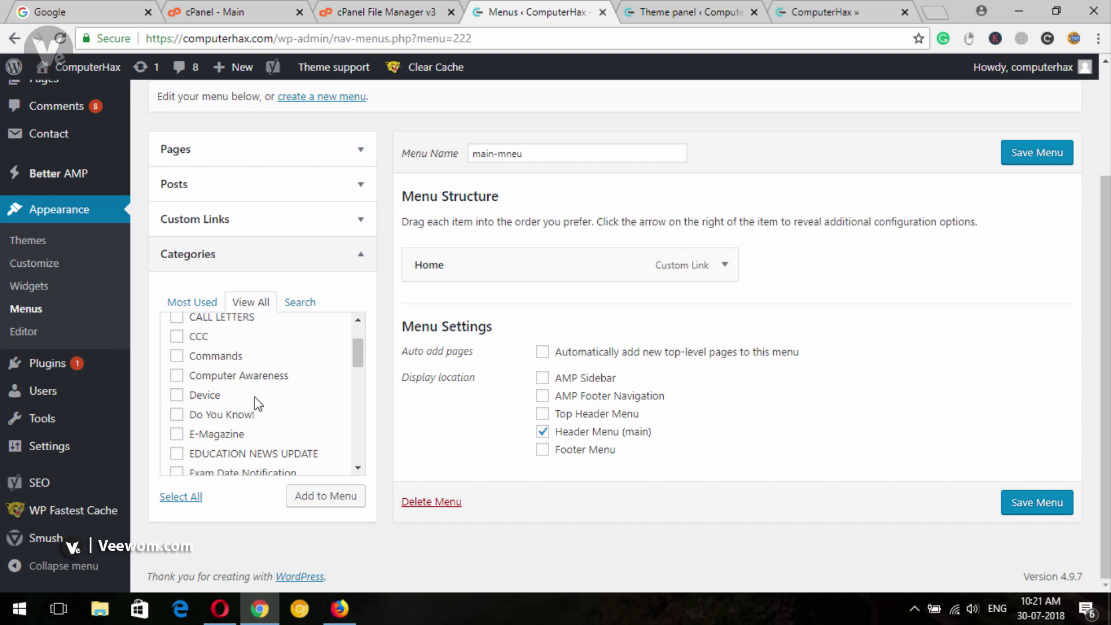
{"action": "left_click", "coordinate": [176, 394]}
{"action": "left_click", "coordinate": [177, 415]}
{"action": "scroll", "coordinate": [238, 416], "scroll_direction": "down", "scroll_amount": 3}
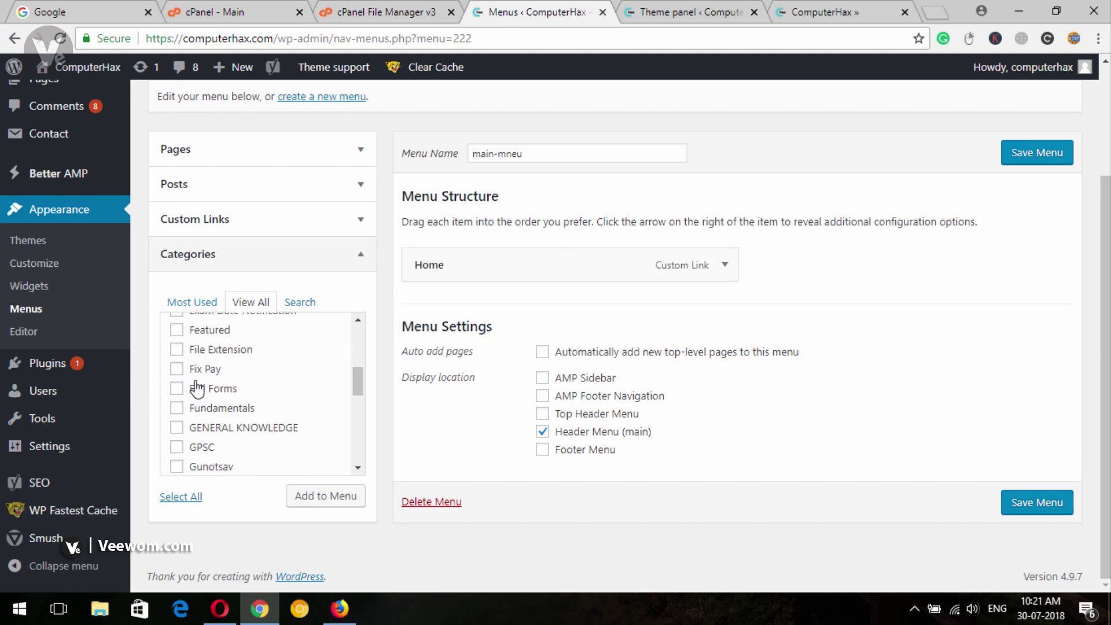
{"action": "left_click", "coordinate": [177, 350]}
{"action": "left_click", "coordinate": [176, 388]}
{"action": "scroll", "coordinate": [194, 412], "scroll_direction": "down", "scroll_amount": 1}
{"action": "left_click", "coordinate": [176, 325]}
{"action": "scroll", "coordinate": [235, 428], "scroll_direction": "down", "scroll_amount": 1}
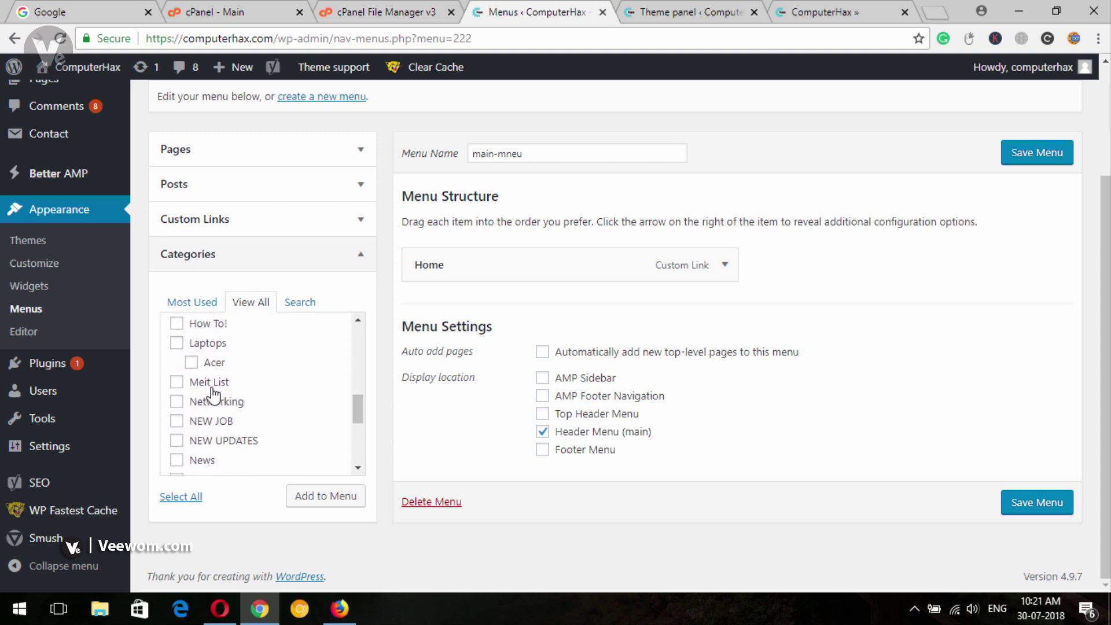
{"action": "left_click", "coordinate": [176, 324]}
{"action": "scroll", "coordinate": [240, 423], "scroll_direction": "down", "scroll_amount": 1}
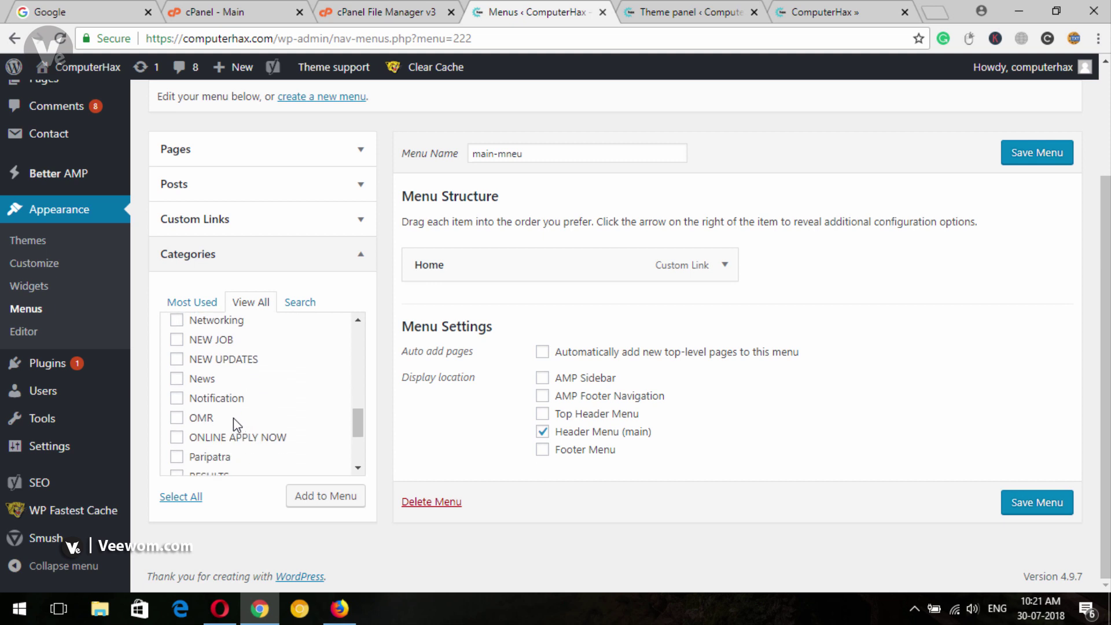
{"action": "left_click", "coordinate": [177, 379]}
{"action": "scroll", "coordinate": [241, 417], "scroll_direction": "down", "scroll_amount": 2}
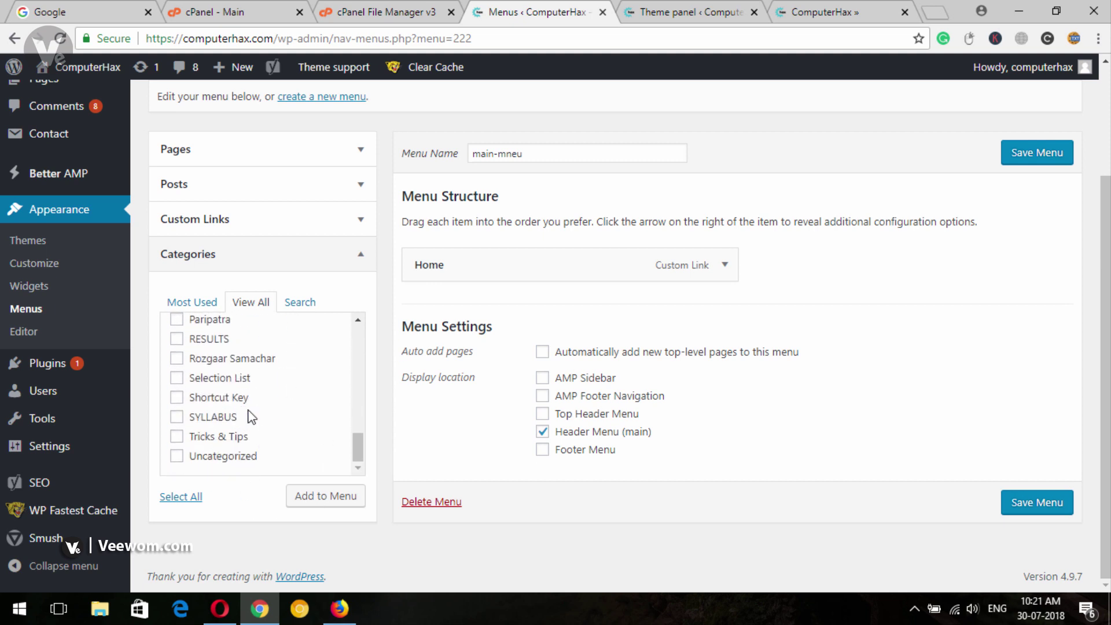
{"action": "left_click", "coordinate": [184, 440]}
{"action": "left_click", "coordinate": [335, 501]}
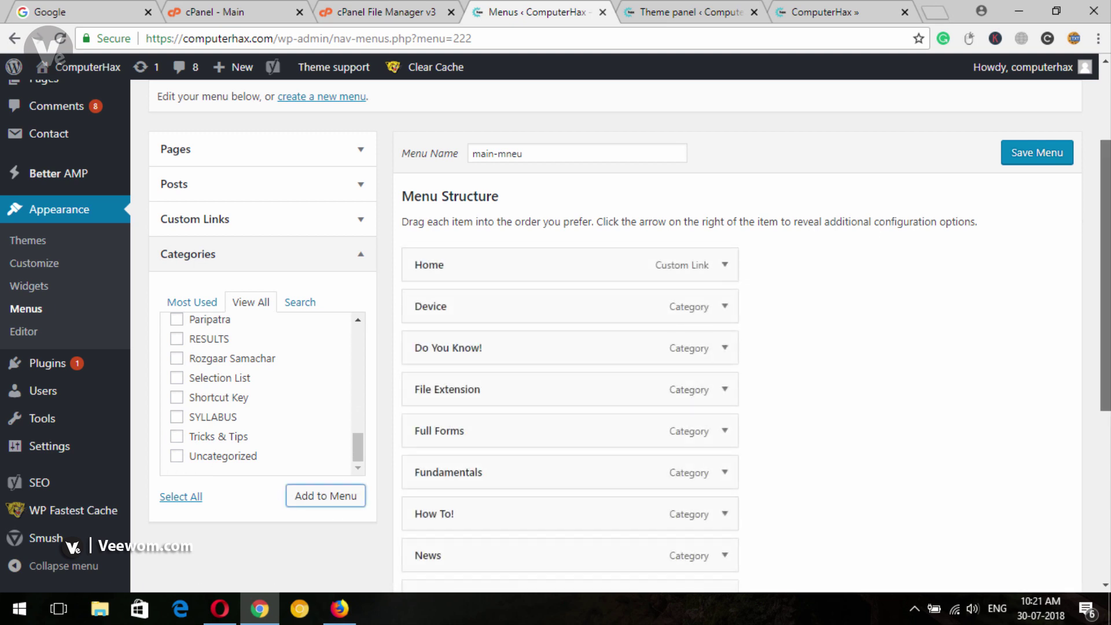
Reorder the menu structure so that How To! and Tricks & Tips directly follow Home.
{"action": "scroll", "coordinate": [868, 229], "scroll_direction": "down", "scroll_amount": 2}
{"action": "scroll", "coordinate": [913, 334], "scroll_direction": "up", "scroll_amount": 1}
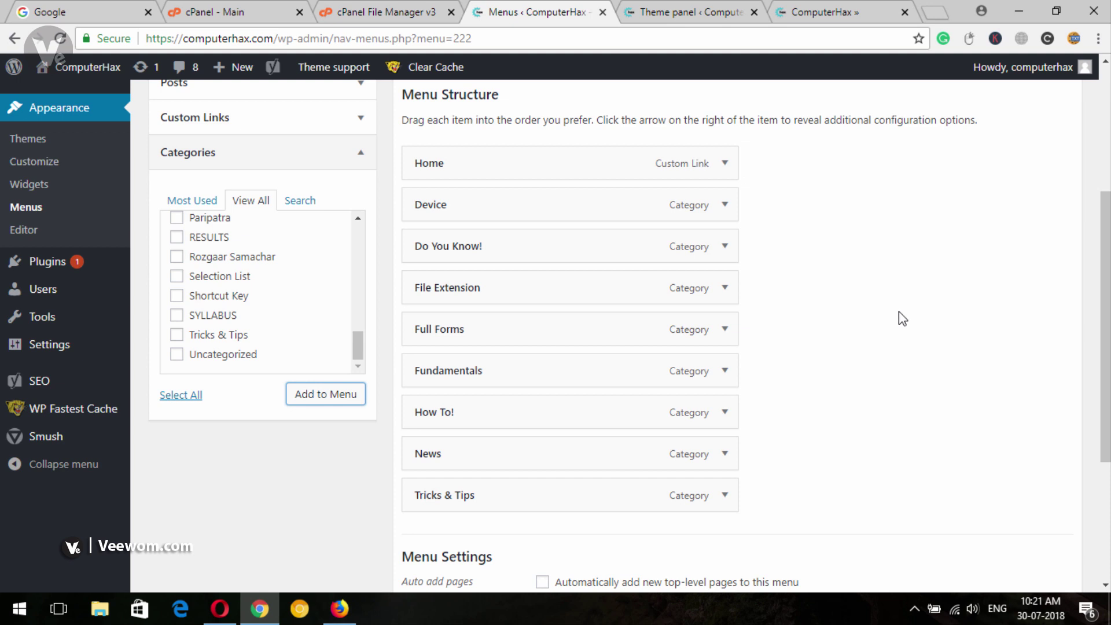
{"action": "scroll", "coordinate": [934, 321], "scroll_direction": "down", "scroll_amount": 1}
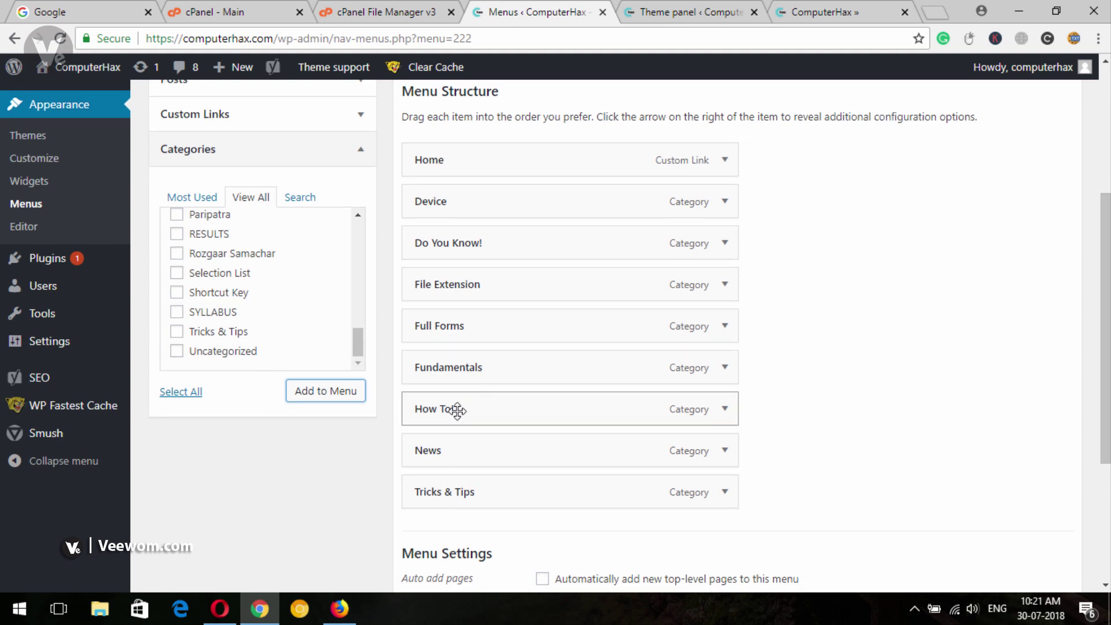
{"action": "left_click_drag", "start_coordinate": [489, 399], "coordinate": [464, 212]}
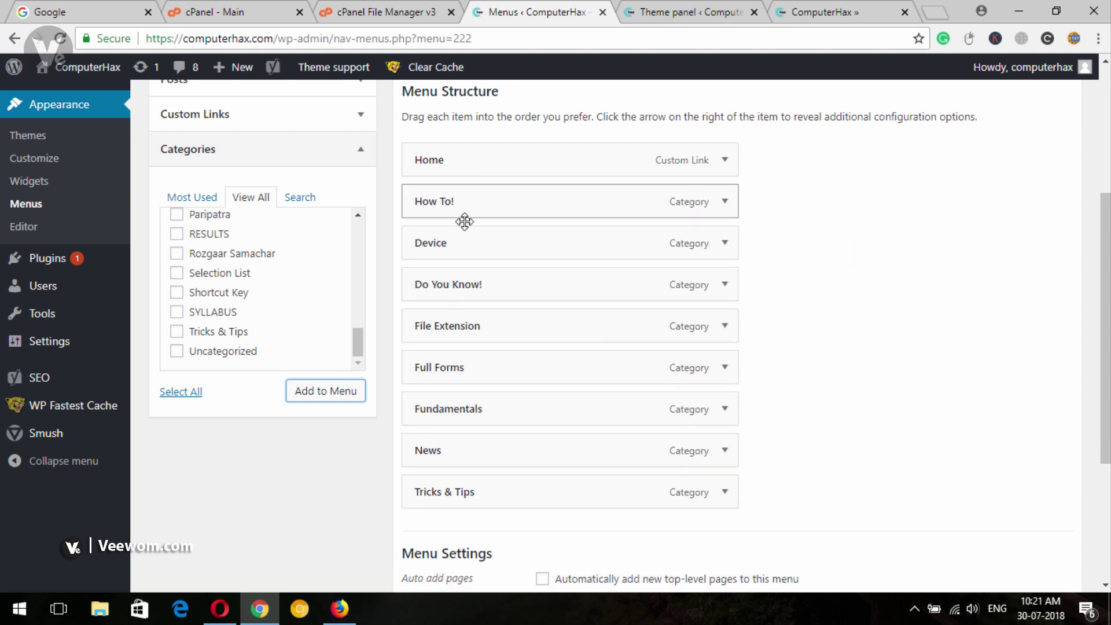
{"action": "left_click_drag", "start_coordinate": [459, 493], "coordinate": [459, 258]}
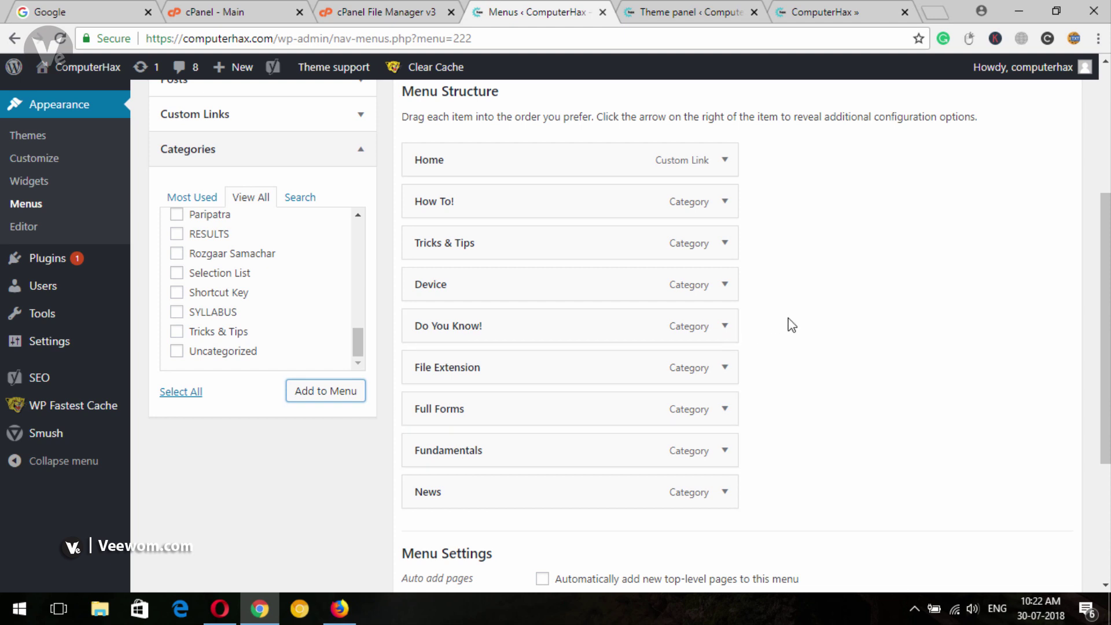
Add a custom link labelled "Tutorials" with the placeholder URL # to the menu.
{"action": "scroll", "coordinate": [788, 322], "scroll_direction": "up", "scroll_amount": 1}
{"action": "scroll", "coordinate": [1039, 332], "scroll_direction": "up", "scroll_amount": 1}
{"action": "left_click", "coordinate": [203, 202]}
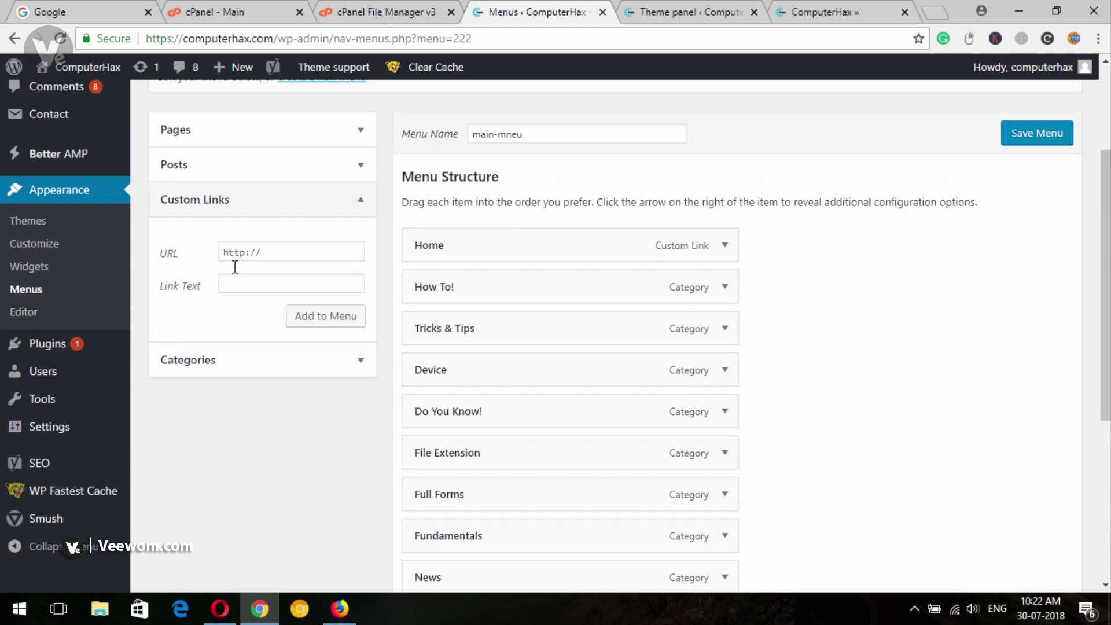
{"action": "left_click", "coordinate": [277, 247]}
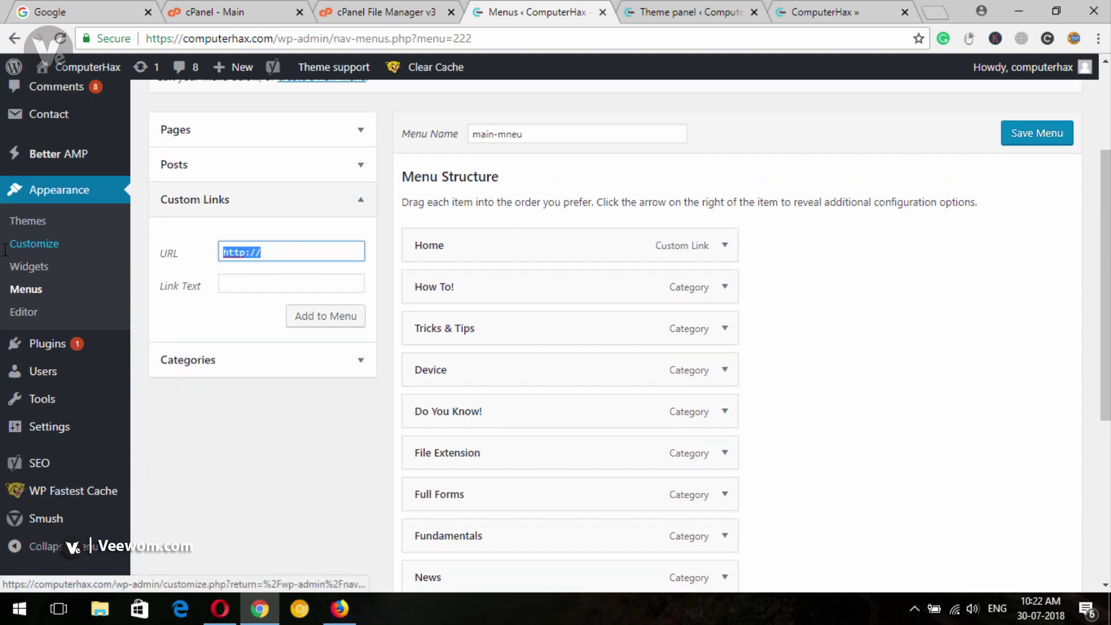
{"action": "type", "text": "#"}
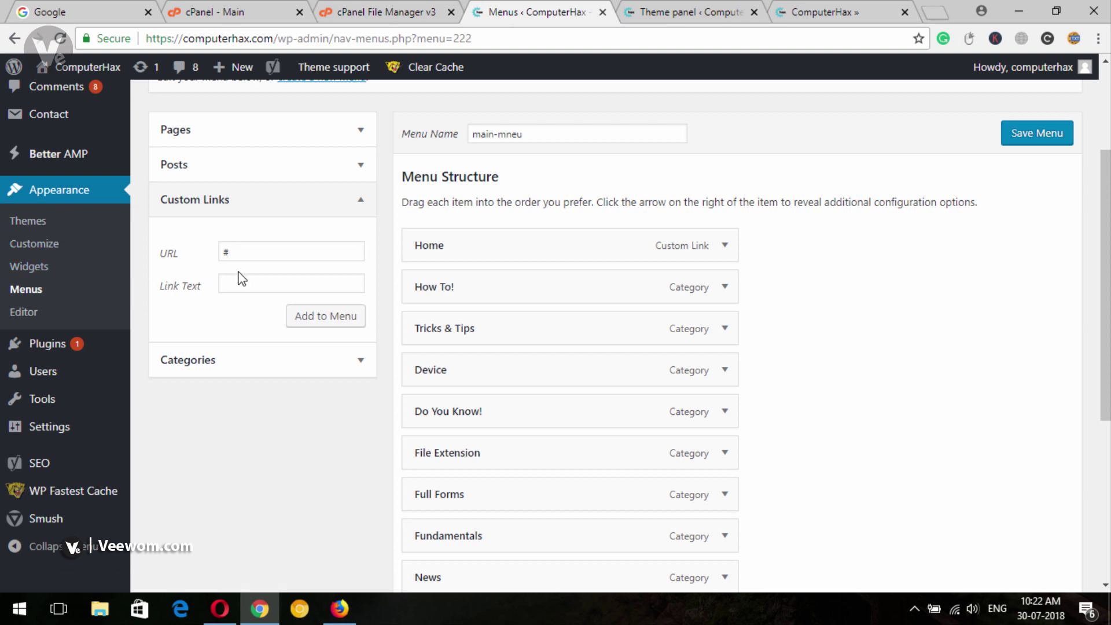
{"action": "left_click", "coordinate": [234, 283]}
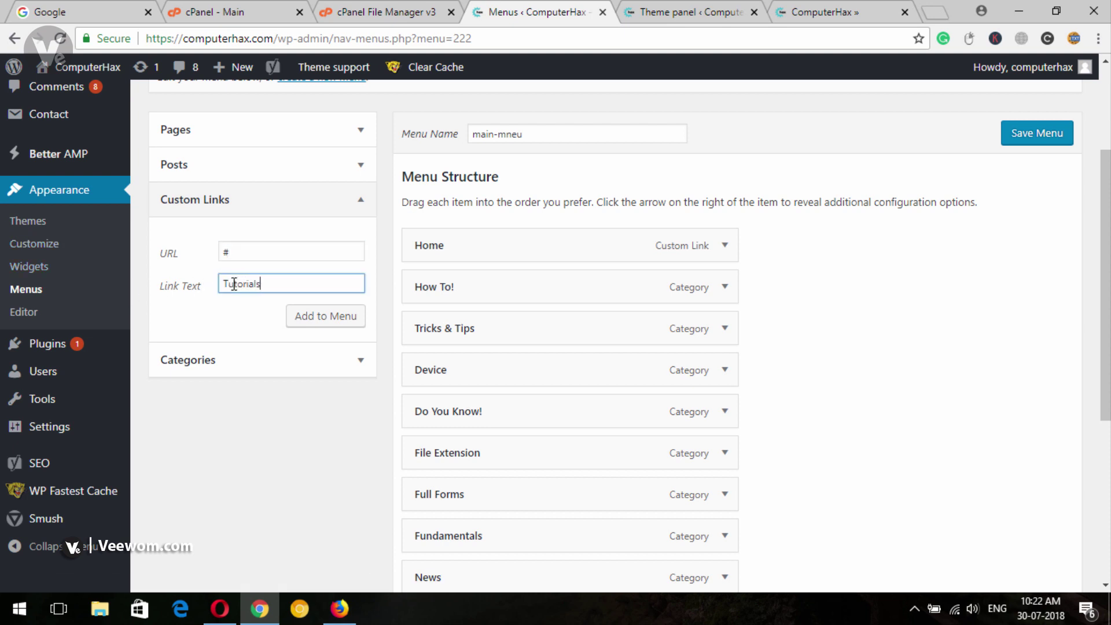
{"action": "left_click", "coordinate": [319, 318]}
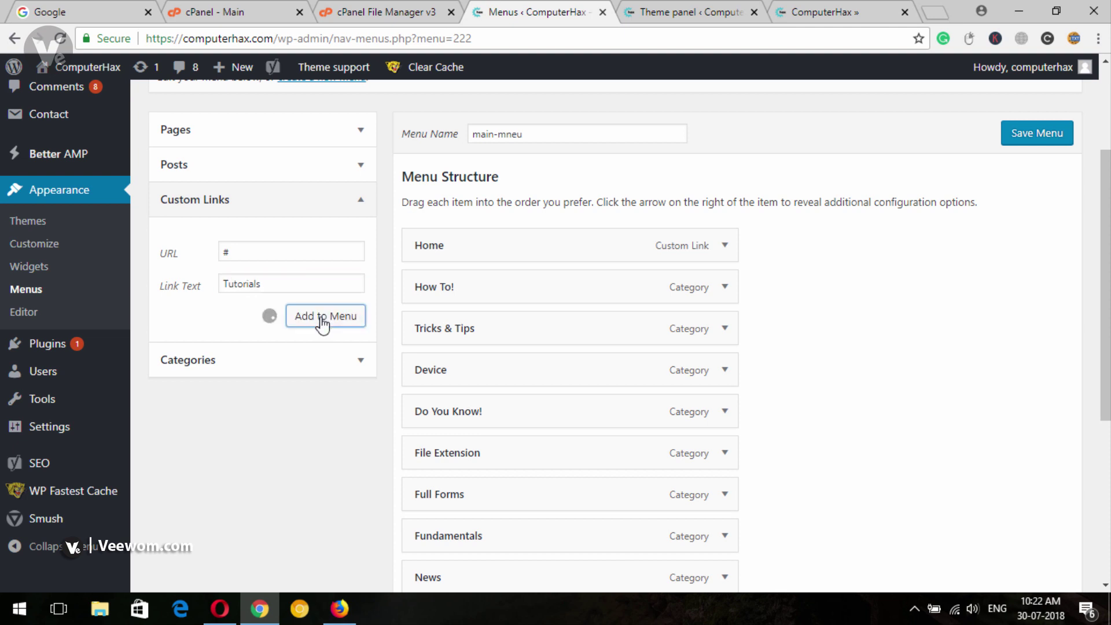
Place Tutorials after Tricks & Tips and nest Device, Do You Know!, File Extension, Full Forms and Fundamentals under it as sub items.
{"action": "scroll", "coordinate": [897, 390], "scroll_direction": "down", "scroll_amount": 5}
{"action": "scroll", "coordinate": [897, 389], "scroll_direction": "up", "scroll_amount": 3}
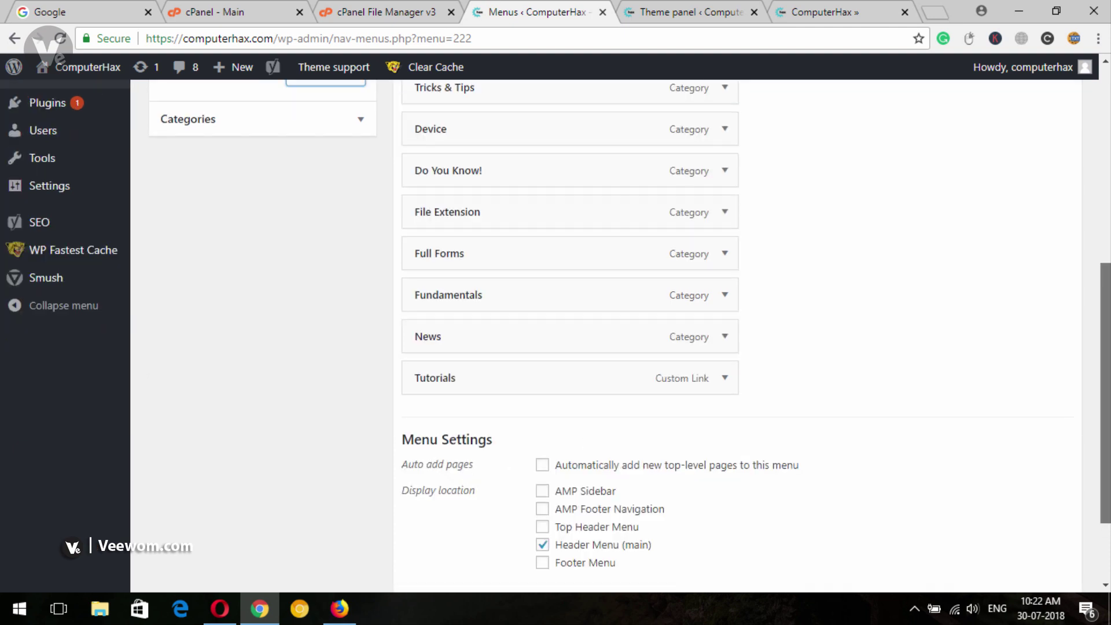
{"action": "scroll", "coordinate": [438, 558], "scroll_direction": "up", "scroll_amount": 1}
{"action": "left_click_drag", "start_coordinate": [445, 525], "coordinate": [459, 256]}
{"action": "scroll", "coordinate": [446, 278], "scroll_direction": "down", "scroll_amount": 1}
{"action": "left_click_drag", "start_coordinate": [427, 297], "coordinate": [469, 342]}
{"action": "left_click_drag", "start_coordinate": [441, 384], "coordinate": [463, 383]}
{"action": "left_click_drag", "start_coordinate": [447, 423], "coordinate": [480, 424]}
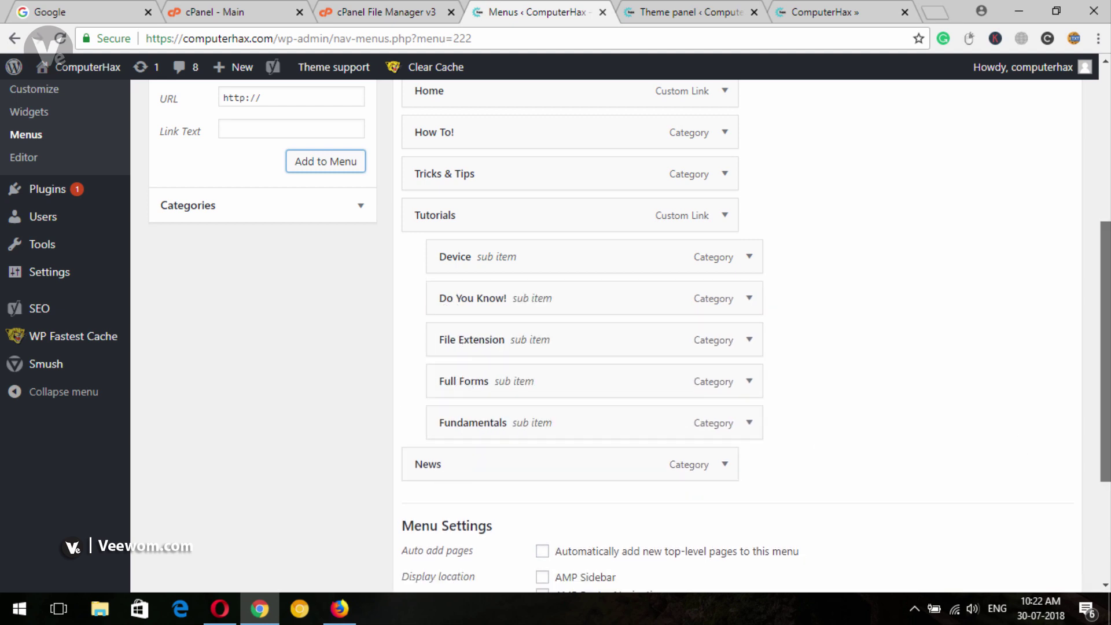
Add a custom link labelled "More." with the placeholder URL # to the menu and save the menu.
{"action": "scroll", "coordinate": [897, 255], "scroll_direction": "up", "scroll_amount": 4}
{"action": "triple_click", "coordinate": [282, 323]}
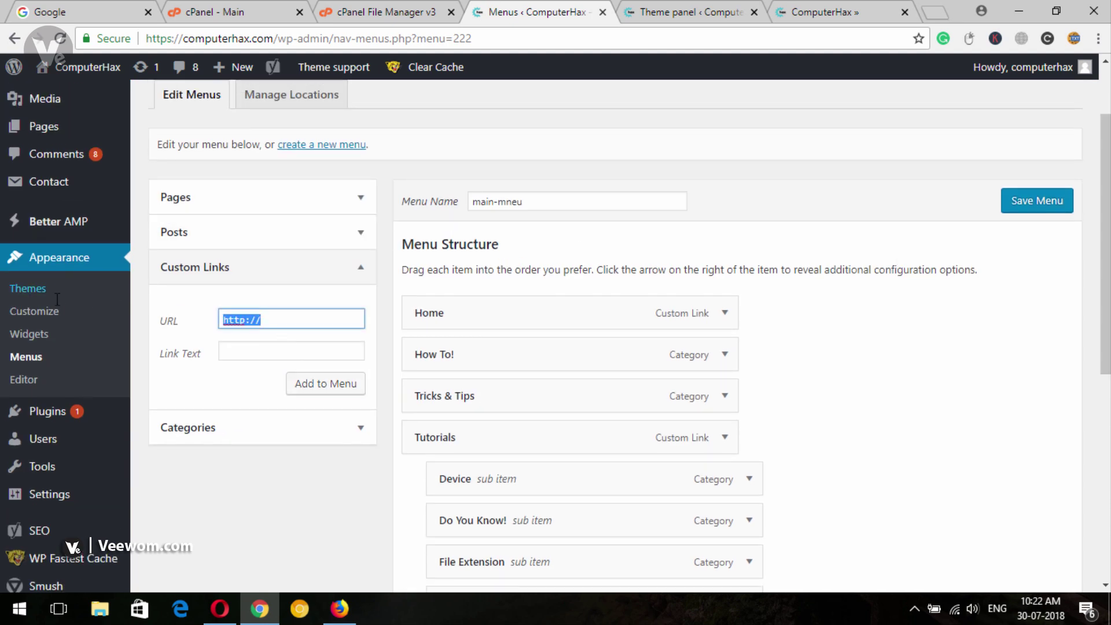
{"action": "type", "text": "#"}
{"action": "left_click", "coordinate": [257, 350]}
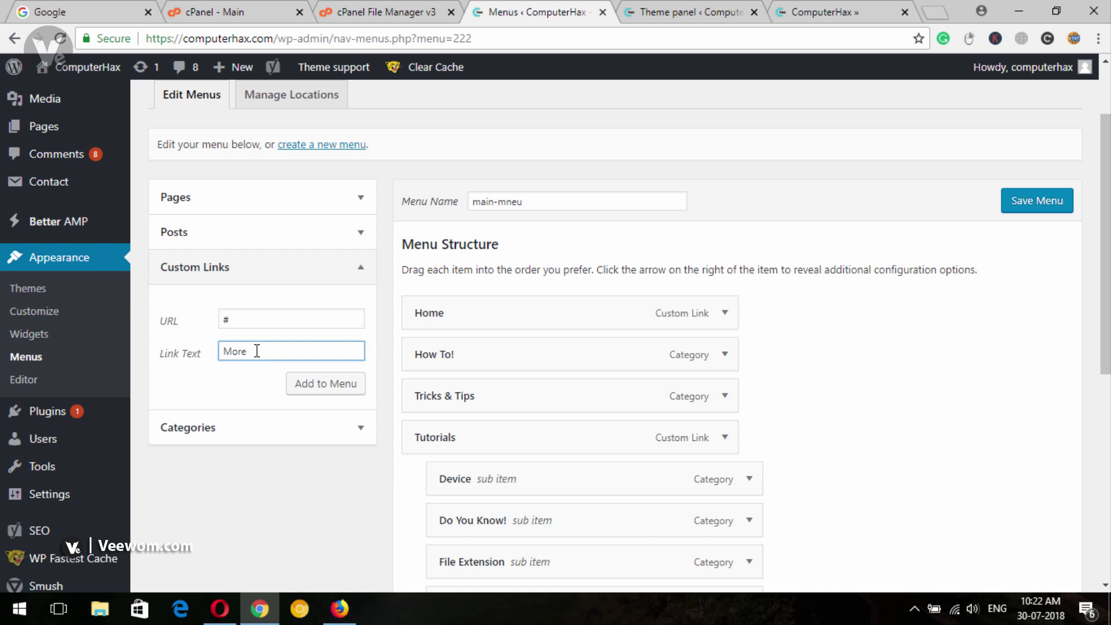
{"action": "type", "text": "More."}
{"action": "left_click", "coordinate": [339, 385]}
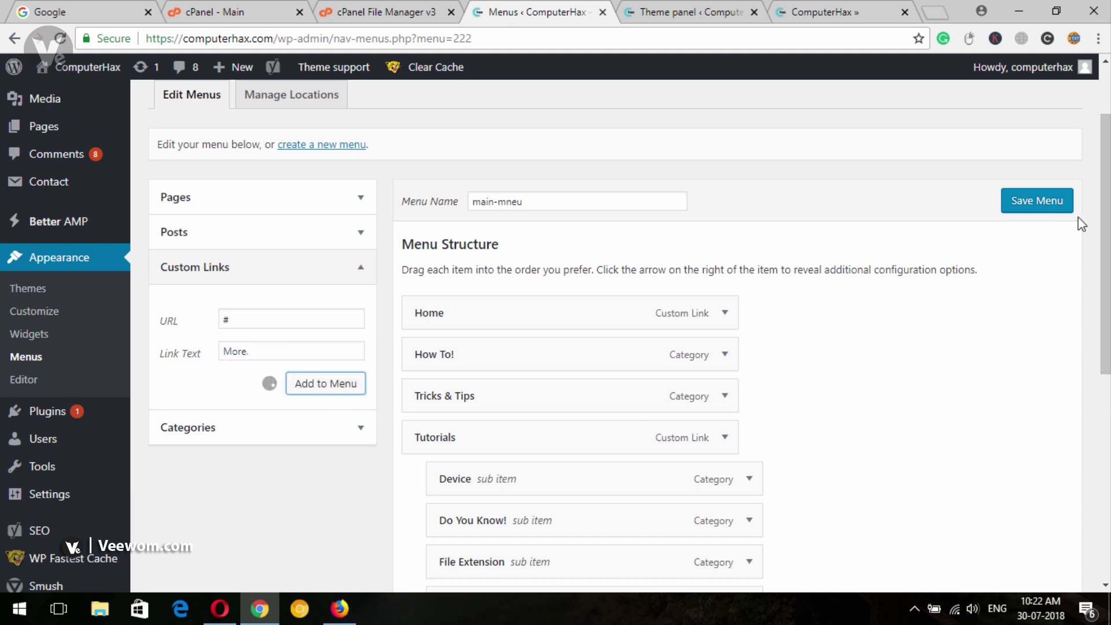
{"action": "scroll", "coordinate": [440, 376], "scroll_direction": "down", "scroll_amount": 5}
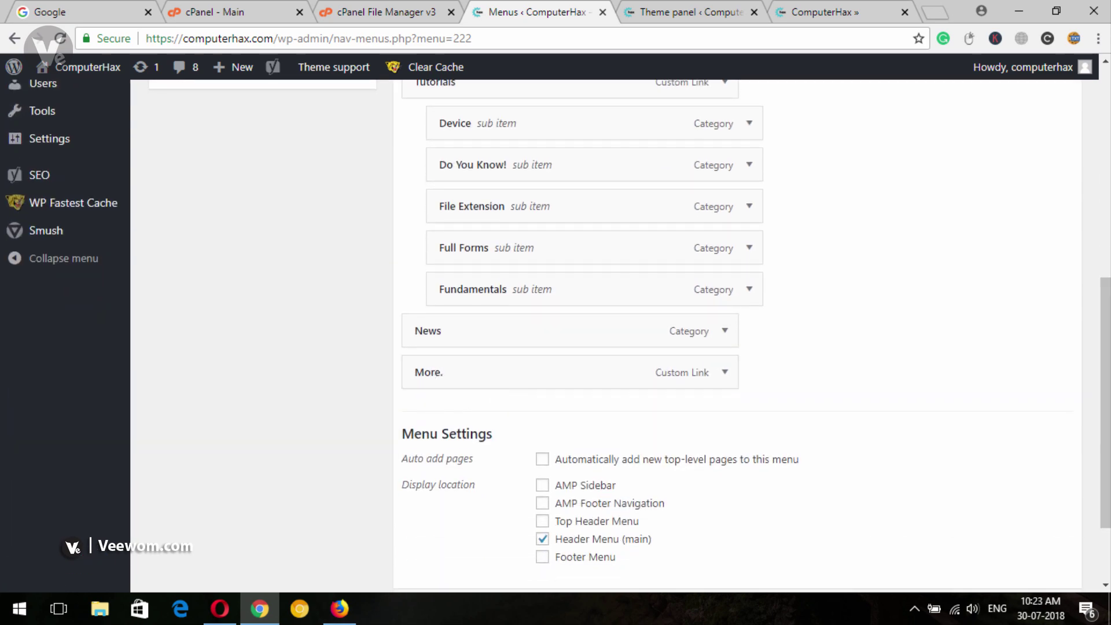
Add the About, contact, Disclaimer and Privacy Policy pages to the main-mneu menu.
{"action": "scroll", "coordinate": [333, 253], "scroll_direction": "up", "scroll_amount": 6}
{"action": "left_click", "coordinate": [333, 248]}
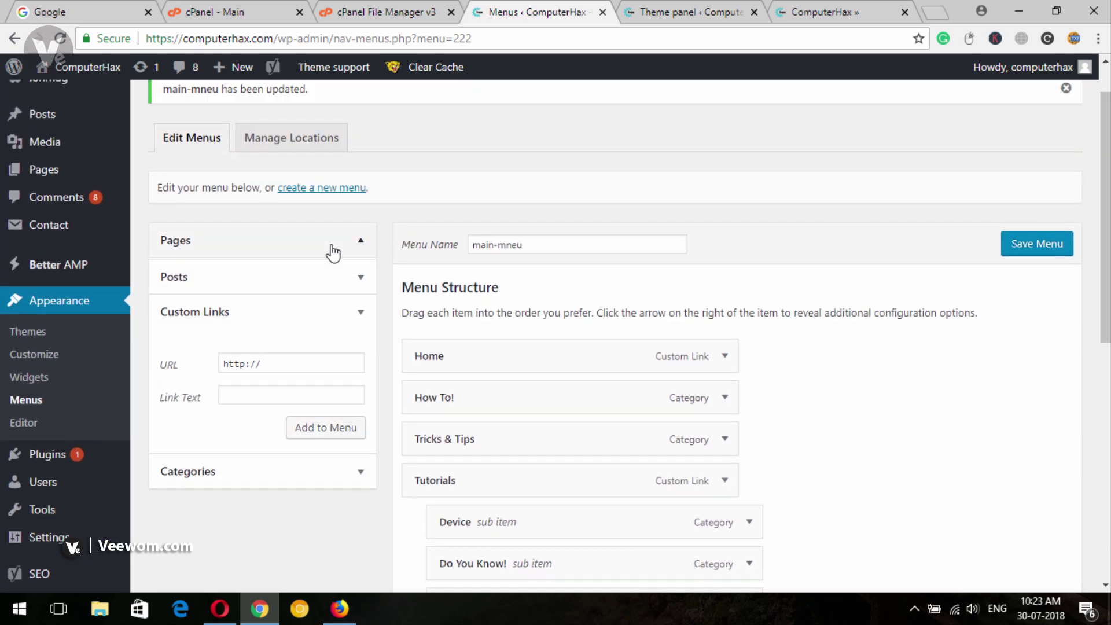
{"action": "left_click", "coordinate": [259, 290]}
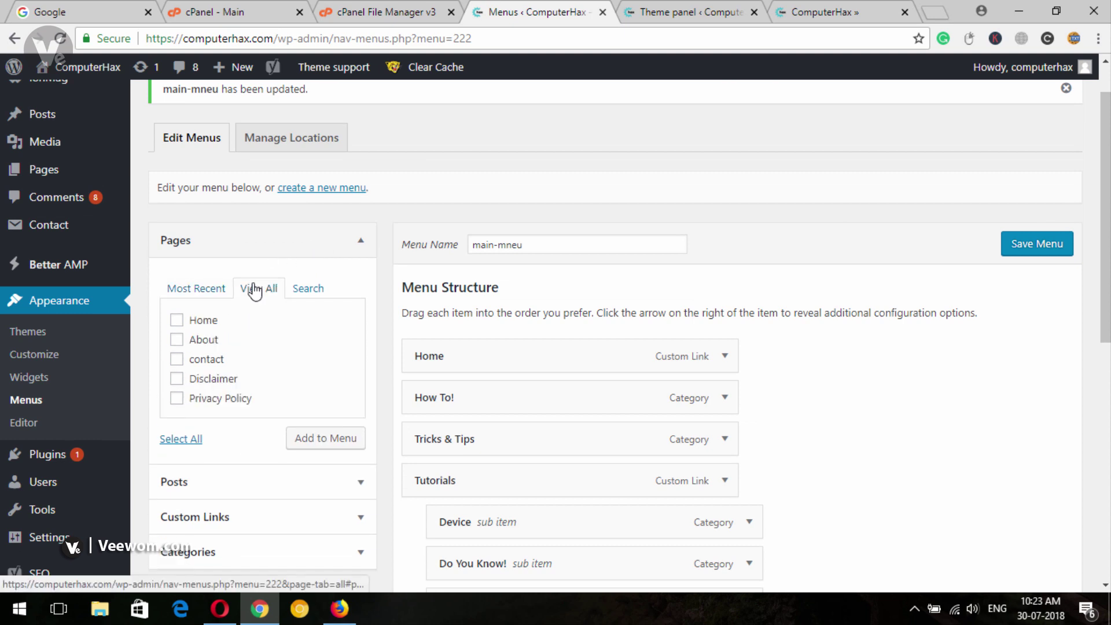
{"action": "left_click", "coordinate": [178, 341]}
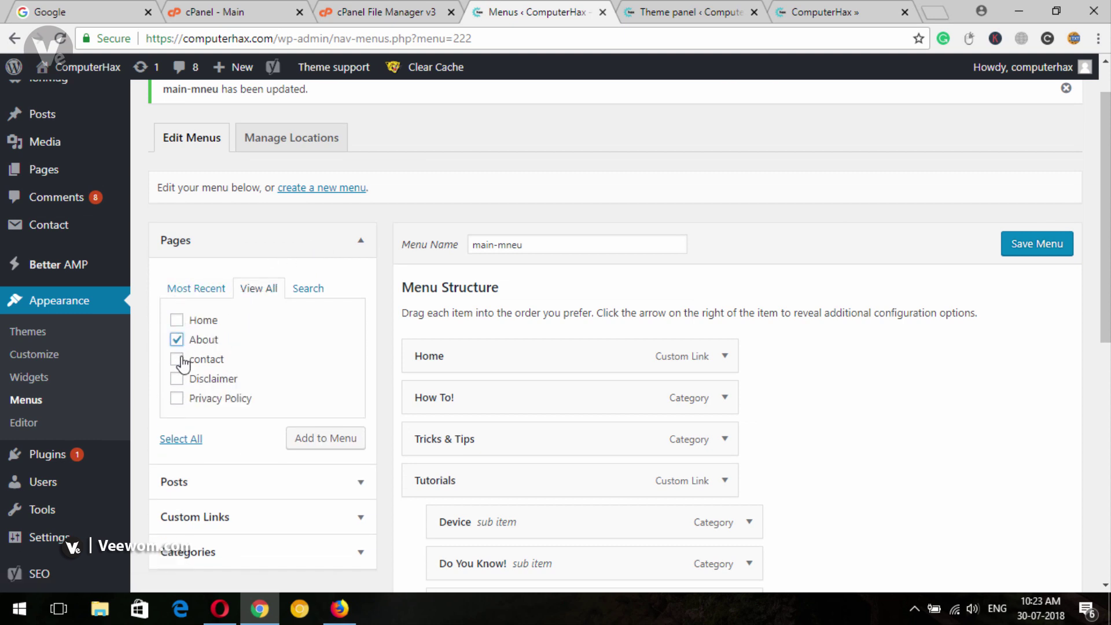
{"action": "left_click", "coordinate": [177, 360]}
{"action": "left_click", "coordinate": [178, 379]}
{"action": "left_click", "coordinate": [178, 398]}
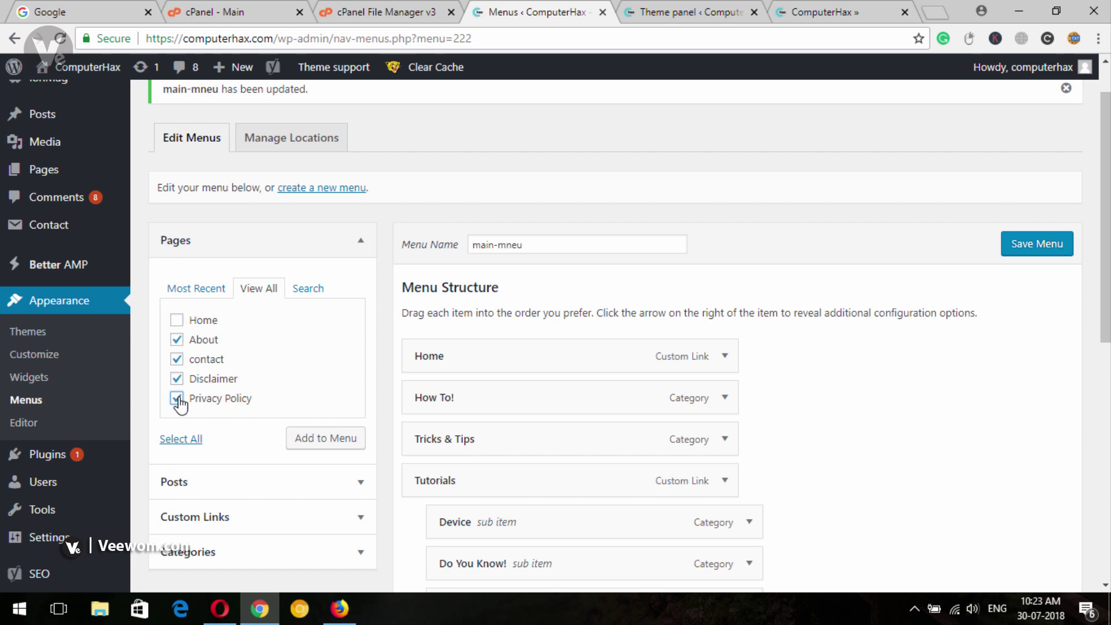
{"action": "left_click", "coordinate": [306, 442]}
Nest About, contact, Disclaimer and Privacy Policy under More. as sub items and save the menu.
{"action": "scroll", "coordinate": [756, 384], "scroll_direction": "down", "scroll_amount": 10}
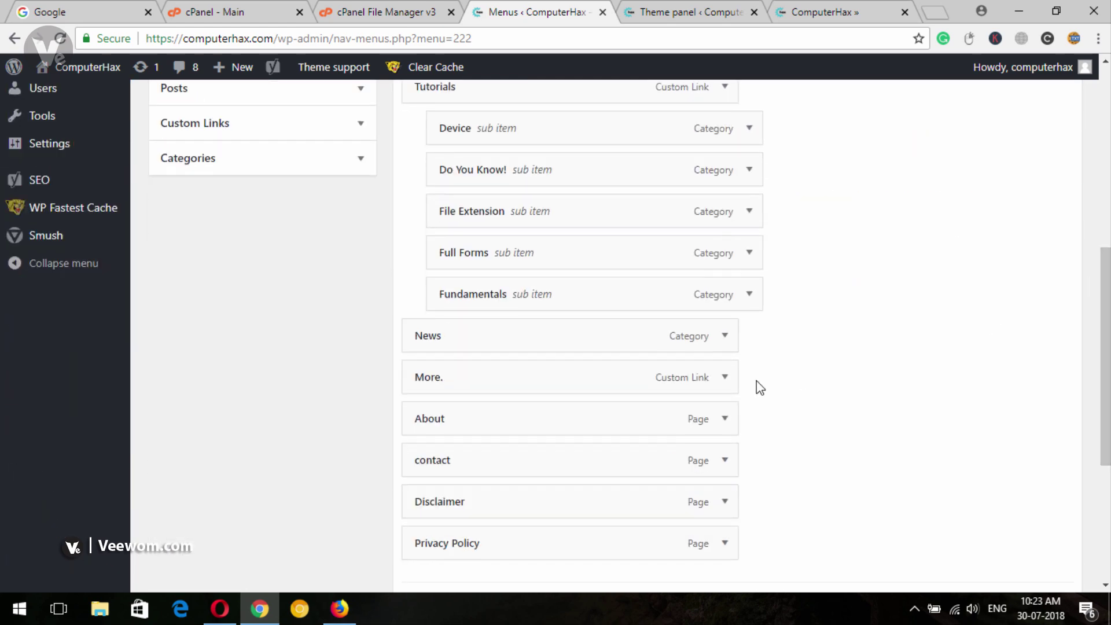
{"action": "left_click_drag", "start_coordinate": [453, 258], "coordinate": [478, 258]}
{"action": "left_click_drag", "start_coordinate": [455, 296], "coordinate": [484, 298]}
{"action": "scroll", "coordinate": [810, 405], "scroll_direction": "down", "scroll_amount": 2}
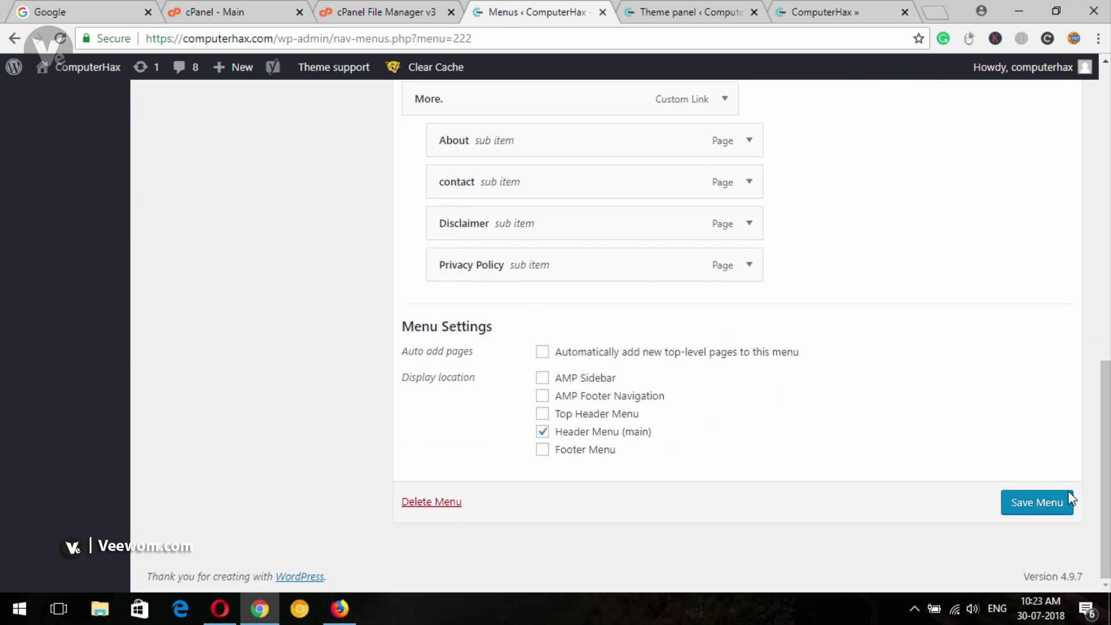
{"action": "left_click", "coordinate": [1036, 502]}
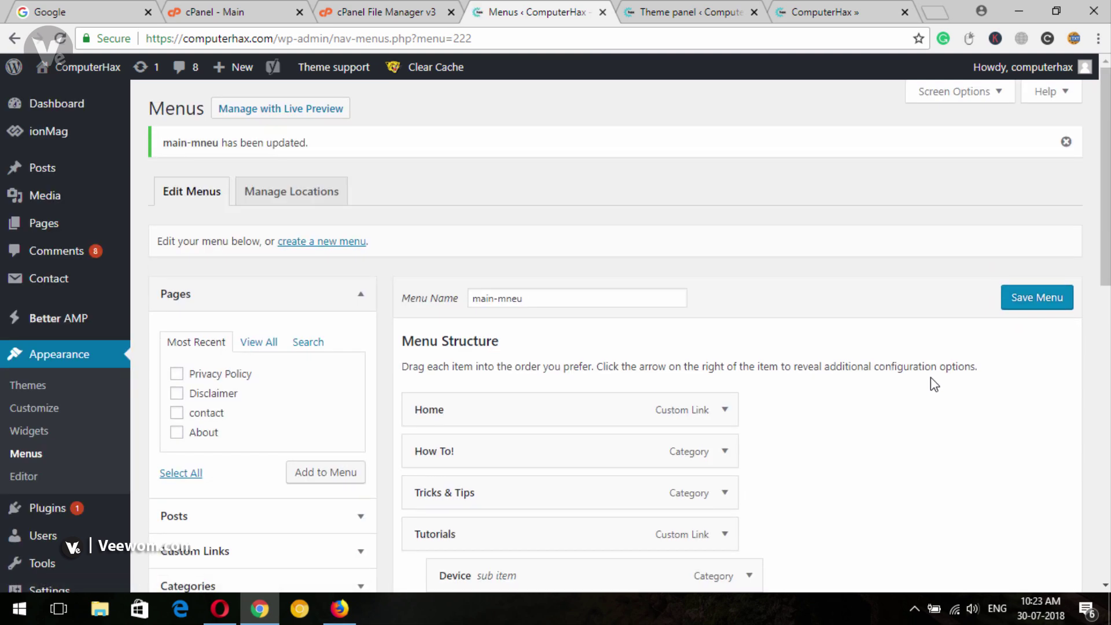
Create a new menu named "top-menu" and save it with Top Header Menu as its display location.
{"action": "left_click", "coordinate": [338, 241]}
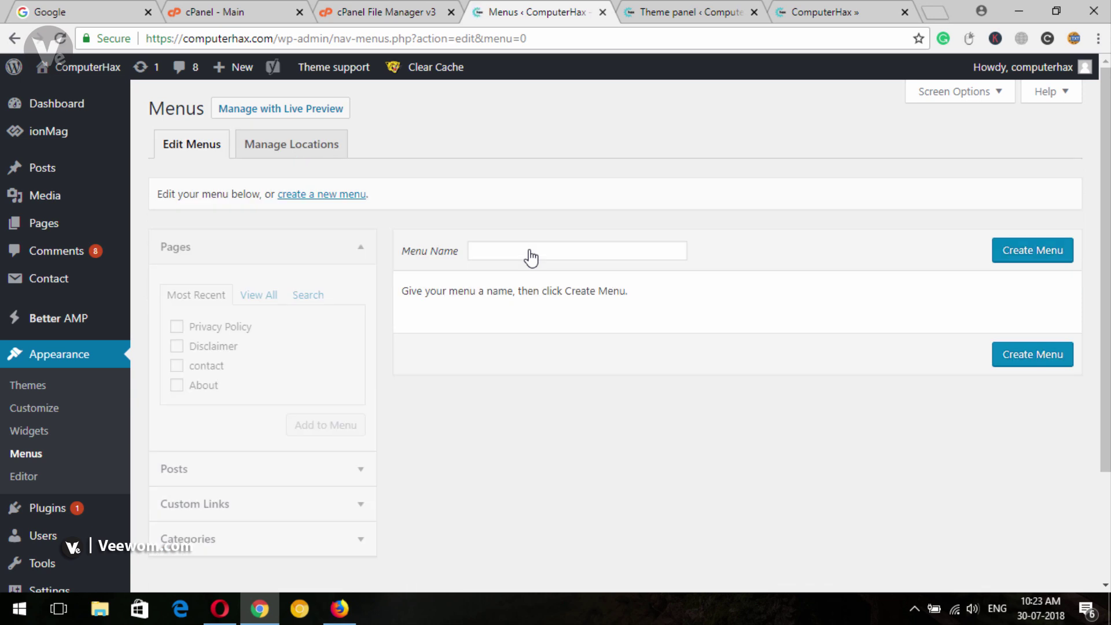
{"action": "left_click", "coordinate": [526, 250]}
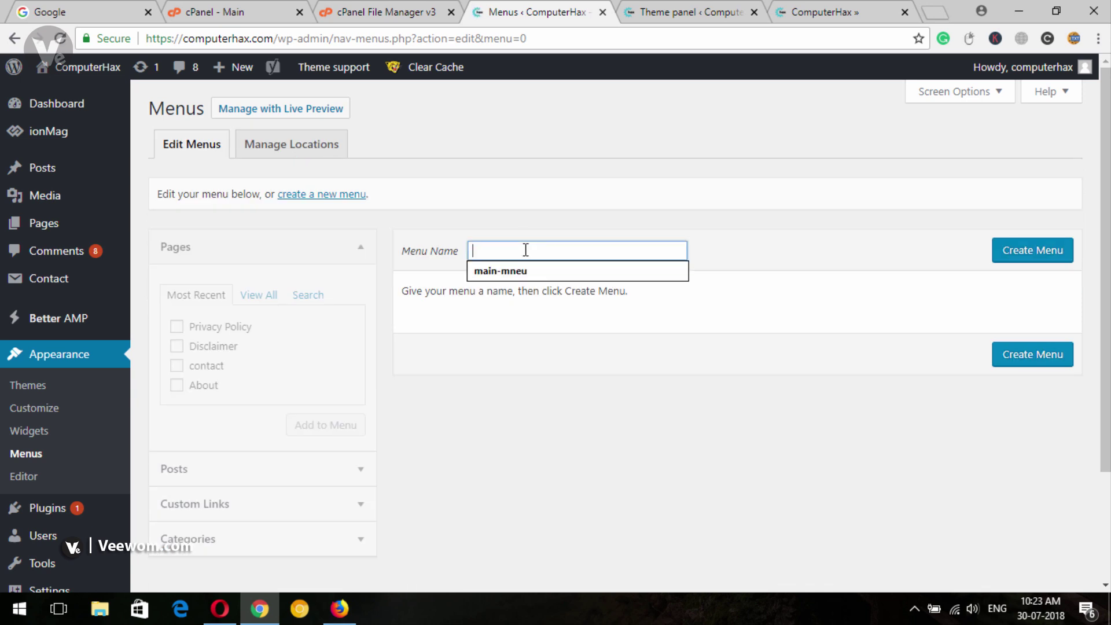
{"action": "type", "text": "top-menu"}
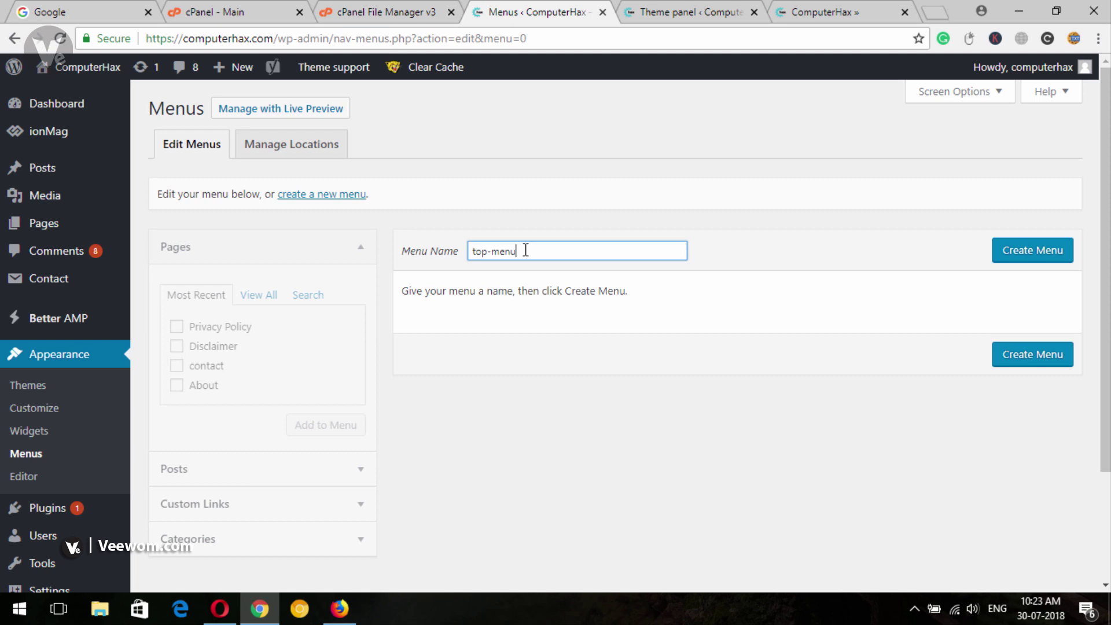
{"action": "left_click", "coordinate": [1018, 252]}
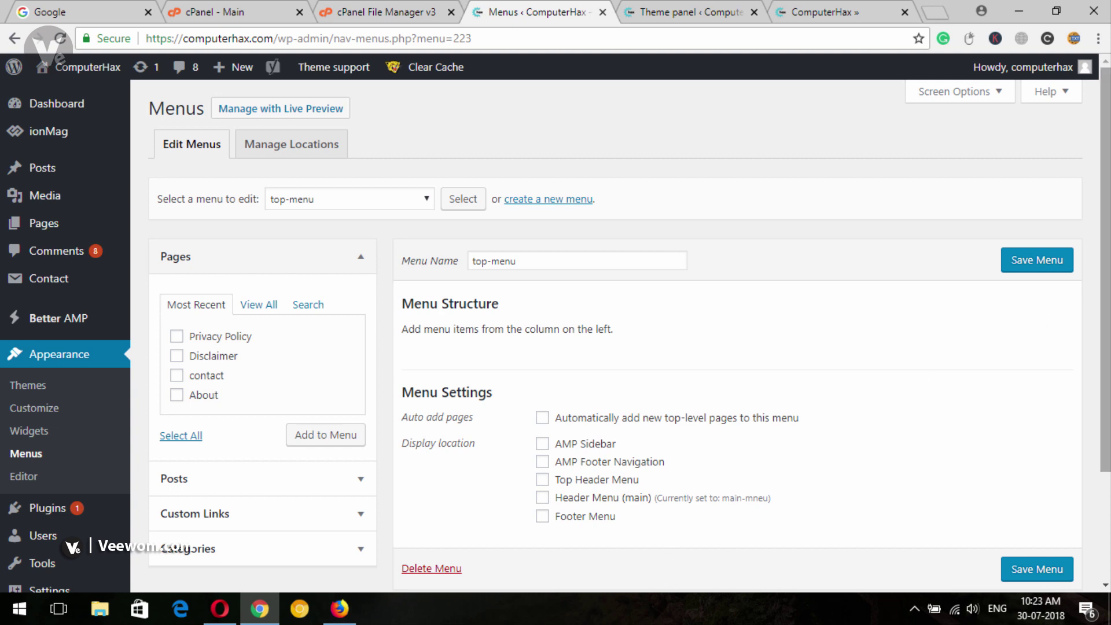
{"action": "scroll", "coordinate": [1042, 290], "scroll_direction": "down", "scroll_amount": 1}
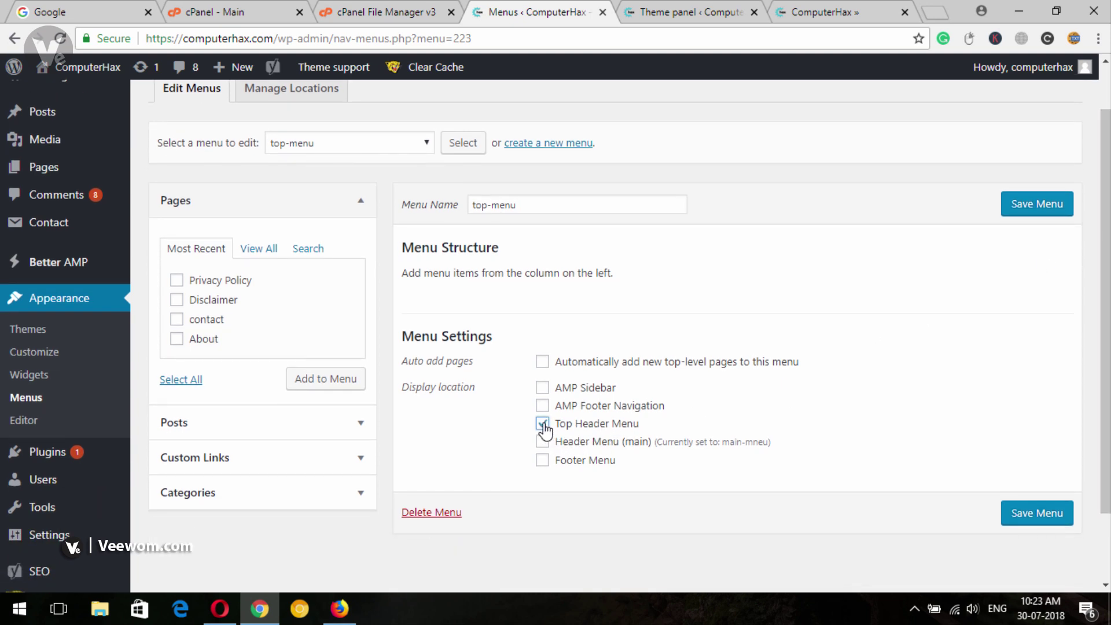
{"action": "left_click", "coordinate": [1025, 204]}
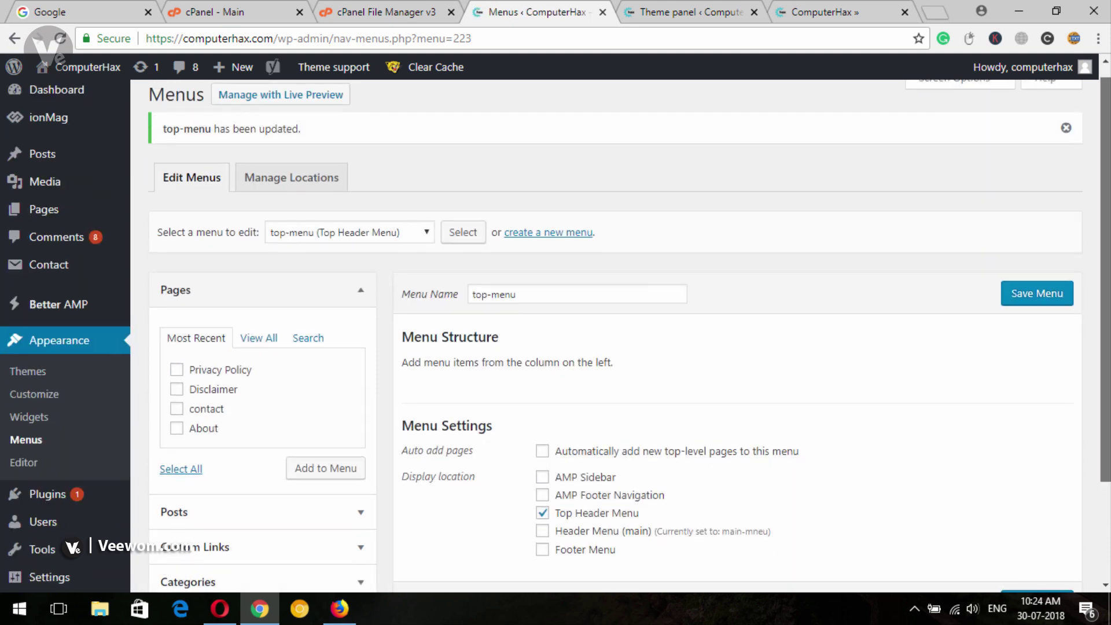
Add the About, contact, Disclaimer and Privacy Policy pages to top-menu and save the menu.
{"action": "left_click", "coordinate": [272, 318]}
{"action": "scroll", "coordinate": [116, 303], "scroll_direction": "down", "scroll_amount": 1}
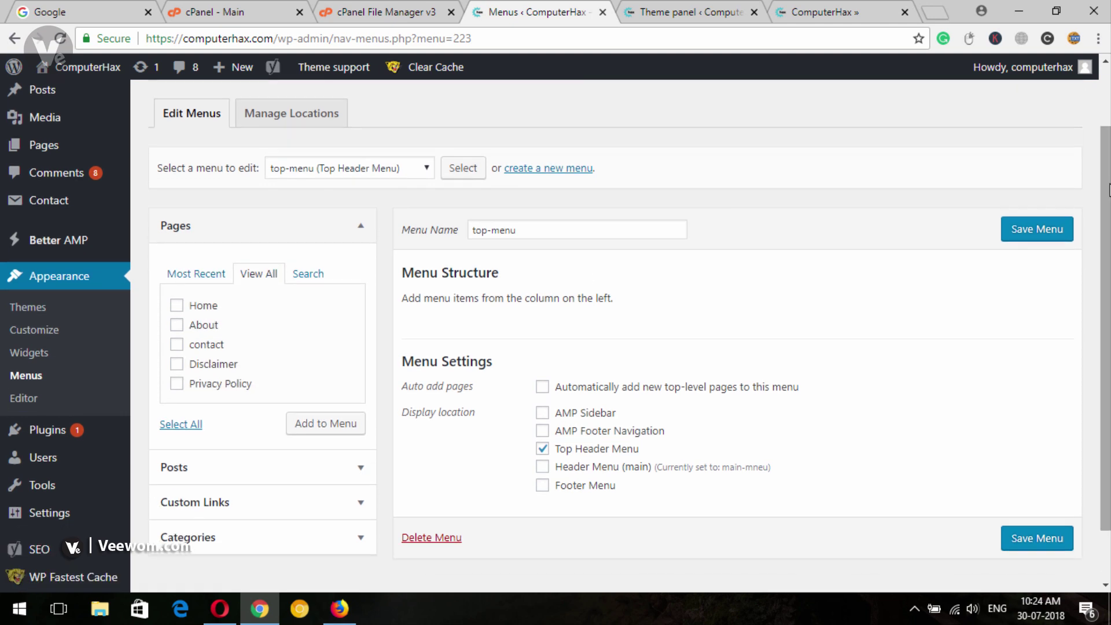
{"action": "left_click", "coordinate": [177, 324]}
{"action": "left_click", "coordinate": [177, 344]}
{"action": "left_click", "coordinate": [176, 364]}
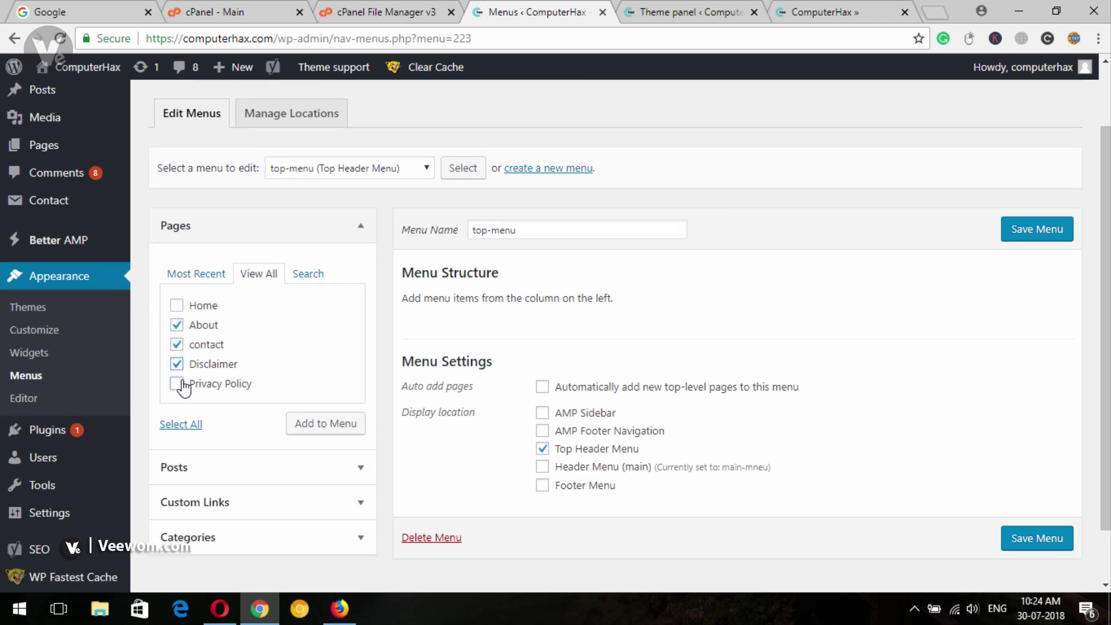
{"action": "left_click", "coordinate": [176, 383]}
{"action": "left_click", "coordinate": [315, 428]}
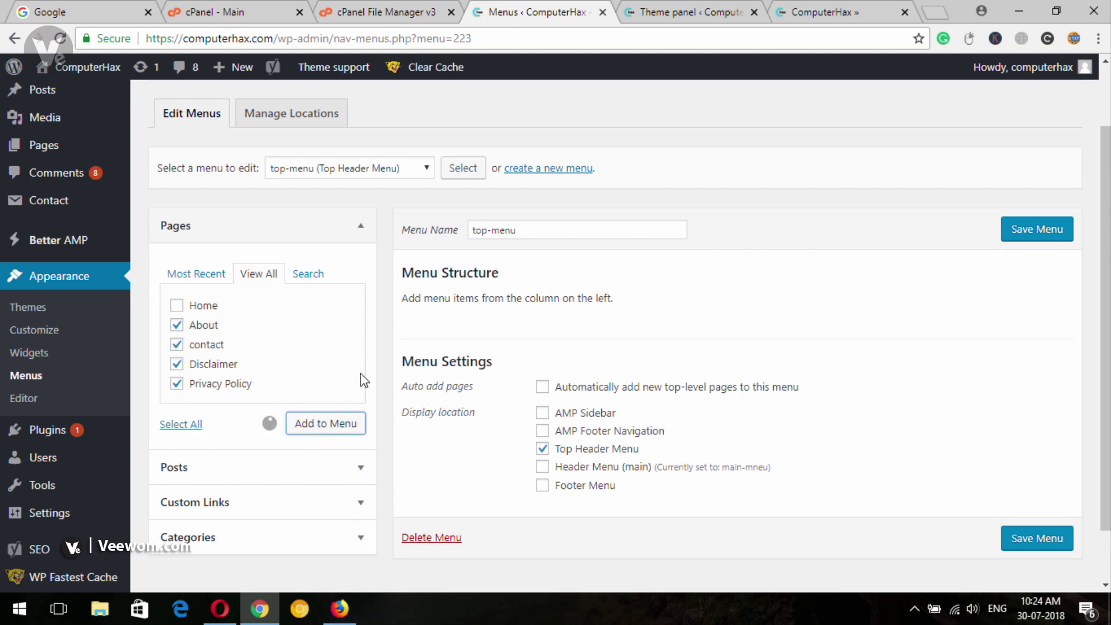
{"action": "scroll", "coordinate": [553, 382], "scroll_direction": "down", "scroll_amount": 1}
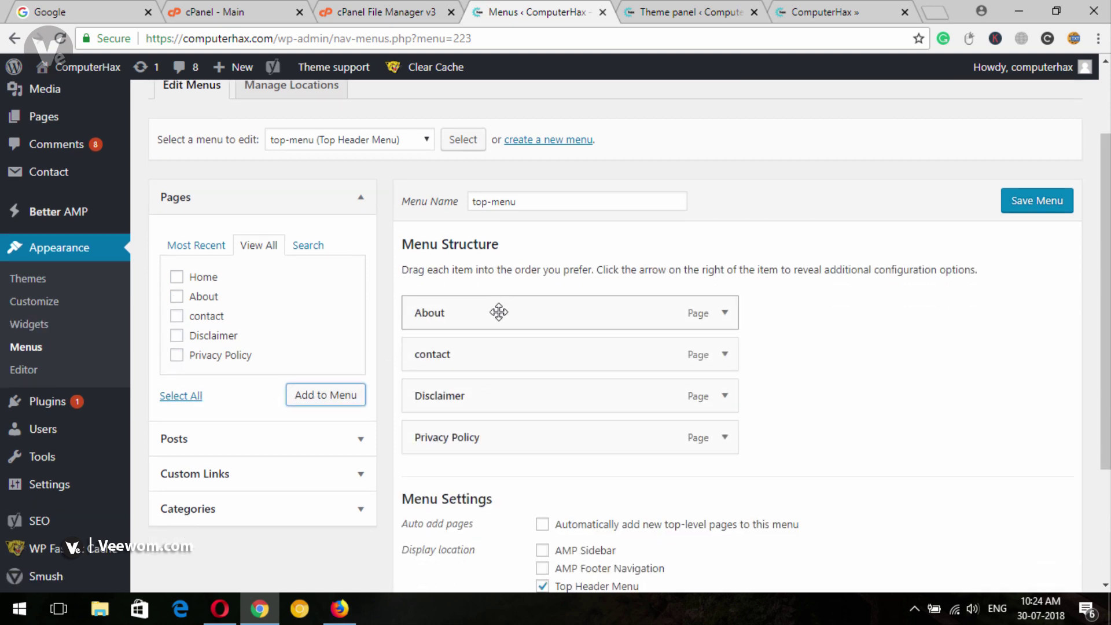
{"action": "left_click", "coordinate": [1047, 208]}
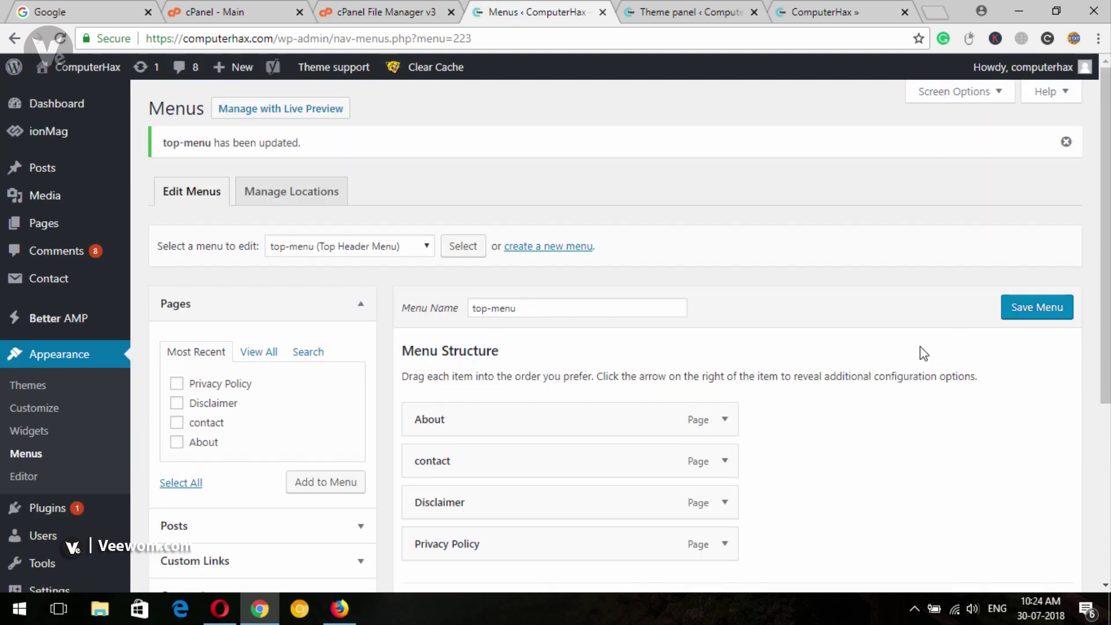
Look over the theme panel's header sections, and review the structure and display location of top-menu.
{"action": "scroll", "coordinate": [1015, 116], "scroll_direction": "down", "scroll_amount": 3}
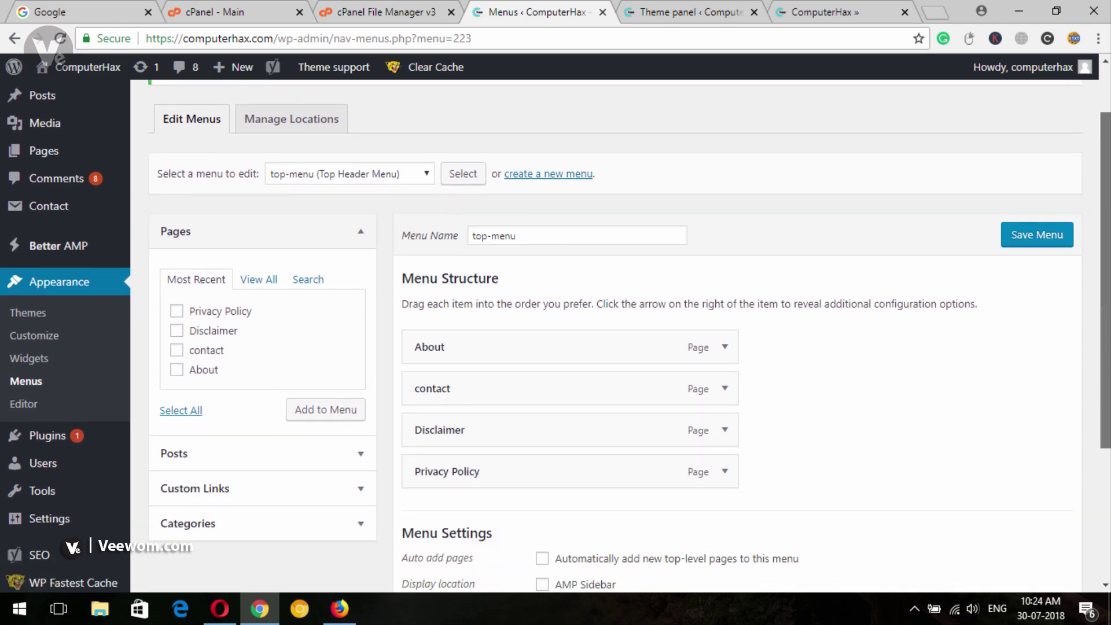
{"action": "scroll", "coordinate": [1015, 116], "scroll_direction": "up", "scroll_amount": 3}
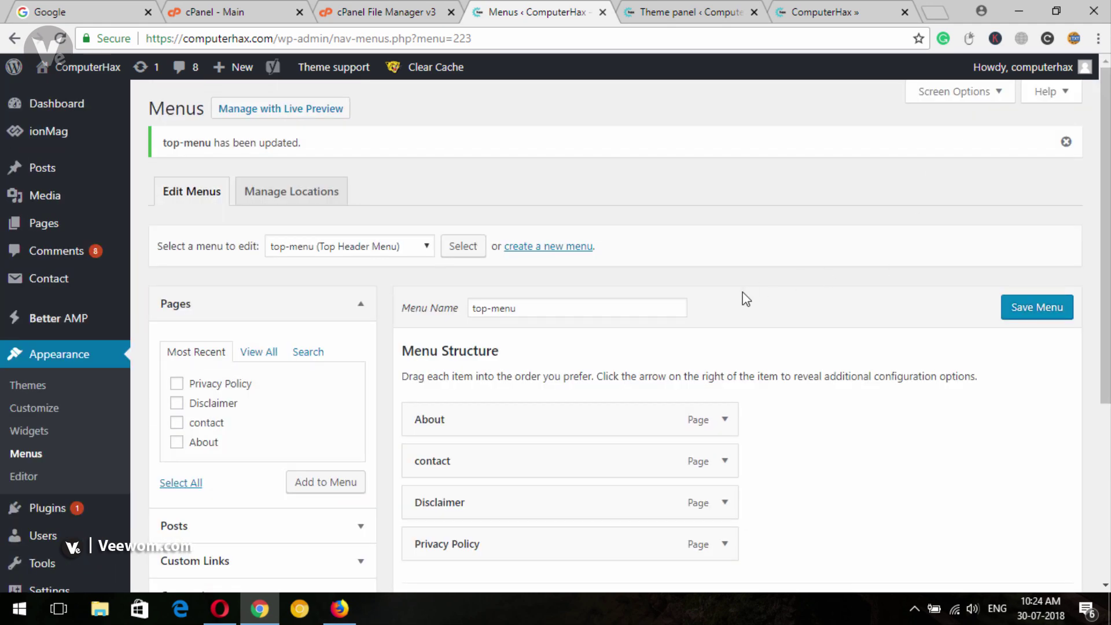
{"action": "left_click", "coordinate": [658, 7]}
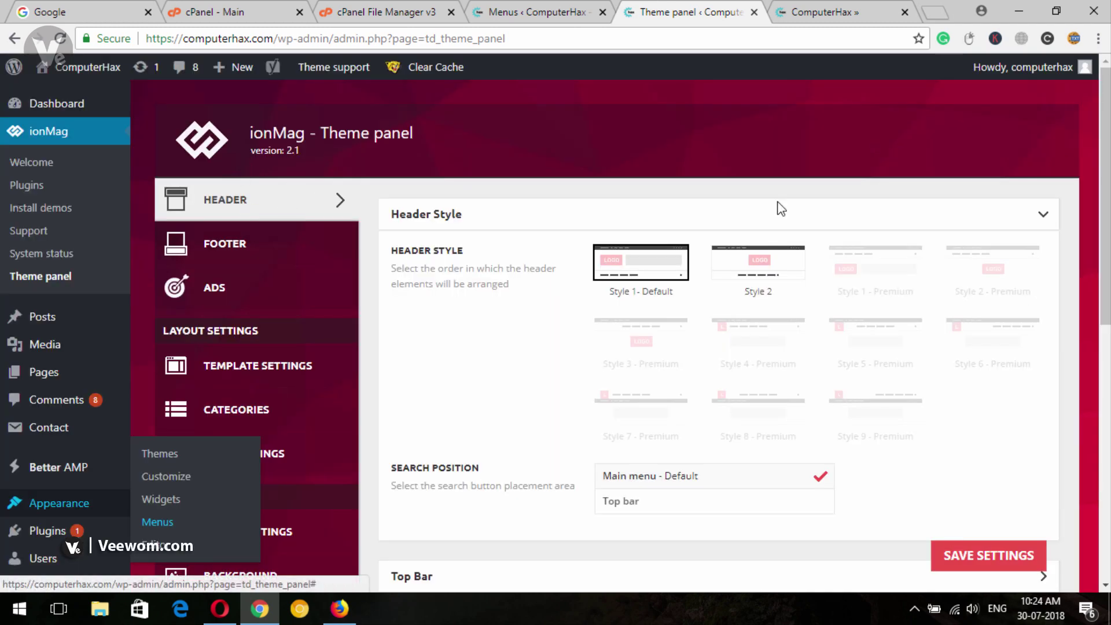
{"action": "scroll", "coordinate": [717, 336], "scroll_direction": "down", "scroll_amount": 7}
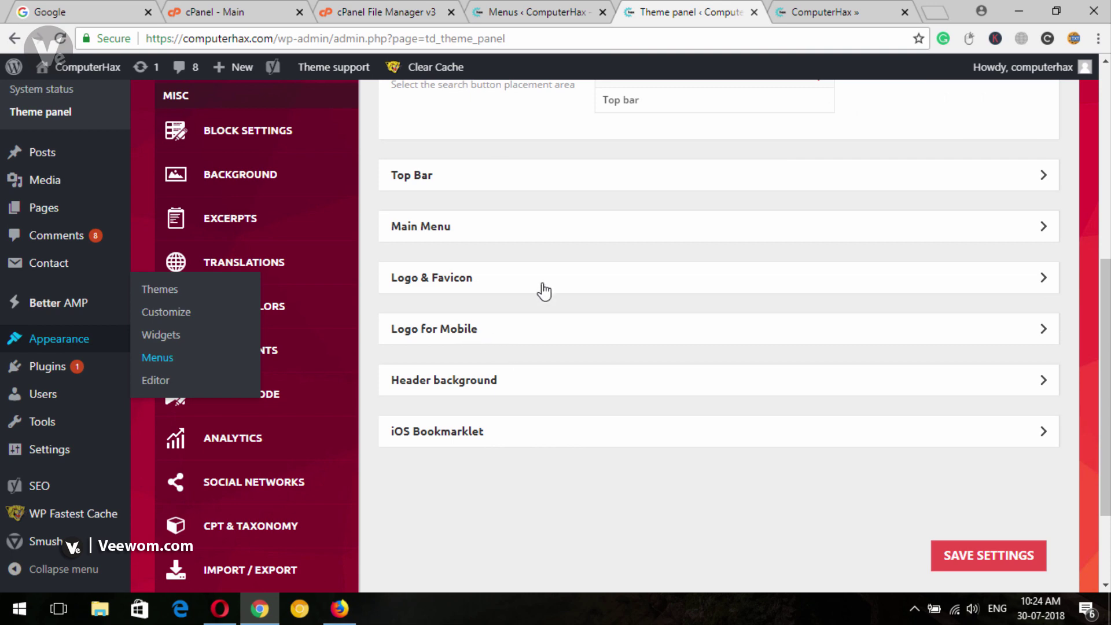
{"action": "left_click_drag", "start_coordinate": [1105, 301], "coordinate": [1105, 107]}
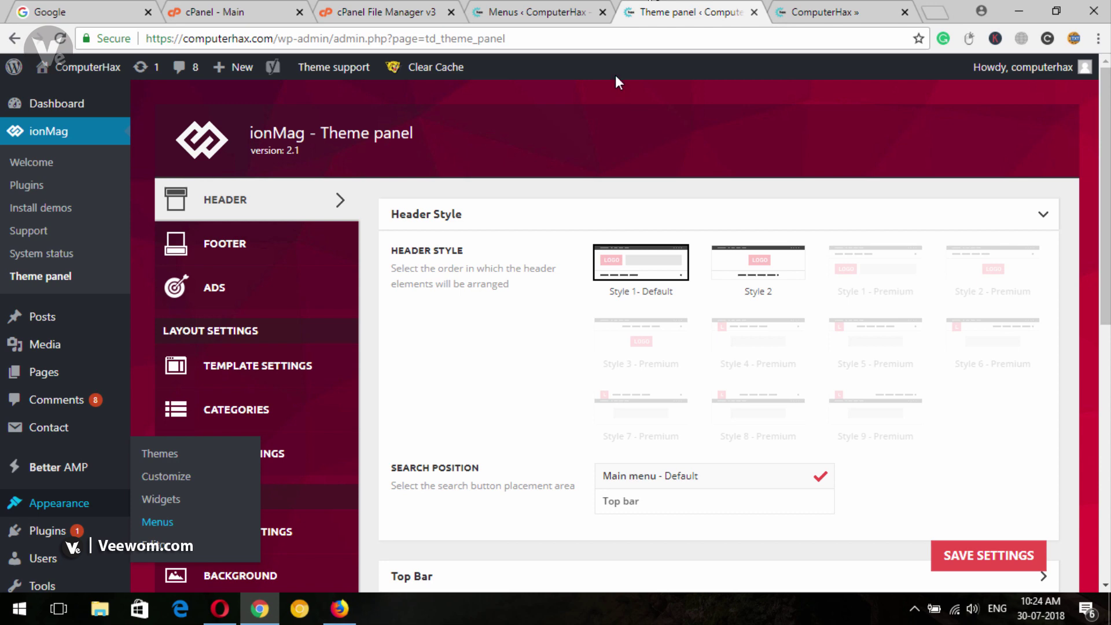
{"action": "left_click", "coordinate": [559, 9]}
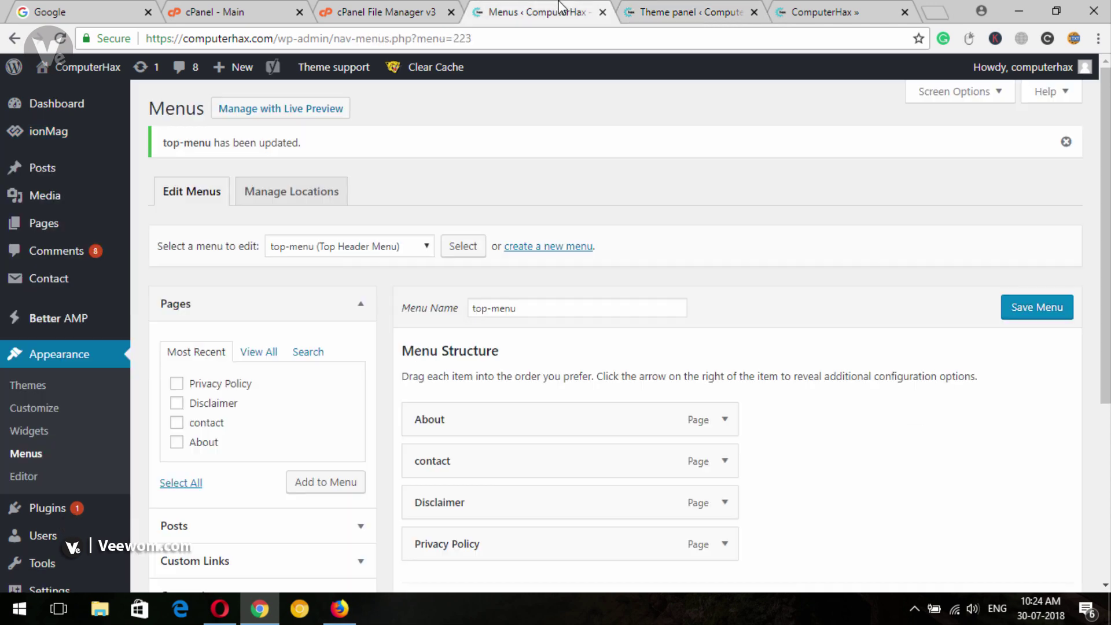
{"action": "scroll", "coordinate": [496, 537], "scroll_direction": "down", "scroll_amount": 5}
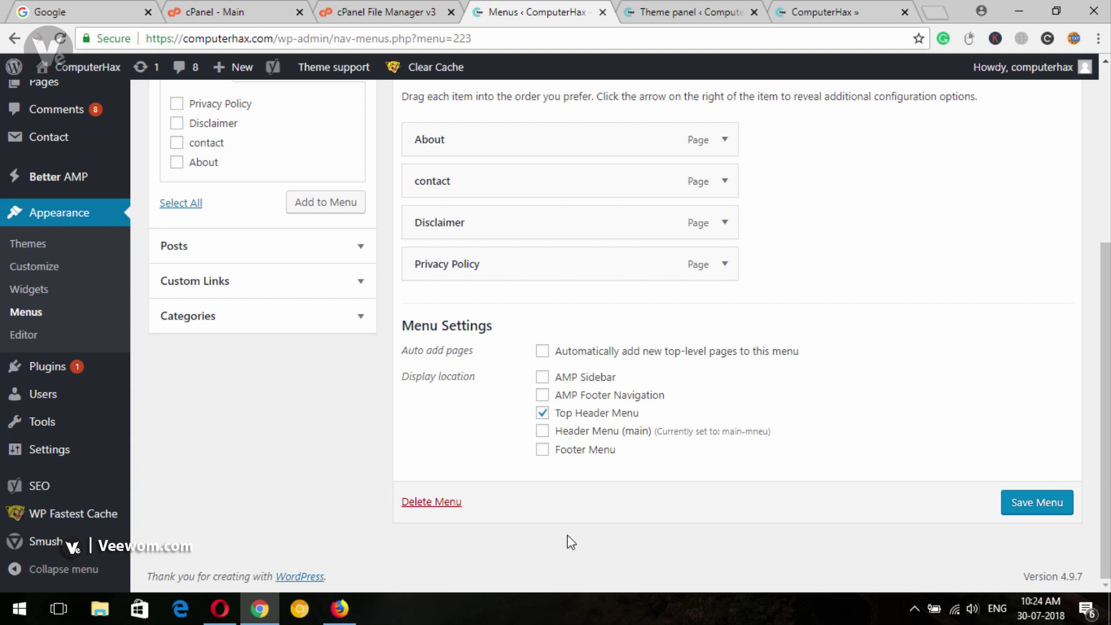
Reload the ComputerHax home page and examine the items in its top bar menu and main header menu.
{"action": "left_click", "coordinate": [819, 11]}
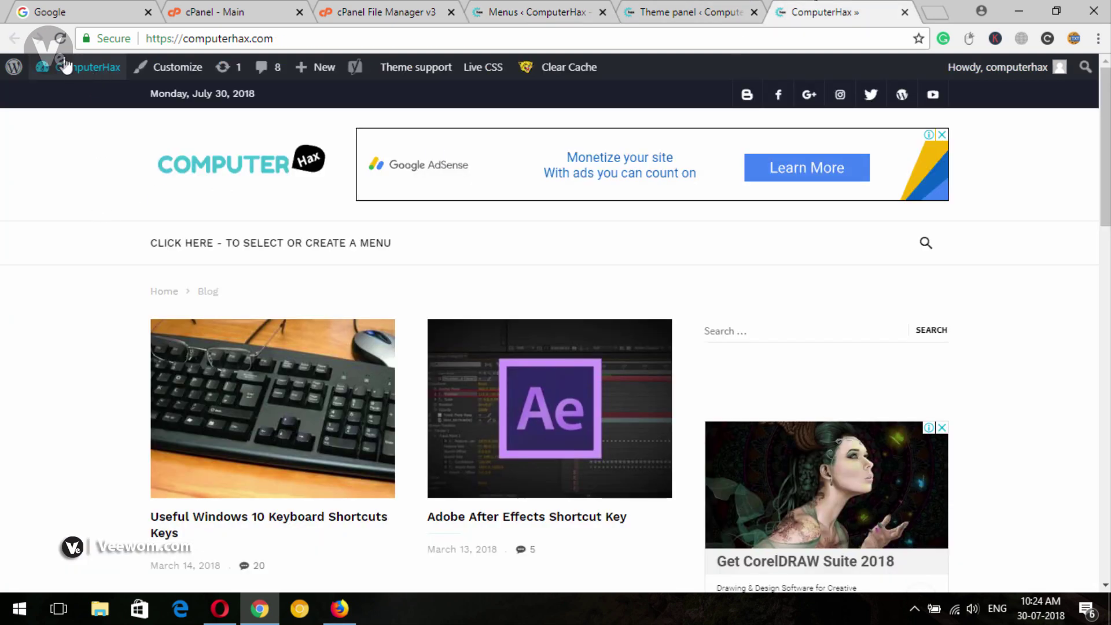
{"action": "left_click", "coordinate": [60, 38]}
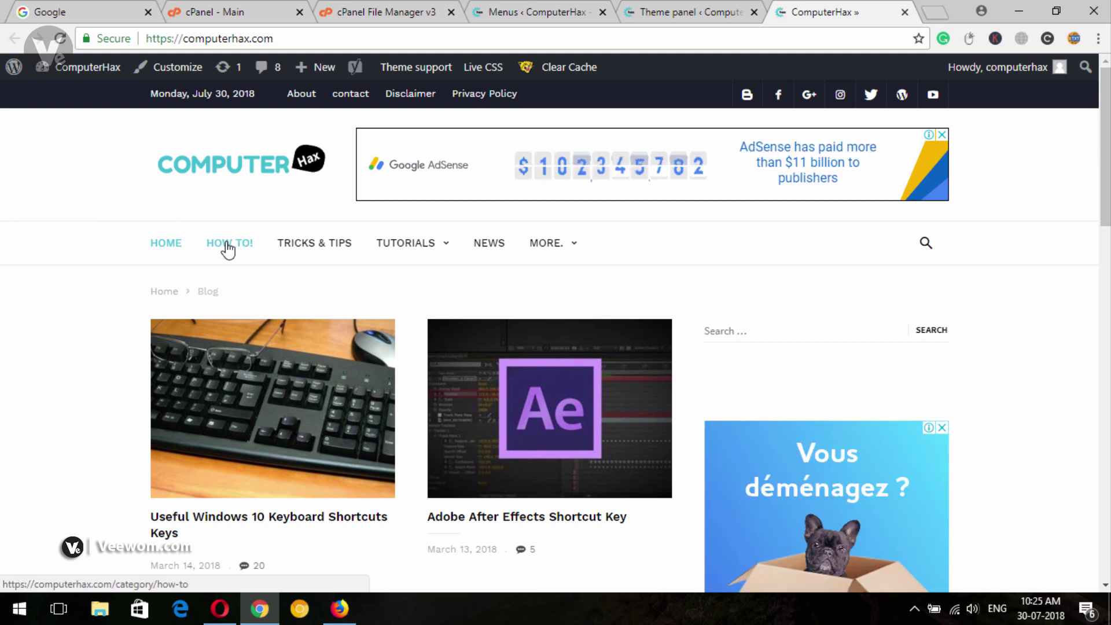
{"action": "mouse_move", "coordinate": [553, 248]}
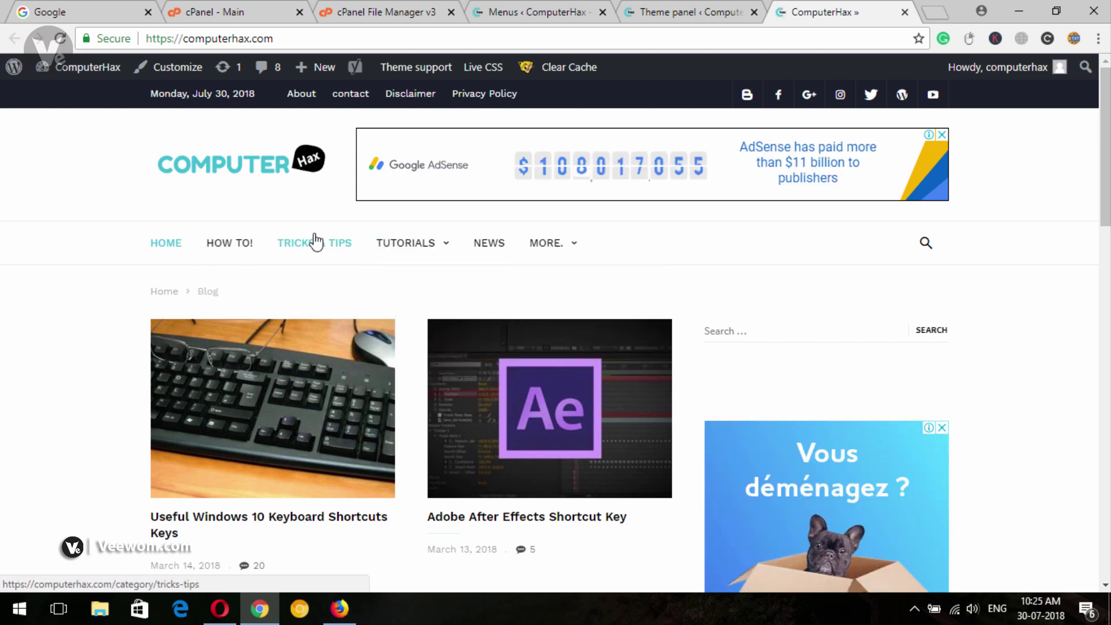
{"action": "mouse_move", "coordinate": [405, 246]}
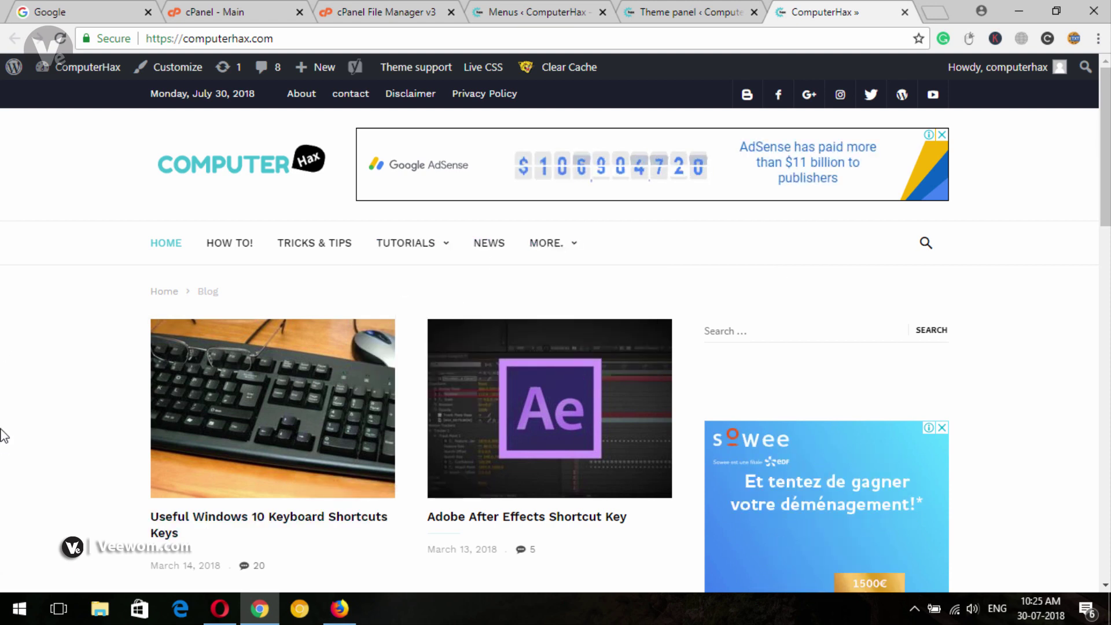
Switch to Opera, load onroid.com in a new tab, and close the extra start page tab.
{"action": "left_click", "coordinate": [219, 608]}
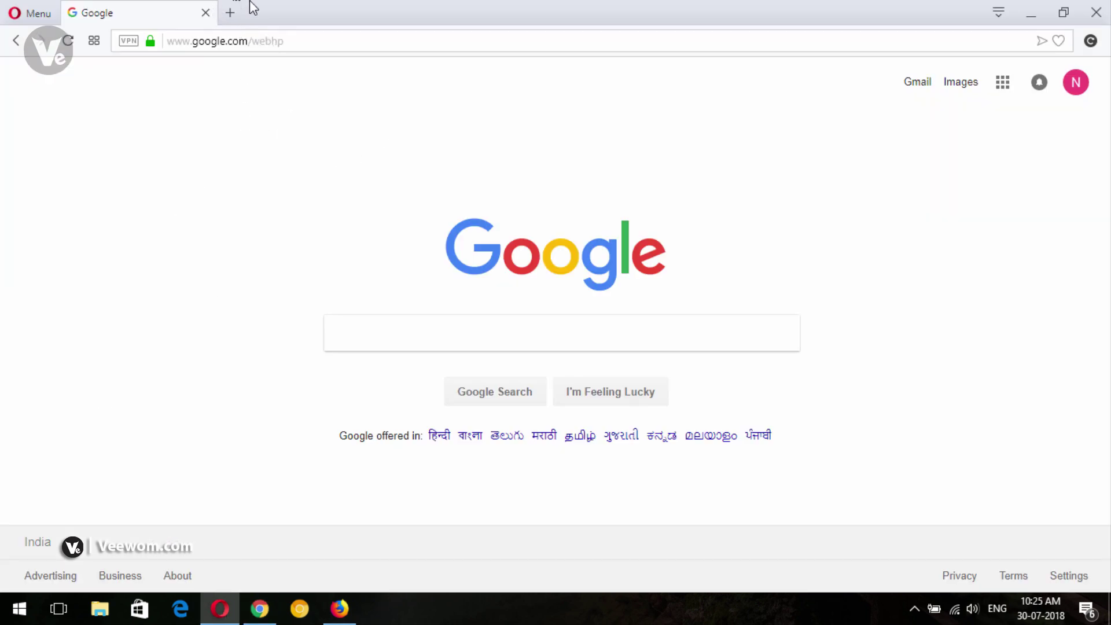
{"action": "left_click", "coordinate": [234, 13]}
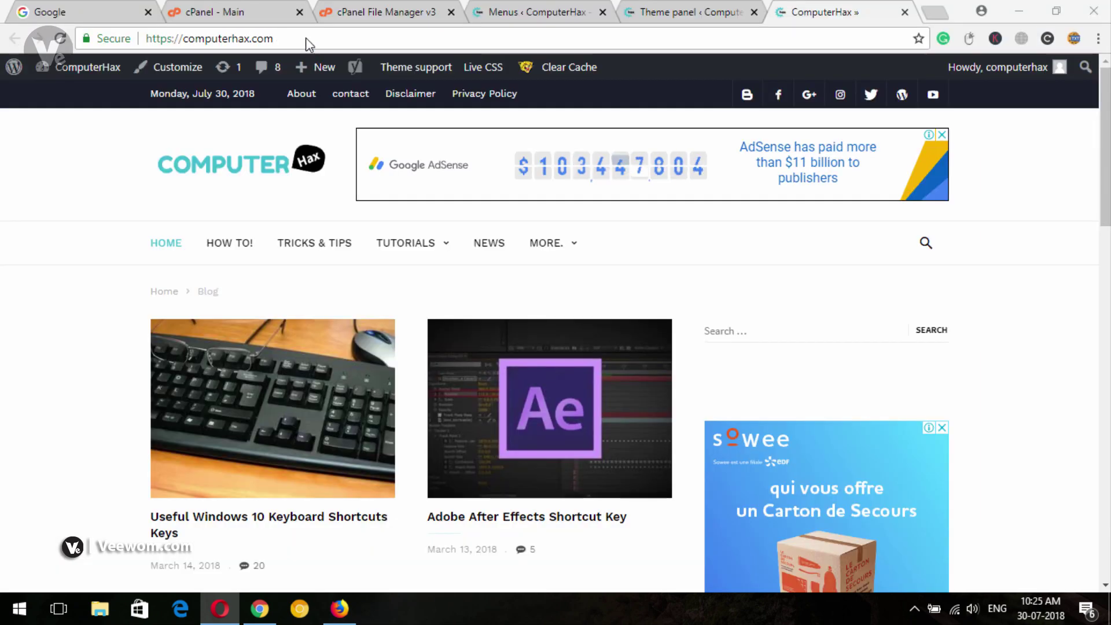
{"action": "left_click", "coordinate": [220, 609]}
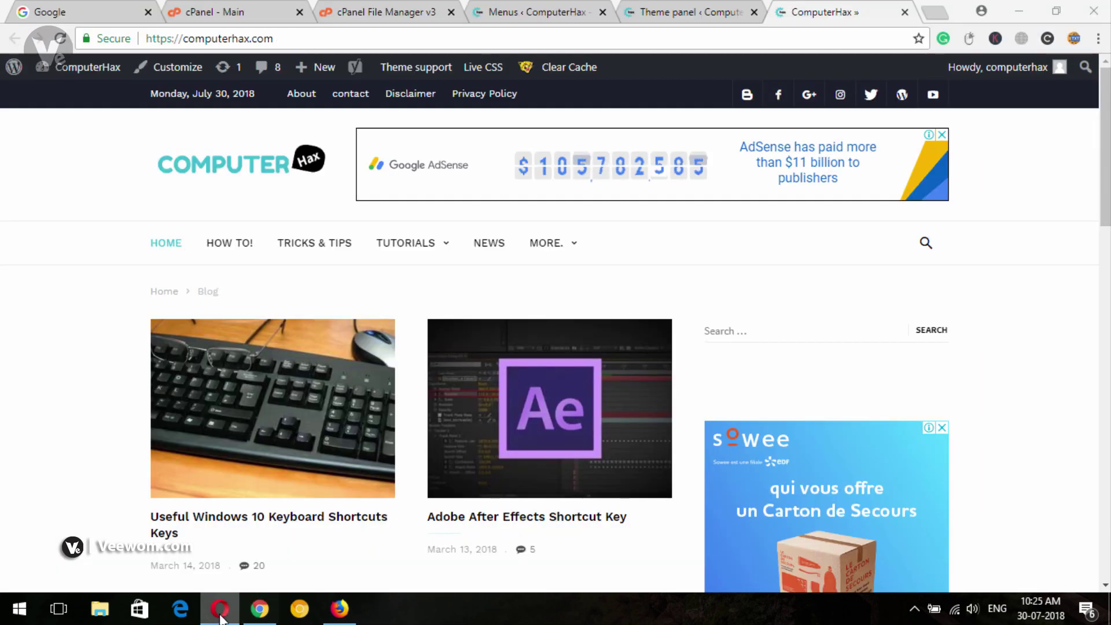
{"action": "left_click", "coordinate": [219, 609]}
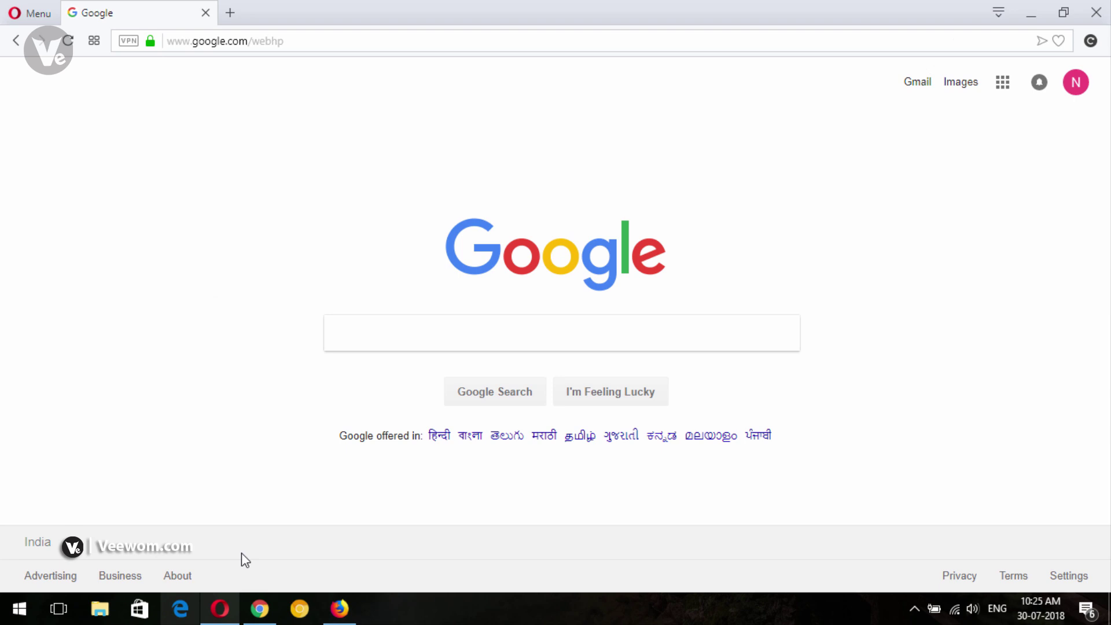
{"action": "left_click", "coordinate": [230, 14]}
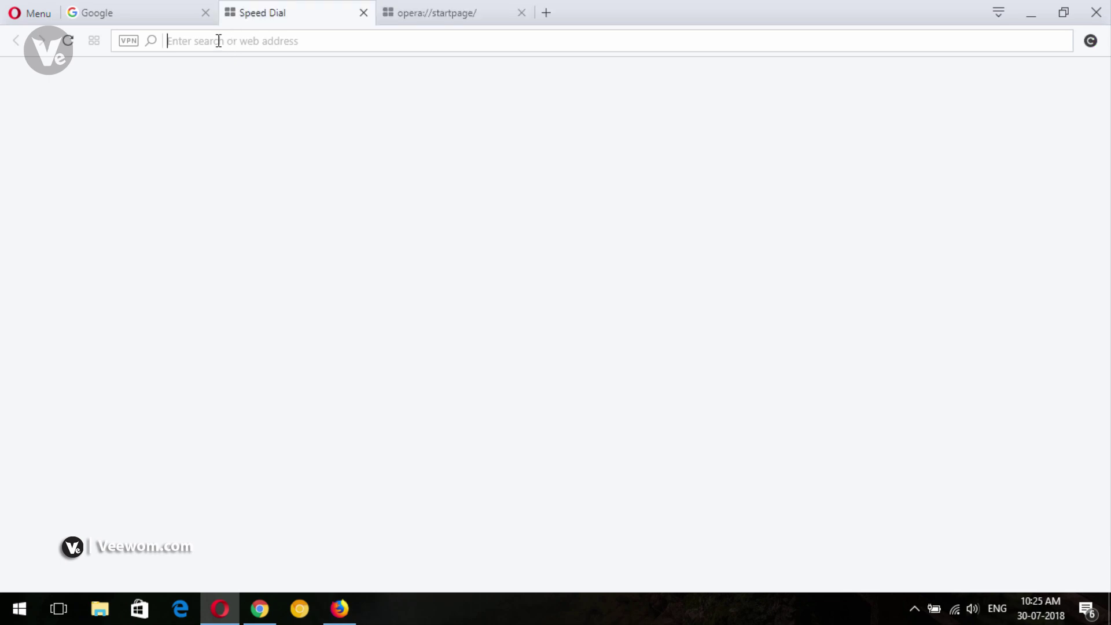
{"action": "type", "text": "onroid.com"}
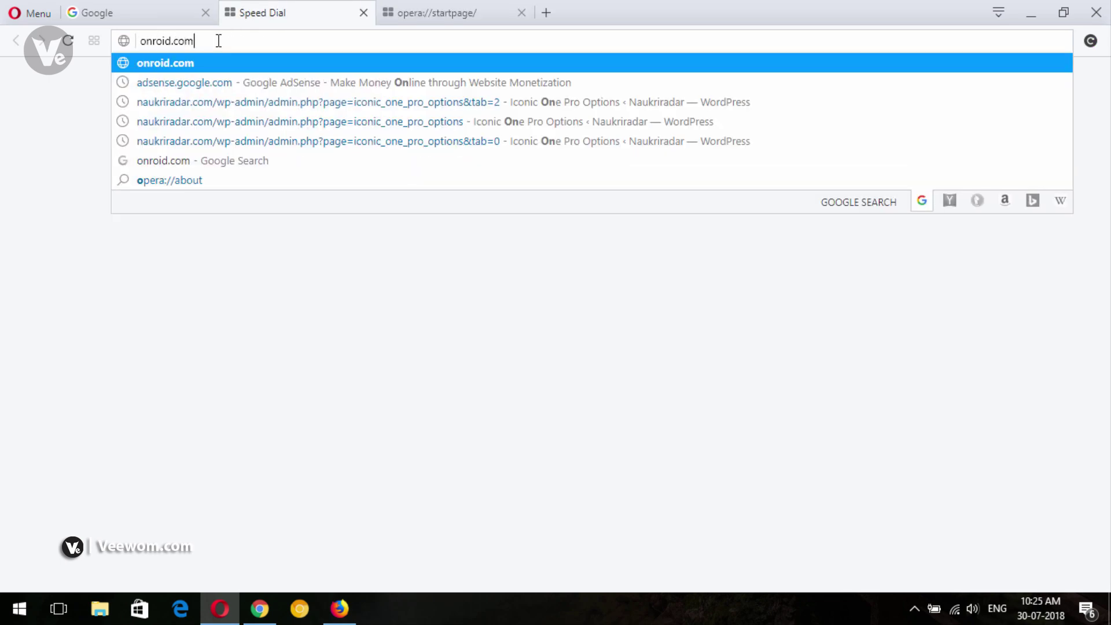
{"action": "key", "text": "Return"}
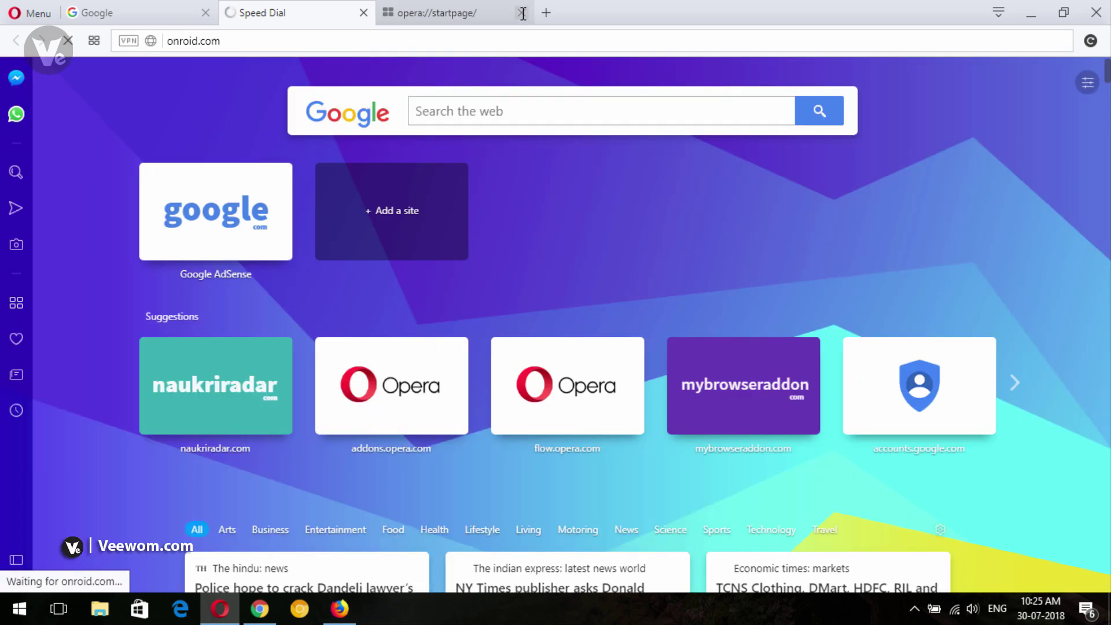
{"action": "left_click", "coordinate": [522, 13]}
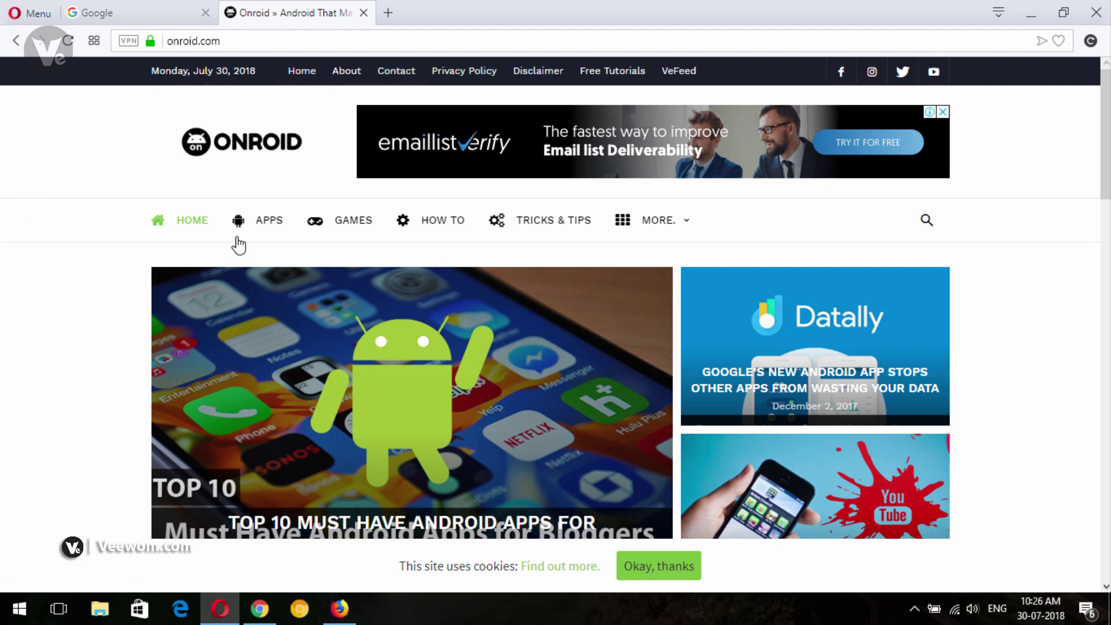
Return to the ComputerHax site in Chrome and open the WordPress list of installed plugins.
{"action": "left_click", "coordinate": [338, 609]}
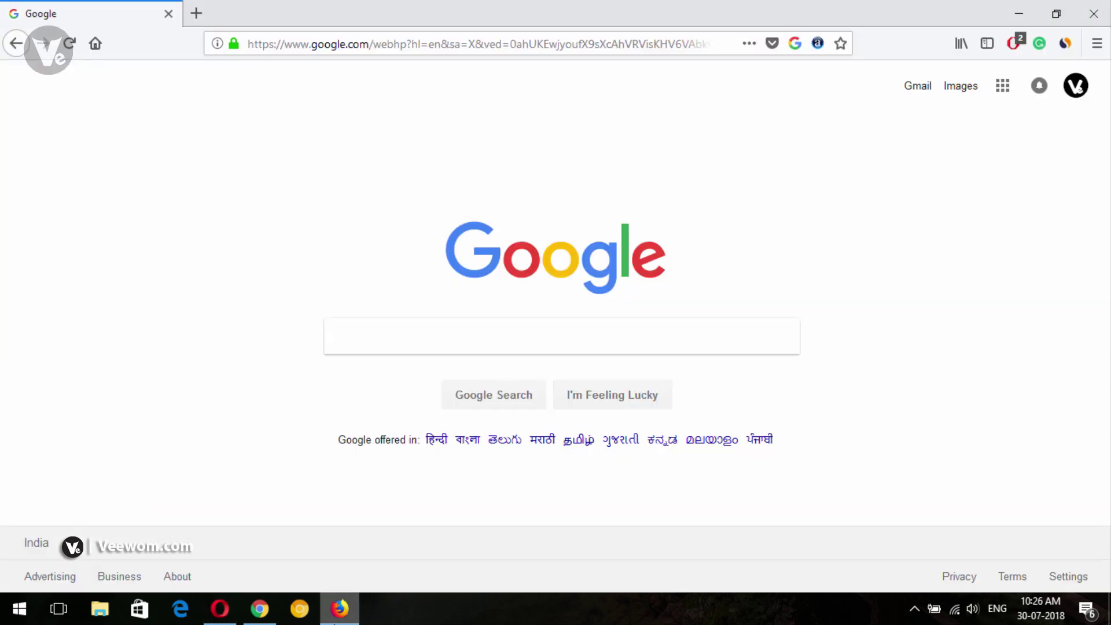
{"action": "left_click", "coordinate": [259, 608]}
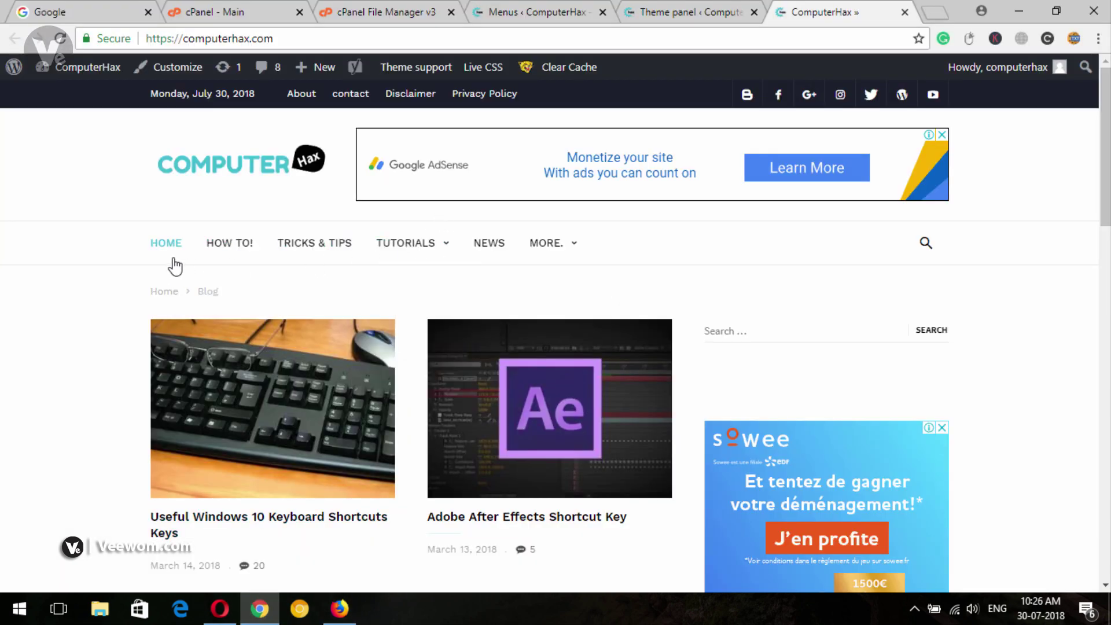
{"action": "left_click", "coordinate": [495, 7]}
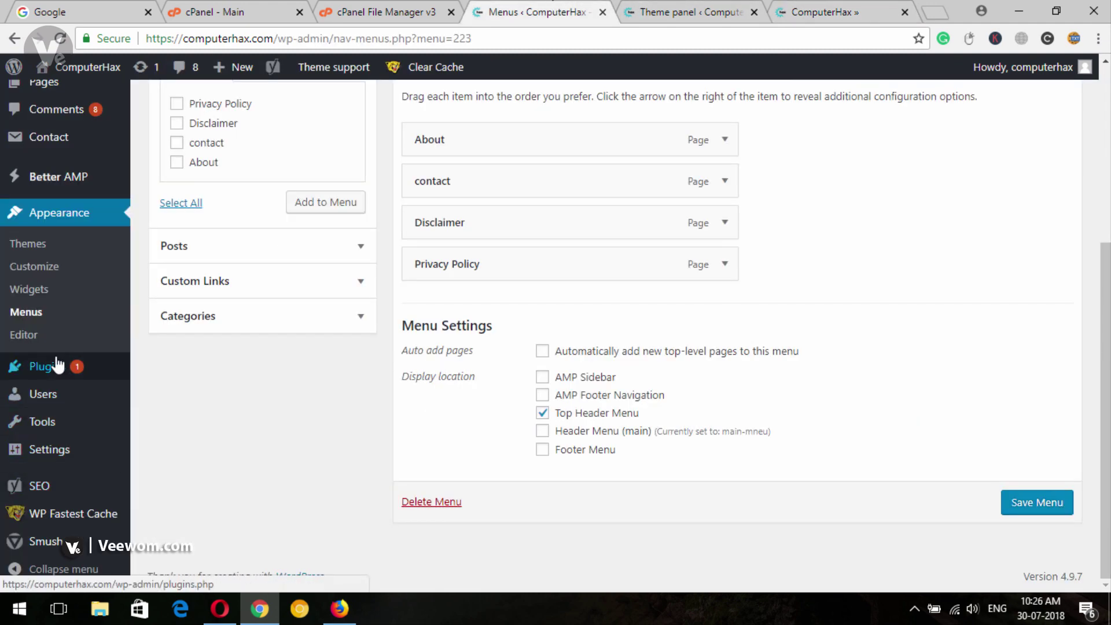
{"action": "mouse_move", "coordinate": [58, 365]}
{"action": "left_click", "coordinate": [169, 393]}
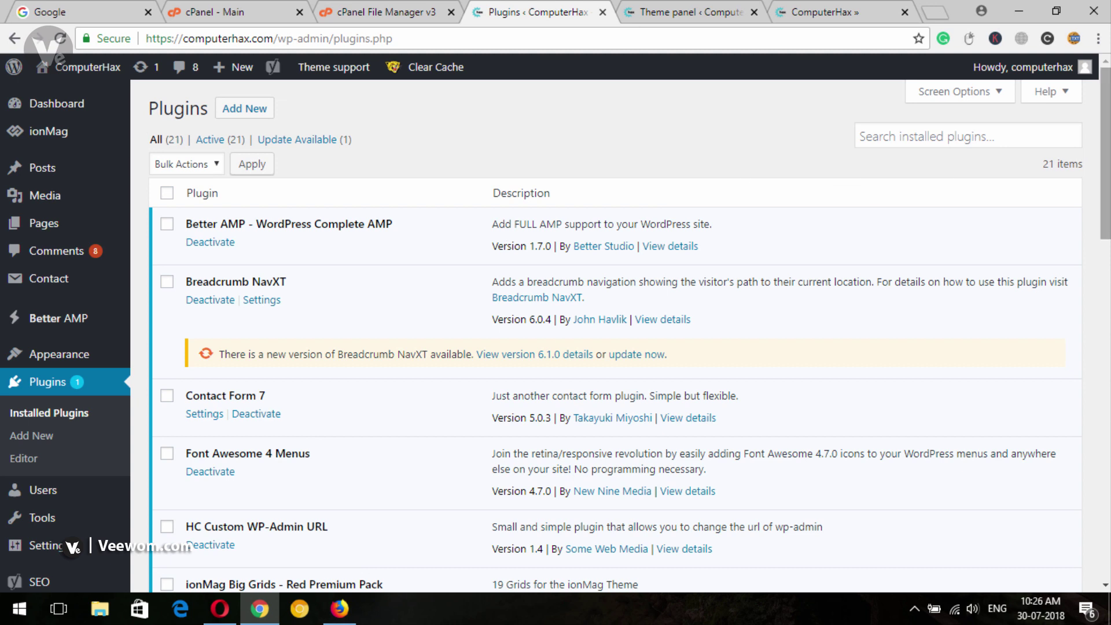
Locate the Font Awesome 4 Menus plugin in the list and examine the menu icons on onroid.com in Opera.
{"action": "scroll", "coordinate": [333, 381], "scroll_direction": "down", "scroll_amount": 2}
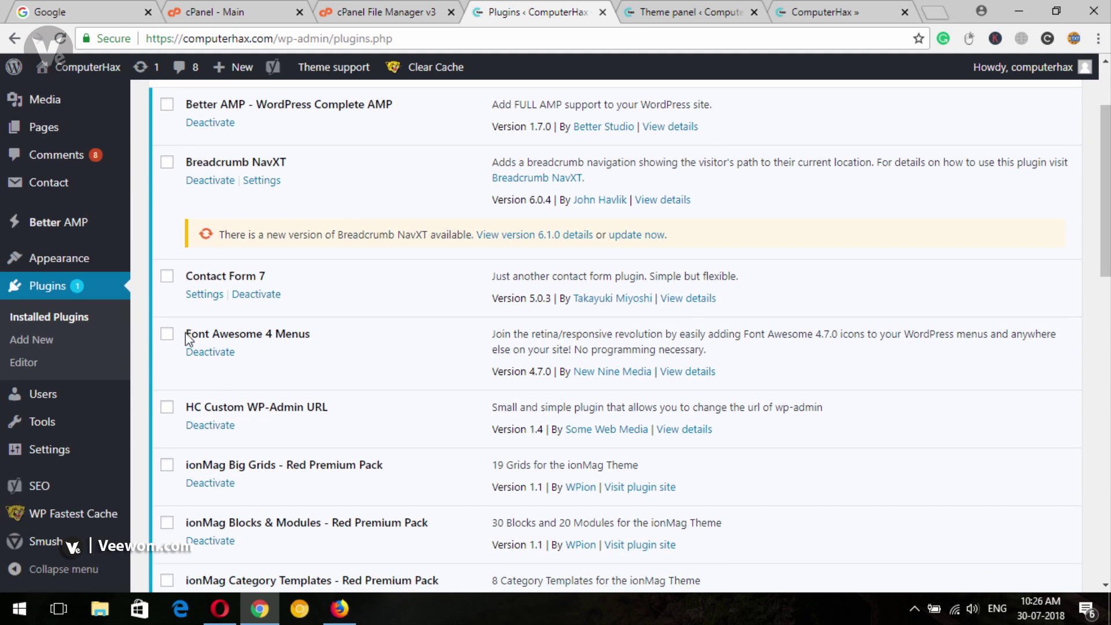
{"action": "left_click_drag", "start_coordinate": [186, 333], "coordinate": [312, 335]}
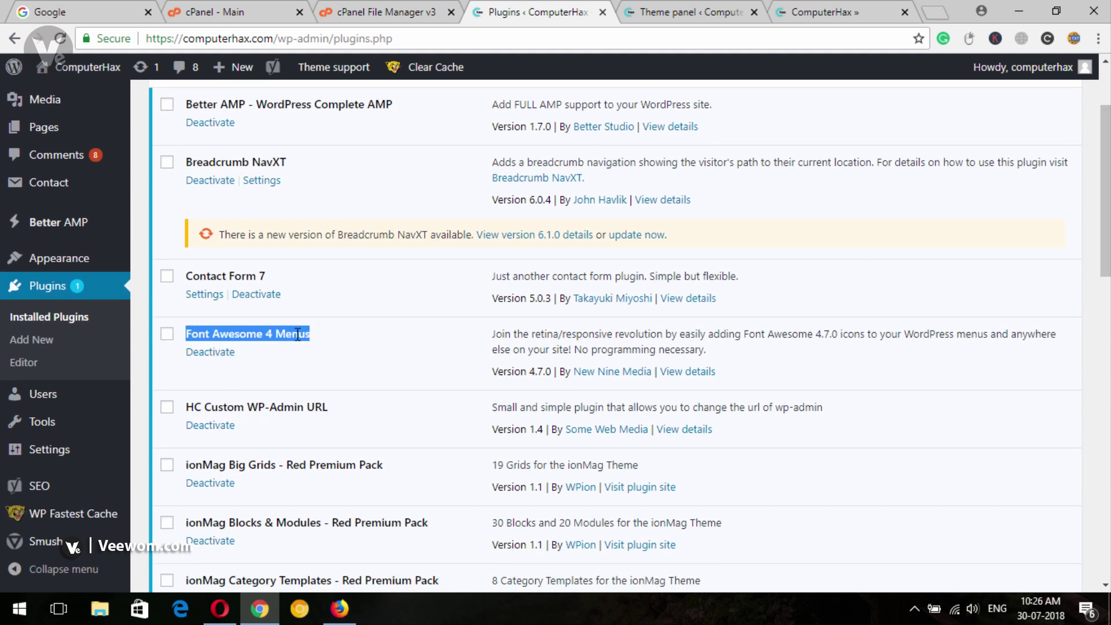
{"action": "right_click", "coordinate": [297, 334]}
{"action": "left_click", "coordinate": [332, 347]}
{"action": "scroll", "coordinate": [344, 430], "scroll_direction": "up", "scroll_amount": 2}
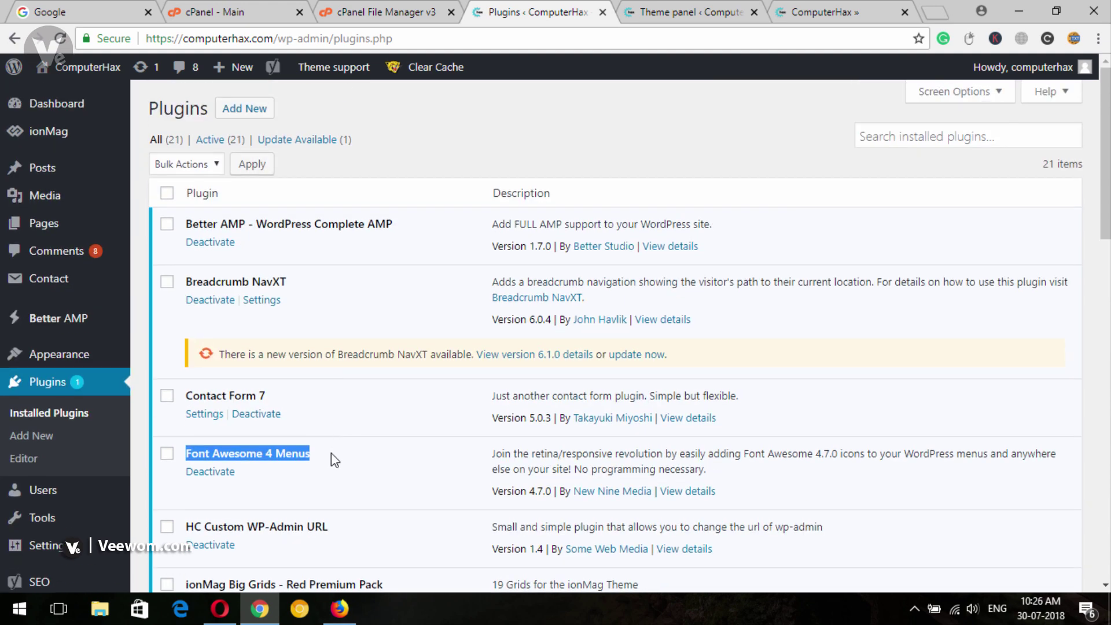
{"action": "left_click", "coordinate": [224, 457]}
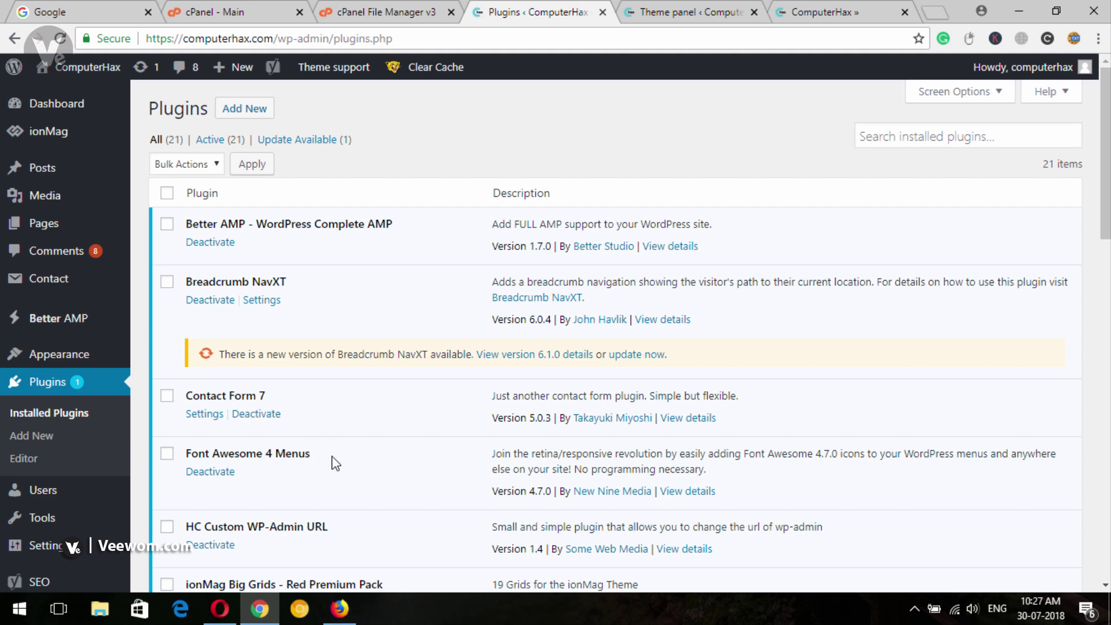
{"action": "left_click", "coordinate": [232, 601]}
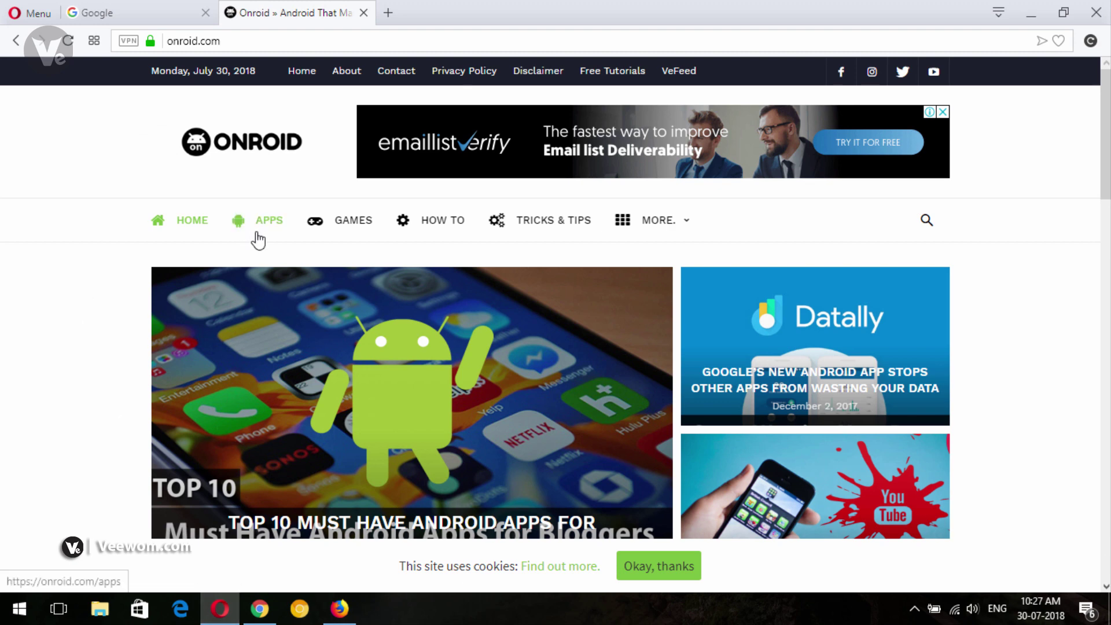
{"action": "left_click", "coordinate": [263, 618]}
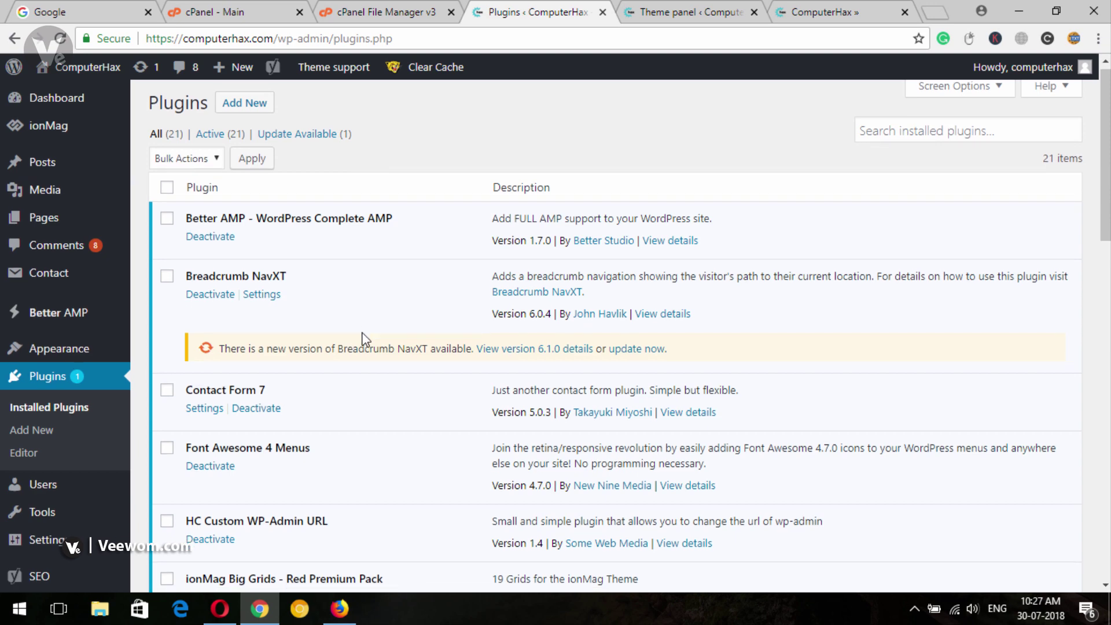
Return to the WordPress admin in Chrome and load main-mneu (Header Menu (main)) for editing on the Menus page.
{"action": "scroll", "coordinate": [359, 341], "scroll_direction": "down", "scroll_amount": 1}
{"action": "mouse_move", "coordinate": [87, 279]}
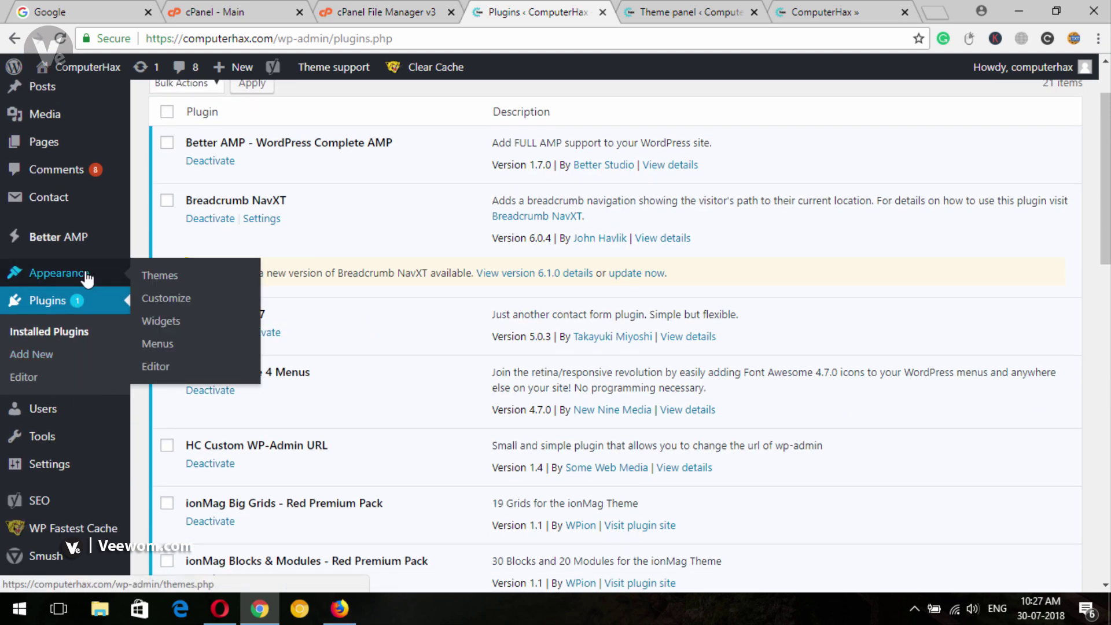
{"action": "left_click", "coordinate": [157, 344]}
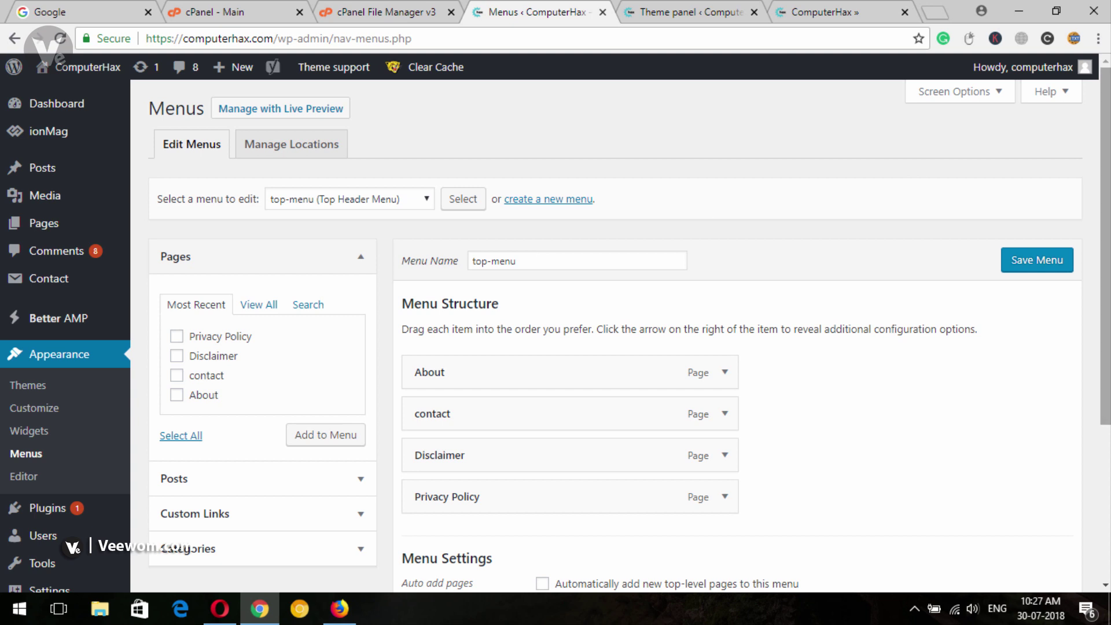
{"action": "scroll", "coordinate": [810, 220], "scroll_direction": "down", "scroll_amount": 1}
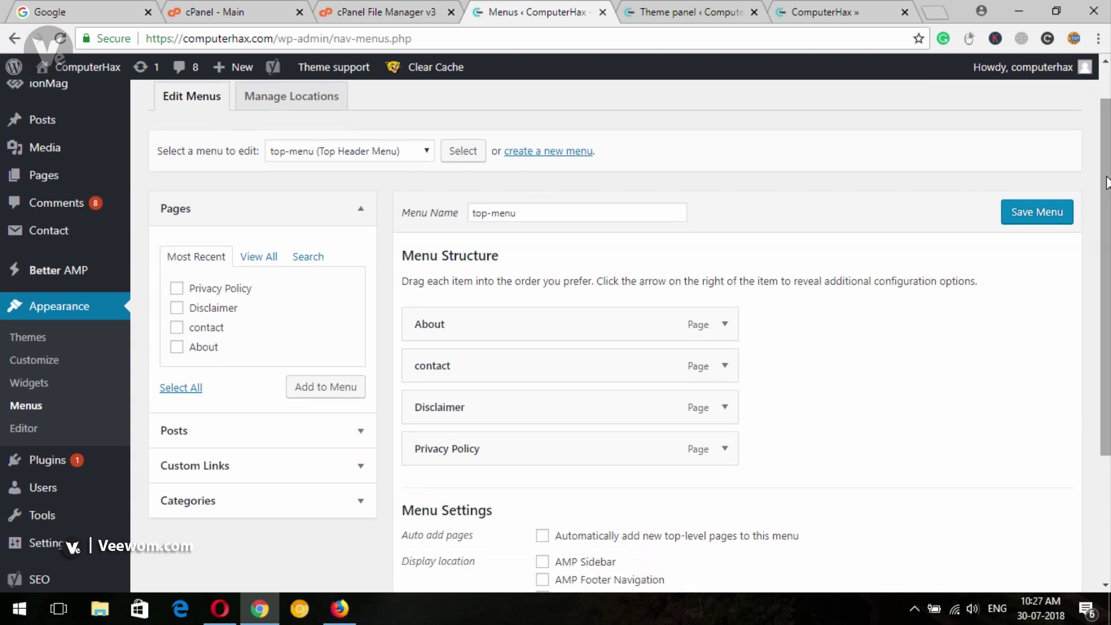
{"action": "left_click", "coordinate": [311, 153]}
{"action": "left_click", "coordinate": [312, 166]}
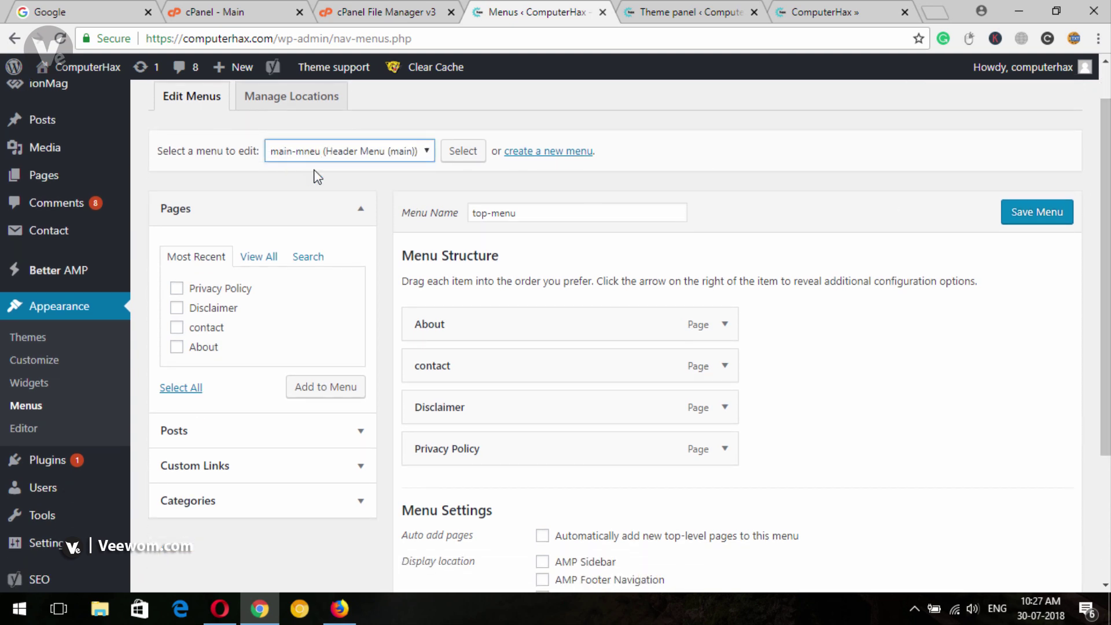
{"action": "left_click", "coordinate": [464, 151]}
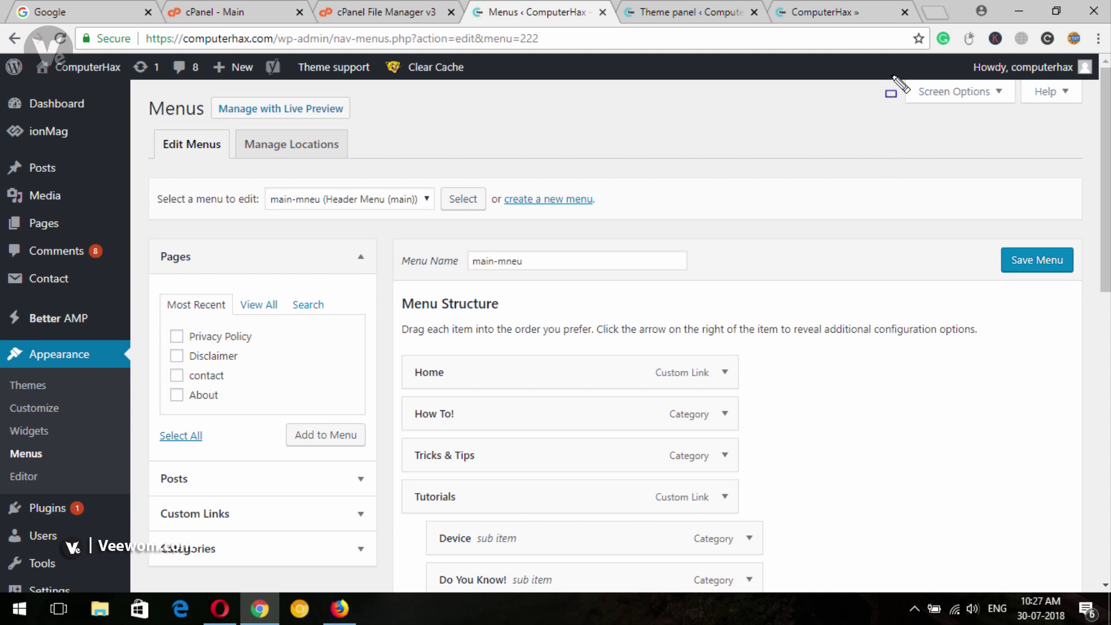
Show the Menus page's screen options and check that the CSS Classes advanced property is enabled.
{"action": "mouse_move", "coordinate": [891, 71]}
{"action": "left_mouse_down"}
{"action": "mouse_move", "coordinate": [933, 96]}
{"action": "mouse_move", "coordinate": [1022, 110]}
{"action": "left_mouse_up"}
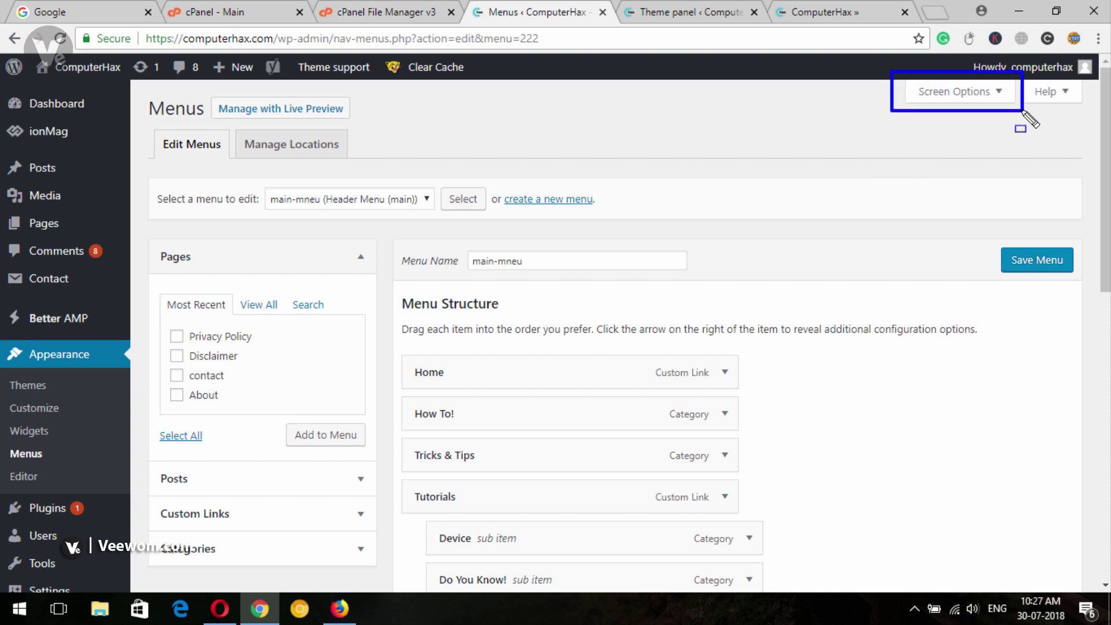
{"action": "left_click", "coordinate": [987, 91]}
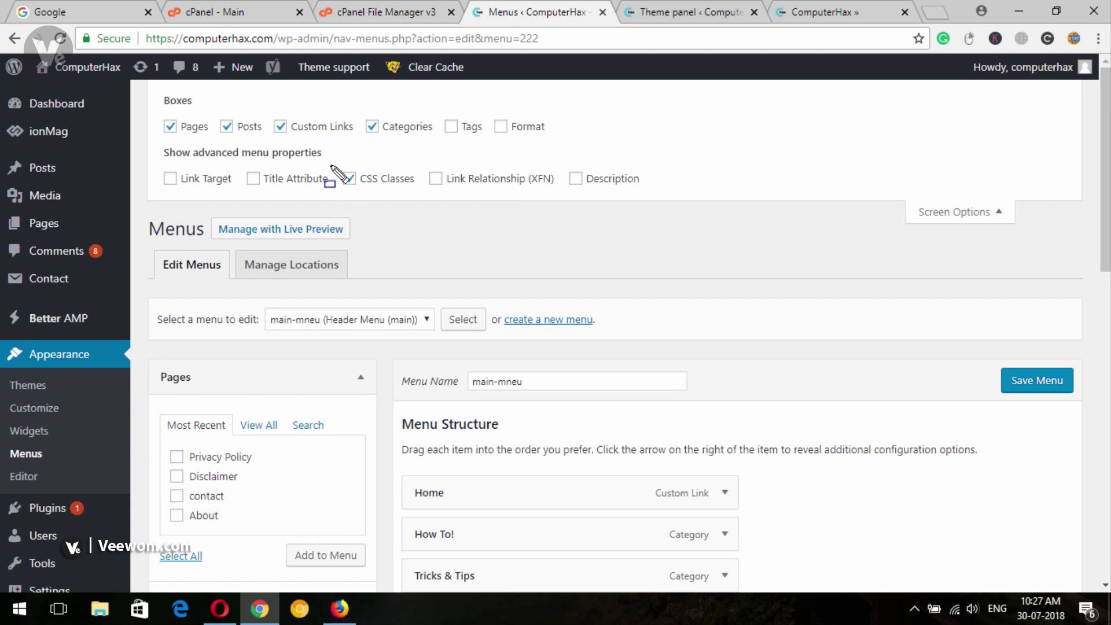
{"action": "mouse_move", "coordinate": [328, 157]}
{"action": "left_mouse_down"}
{"action": "mouse_move", "coordinate": [359, 184]}
{"action": "mouse_move", "coordinate": [433, 198]}
{"action": "left_mouse_up"}
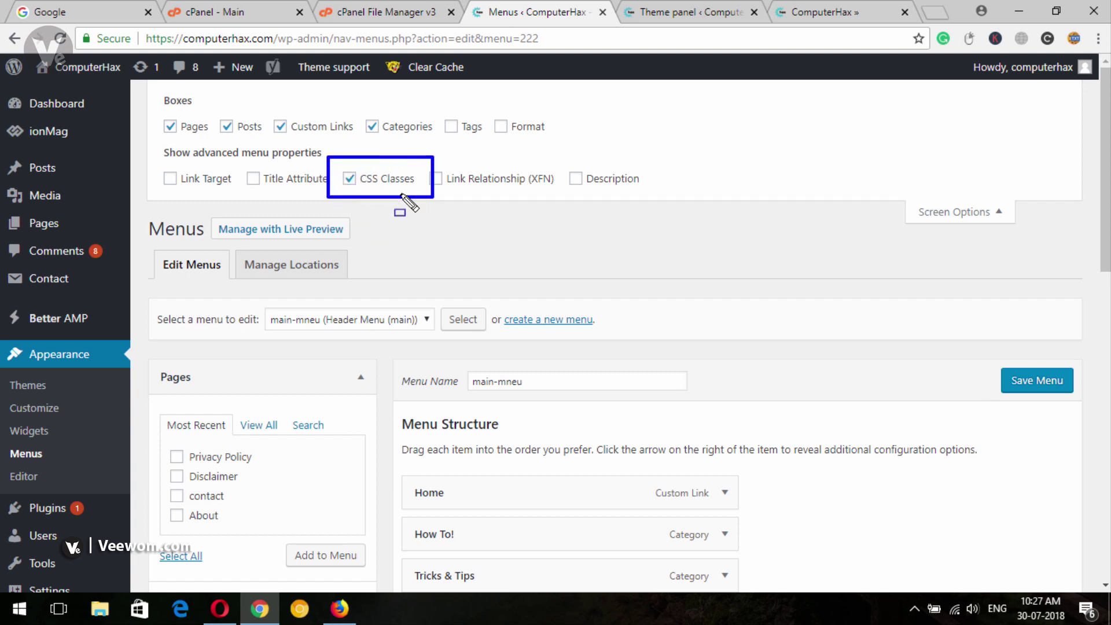
{"action": "scroll", "coordinate": [974, 250], "scroll_direction": "down", "scroll_amount": 2}
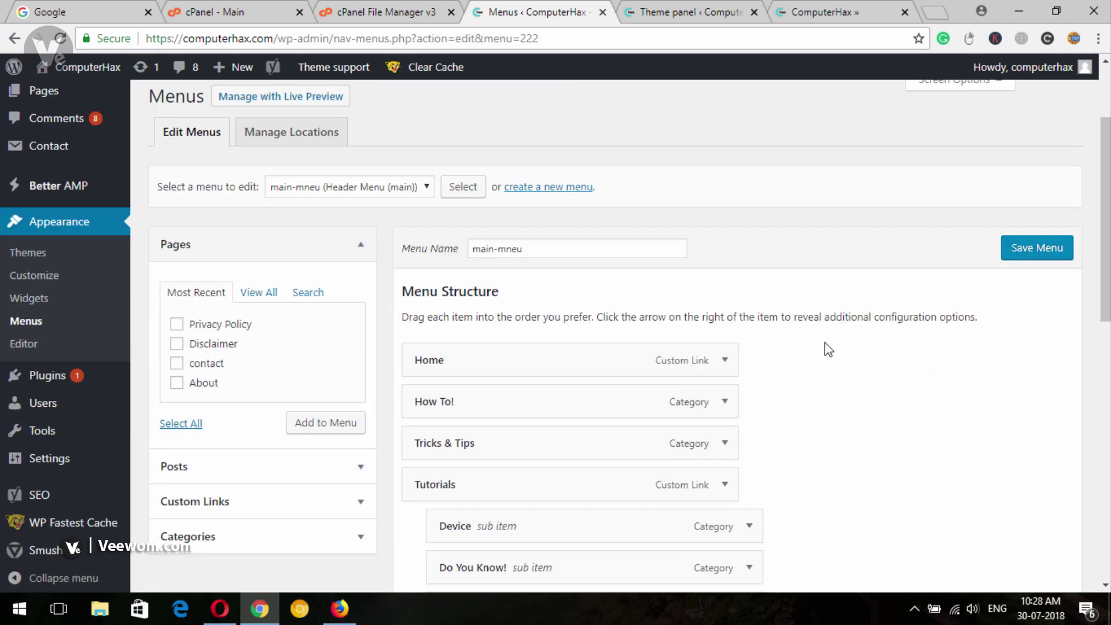
Expand the Home item in main-mneu and examine its CSS Classes field.
{"action": "left_click", "coordinate": [728, 364]}
{"action": "scroll", "coordinate": [898, 290], "scroll_direction": "down", "scroll_amount": 1}
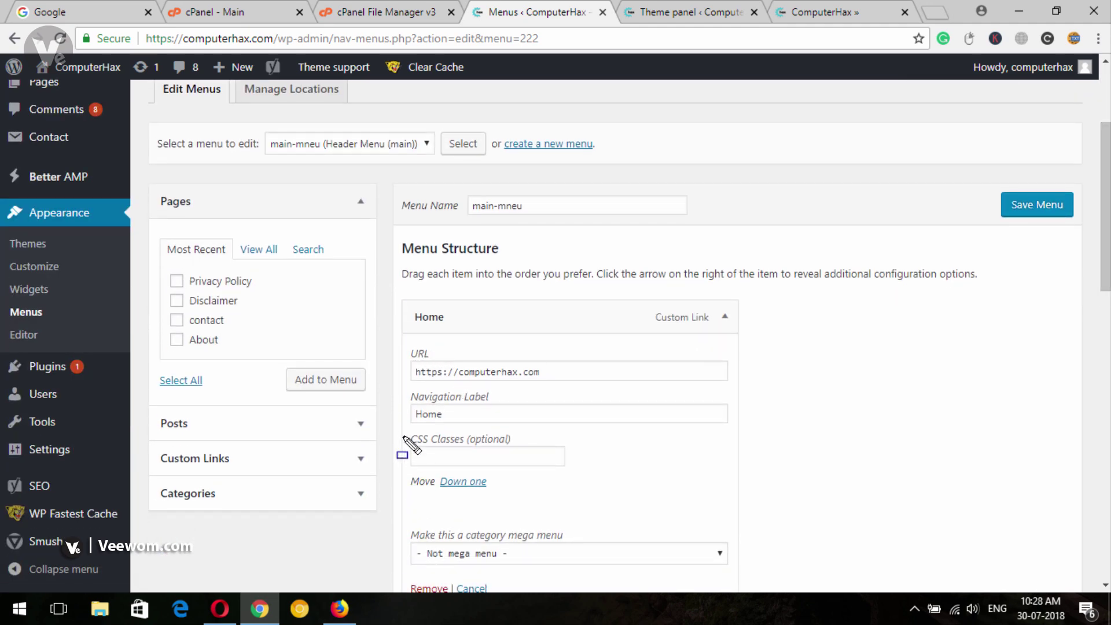
{"action": "left_click_drag", "start_coordinate": [398, 419], "coordinate": [607, 481]}
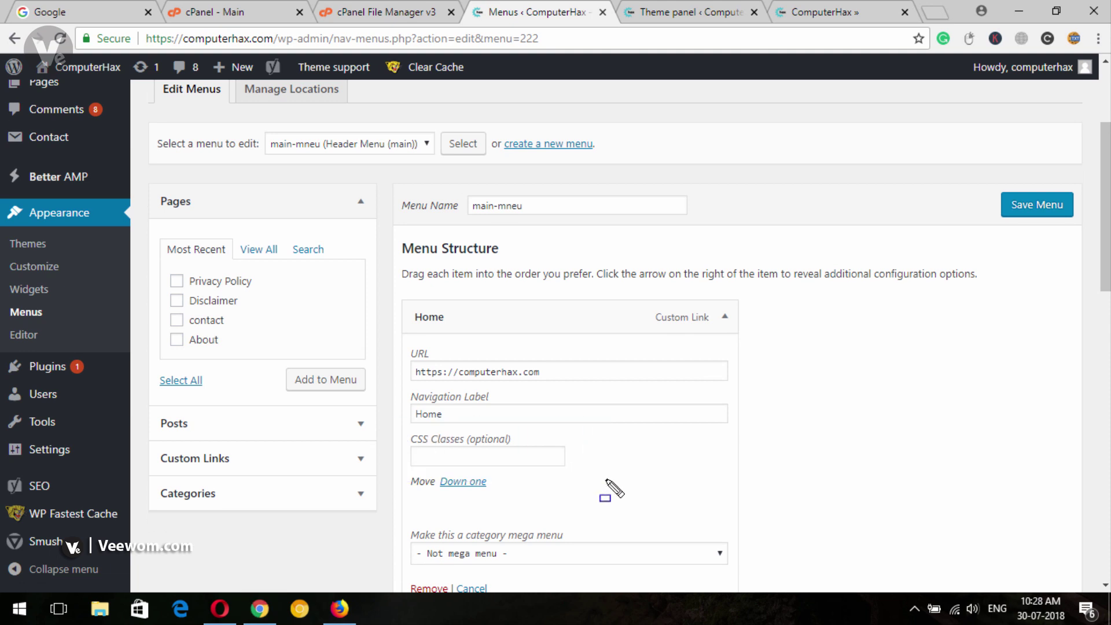
Recheck the CSS Classes screen option against the Home item's CSS Classes field, and hide the screen options.
{"action": "scroll", "coordinate": [996, 198], "scroll_direction": "up", "scroll_amount": 3}
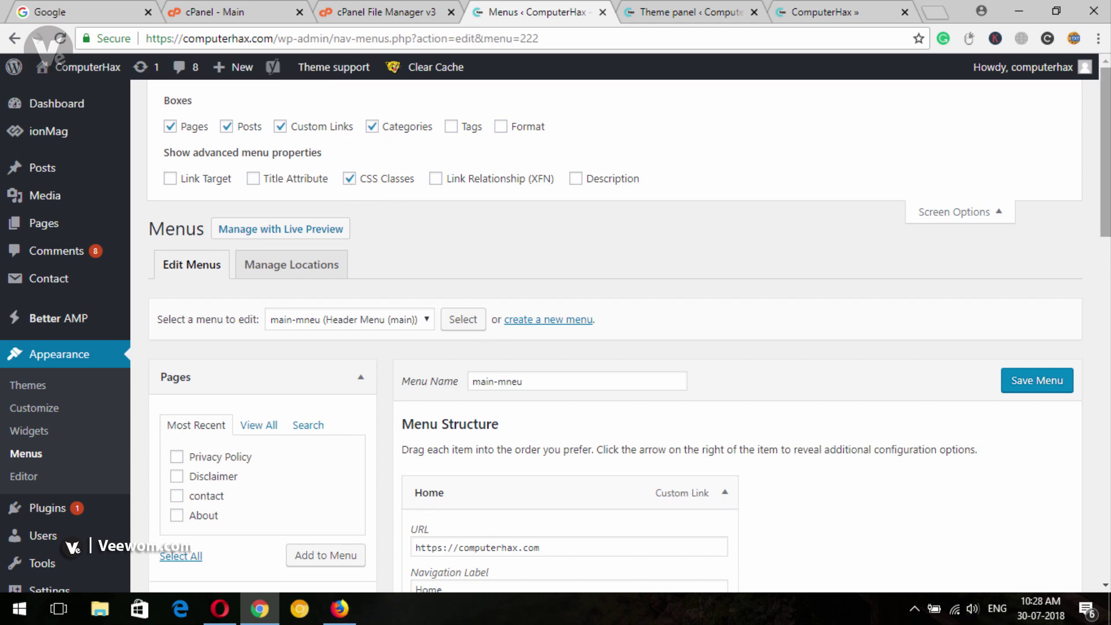
{"action": "left_click_drag", "start_coordinate": [1105, 150], "coordinate": [1105, 210]}
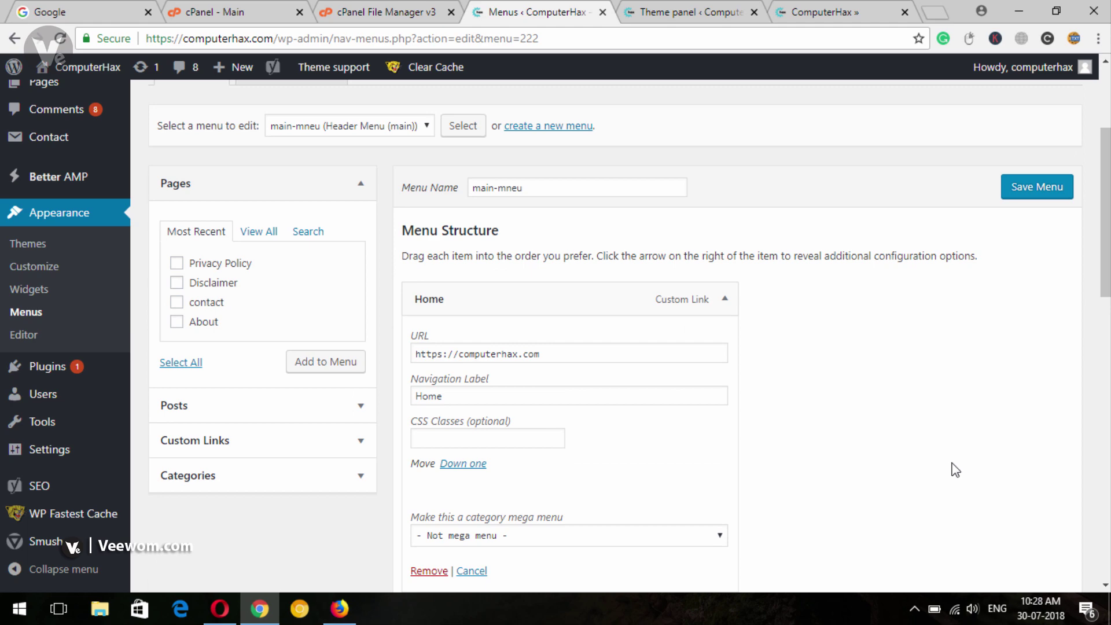
{"action": "scroll", "coordinate": [996, 293], "scroll_direction": "up", "scroll_amount": 5}
{"action": "left_click", "coordinate": [961, 85]}
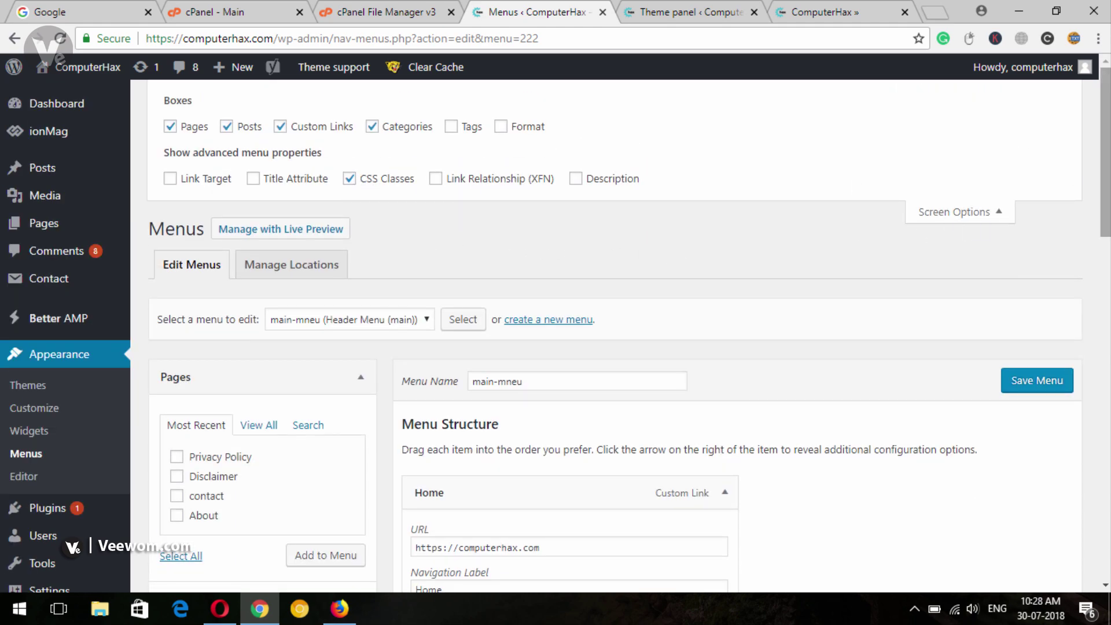
{"action": "scroll", "coordinate": [509, 391], "scroll_direction": "down", "scroll_amount": 4}
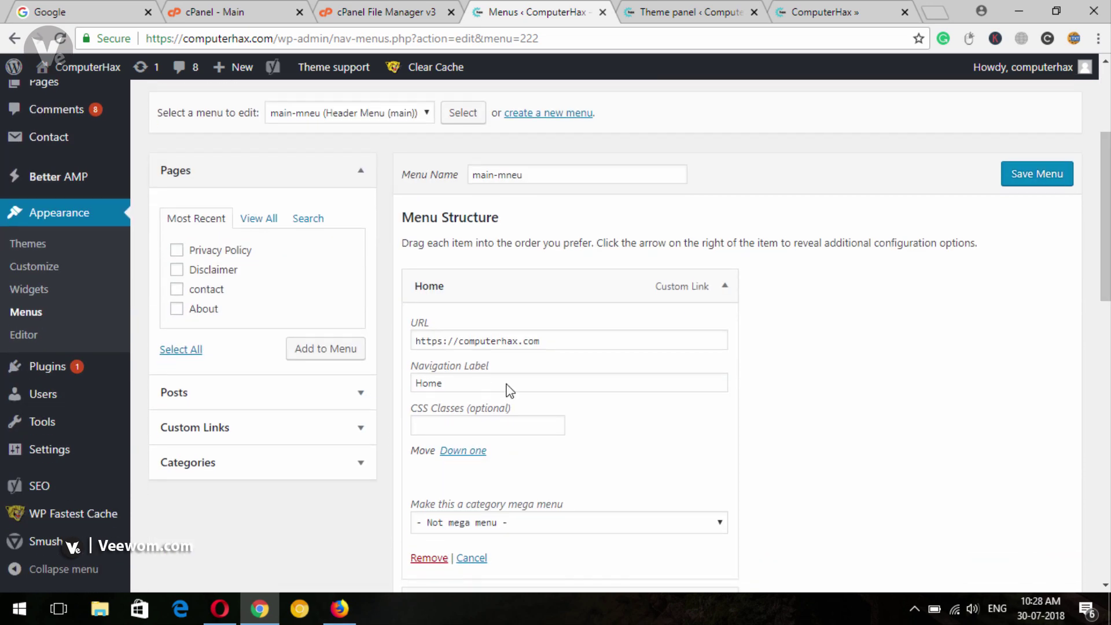
{"action": "left_click", "coordinate": [448, 427]}
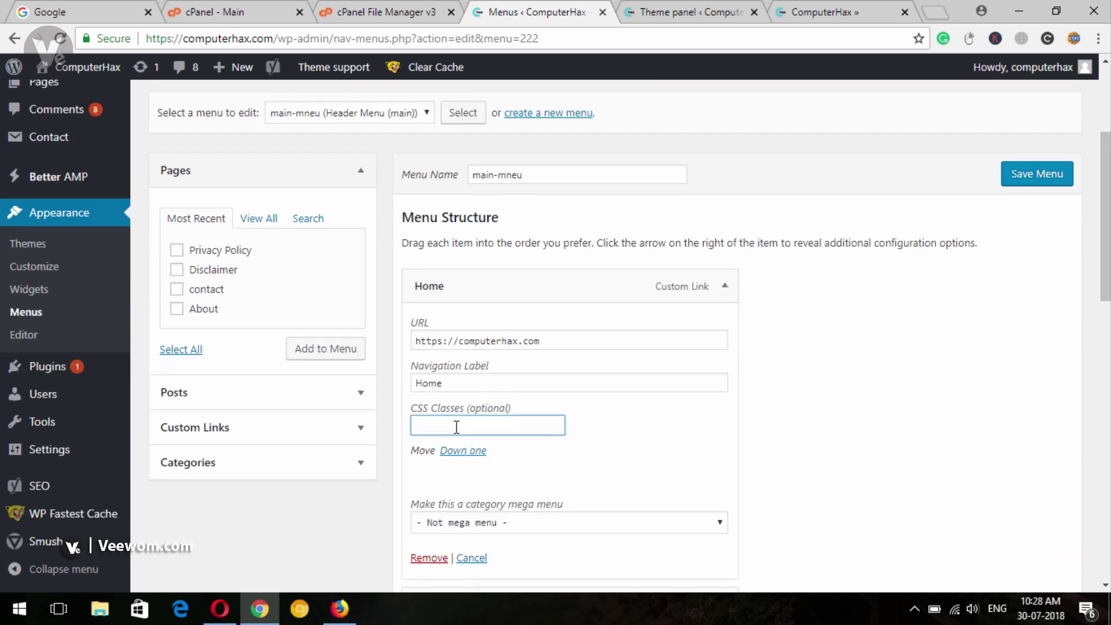
{"action": "scroll", "coordinate": [1105, 217], "scroll_direction": "up", "scroll_amount": 4}
{"action": "left_click", "coordinate": [972, 213]}
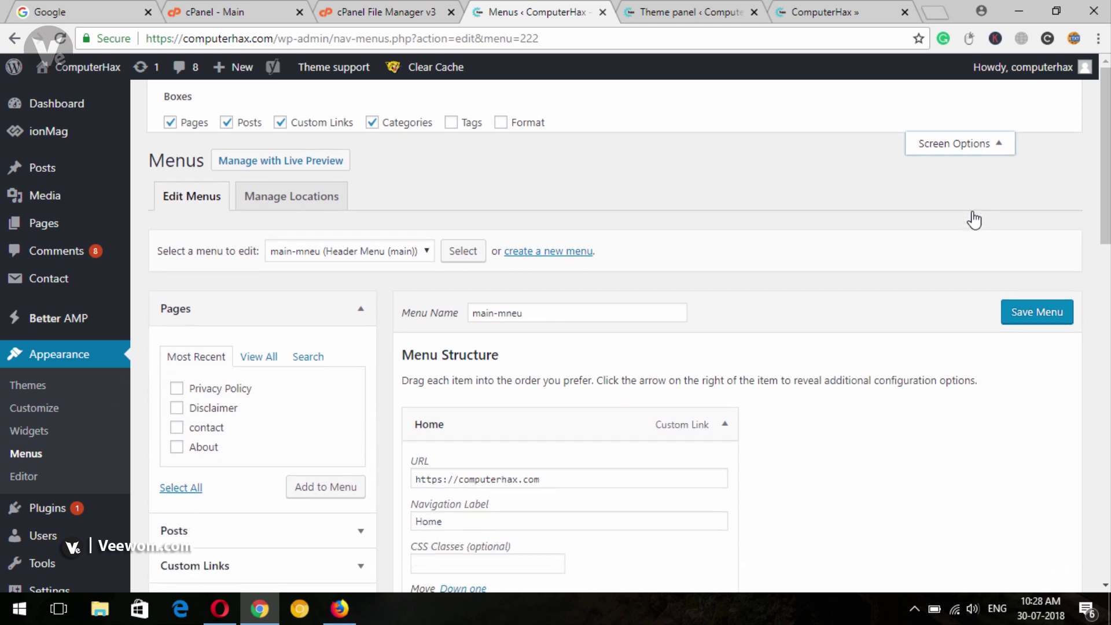
Search Google for "font awesome icons" in the existing Google tab.
{"action": "scroll", "coordinate": [972, 227], "scroll_direction": "down", "scroll_amount": 5}
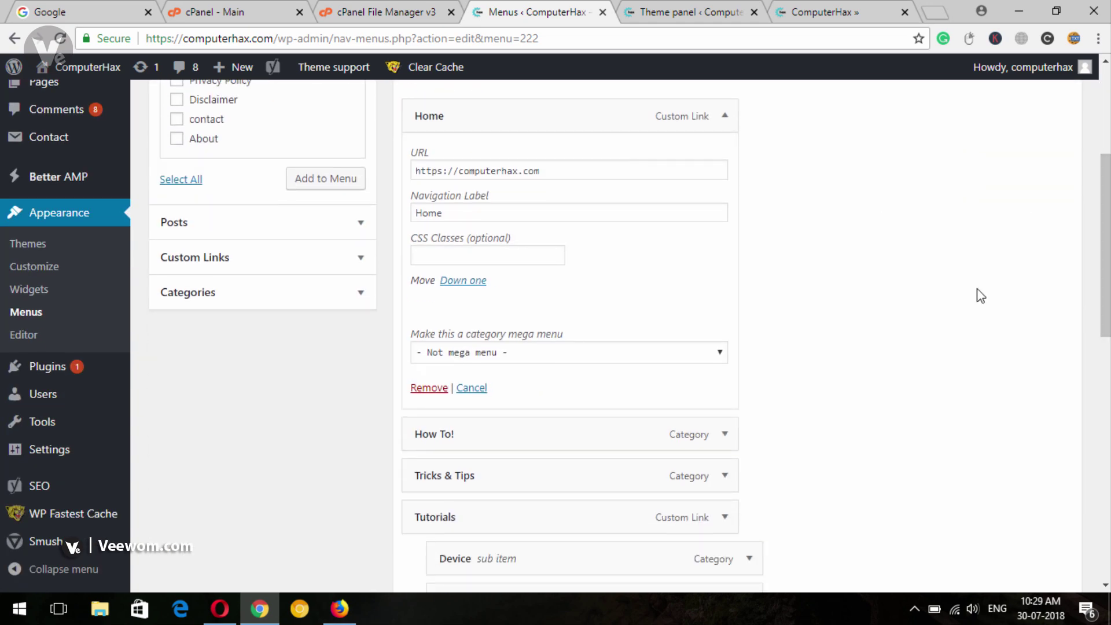
{"action": "left_click", "coordinate": [455, 253]}
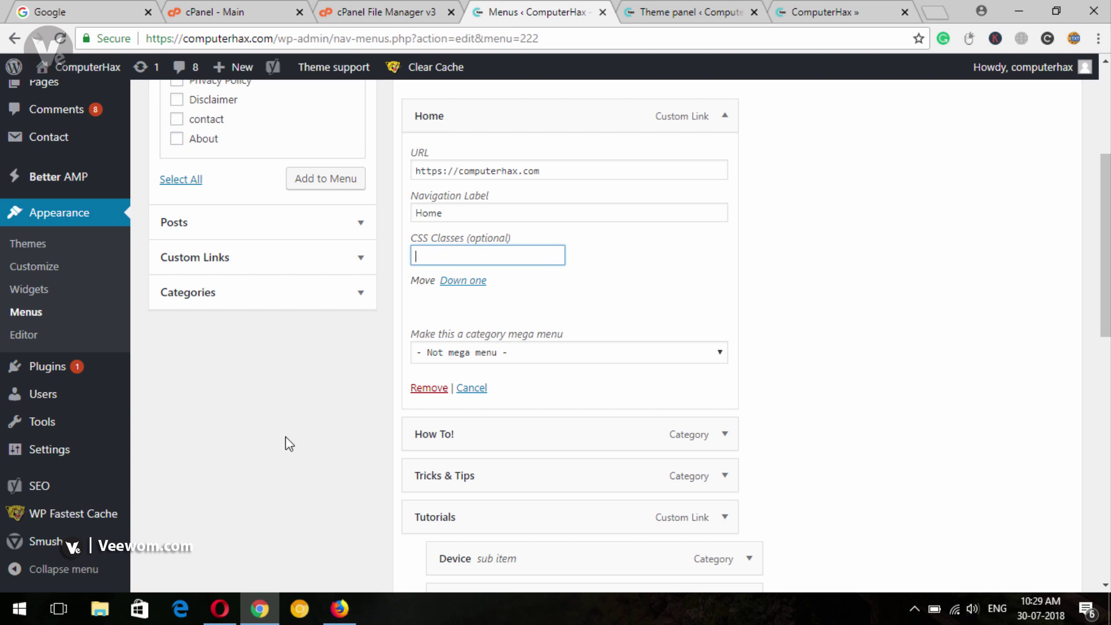
{"action": "key", "text": "ctrl+1"}
{"action": "left_click", "coordinate": [413, 329]}
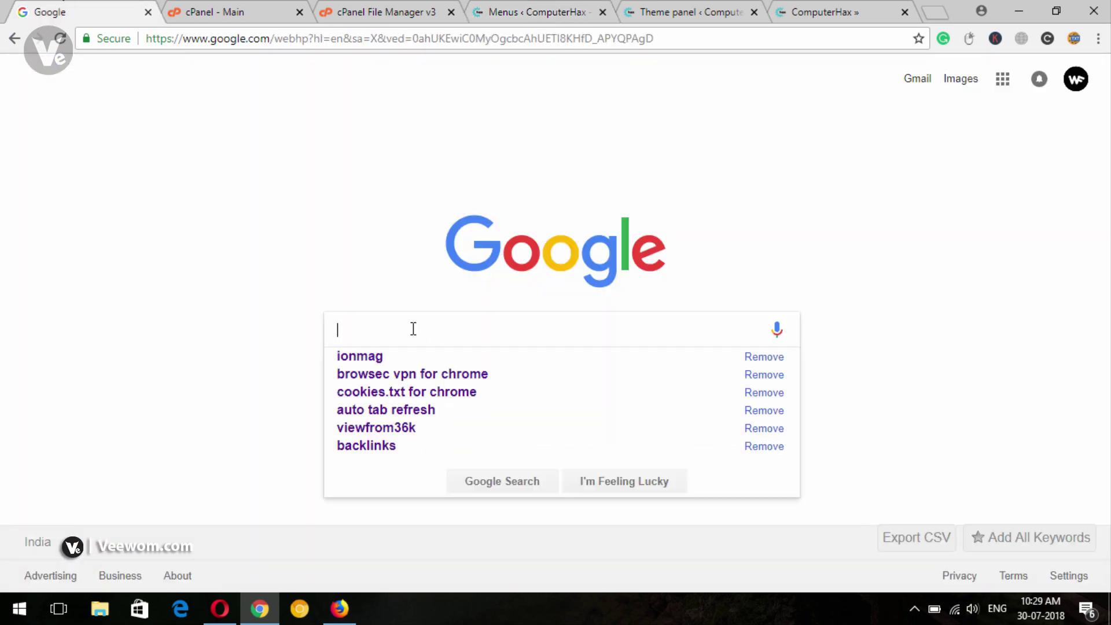
{"action": "type", "text": "fon"}
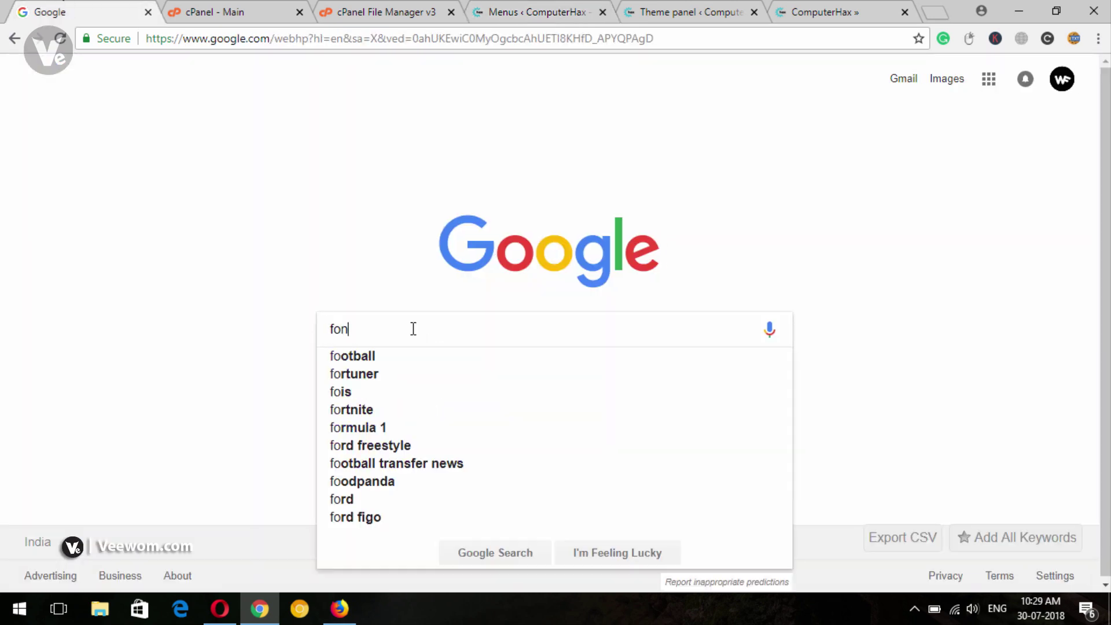
{"action": "type", "text": "t"}
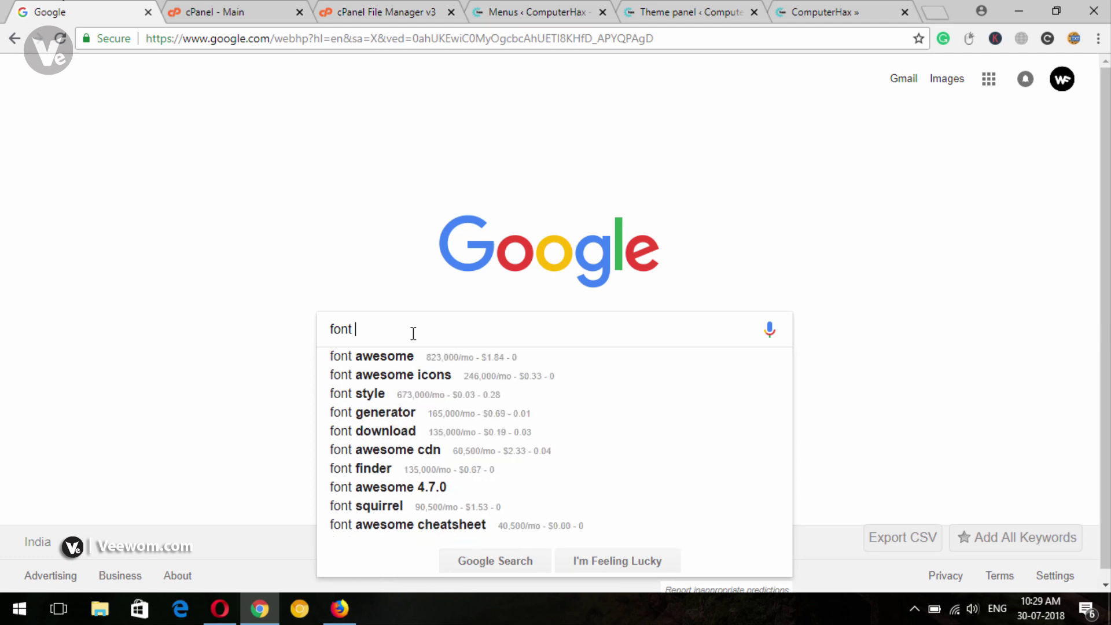
{"action": "left_click", "coordinate": [409, 375]}
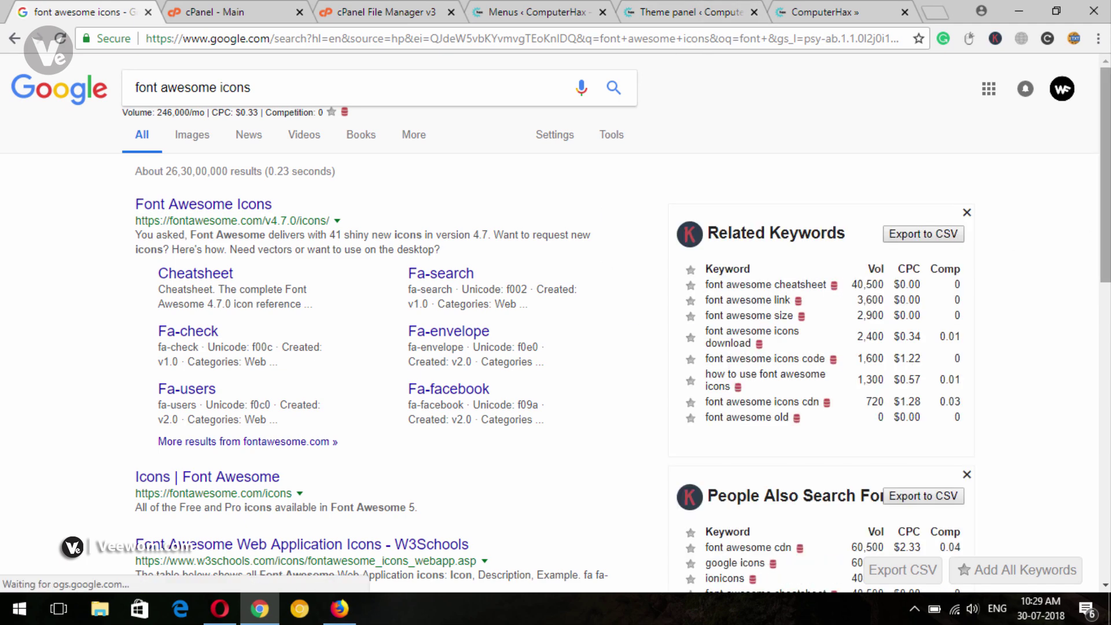
Open the W3Schools "Font Awesome Web Application Icons" result in a new tab and view its icon class table.
{"action": "scroll", "coordinate": [528, 306], "scroll_direction": "down", "scroll_amount": 4}
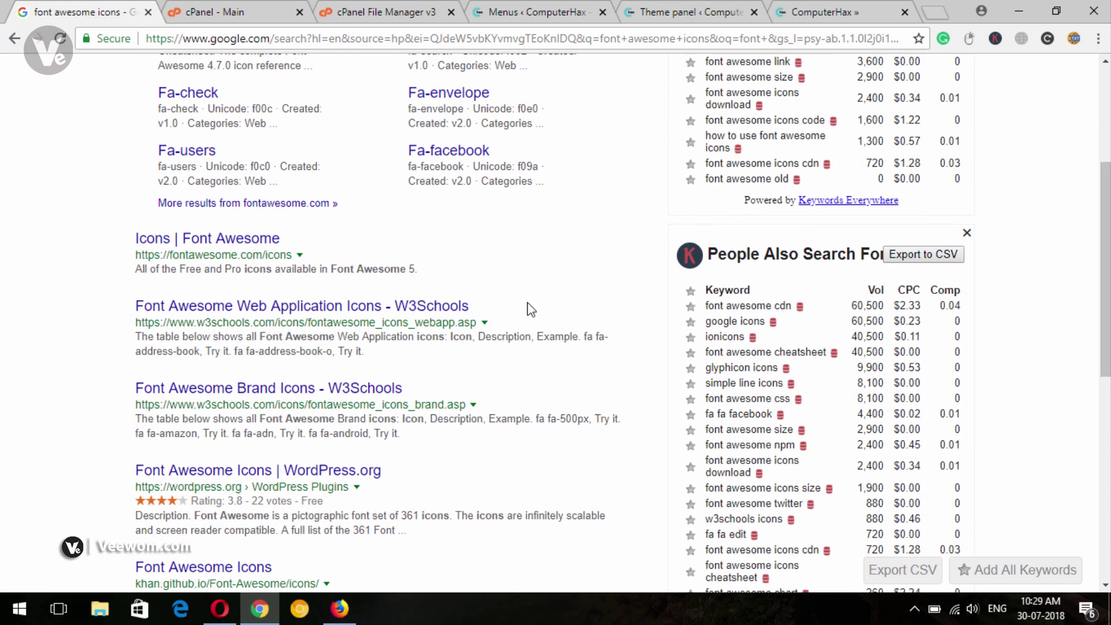
{"action": "right_click", "coordinate": [282, 308]}
{"action": "left_click", "coordinate": [298, 320]}
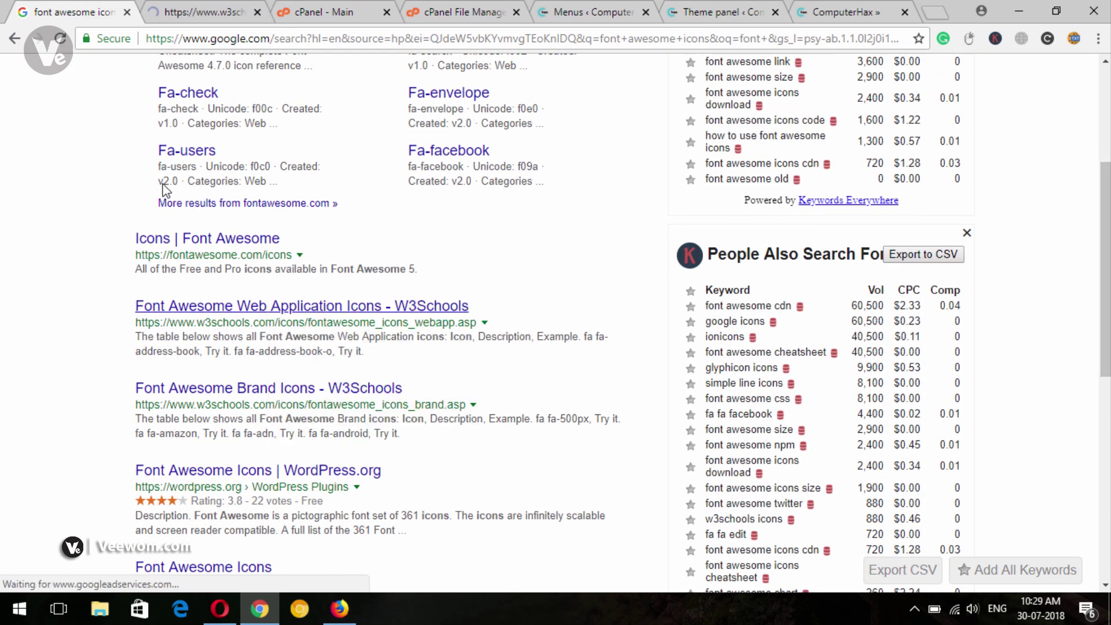
{"action": "left_click", "coordinate": [173, 12]}
{"action": "left_click", "coordinate": [65, 3]}
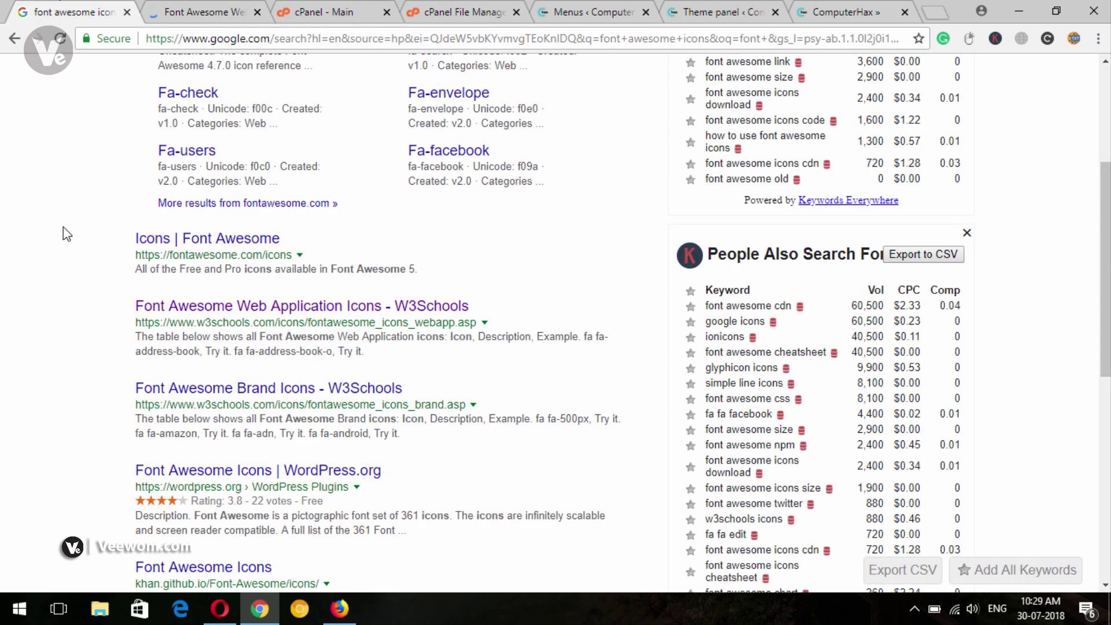
{"action": "scroll", "coordinate": [63, 227], "scroll_direction": "up", "scroll_amount": 4}
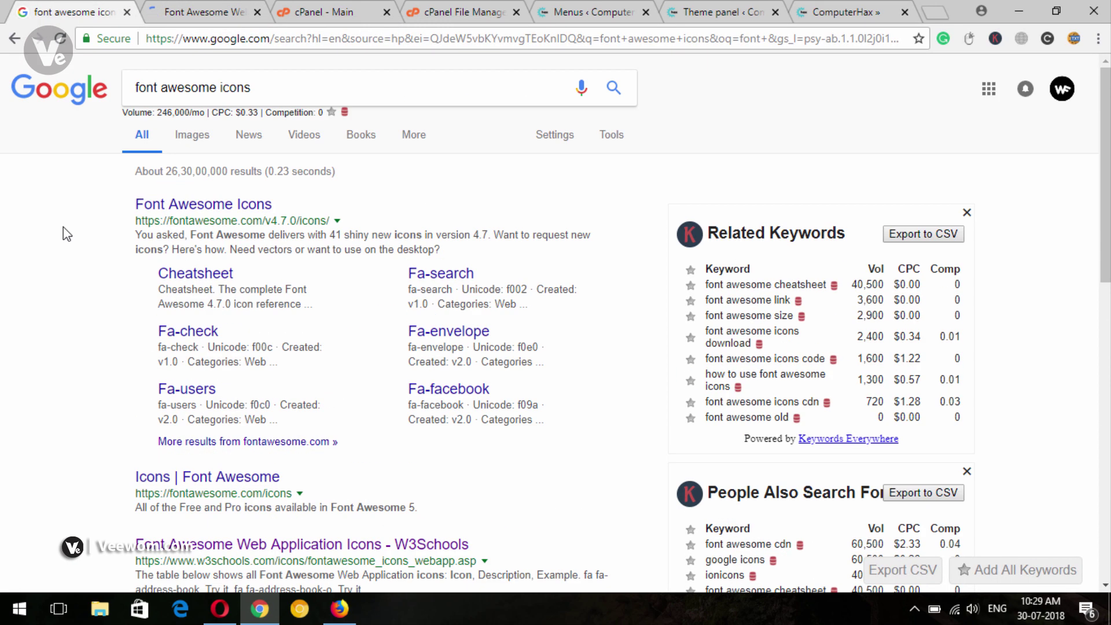
{"action": "left_click", "coordinate": [207, 12]}
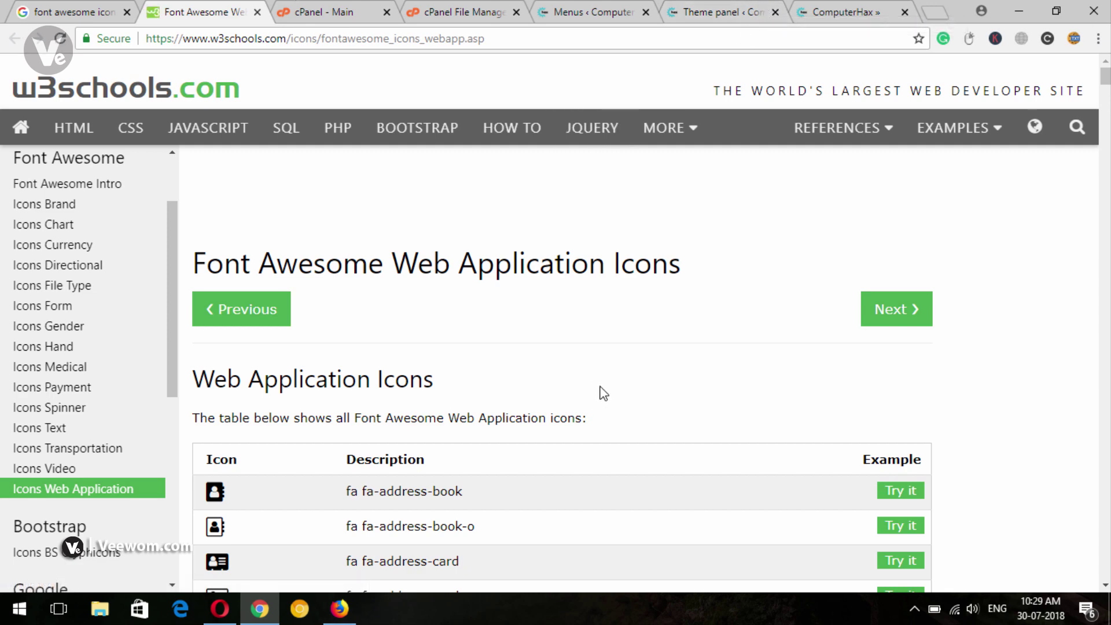
Return to the WordPress Menus page, set the Home item's CSS class to fa-home, and collapse the item.
{"action": "left_click", "coordinate": [730, 9]}
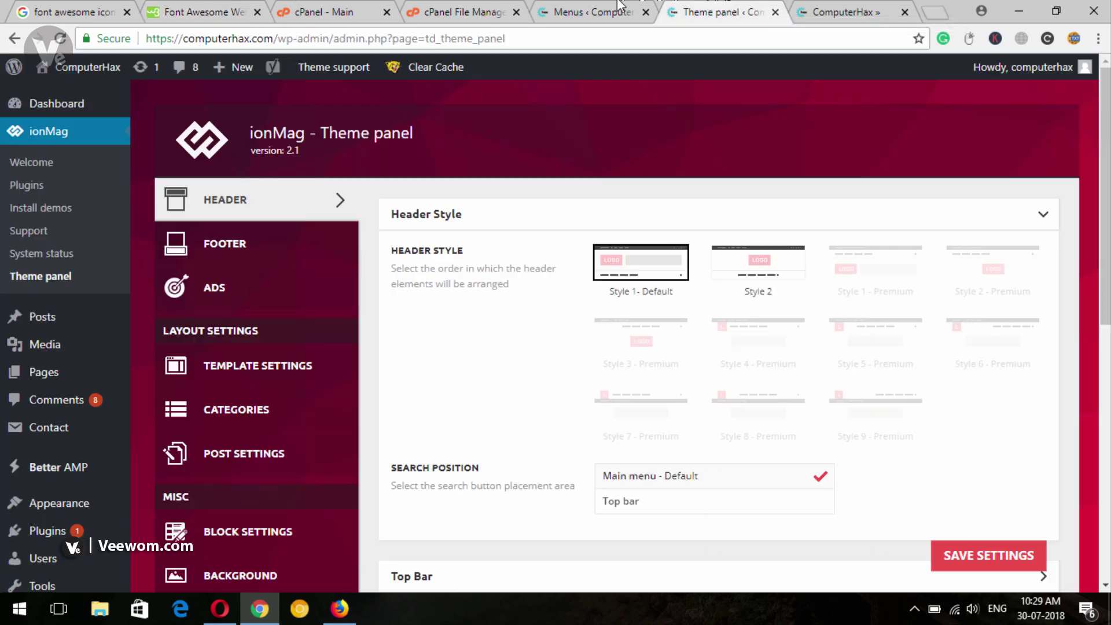
{"action": "left_click", "coordinate": [619, 7]}
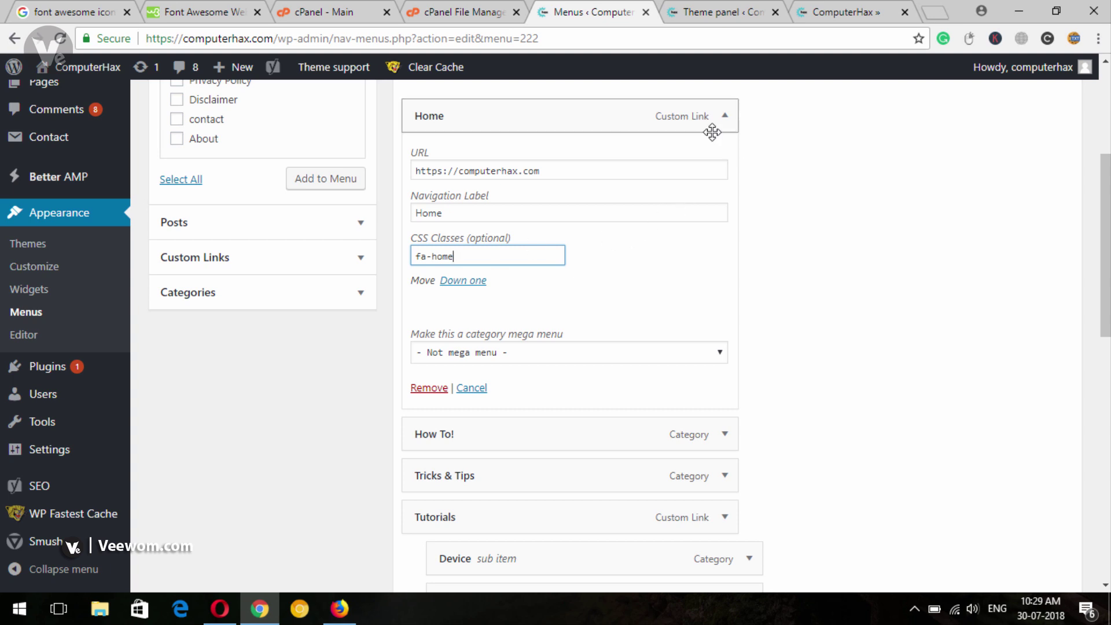
{"action": "left_click", "coordinate": [724, 118]}
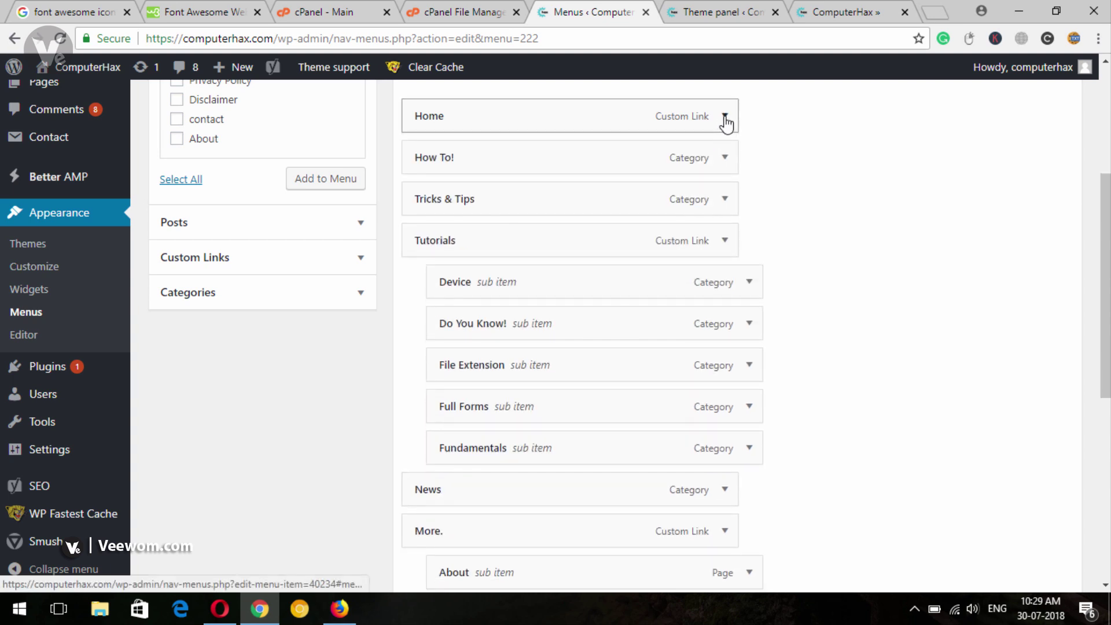
Set the How To! item's CSS class to fa-gear after consulting the Onroid site's menu icons in Opera, and collapse the item.
{"action": "left_click", "coordinate": [724, 157]}
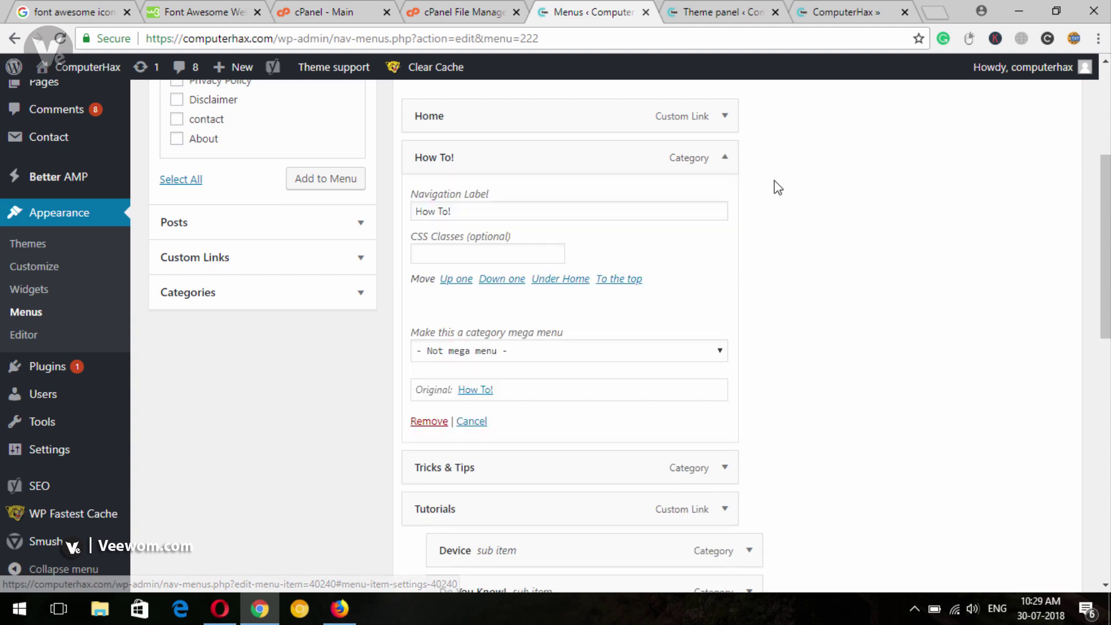
{"action": "left_click", "coordinate": [220, 608]}
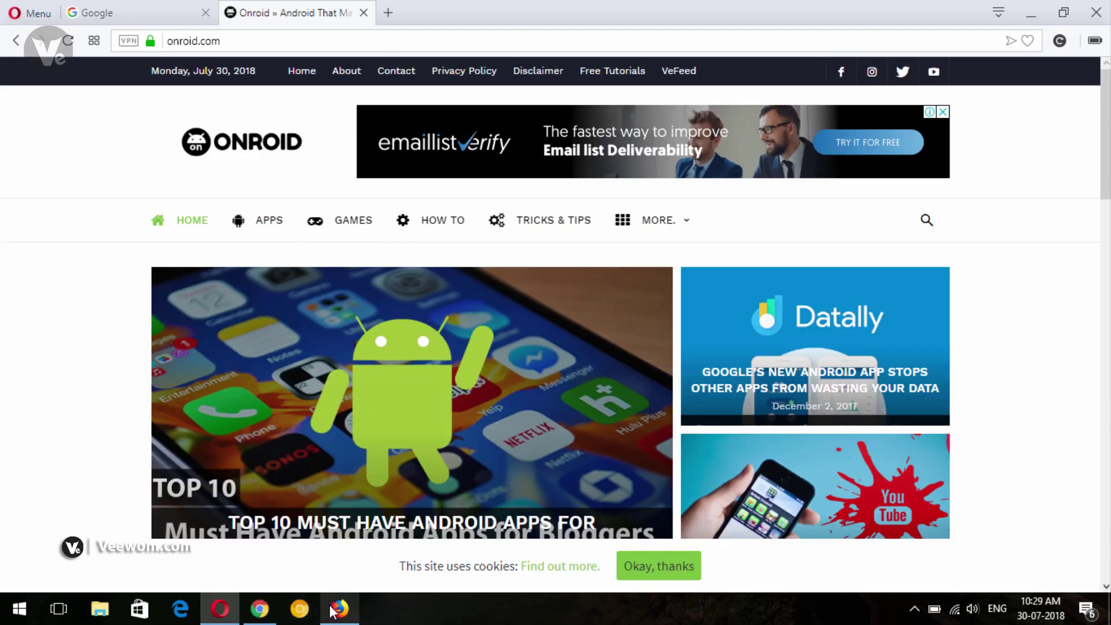
{"action": "left_click", "coordinate": [268, 621]}
{"action": "left_click", "coordinate": [471, 257]}
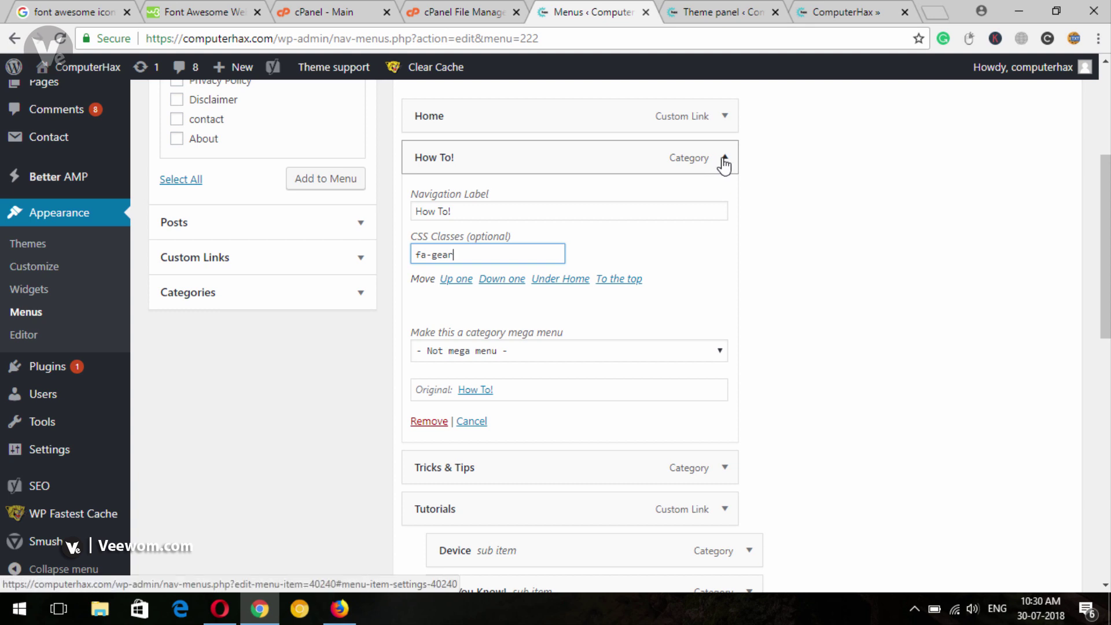
{"action": "left_click", "coordinate": [724, 166]}
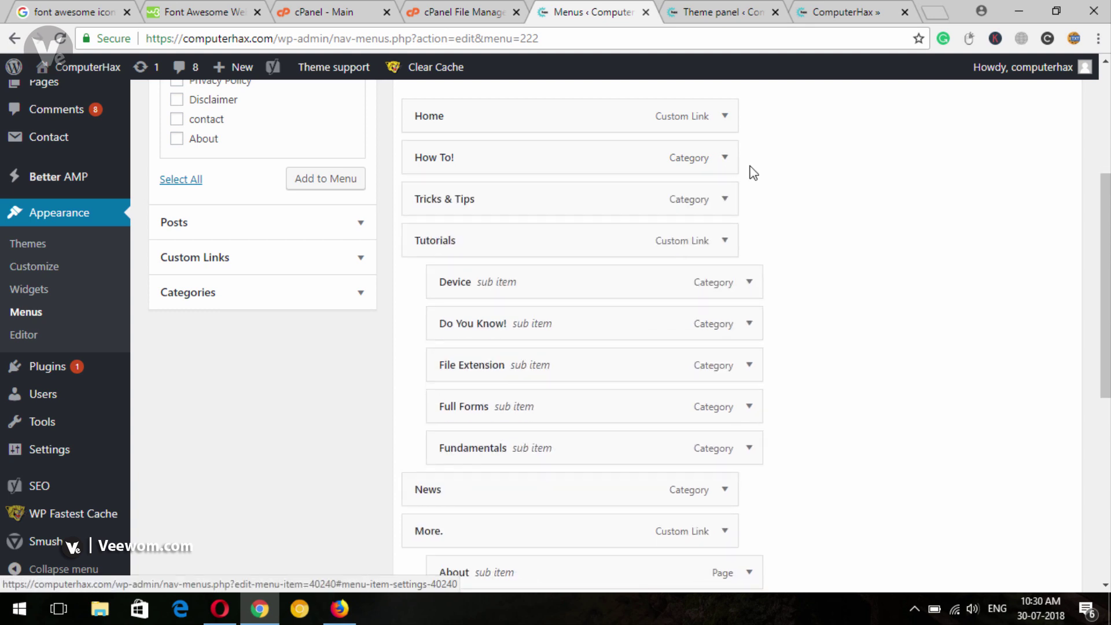
Look through the W3Schools Font Awesome class list and return to the menu structure on the Menus page.
{"action": "left_click", "coordinate": [205, 12]}
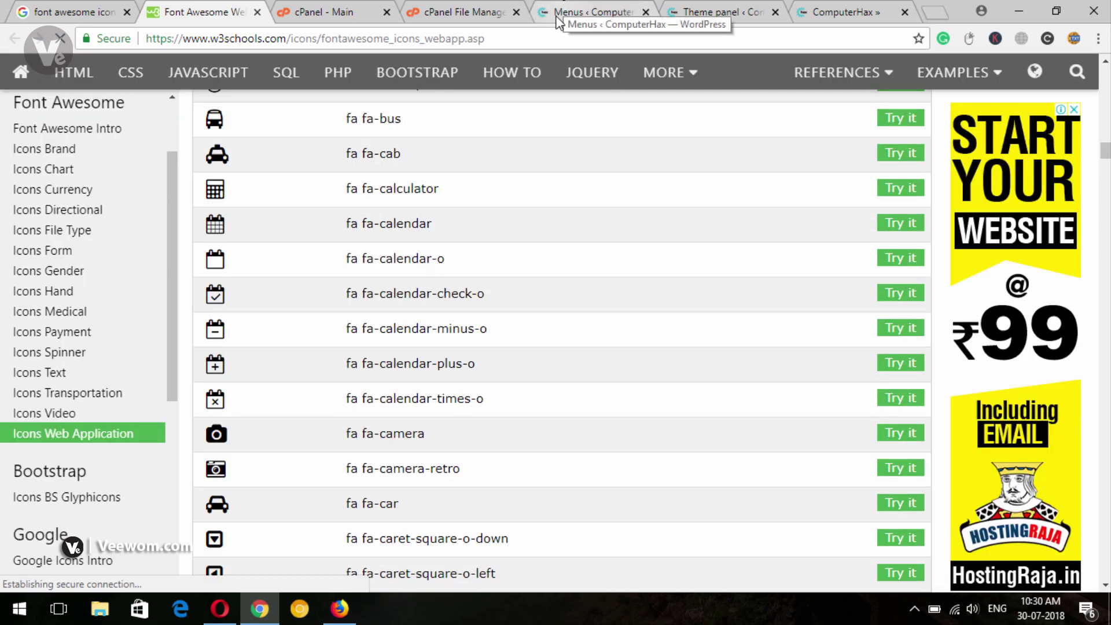
{"action": "left_click", "coordinate": [556, 18]}
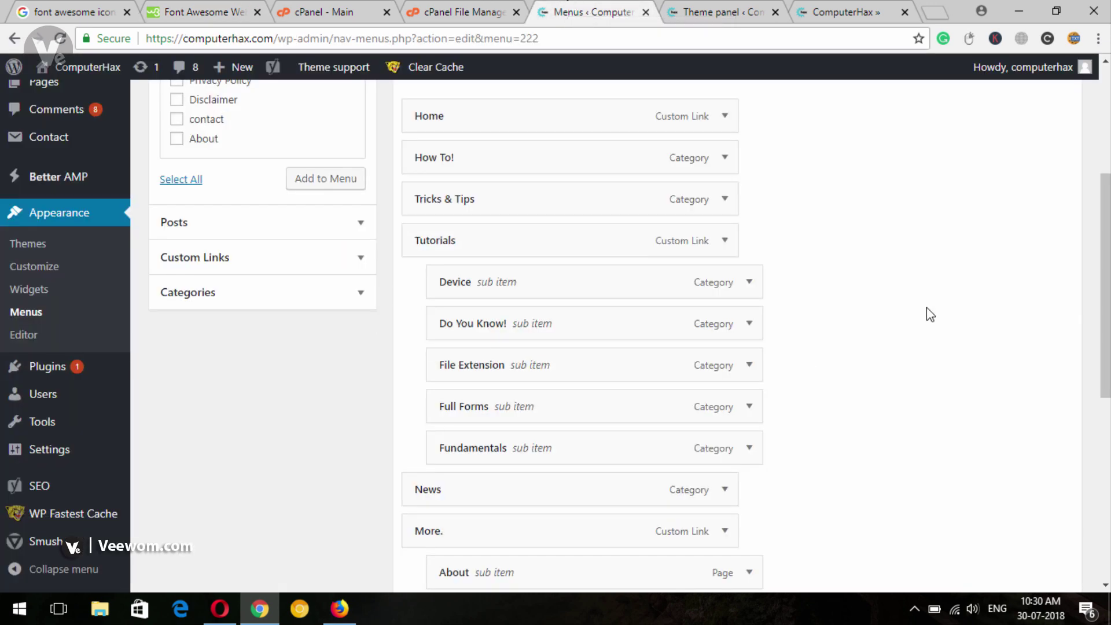
{"action": "scroll", "coordinate": [1036, 265], "scroll_direction": "up", "scroll_amount": 1}
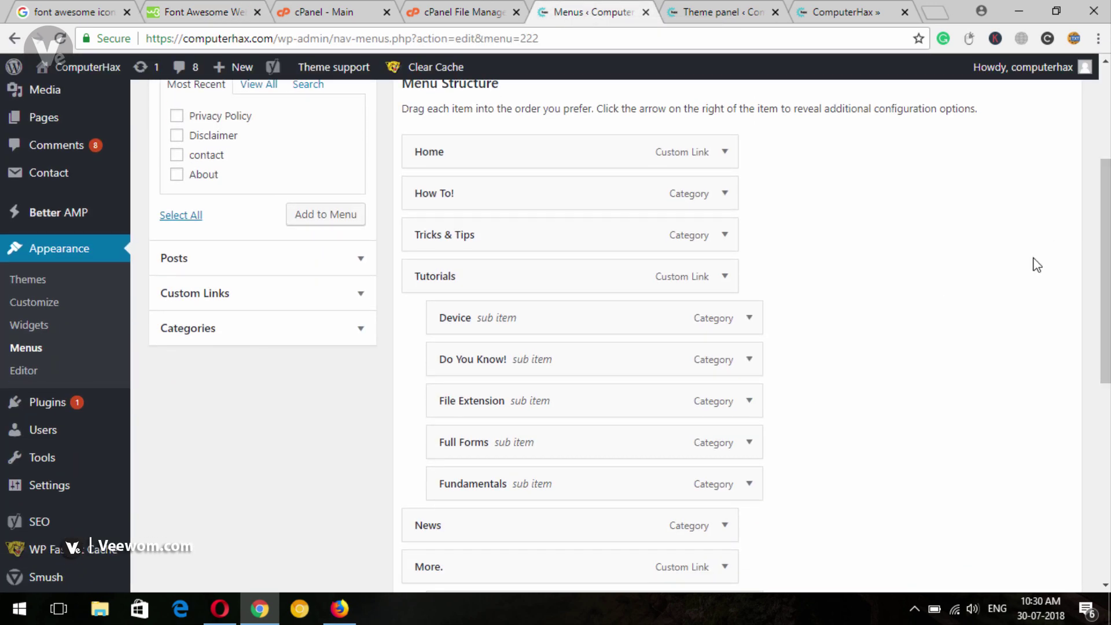
Set the CSS class of the Tricks & Tips item to fa-gears and of the Tutorials item to fa-android.
{"action": "left_click", "coordinate": [726, 234]}
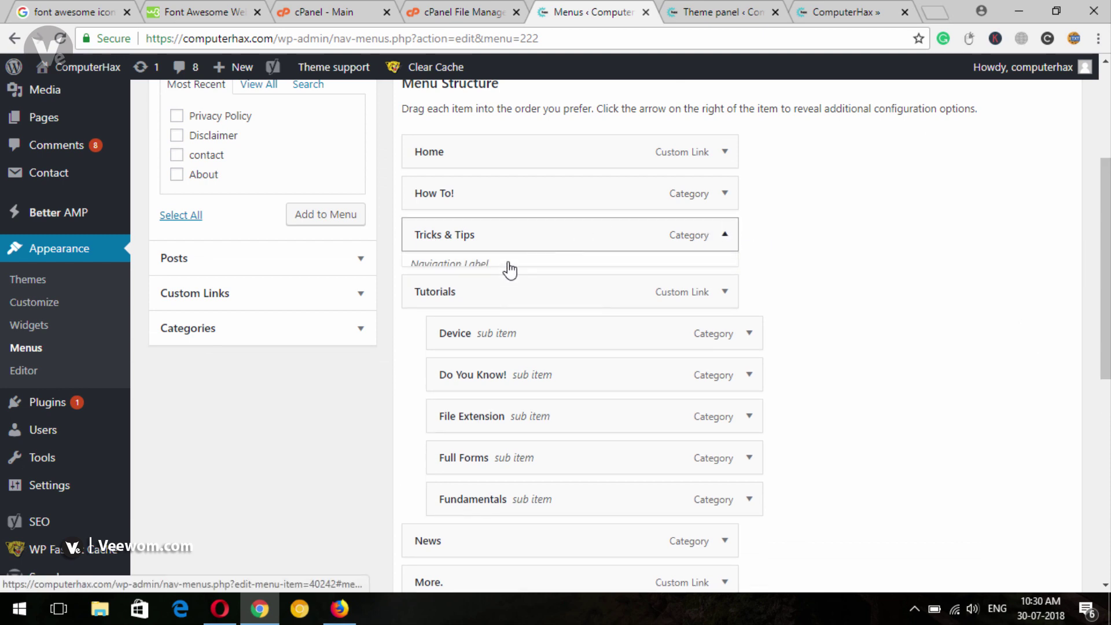
{"action": "left_click", "coordinate": [441, 333]}
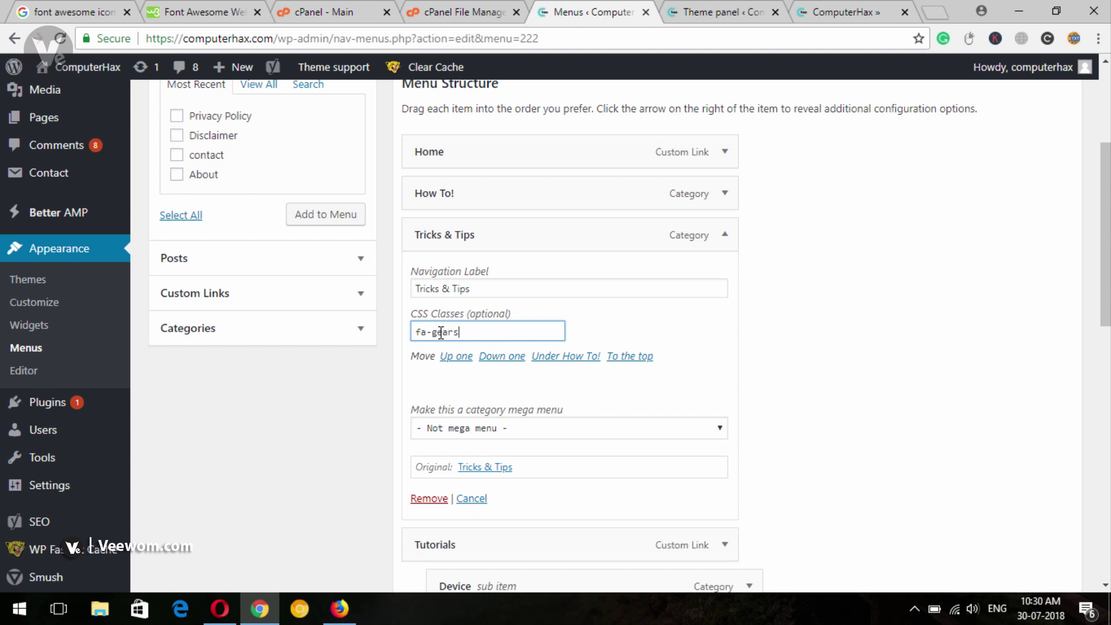
{"action": "left_click", "coordinate": [723, 234]}
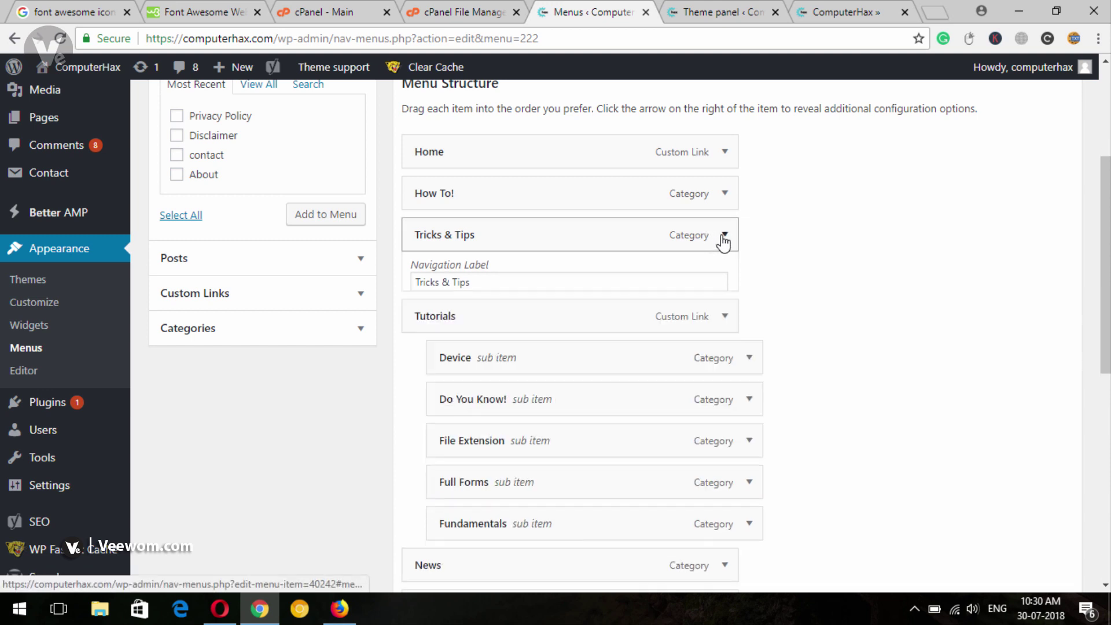
{"action": "left_click", "coordinate": [725, 276]}
{"action": "left_click", "coordinate": [458, 412]}
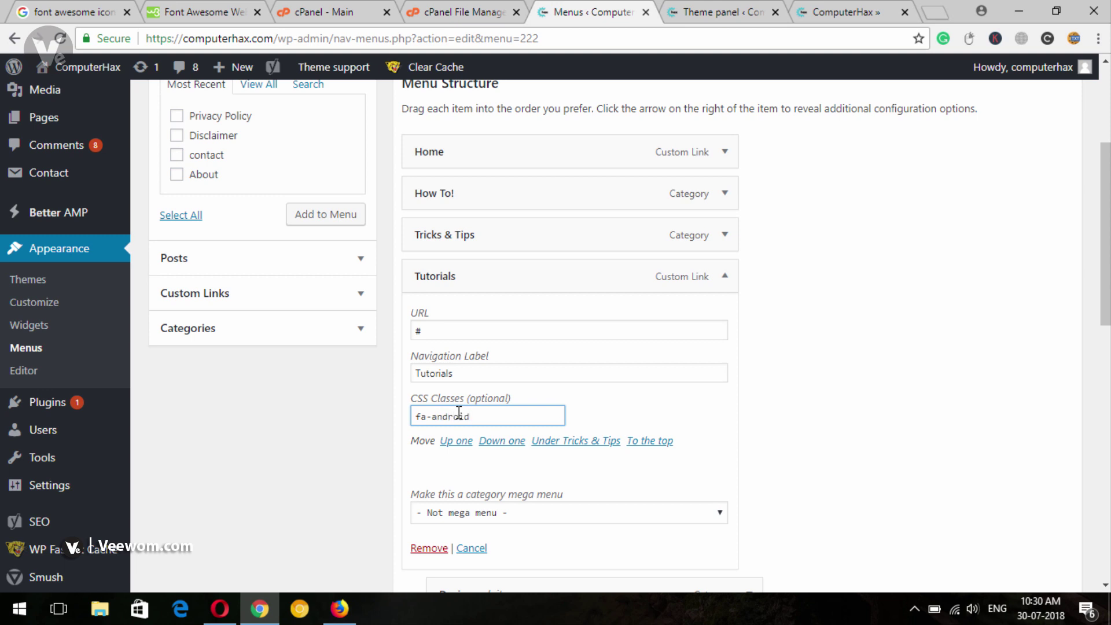
Expand the News menu item and look through the W3Schools Web Application Icons list for a suitable news icon.
{"action": "scroll", "coordinate": [723, 352], "scroll_direction": "down", "scroll_amount": 10}
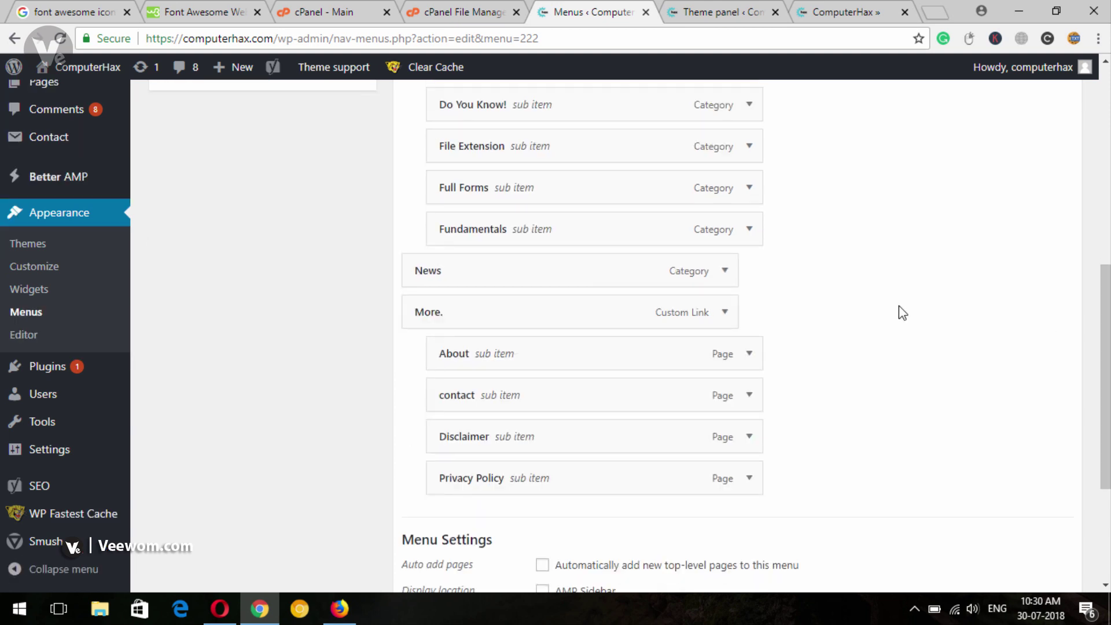
{"action": "left_click", "coordinate": [725, 272]}
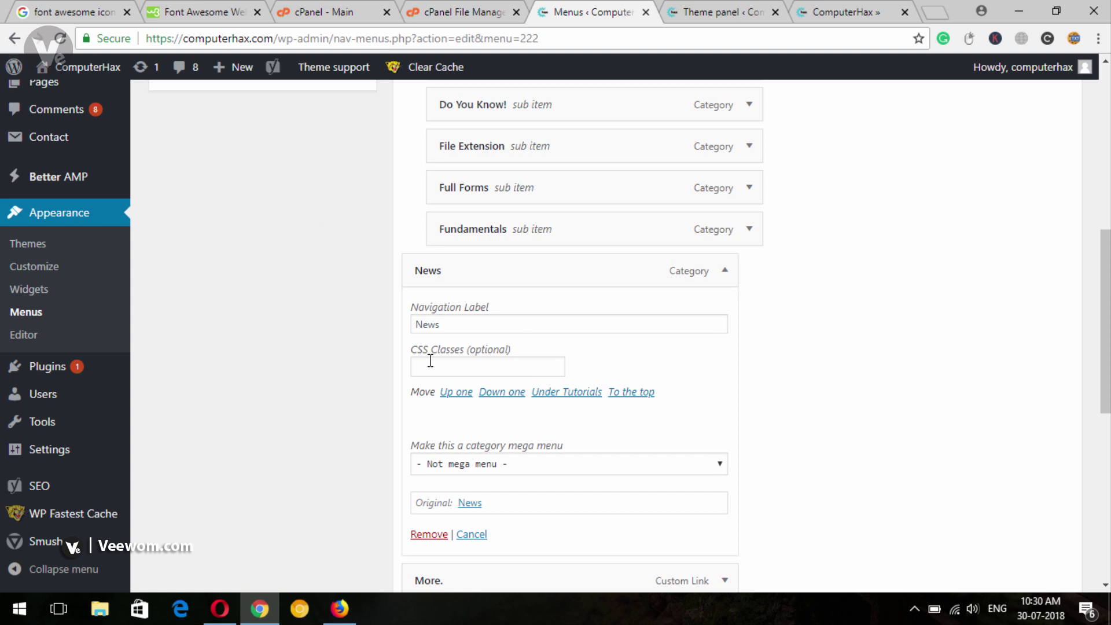
{"action": "left_click", "coordinate": [198, 7]}
{"action": "scroll", "coordinate": [342, 342], "scroll_direction": "down", "scroll_amount": 14}
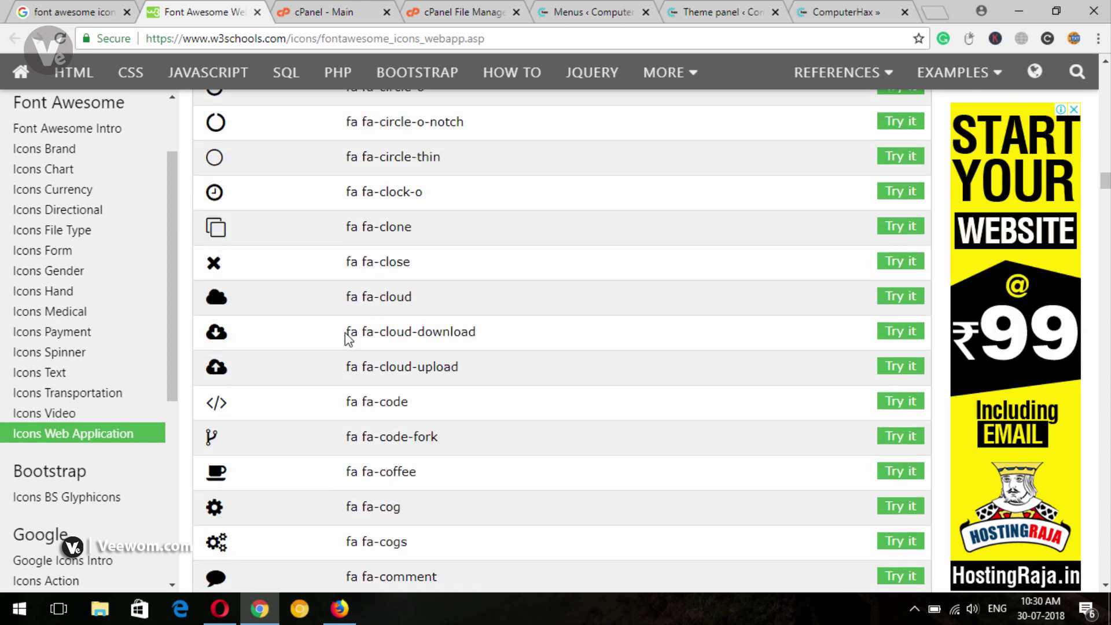
{"action": "scroll", "coordinate": [353, 341], "scroll_direction": "down", "scroll_amount": 13}
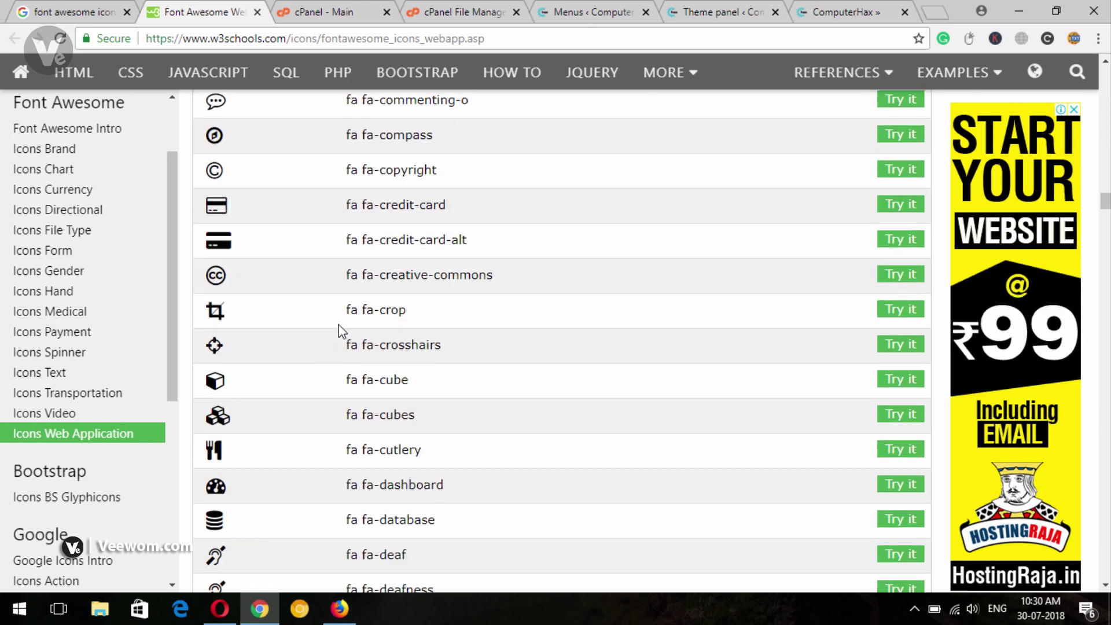
{"action": "scroll", "coordinate": [335, 339], "scroll_direction": "up", "scroll_amount": 20}
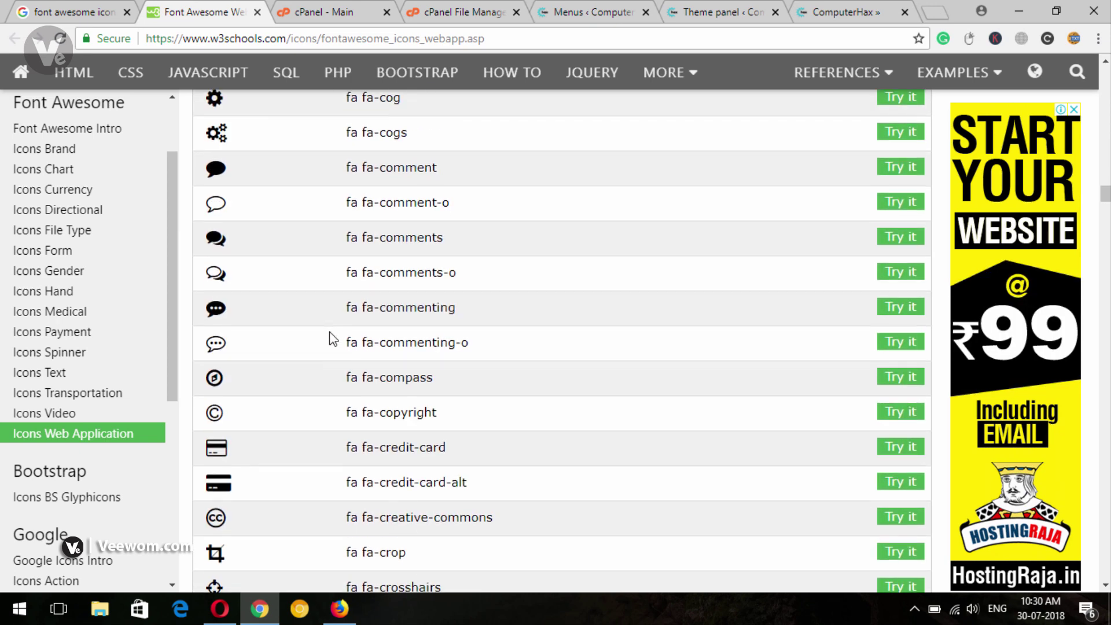
{"action": "scroll", "coordinate": [331, 331], "scroll_direction": "up", "scroll_amount": 20}
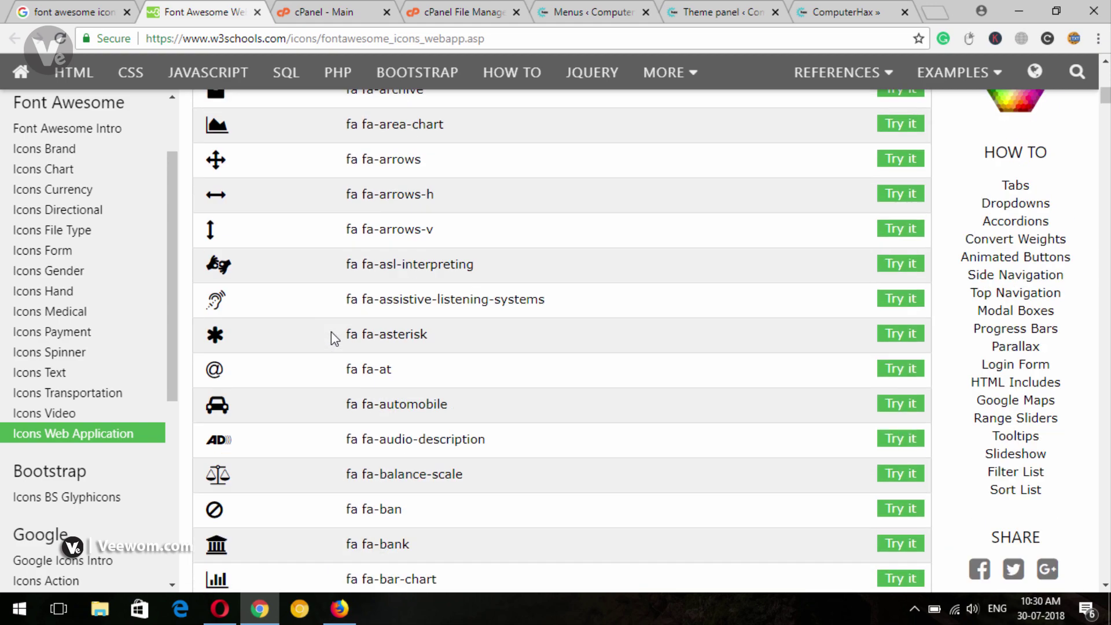
{"action": "scroll", "coordinate": [334, 346], "scroll_direction": "up", "scroll_amount": 1}
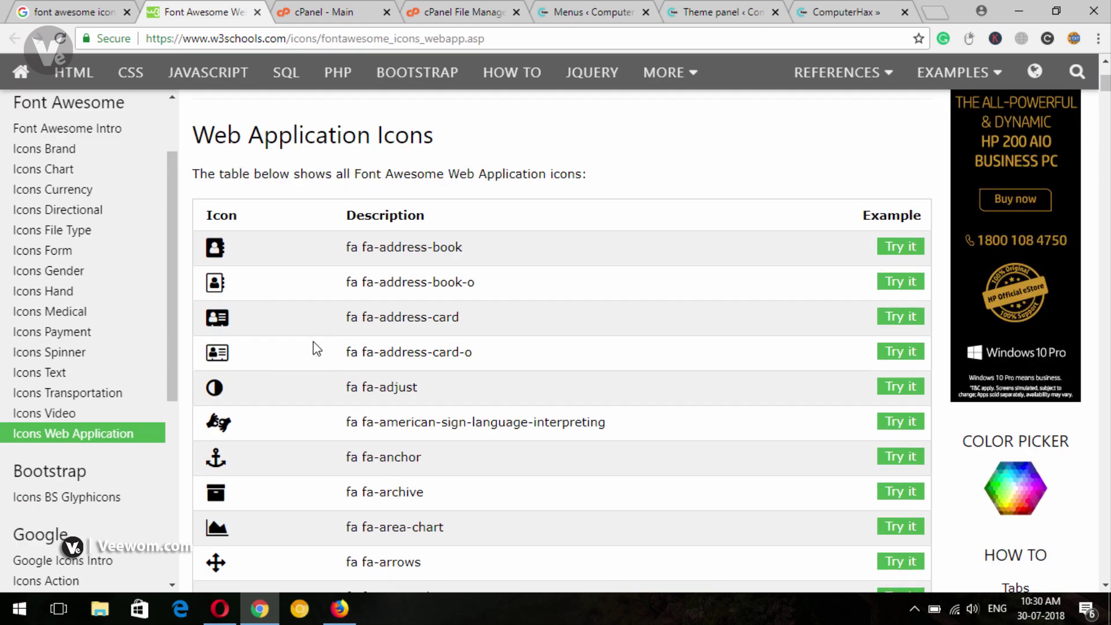
{"action": "scroll", "coordinate": [283, 269], "scroll_direction": "down", "scroll_amount": 1}
{"action": "scroll", "coordinate": [283, 269], "scroll_direction": "down", "scroll_amount": 17}
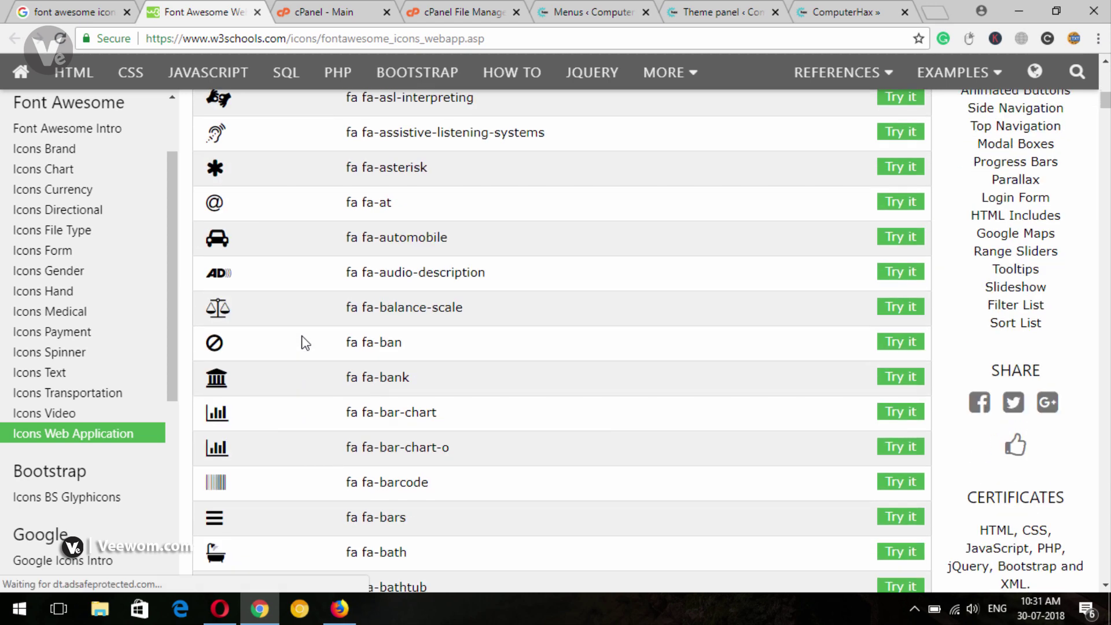
{"action": "scroll", "coordinate": [303, 340], "scroll_direction": "down", "scroll_amount": 18}
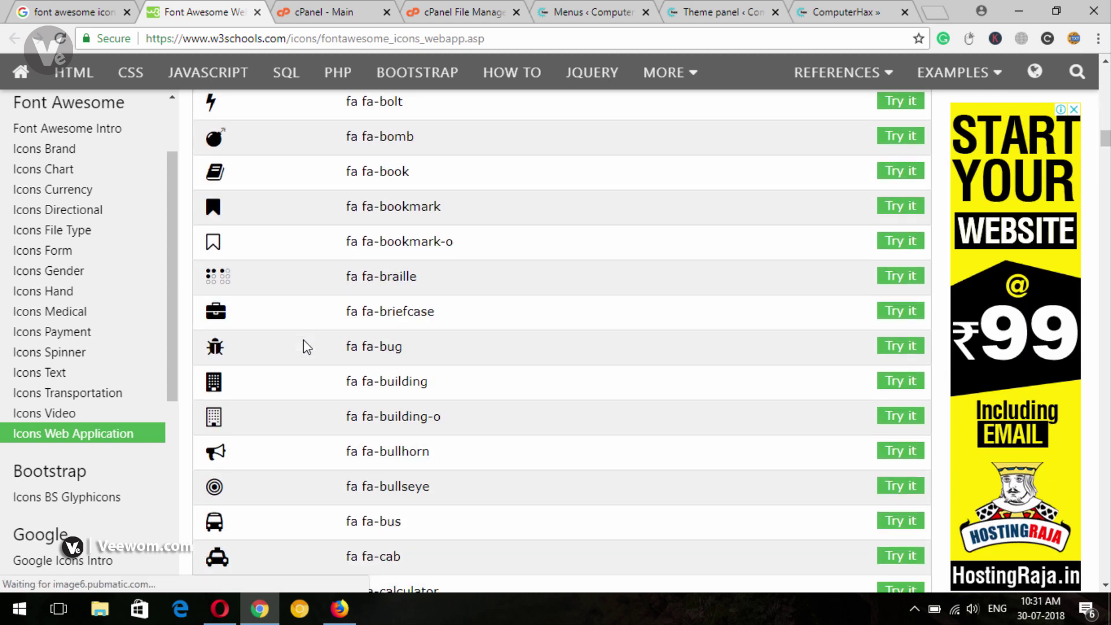
{"action": "scroll", "coordinate": [303, 339], "scroll_direction": "down", "scroll_amount": 20}
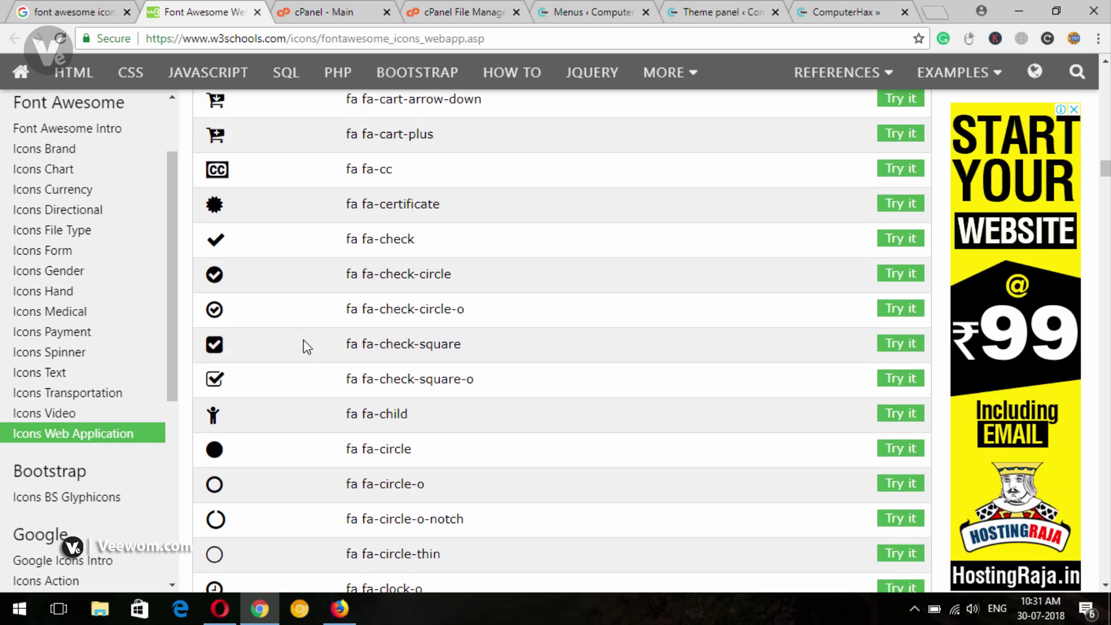
{"action": "scroll", "coordinate": [303, 340], "scroll_direction": "down", "scroll_amount": 10}
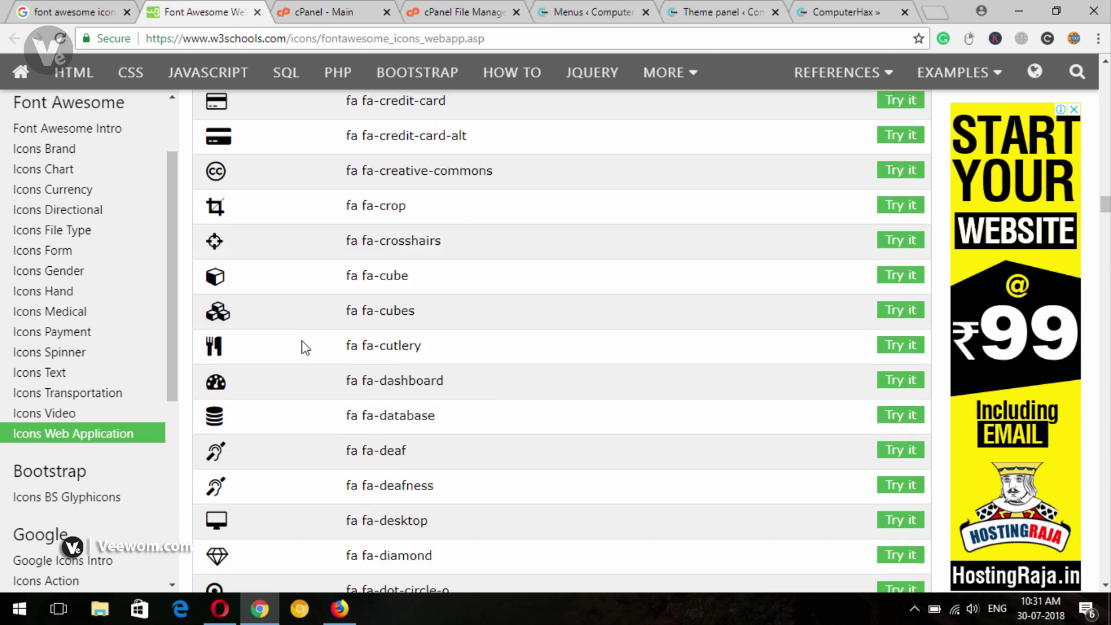
{"action": "scroll", "coordinate": [301, 342], "scroll_direction": "down", "scroll_amount": 7}
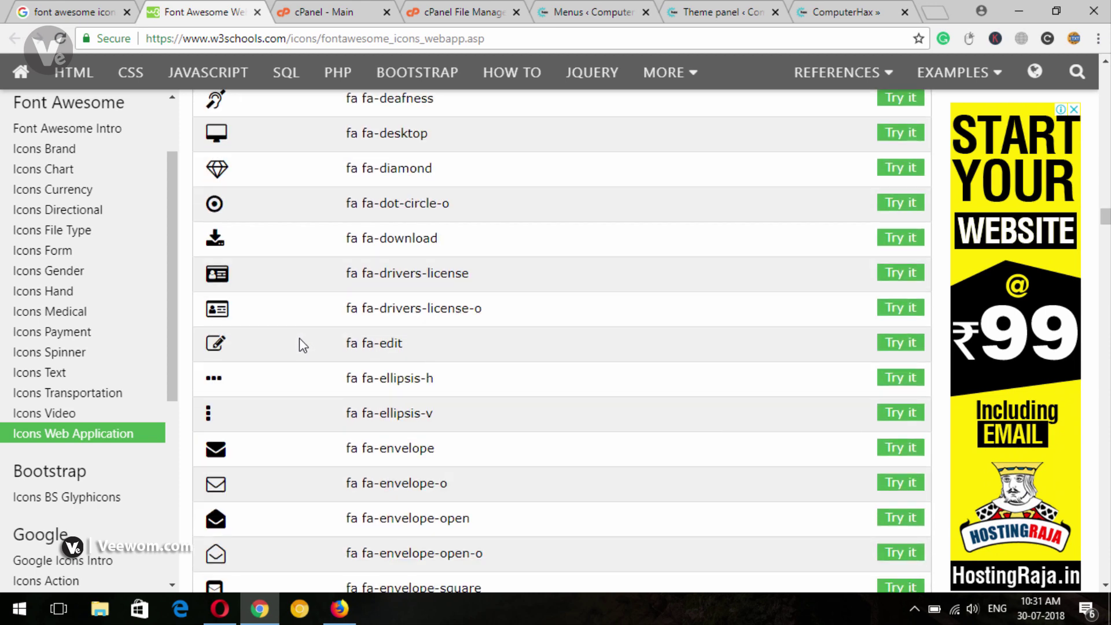
{"action": "scroll", "coordinate": [300, 338], "scroll_direction": "down", "scroll_amount": 12}
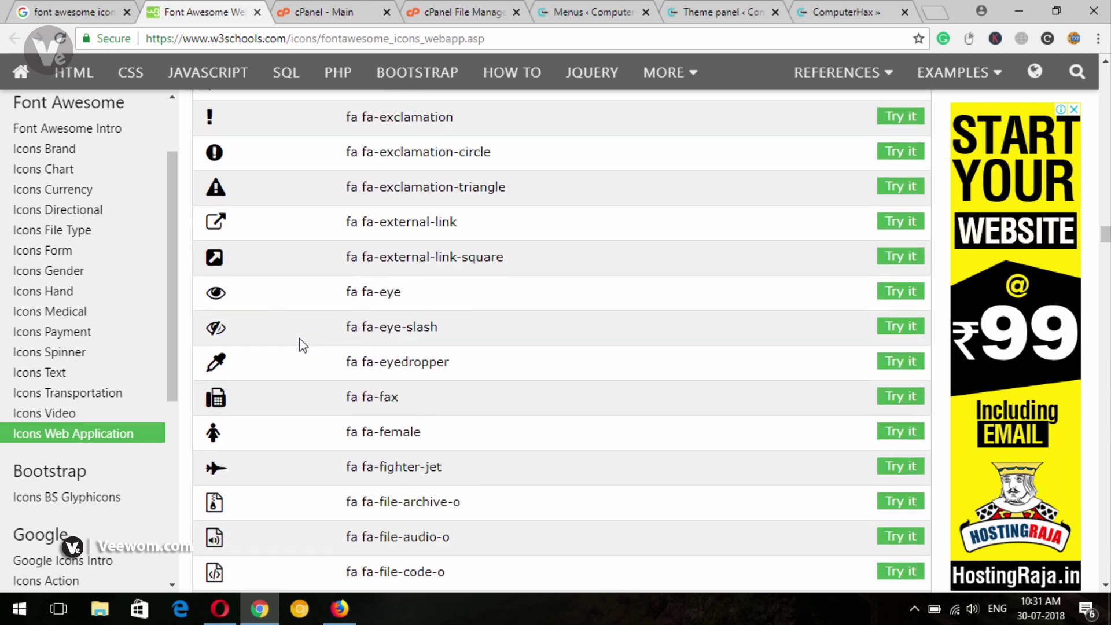
{"action": "scroll", "coordinate": [300, 340], "scroll_direction": "down", "scroll_amount": 20}
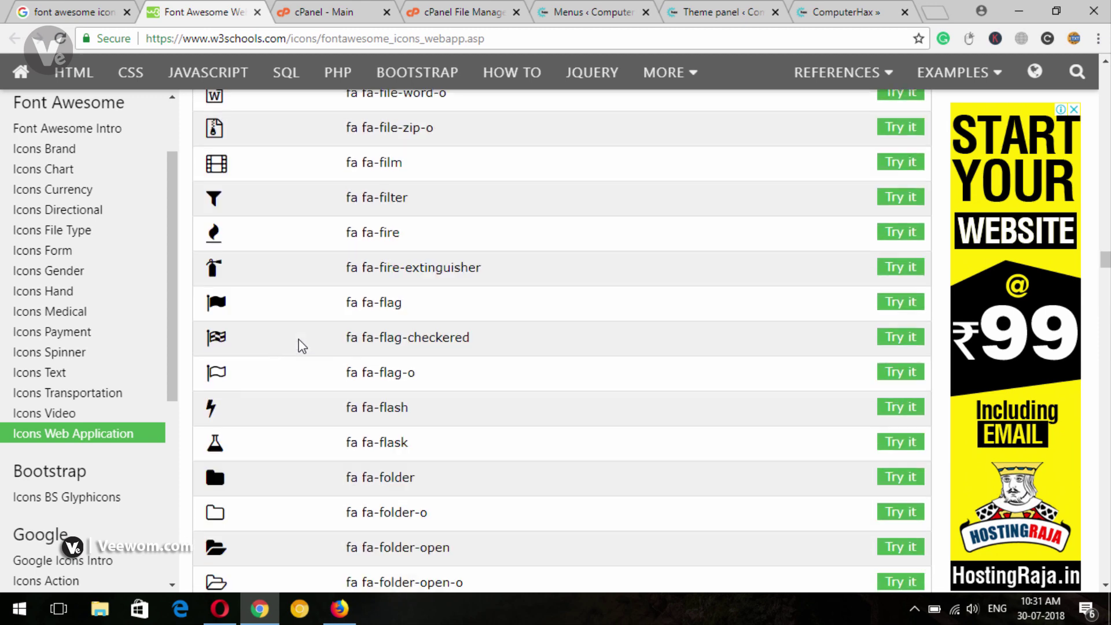
{"action": "scroll", "coordinate": [302, 347], "scroll_direction": "down", "scroll_amount": 20}
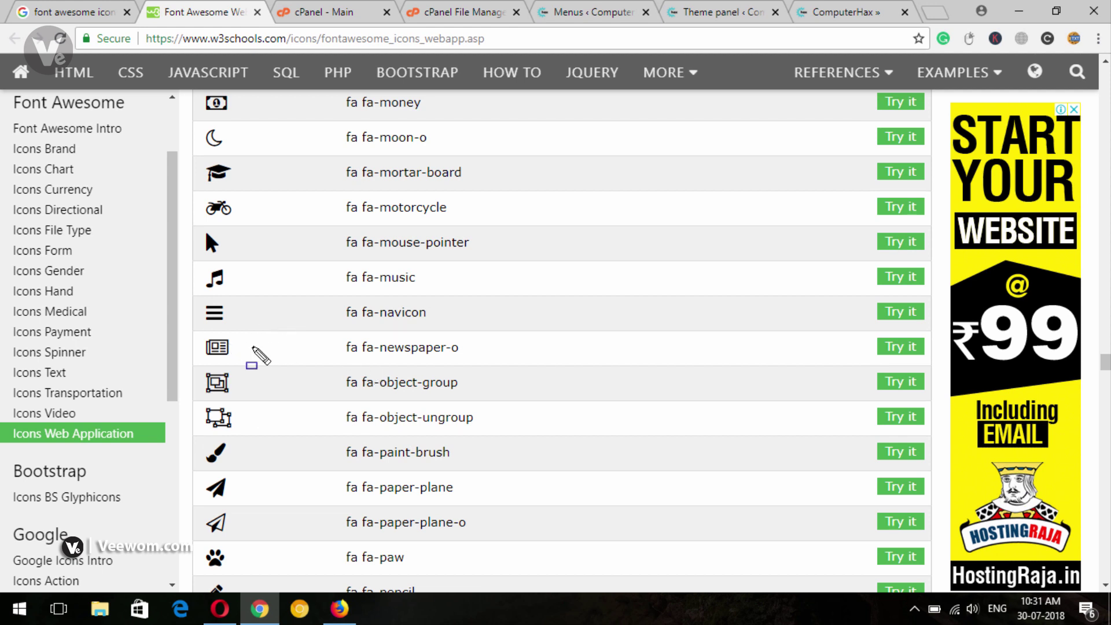
Copy the class name fa-newspaper-o from the W3Schools list, set it as the News item's CSS class, and collapse the item.
{"action": "mouse_move", "coordinate": [177, 325]}
{"action": "left_mouse_down"}
{"action": "mouse_move", "coordinate": [459, 388]}
{"action": "mouse_move", "coordinate": [489, 382]}
{"action": "left_mouse_up"}
{"action": "left_click_drag", "start_coordinate": [362, 347], "coordinate": [459, 348]}
{"action": "key", "text": "ctrl+c"}
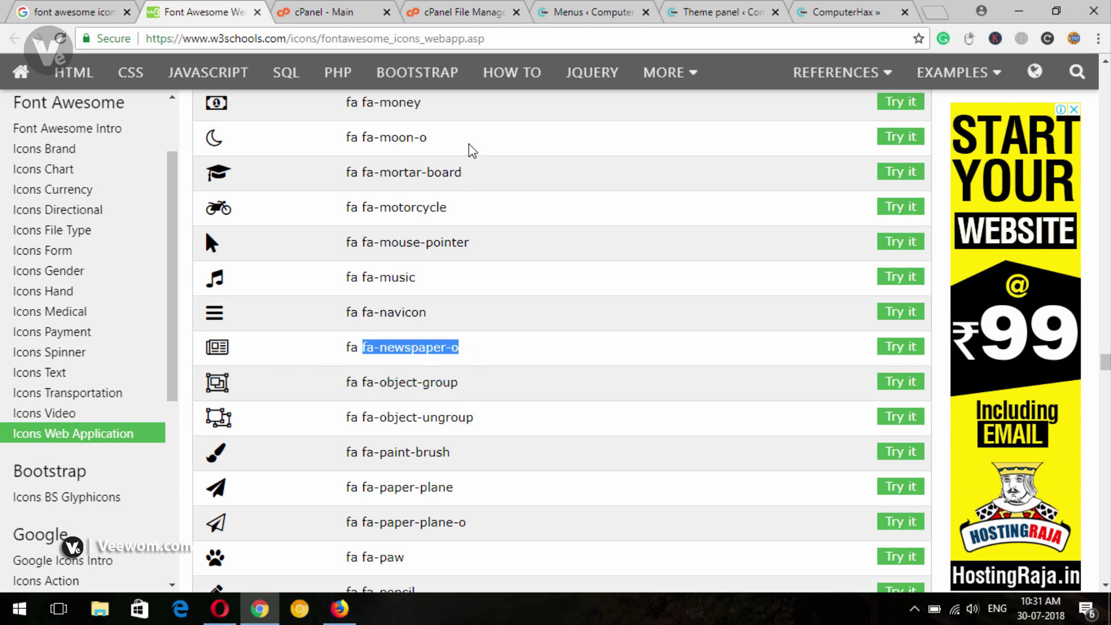
{"action": "left_click", "coordinate": [567, 8]}
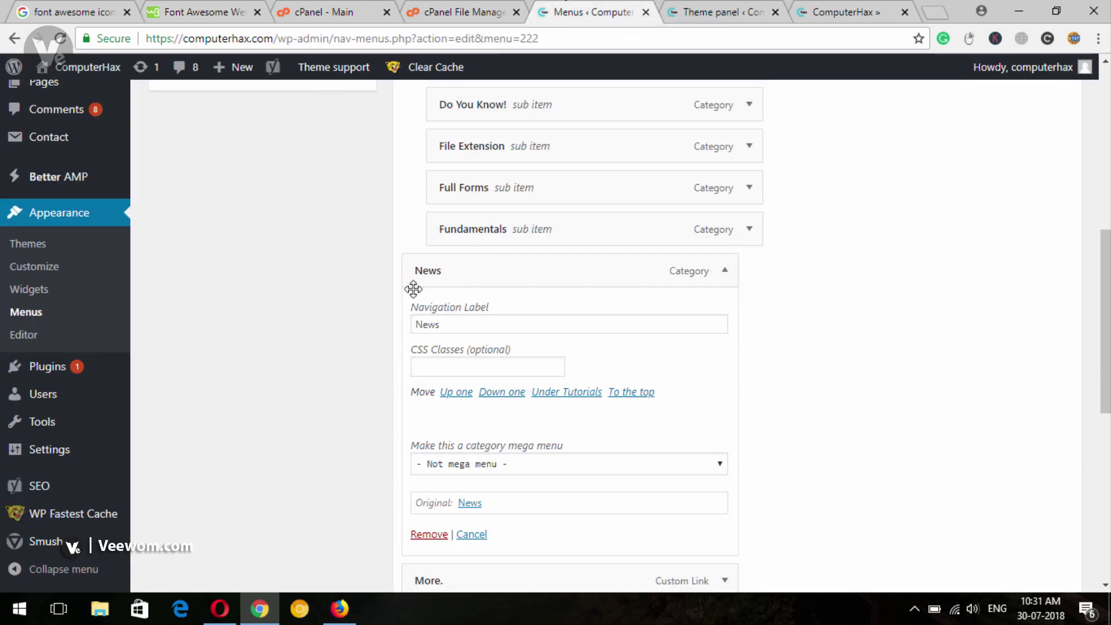
{"action": "left_click", "coordinate": [445, 360]}
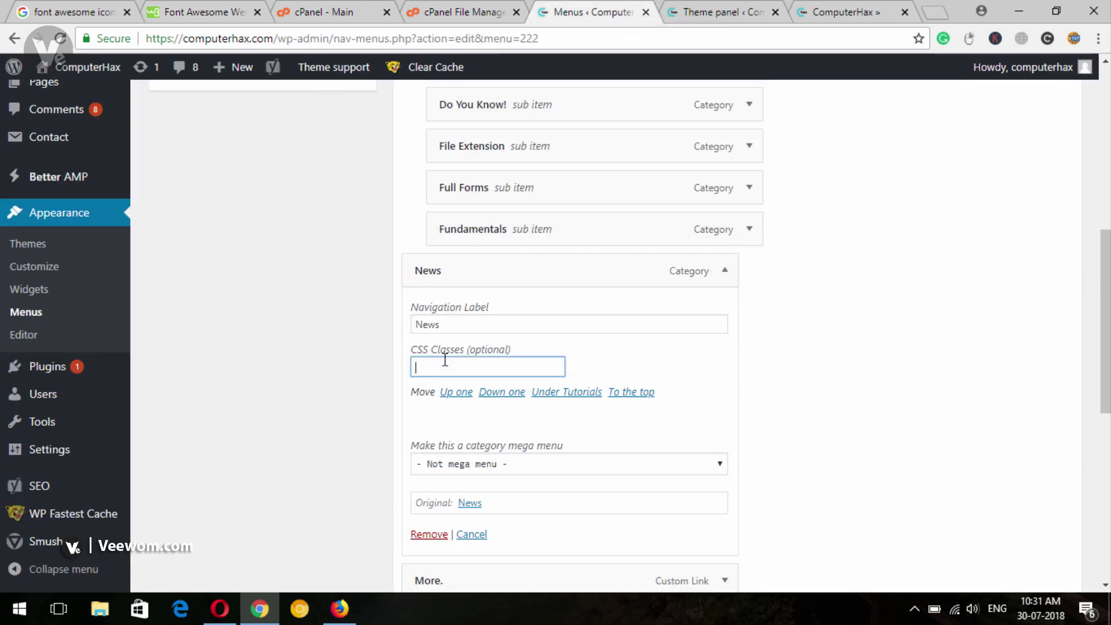
{"action": "key", "text": "ctrl+v"}
{"action": "left_click", "coordinate": [724, 276]}
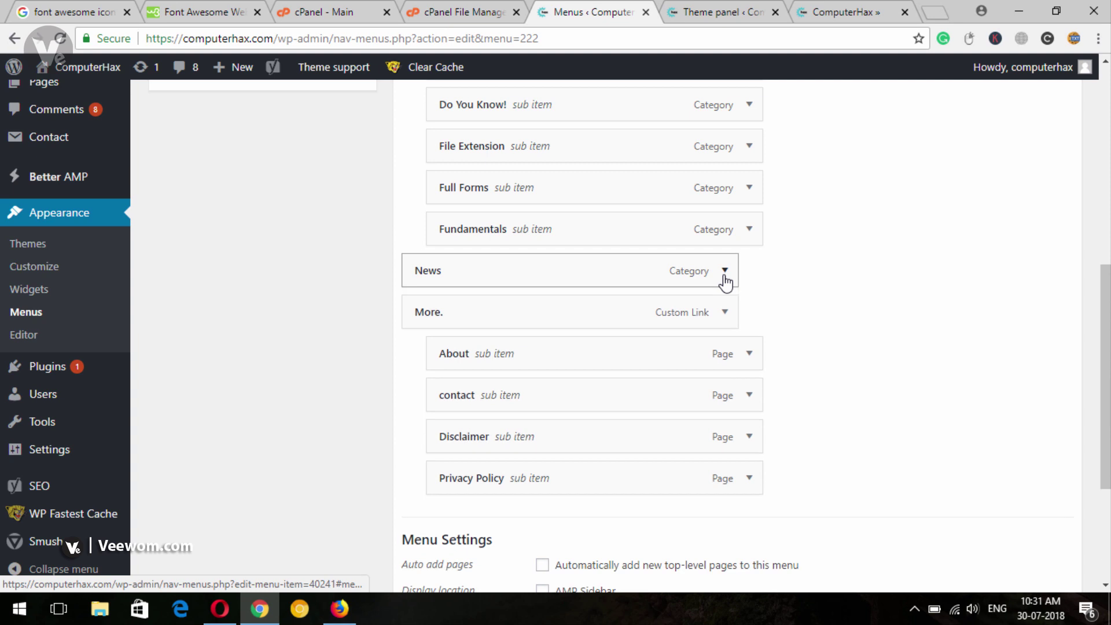
Set the CSS class of the More. item to fa-th, collapse the item, and save the menu.
{"action": "left_click", "coordinate": [725, 313]}
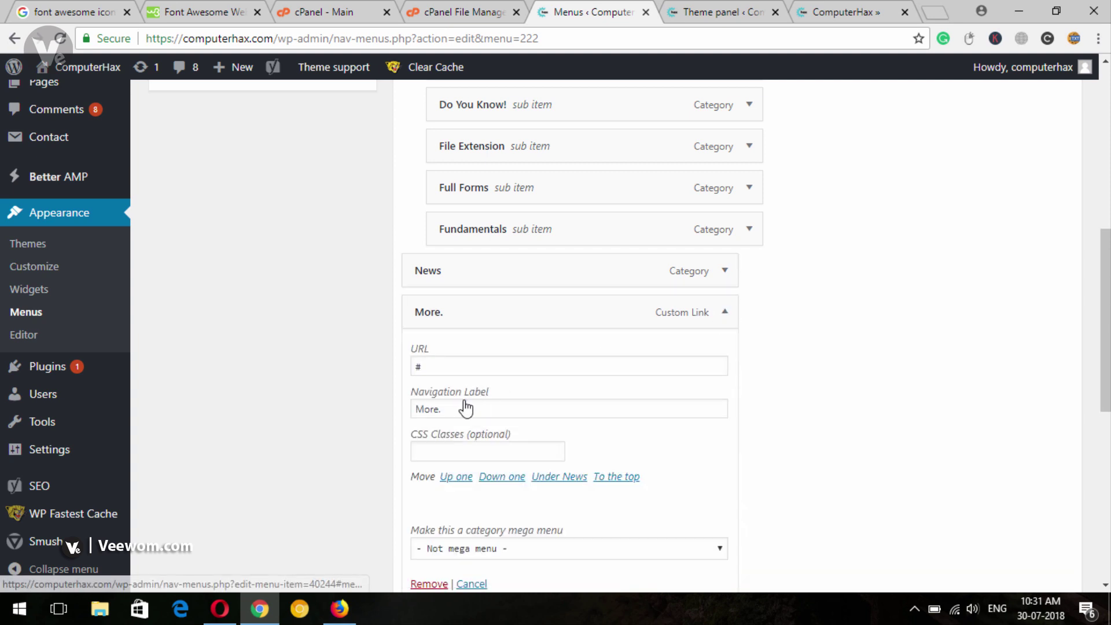
{"action": "left_click", "coordinate": [441, 450]}
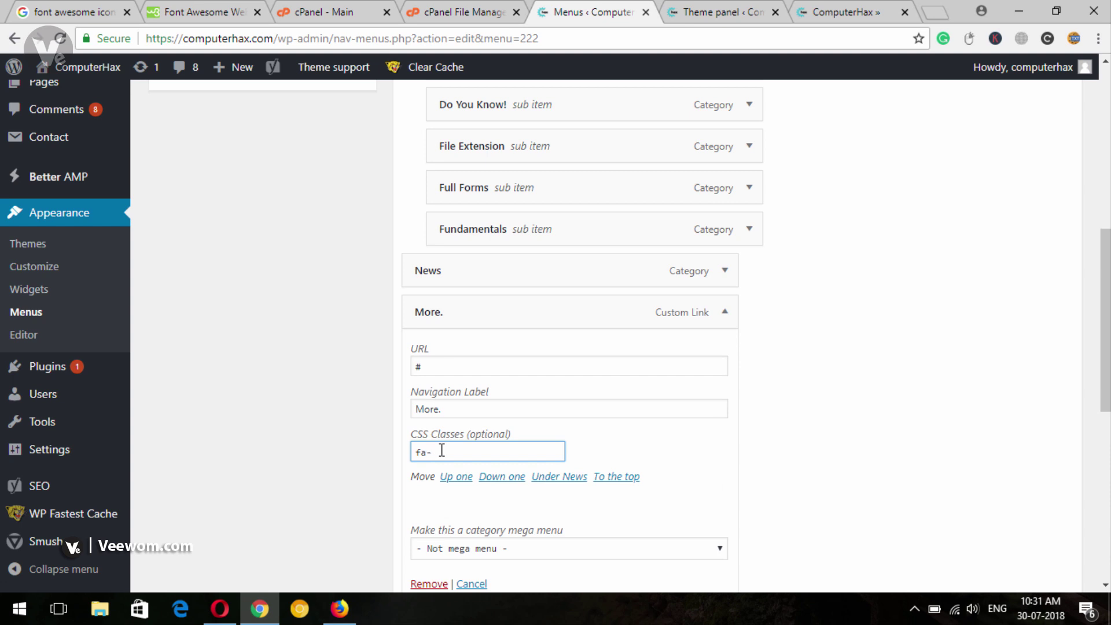
{"action": "type", "text": "fa-th"}
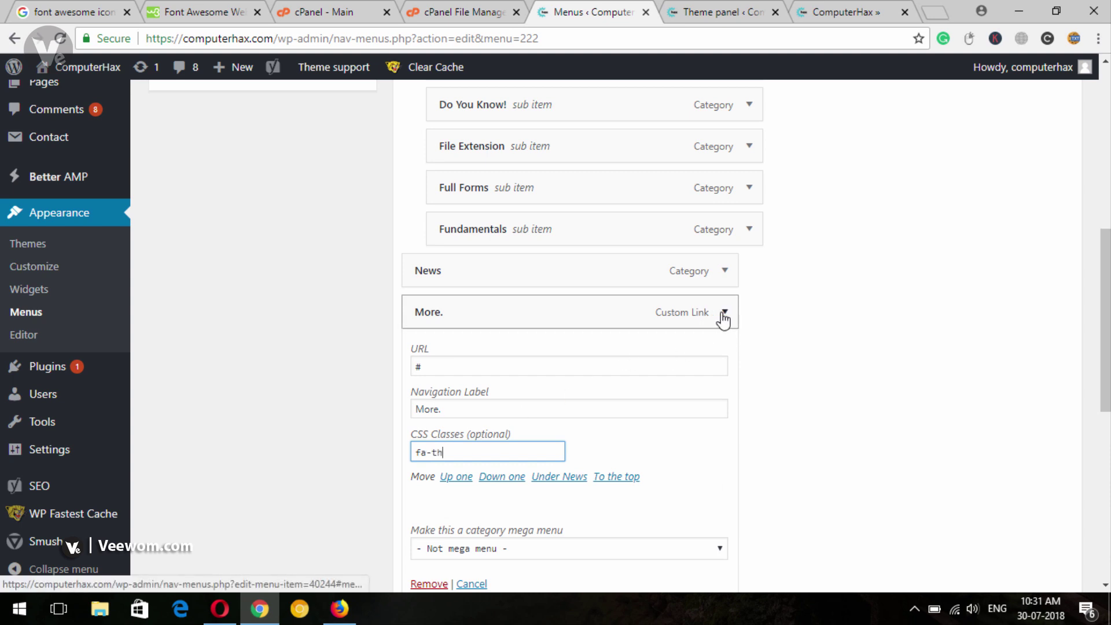
{"action": "left_click", "coordinate": [725, 313]}
{"action": "scroll", "coordinate": [752, 405], "scroll_direction": "down", "scroll_amount": 4}
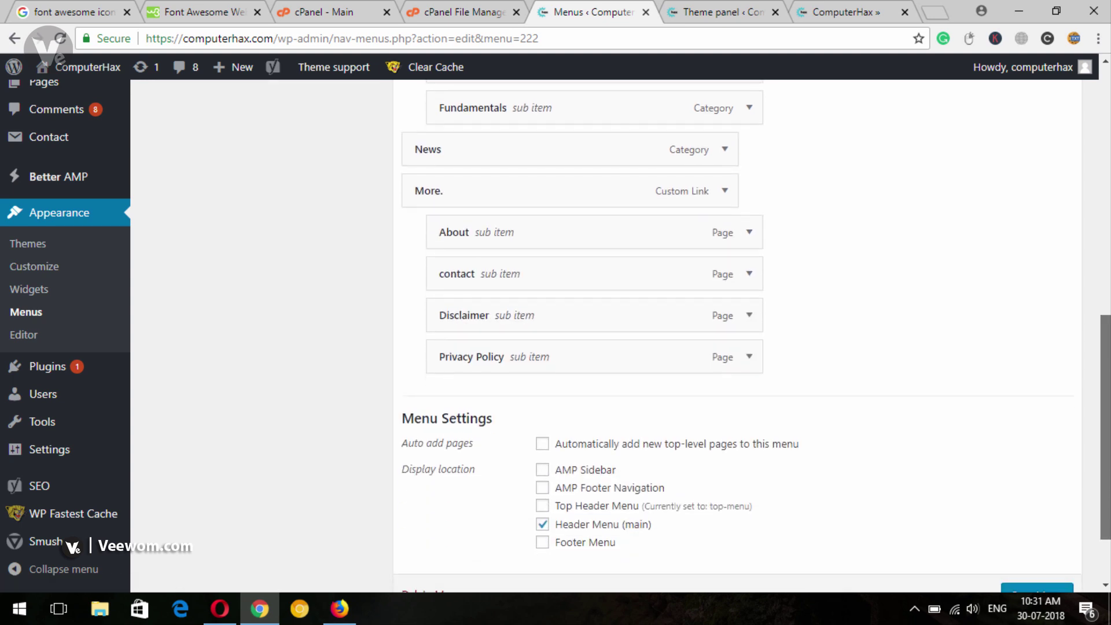
{"action": "left_click", "coordinate": [1035, 515]}
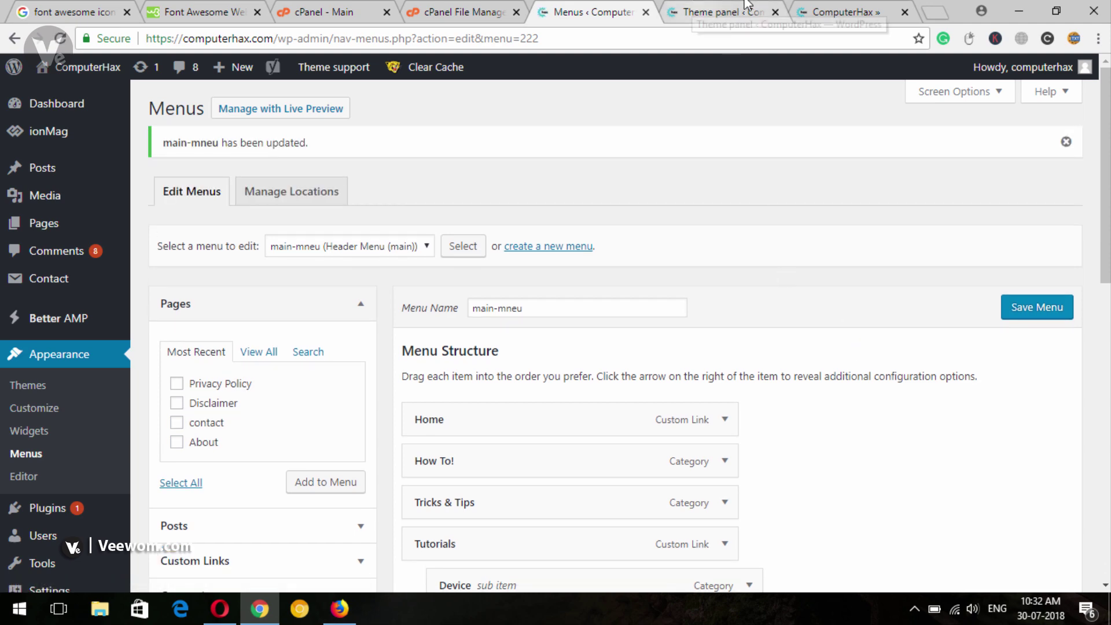
Reload the ComputerHax homepage to check the main menu icons, and close the Menus page tab.
{"action": "left_click", "coordinate": [851, 9]}
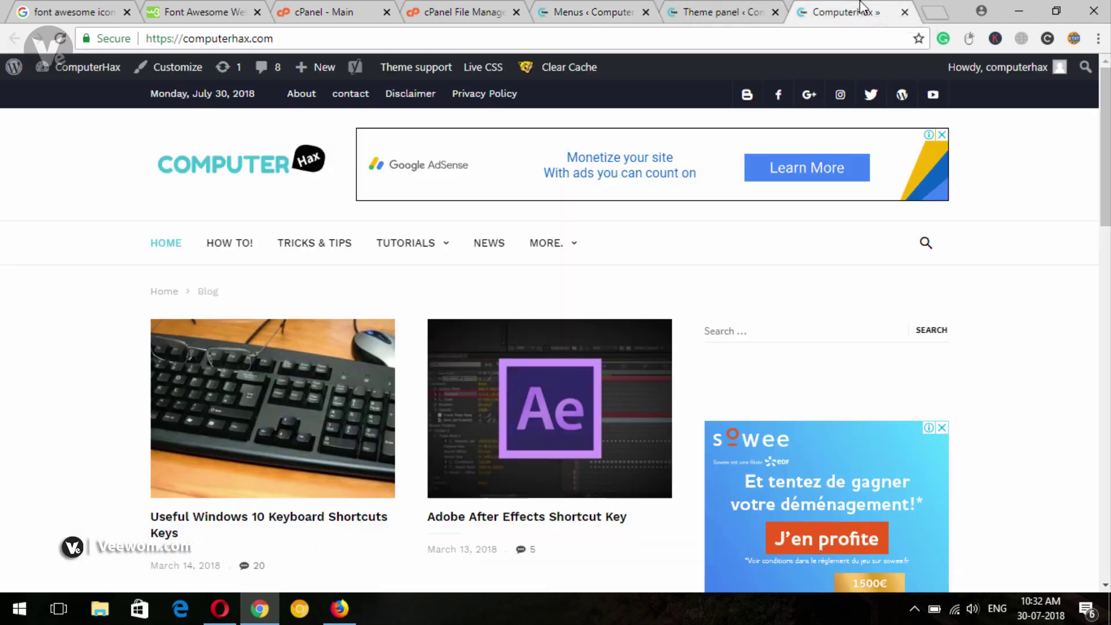
{"action": "left_click", "coordinate": [61, 38]}
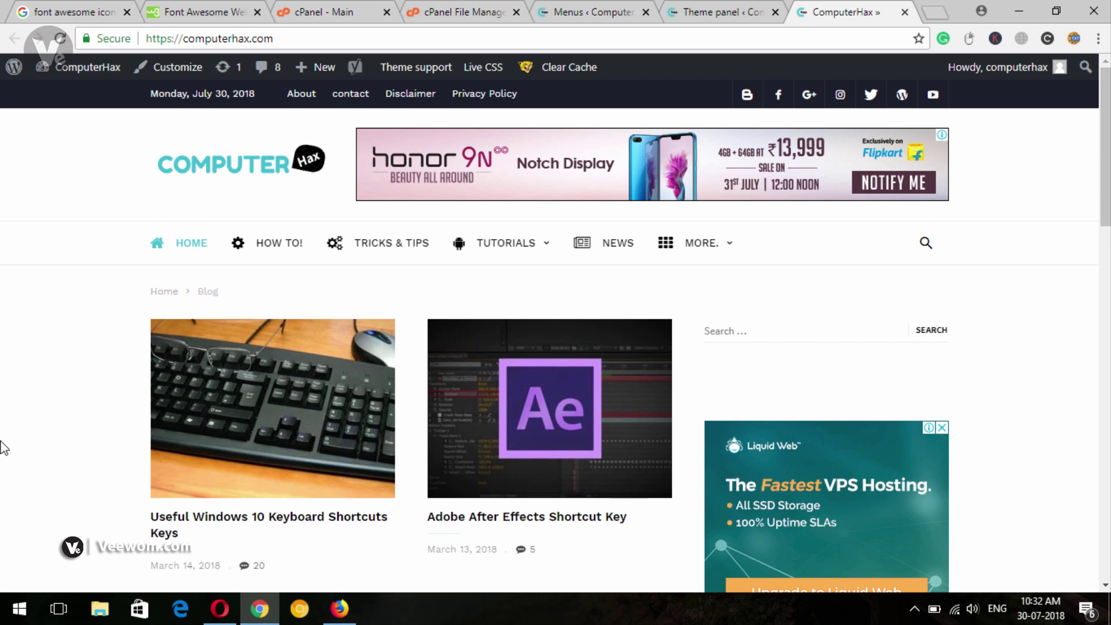
{"action": "left_click", "coordinate": [596, 12]}
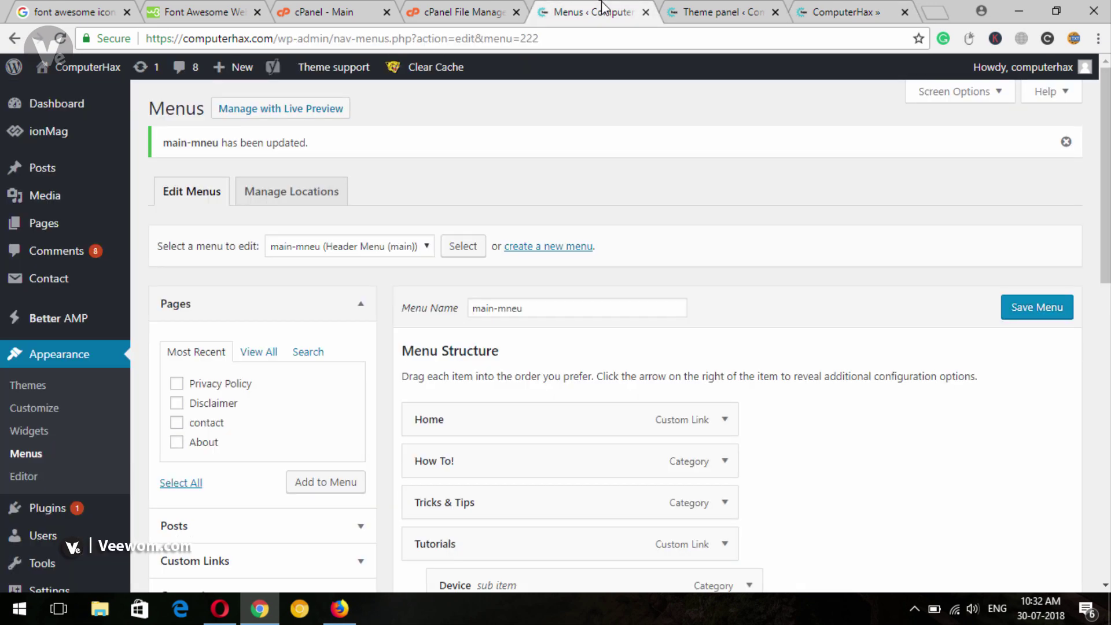
{"action": "left_click", "coordinate": [646, 12]}
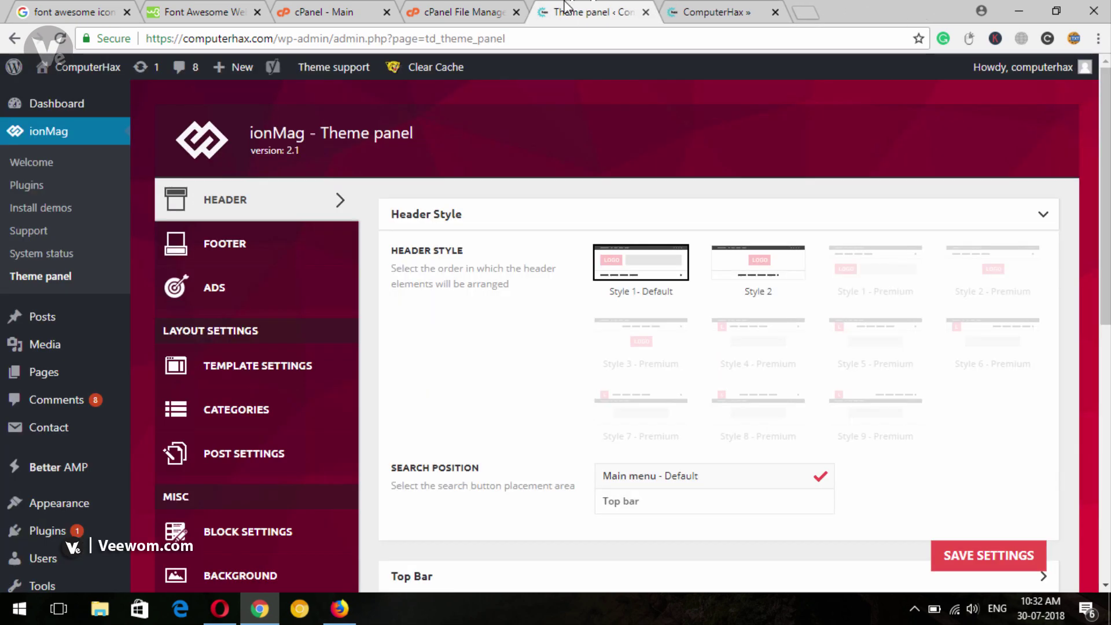
Compare the Header Style and Search Position options in the ionMag theme panel with the header on the ComputerHax homepage.
{"action": "left_click", "coordinate": [694, 12]}
{"action": "left_click", "coordinate": [593, 12]}
{"action": "left_click", "coordinate": [787, 12]}
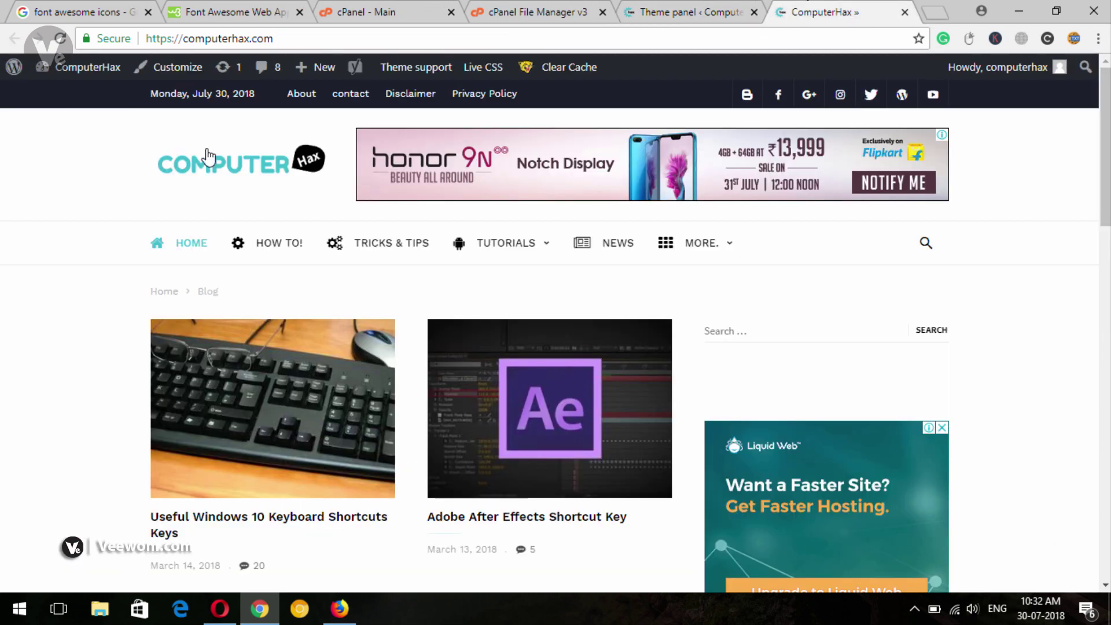
{"action": "left_click", "coordinate": [691, 11]}
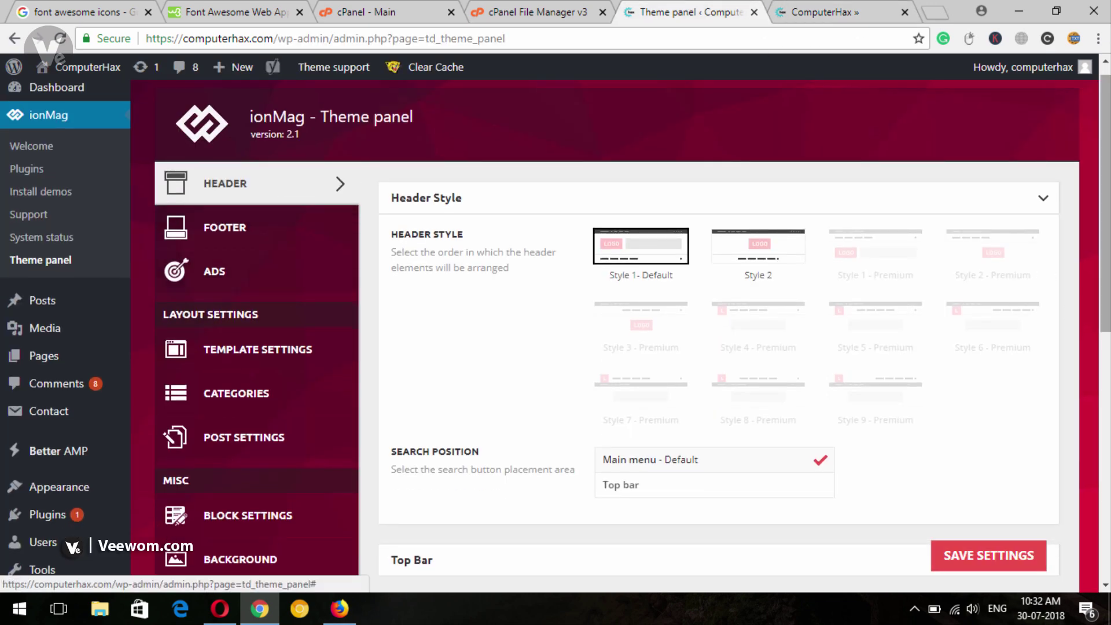
{"action": "scroll", "coordinate": [548, 294], "scroll_direction": "down", "scroll_amount": 1}
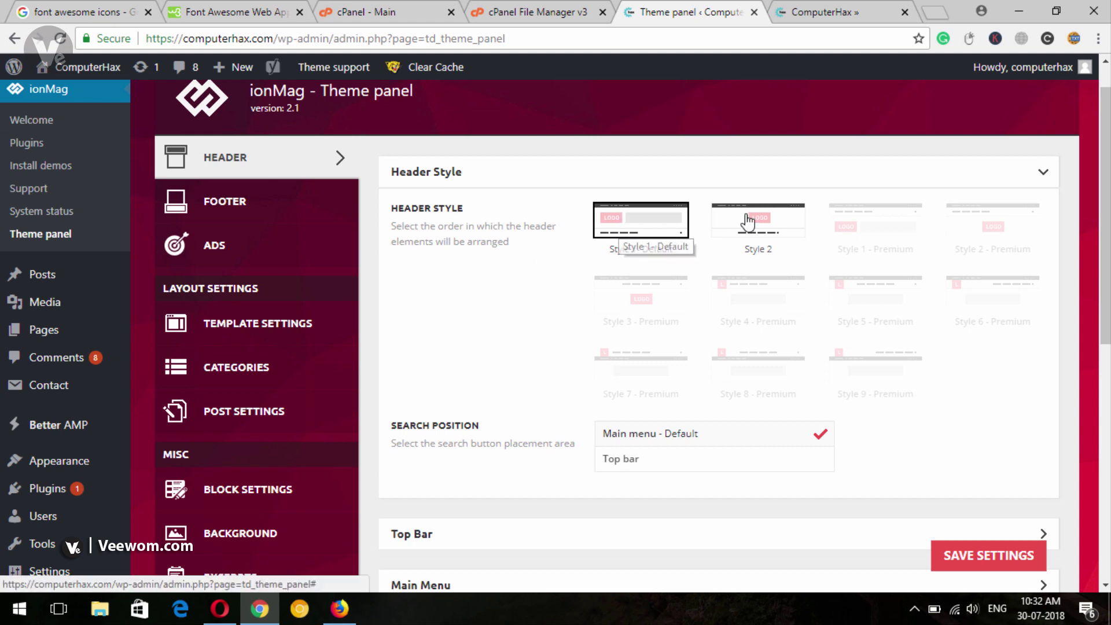
{"action": "left_click", "coordinate": [823, 18]}
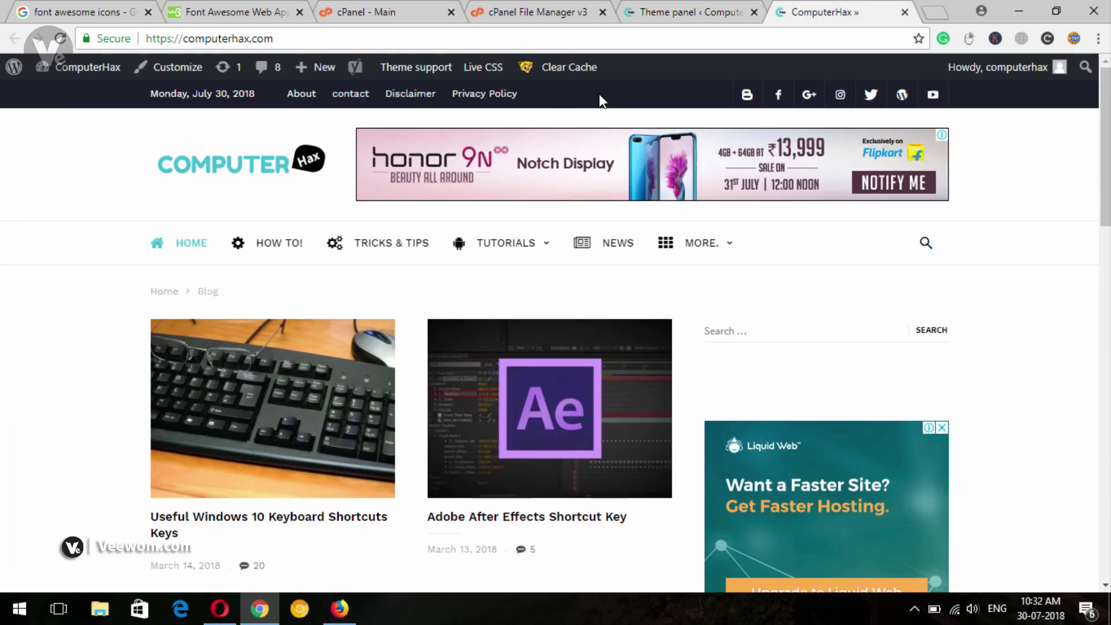
{"action": "left_click", "coordinate": [717, 5]}
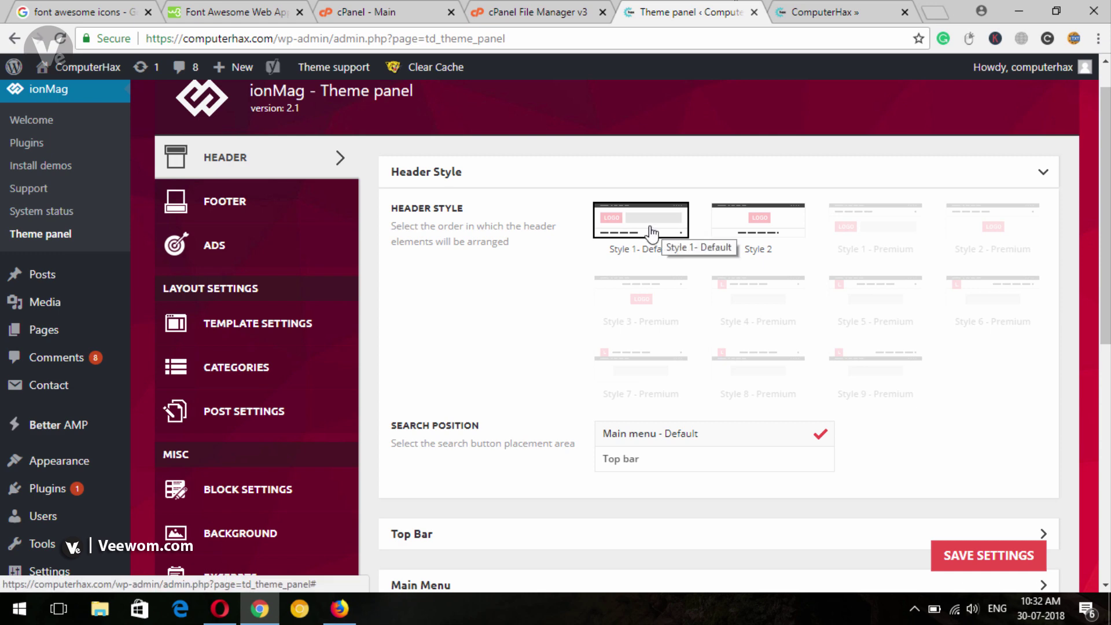
{"action": "scroll", "coordinate": [491, 254], "scroll_direction": "down", "scroll_amount": 5}
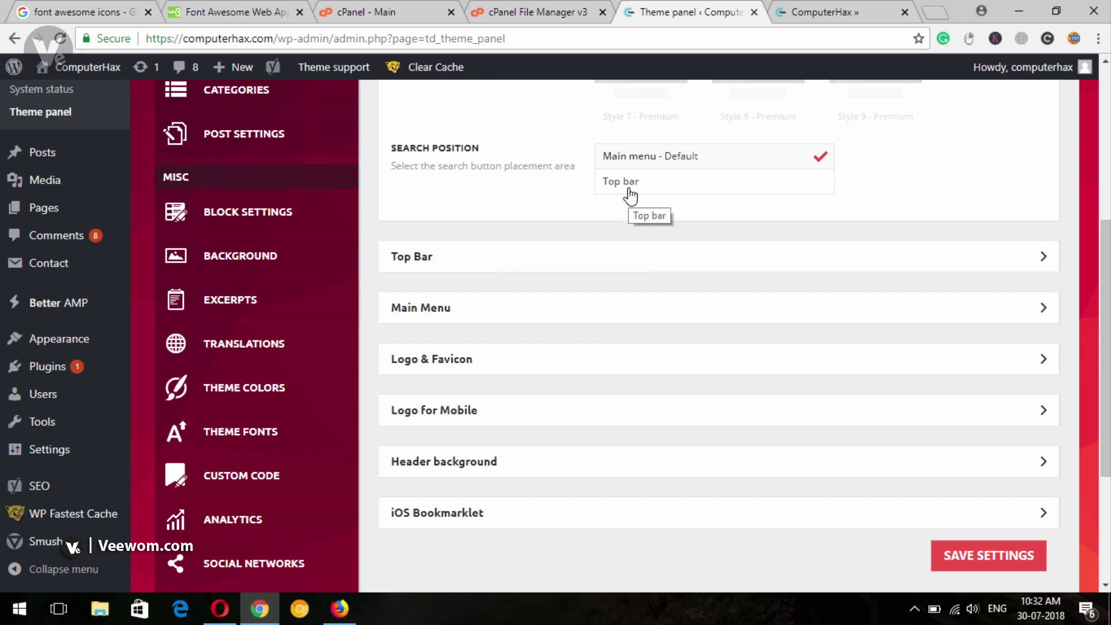
{"action": "left_click", "coordinate": [856, 13]}
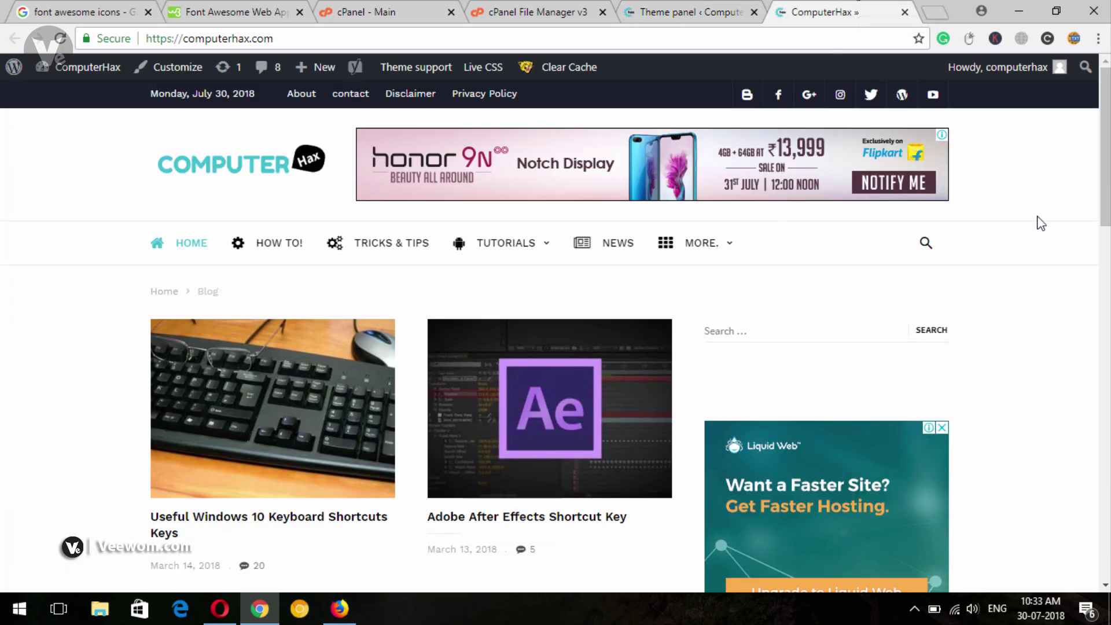
Try the search icon on the ComputerHax homepage, and expand the Top Bar settings in the theme panel.
{"action": "left_click", "coordinate": [925, 245]}
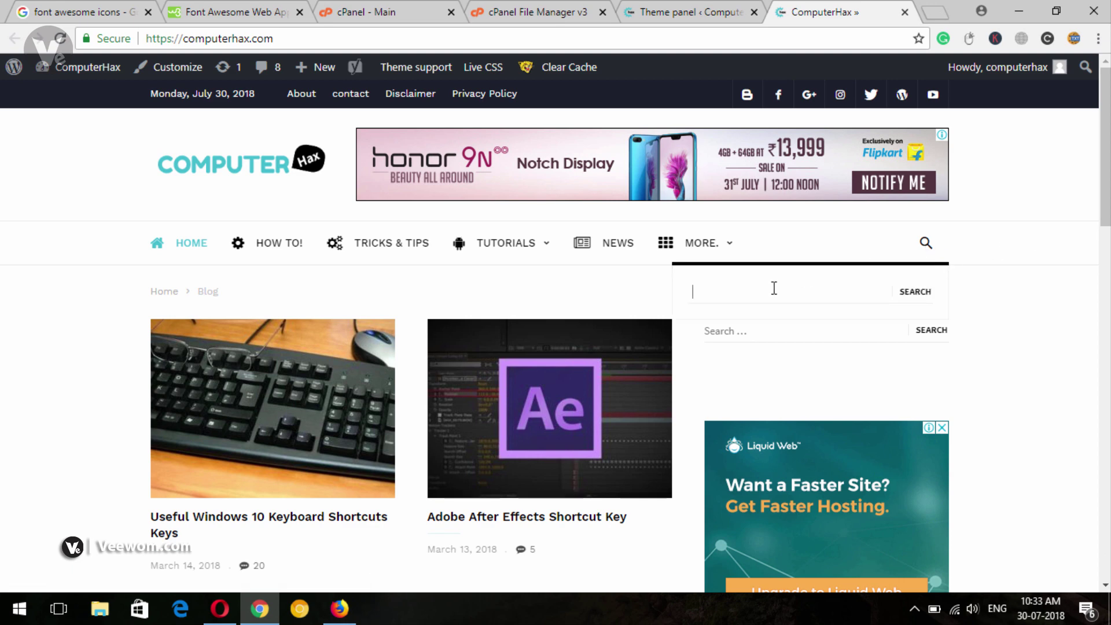
{"action": "left_click", "coordinate": [686, 7]}
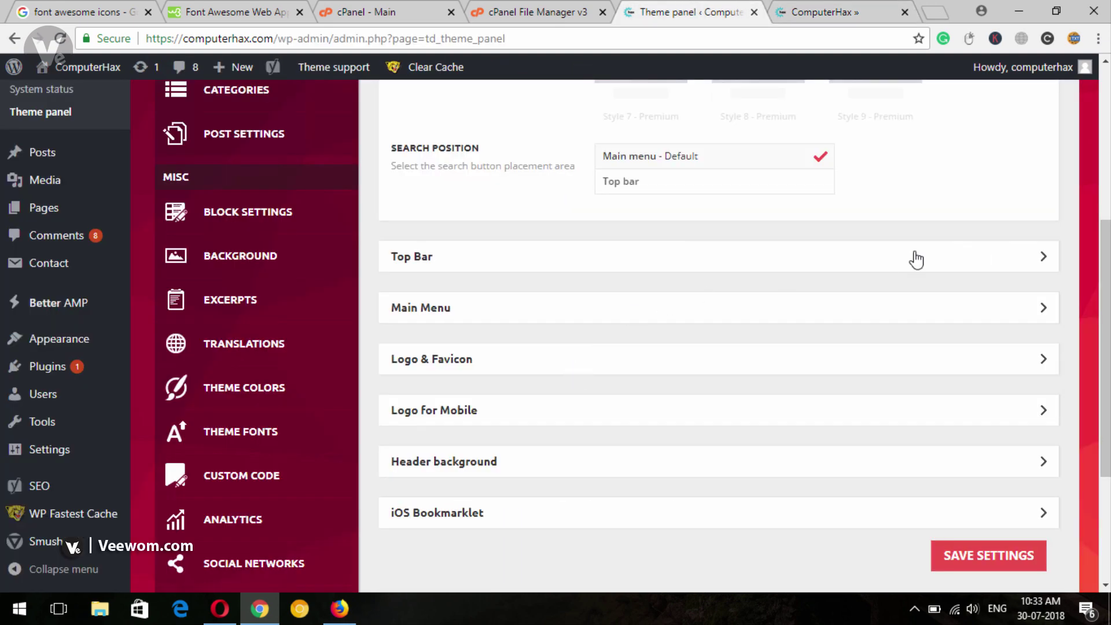
{"action": "left_click", "coordinate": [828, 264]}
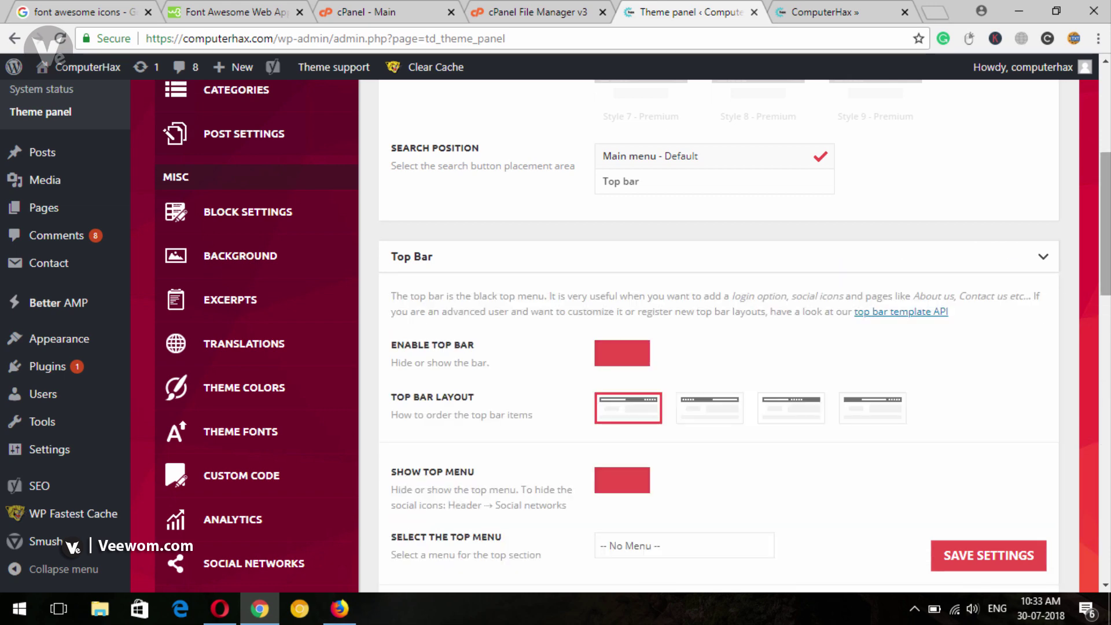
{"action": "scroll", "coordinate": [831, 259], "scroll_direction": "down", "scroll_amount": 4}
{"action": "scroll", "coordinate": [833, 255], "scroll_direction": "up", "scroll_amount": 1}
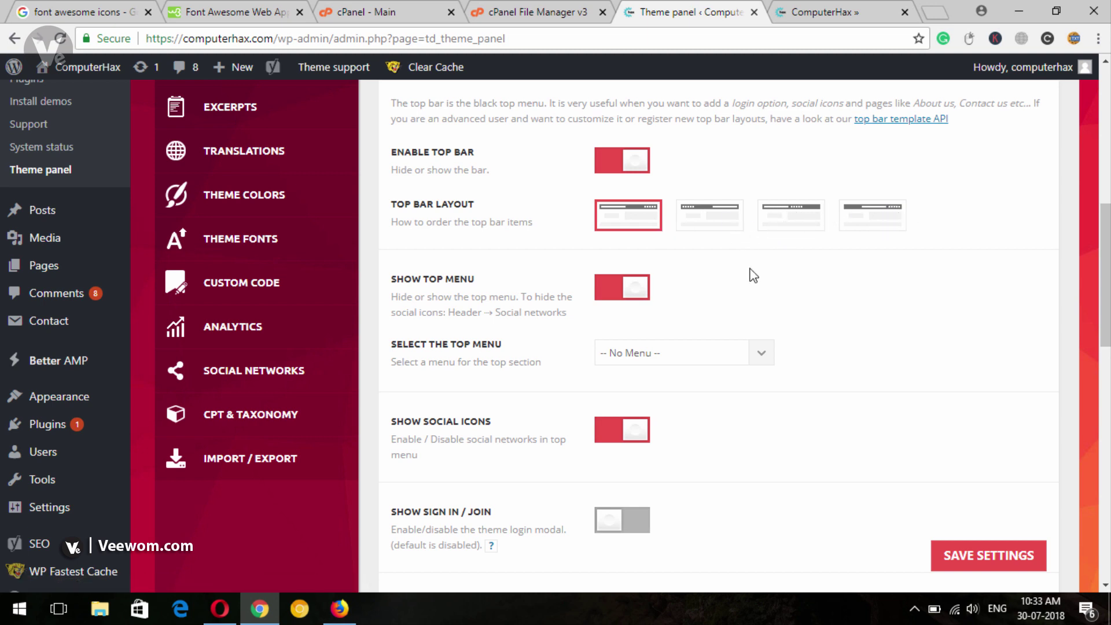
Set the Top Bar Layout to the second option, save the theme settings, and reload the ComputerHax homepage.
{"action": "left_click", "coordinate": [712, 220]}
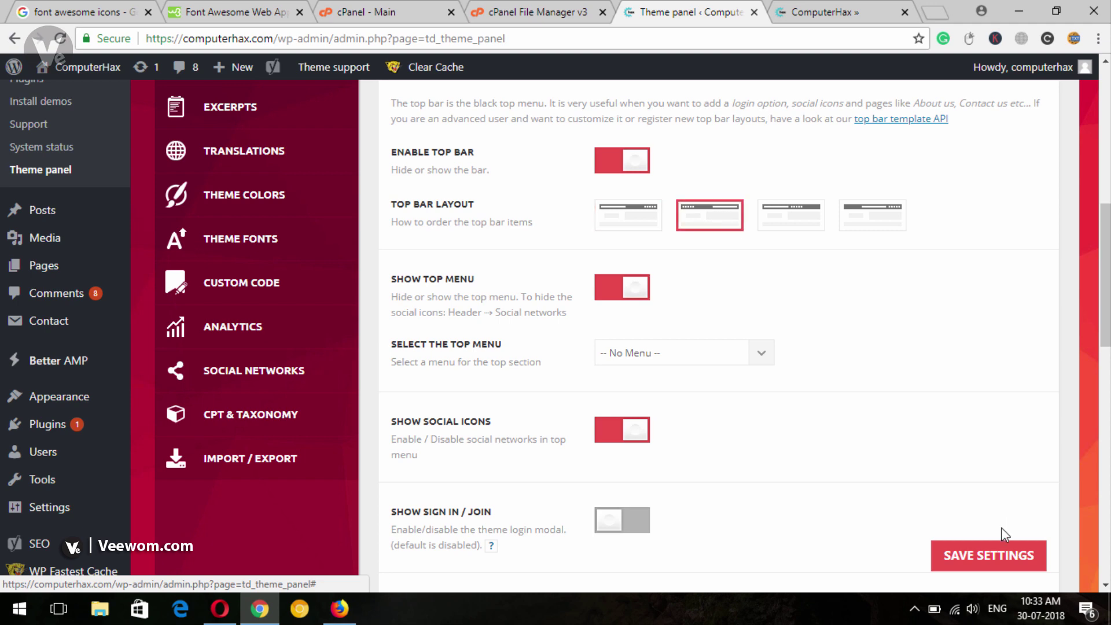
{"action": "left_click", "coordinate": [982, 556]}
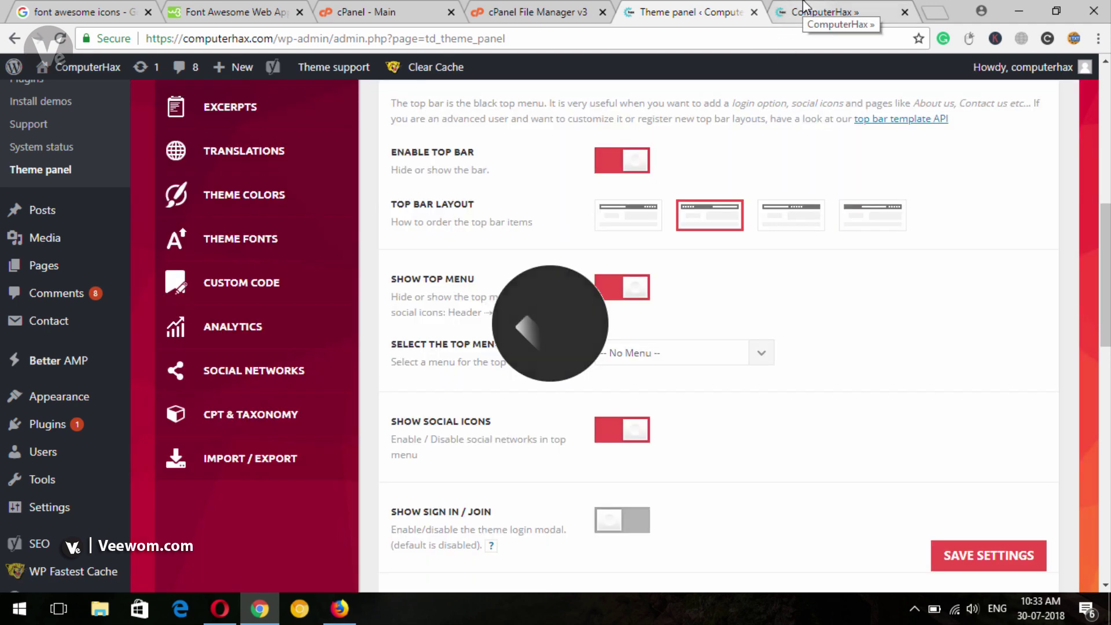
{"action": "left_click", "coordinate": [804, 6]}
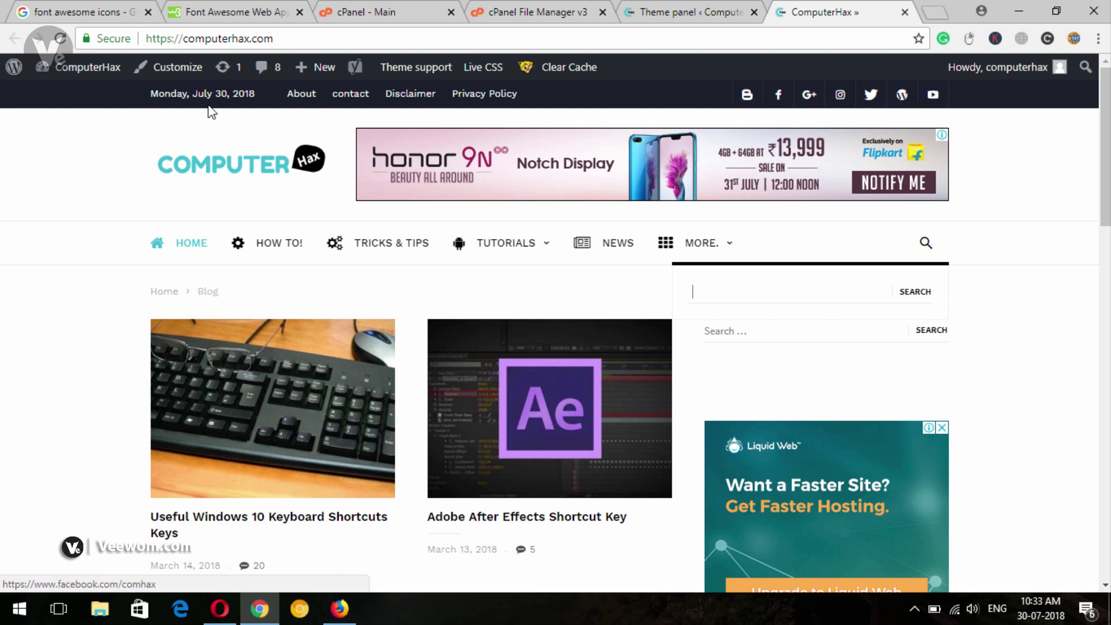
{"action": "left_click", "coordinate": [61, 39]}
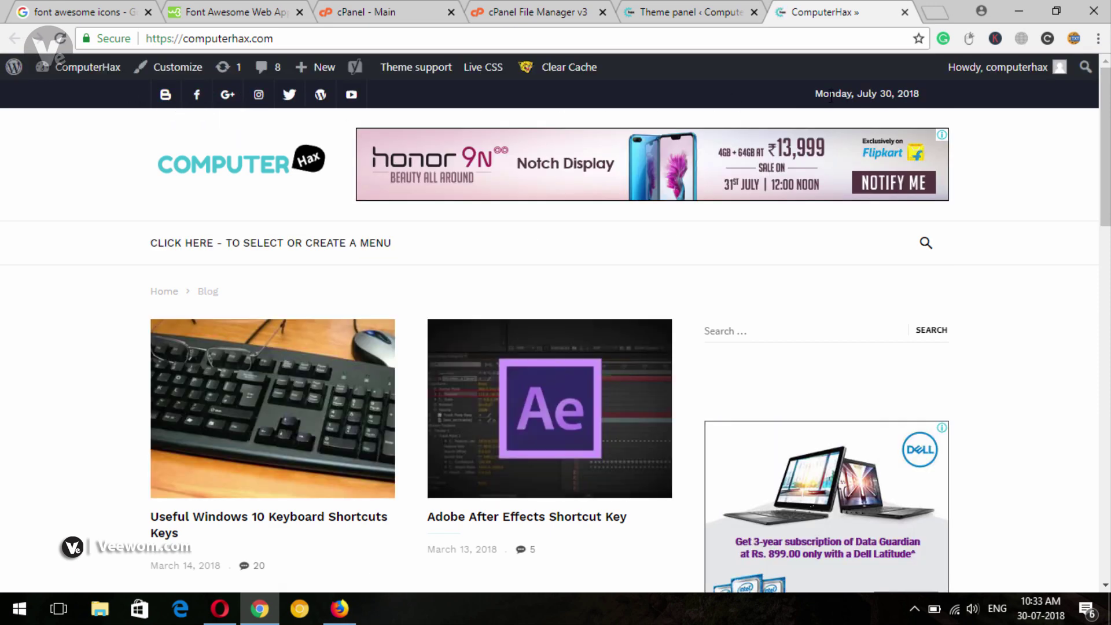
Set the Top Bar Layout back to the first option, save the theme settings, and reload the homepage.
{"action": "left_click", "coordinate": [718, 7]}
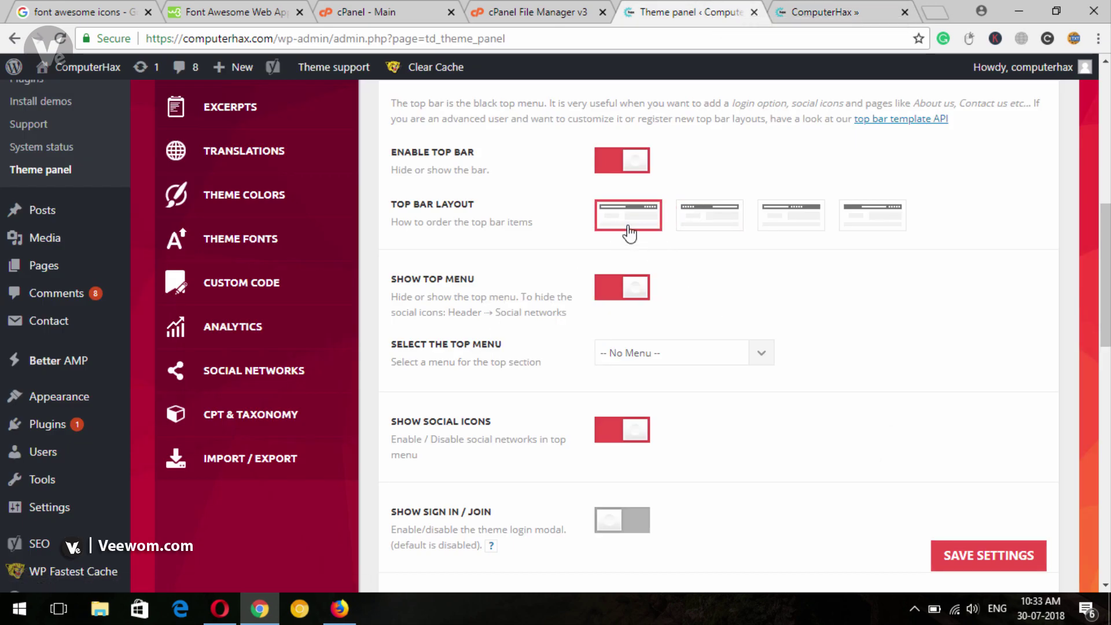
{"action": "left_click", "coordinate": [965, 557]}
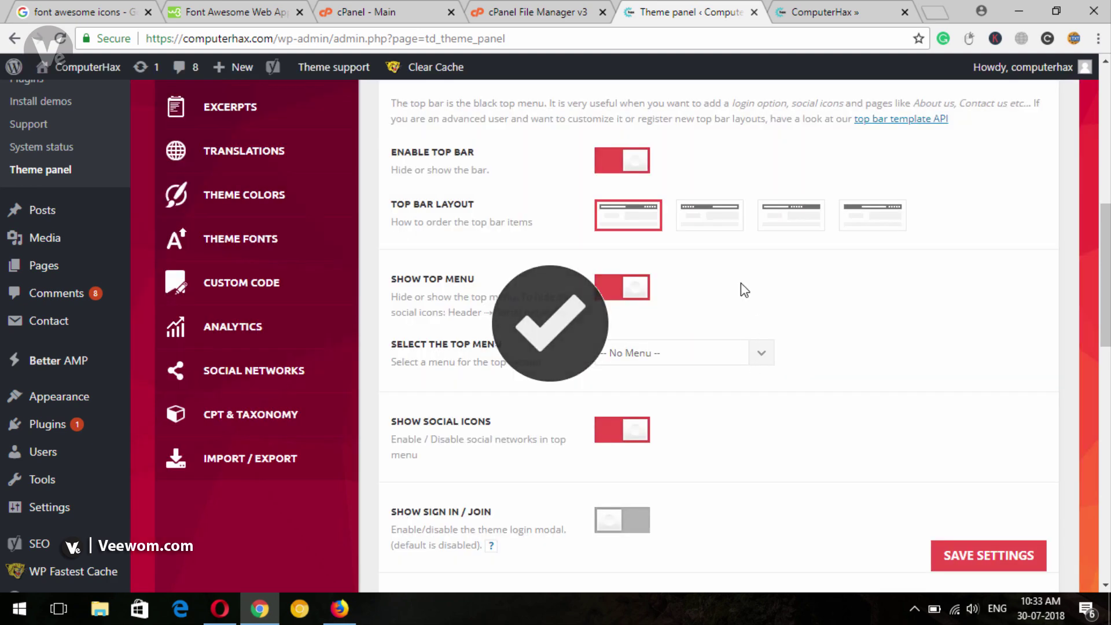
{"action": "left_click", "coordinate": [833, 11]}
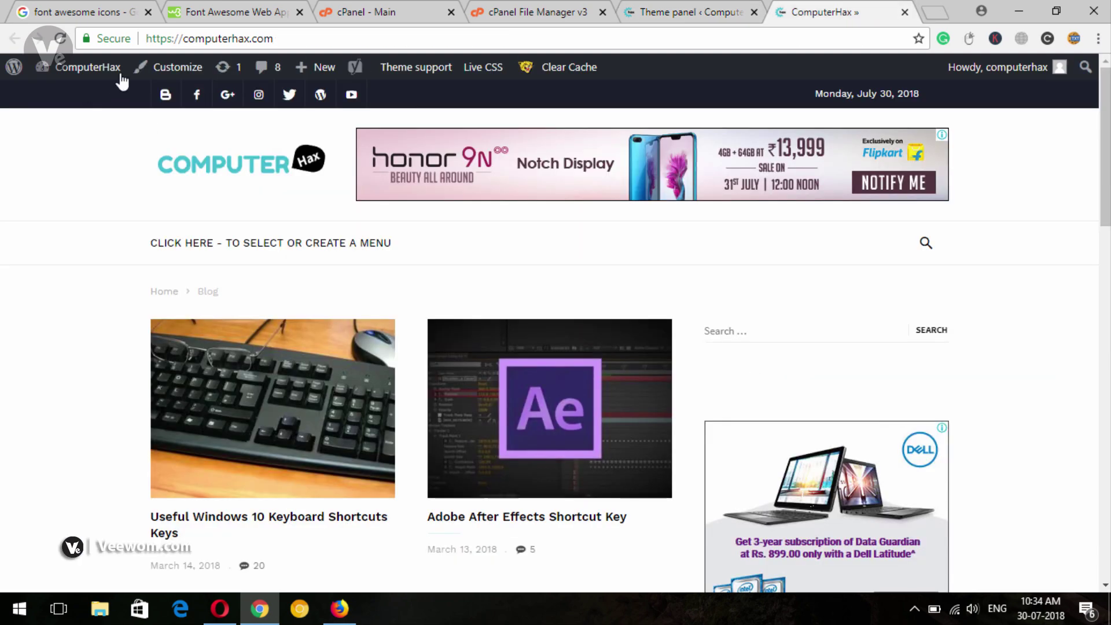
{"action": "left_click", "coordinate": [63, 39]}
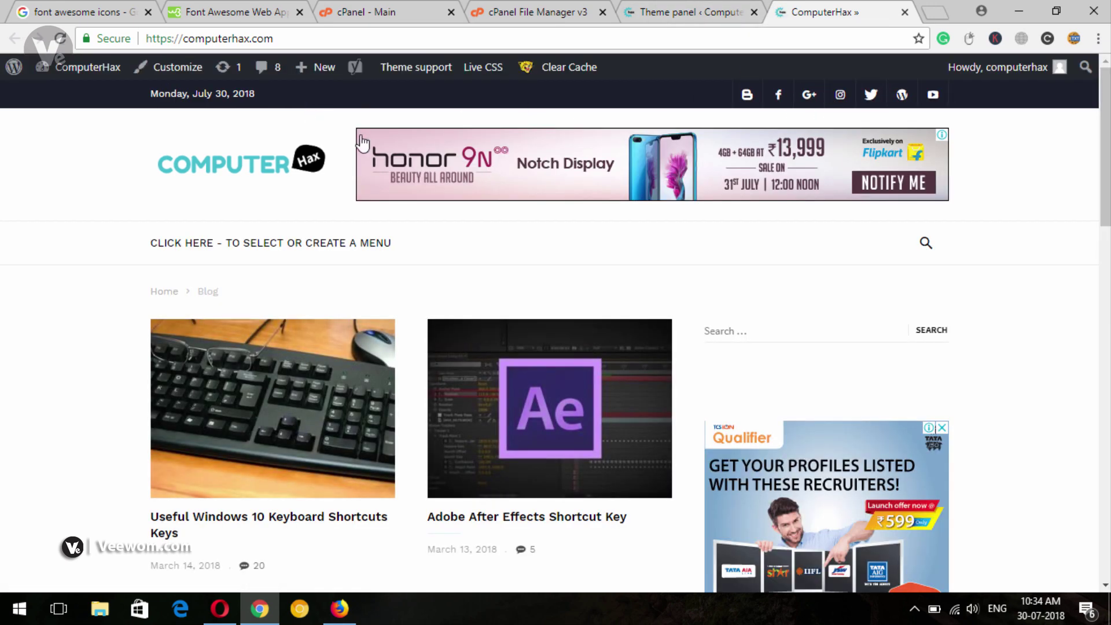
Examine which menus the Select the Top Menu setting offers in the theme panel's Top Bar section.
{"action": "left_click", "coordinate": [644, 8]}
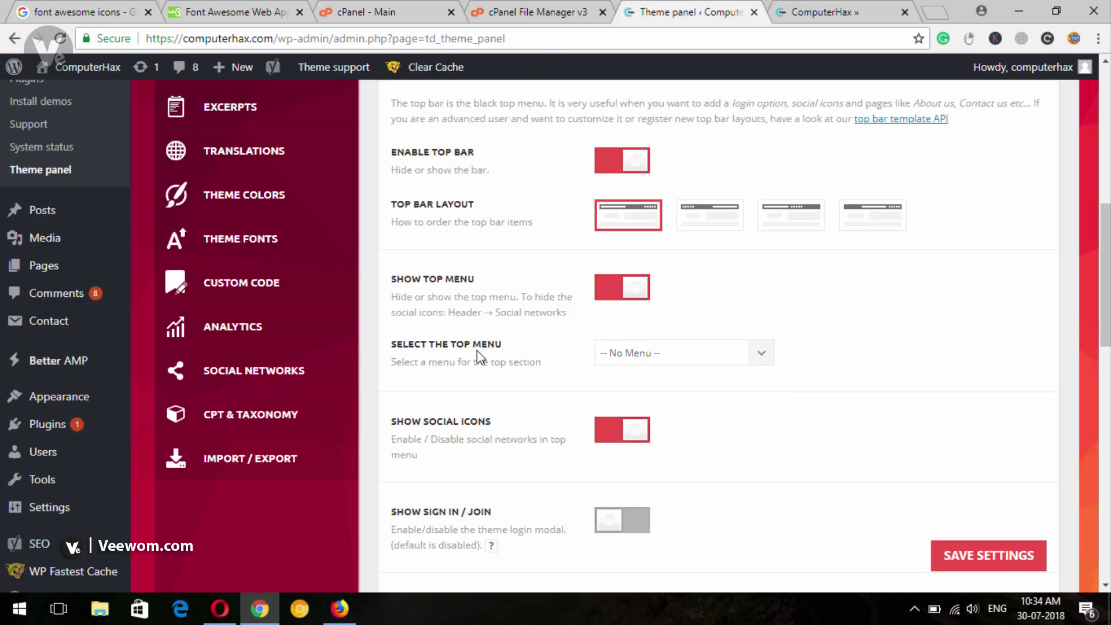
{"action": "left_click", "coordinate": [699, 355]}
{"action": "left_click", "coordinate": [699, 355]}
{"action": "scroll", "coordinate": [717, 330], "scroll_direction": "down", "scroll_amount": 1}
{"action": "left_click", "coordinate": [753, 272]}
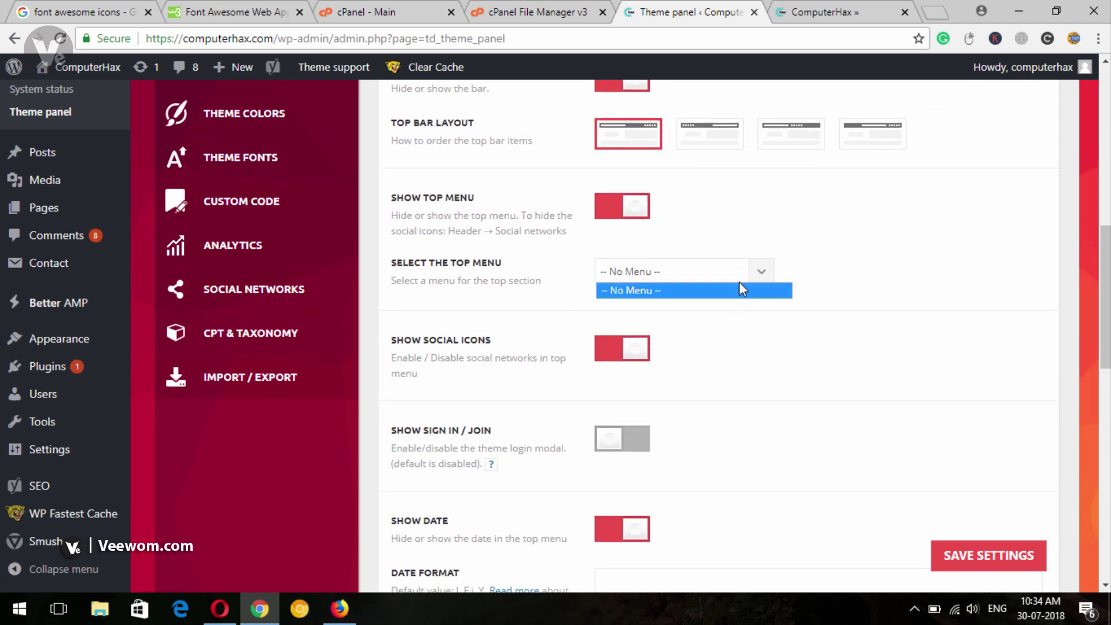
{"action": "left_click", "coordinate": [739, 284]}
{"action": "scroll", "coordinate": [1073, 294], "scroll_direction": "up", "scroll_amount": 1}
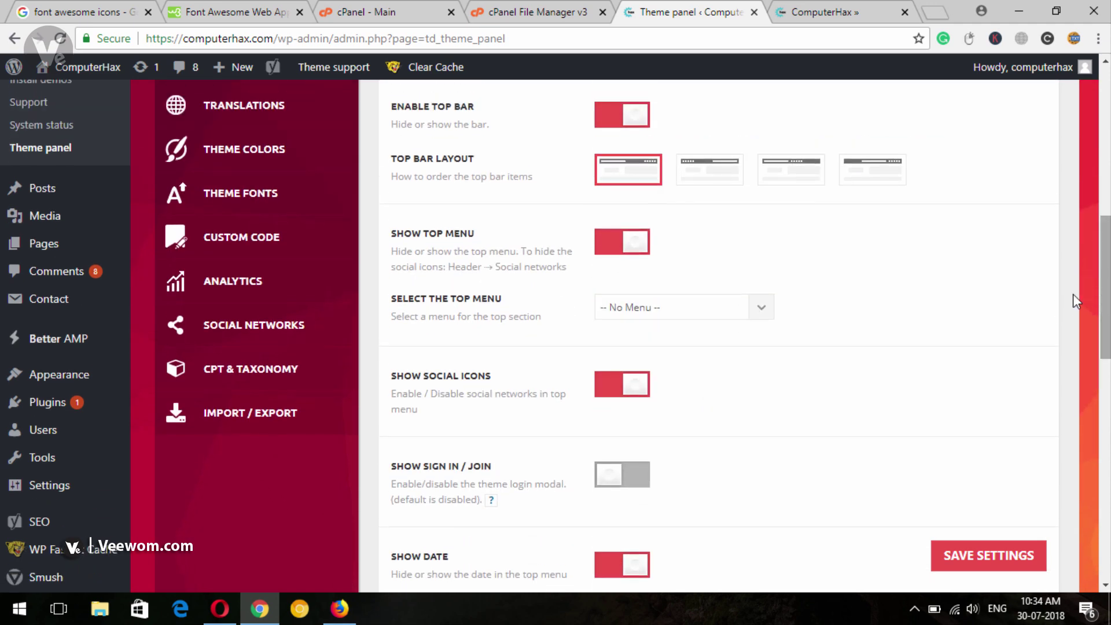
{"action": "left_click", "coordinate": [672, 316]}
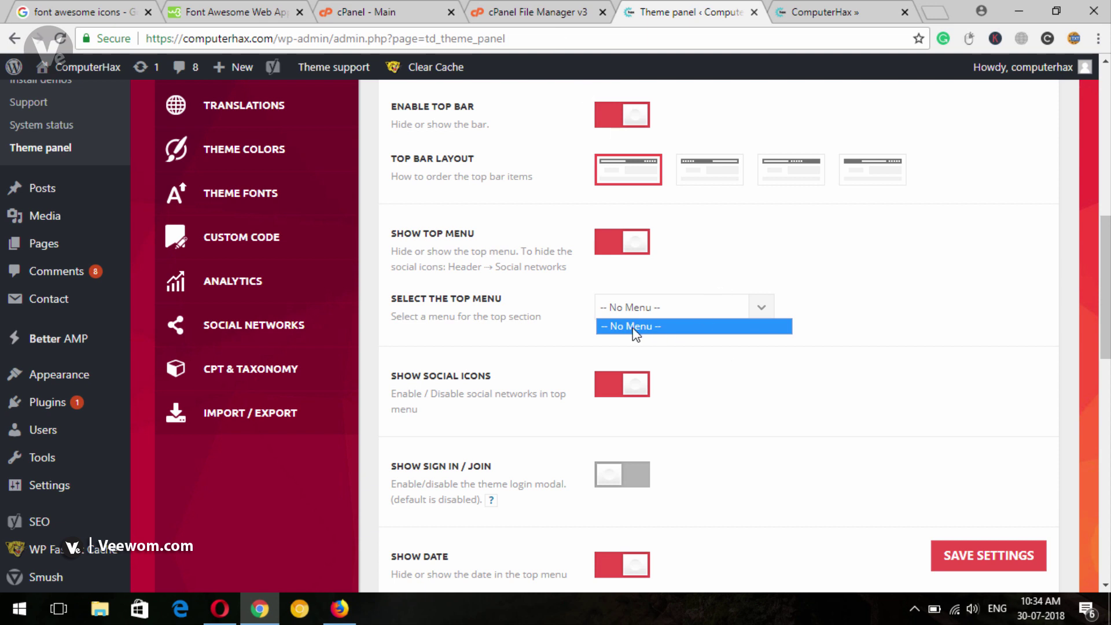
{"action": "left_click", "coordinate": [716, 276]}
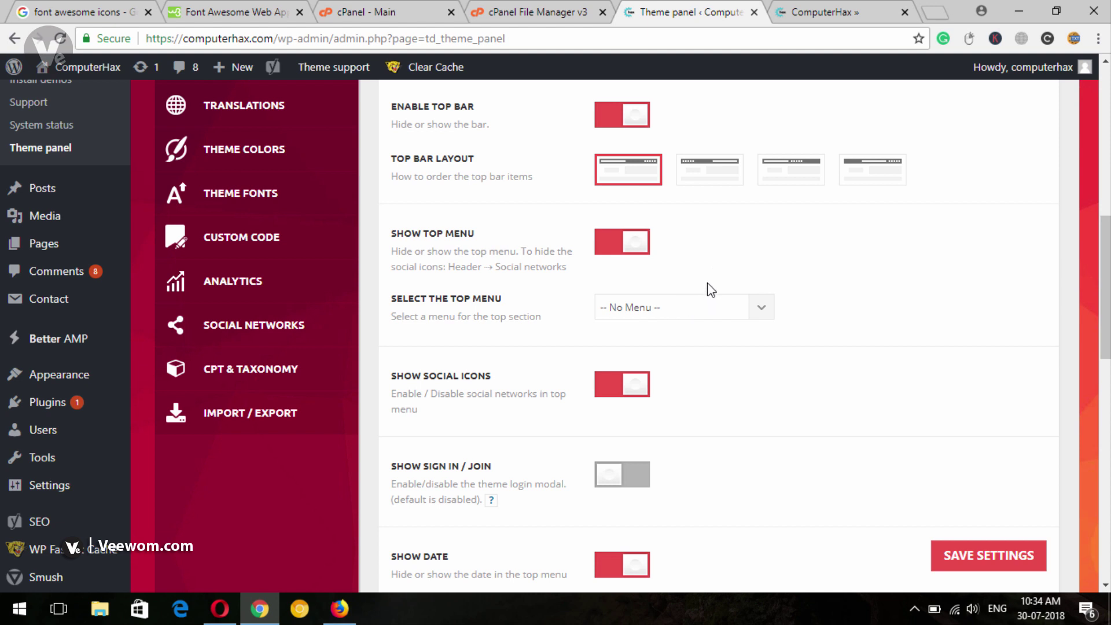
{"action": "left_click", "coordinate": [680, 315]}
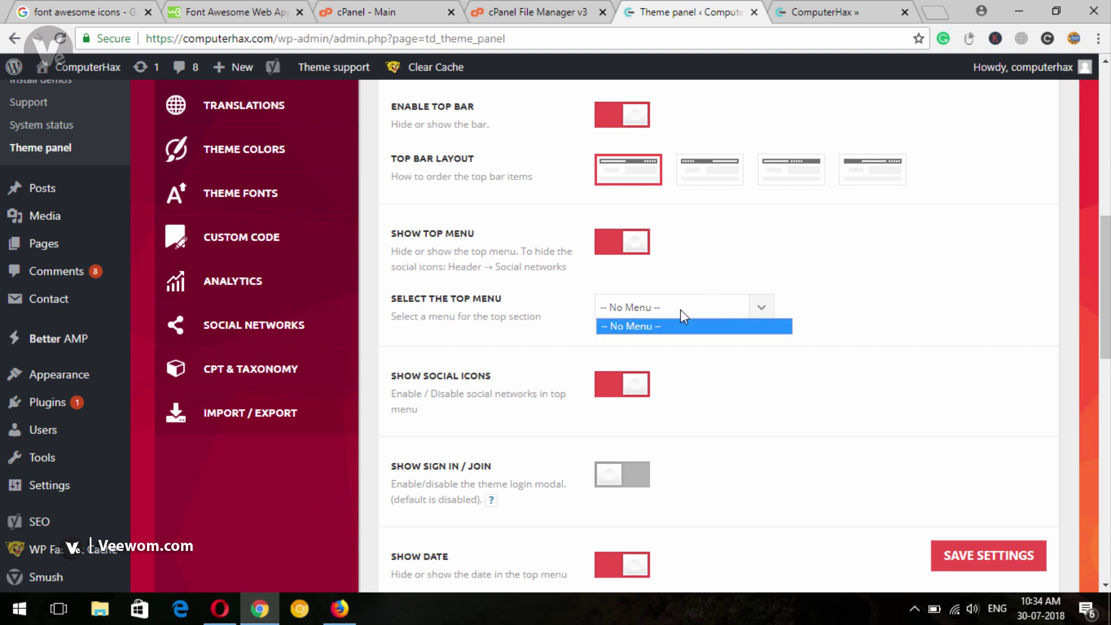
{"action": "left_click", "coordinate": [681, 312]}
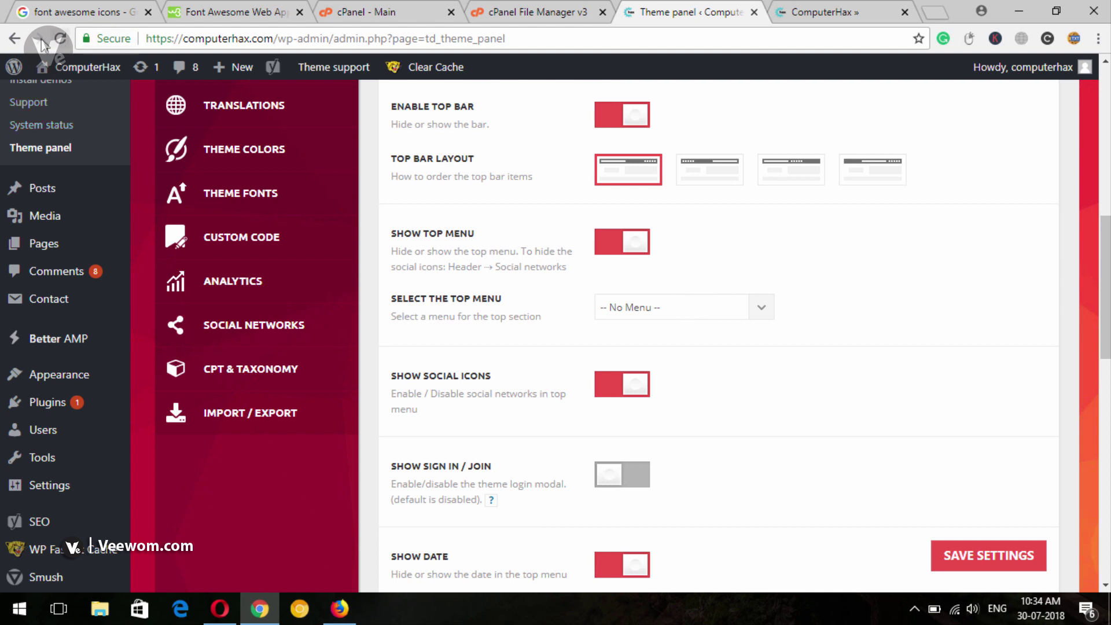
Reload the theme panel page and expand its Top Bar settings again.
{"action": "left_click", "coordinate": [60, 39]}
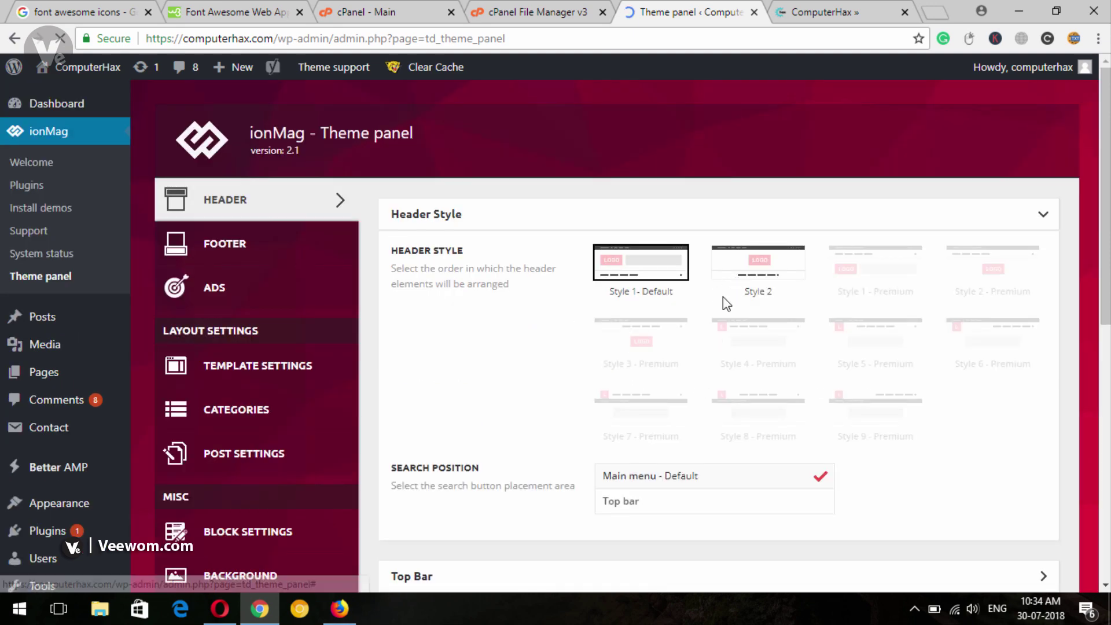
{"action": "scroll", "coordinate": [758, 342], "scroll_direction": "up", "scroll_amount": 5}
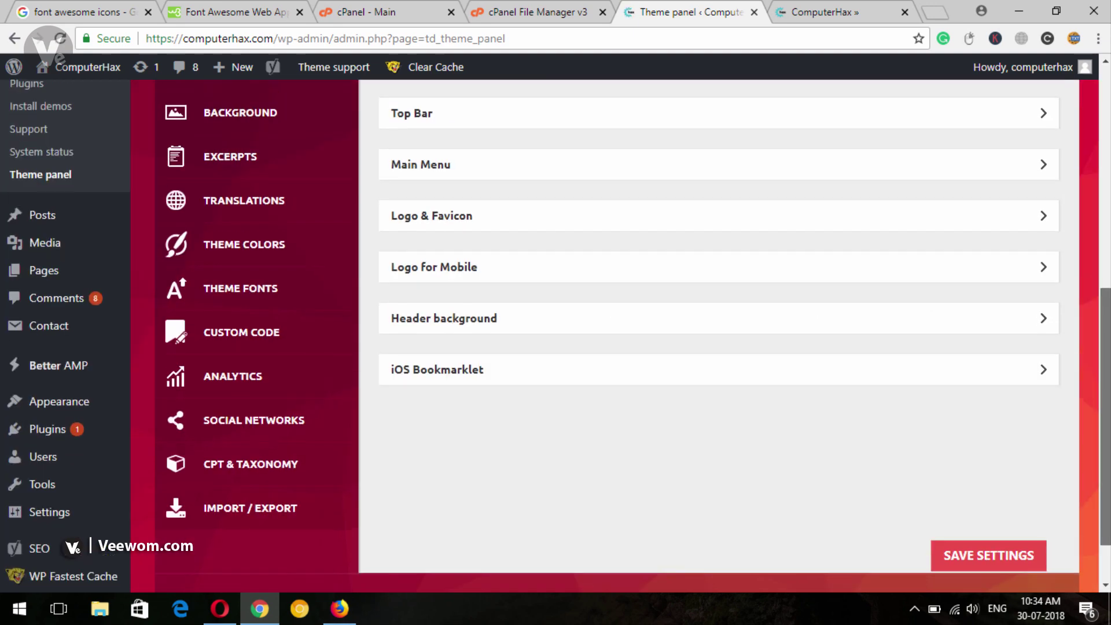
{"action": "left_click", "coordinate": [488, 374]}
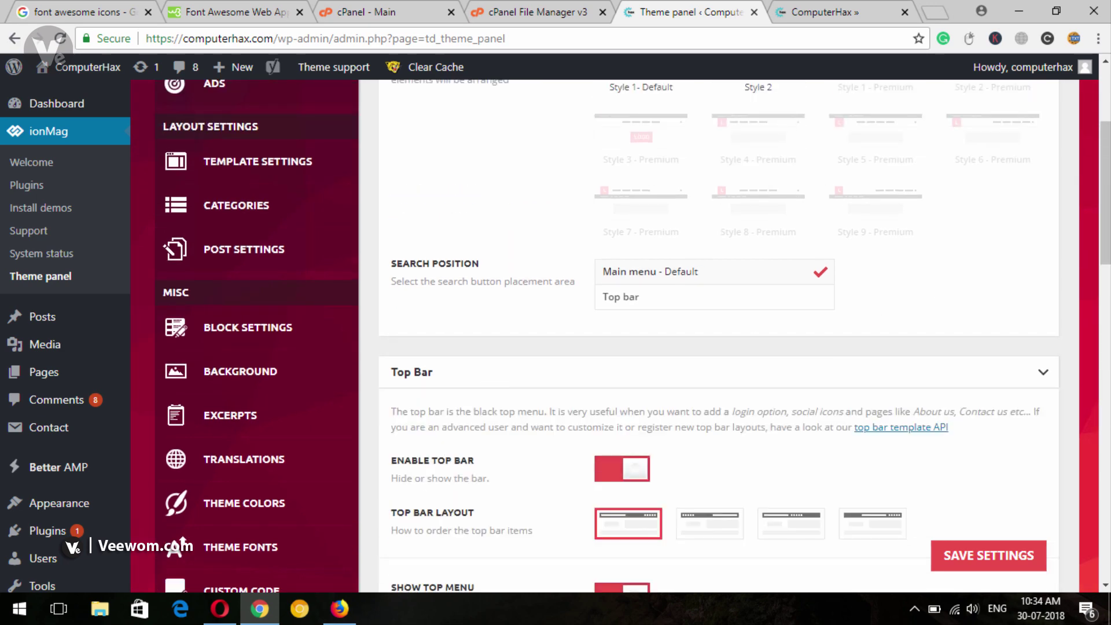
{"action": "scroll", "coordinate": [489, 375], "scroll_direction": "down", "scroll_amount": 5}
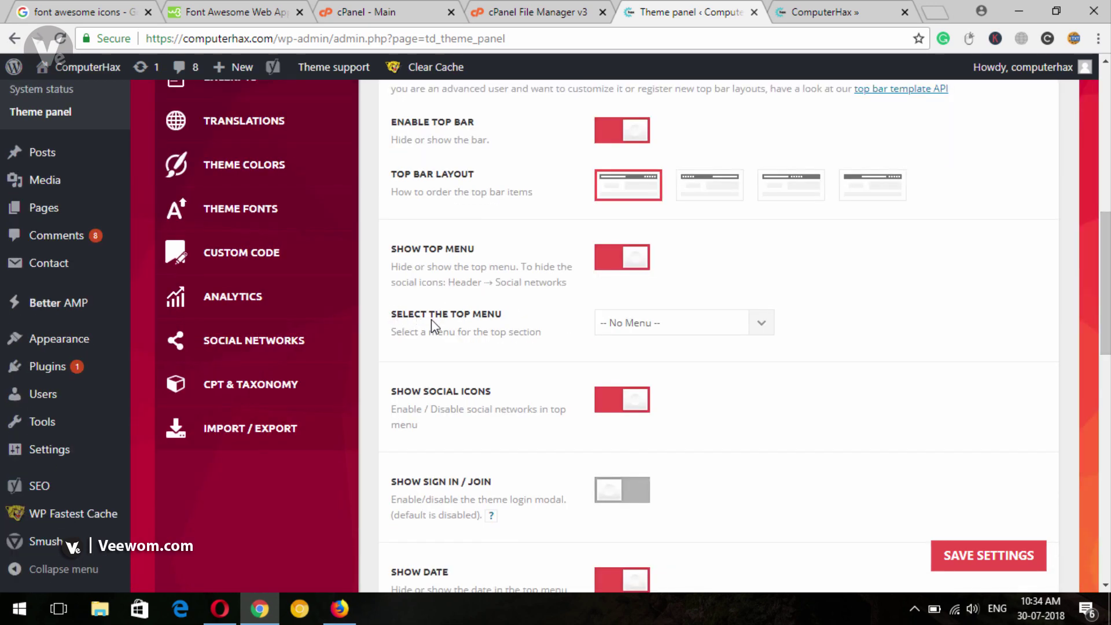
Assign top-menu as the top bar's menu, save the theme settings, and reload the ComputerHax homepage.
{"action": "left_click", "coordinate": [733, 321]}
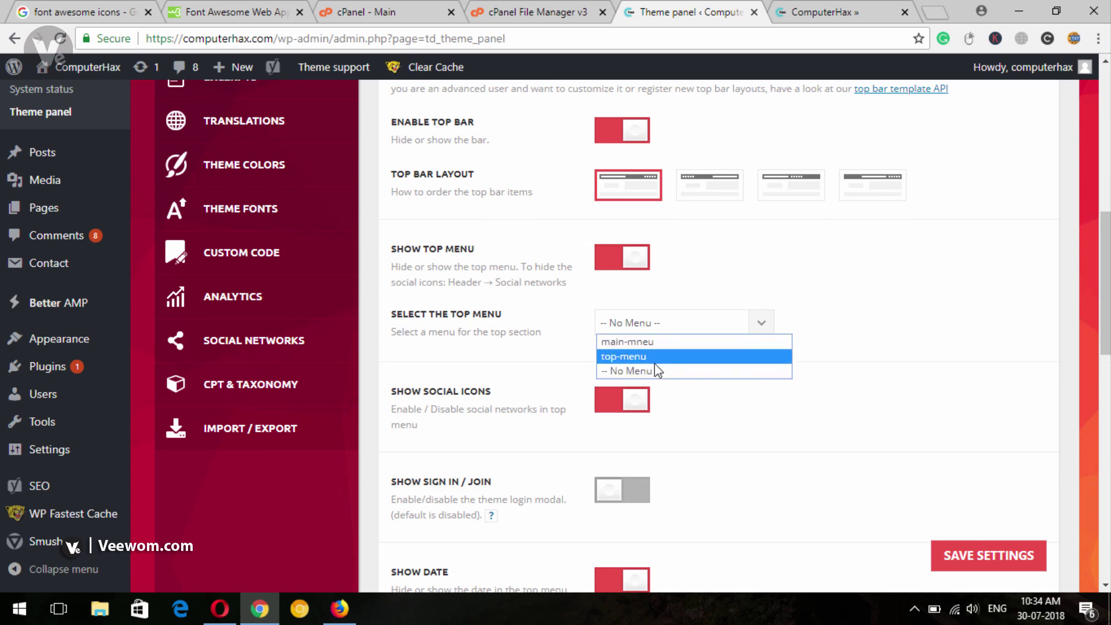
{"action": "left_click", "coordinate": [638, 357]}
{"action": "left_click", "coordinate": [940, 555]}
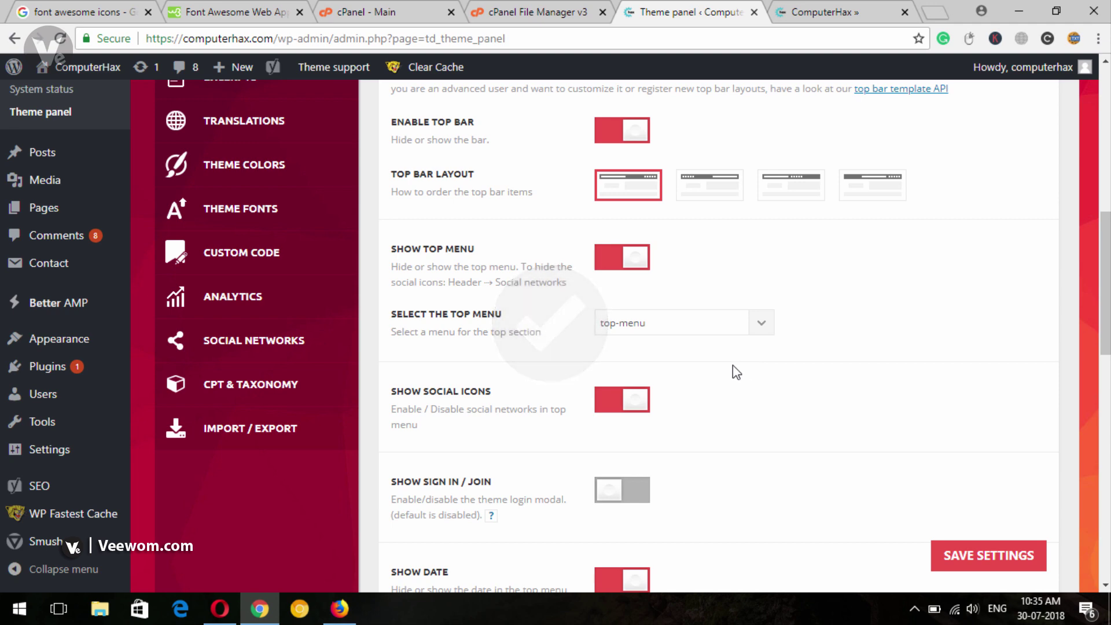
{"action": "left_click", "coordinate": [836, 11]}
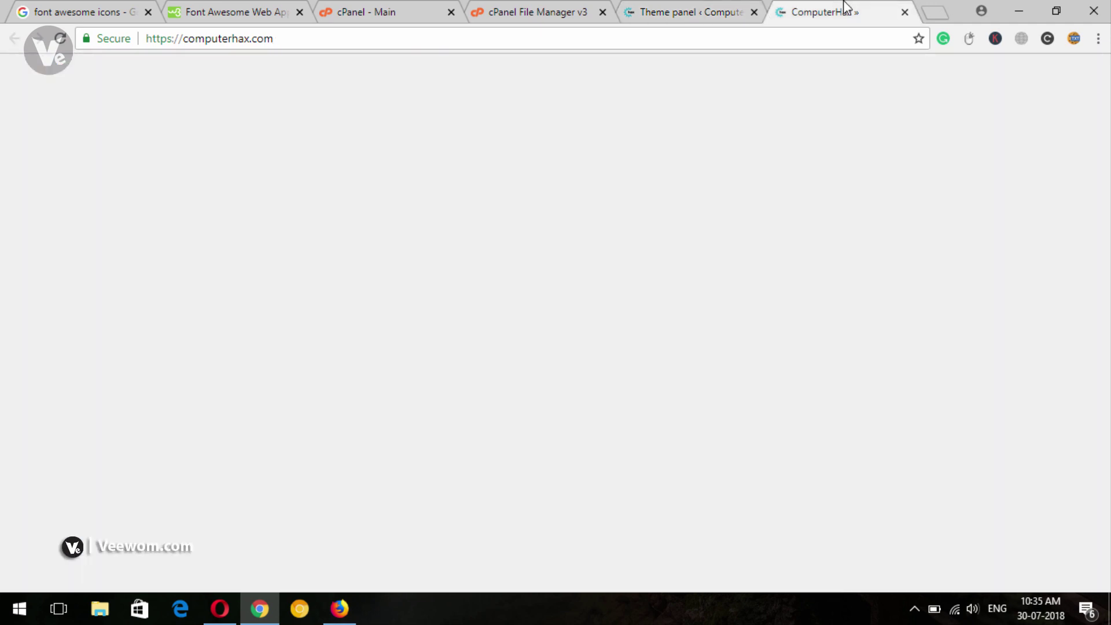
{"action": "left_click", "coordinate": [58, 40]}
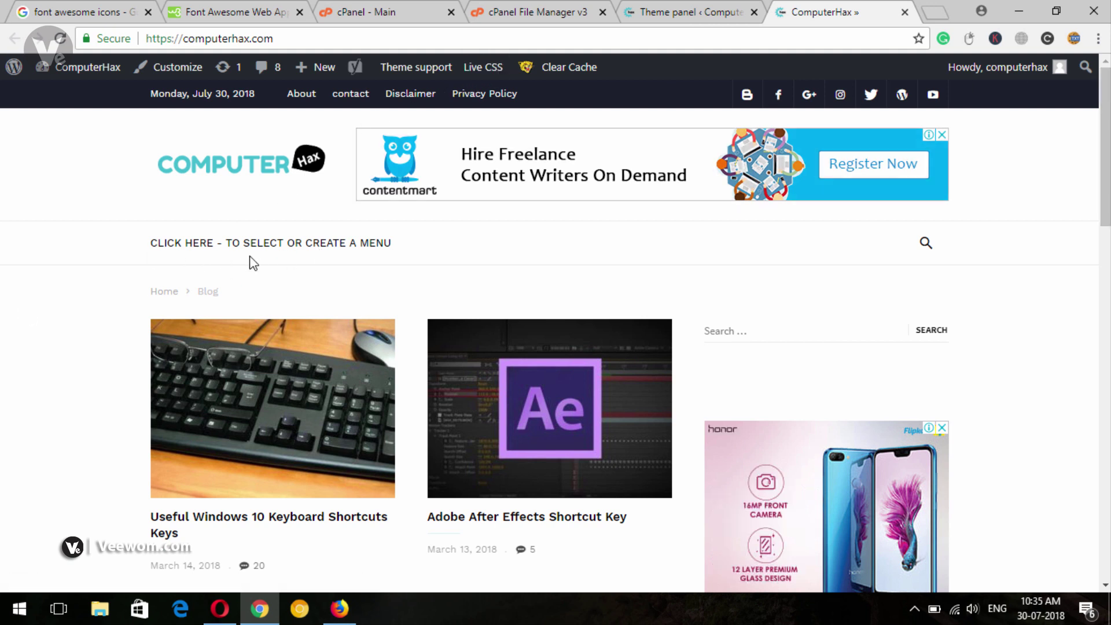
Review the remaining Top Bar settings for social icons, sign in, date and weather, comparing the date option with the homepage's top bar.
{"action": "left_click", "coordinate": [685, 7]}
{"action": "scroll", "coordinate": [1105, 283], "scroll_direction": "down", "scroll_amount": 2}
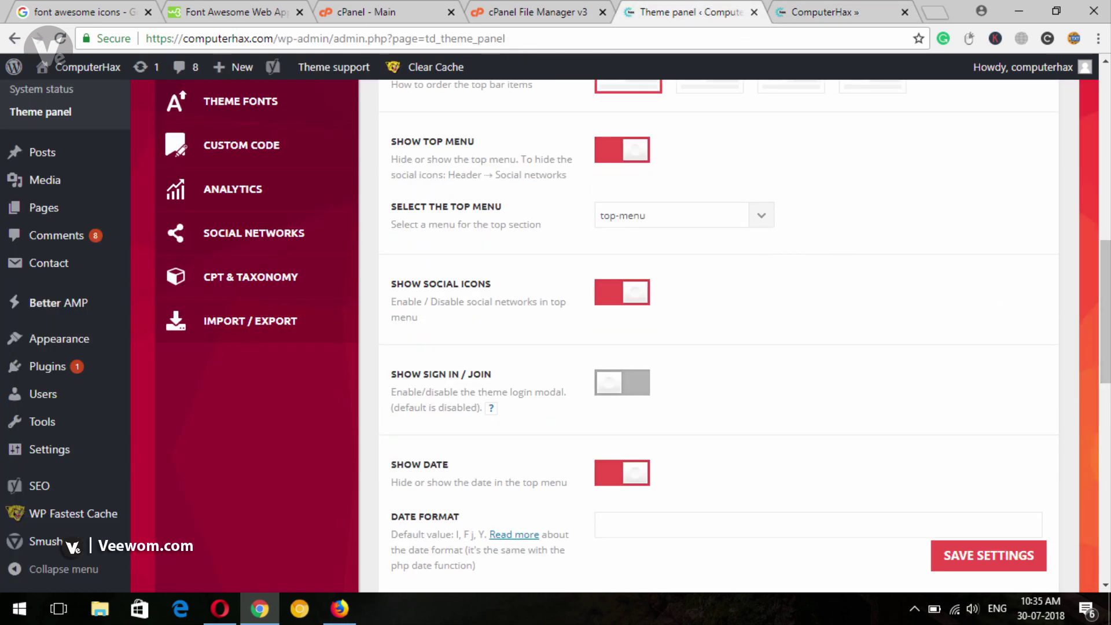
{"action": "scroll", "coordinate": [718, 335], "scroll_direction": "up", "scroll_amount": 1}
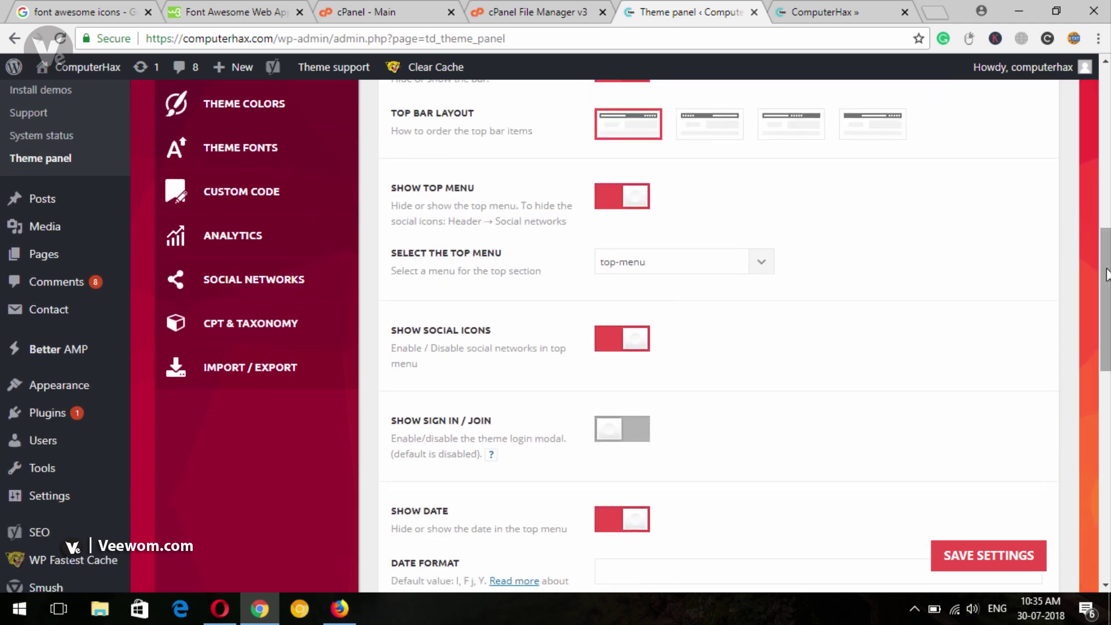
{"action": "scroll", "coordinate": [775, 302], "scroll_direction": "down", "scroll_amount": 2}
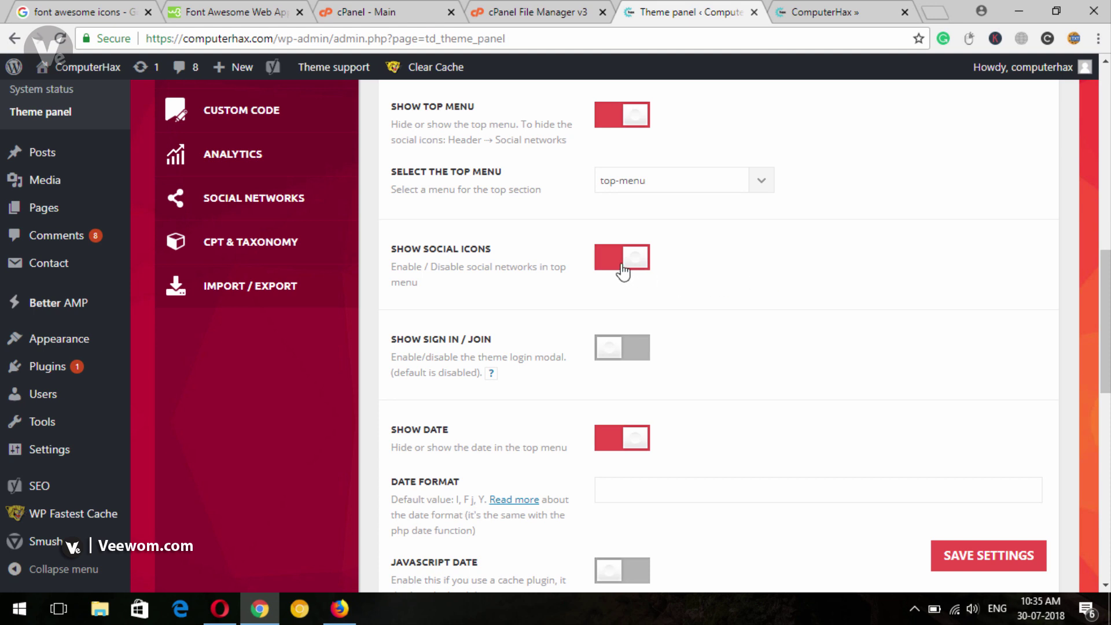
{"action": "scroll", "coordinate": [447, 234], "scroll_direction": "down", "scroll_amount": 3}
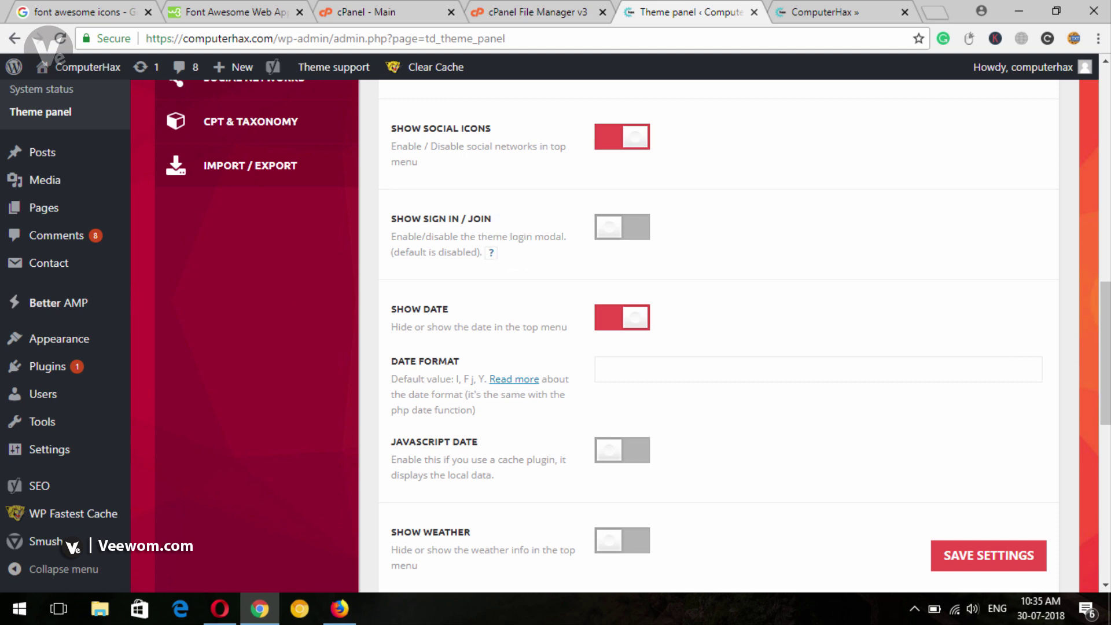
{"action": "scroll", "coordinate": [897, 308], "scroll_direction": "down", "scroll_amount": 1}
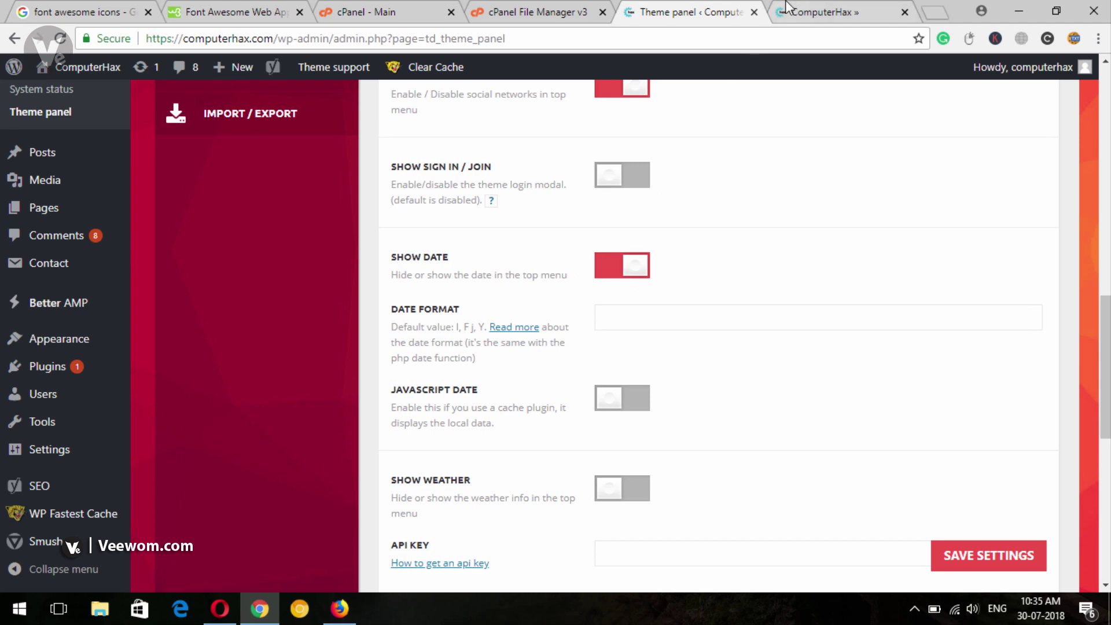
{"action": "left_click", "coordinate": [816, 12]}
{"action": "left_click_drag", "start_coordinate": [141, 92], "coordinate": [264, 106]}
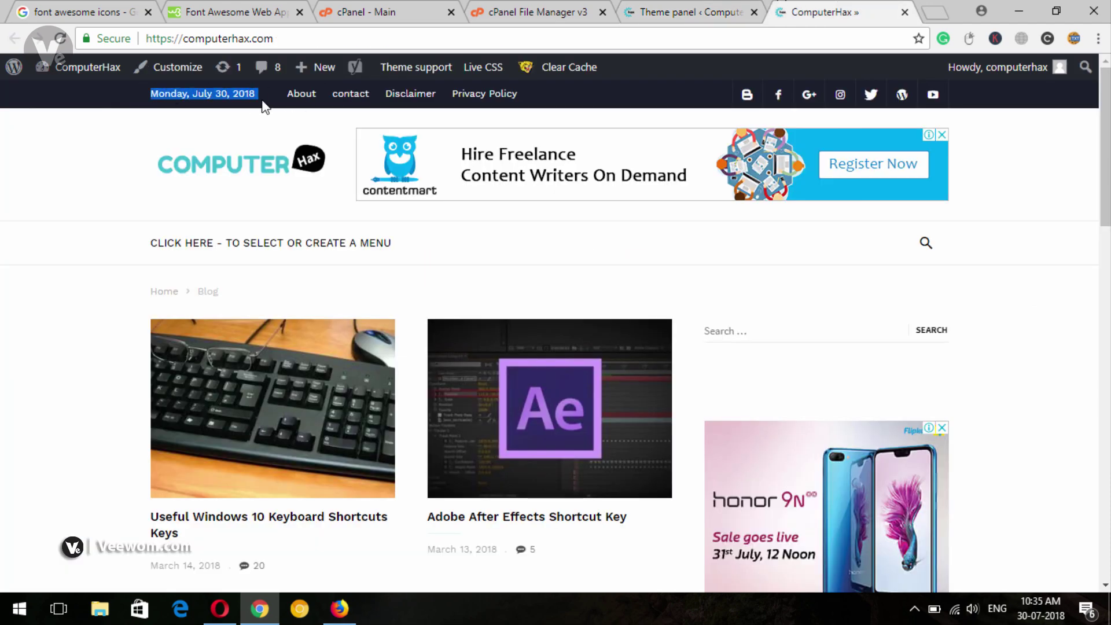
{"action": "left_click", "coordinate": [683, 12]}
{"action": "scroll", "coordinate": [619, 391], "scroll_direction": "down", "scroll_amount": 5}
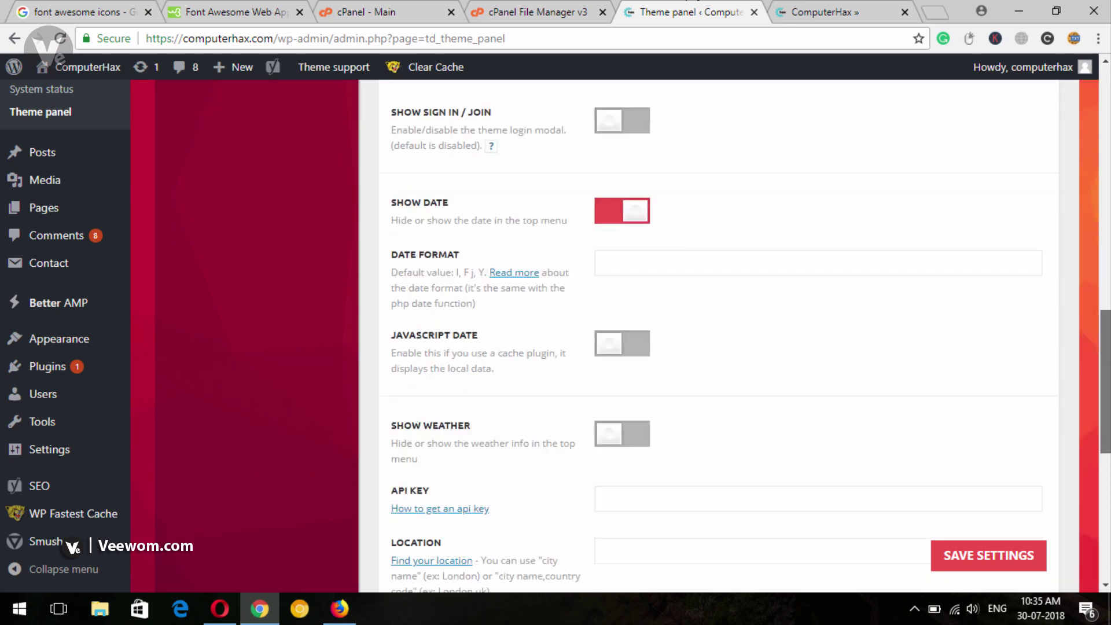
{"action": "scroll", "coordinate": [414, 356], "scroll_direction": "down", "scroll_amount": 3}
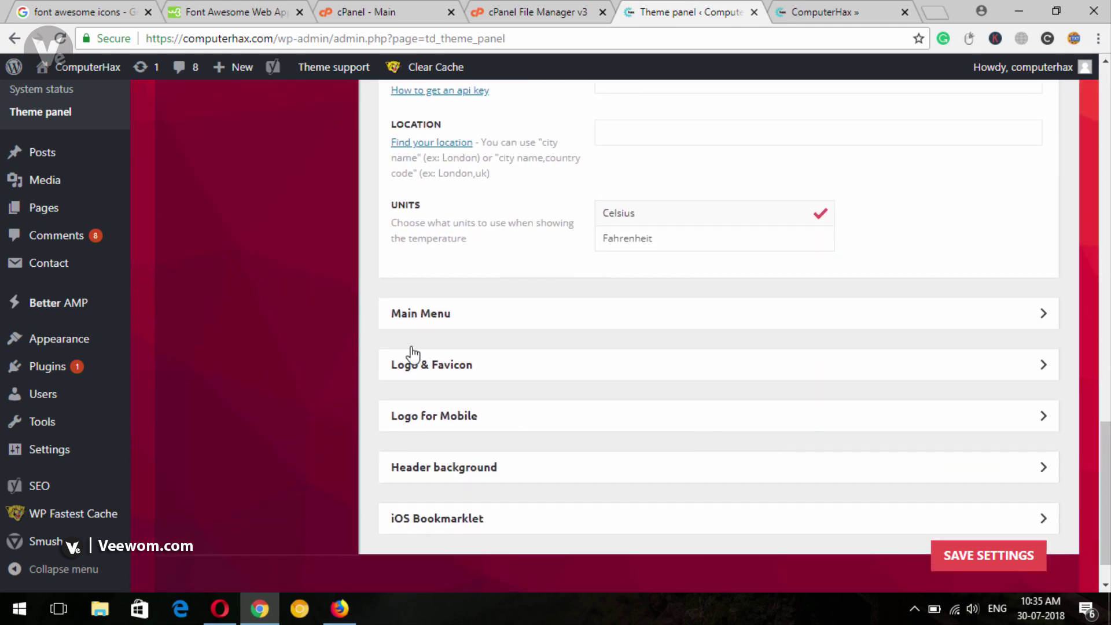
Assign main-mneu as the Main Menu section's header menu, save the theme settings, and reload the ComputerHax homepage.
{"action": "left_click", "coordinate": [561, 312]}
{"action": "scroll", "coordinate": [980, 330], "scroll_direction": "down", "scroll_amount": 3}
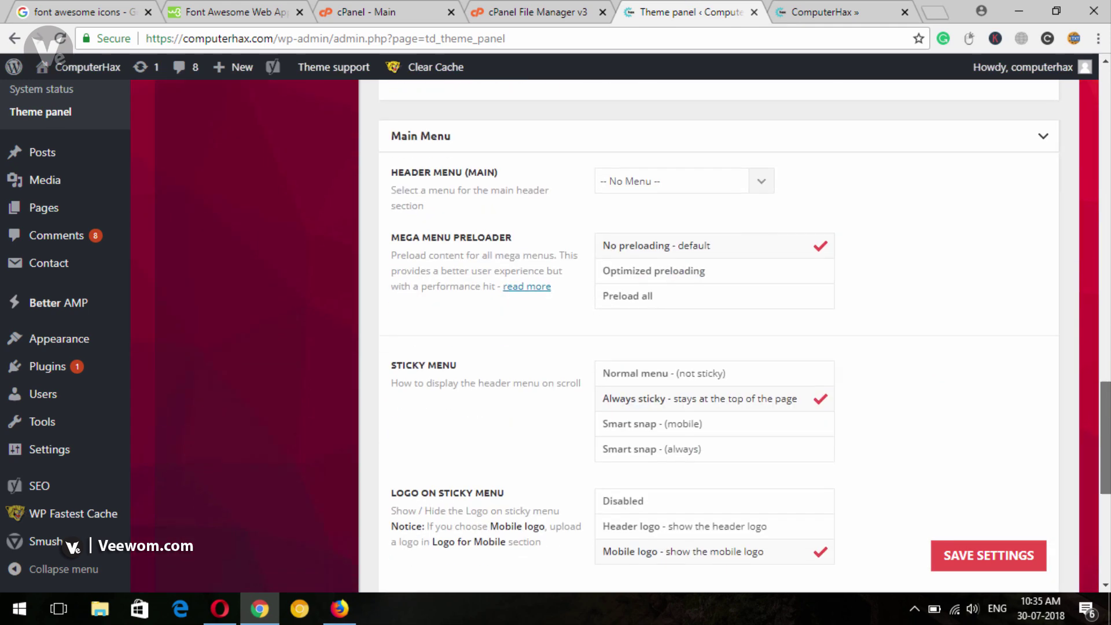
{"action": "left_click", "coordinate": [682, 190]}
{"action": "left_click", "coordinate": [645, 200]}
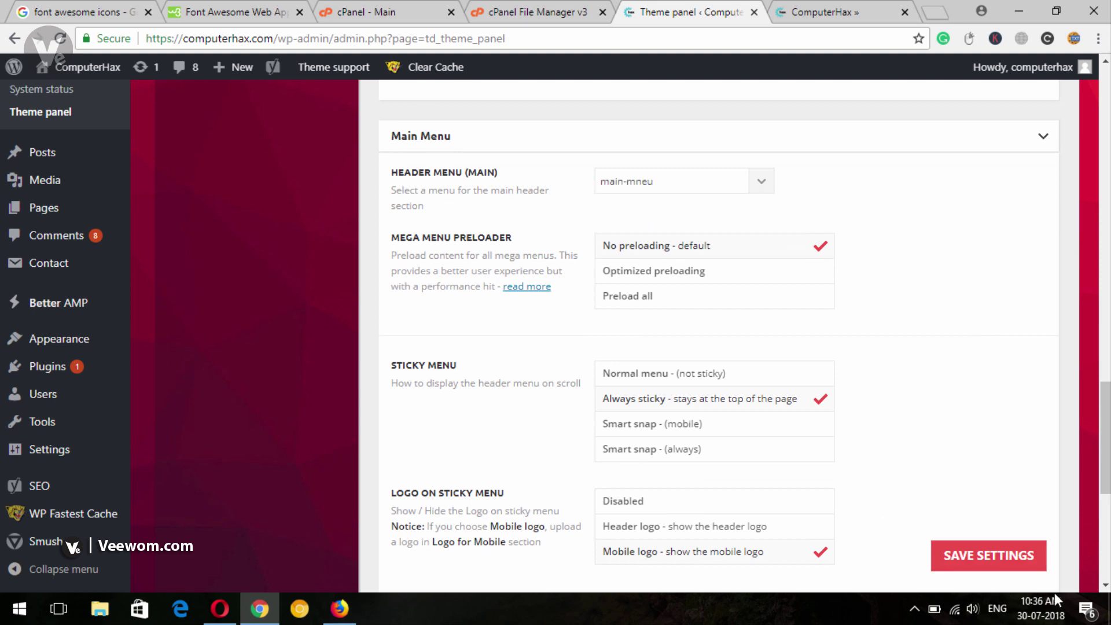
{"action": "left_click", "coordinate": [1004, 561]}
{"action": "left_click", "coordinate": [912, 19]}
{"action": "left_click", "coordinate": [60, 40]}
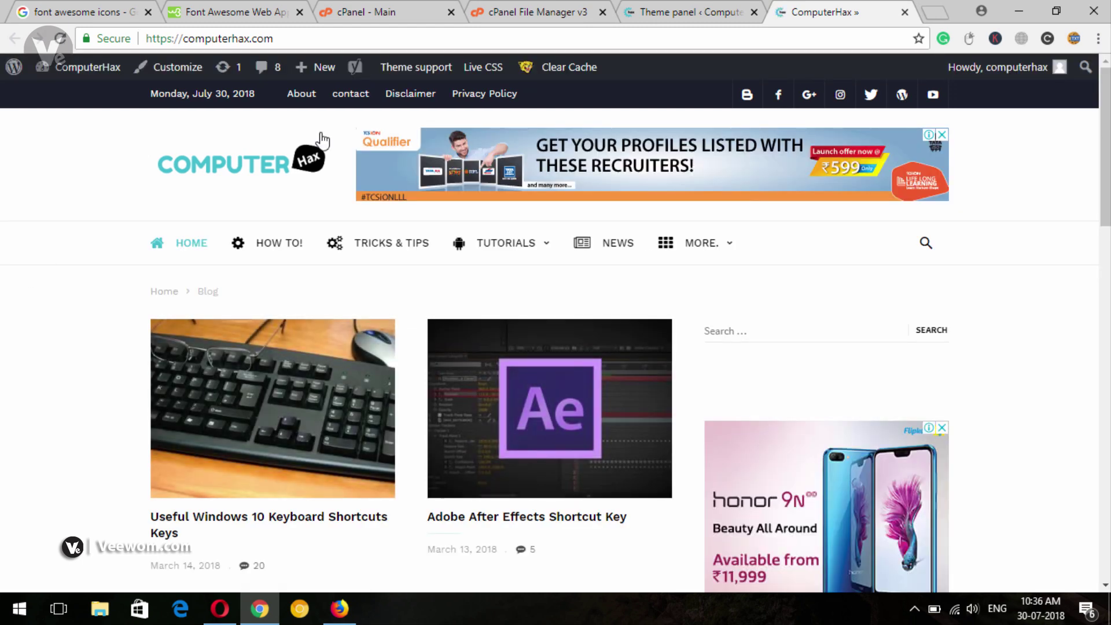
Compare the header menu assignment in the theme panel with the main menu on the ComputerHax homepage.
{"action": "left_click", "coordinate": [649, 6]}
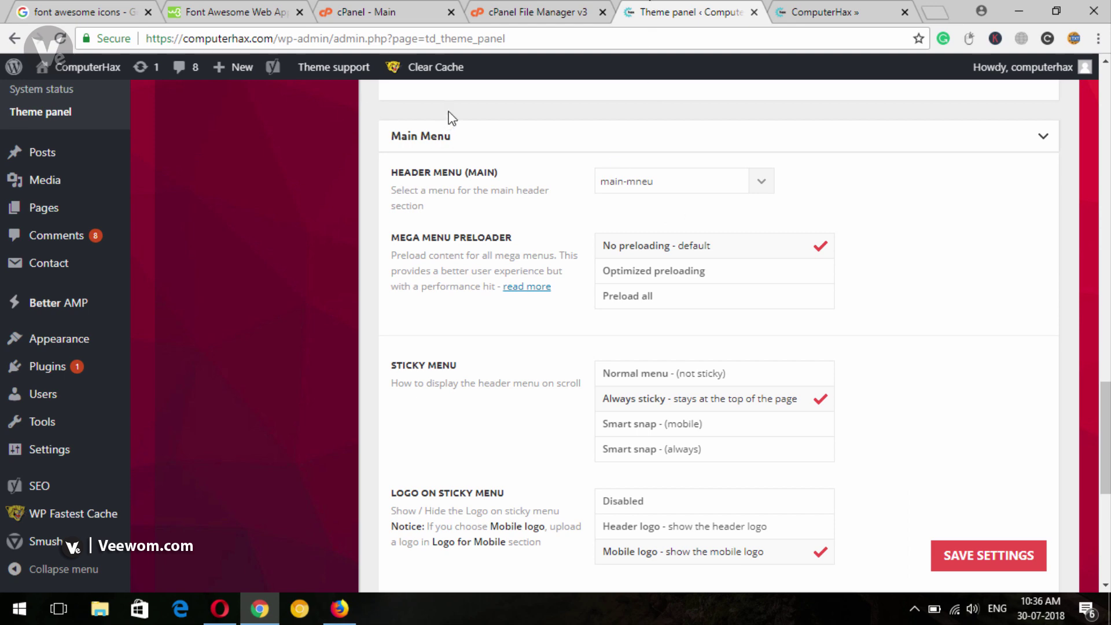
{"action": "left_click", "coordinate": [831, 8]}
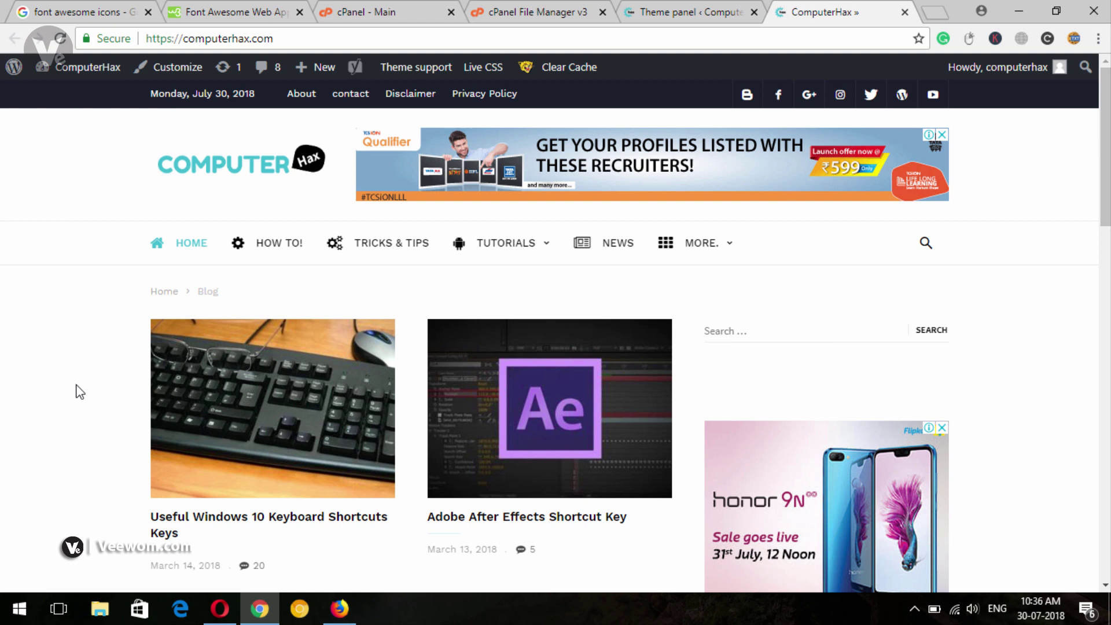
{"action": "left_click", "coordinate": [719, 7]}
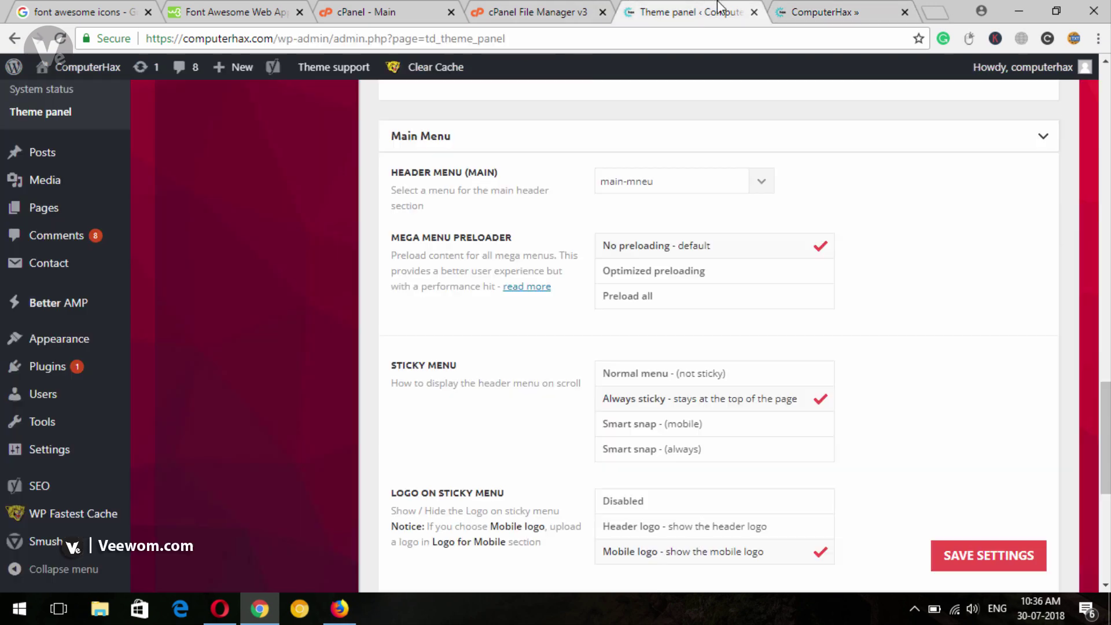
{"action": "left_click", "coordinate": [818, 12]}
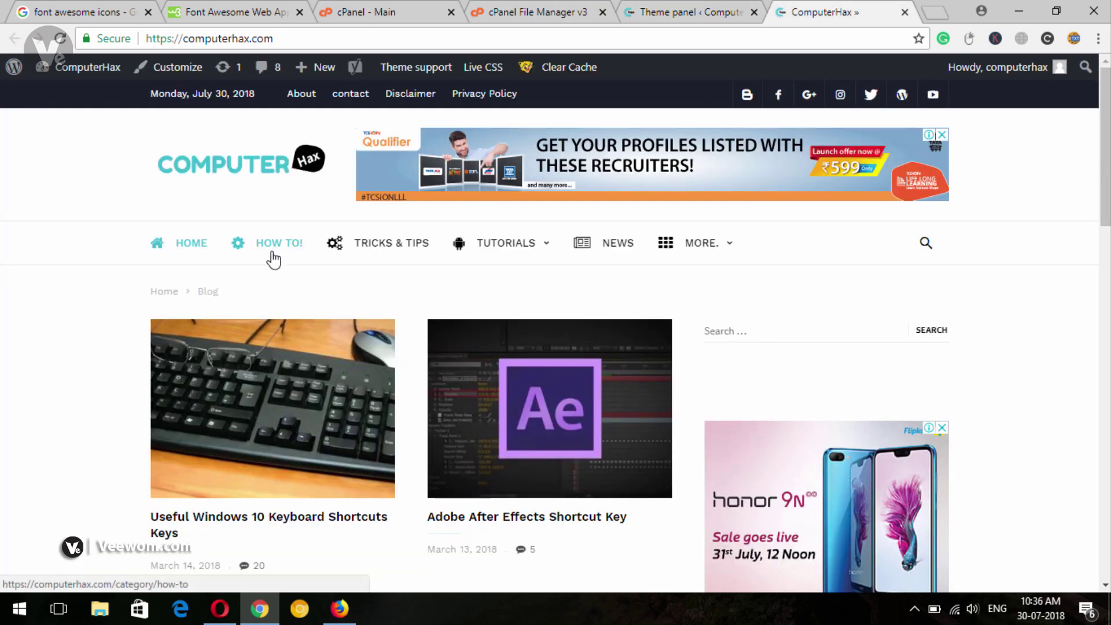
{"action": "left_click", "coordinate": [682, 12]}
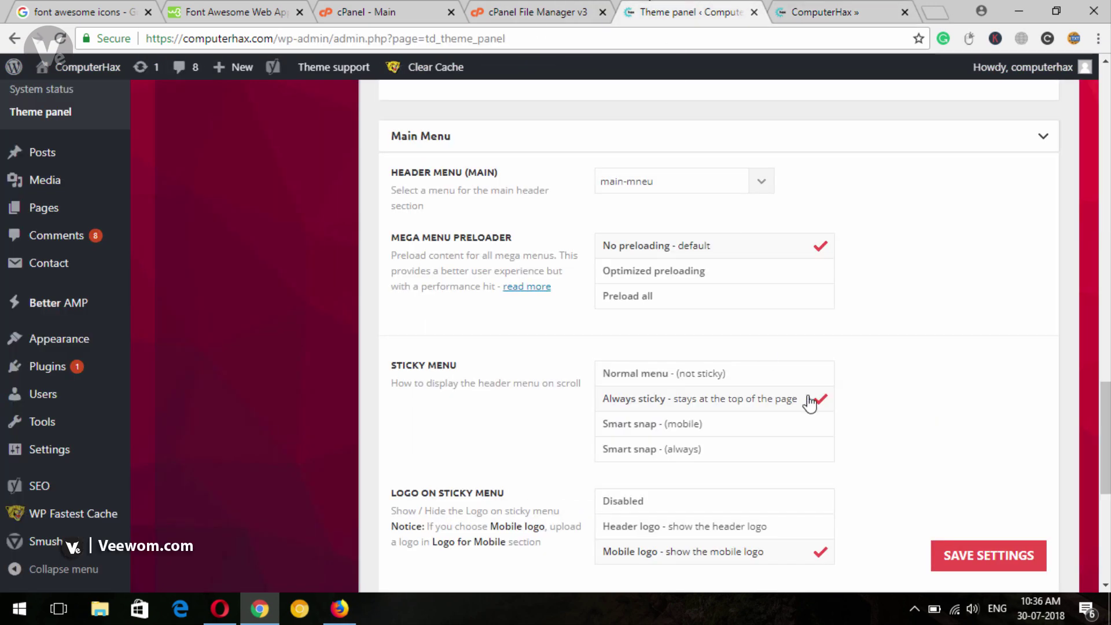
Review the Main Menu section's preloader, sticky menu, sticky logo and social icon settings, collapsing and re-expanding the section.
{"action": "left_click_drag", "start_coordinate": [1106, 421], "coordinate": [1106, 469]}
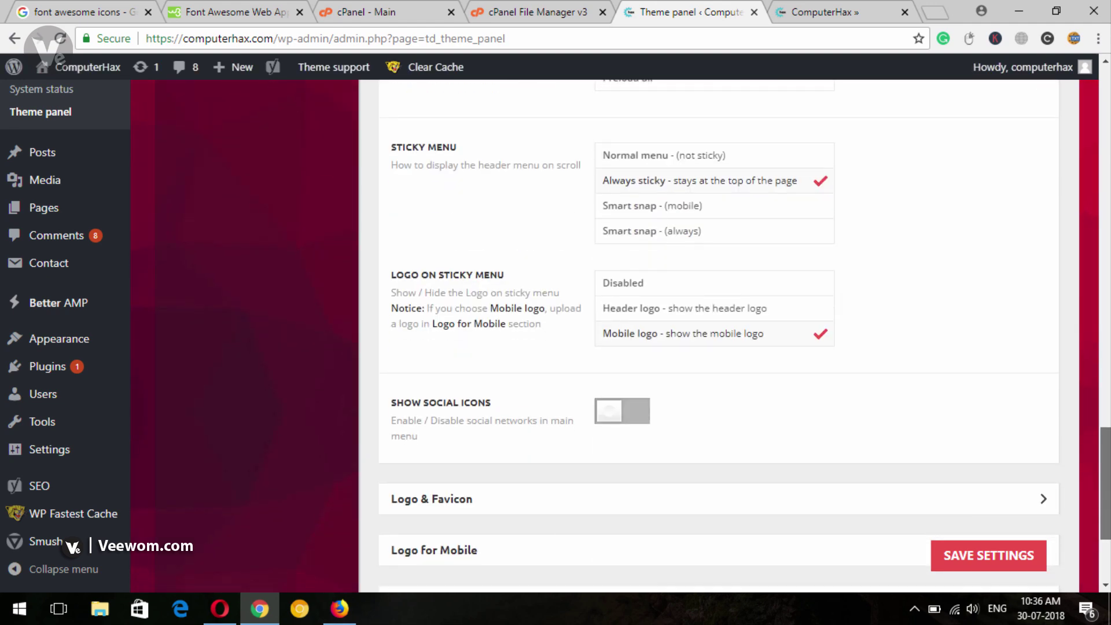
{"action": "scroll", "coordinate": [1052, 175], "scroll_direction": "up", "scroll_amount": 5}
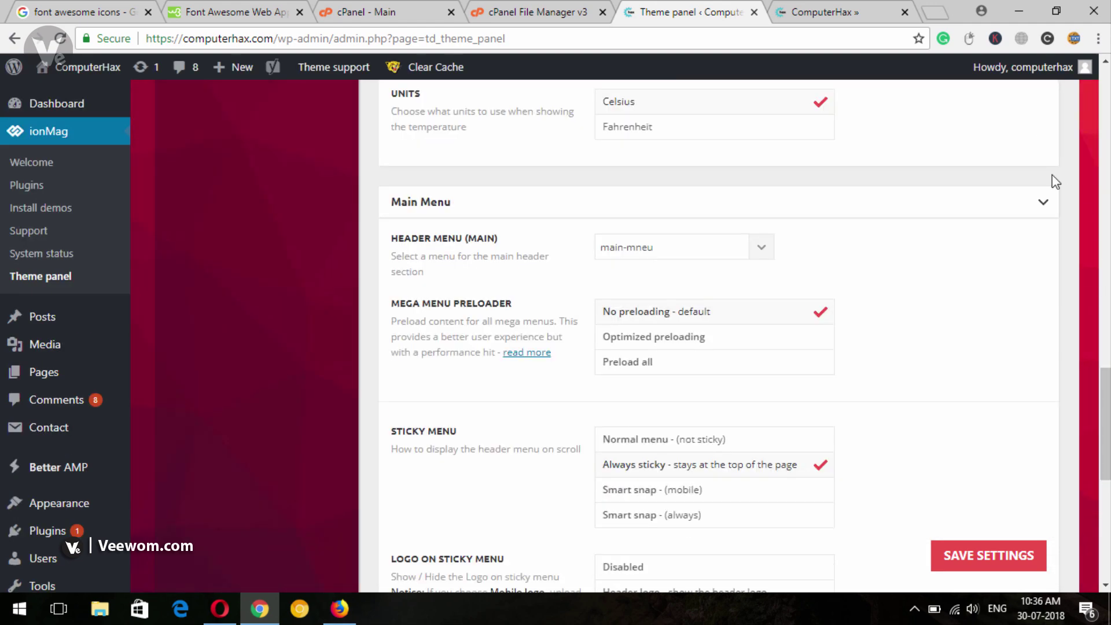
{"action": "left_click", "coordinate": [1042, 203]}
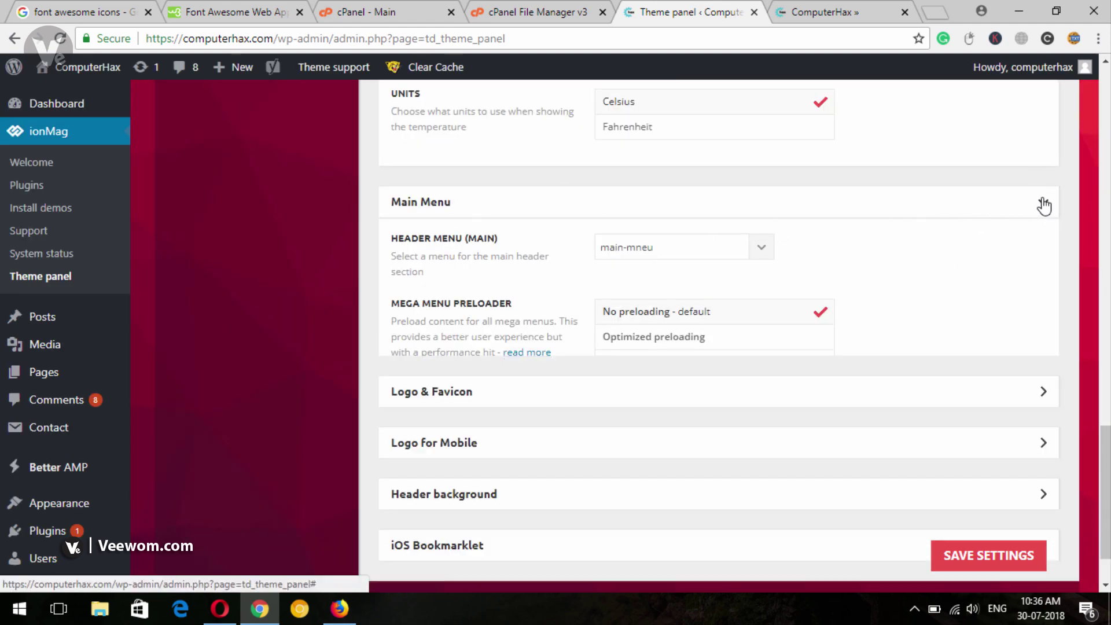
{"action": "left_click_drag", "start_coordinate": [1106, 468], "coordinate": [1105, 453]}
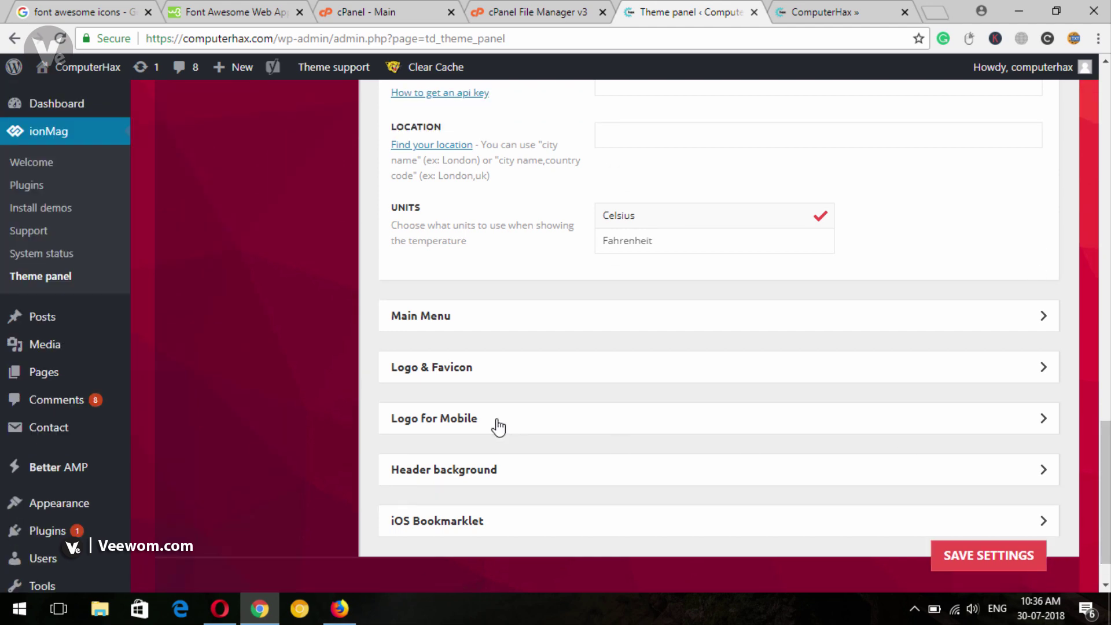
{"action": "scroll", "coordinate": [898, 427], "scroll_direction": "up", "scroll_amount": 9}
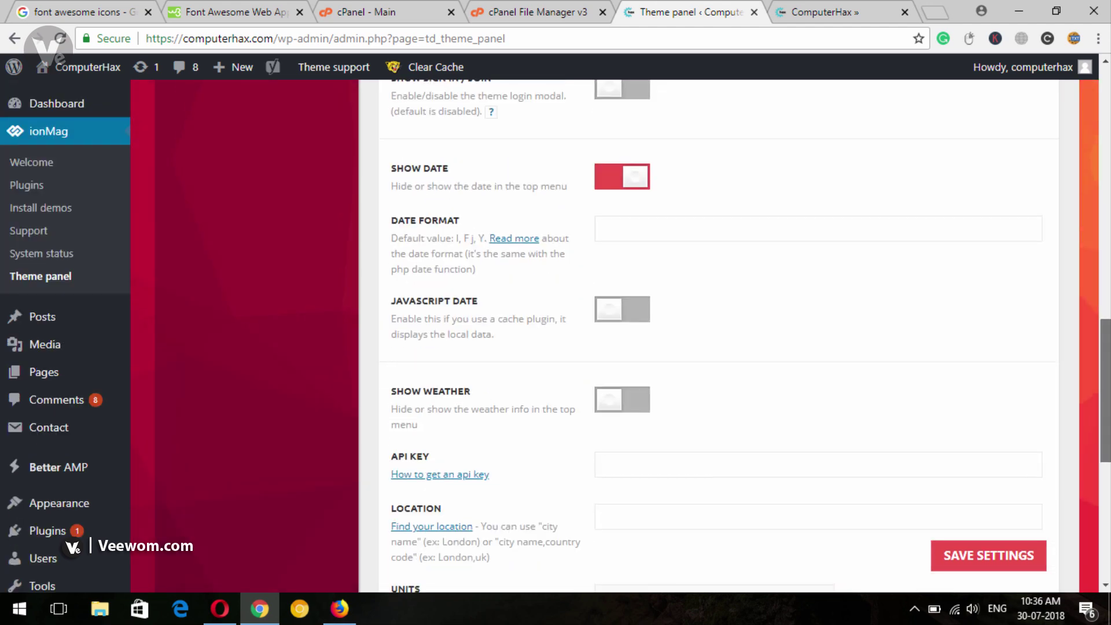
{"action": "scroll", "coordinate": [898, 427], "scroll_direction": "down", "scroll_amount": 9}
{"action": "left_click", "coordinate": [504, 317]}
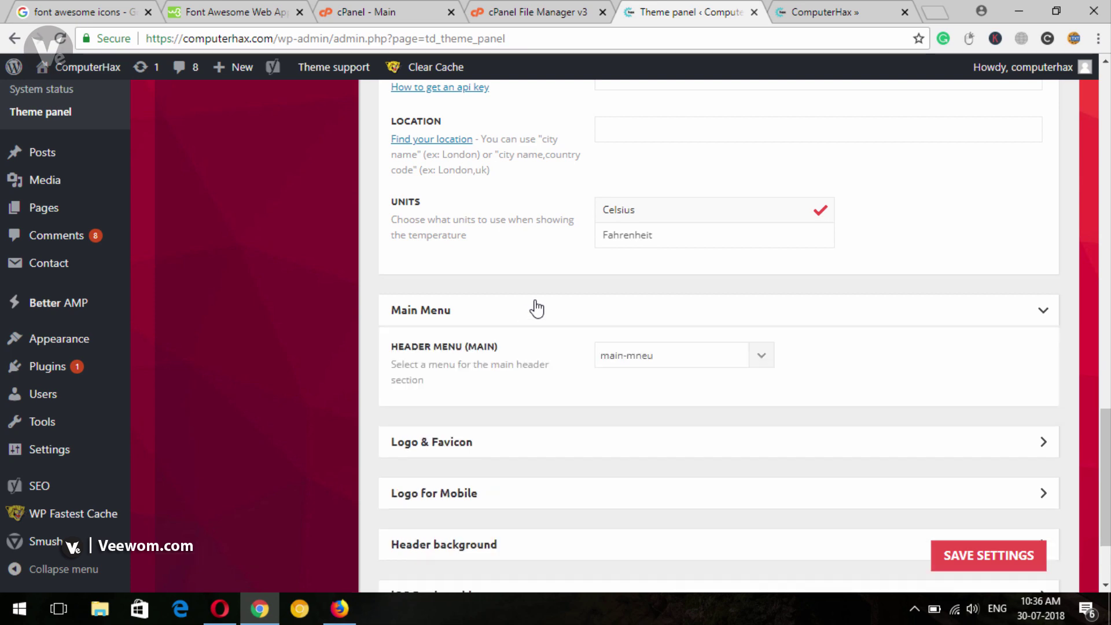
{"action": "scroll", "coordinate": [1107, 403], "scroll_direction": "down", "scroll_amount": 2}
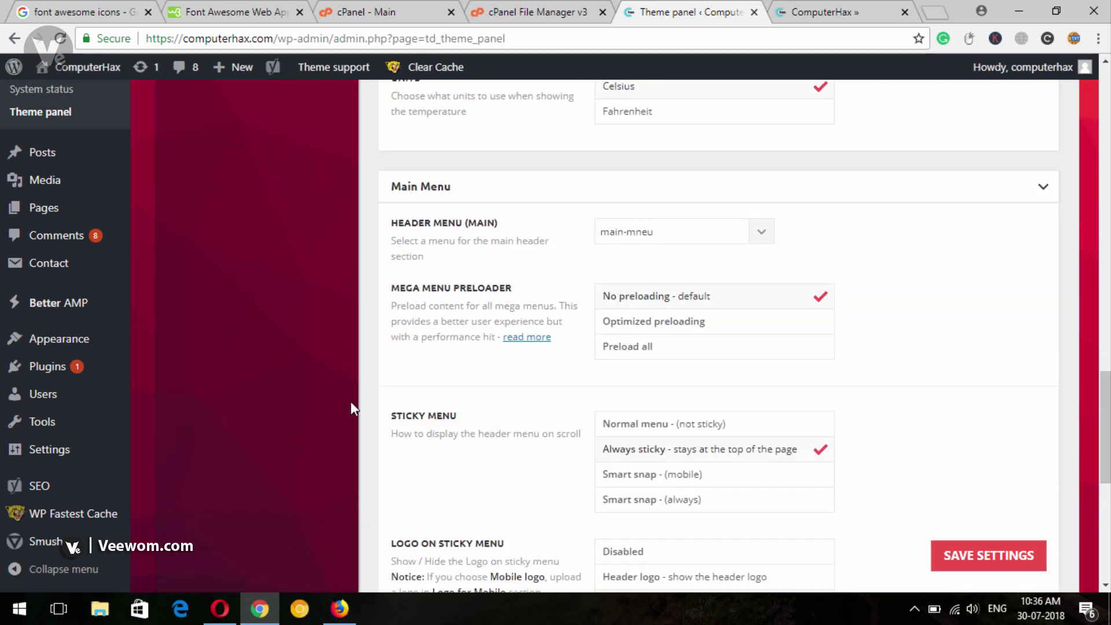
Check how the main menu behaves while scrolling through the ComputerHax homepage, and return to the theme panel.
{"action": "left_click", "coordinate": [822, 12]}
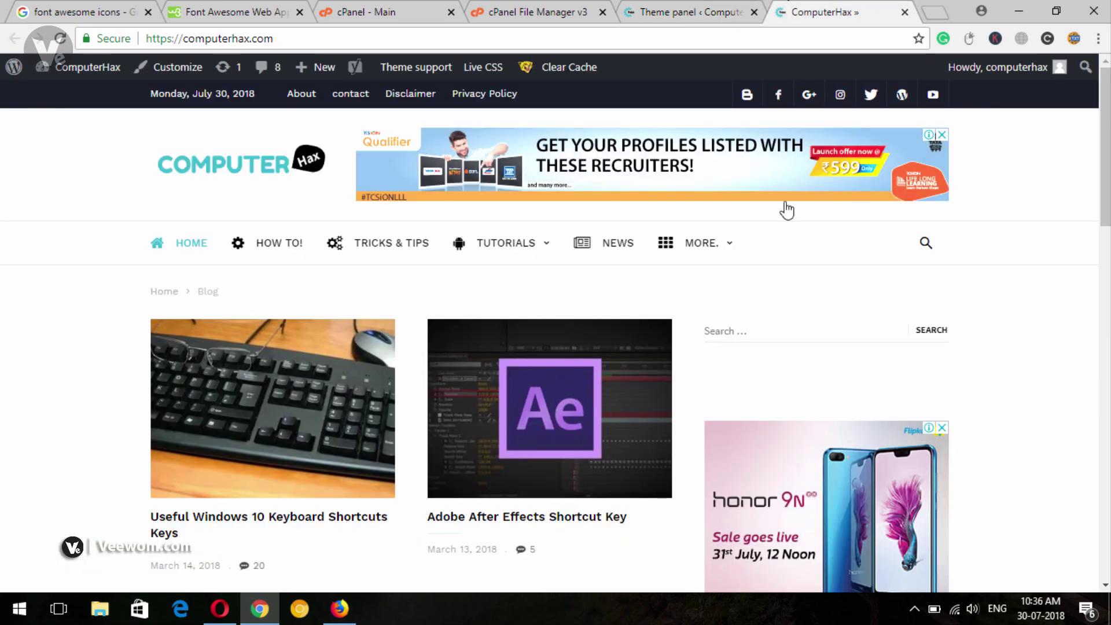
{"action": "scroll", "coordinate": [786, 208], "scroll_direction": "down", "scroll_amount": 3}
{"action": "scroll", "coordinate": [223, 268], "scroll_direction": "down", "scroll_amount": 4}
{"action": "scroll", "coordinate": [223, 268], "scroll_direction": "up", "scroll_amount": 7}
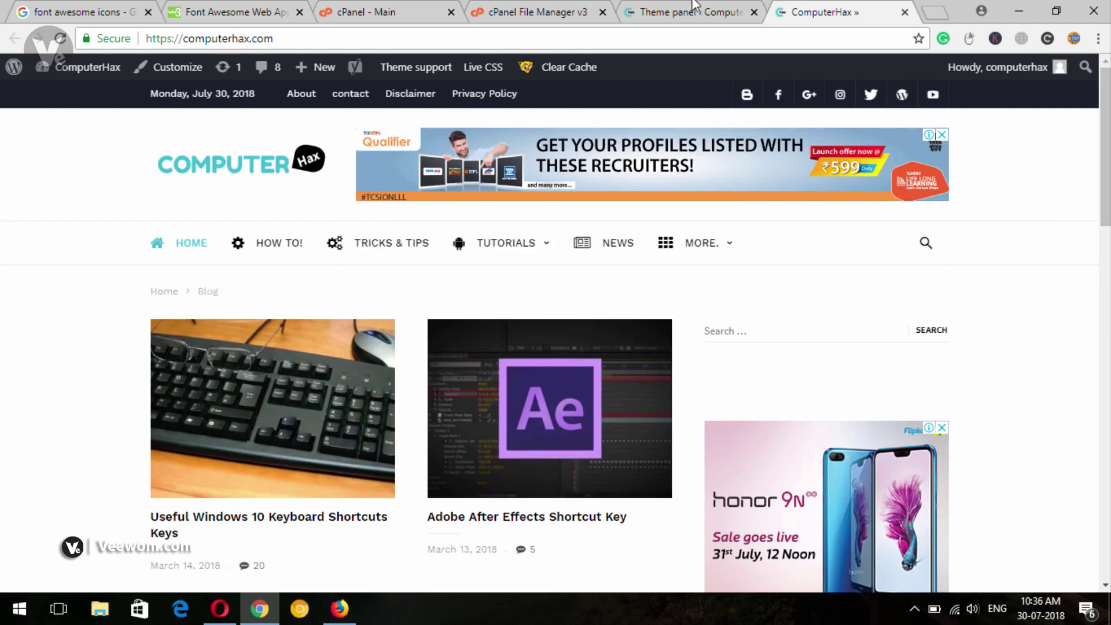
{"action": "left_click", "coordinate": [658, 14]}
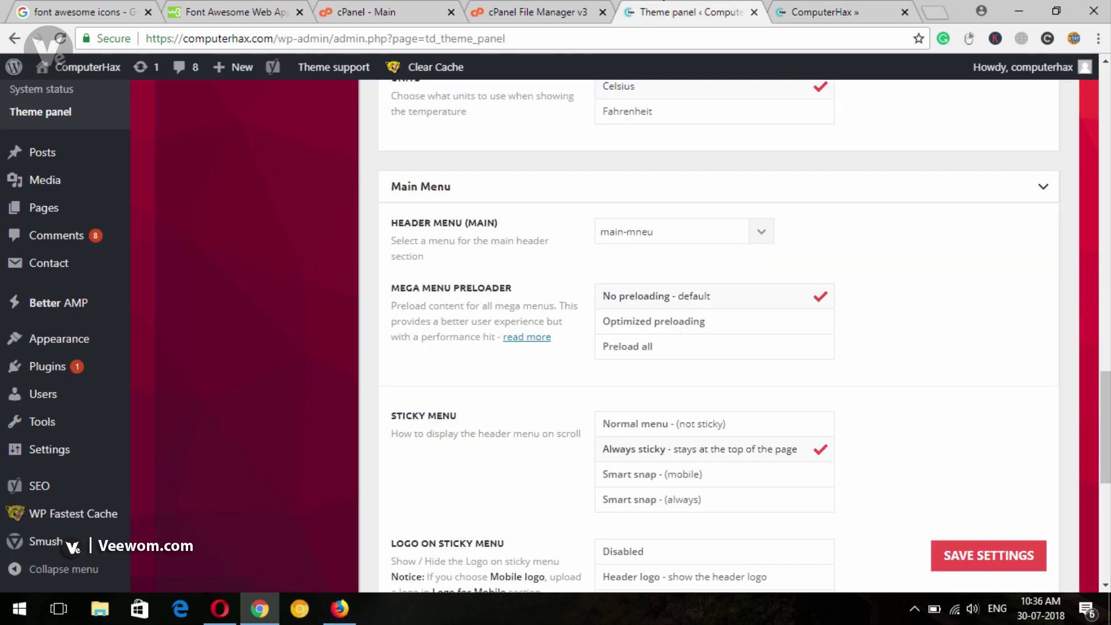
Try the Normal menu option for Sticky Menu, set it back to Always sticky, and save the theme settings.
{"action": "scroll", "coordinate": [196, 426], "scroll_direction": "down", "scroll_amount": 2}
{"action": "scroll", "coordinate": [269, 427], "scroll_direction": "up", "scroll_amount": 1}
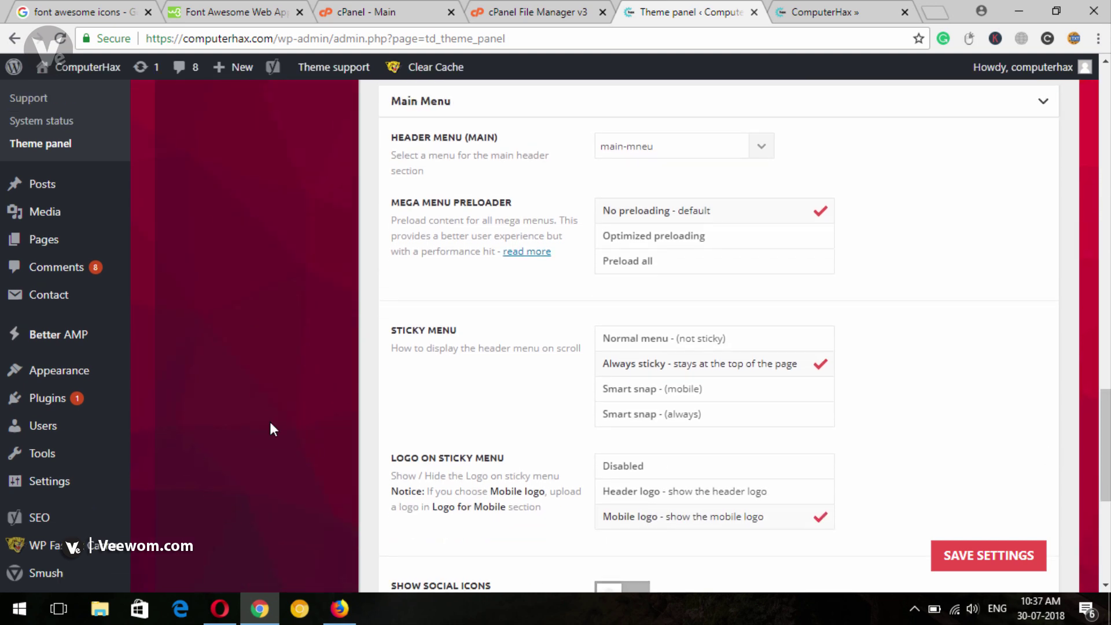
{"action": "scroll", "coordinate": [463, 295], "scroll_direction": "down", "scroll_amount": 2}
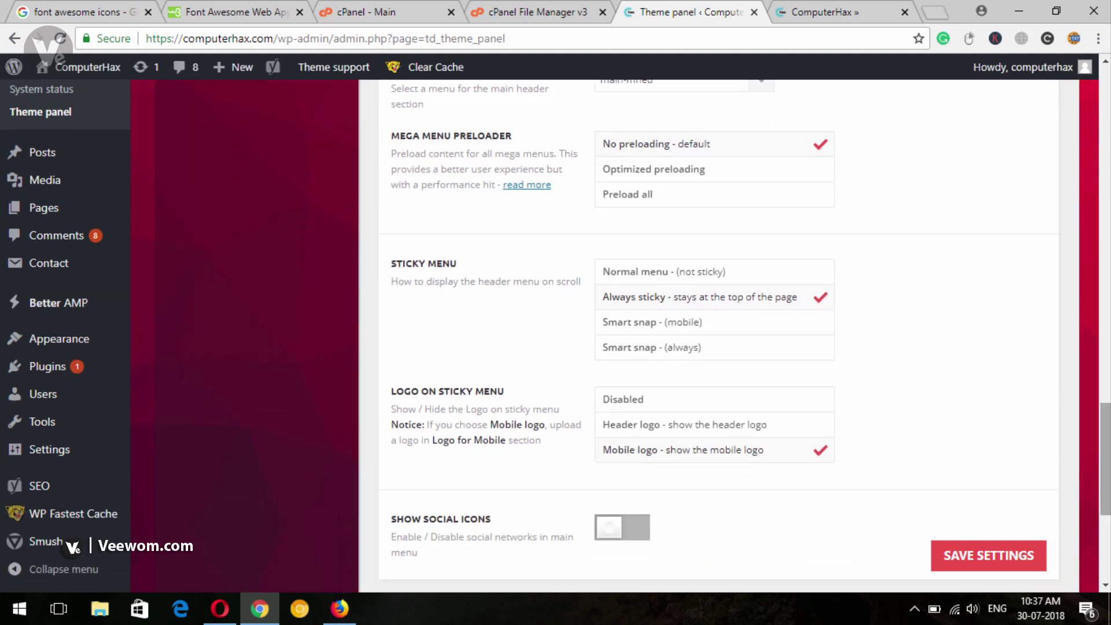
{"action": "left_click_drag", "start_coordinate": [463, 267], "coordinate": [388, 261]}
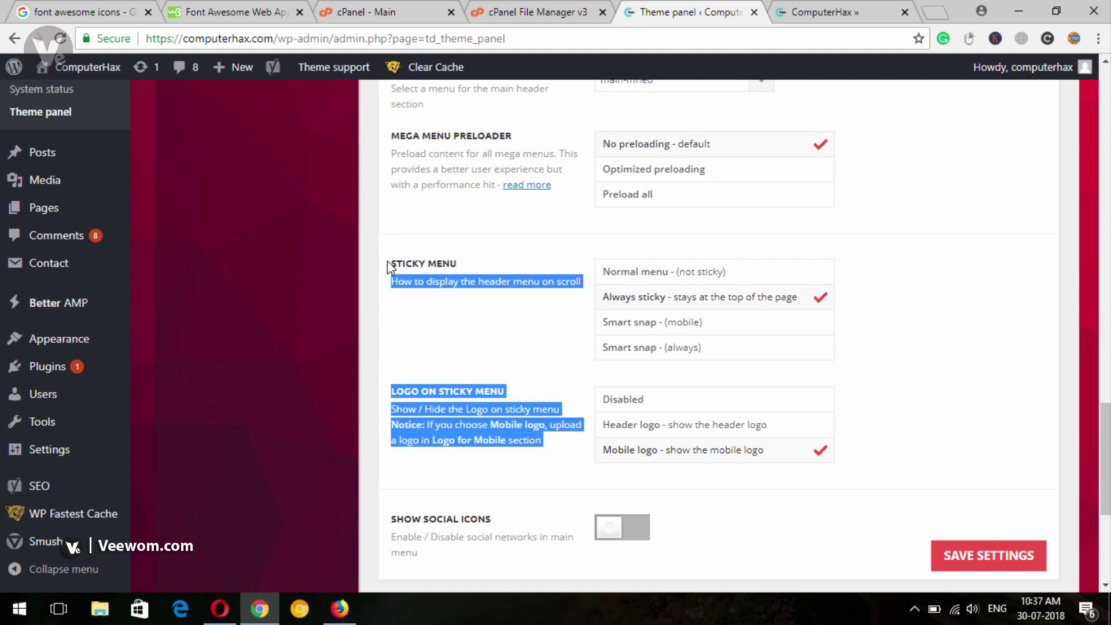
{"action": "left_click", "coordinate": [439, 265]}
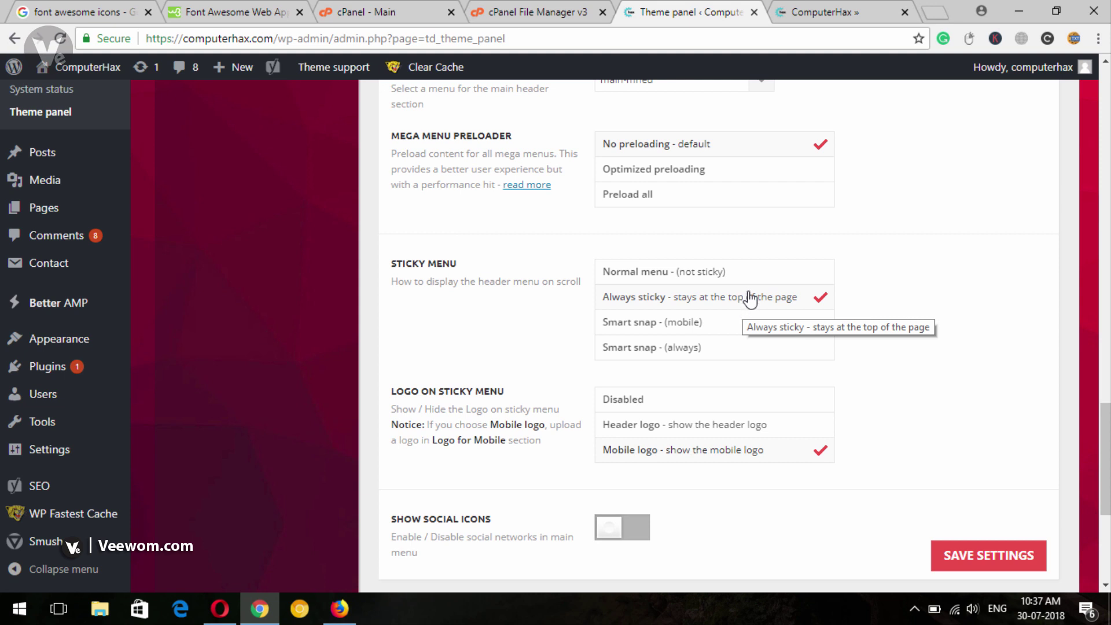
{"action": "left_click", "coordinate": [743, 274]}
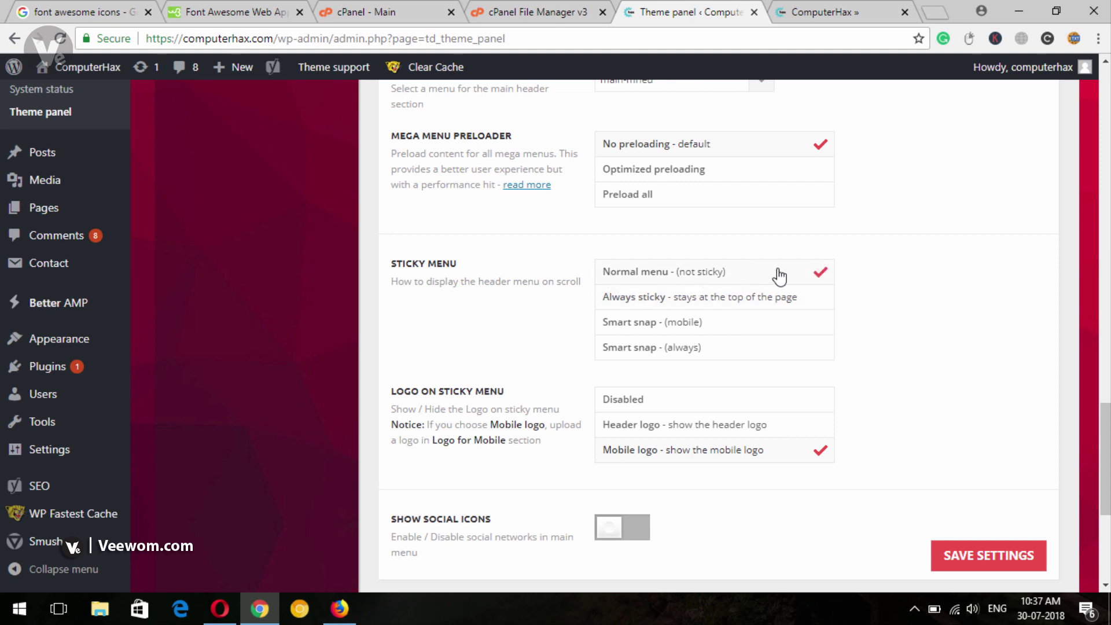
{"action": "left_click", "coordinate": [746, 305]}
{"action": "left_click", "coordinate": [1003, 557]}
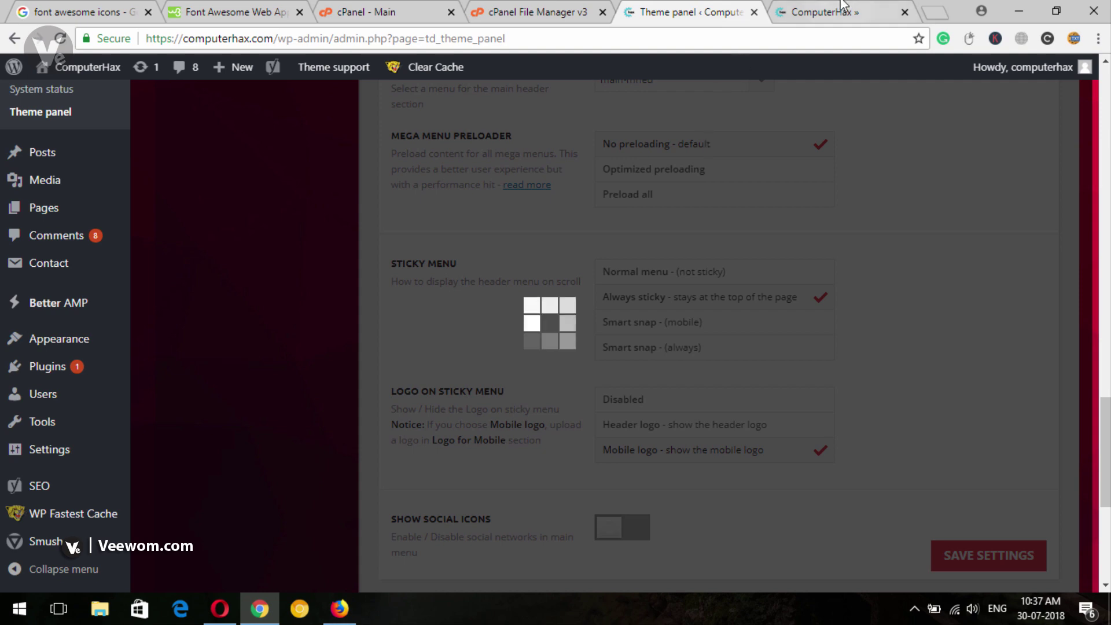
Reload the ComputerHax homepage and examine the sticky menu and its logo while scrolling the page.
{"action": "left_click", "coordinate": [842, 8]}
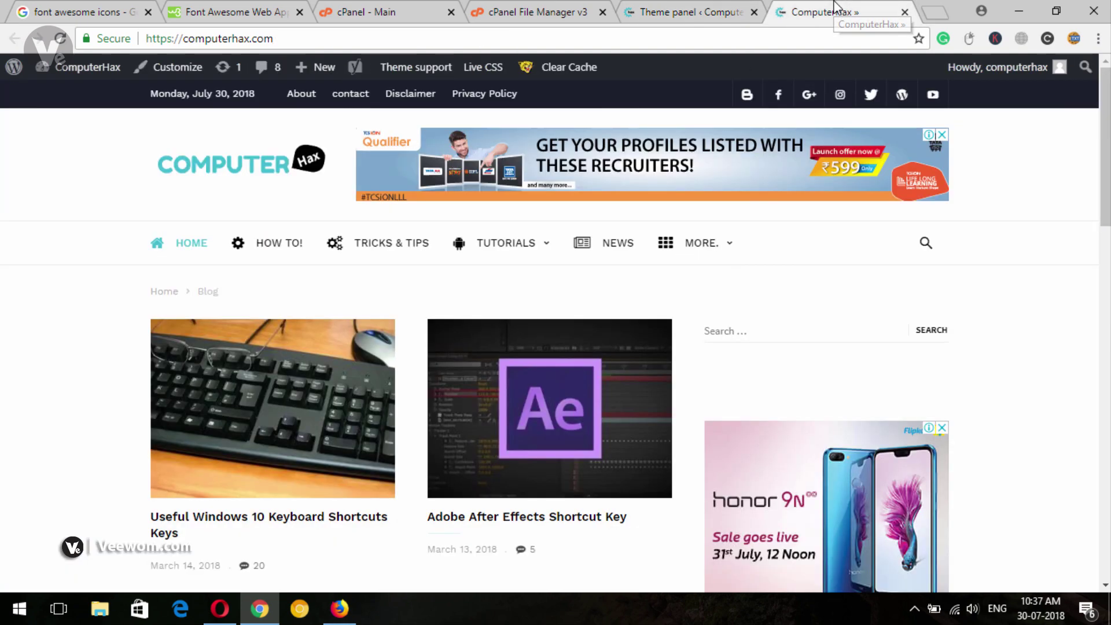
{"action": "left_click", "coordinate": [53, 38]}
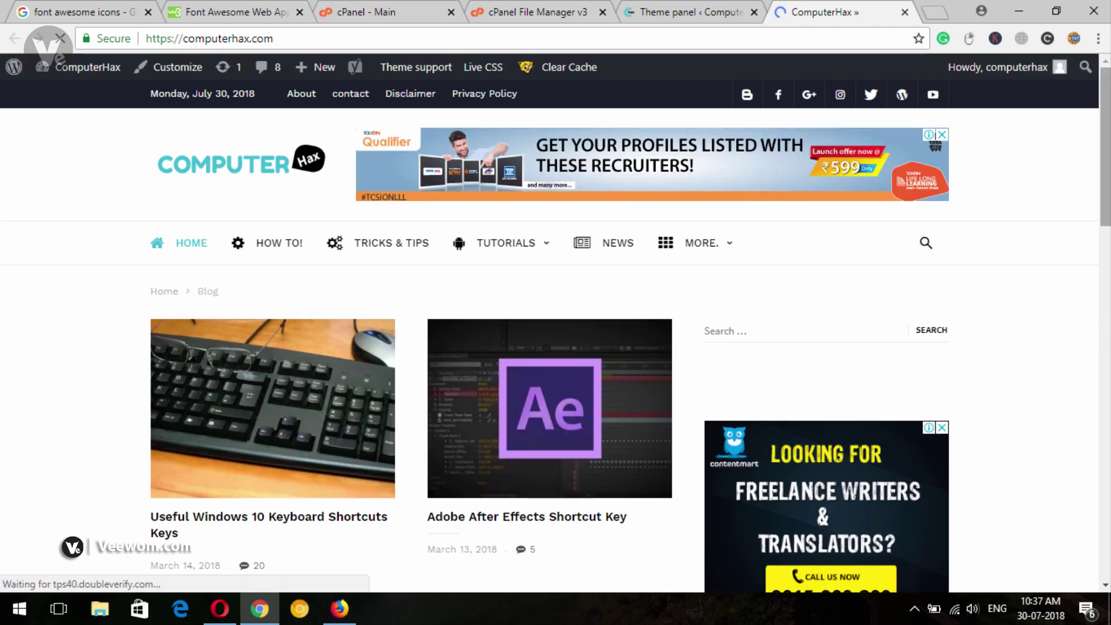
{"action": "scroll", "coordinate": [556, 347], "scroll_direction": "down", "scroll_amount": 8}
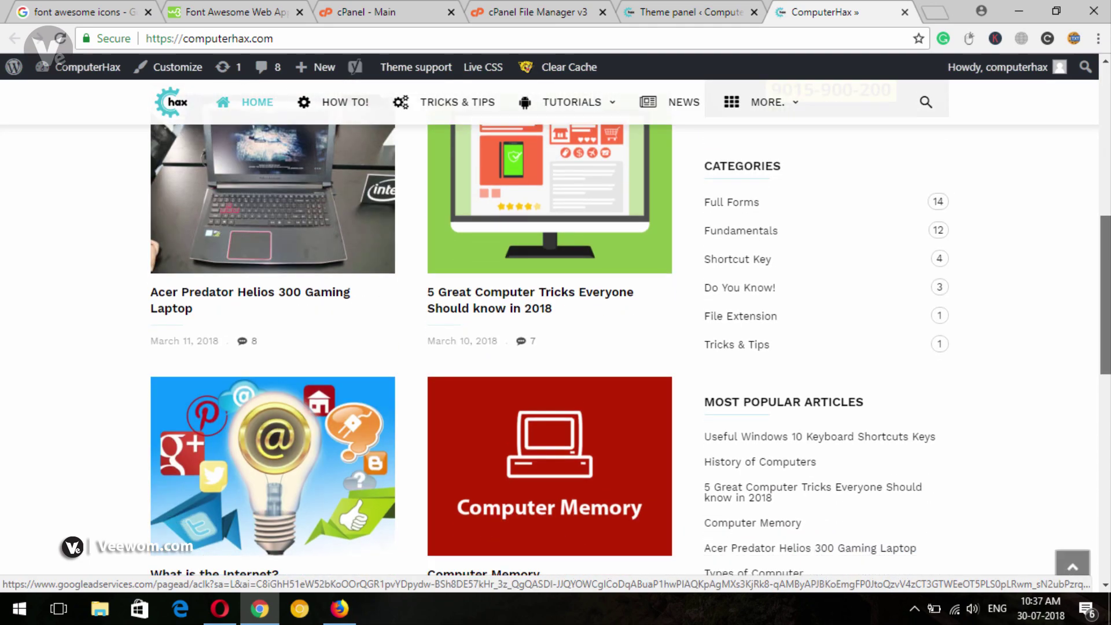
{"action": "scroll", "coordinate": [556, 347], "scroll_direction": "up", "scroll_amount": 9}
{"action": "scroll", "coordinate": [555, 347], "scroll_direction": "down", "scroll_amount": 3}
{"action": "scroll", "coordinate": [556, 348], "scroll_direction": "up", "scroll_amount": 1}
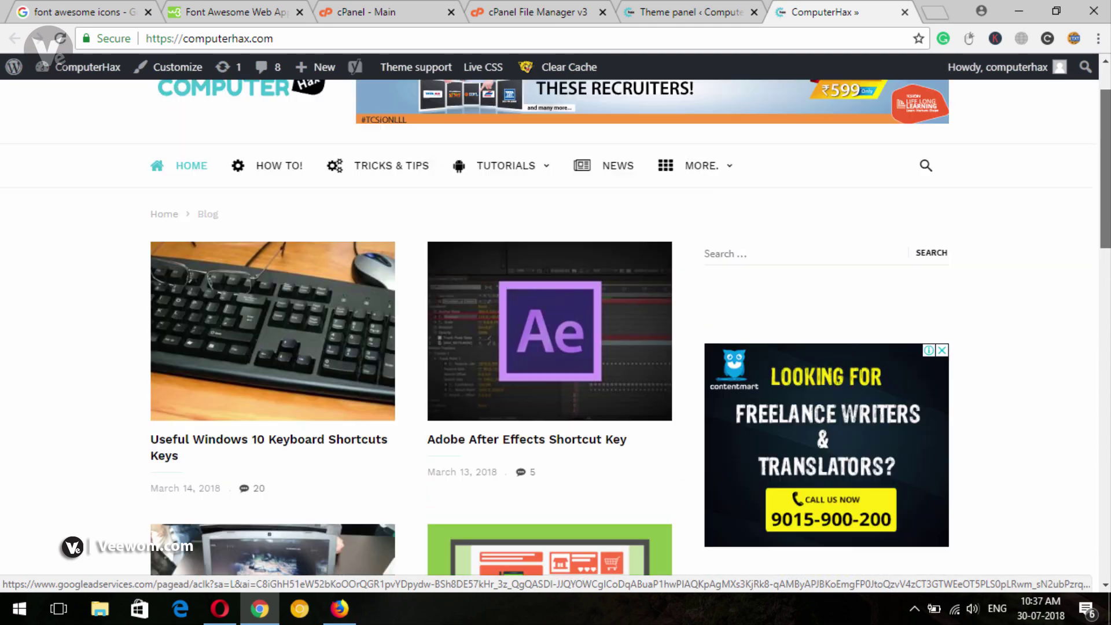
{"action": "scroll", "coordinate": [257, 145], "scroll_direction": "up", "scroll_amount": 1}
{"action": "scroll", "coordinate": [257, 144], "scroll_direction": "down", "scroll_amount": 6}
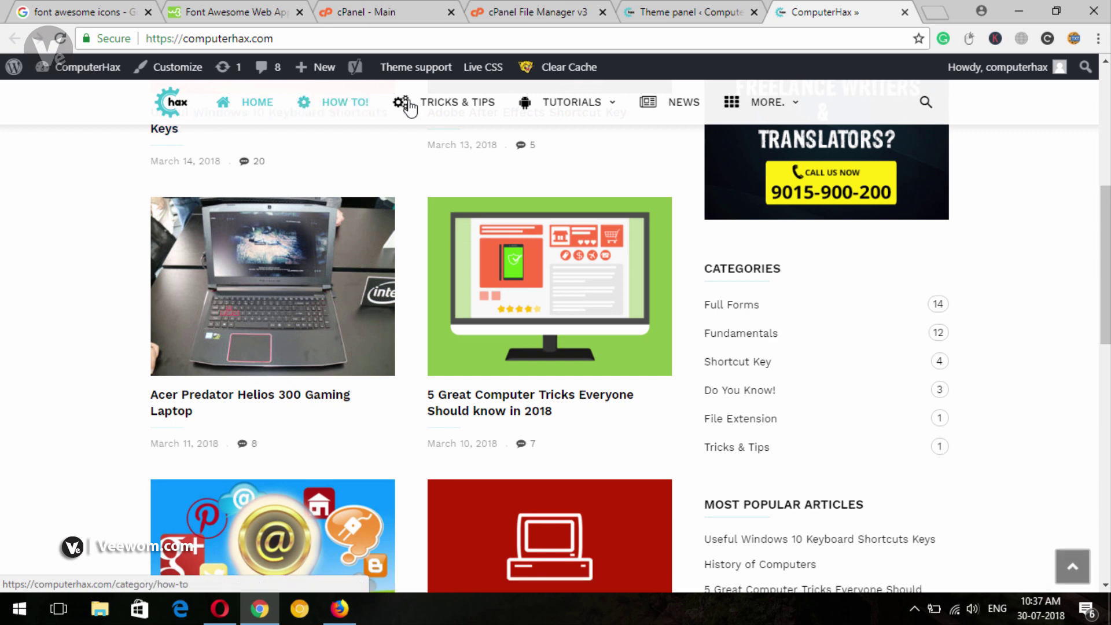
{"action": "scroll", "coordinate": [669, 154], "scroll_direction": "up", "scroll_amount": 6}
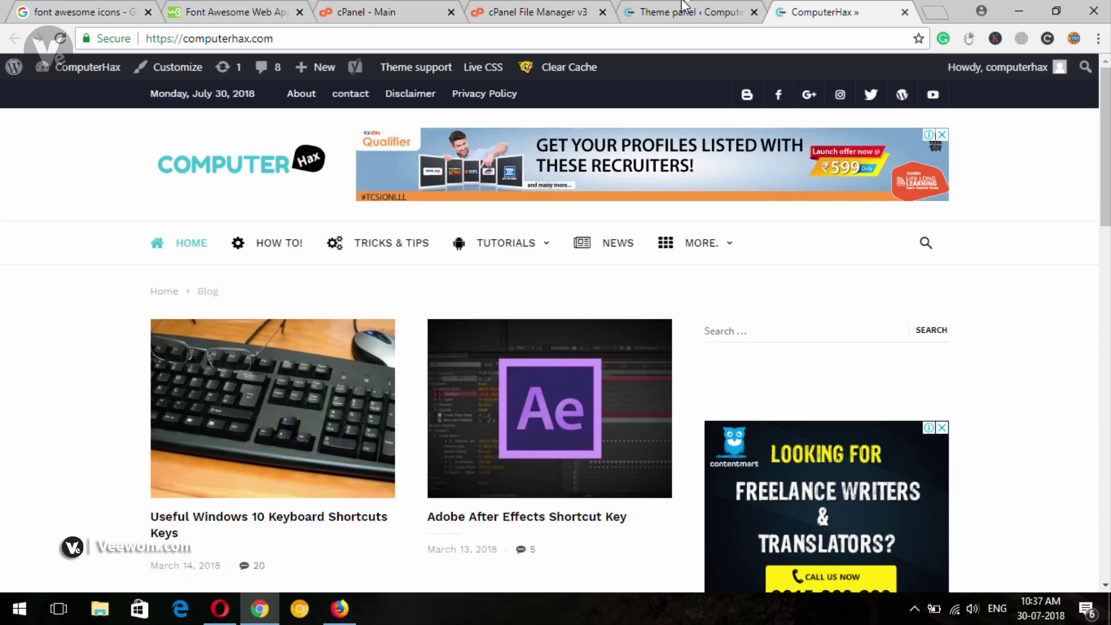
Collapse the theme panel's Main Menu settings and expand Logo & Favicon to show the logo, retina logo and favicon uploads.
{"action": "left_click", "coordinate": [685, 6]}
{"action": "scroll", "coordinate": [1011, 439], "scroll_direction": "up", "scroll_amount": 5}
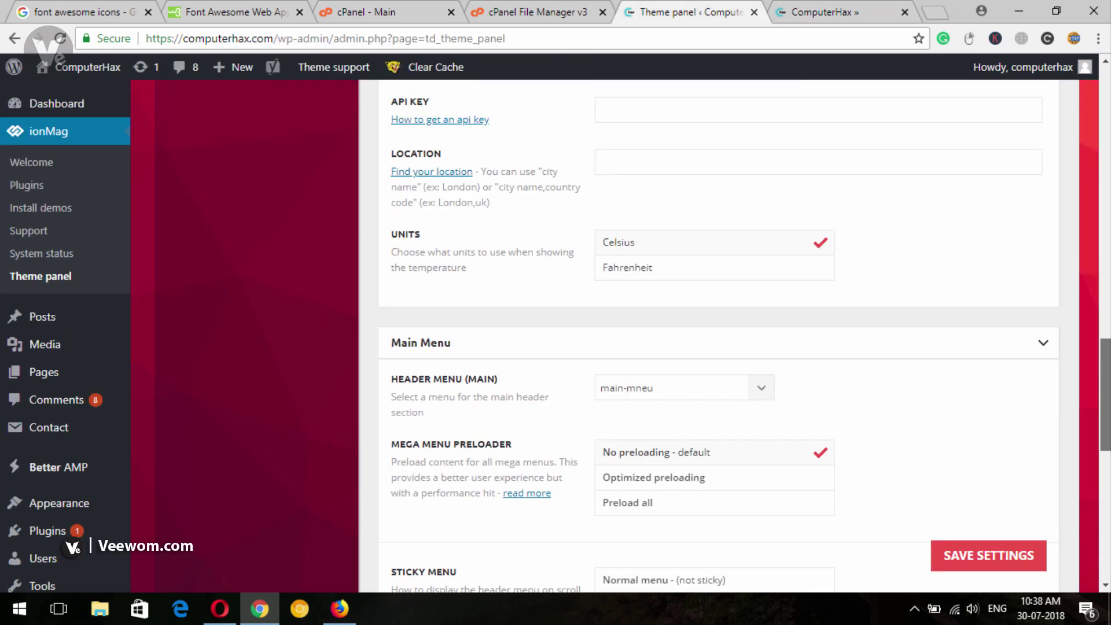
{"action": "left_click", "coordinate": [1032, 353]}
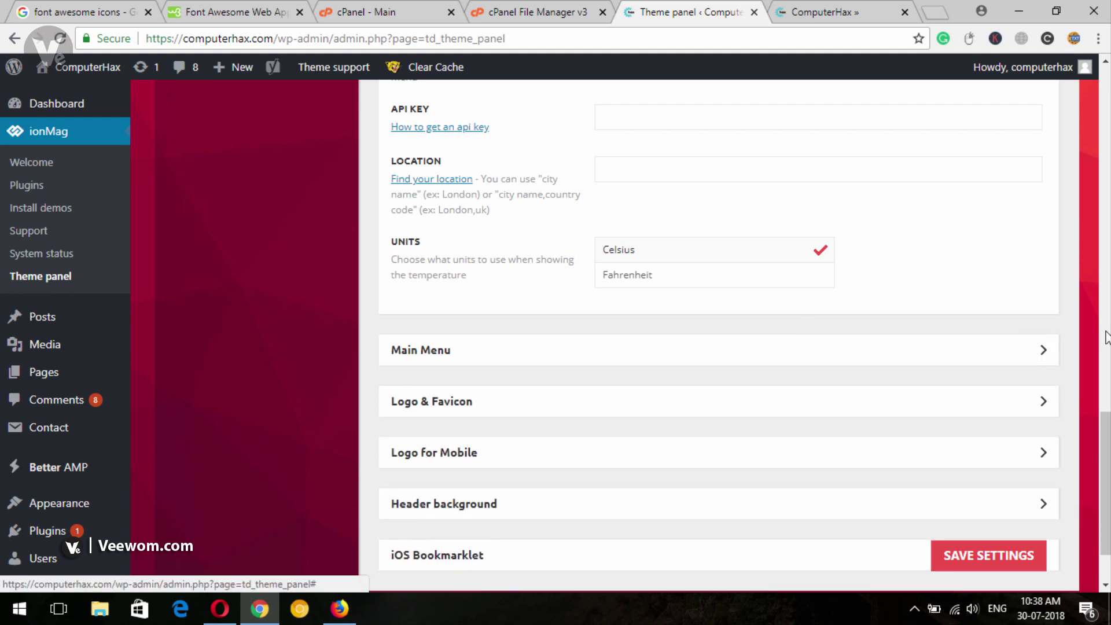
{"action": "scroll", "coordinate": [1032, 353], "scroll_direction": "down", "scroll_amount": 2}
{"action": "scroll", "coordinate": [554, 332], "scroll_direction": "down", "scroll_amount": 1}
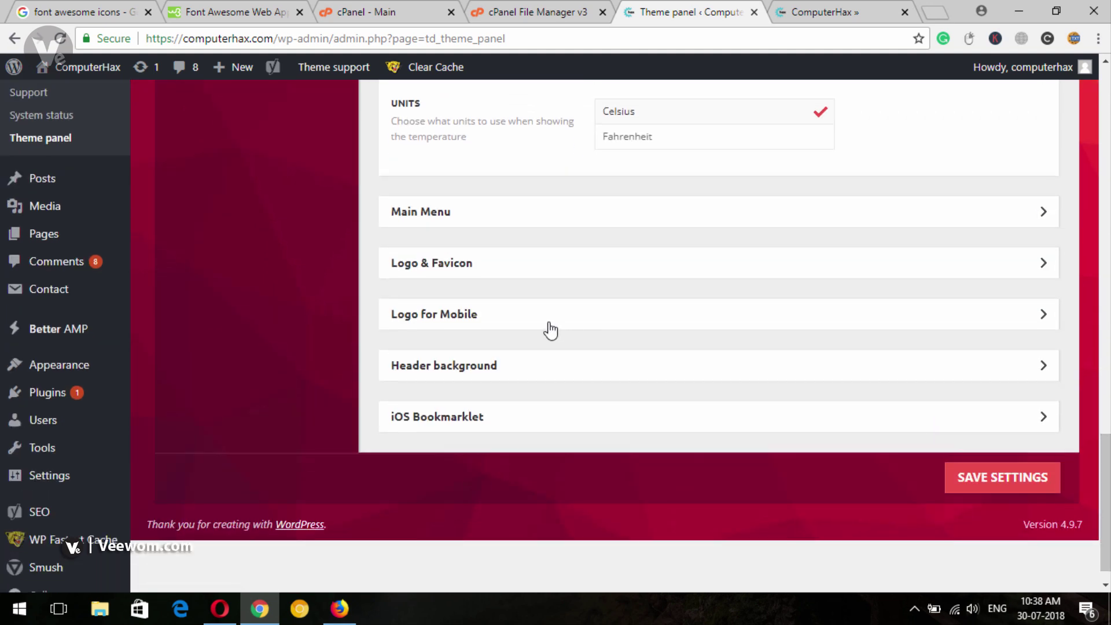
{"action": "left_click", "coordinate": [544, 269]}
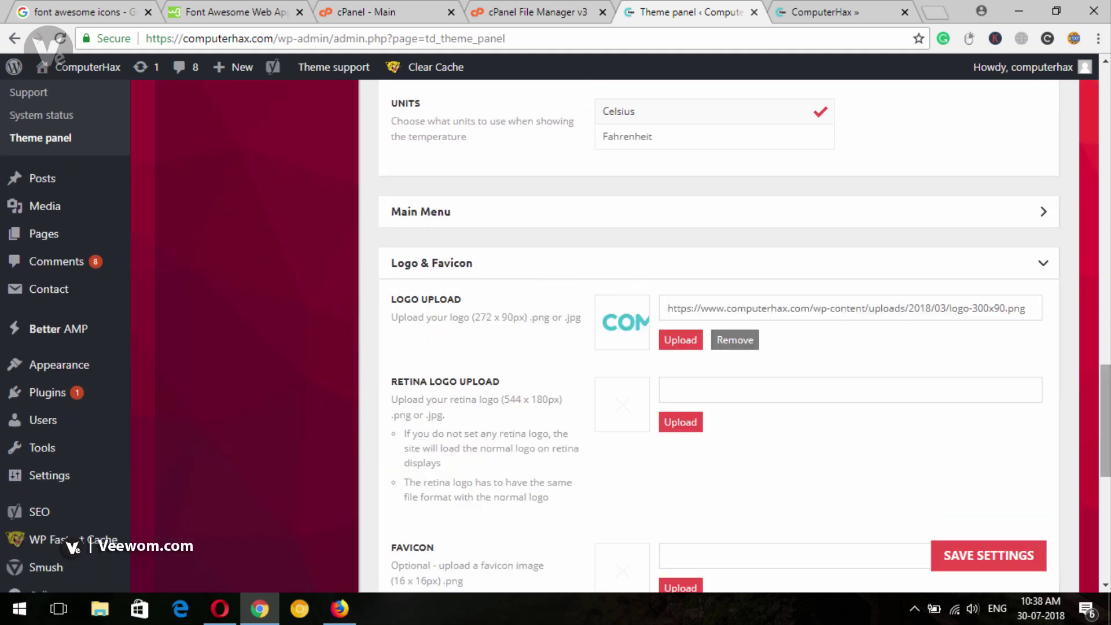
{"action": "scroll", "coordinate": [494, 387], "scroll_direction": "down", "scroll_amount": 1}
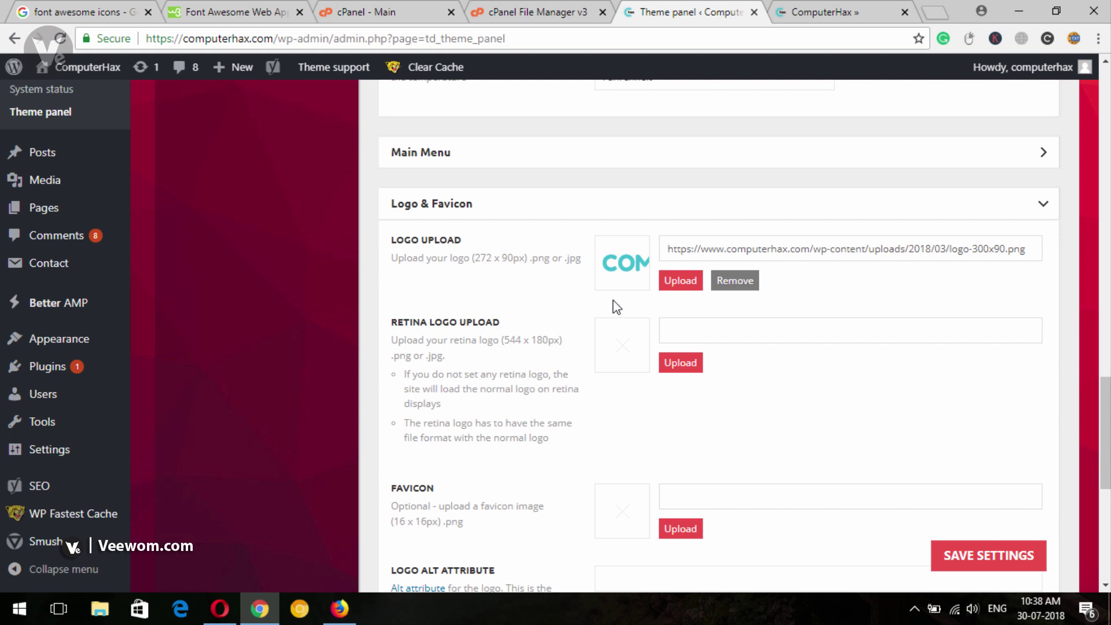
Switch to the Onroid site in Opera and save its header logo image to the Desktop as Untitled-1-300x57.png.
{"action": "left_click", "coordinate": [845, 19]}
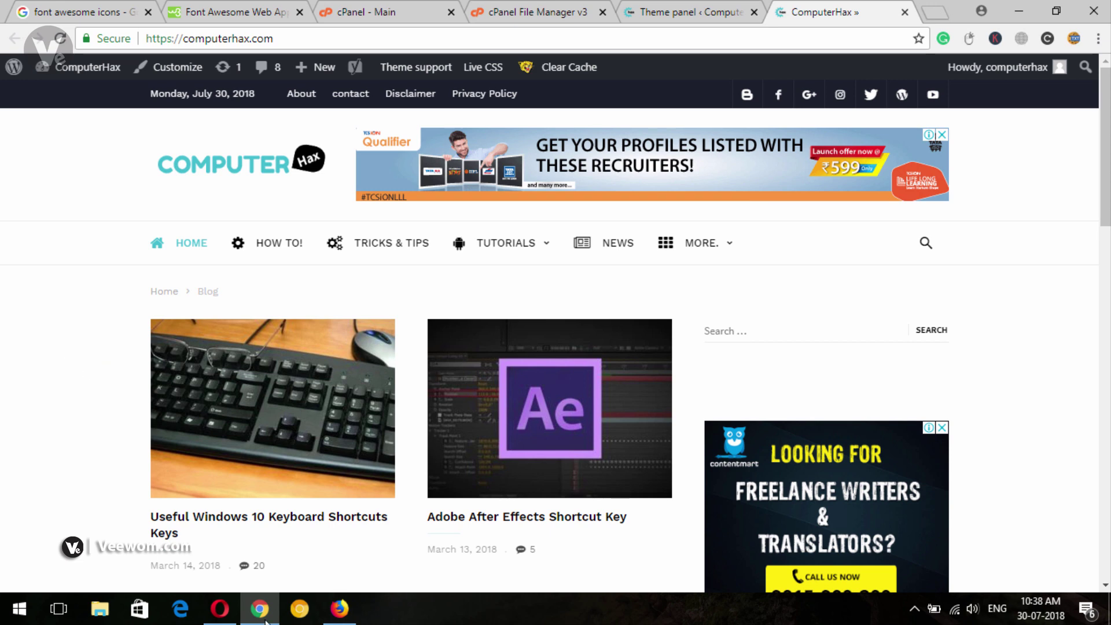
{"action": "left_click", "coordinate": [220, 609]}
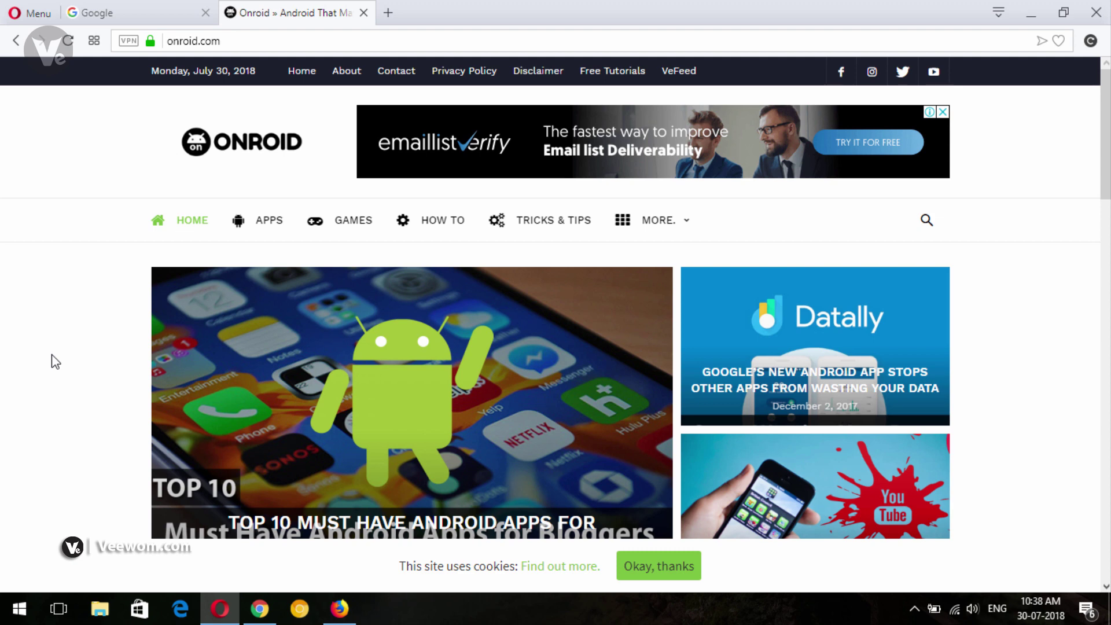
{"action": "right_click", "coordinate": [233, 152]}
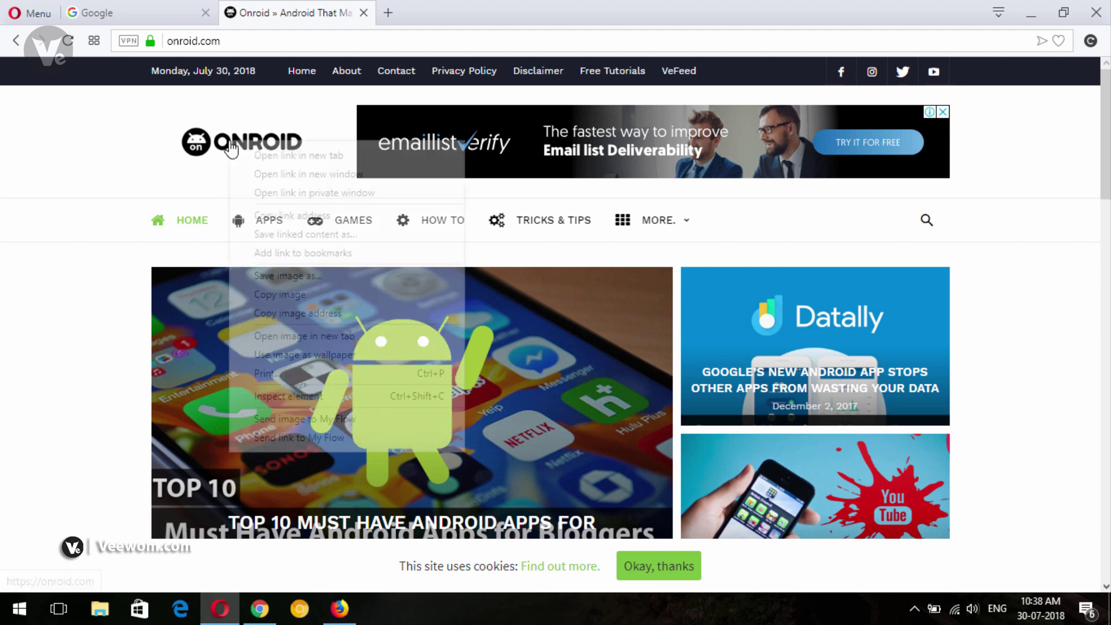
{"action": "left_click", "coordinate": [297, 276]}
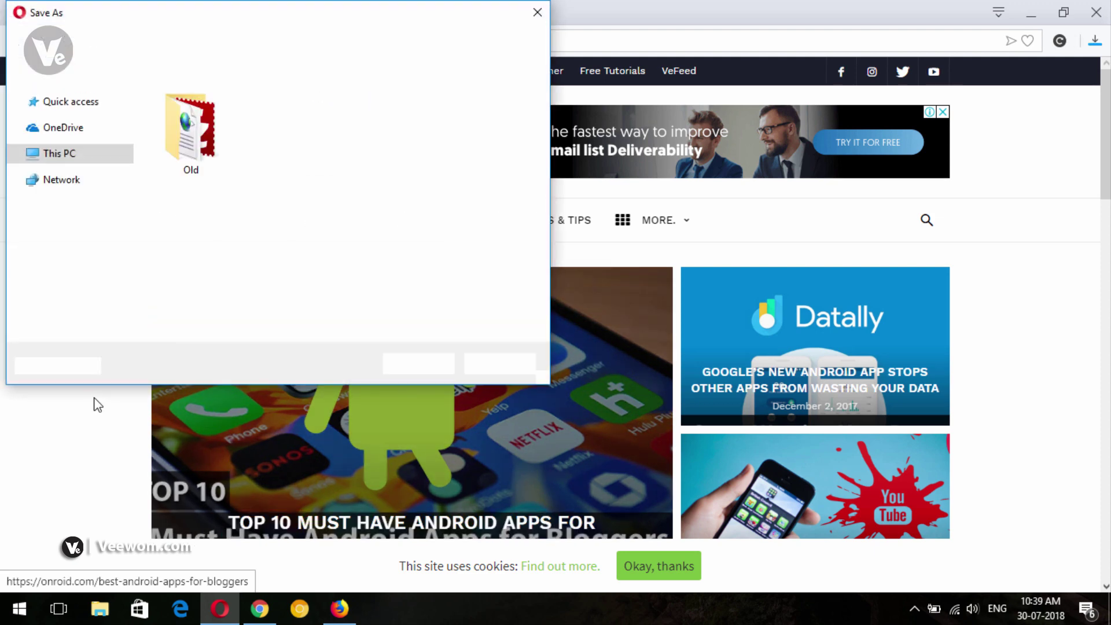
{"action": "left_click", "coordinate": [230, 305]}
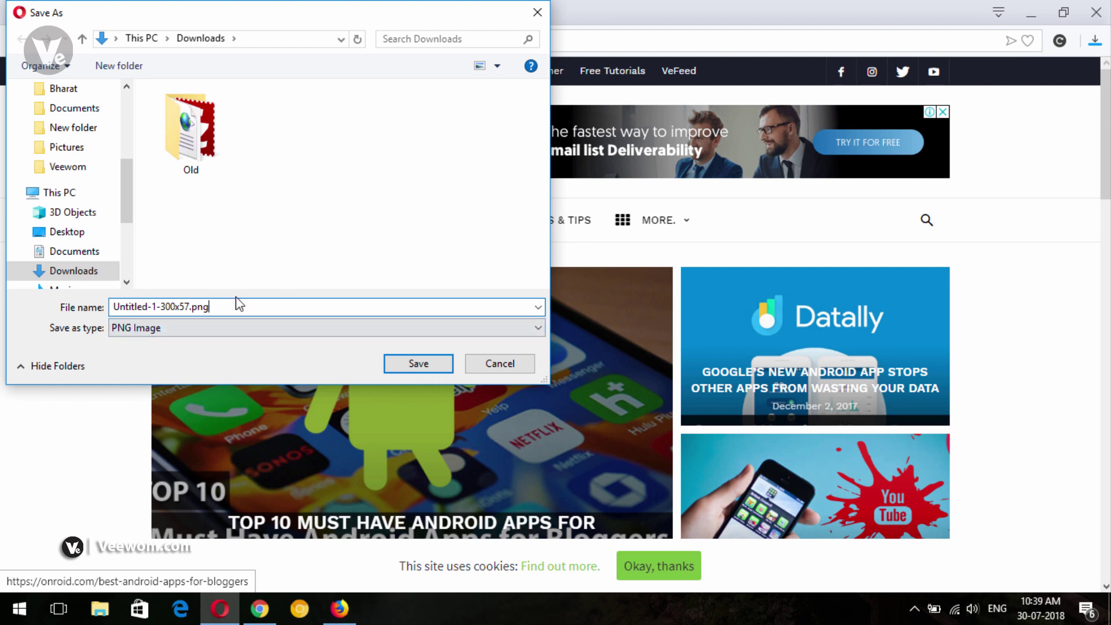
{"action": "scroll", "coordinate": [70, 174], "scroll_direction": "up", "scroll_amount": 4}
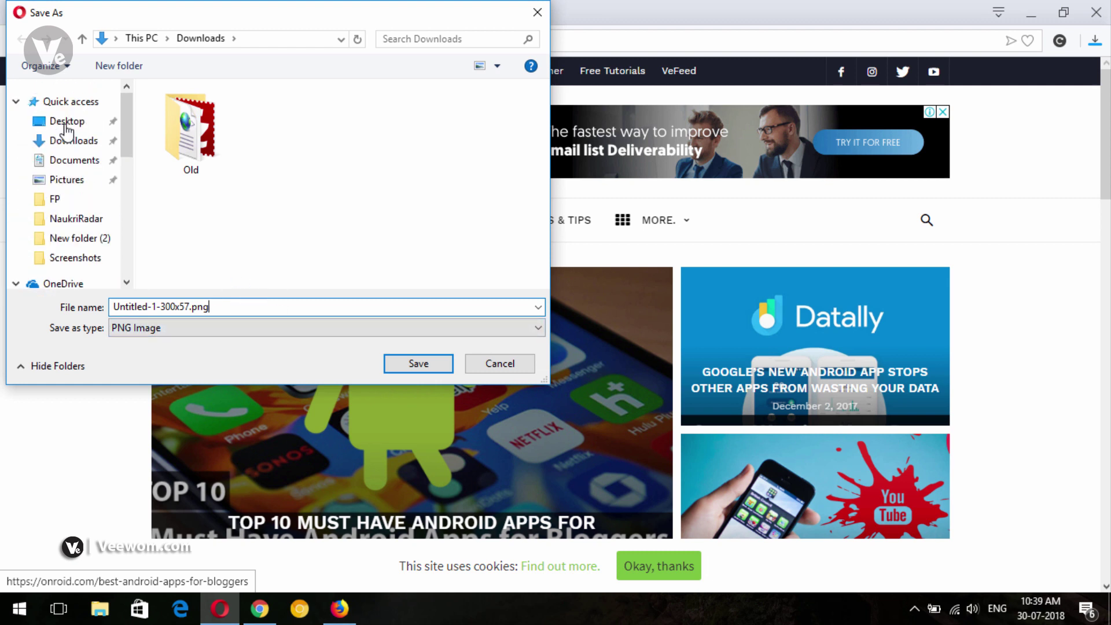
{"action": "left_click", "coordinate": [64, 123]}
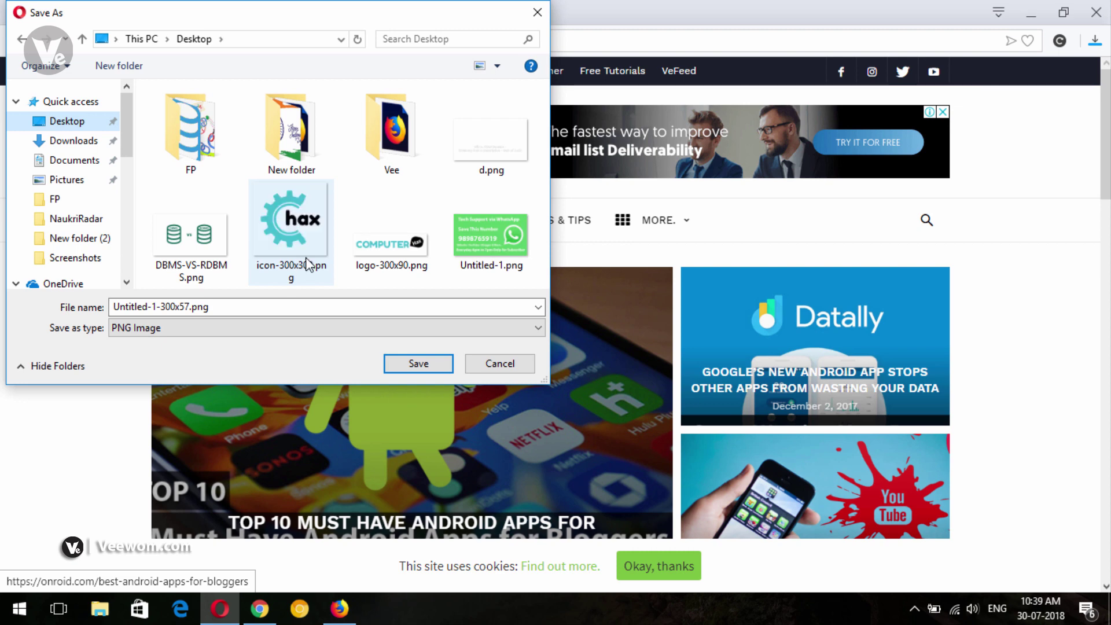
{"action": "left_click", "coordinate": [417, 363]}
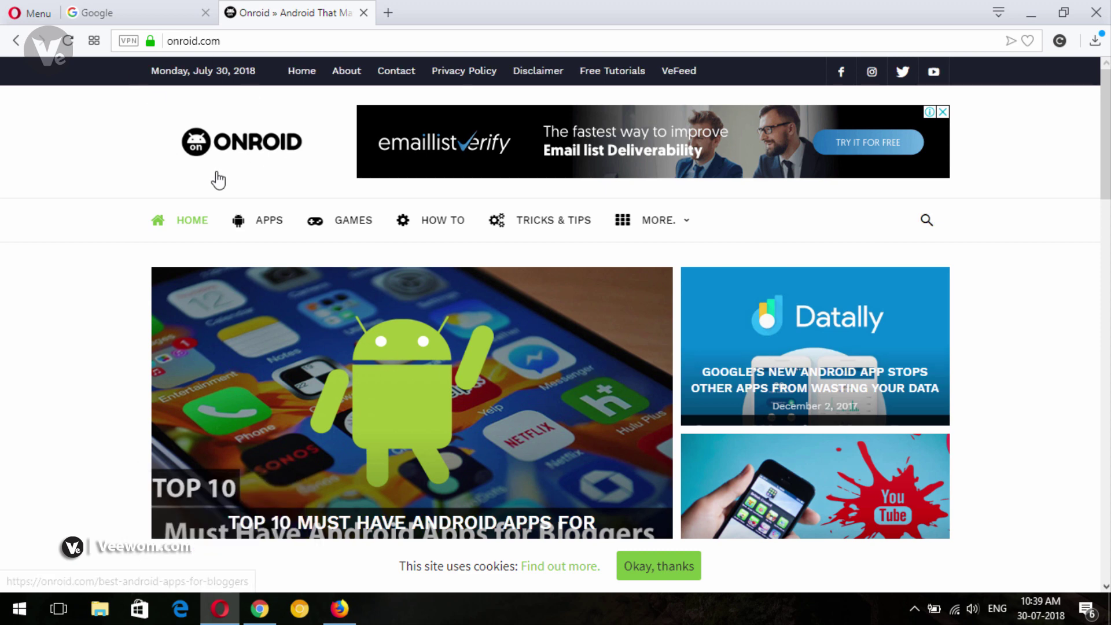
Find Untitled-1-300x57.png in the Desktop folder in File Explorer and open it with Adobe Photoshop CS3.
{"action": "left_click", "coordinate": [237, 144]}
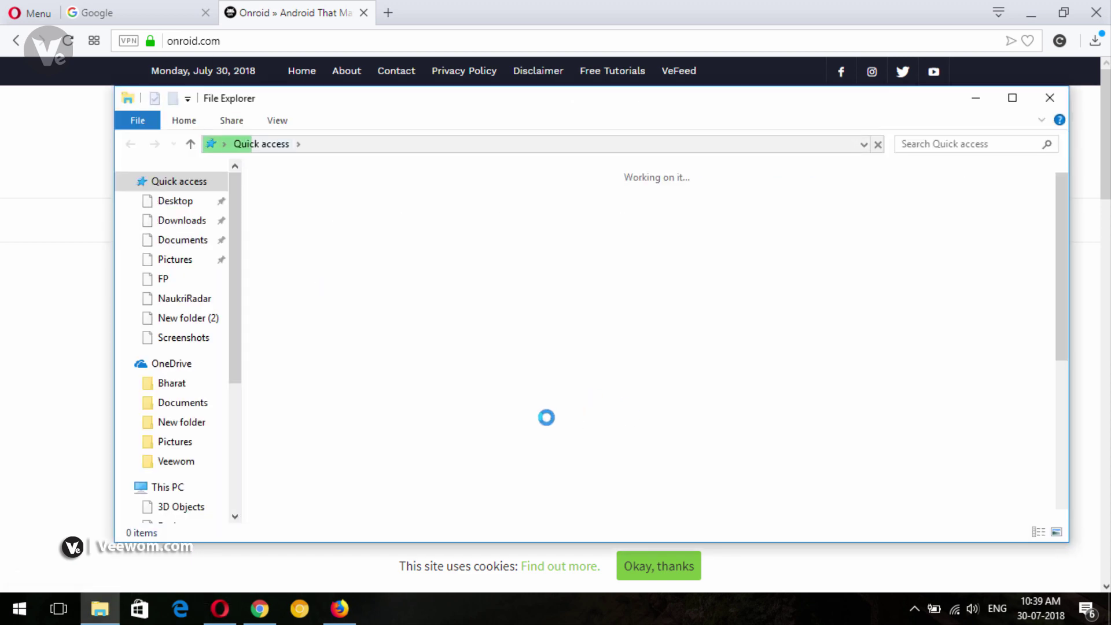
{"action": "left_click", "coordinate": [193, 203]}
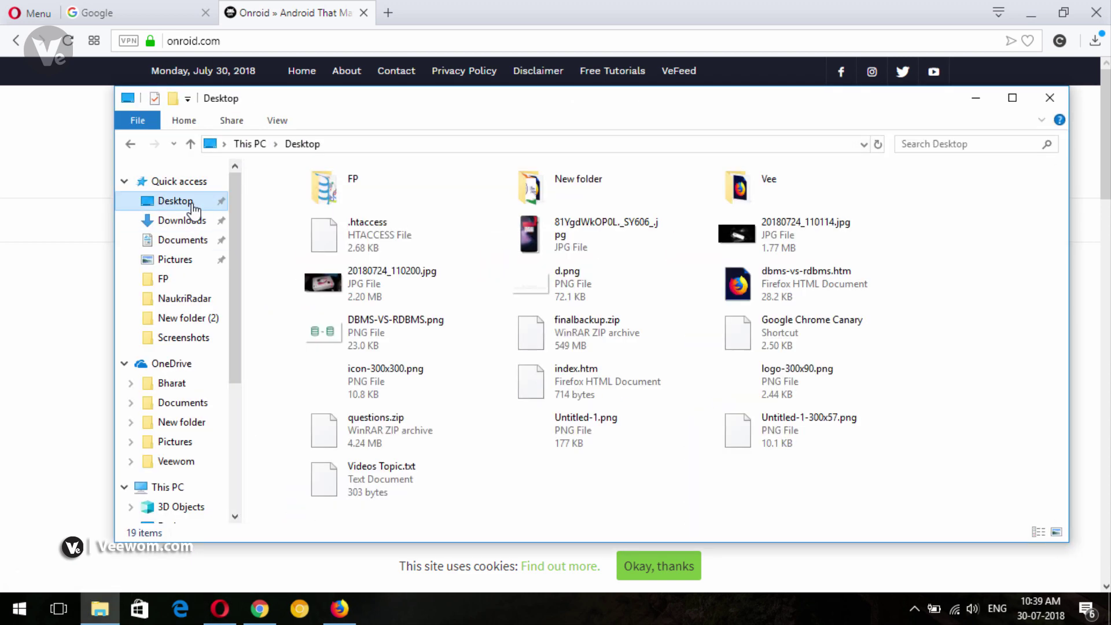
{"action": "left_click_drag", "start_coordinate": [514, 104], "coordinate": [485, 119]}
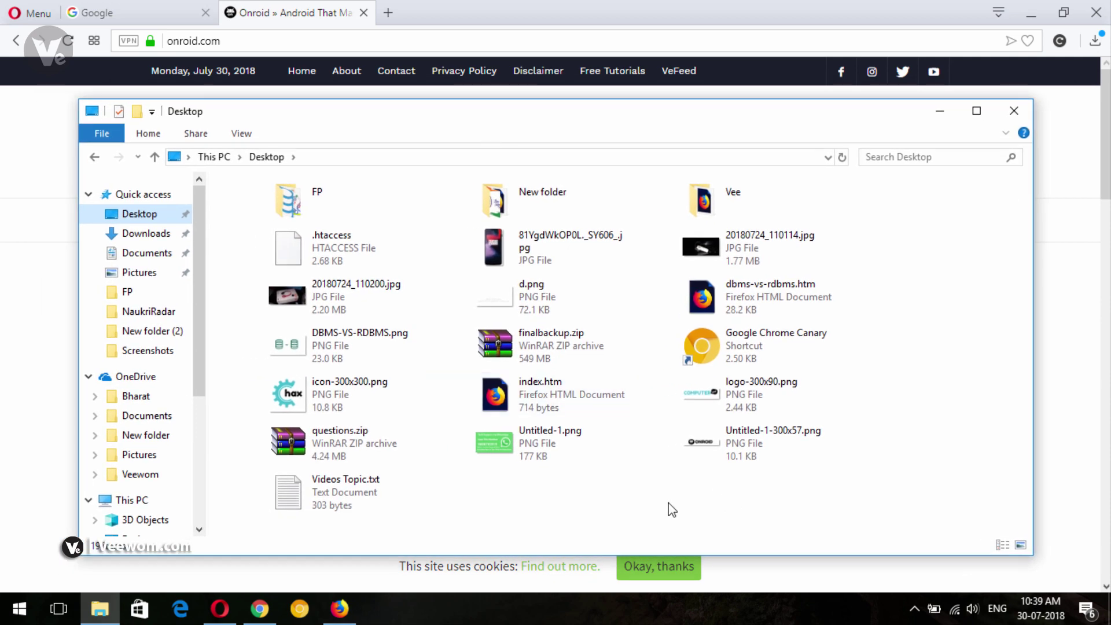
{"action": "mouse_move", "coordinate": [719, 453]}
{"action": "left_click", "coordinate": [703, 457]}
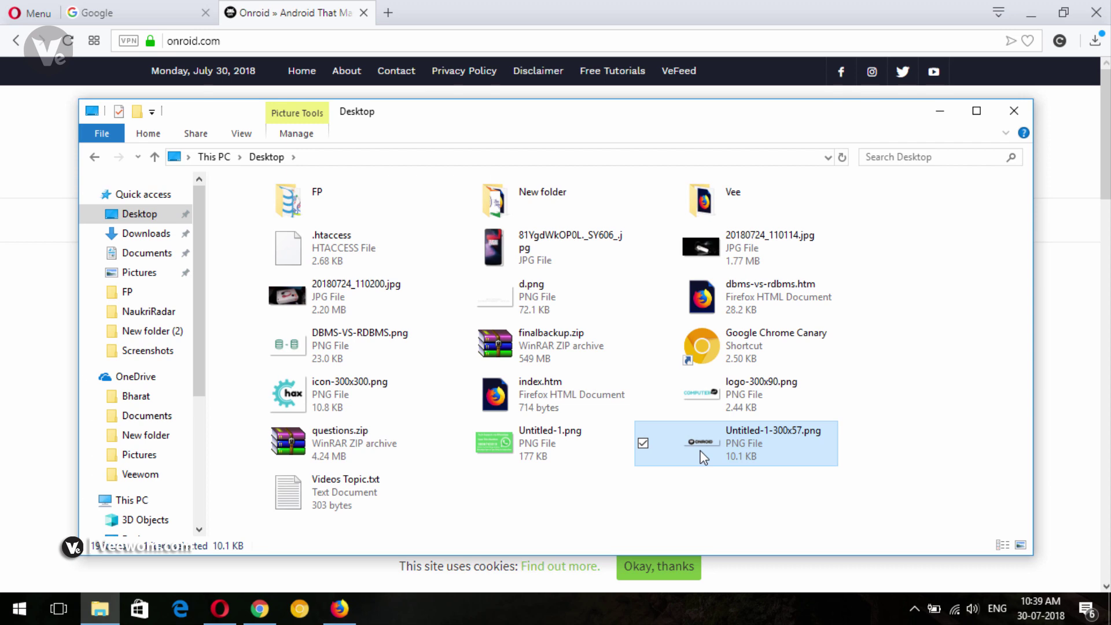
{"action": "right_click", "coordinate": [703, 457]}
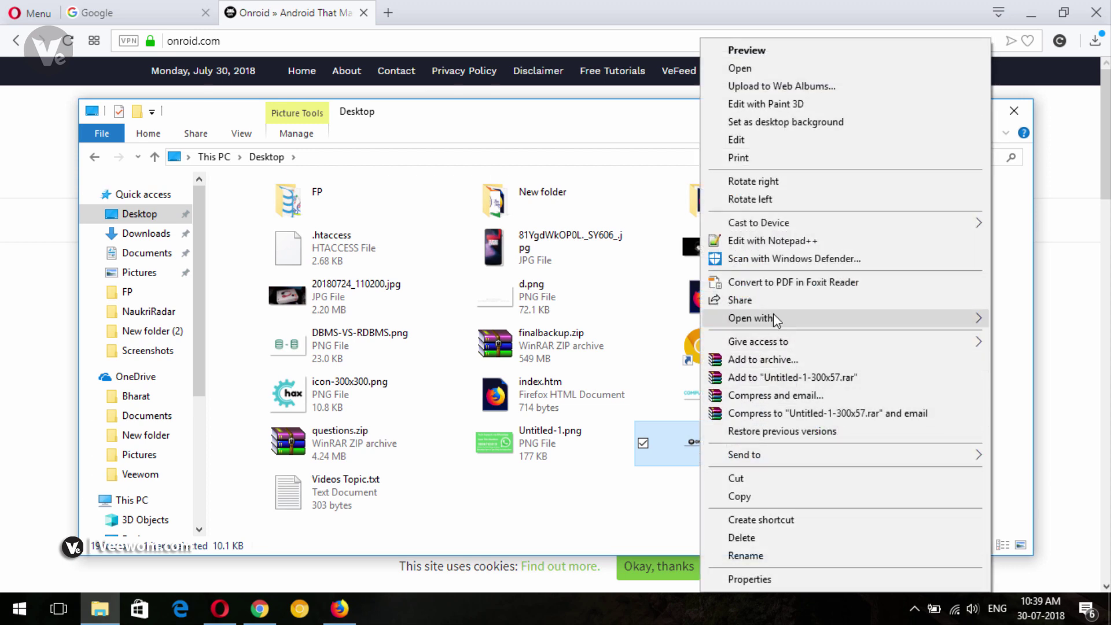
{"action": "mouse_move", "coordinate": [773, 318]}
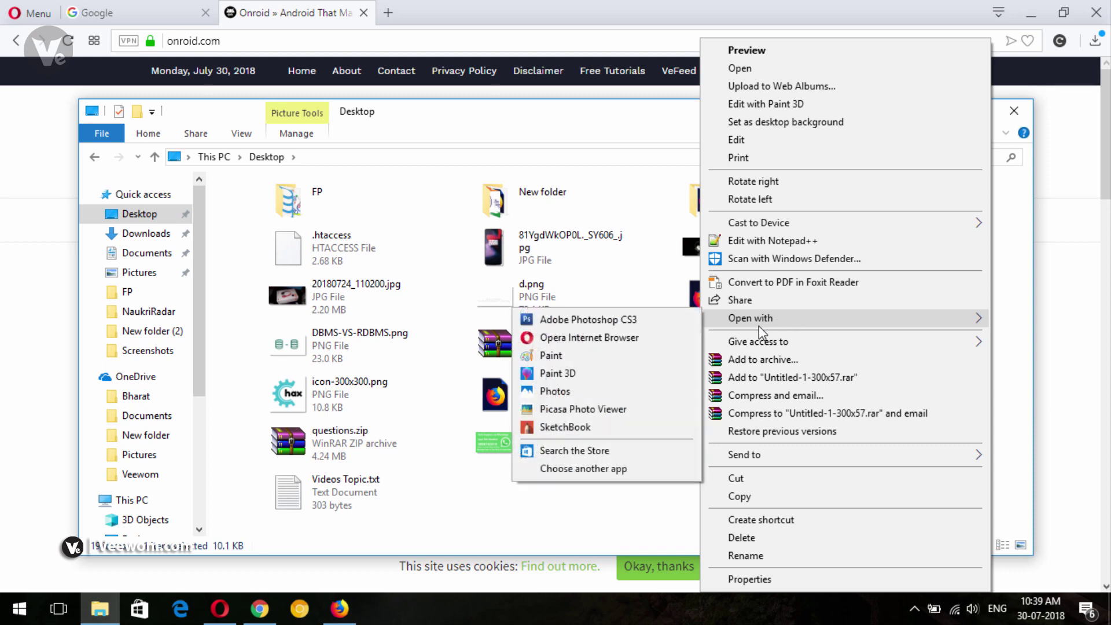
{"action": "left_click", "coordinate": [555, 324]}
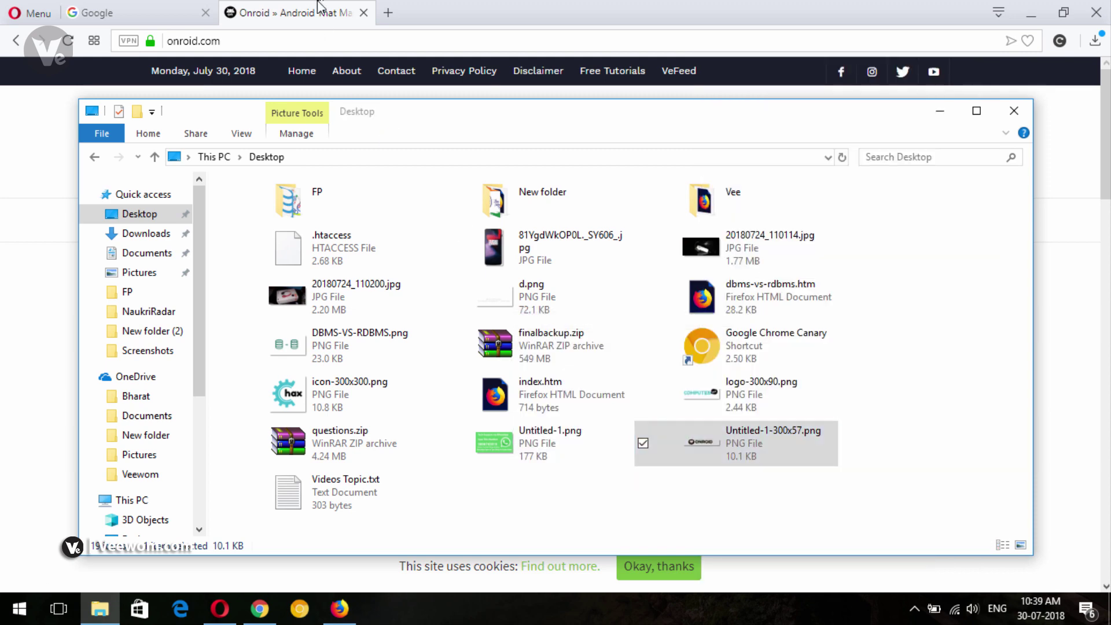
Switch to Photoshop, enlarge the Onroid logo's document window and activate the Move tool.
{"action": "left_click", "coordinate": [322, 12]}
{"action": "left_click_drag", "start_coordinate": [322, 3], "coordinate": [330, 6]}
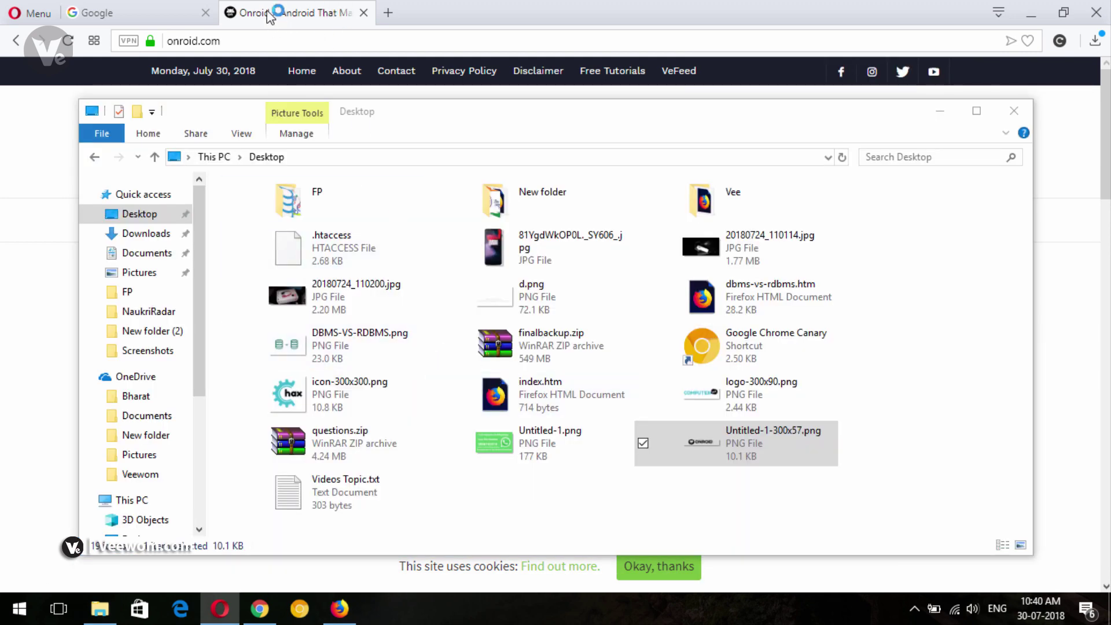
{"action": "left_click", "coordinate": [942, 112]}
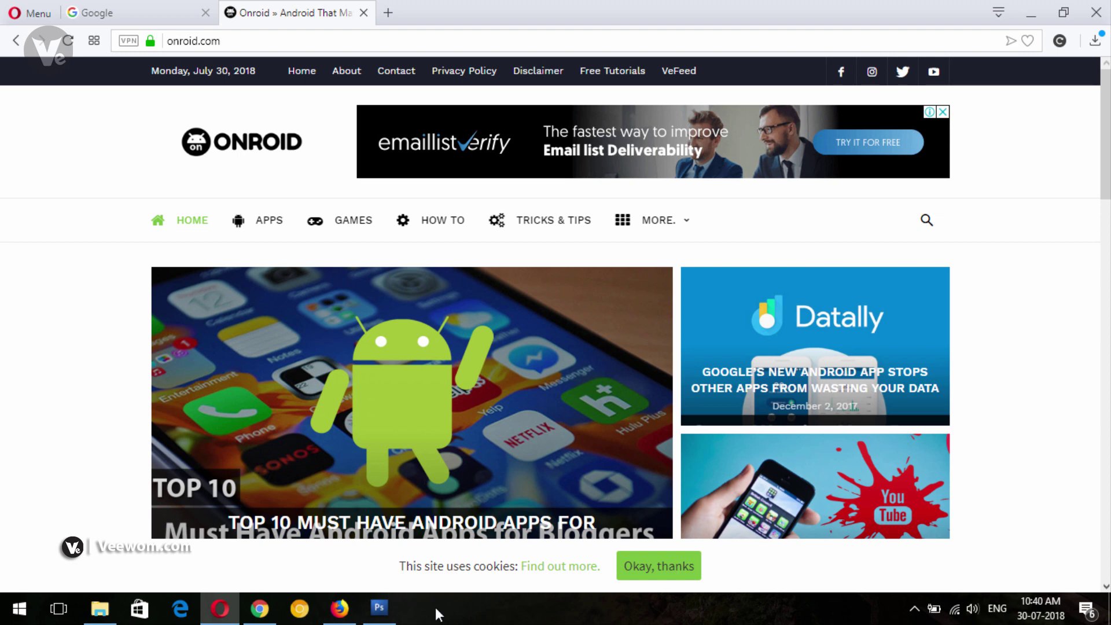
{"action": "left_click", "coordinate": [379, 608]}
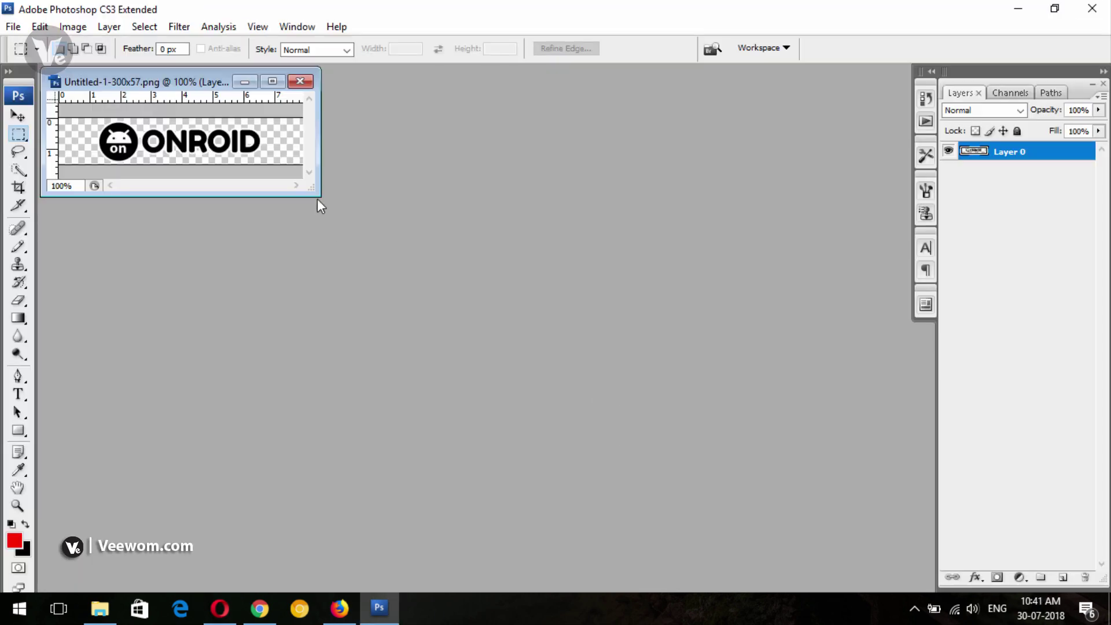
{"action": "left_click_drag", "start_coordinate": [319, 198], "coordinate": [490, 302]}
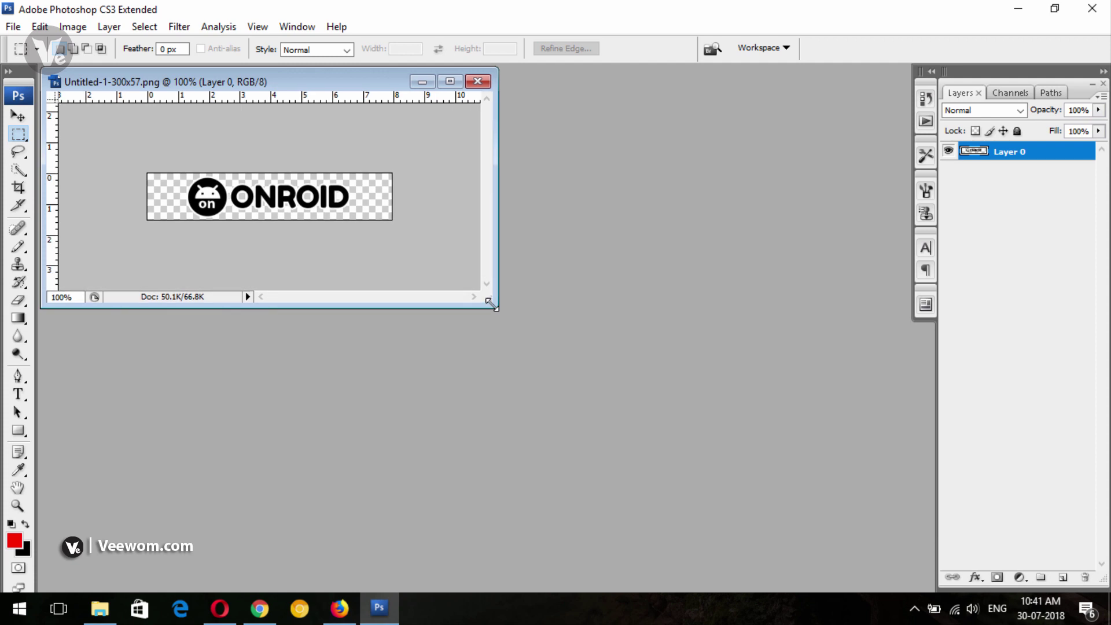
{"action": "left_click_drag", "start_coordinate": [491, 302], "coordinate": [652, 374]}
{"action": "left_click", "coordinate": [19, 117]}
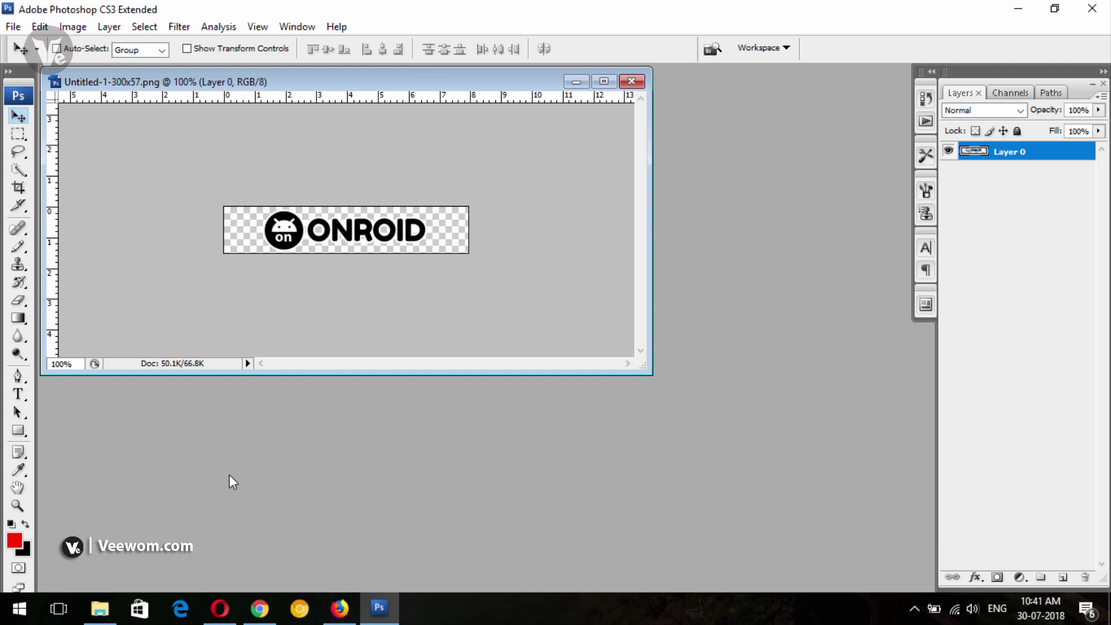
Open logo-300x90.png from the Desktop in Photoshop and copy the ComputerHax logo into the Untitled-1-300x57.png document.
{"action": "left_click", "coordinate": [270, 612]}
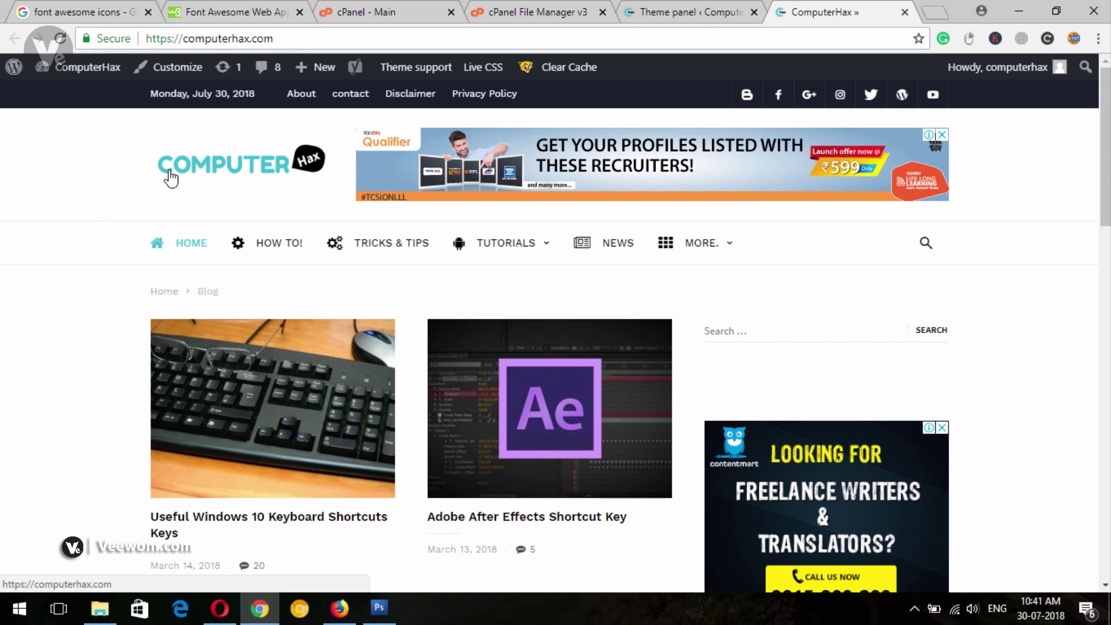
{"action": "left_click", "coordinate": [100, 609]}
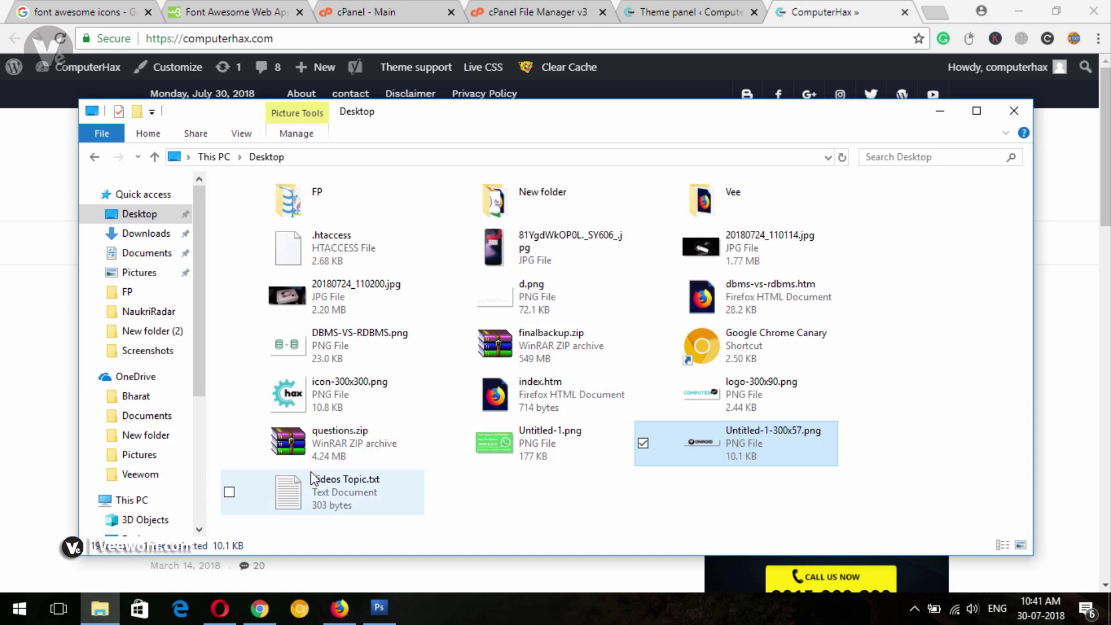
{"action": "left_click_drag", "start_coordinate": [711, 400], "coordinate": [292, 248]}
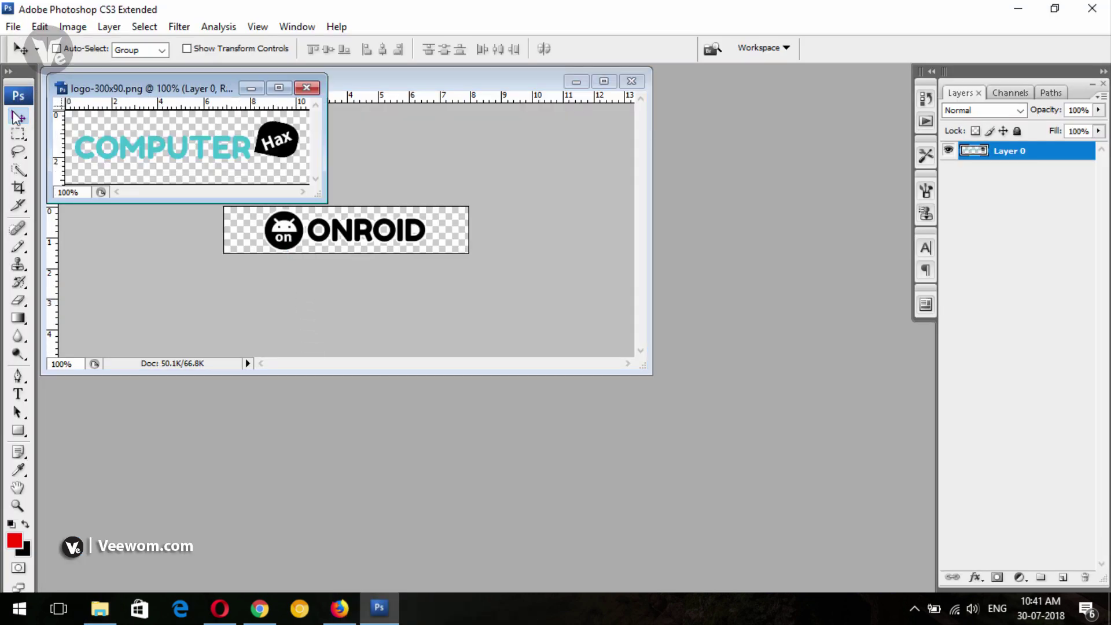
{"action": "left_click_drag", "start_coordinate": [118, 147], "coordinate": [281, 230]}
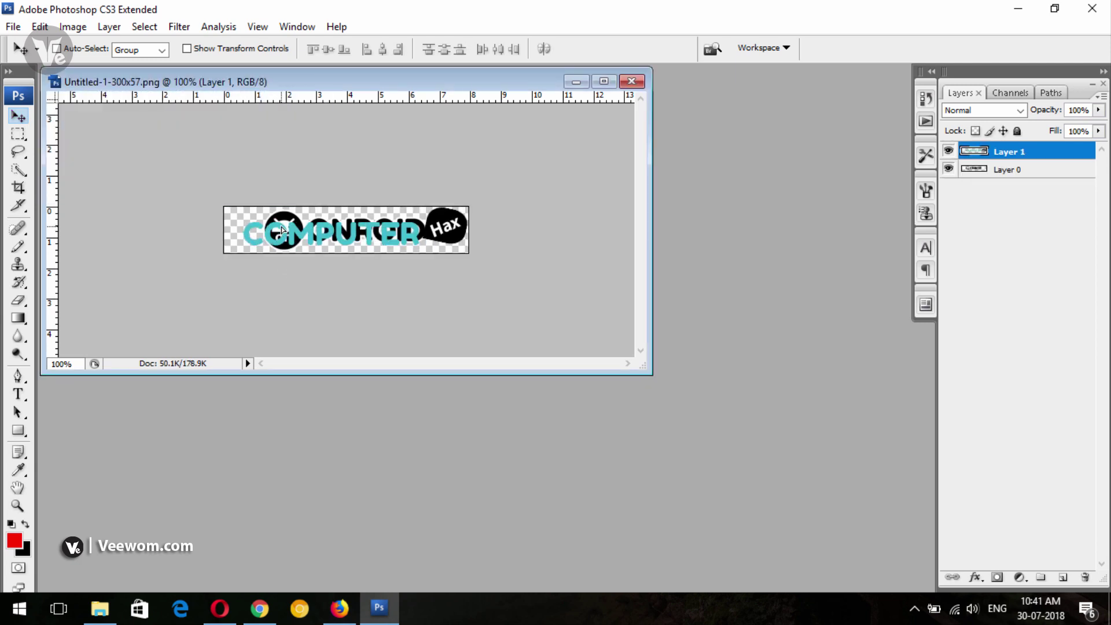
Nudge the ComputerHax logo layer in small increments to fit it within the Untitled-1-300x57.png canvas.
{"action": "key", "text": "Left"}
{"action": "key", "text": "Left"}
{"action": "key", "text": "Left"}
{"action": "key", "text": "Left"}
{"action": "key", "text": "Up"}
{"action": "key", "text": "Up"}
{"action": "key", "text": "Up"}
{"action": "key", "text": "Up"}
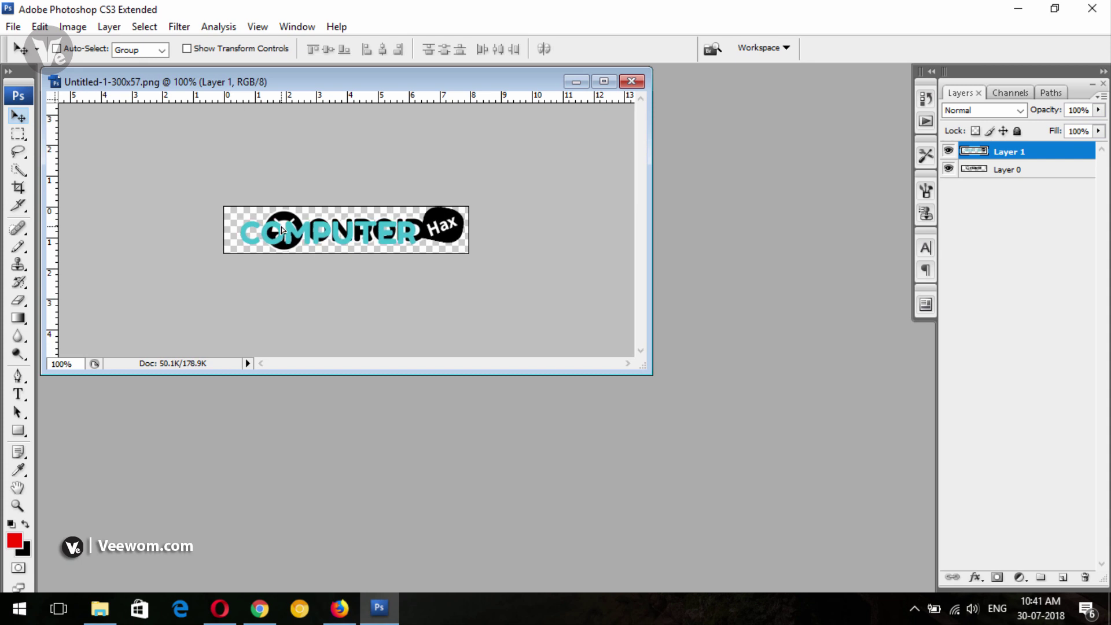
{"action": "key", "text": "Left"}
{"action": "key", "text": "Left"}
{"action": "key", "text": "Left"}
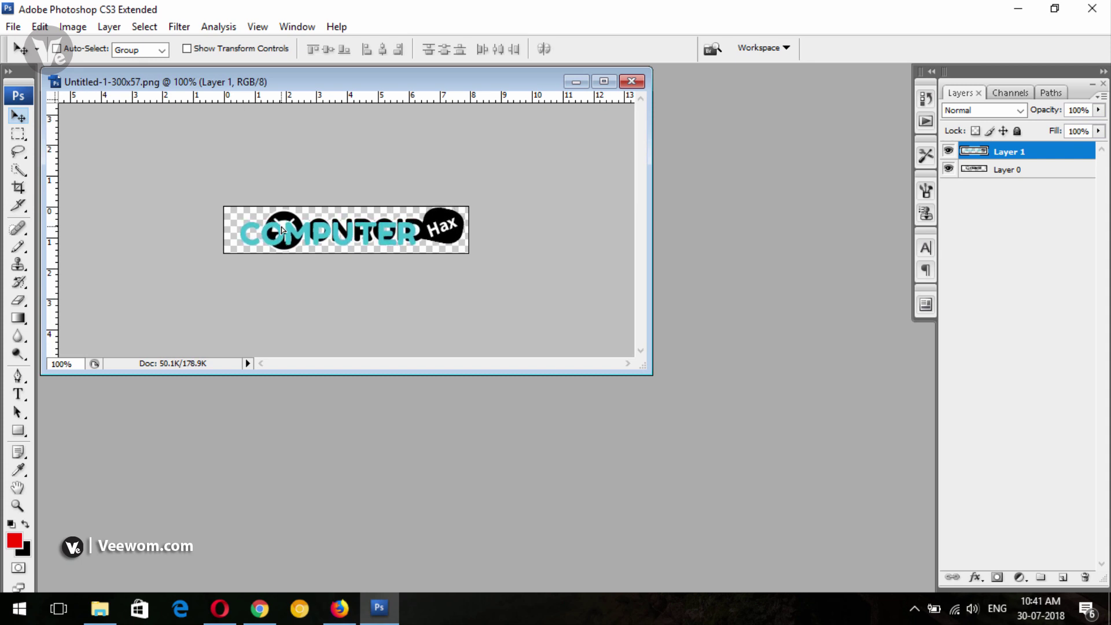
{"action": "key", "text": "Down"}
{"action": "key", "text": "Down"}
{"action": "key", "text": "Down"}
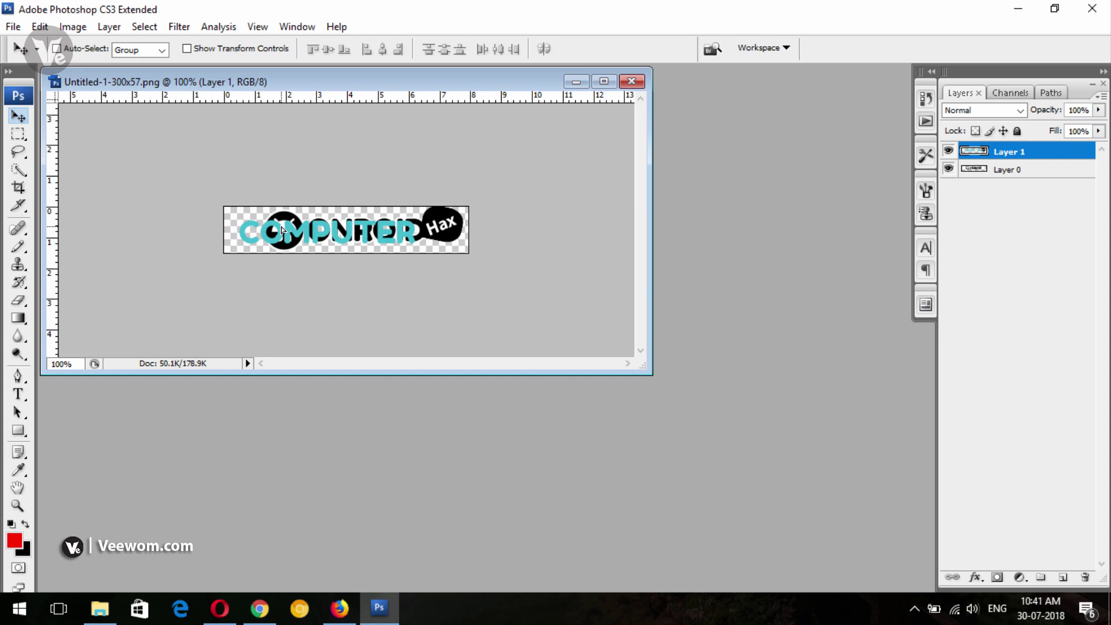
{"action": "key", "text": "Left"}
{"action": "key", "text": "Left"}
{"action": "key", "text": "Left"}
{"action": "key", "text": "Down"}
{"action": "key", "text": "Down"}
{"action": "key", "text": "Down"}
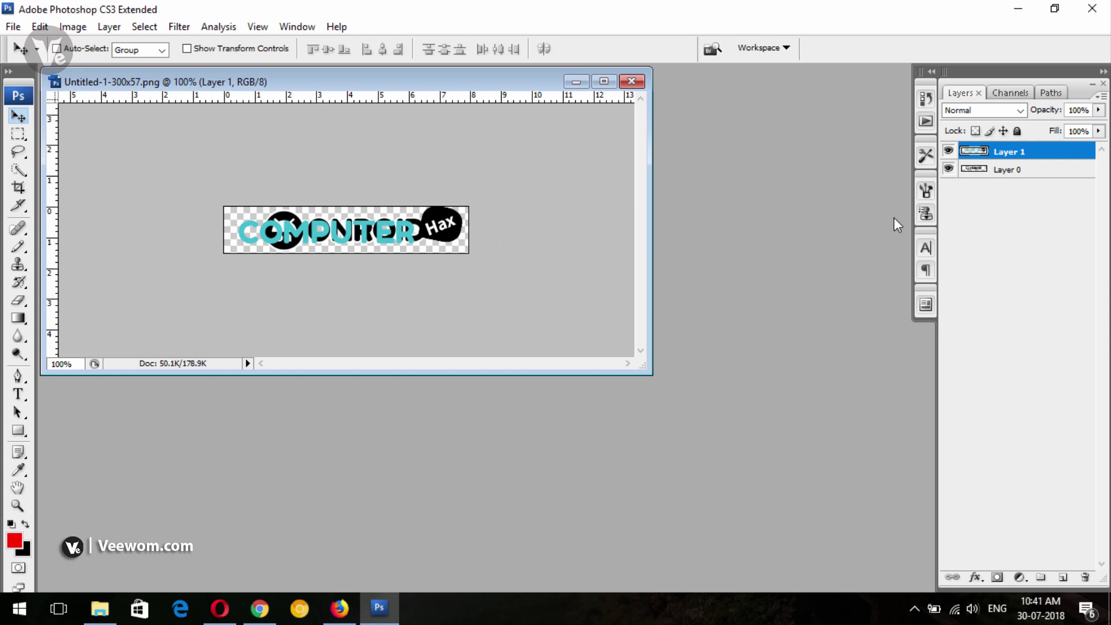
Hide and delete Layer 0 with the Onroid logo, keeping only the ComputerHax logo layer.
{"action": "left_click", "coordinate": [949, 169]}
{"action": "left_click", "coordinate": [976, 171]}
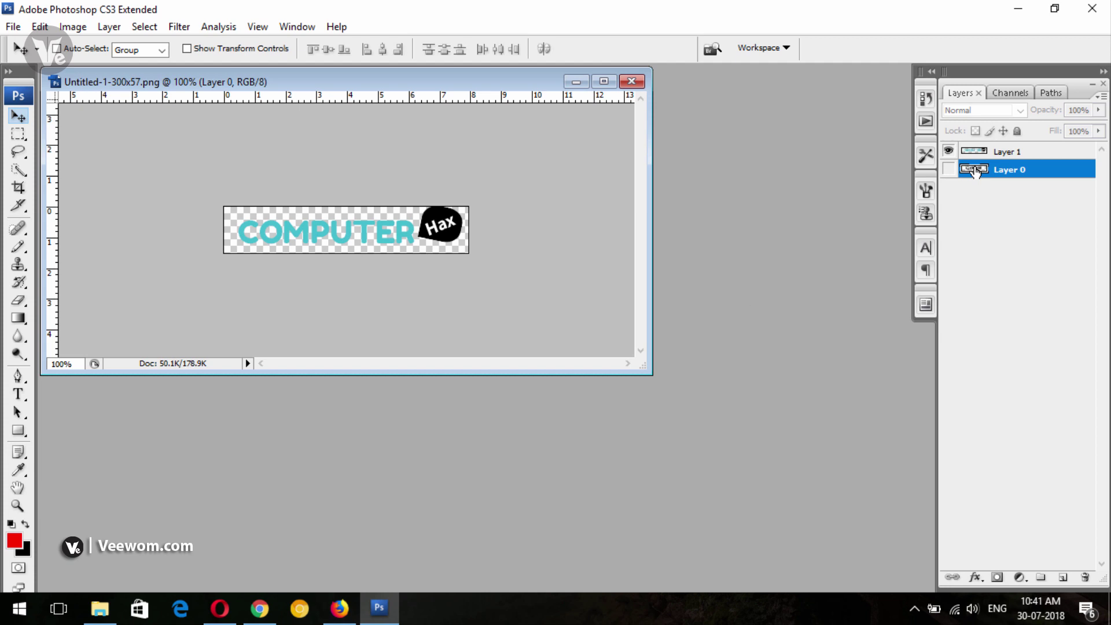
{"action": "key", "text": "Delete"}
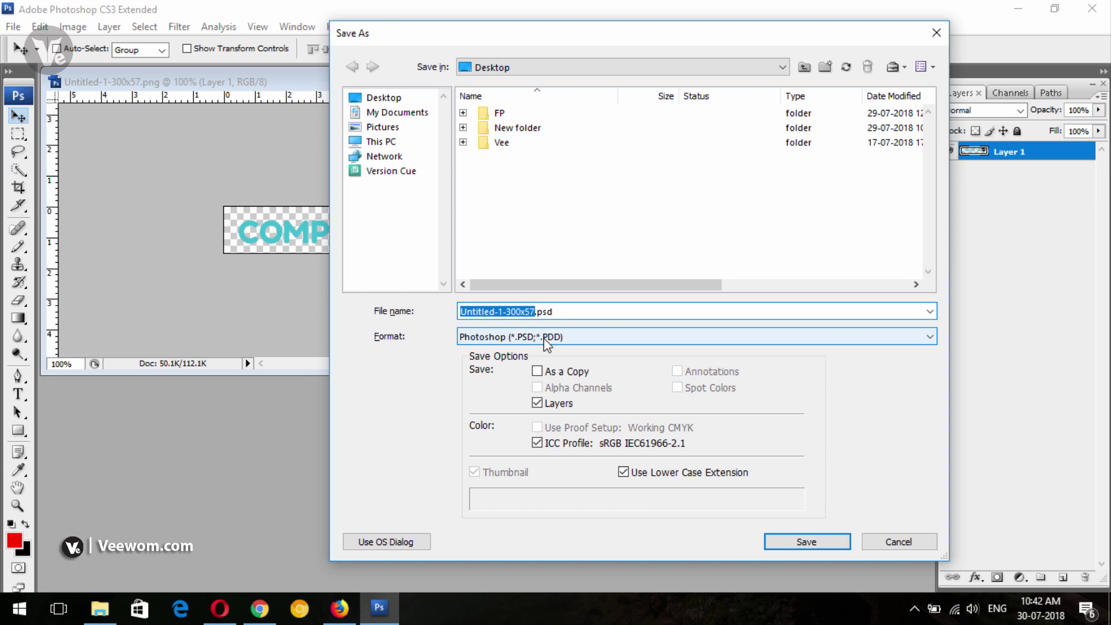
{"action": "left_click", "coordinate": [547, 340]}
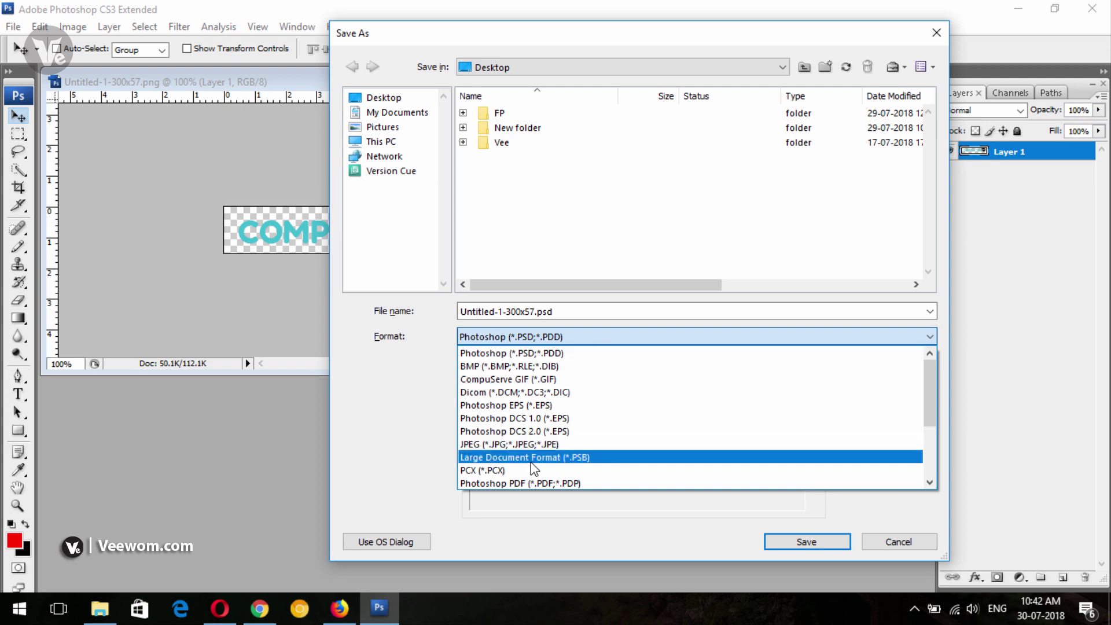
{"action": "scroll", "coordinate": [550, 439], "scroll_direction": "down", "scroll_amount": 2}
{"action": "left_click", "coordinate": [513, 457]}
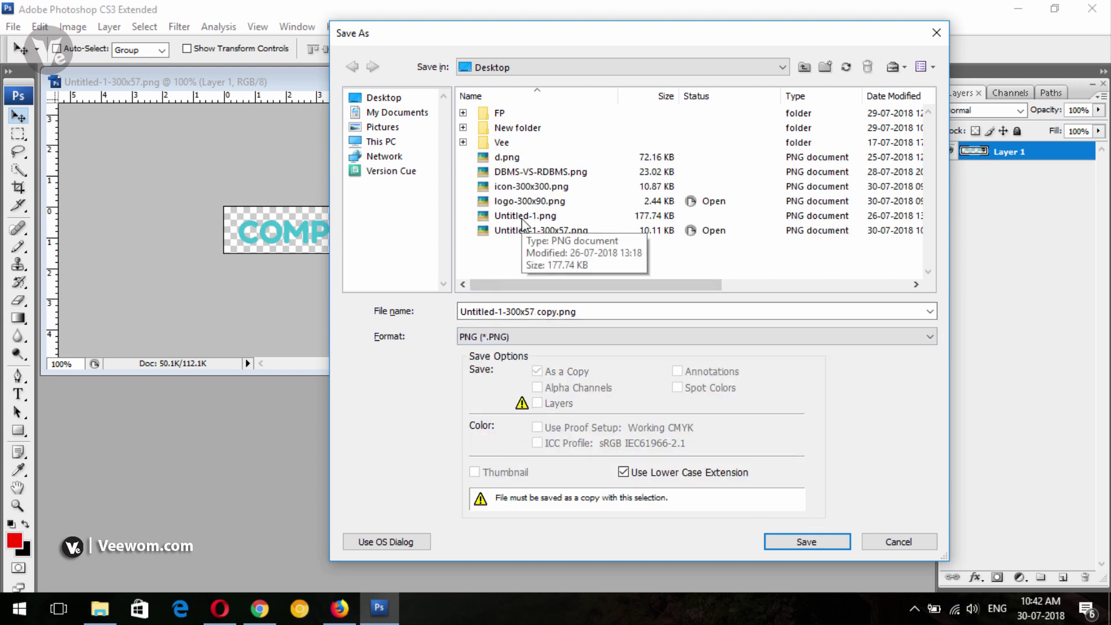
{"action": "left_click", "coordinate": [875, 549]}
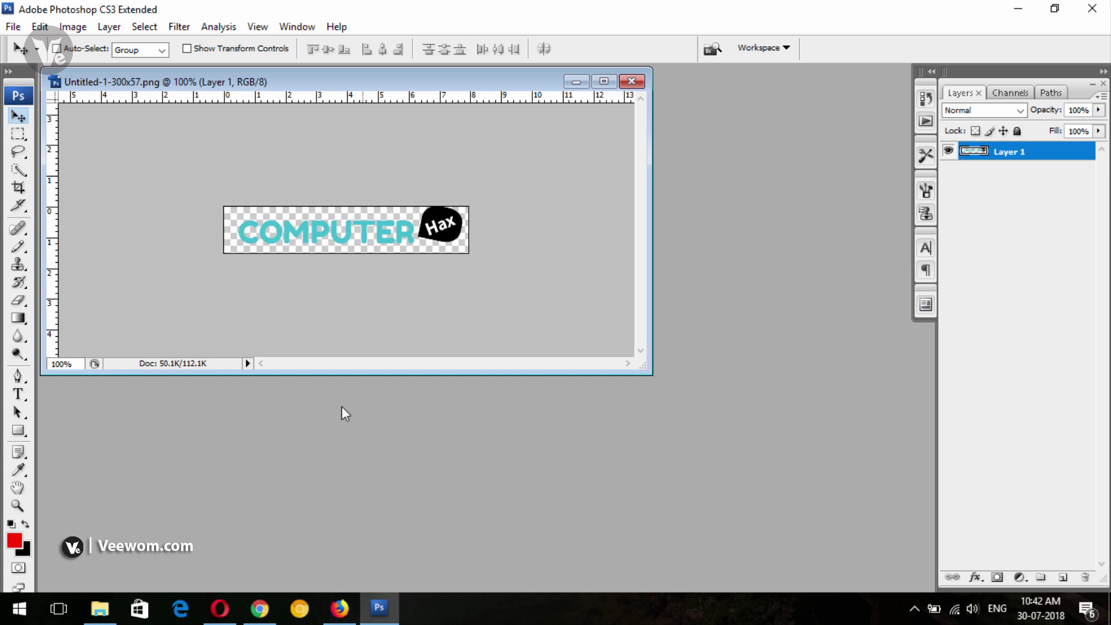
Switch to Opera and examine the small logo in the sticky menu of onroid.com.
{"action": "left_click", "coordinate": [220, 608]}
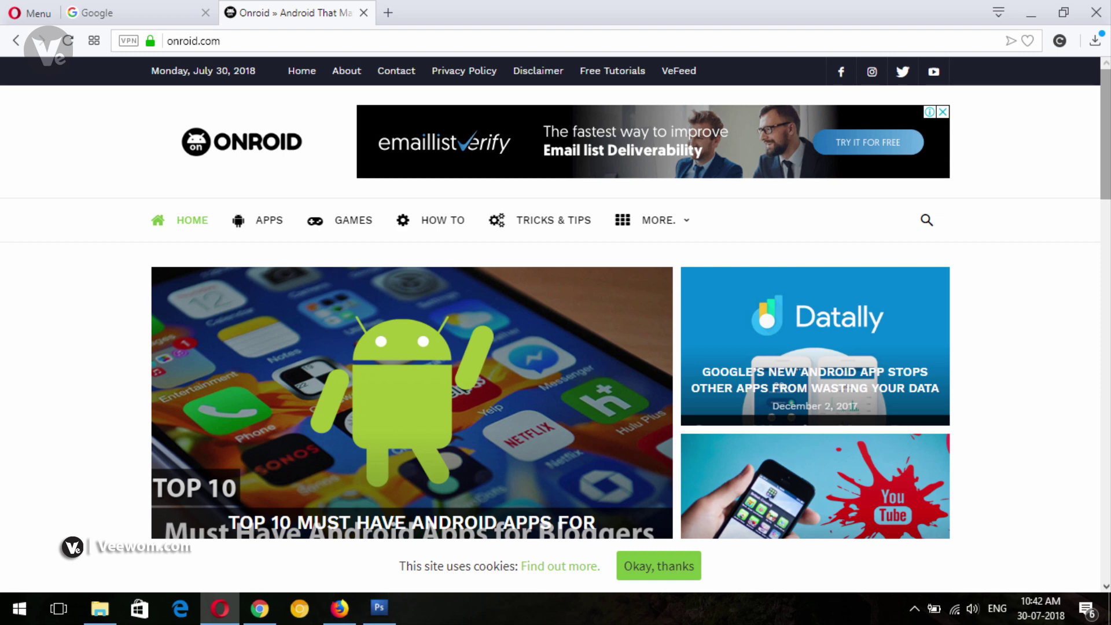
{"action": "scroll", "coordinate": [1105, 133], "scroll_direction": "down", "scroll_amount": 4}
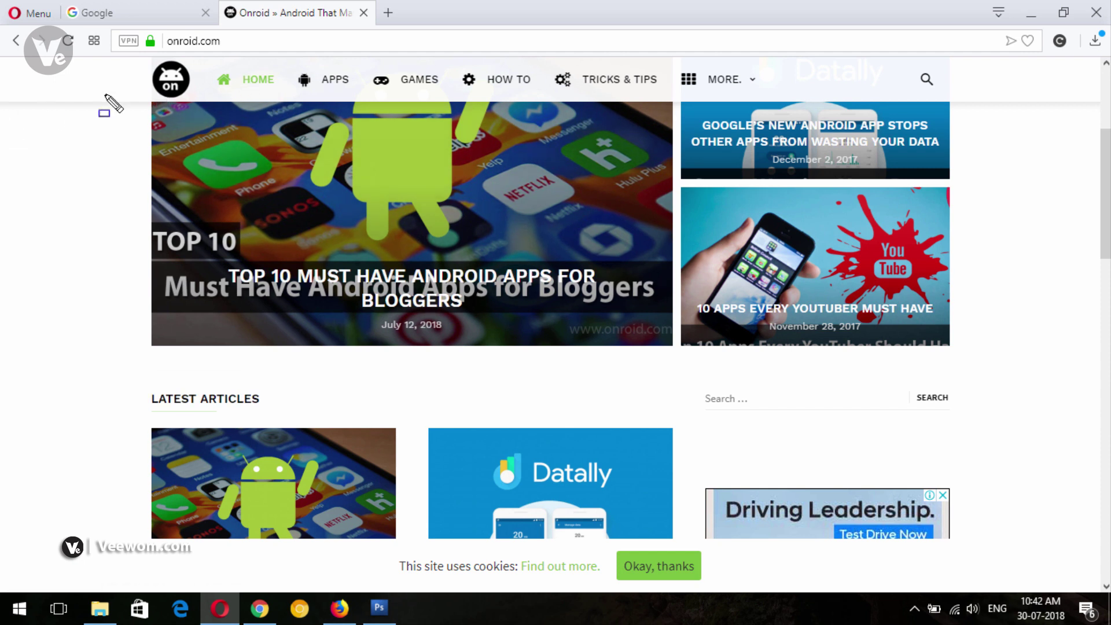
{"action": "left_click_drag", "start_coordinate": [128, 54], "coordinate": [211, 108]}
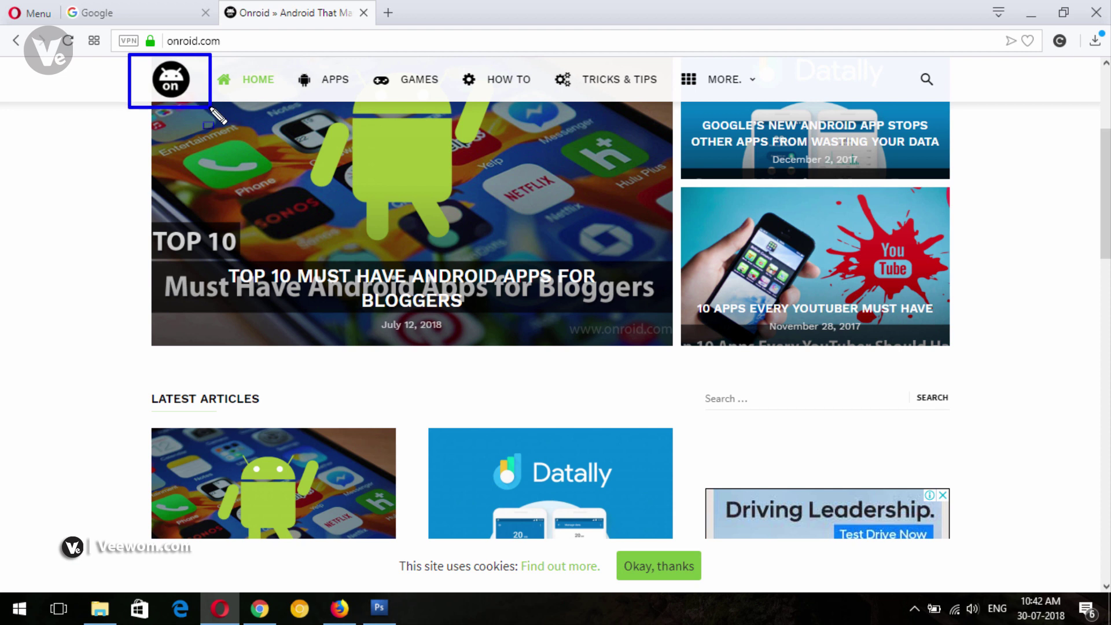
{"action": "key", "text": "Escape"}
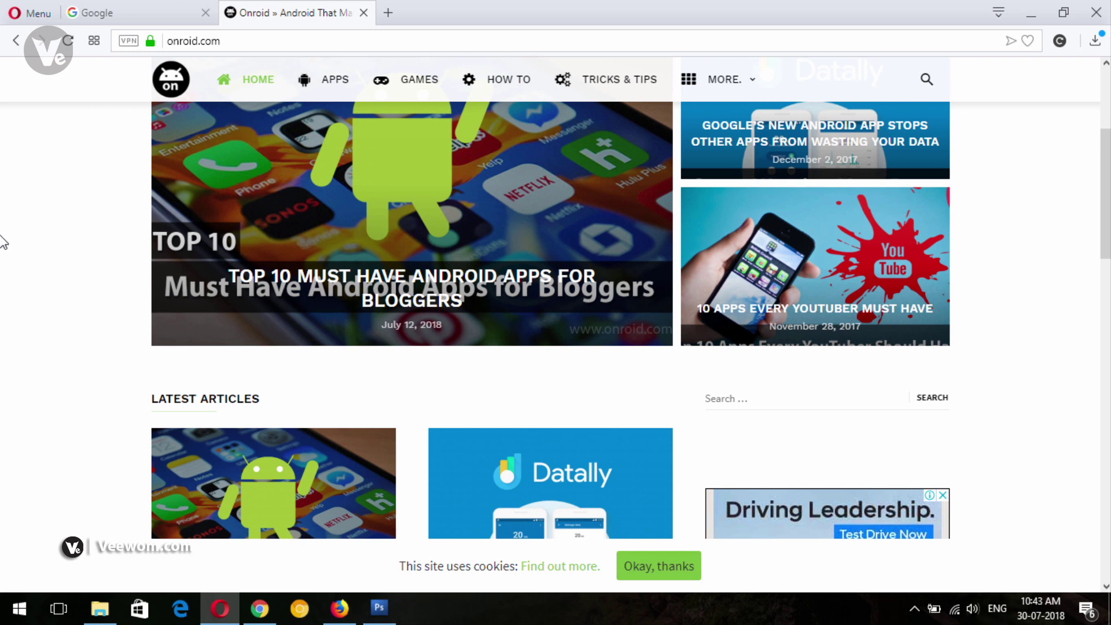
{"action": "right_click", "coordinate": [169, 94]}
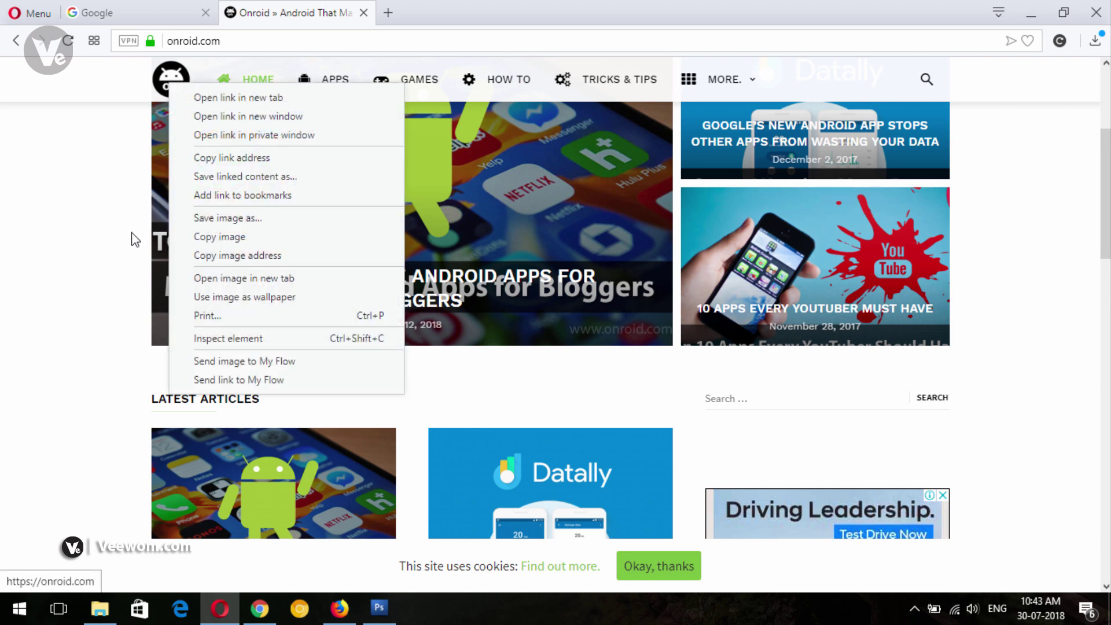
{"action": "left_click", "coordinate": [225, 218]}
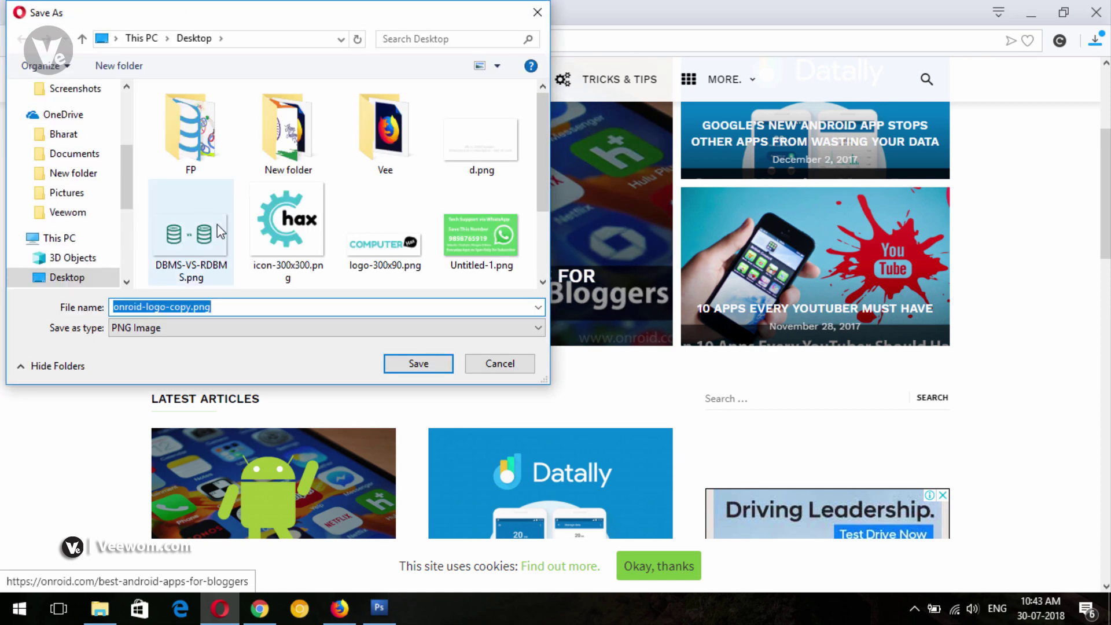
{"action": "left_click", "coordinate": [241, 307]}
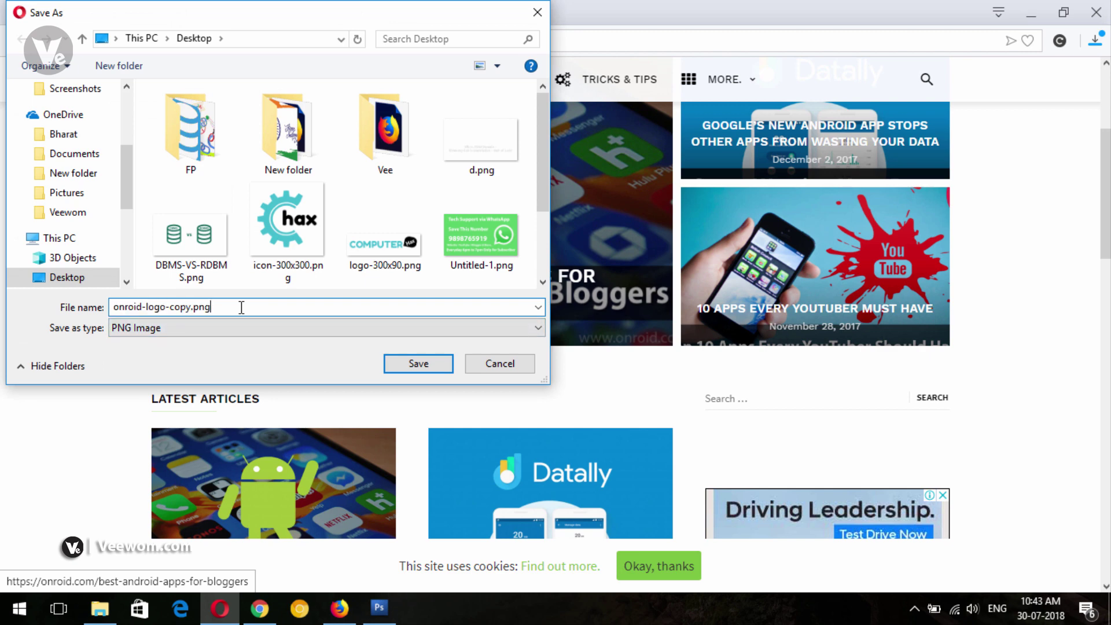
{"action": "left_click", "coordinate": [479, 367]}
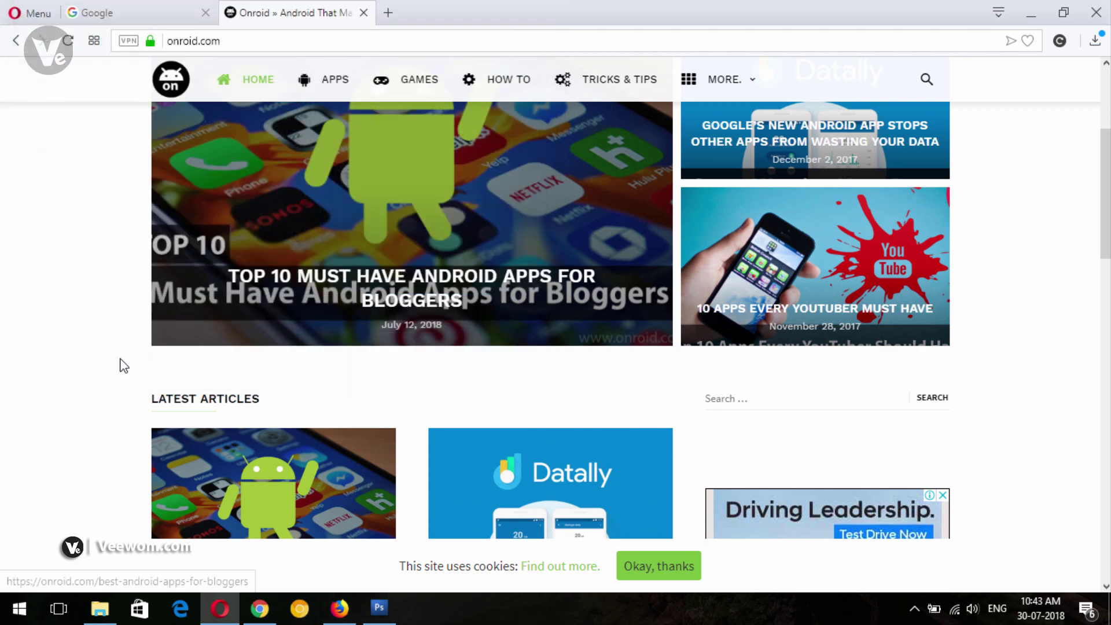
Switch to Photoshop and close it without saving the changes to Untitled-1-300x57.png.
{"action": "left_click", "coordinate": [379, 608]}
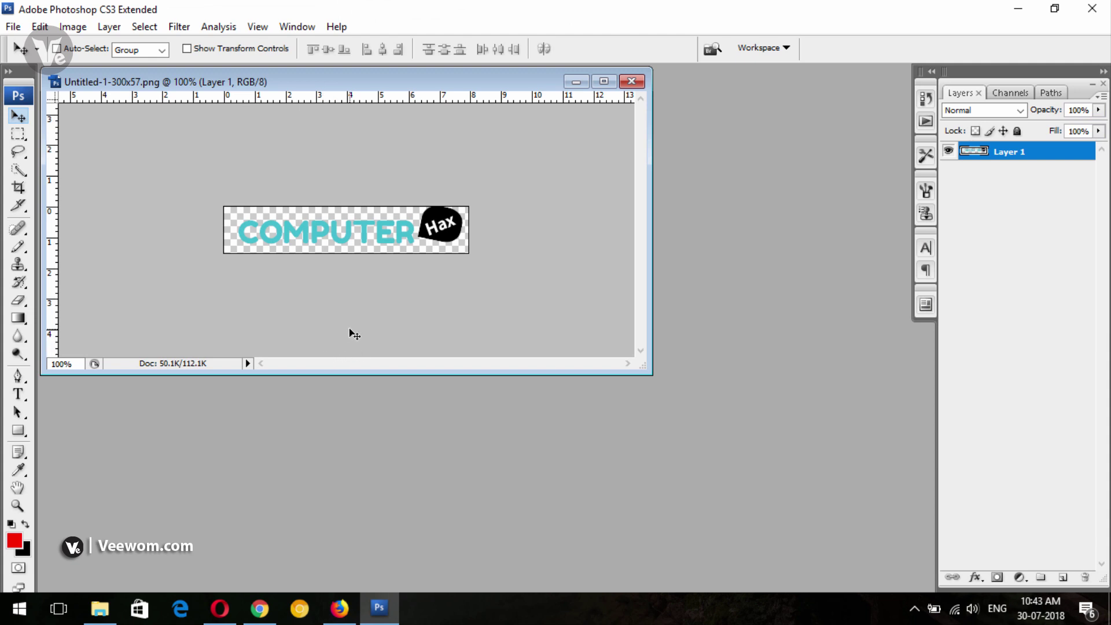
{"action": "left_click", "coordinate": [1092, 8]}
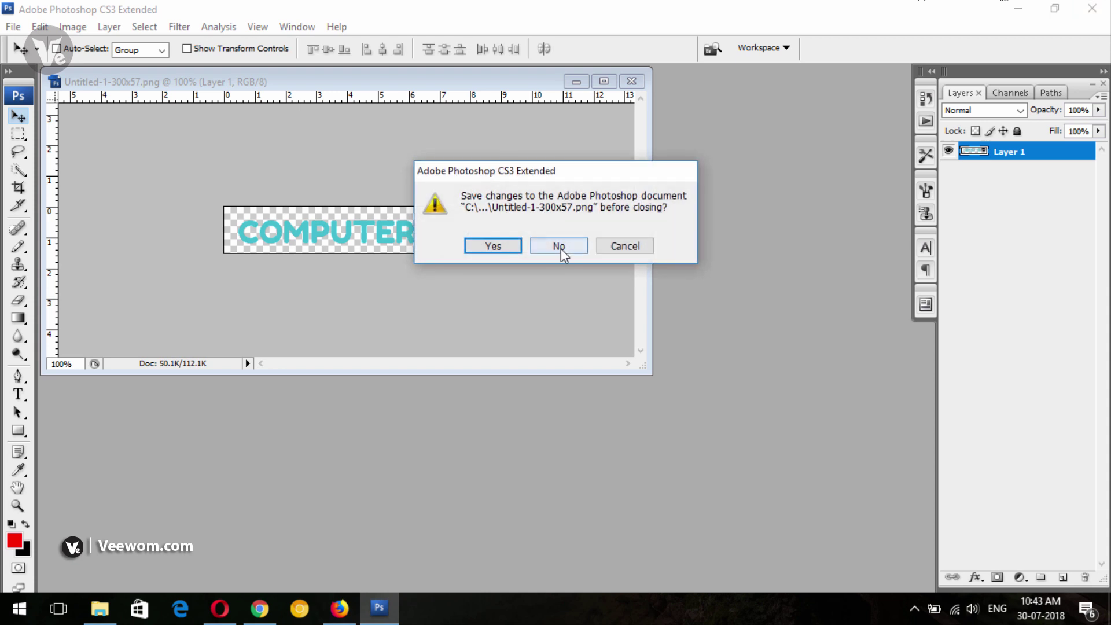
{"action": "left_click", "coordinate": [561, 247]}
Preview logo-300x90.png and icon-300x300.png from the Desktop folder, closing each preview.
{"action": "left_click", "coordinate": [100, 608]}
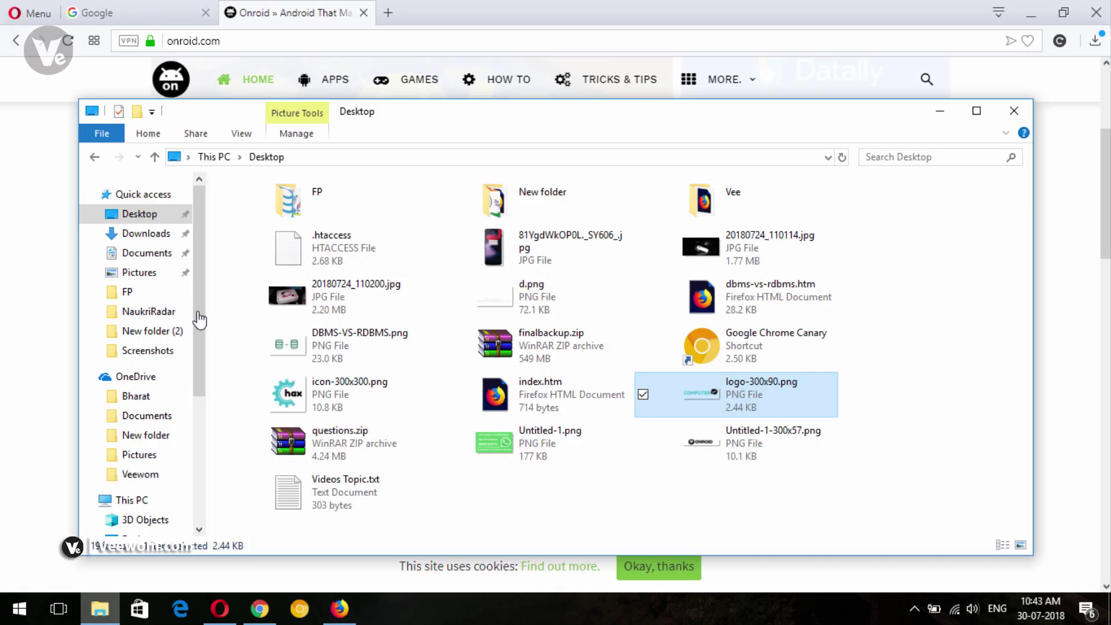
{"action": "left_click", "coordinate": [145, 214]}
{"action": "left_click", "coordinate": [713, 366]}
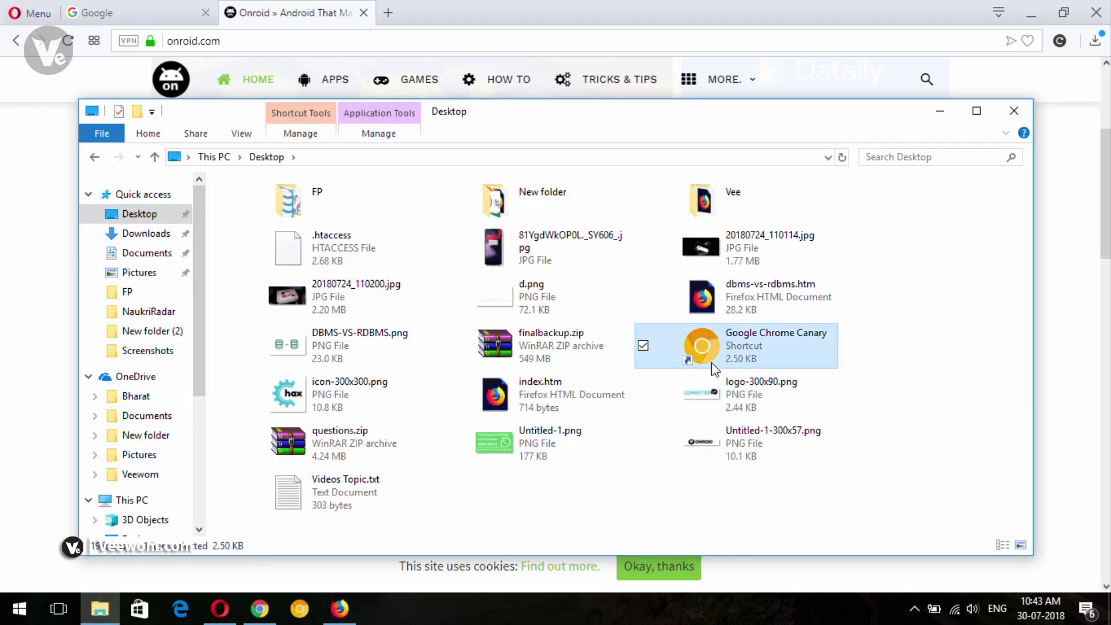
{"action": "left_click", "coordinate": [717, 410]}
{"action": "double_click", "coordinate": [717, 405]}
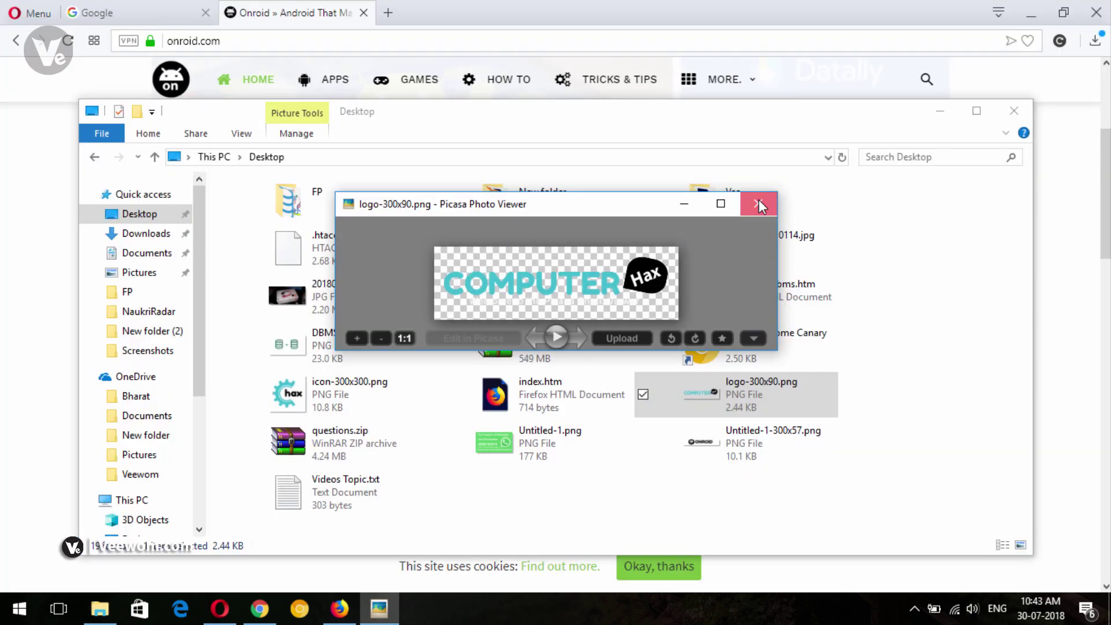
{"action": "left_click", "coordinate": [758, 203]}
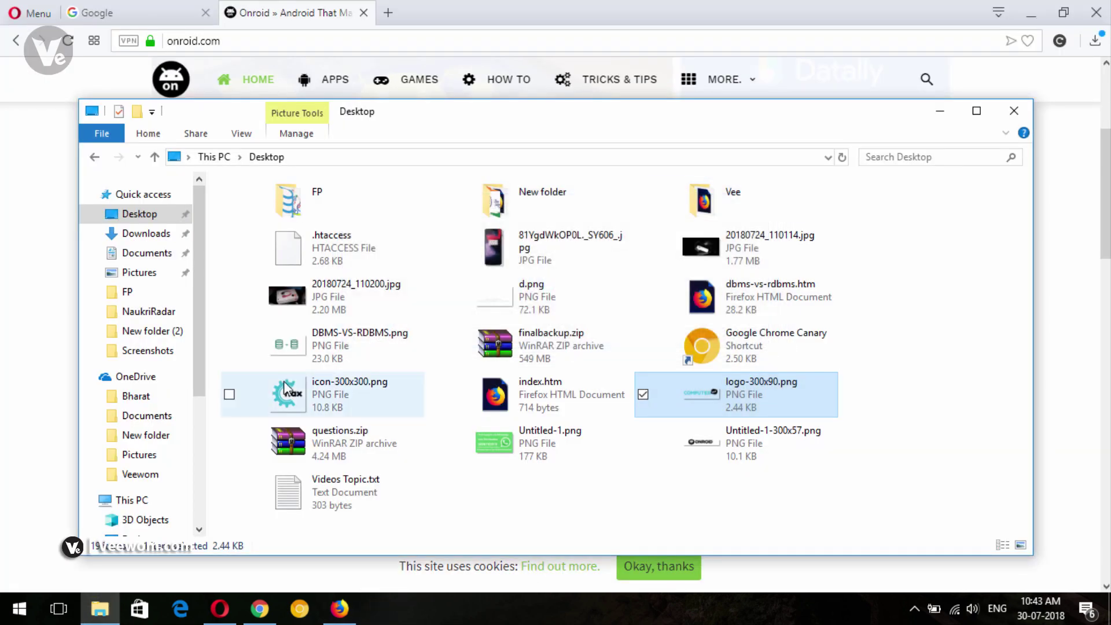
{"action": "double_click", "coordinate": [295, 386]}
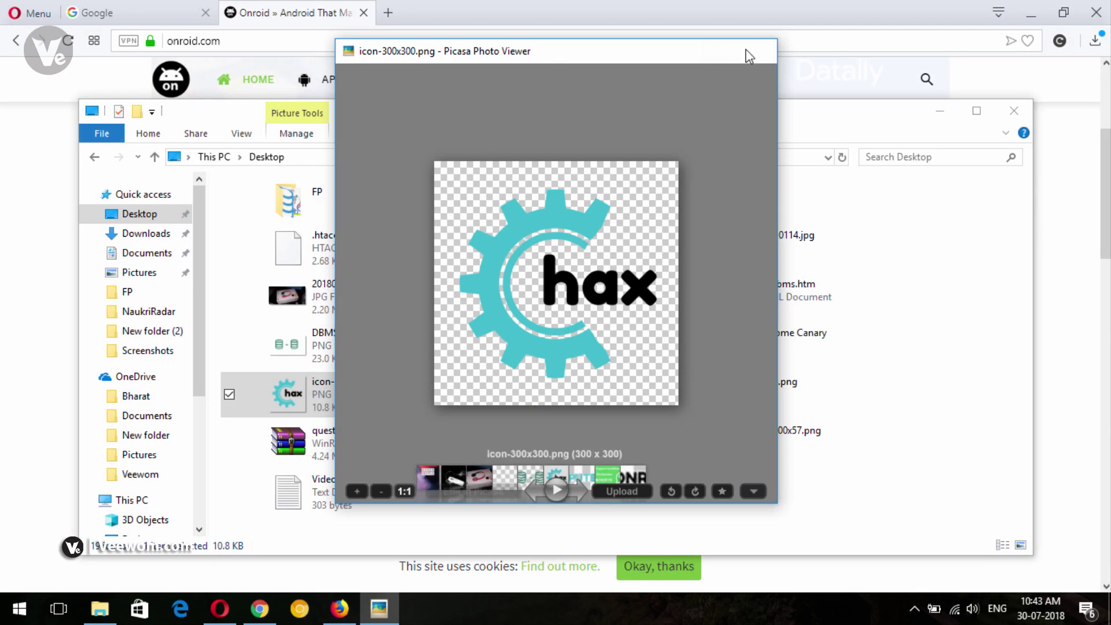
{"action": "left_click", "coordinate": [758, 51]}
{"action": "left_click", "coordinate": [569, 518]}
Switch to Chrome and view the ComputerHax homepage's header logo and menu.
{"action": "left_click", "coordinate": [292, 8]}
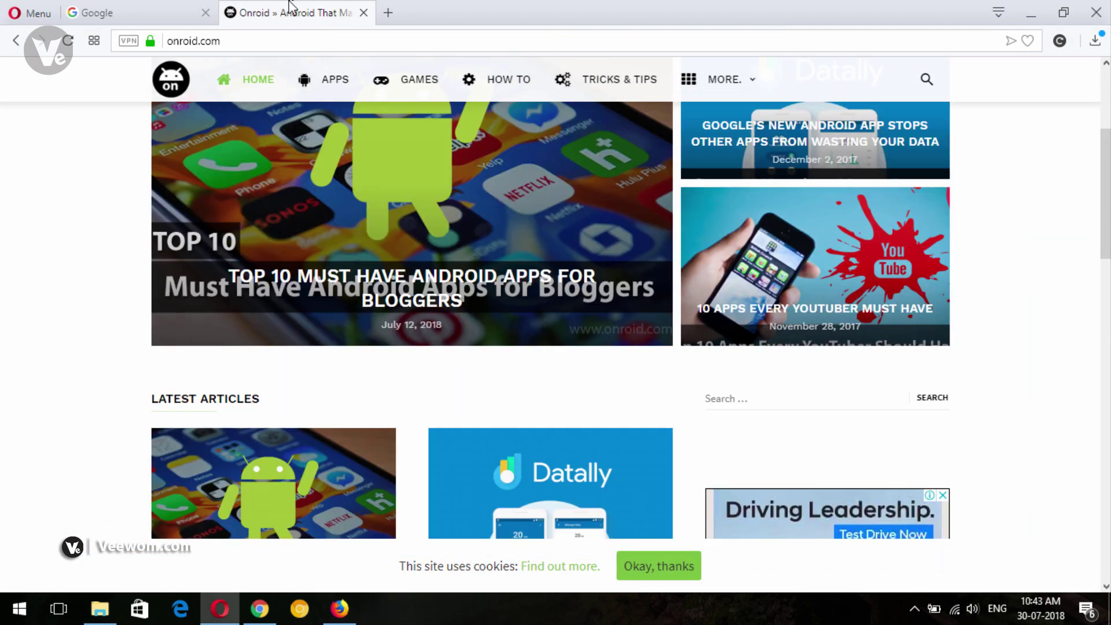
{"action": "scroll", "coordinate": [7, 386], "scroll_direction": "up", "scroll_amount": 5}
{"action": "left_click", "coordinate": [340, 609]}
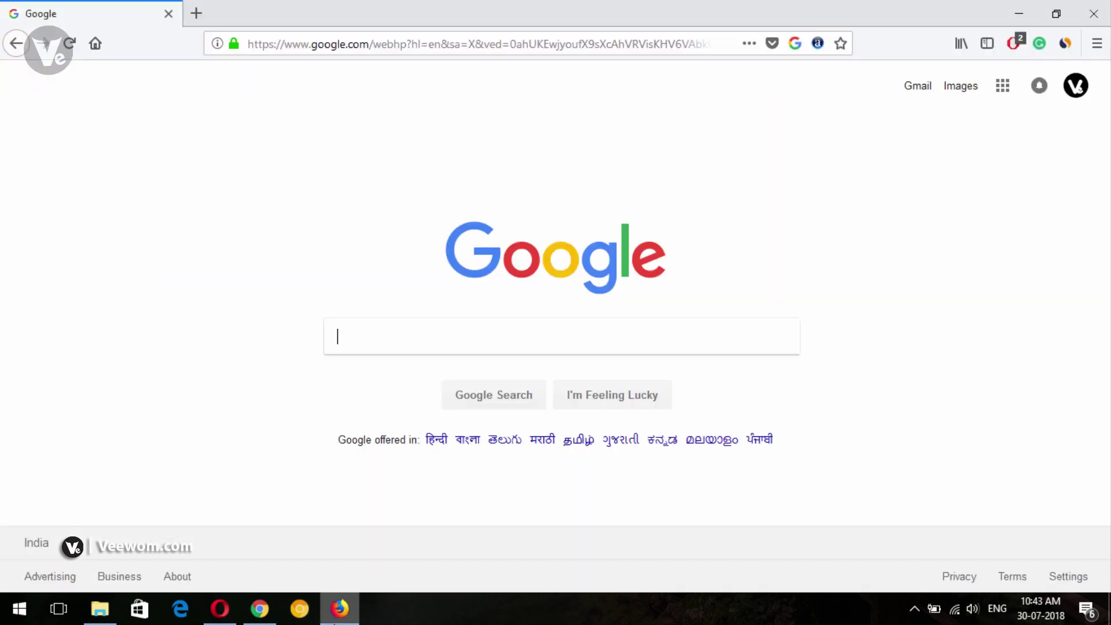
{"action": "left_click", "coordinate": [259, 609]}
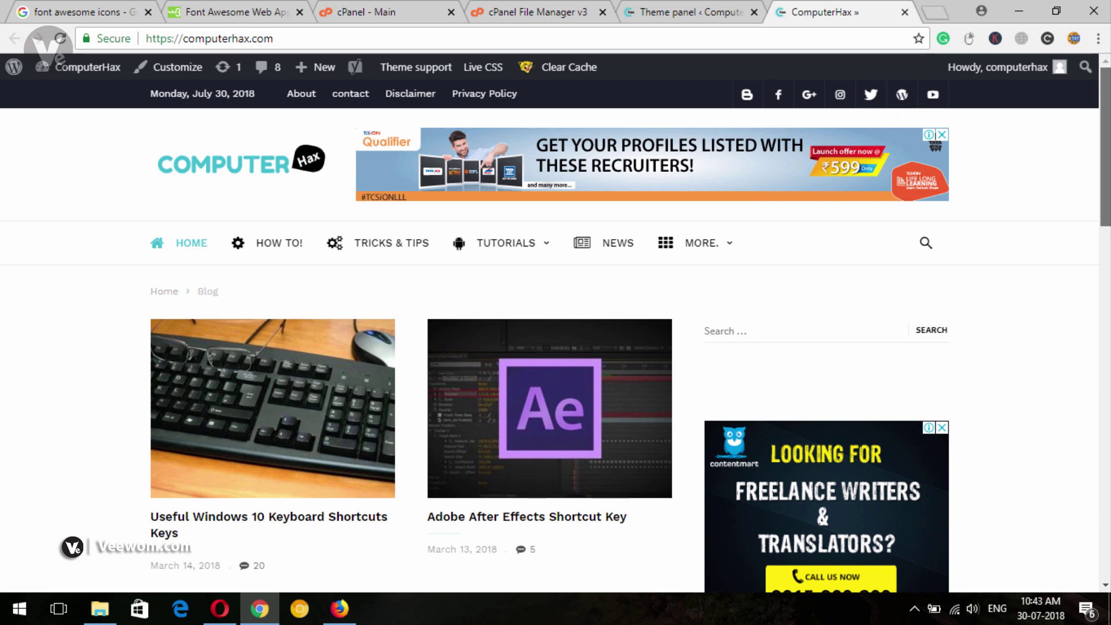
{"action": "scroll", "coordinate": [337, 180], "scroll_direction": "down", "scroll_amount": 5}
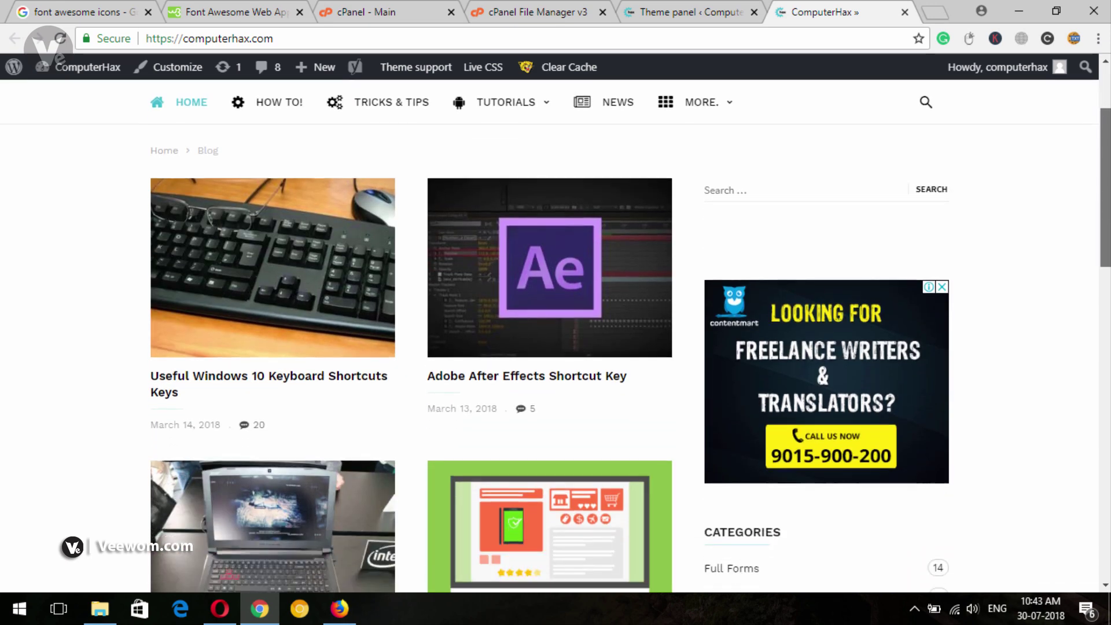
{"action": "scroll", "coordinate": [218, 198], "scroll_direction": "up", "scroll_amount": 5}
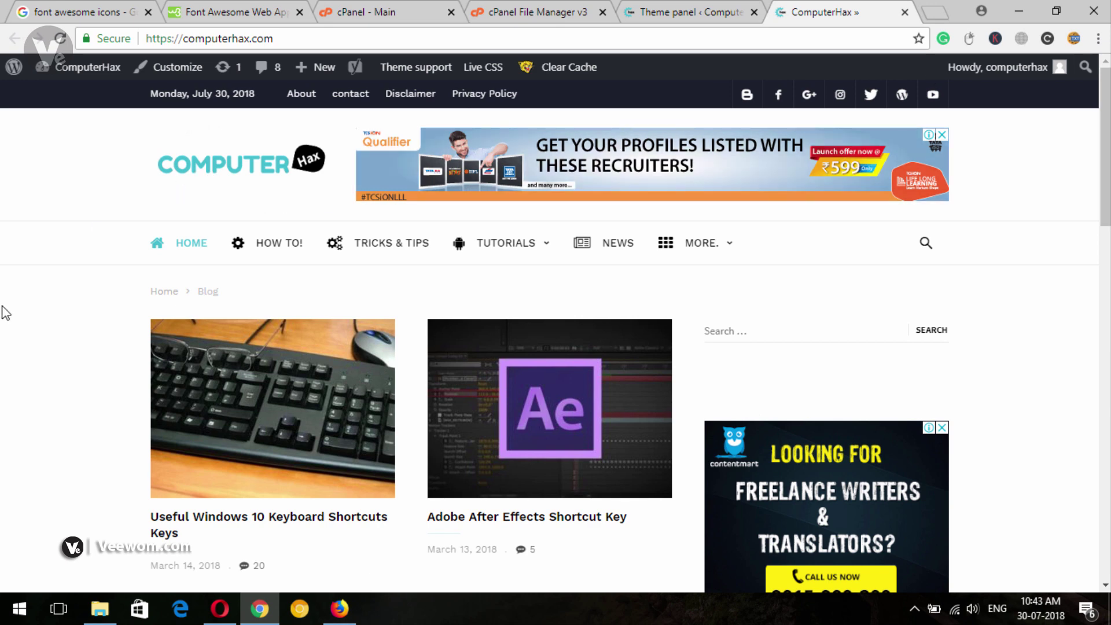
Return to the theme panel, review the Logo & Favicon settings and expand the Logo for Mobile section.
{"action": "left_click", "coordinate": [671, 11]}
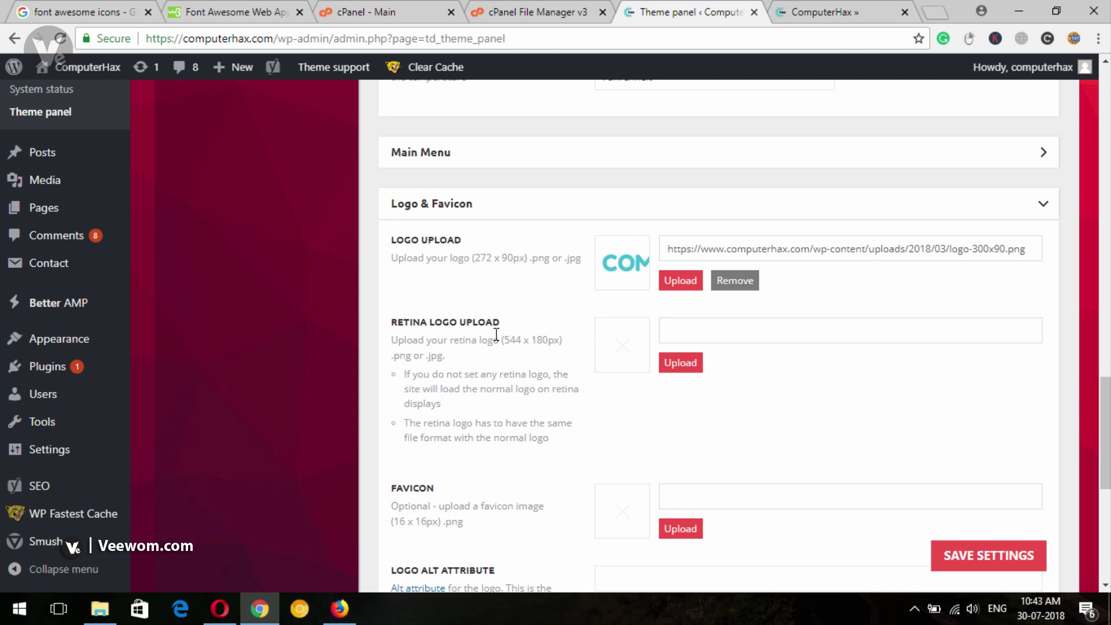
{"action": "scroll", "coordinate": [978, 359], "scroll_direction": "down", "scroll_amount": 1}
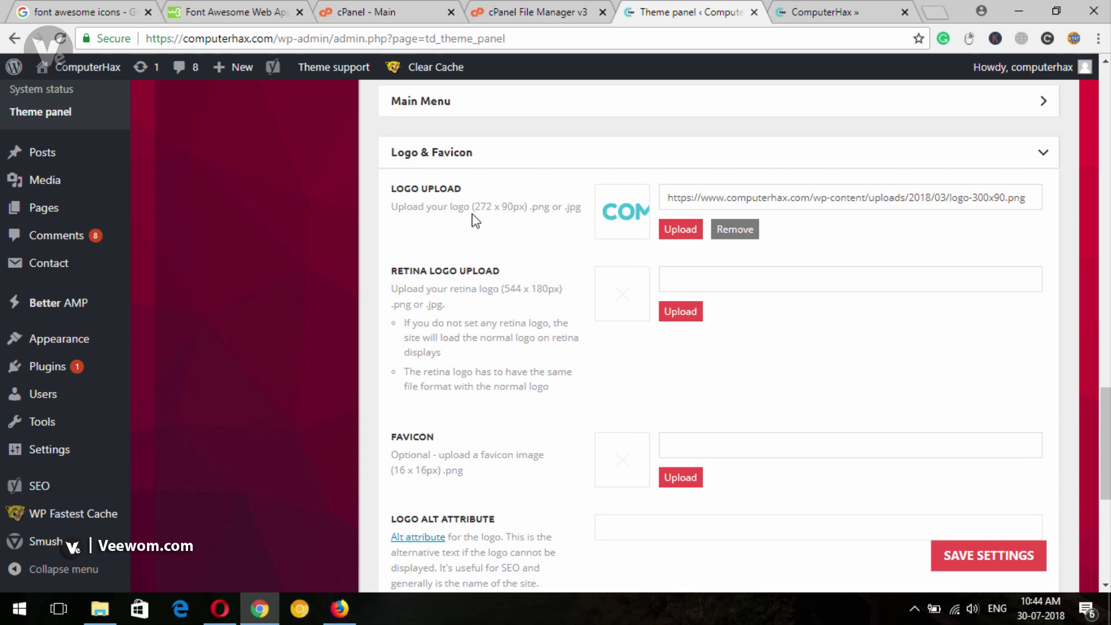
{"action": "scroll", "coordinate": [936, 395], "scroll_direction": "down", "scroll_amount": 4}
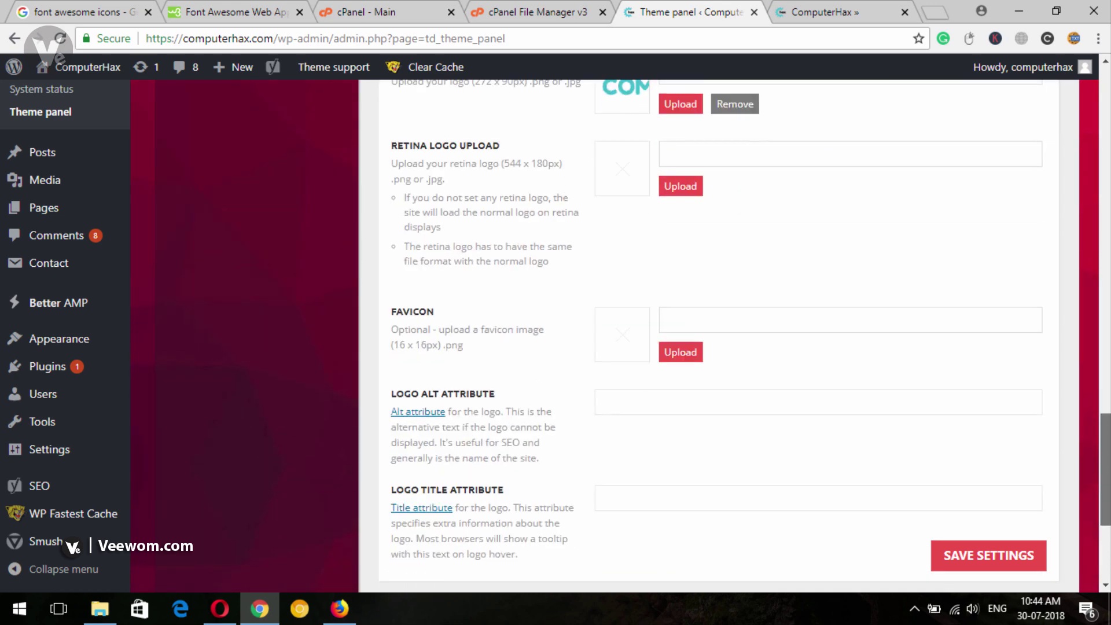
{"action": "scroll", "coordinate": [828, 461], "scroll_direction": "down", "scroll_amount": 1}
{"action": "left_click", "coordinate": [489, 435]}
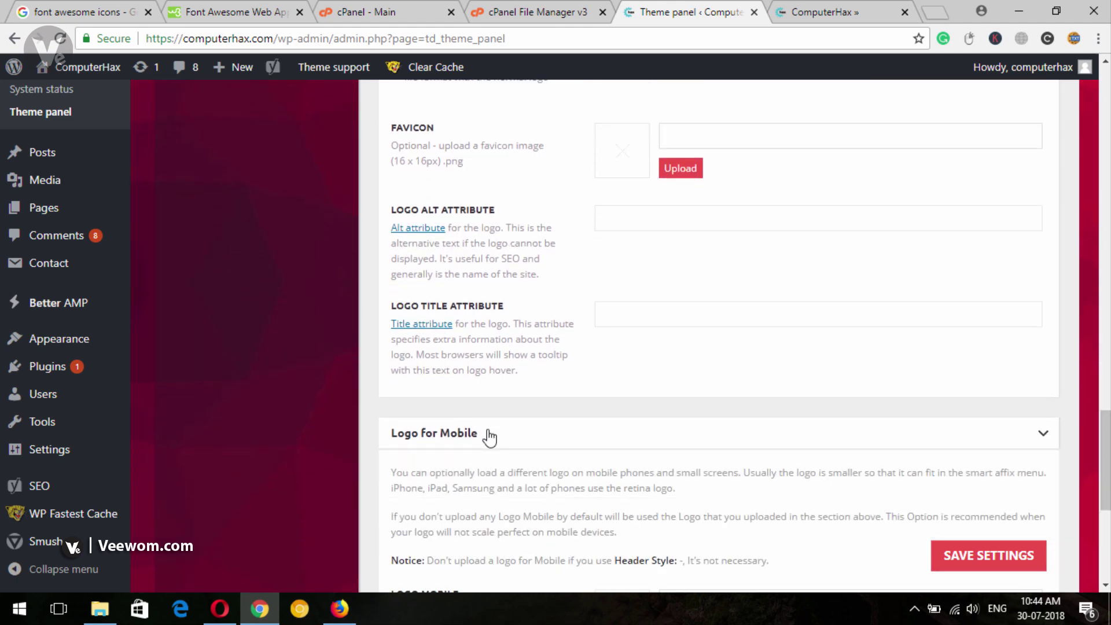
{"action": "scroll", "coordinate": [764, 511], "scroll_direction": "down", "scroll_amount": 5}
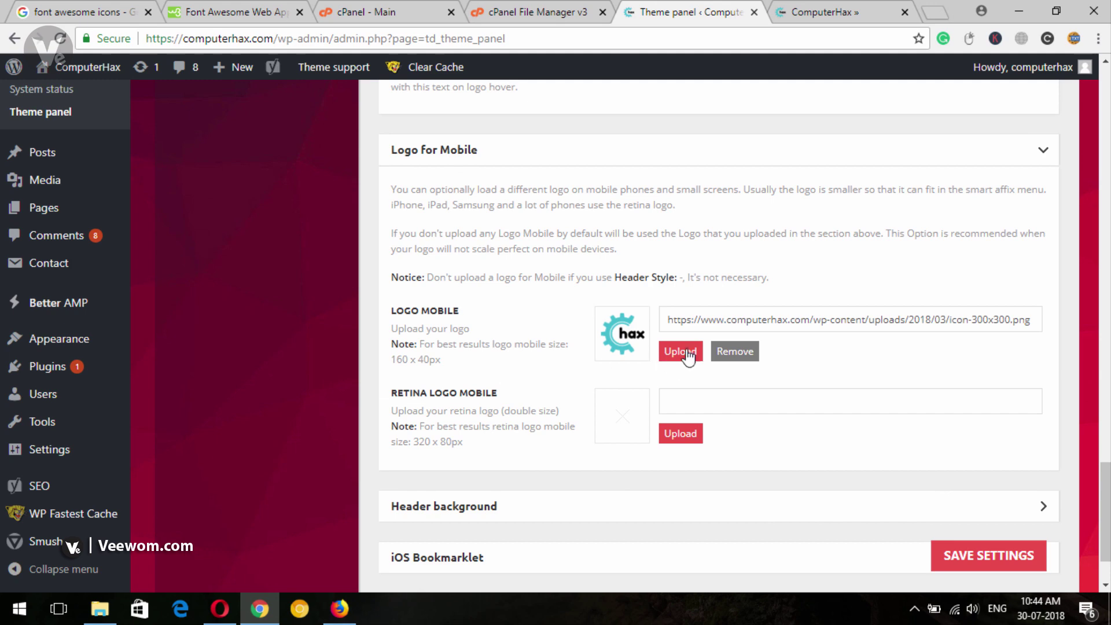
Look up icon-300x300.png and logo-300x90.png in the Desktop folder and return to the theme panel.
{"action": "left_click", "coordinate": [114, 615]}
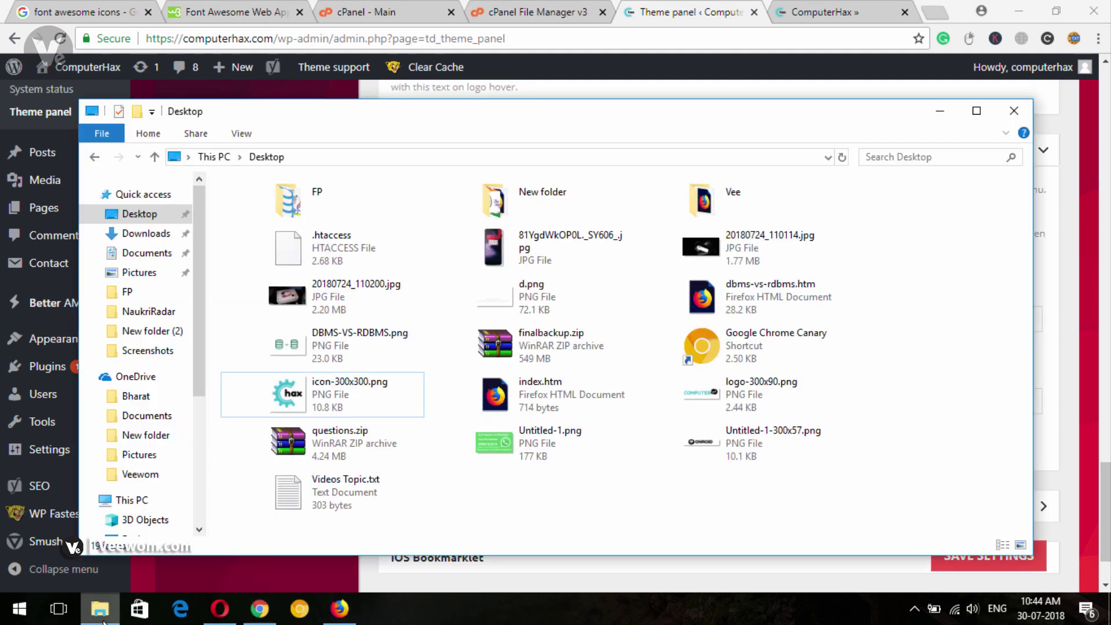
{"action": "left_click", "coordinate": [370, 405]}
{"action": "left_click", "coordinate": [770, 399]}
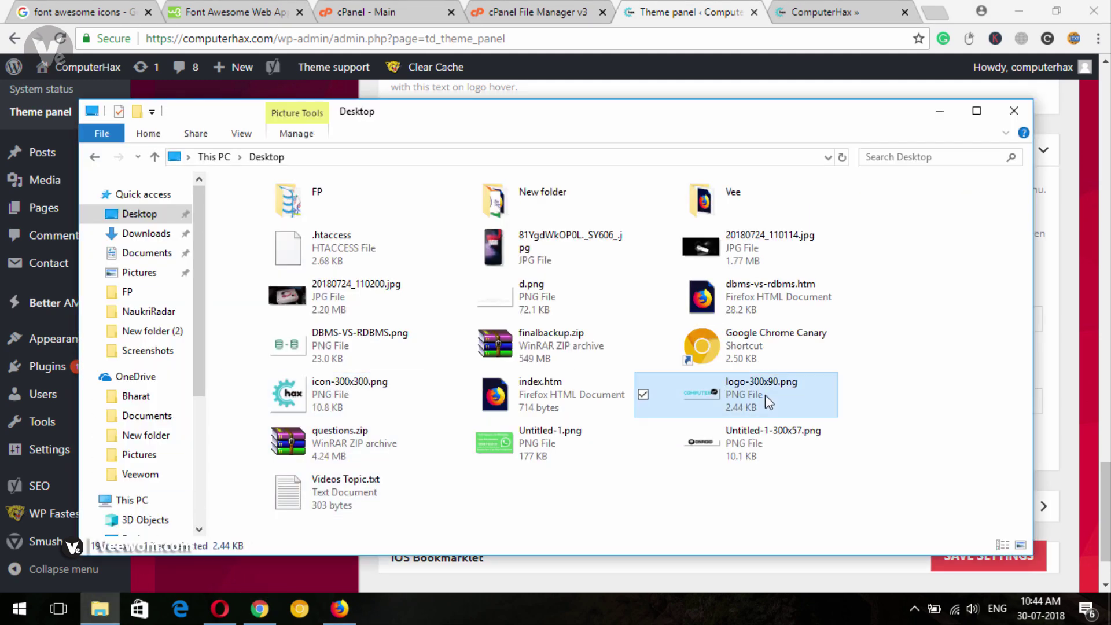
{"action": "key", "text": "alt+Tab"}
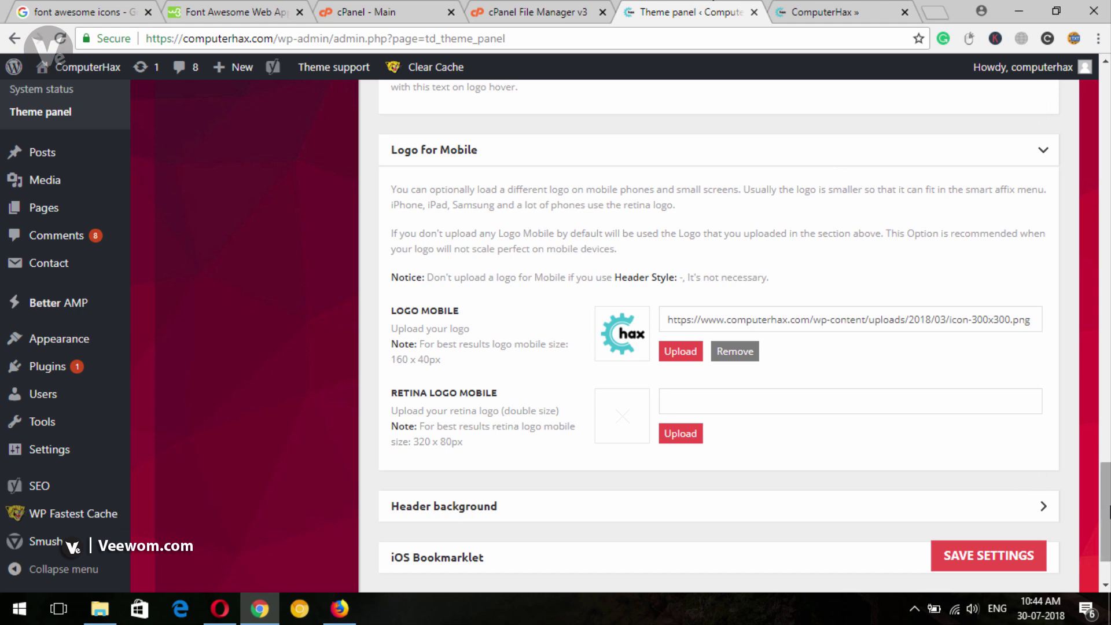
Save the theme panel settings and check the logo on the ComputerHax homepage.
{"action": "left_click", "coordinate": [966, 556]}
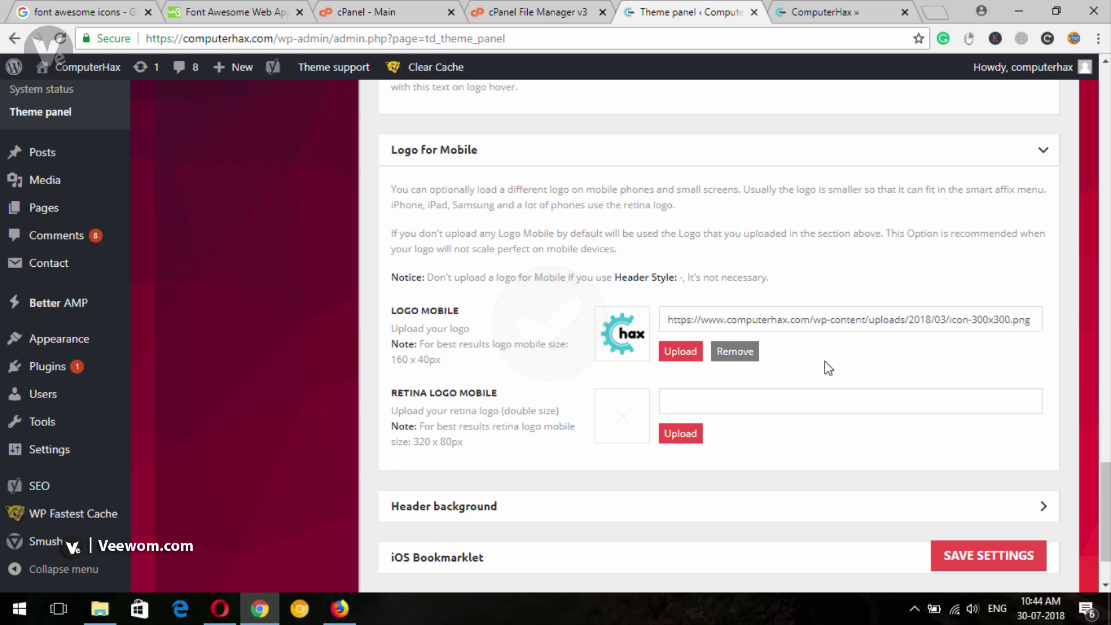
{"action": "scroll", "coordinate": [827, 365], "scroll_direction": "up", "scroll_amount": 3}
{"action": "left_click", "coordinate": [868, 12]}
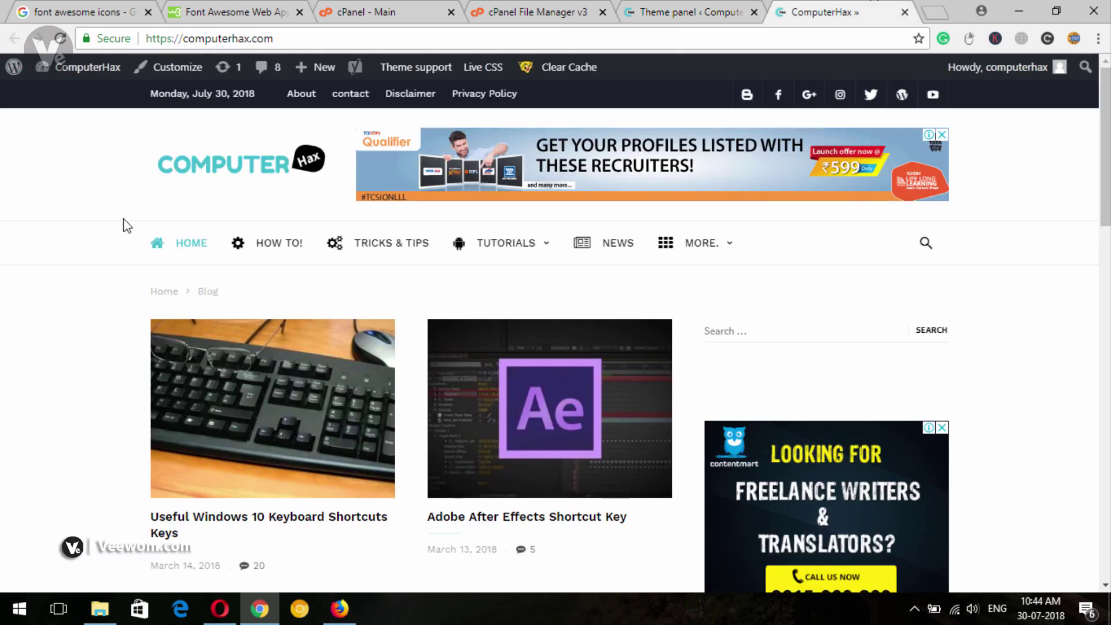
{"action": "left_click", "coordinate": [721, 16]}
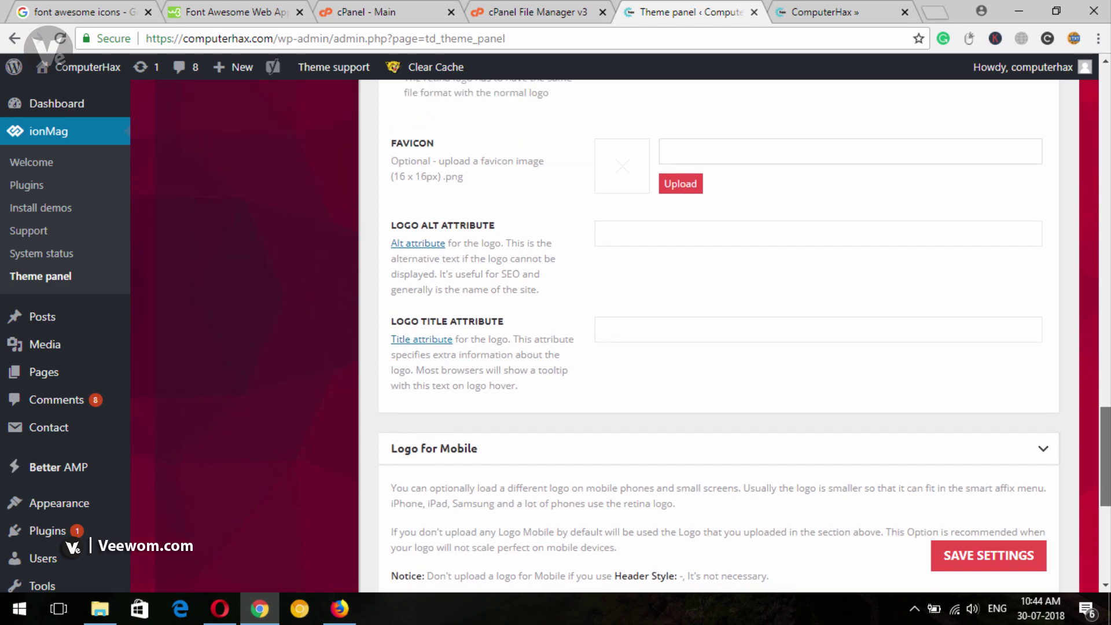
Expand the Main Menu section and review its Sticky Menu and Logo on Sticky Menu options against the mobile logo setting.
{"action": "scroll", "coordinate": [718, 335], "scroll_direction": "up", "scroll_amount": 10}
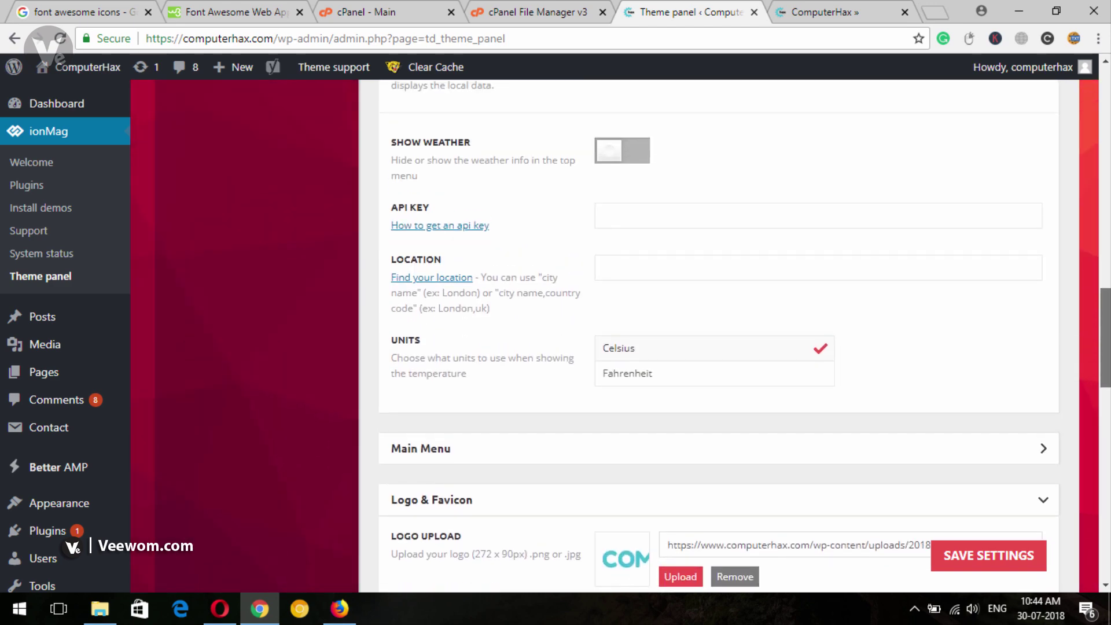
{"action": "scroll", "coordinate": [538, 451], "scroll_direction": "down", "scroll_amount": 3}
{"action": "left_click", "coordinate": [538, 284]}
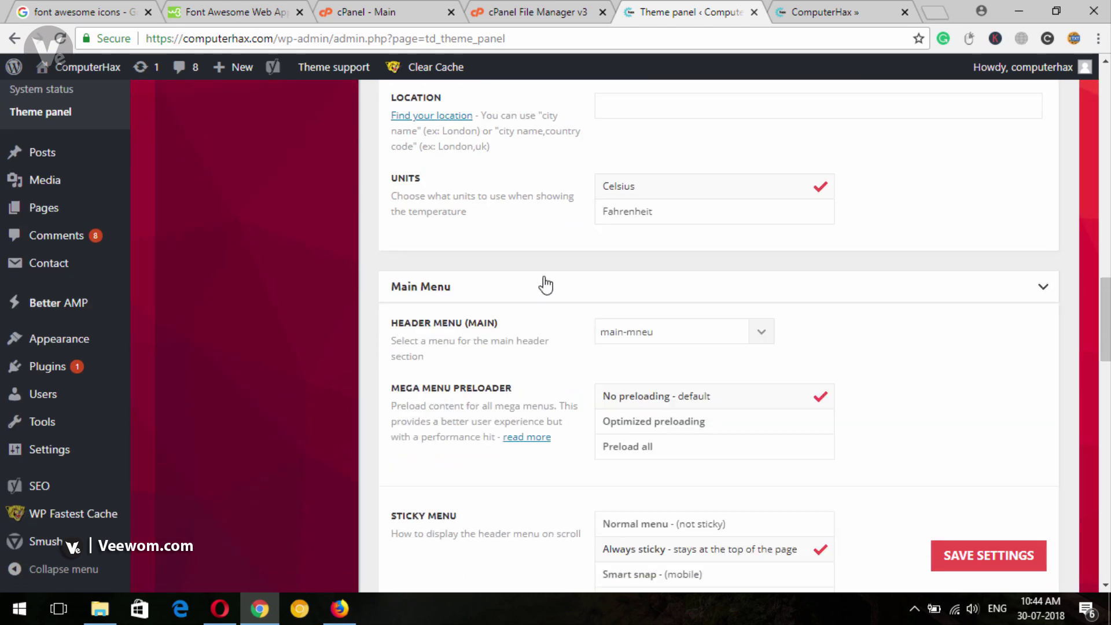
{"action": "scroll", "coordinate": [826, 406], "scroll_direction": "down", "scroll_amount": 3}
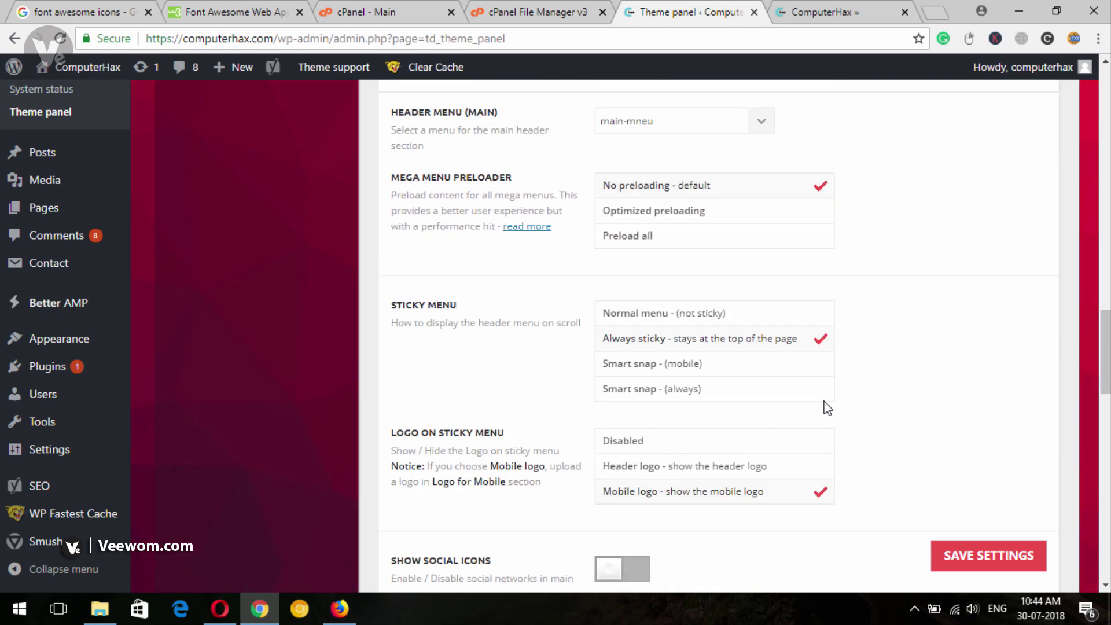
{"action": "scroll", "coordinate": [485, 420], "scroll_direction": "down", "scroll_amount": 3}
{"action": "left_click_drag", "start_coordinate": [392, 267], "coordinate": [541, 281]}
{"action": "left_click", "coordinate": [539, 275]}
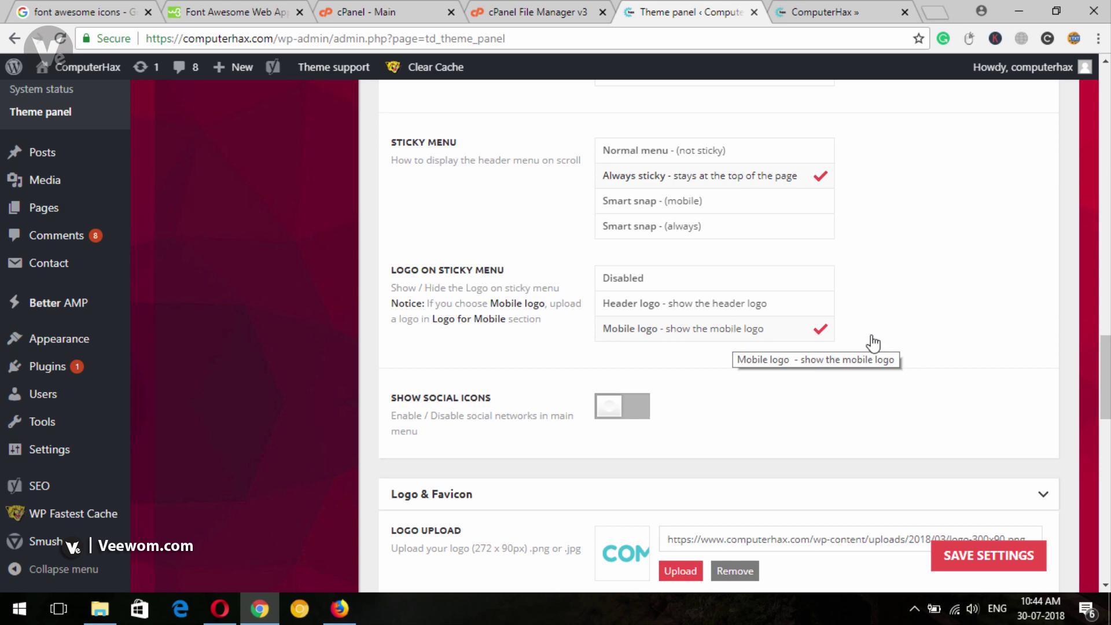
{"action": "scroll", "coordinate": [603, 532], "scroll_direction": "down", "scroll_amount": 13}
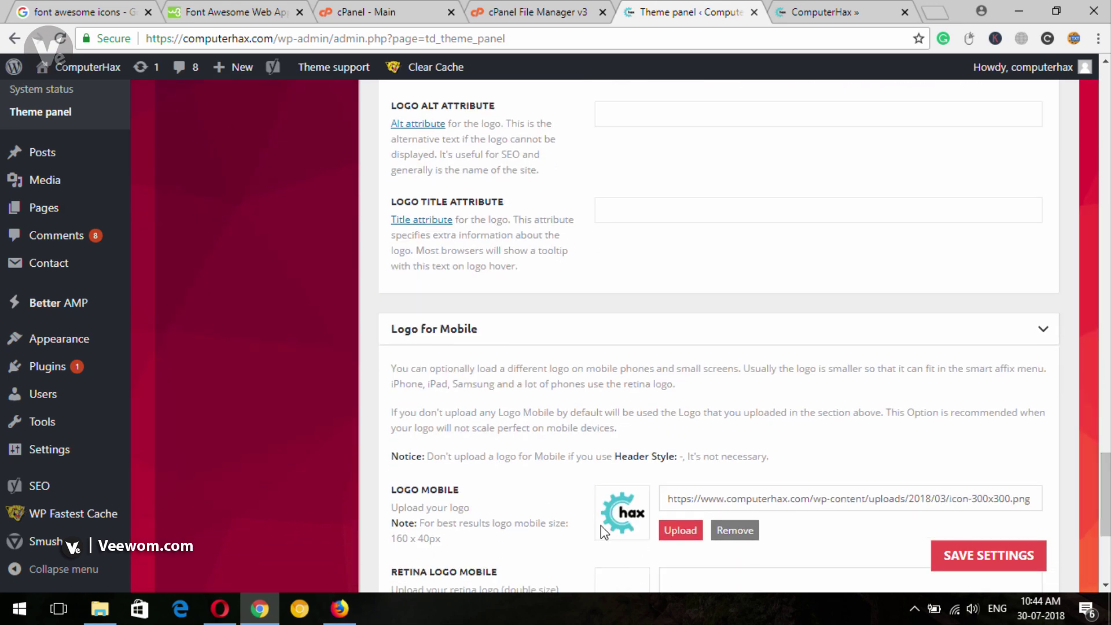
{"action": "scroll", "coordinate": [639, 391], "scroll_direction": "up", "scroll_amount": 12}
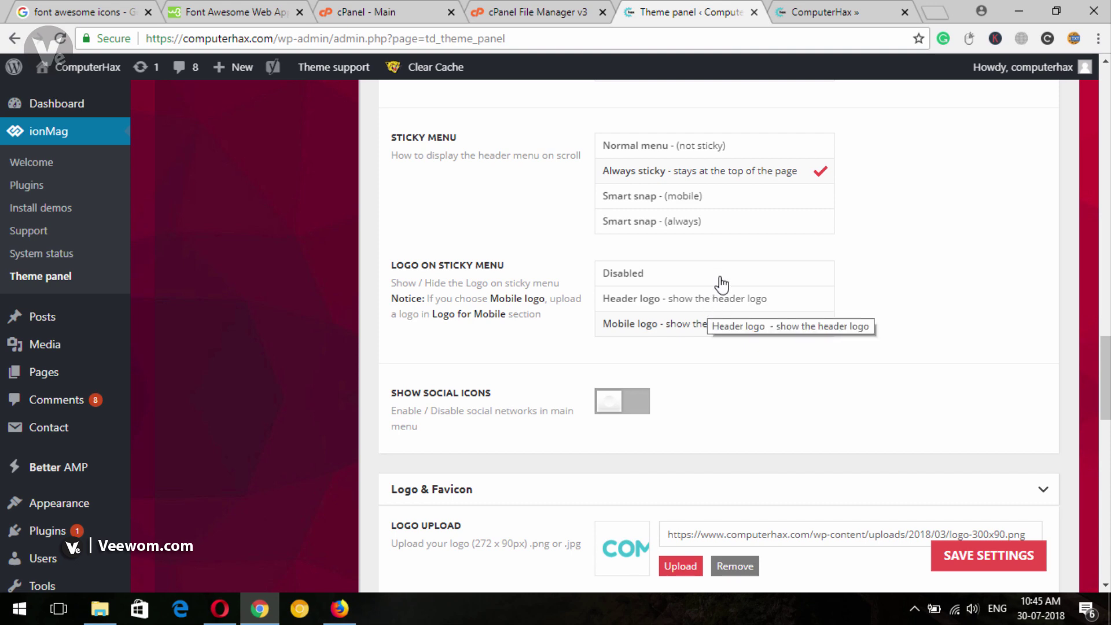
Check the mobile logo in the sticky menu on the ComputerHax homepage.
{"action": "left_click", "coordinate": [816, 10]}
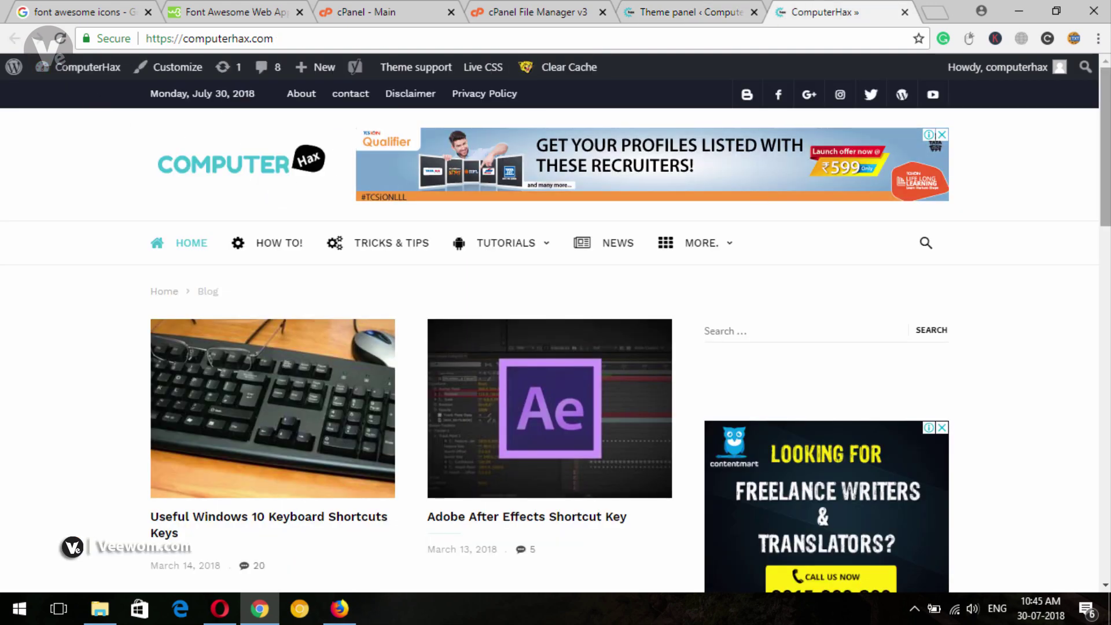
{"action": "scroll", "coordinate": [116, 87], "scroll_direction": "down", "scroll_amount": 6}
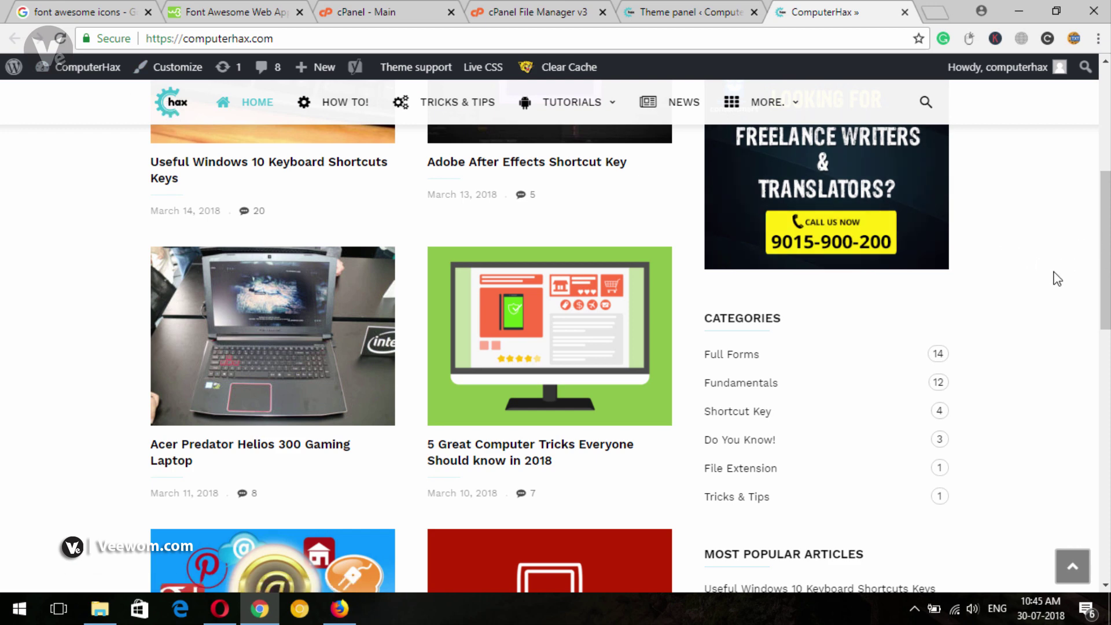
{"action": "left_click_drag", "start_coordinate": [1103, 246], "coordinate": [1103, 142]}
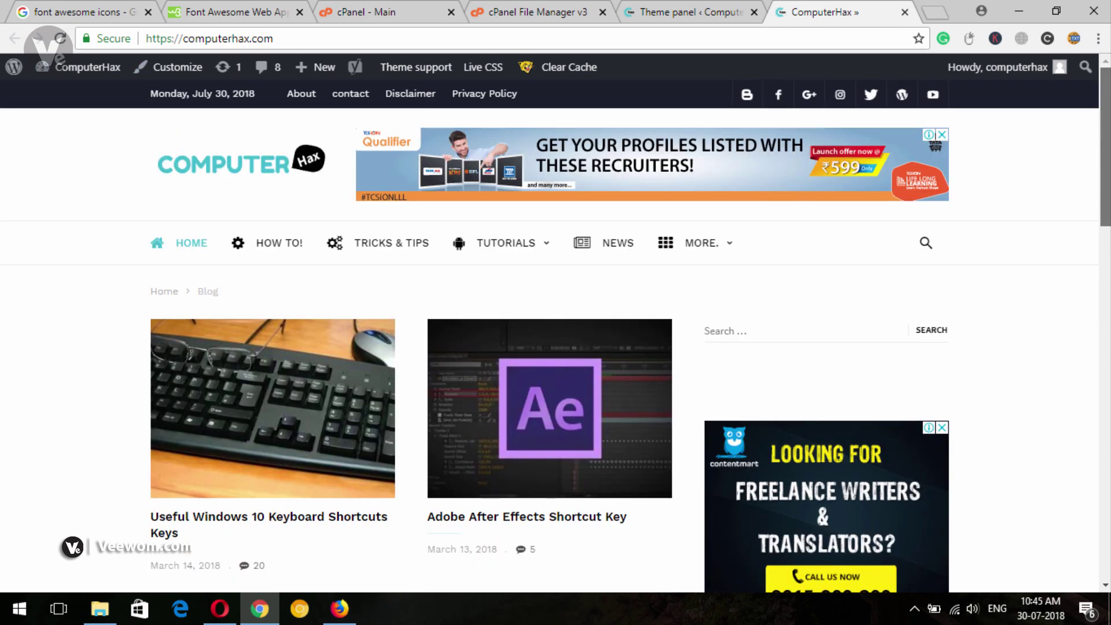
Check the sticky menu on the live homepage, review the header's sticky menu and logo options, and save the theme settings.
{"action": "scroll", "coordinate": [839, 176], "scroll_direction": "down", "scroll_amount": 5}
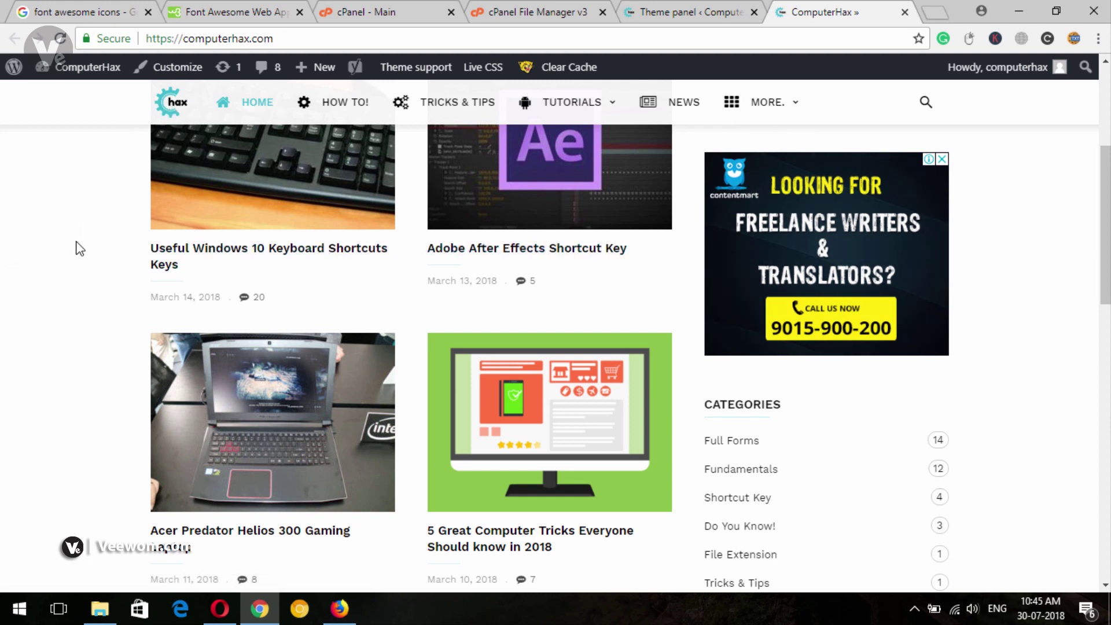
{"action": "scroll", "coordinate": [773, 113], "scroll_direction": "up", "scroll_amount": 5}
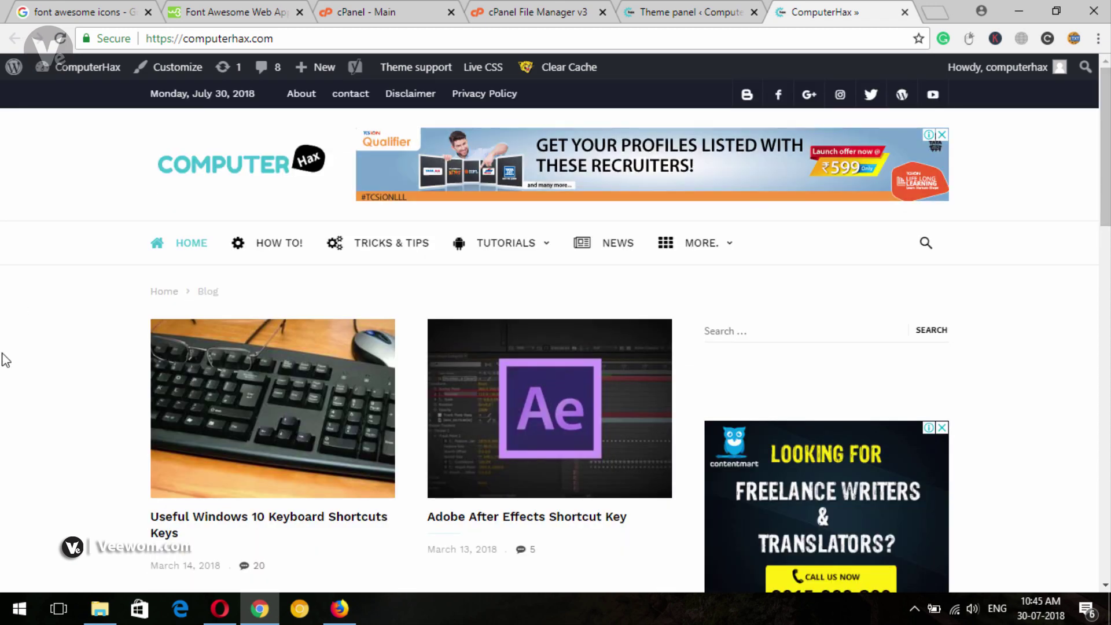
{"action": "left_click", "coordinate": [637, 8]}
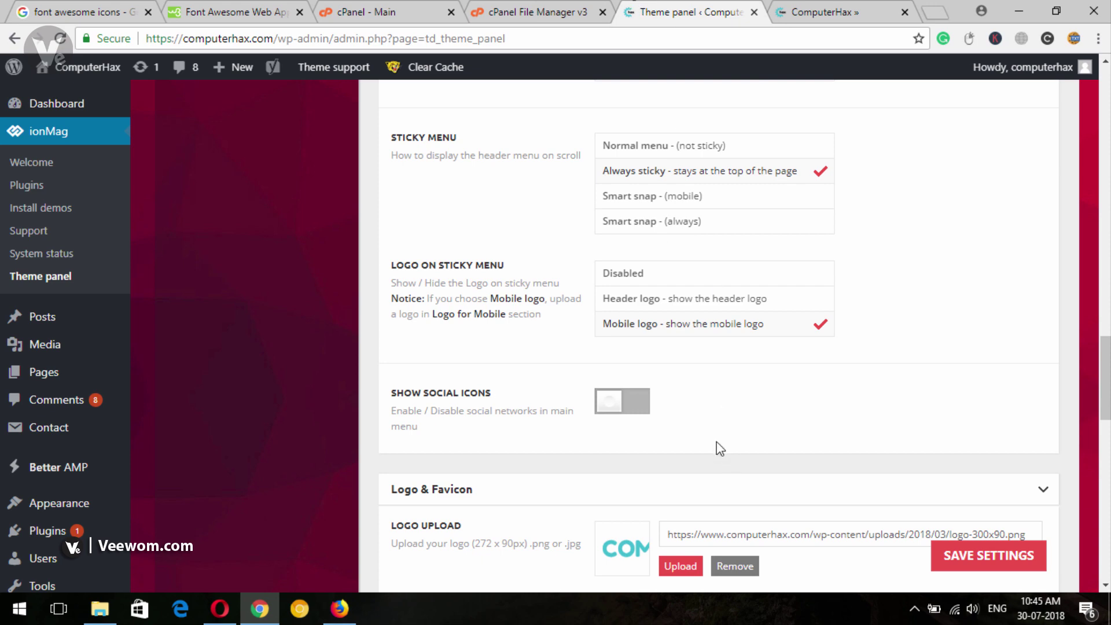
{"action": "scroll", "coordinate": [654, 364], "scroll_direction": "down", "scroll_amount": 3}
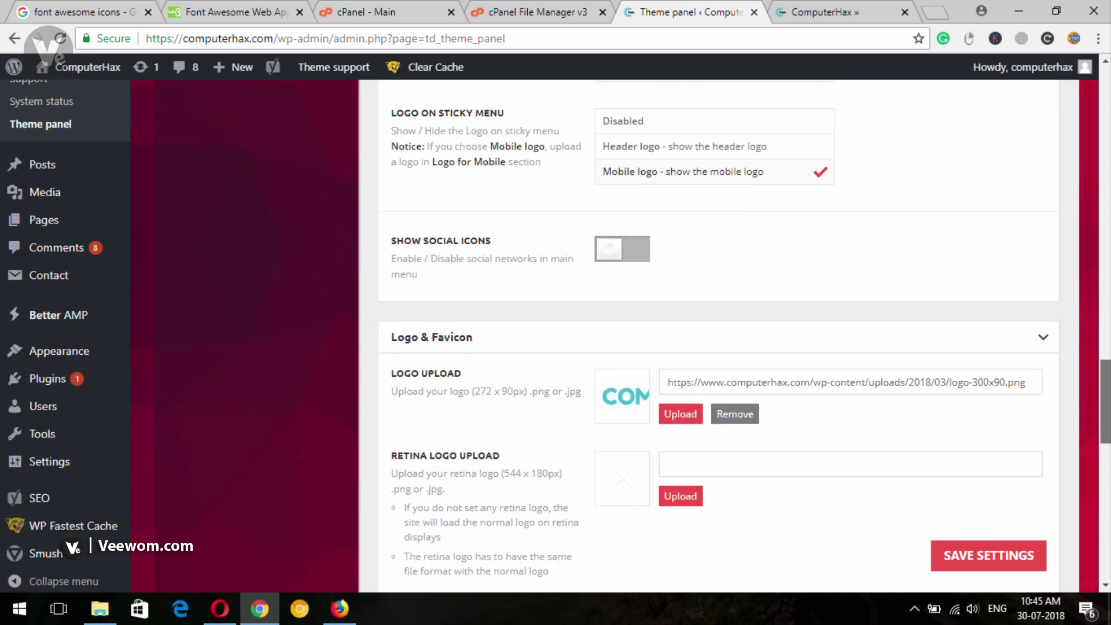
{"action": "scroll", "coordinate": [565, 417], "scroll_direction": "down", "scroll_amount": 5}
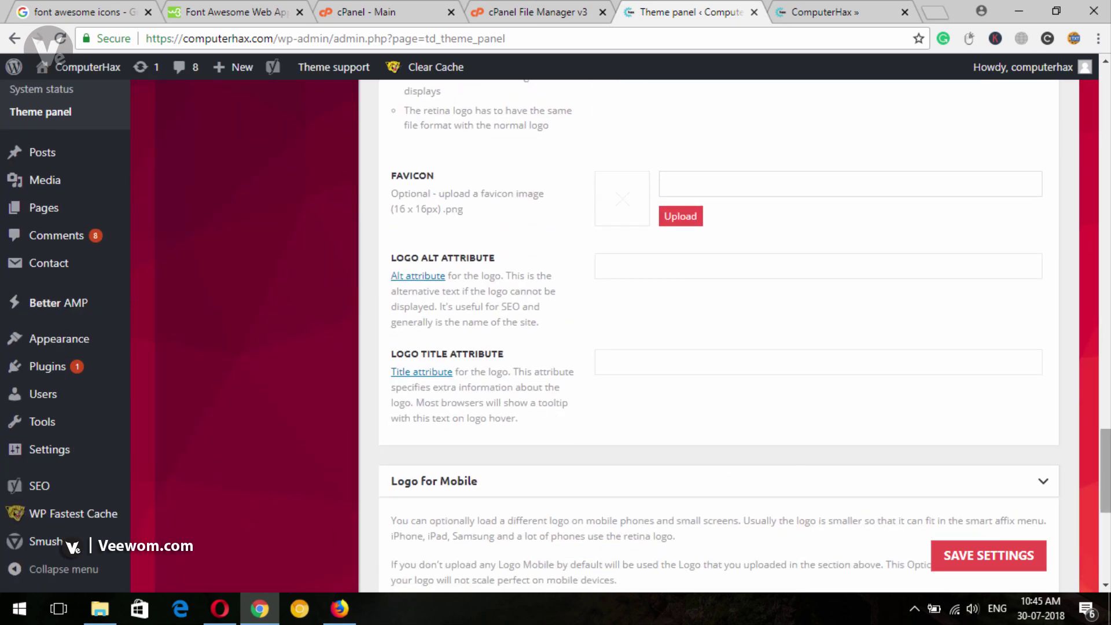
{"action": "scroll", "coordinate": [565, 417], "scroll_direction": "up", "scroll_amount": 8}
{"action": "scroll", "coordinate": [1004, 374], "scroll_direction": "up", "scroll_amount": 2}
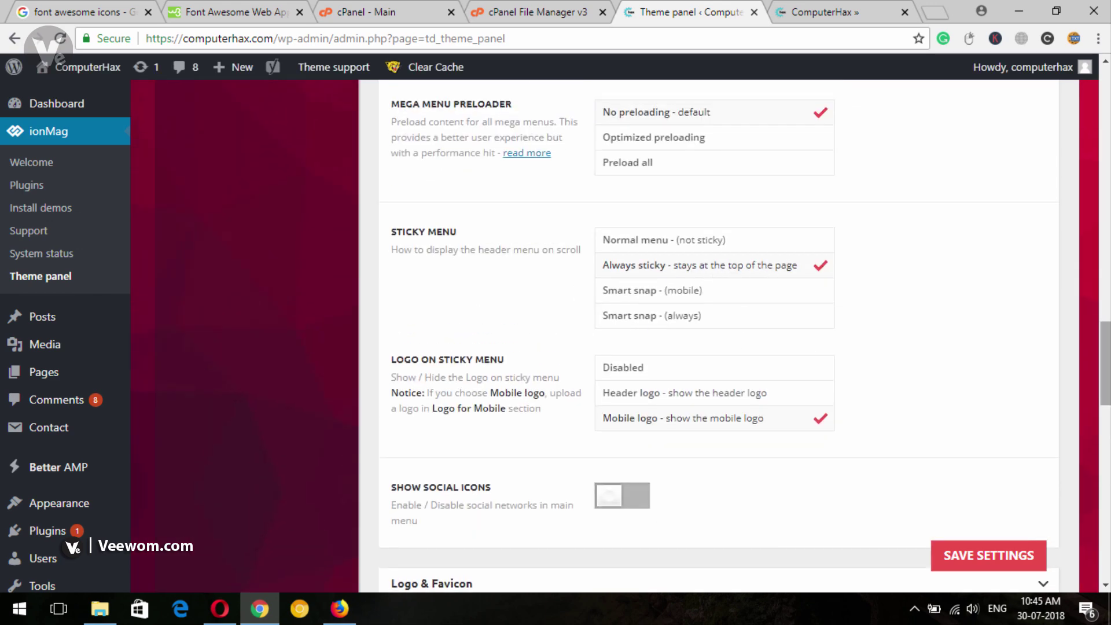
{"action": "scroll", "coordinate": [678, 321], "scroll_direction": "down", "scroll_amount": 3}
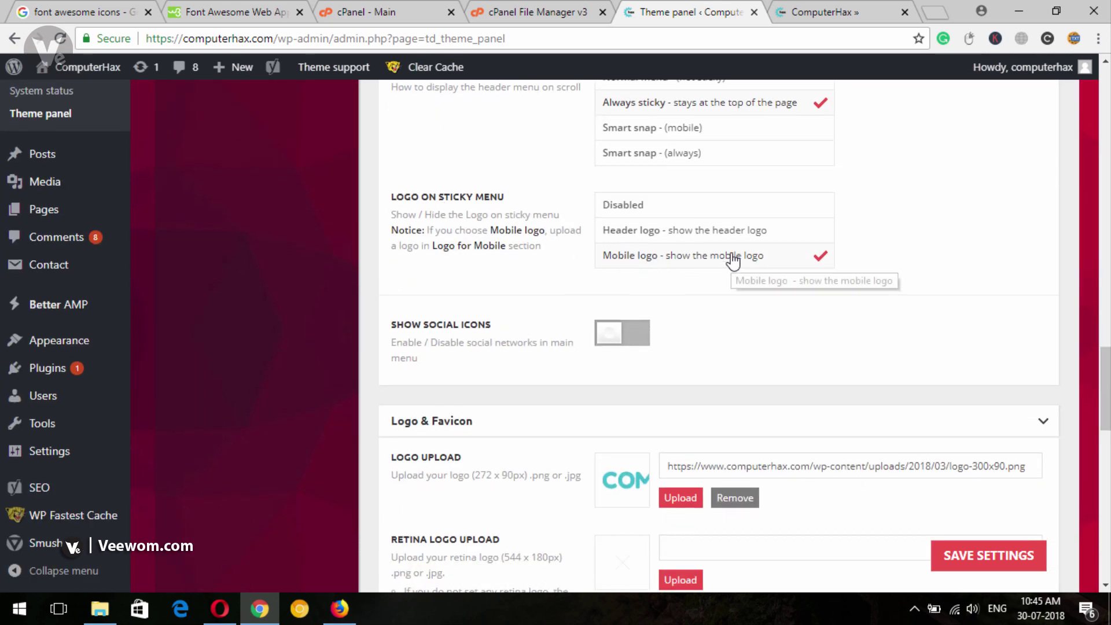
{"action": "left_click", "coordinate": [943, 550]}
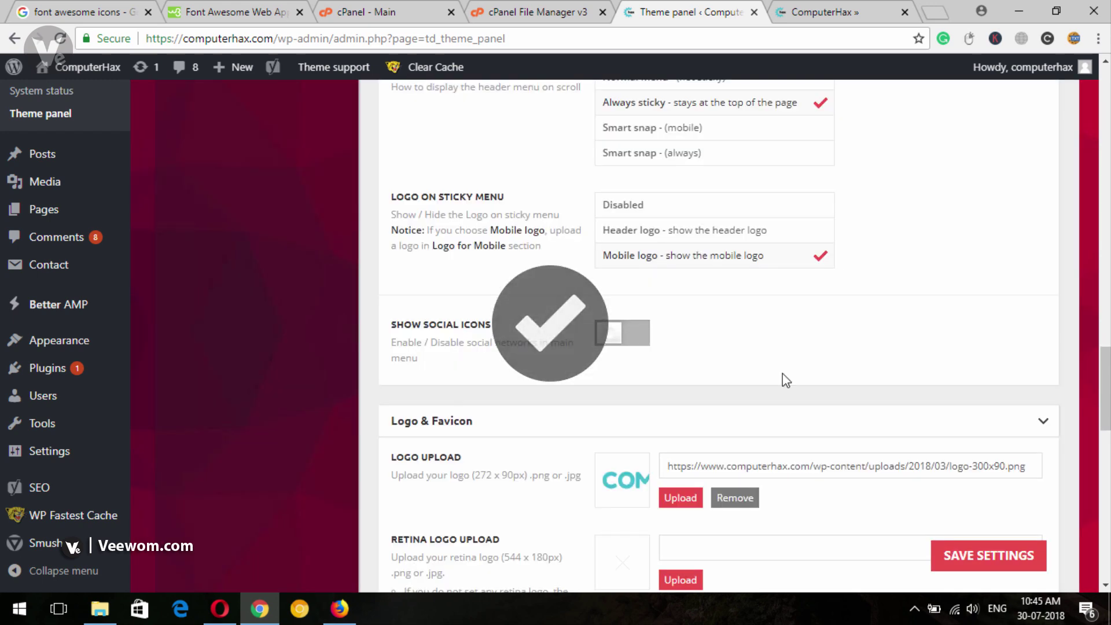
Open the theme panel's Footer settings and examine the footer at the end of the live homepage.
{"action": "scroll", "coordinate": [782, 373], "scroll_direction": "down", "scroll_amount": 5}
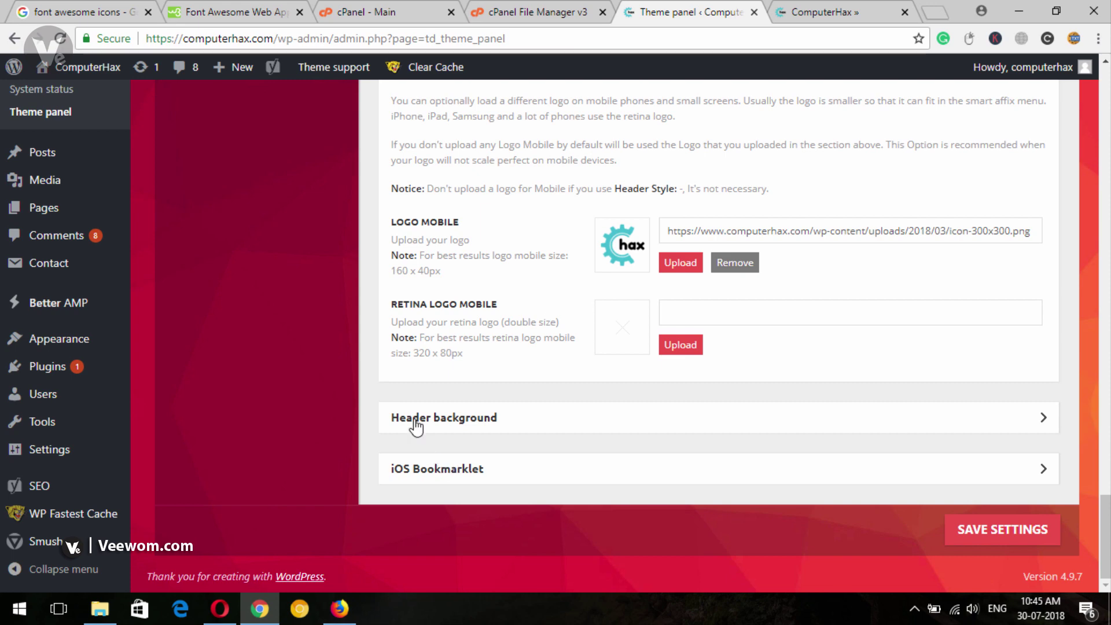
{"action": "left_click_drag", "start_coordinate": [1105, 536], "coordinate": [1106, 110]}
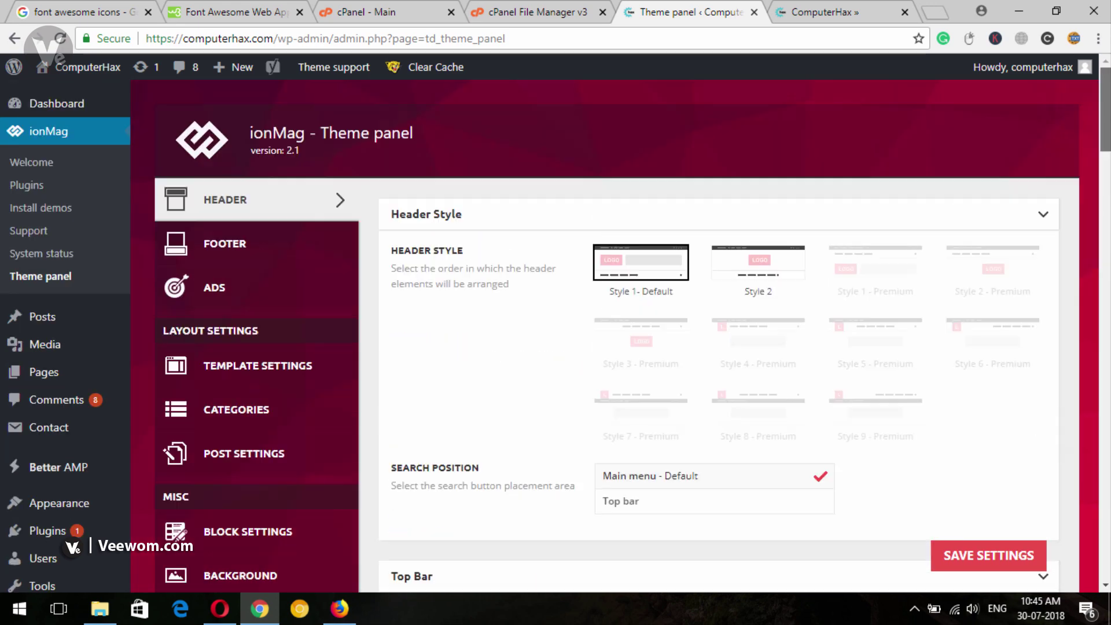
{"action": "left_click", "coordinate": [229, 245]}
{"action": "left_click", "coordinate": [833, 7]}
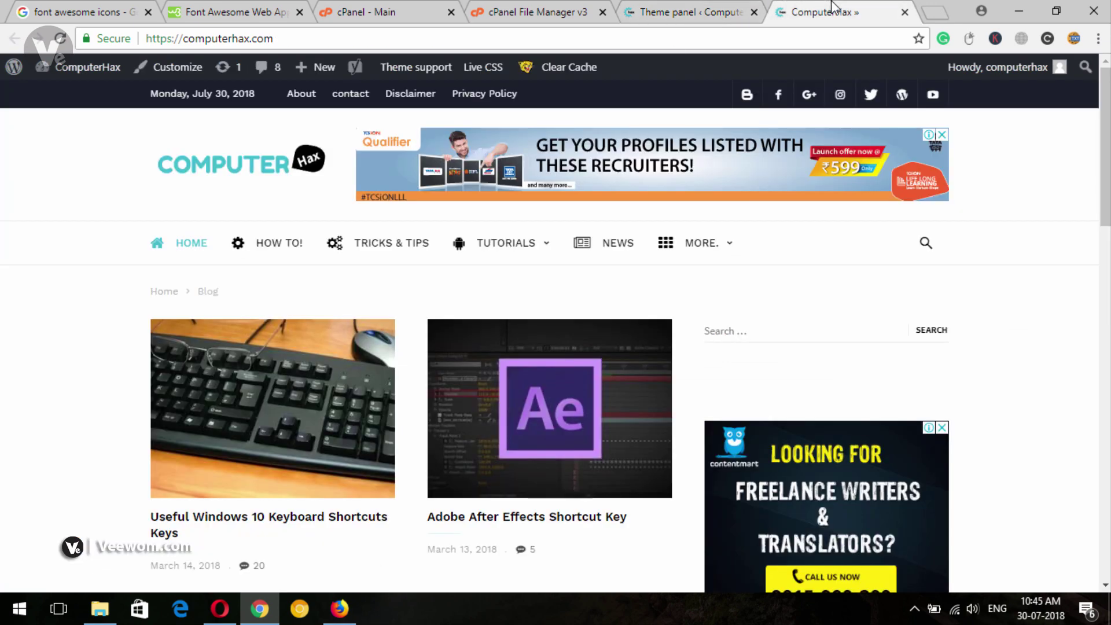
{"action": "key", "text": "End"}
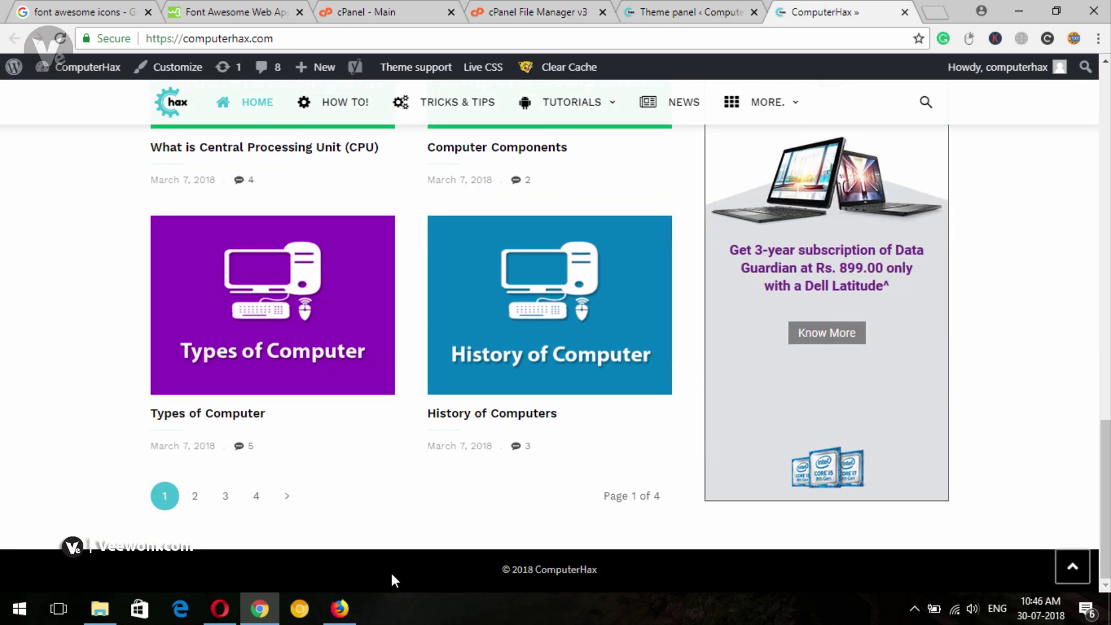
{"action": "left_click", "coordinate": [689, 8]}
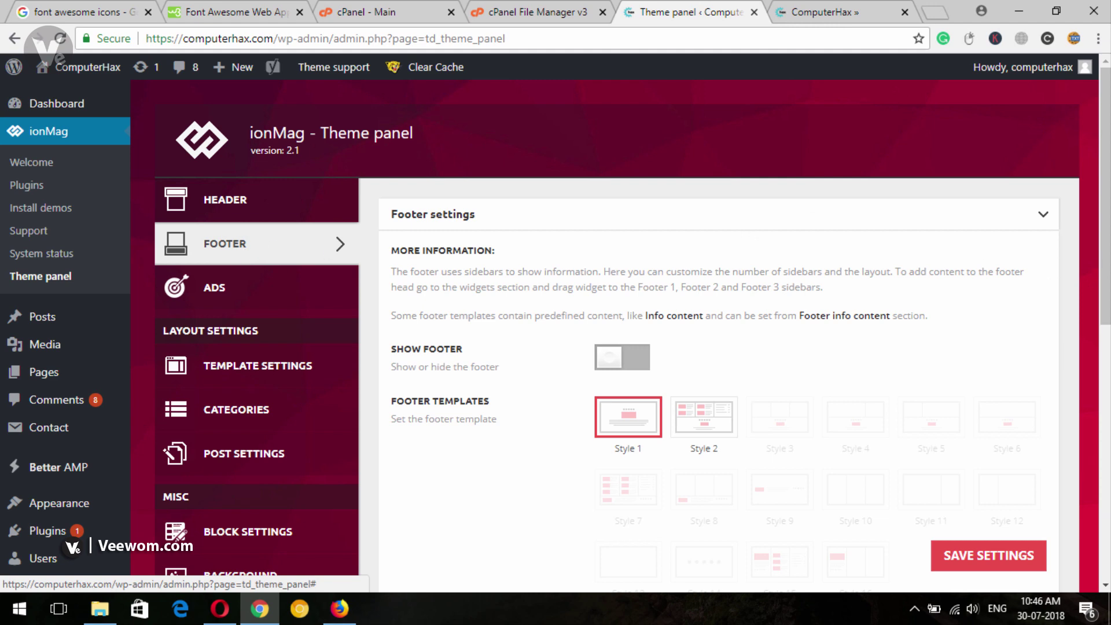
Review the footer template options and expand the Footer info content section to examine its logo, text and social icon fields.
{"action": "scroll", "coordinate": [1105, 197], "scroll_direction": "down", "scroll_amount": 4}
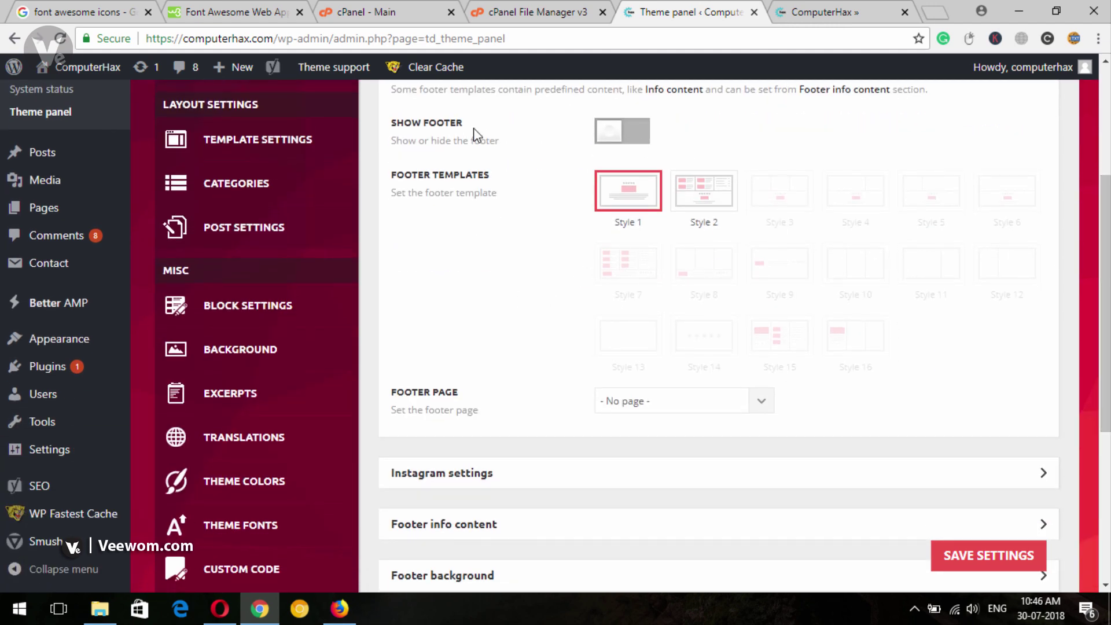
{"action": "scroll", "coordinate": [1040, 399], "scroll_direction": "down", "scroll_amount": 4}
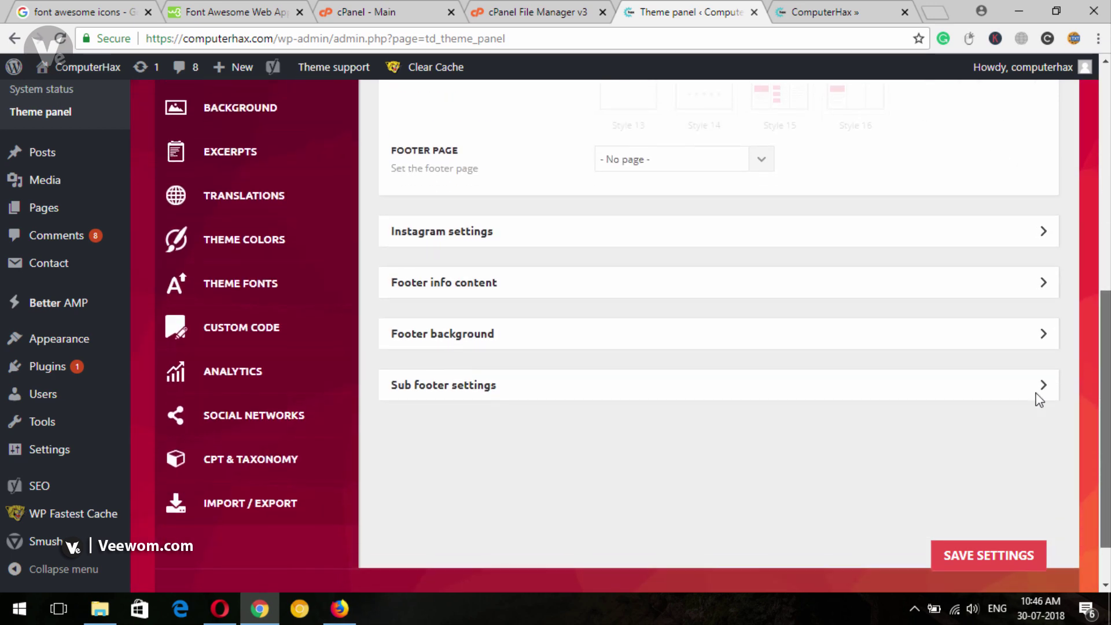
{"action": "left_click", "coordinate": [509, 283]}
{"action": "scroll", "coordinate": [995, 354], "scroll_direction": "down", "scroll_amount": 5}
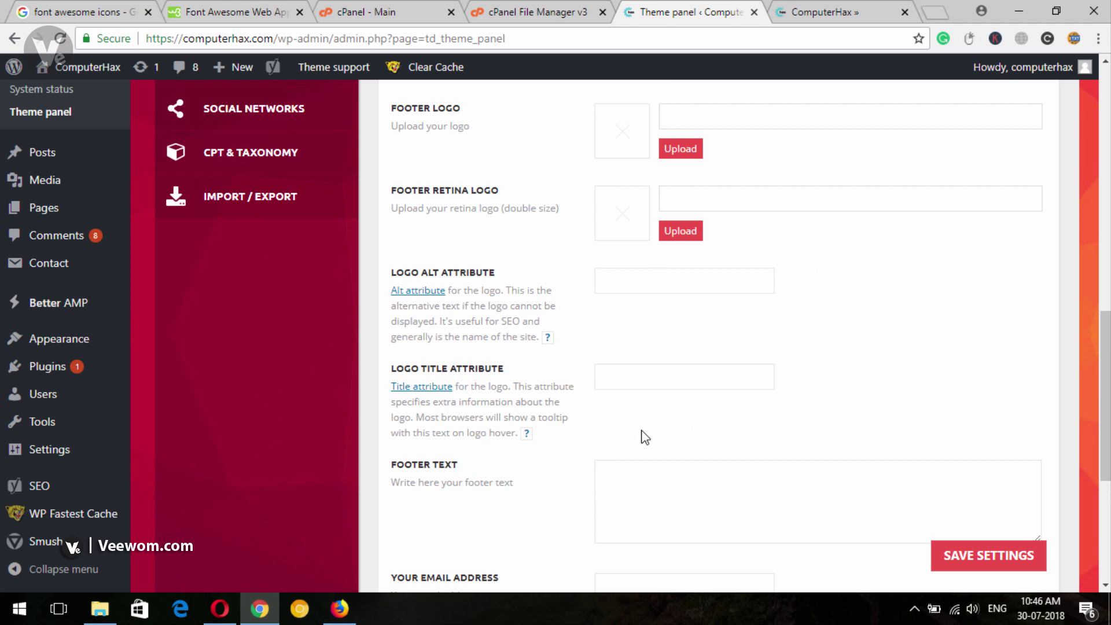
{"action": "scroll", "coordinate": [645, 430], "scroll_direction": "down", "scroll_amount": 5}
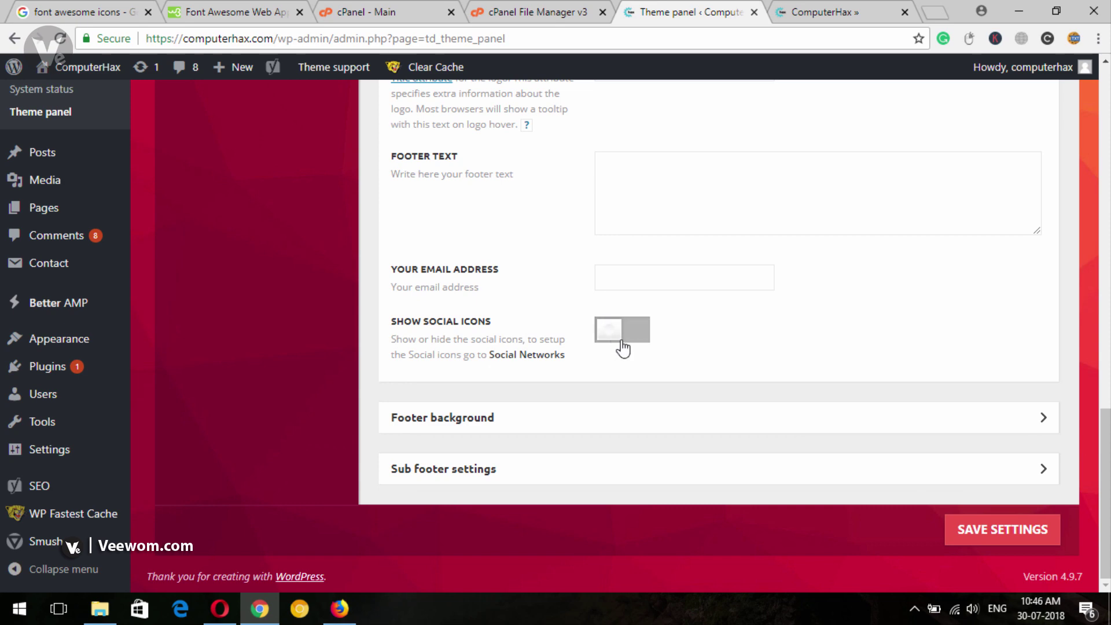
Expand the Footer background section and examine its image, repeat, size, position and opacity options.
{"action": "left_click", "coordinate": [516, 420]}
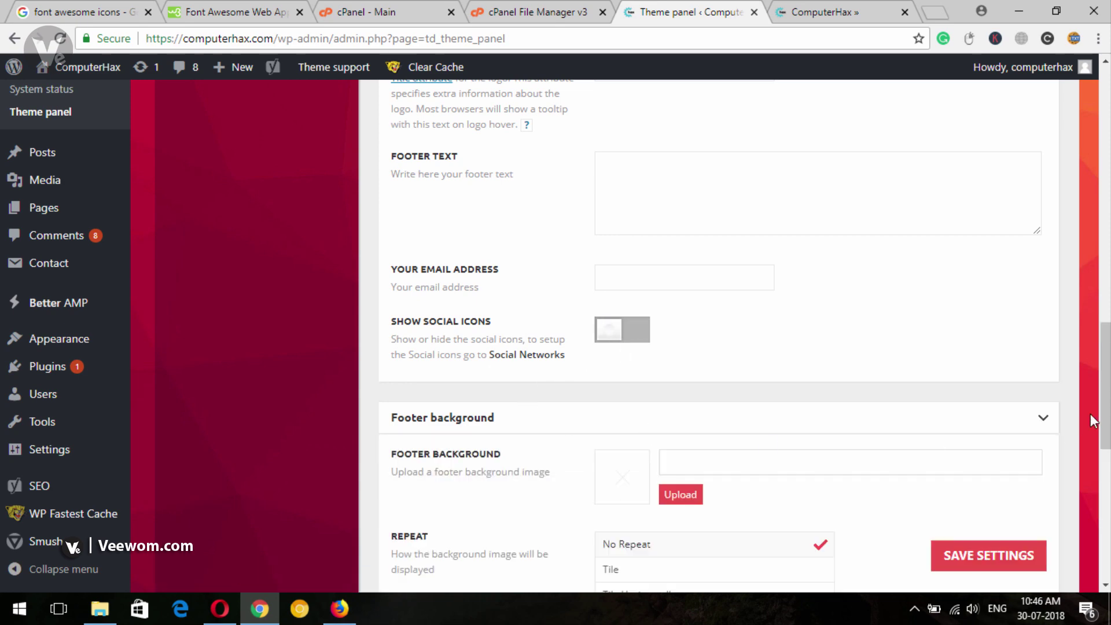
{"action": "scroll", "coordinate": [1094, 416], "scroll_direction": "down", "scroll_amount": 1}
{"action": "scroll", "coordinate": [854, 409], "scroll_direction": "down", "scroll_amount": 5}
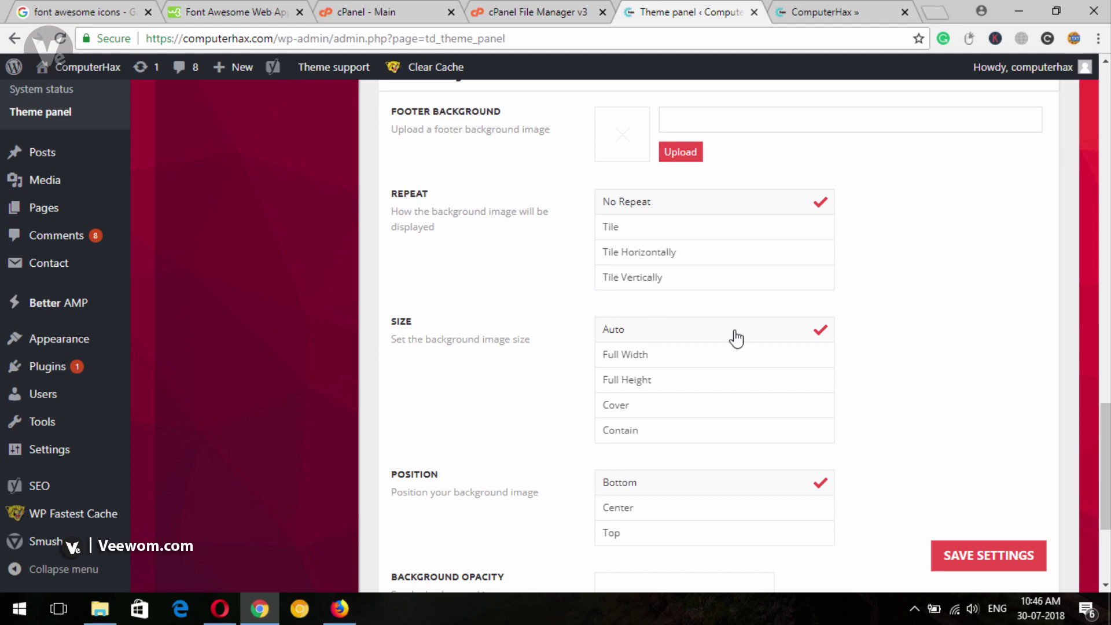
{"action": "left_click_drag", "start_coordinate": [1105, 466], "coordinate": [1105, 496]}
{"action": "scroll", "coordinate": [721, 573], "scroll_direction": "down", "scroll_amount": 2}
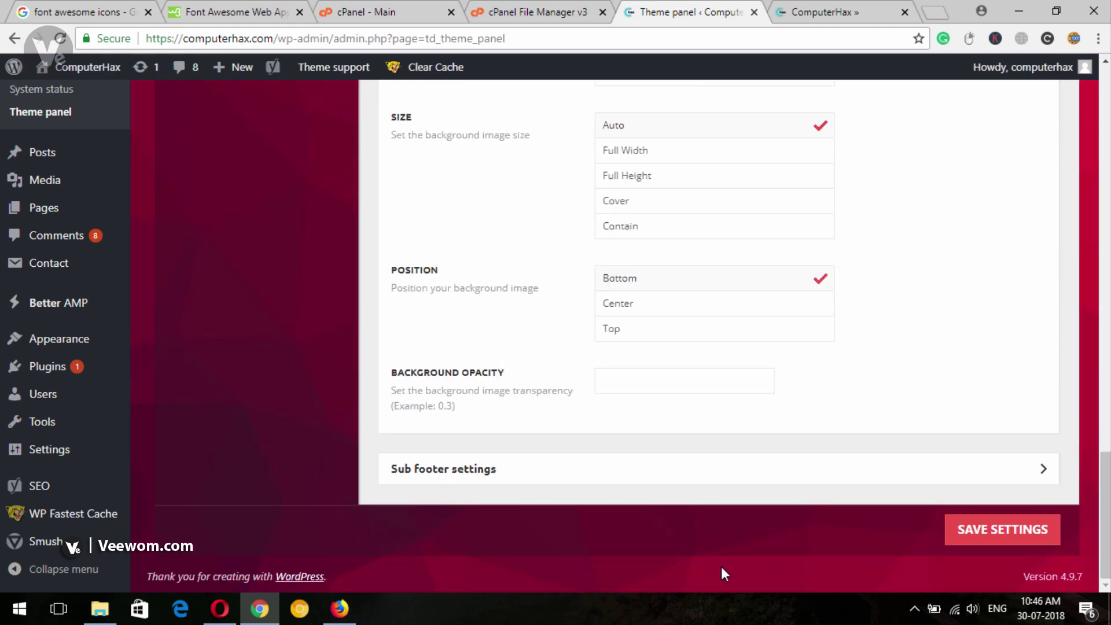
Expand the Sub footer settings and compare the footer copyright text and symbol with the live homepage's footer.
{"action": "left_click", "coordinate": [522, 481]}
{"action": "scroll", "coordinate": [922, 449], "scroll_direction": "down", "scroll_amount": 5}
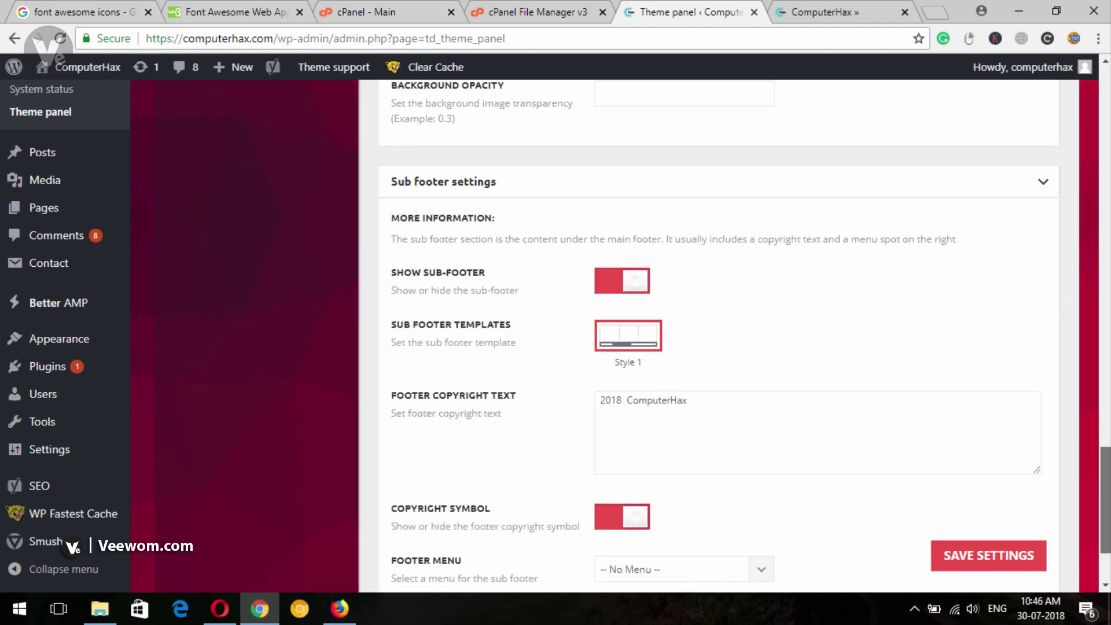
{"action": "scroll", "coordinate": [940, 337], "scroll_direction": "down", "scroll_amount": 2}
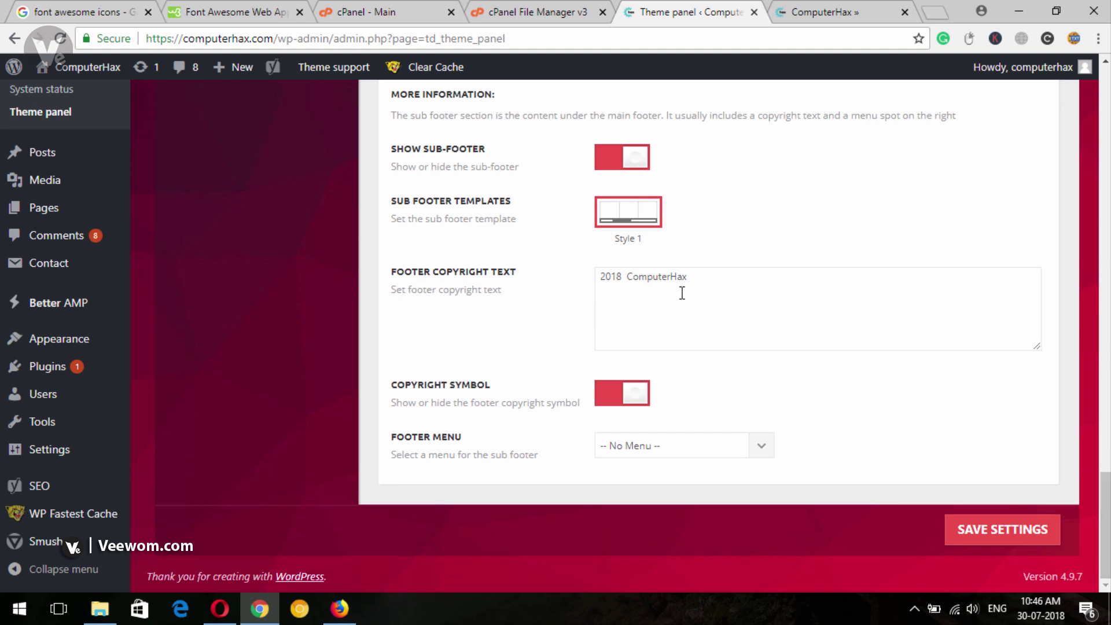
{"action": "left_click", "coordinate": [621, 282]}
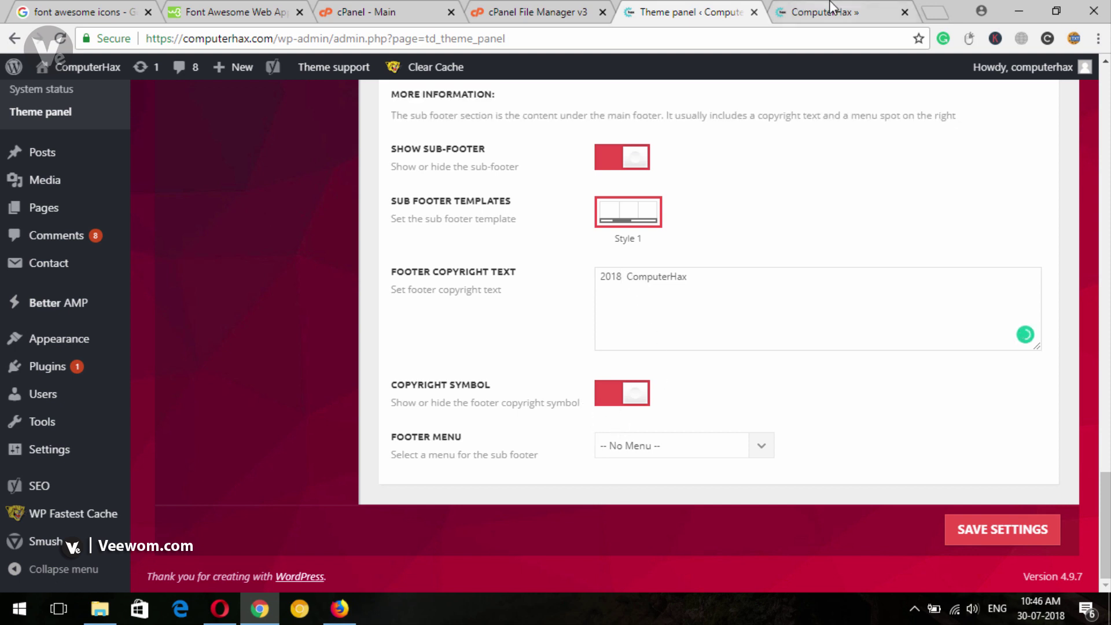
{"action": "key", "text": "ctrl+Tab"}
{"action": "double_click", "coordinate": [506, 569]}
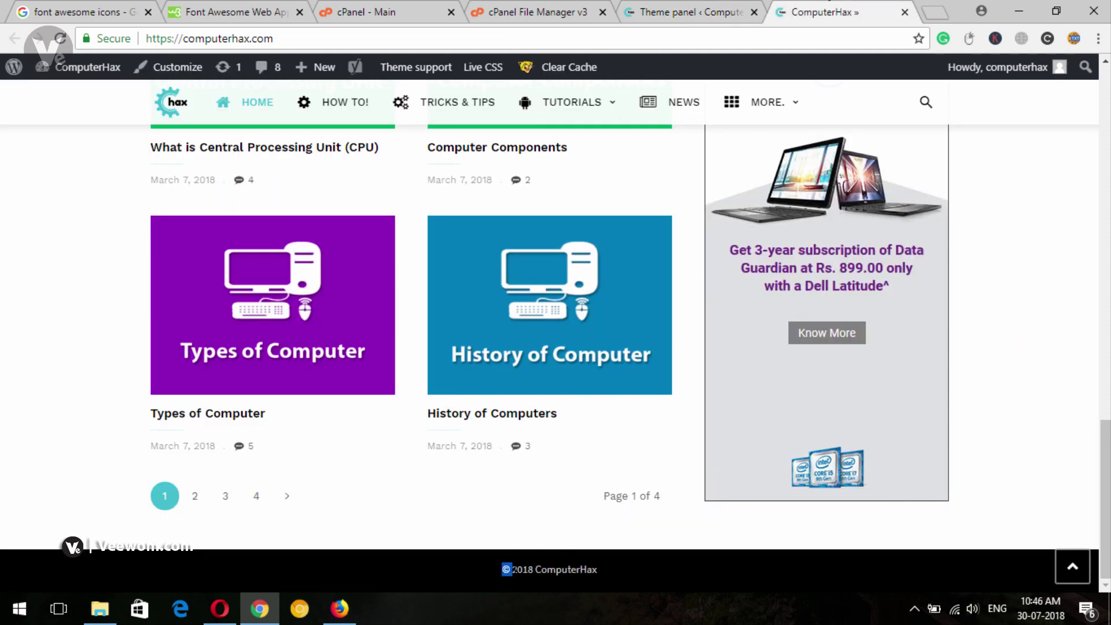
Change the footer copyright text to "2018 Computerhax.com" in the sub footer settings.
{"action": "left_click", "coordinate": [683, 10]}
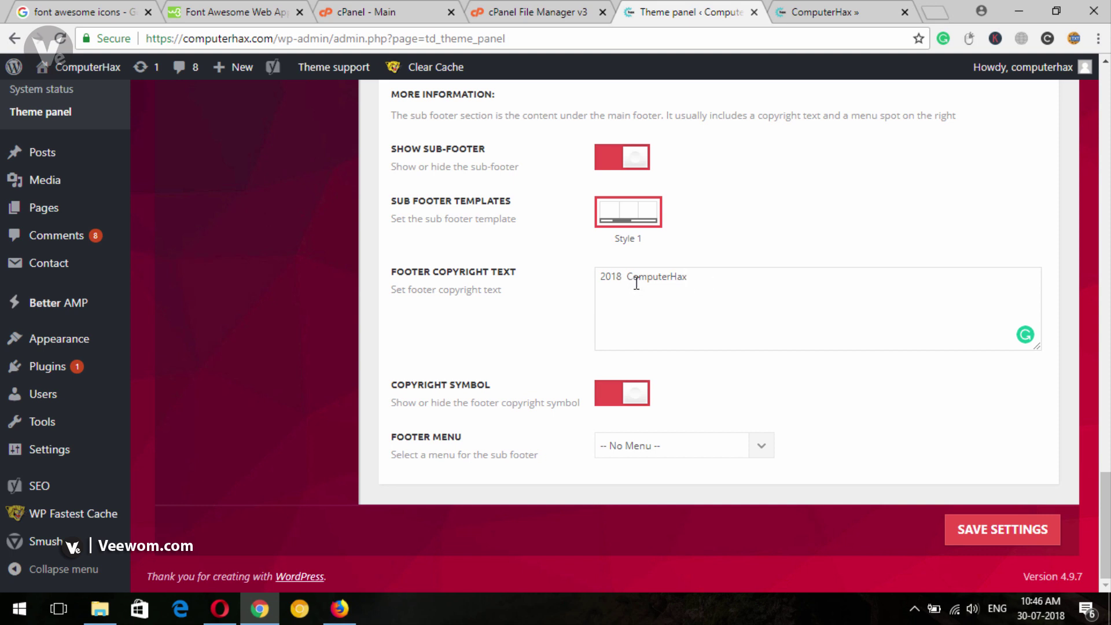
{"action": "left_click", "coordinate": [735, 287]}
{"action": "type", "text": ".com"}
{"action": "left_click", "coordinate": [678, 277]}
{"action": "key", "text": "BackSpace"}
{"action": "type", "text": "h"}
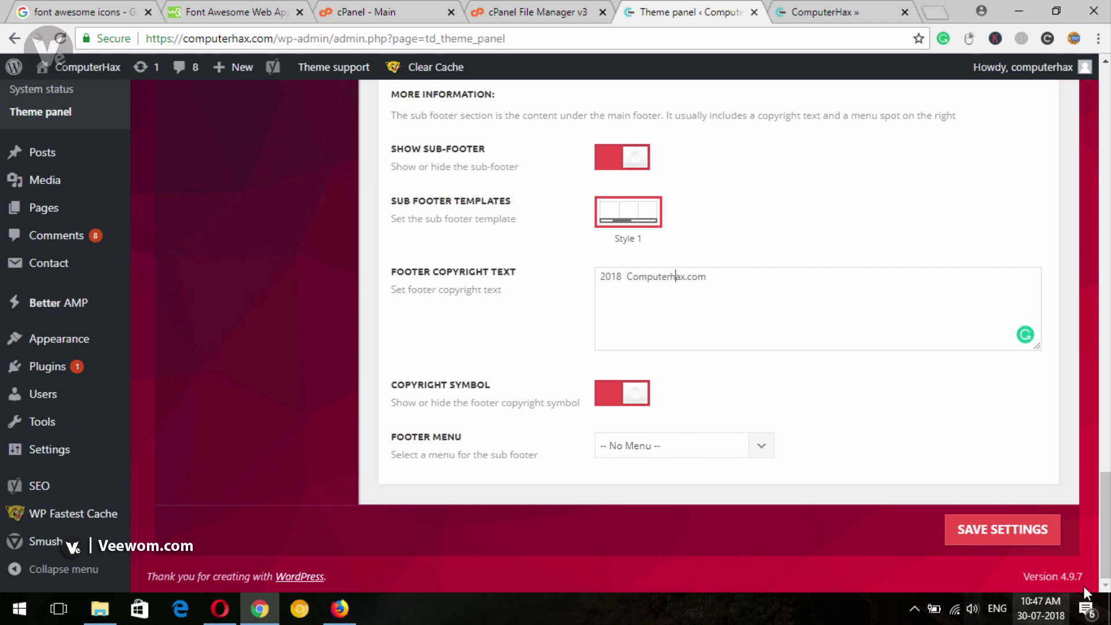
Save the theme settings and reload the live homepage to check its footer copyright line.
{"action": "left_click", "coordinate": [981, 531]}
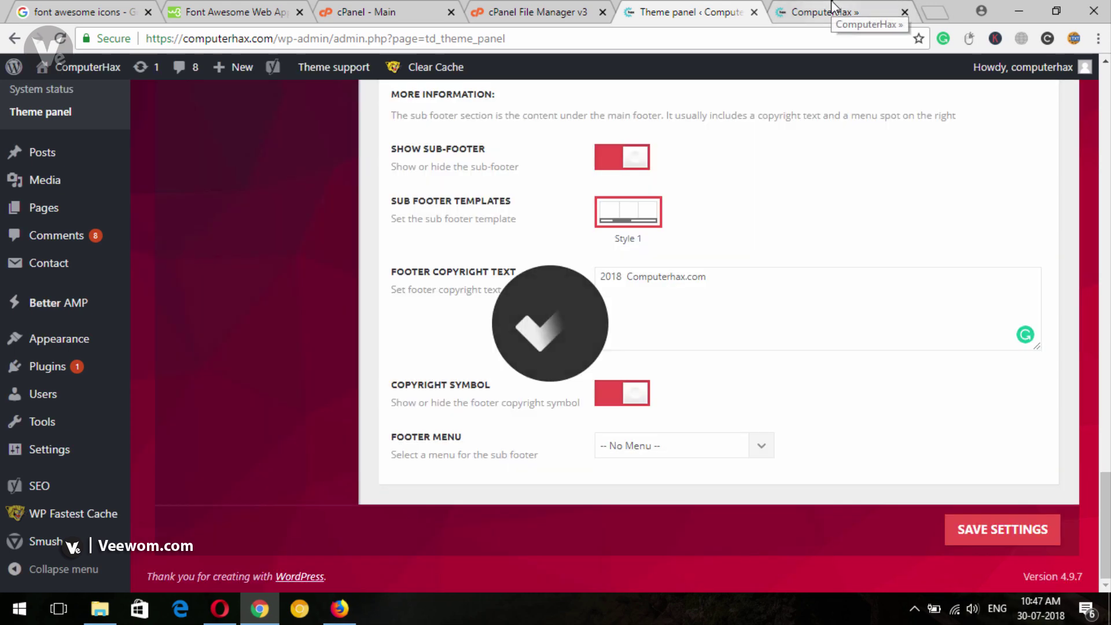
{"action": "left_click", "coordinate": [830, 11]}
{"action": "left_click", "coordinate": [59, 39]}
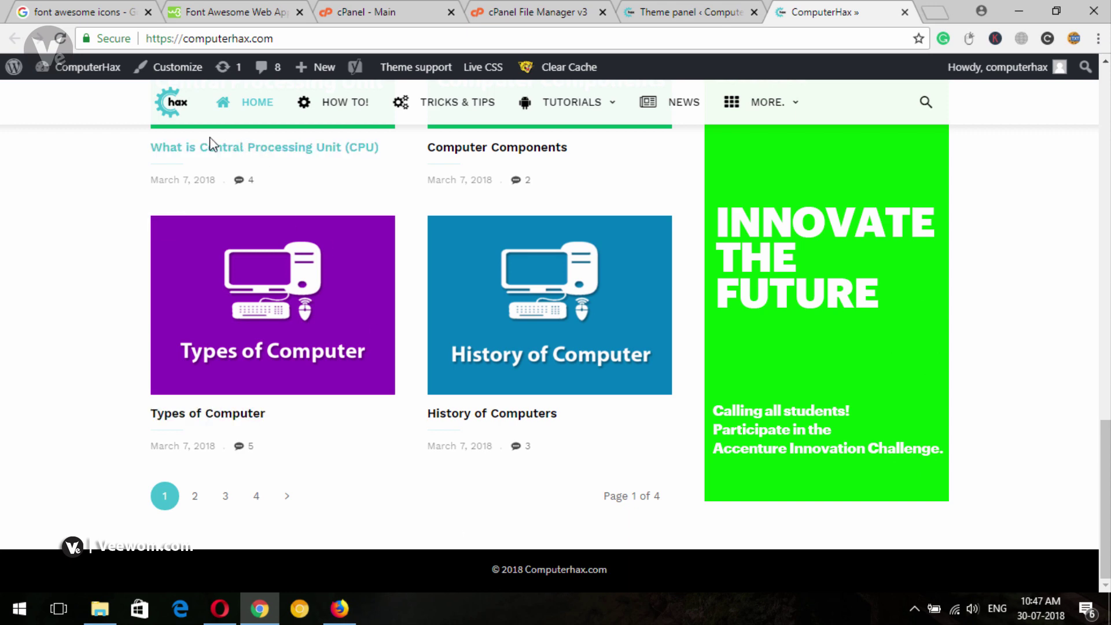
Return to the theme panel and collapse the Footer background section above the sub footer settings.
{"action": "left_click", "coordinate": [682, 12]}
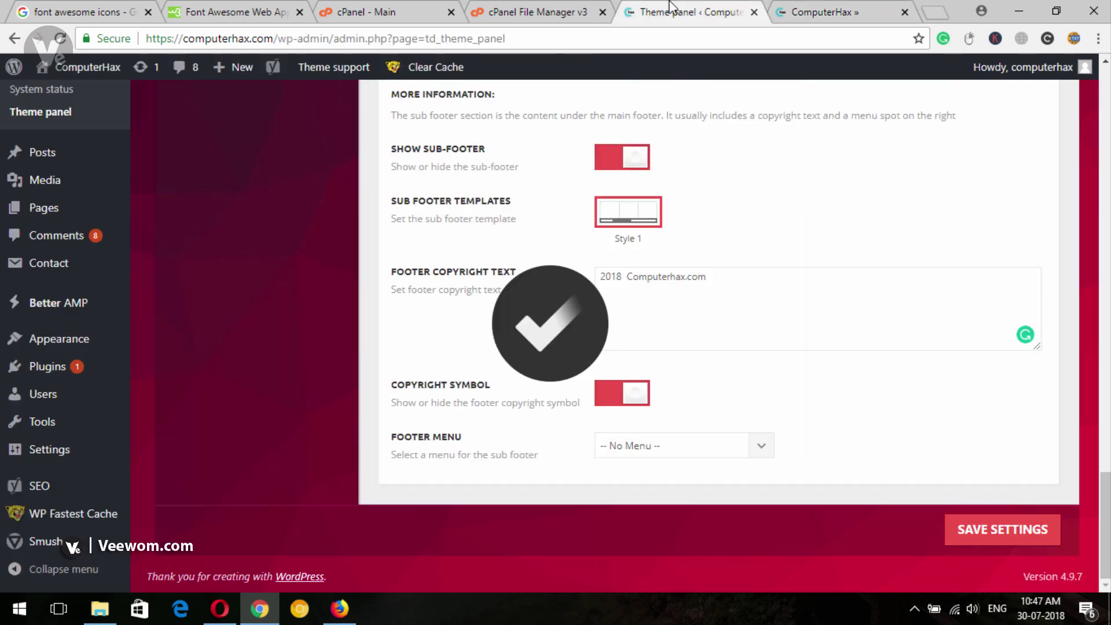
{"action": "scroll", "coordinate": [702, 312], "scroll_direction": "up", "scroll_amount": 2}
{"action": "scroll", "coordinate": [453, 398], "scroll_direction": "up", "scroll_amount": 15}
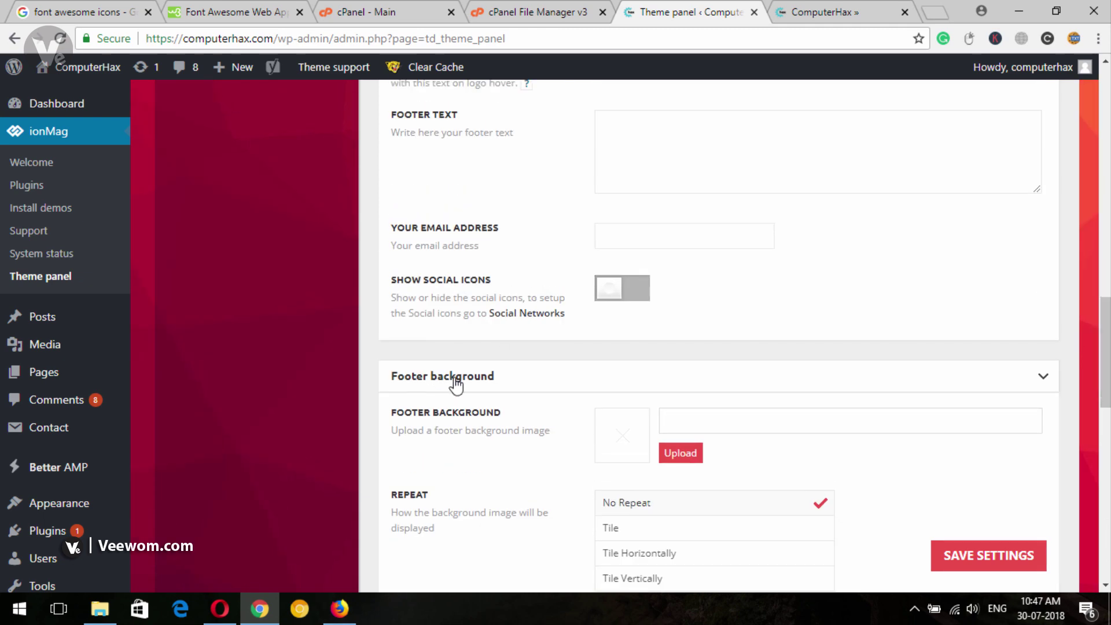
{"action": "scroll", "coordinate": [454, 384], "scroll_direction": "down", "scroll_amount": 15}
{"action": "scroll", "coordinate": [503, 268], "scroll_direction": "up", "scroll_amount": 5}
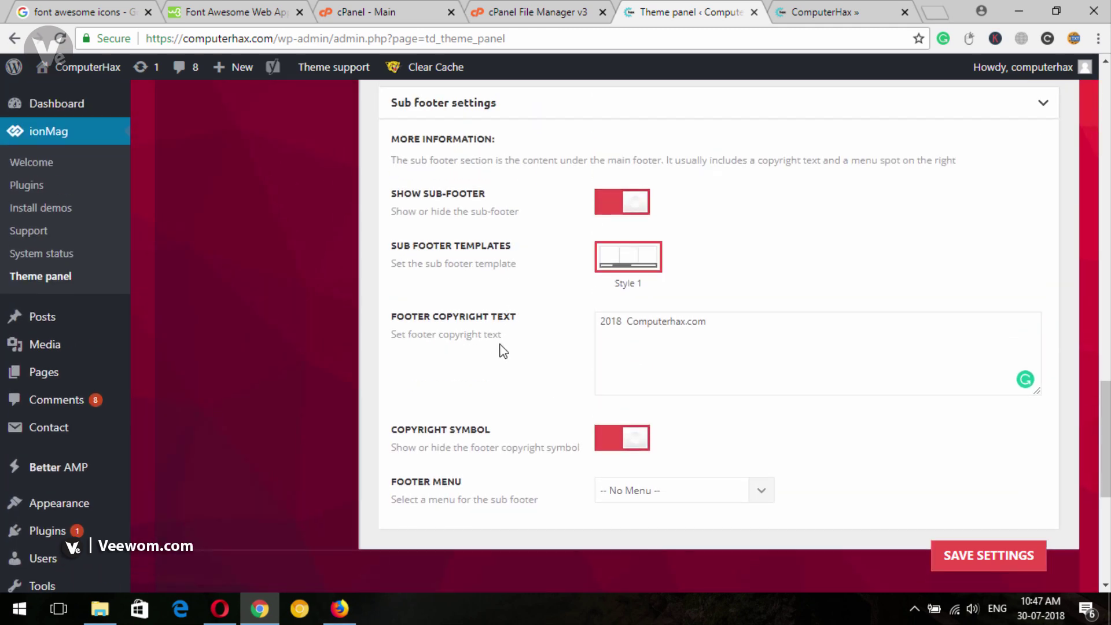
{"action": "scroll", "coordinate": [501, 347], "scroll_direction": "up", "scroll_amount": 1}
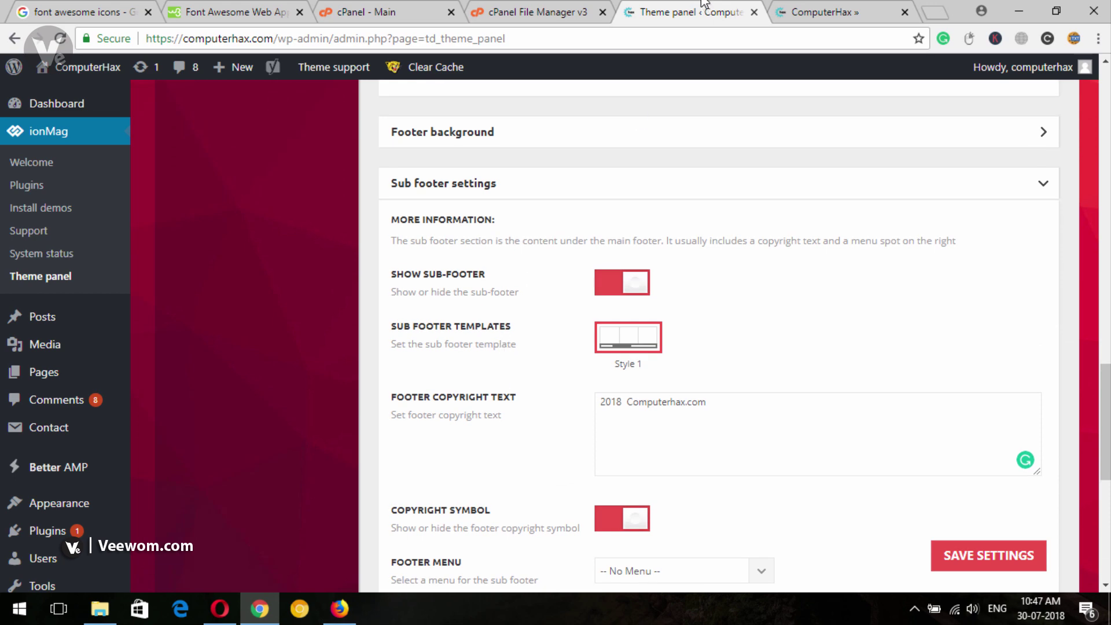
Inspect the copyright line in the live homepage's footer and return to the copyright options in the sub footer settings.
{"action": "left_click", "coordinate": [824, 8]}
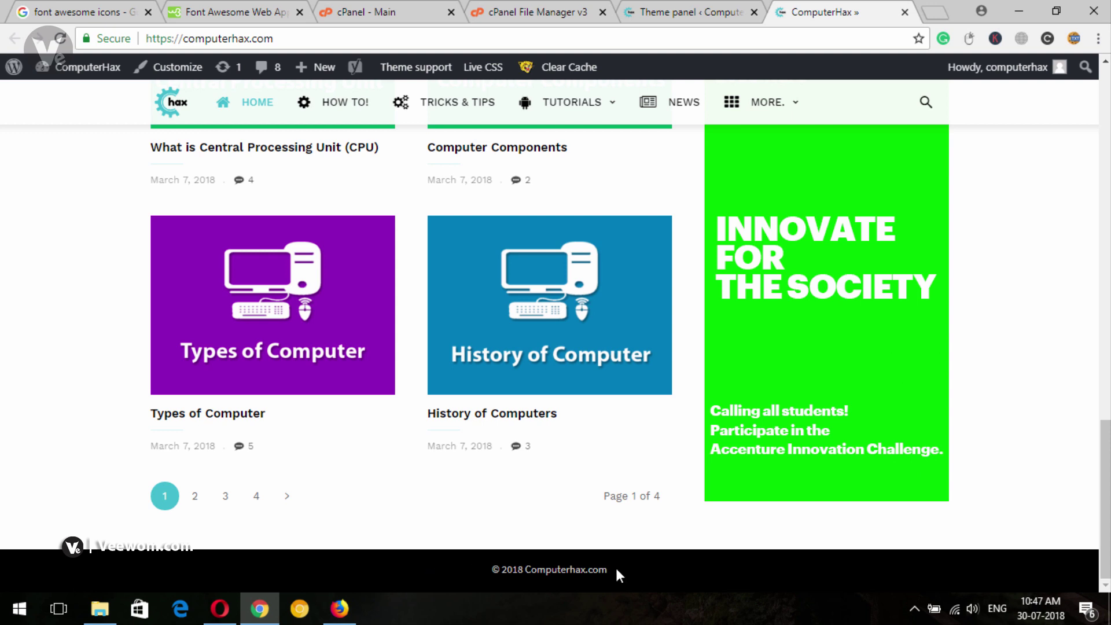
{"action": "left_click_drag", "start_coordinate": [616, 570], "coordinate": [513, 569]}
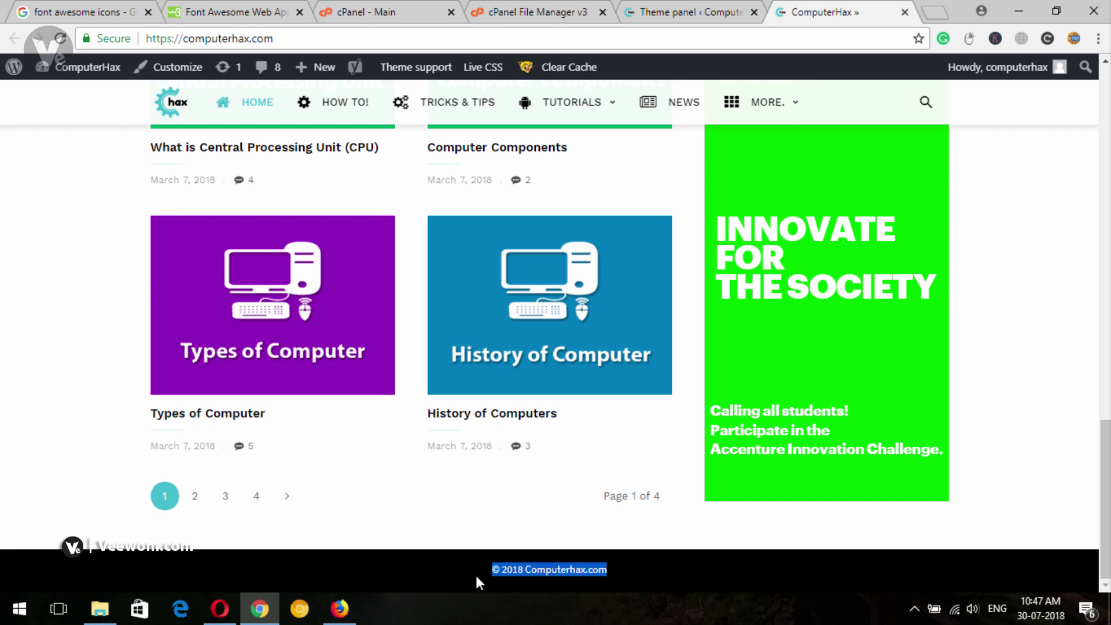
{"action": "left_click", "coordinate": [694, 12]}
{"action": "scroll", "coordinate": [718, 336], "scroll_direction": "down", "scroll_amount": 5}
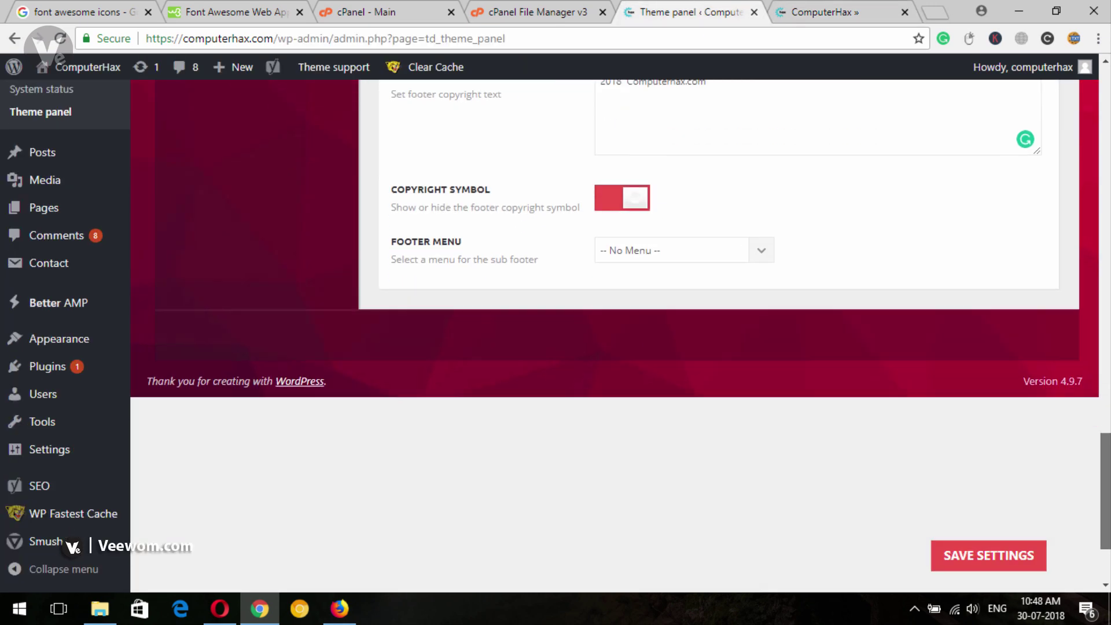
Leave the footer settings and open the theme's Ads settings.
{"action": "scroll", "coordinate": [717, 336], "scroll_direction": "up", "scroll_amount": 12}
{"action": "scroll", "coordinate": [717, 335], "scroll_direction": "up", "scroll_amount": 10}
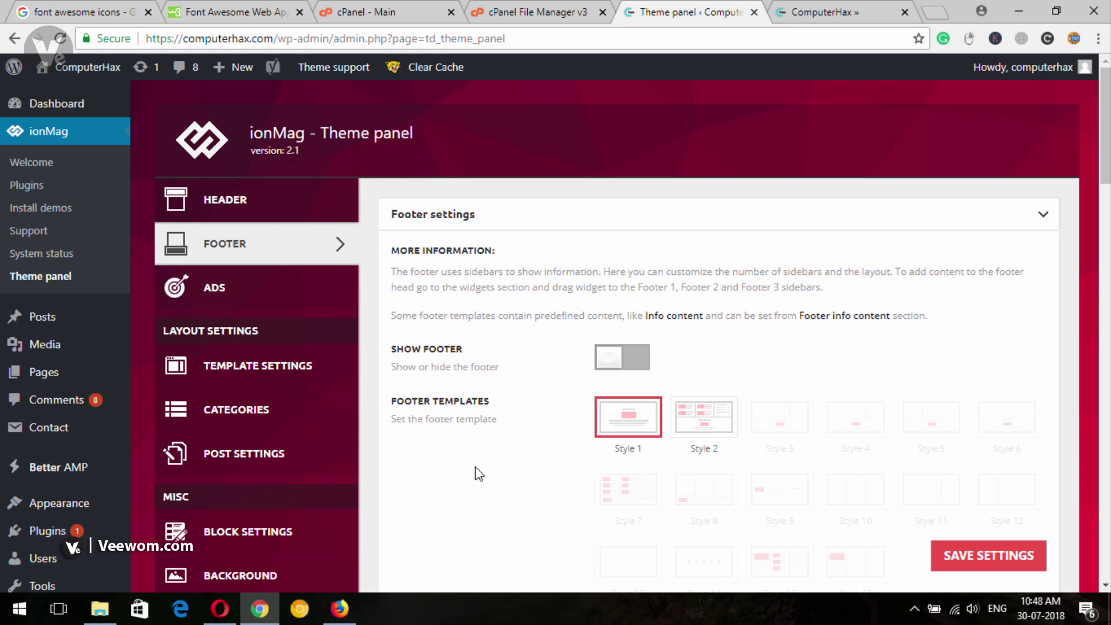
{"action": "left_click", "coordinate": [258, 302]}
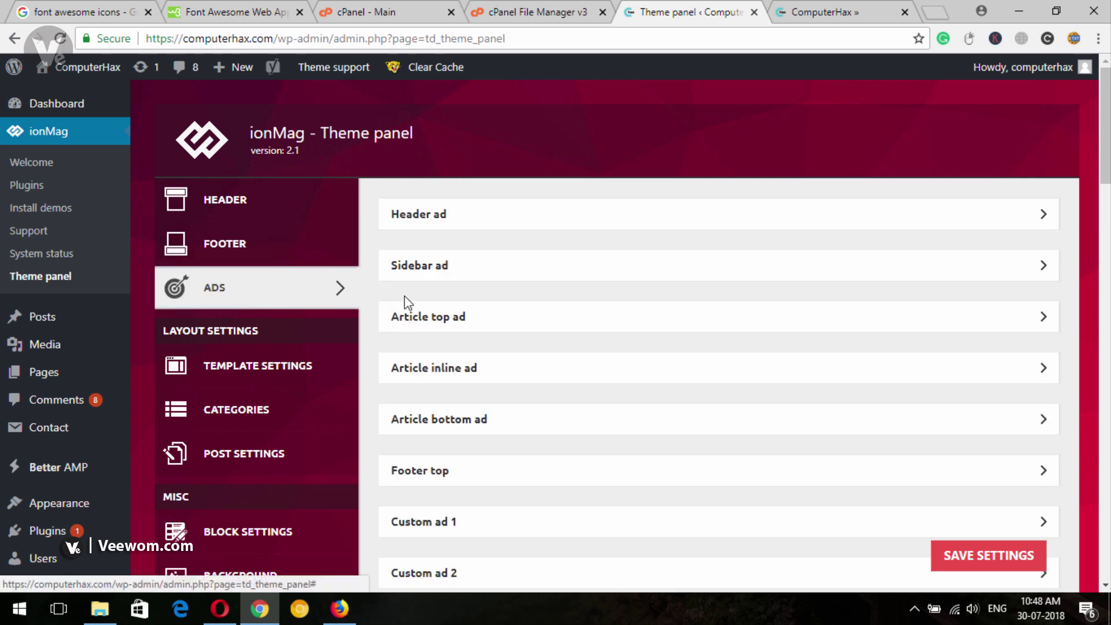
Examine the header and sidebar ads on the live homepage and return to the list of ad spots in the theme panel.
{"action": "left_click", "coordinate": [848, 8]}
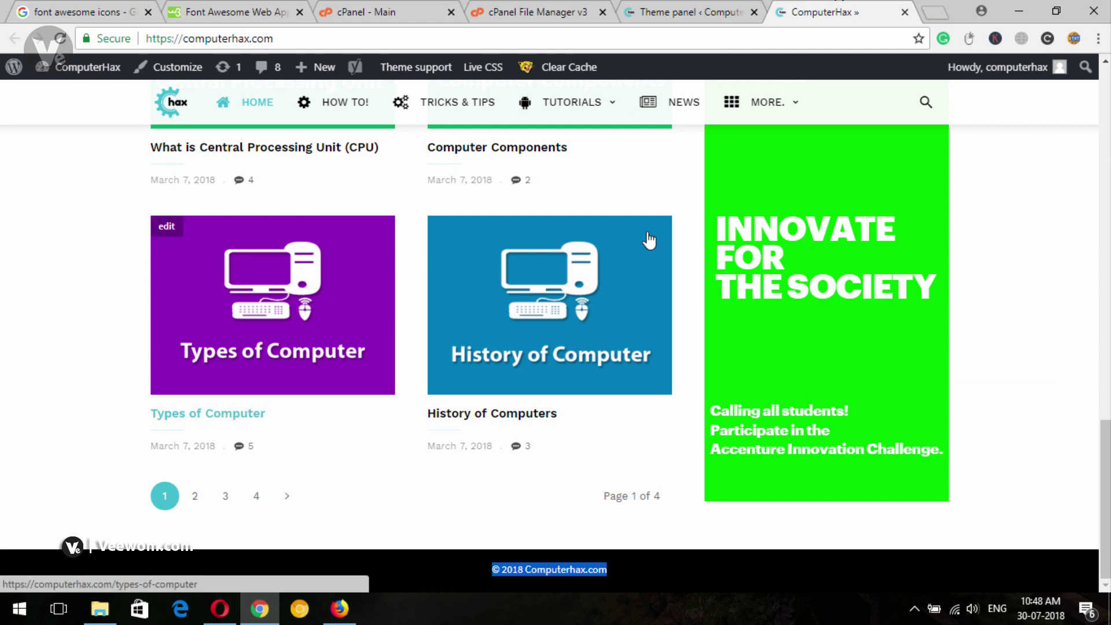
{"action": "scroll", "coordinate": [649, 240], "scroll_direction": "up", "scroll_amount": 15}
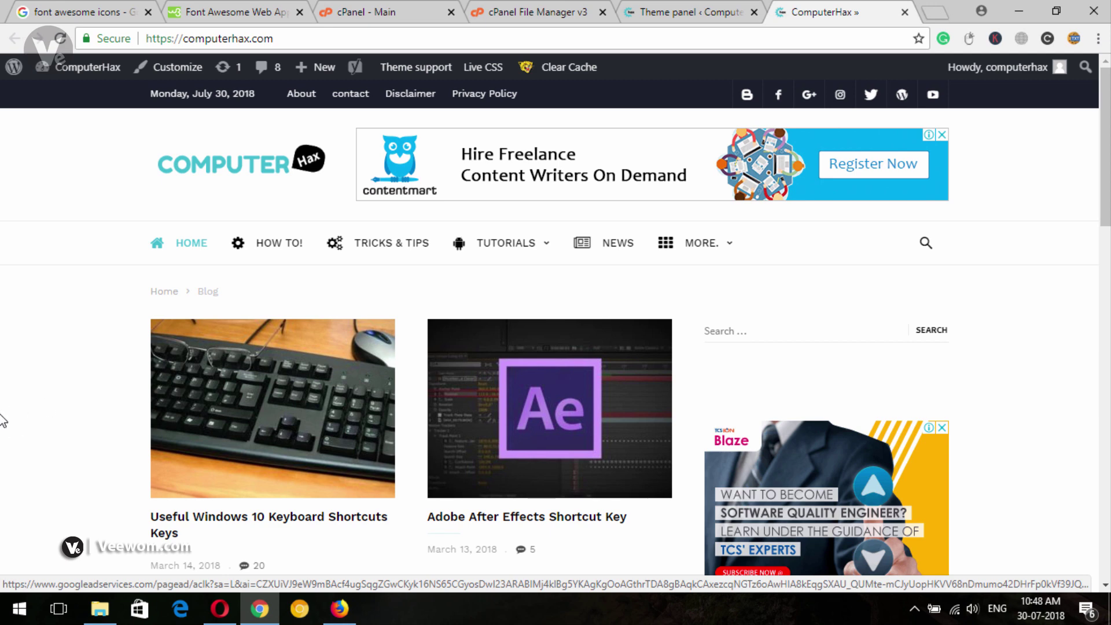
{"action": "left_click", "coordinate": [667, 18]}
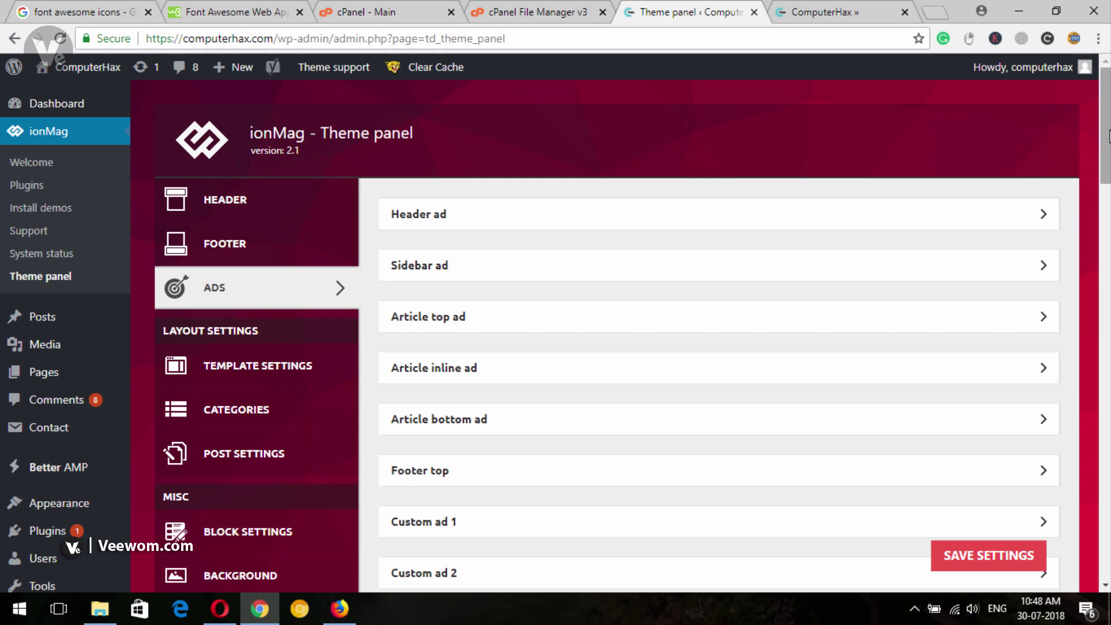
{"action": "mouse_move", "coordinate": [1105, 133]}
{"action": "left_mouse_down"}
{"action": "mouse_move", "coordinate": [1105, 307]}
{"action": "mouse_move", "coordinate": [1105, 130]}
{"action": "left_mouse_up"}
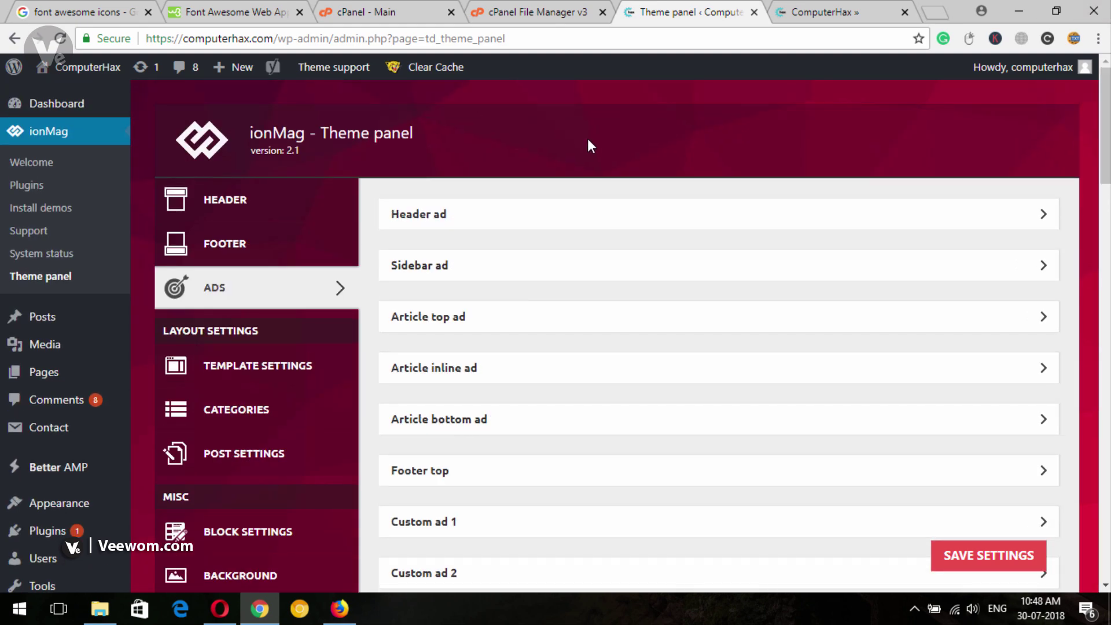
{"action": "key", "text": "ctrl+Tab"}
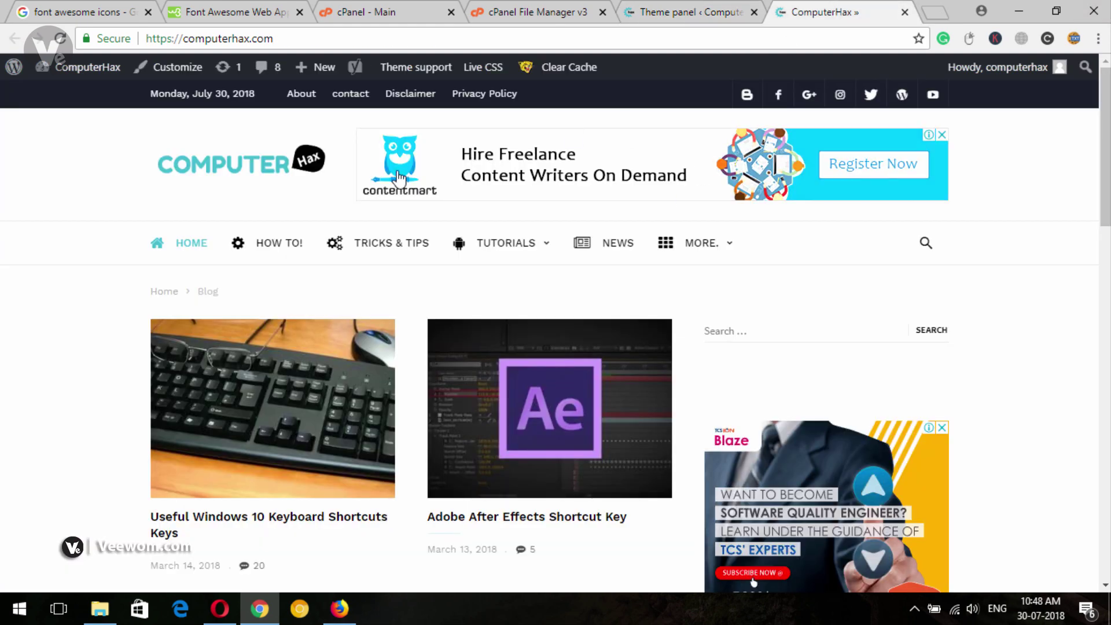
{"action": "left_click", "coordinate": [635, 8]}
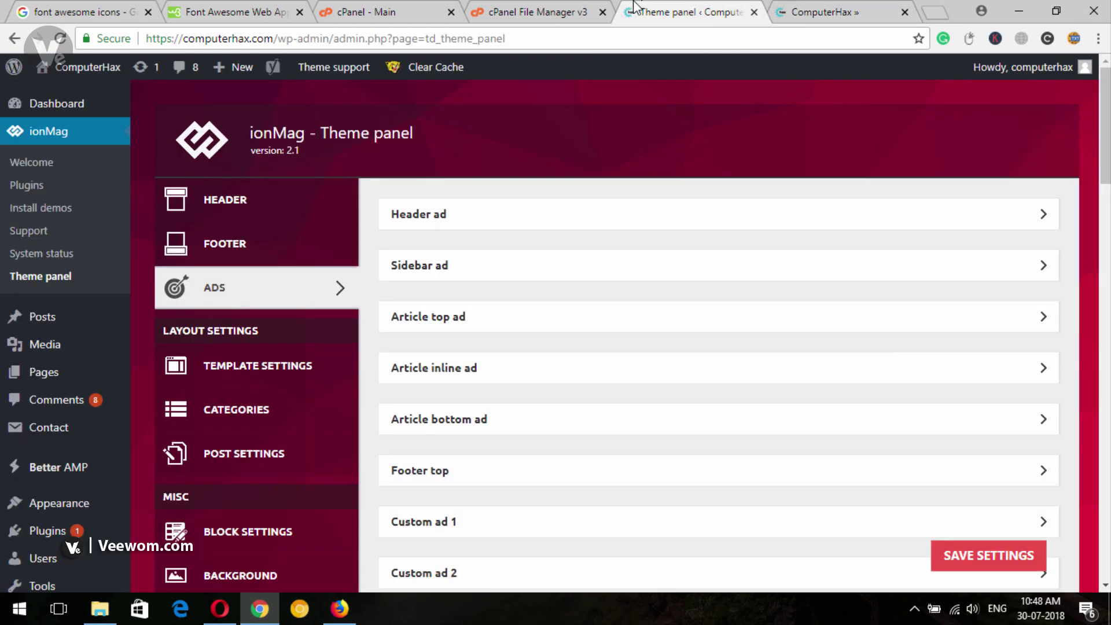
Review the AdSense code in the Header ad section, save the theme settings and collapse the section.
{"action": "left_click", "coordinate": [472, 229]}
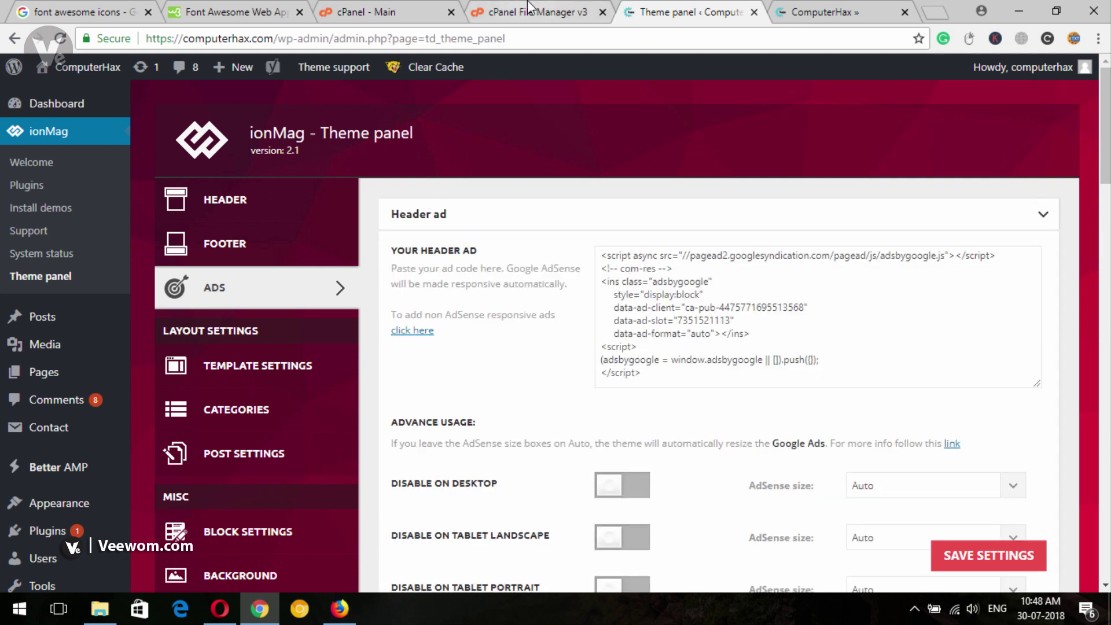
{"action": "left_click", "coordinate": [829, 350]}
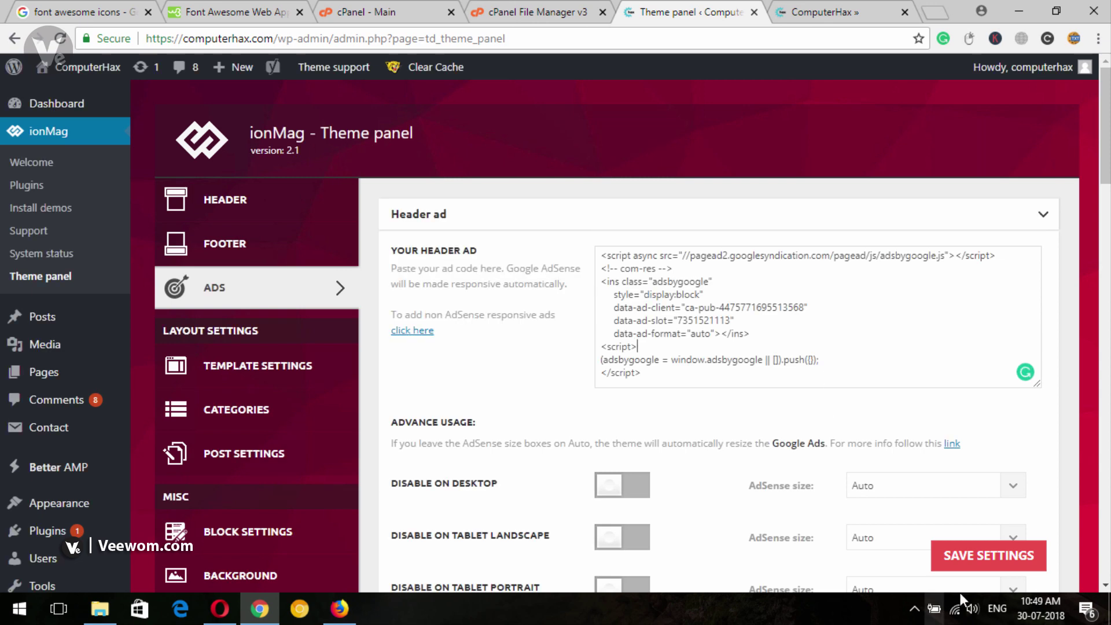
{"action": "left_click", "coordinate": [975, 564]}
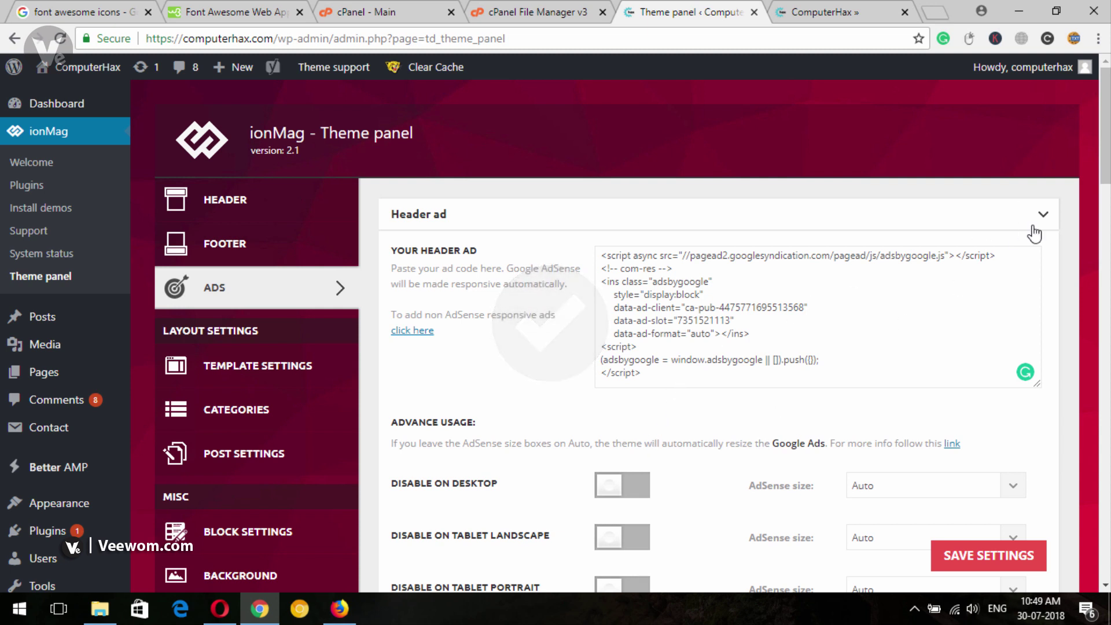
{"action": "left_click", "coordinate": [901, 222]}
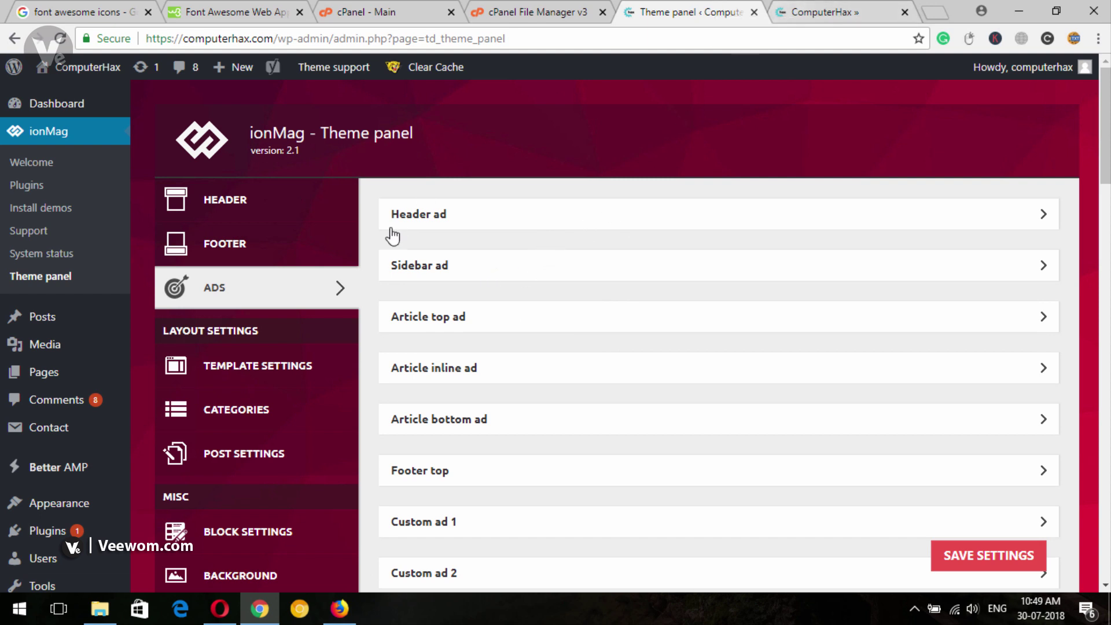
Open the Template settings and review the Smart sidebar option, collapsing its section again.
{"action": "left_click", "coordinate": [301, 378]}
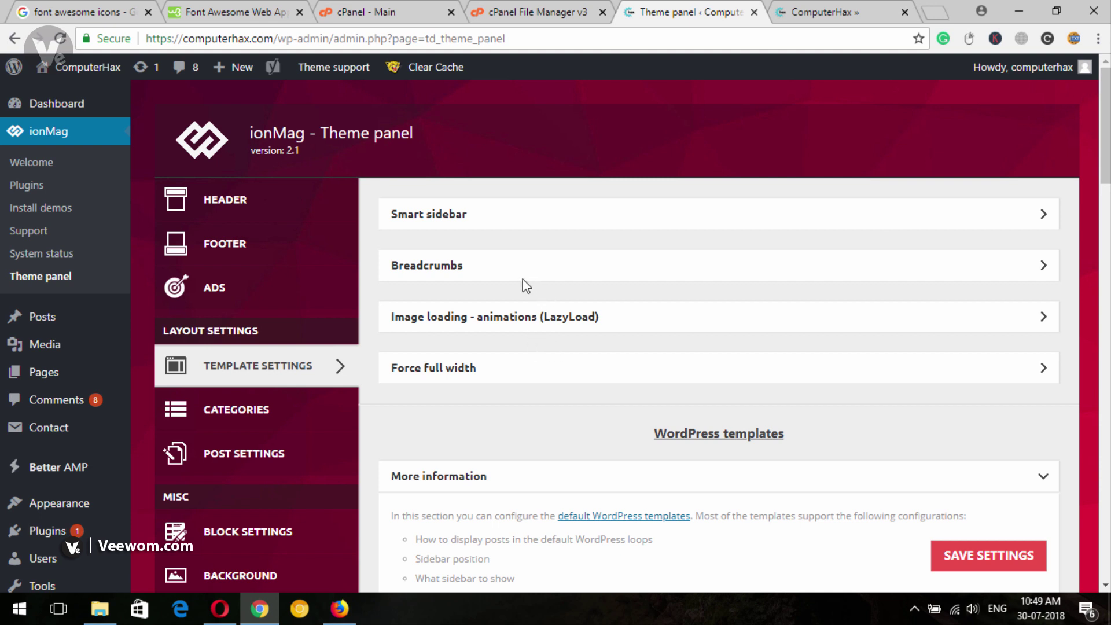
{"action": "left_click", "coordinate": [512, 225]}
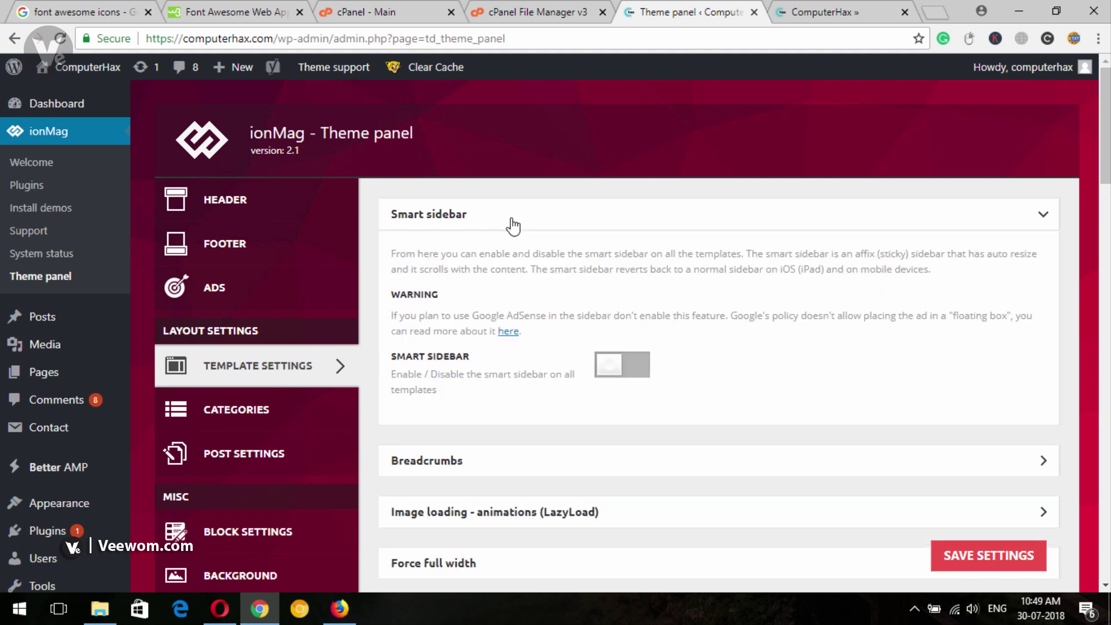
{"action": "left_click", "coordinate": [608, 220]}
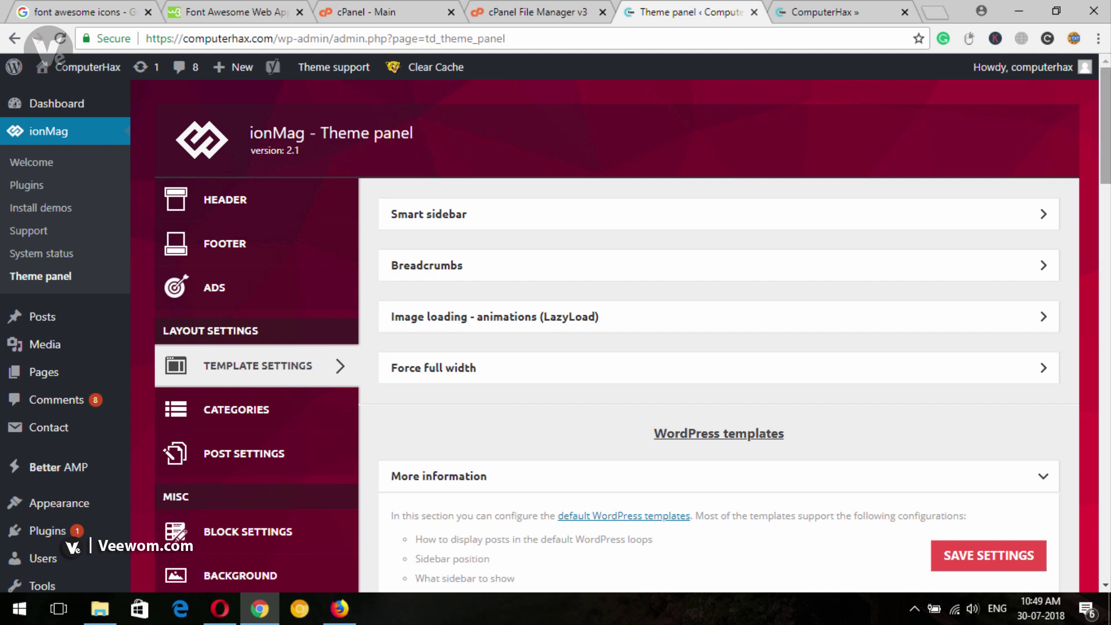
Expand the Breadcrumbs settings and compare them with the breadcrumb trail on the reloaded live homepage.
{"action": "scroll", "coordinate": [652, 372], "scroll_direction": "down", "scroll_amount": 1}
{"action": "left_click", "coordinate": [513, 212]}
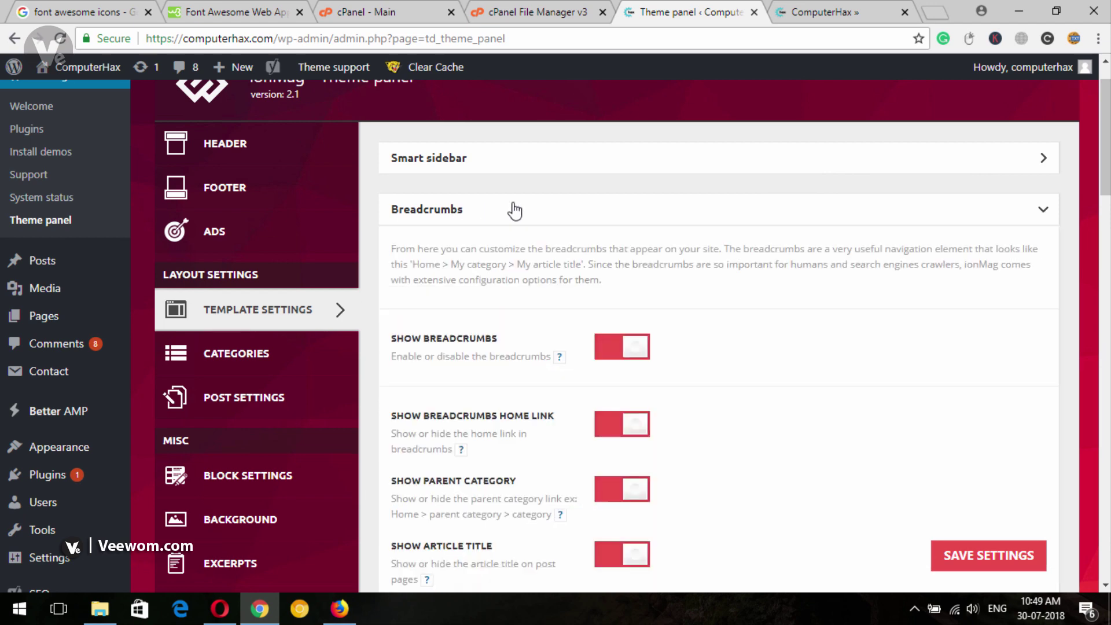
{"action": "scroll", "coordinate": [748, 255], "scroll_direction": "down", "scroll_amount": 2}
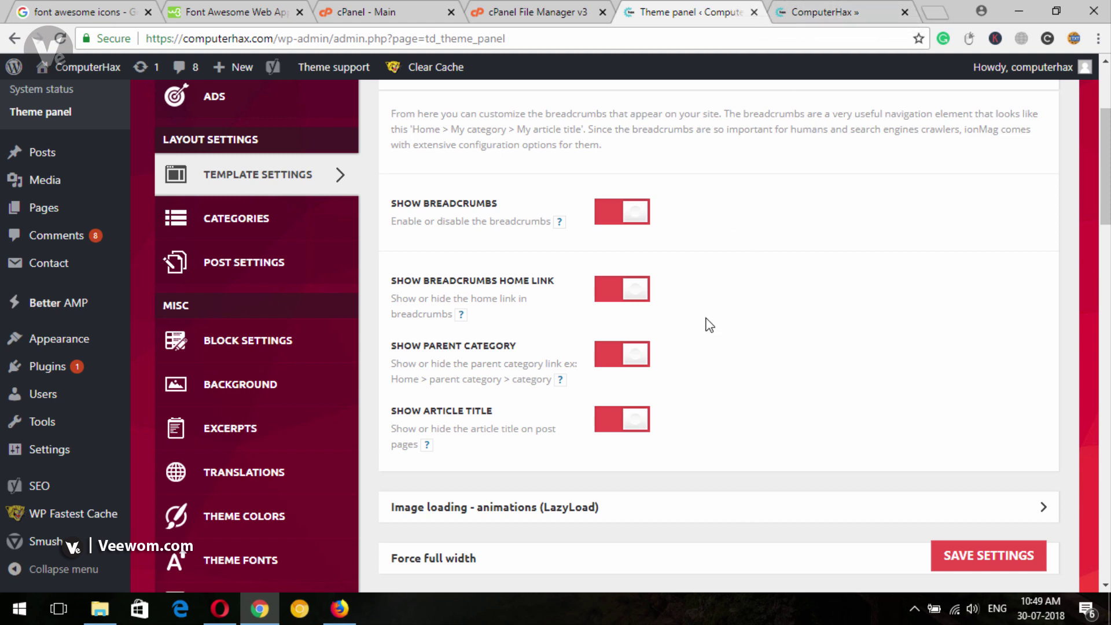
{"action": "scroll", "coordinate": [731, 298], "scroll_direction": "down", "scroll_amount": 2}
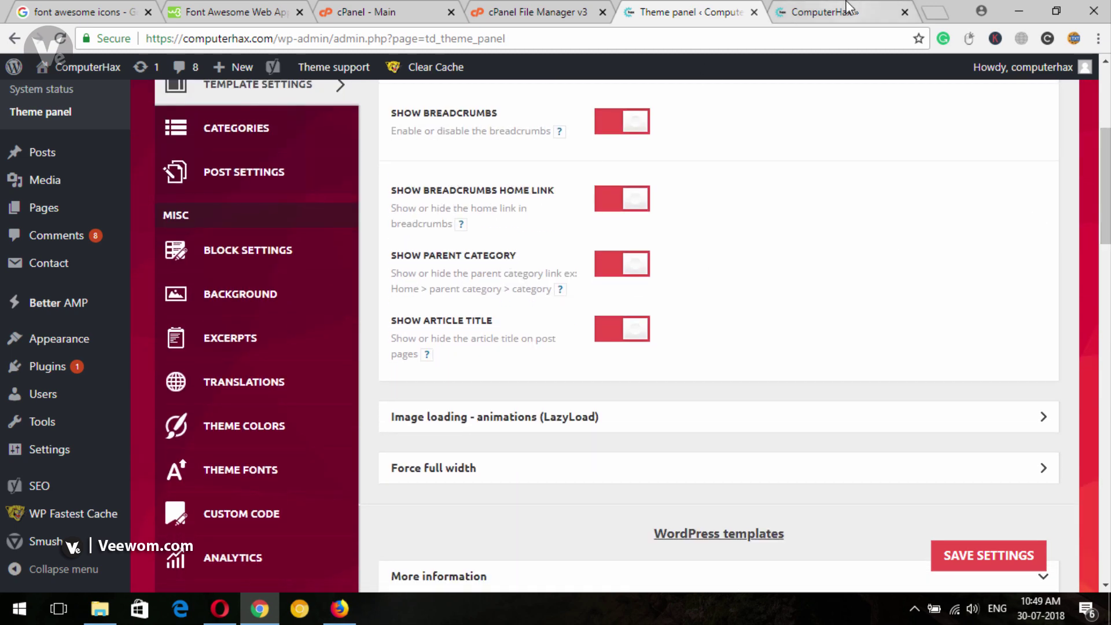
{"action": "left_click", "coordinate": [820, 11]}
{"action": "left_click", "coordinate": [63, 43]}
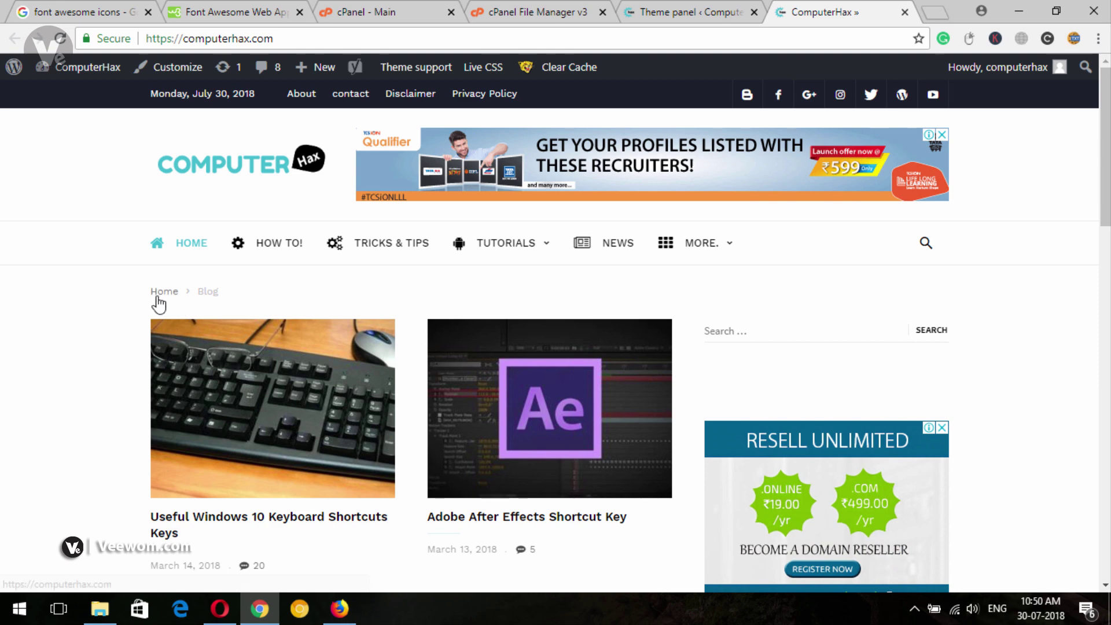
{"action": "left_click", "coordinate": [670, 9]}
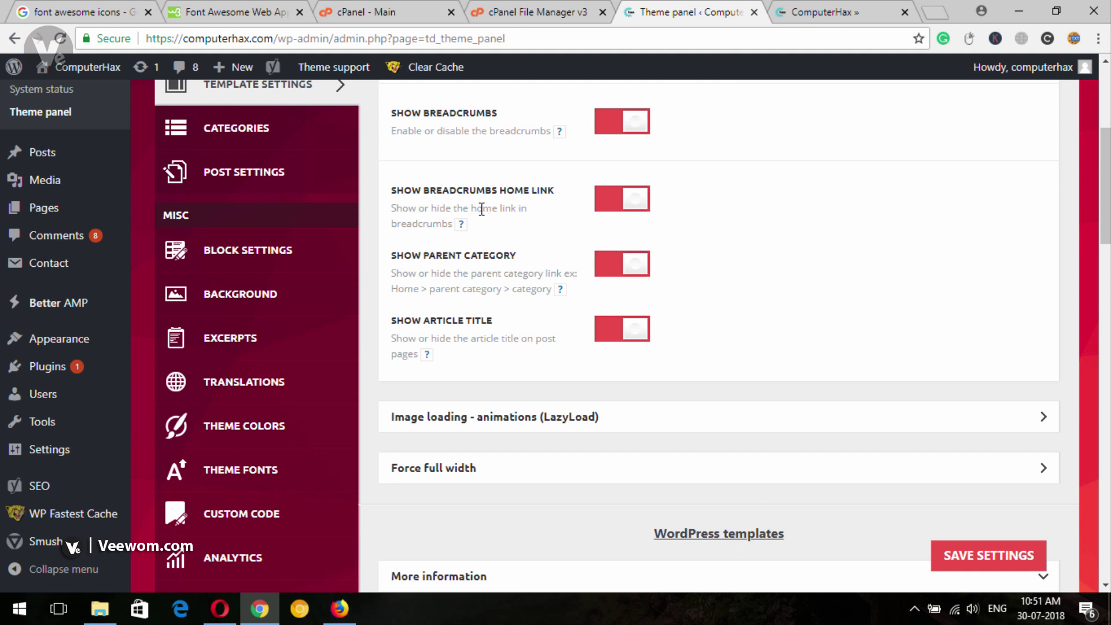
Turn off the breadcrumbs home link, save the theme settings and check the breadcrumb on the reloaded live homepage.
{"action": "left_click", "coordinate": [618, 204]}
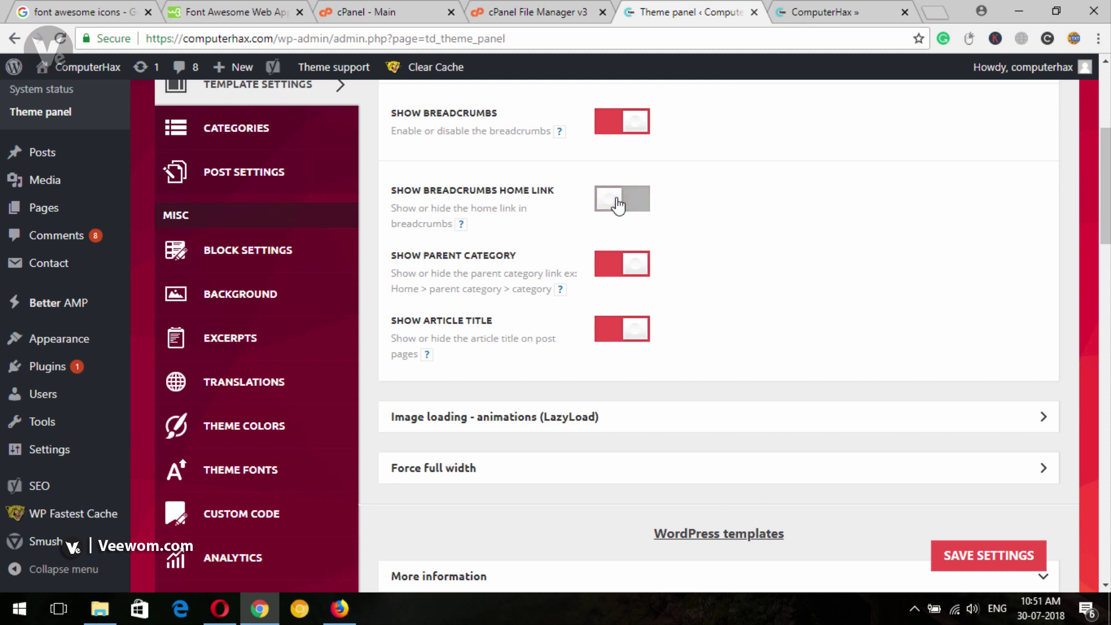
{"action": "left_click", "coordinate": [982, 564]}
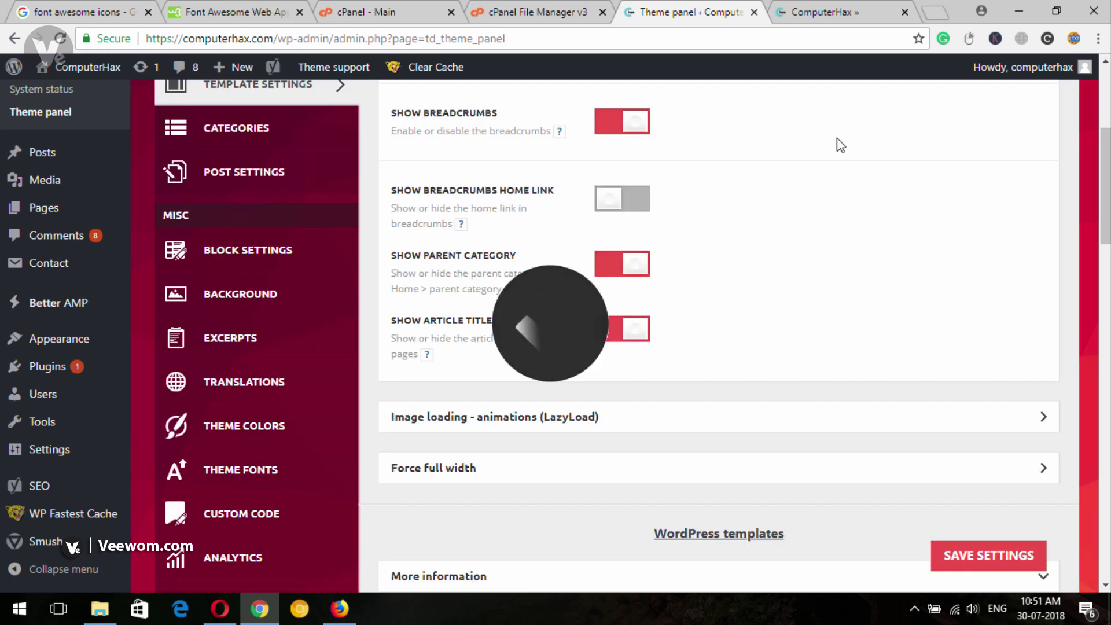
{"action": "left_click", "coordinate": [832, 9]}
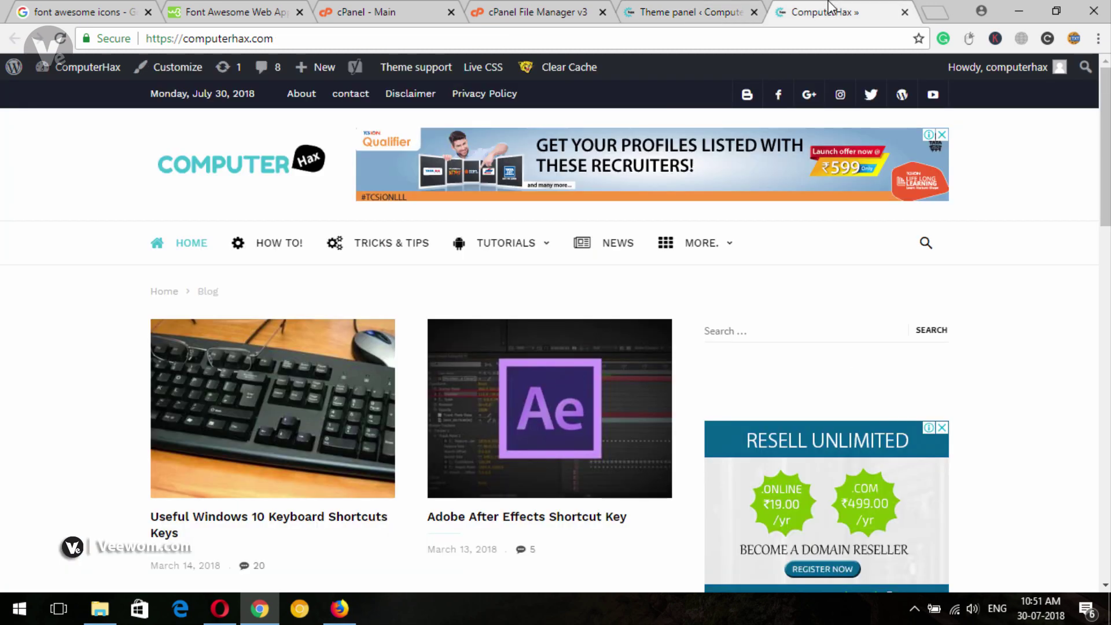
{"action": "left_click", "coordinate": [60, 40]}
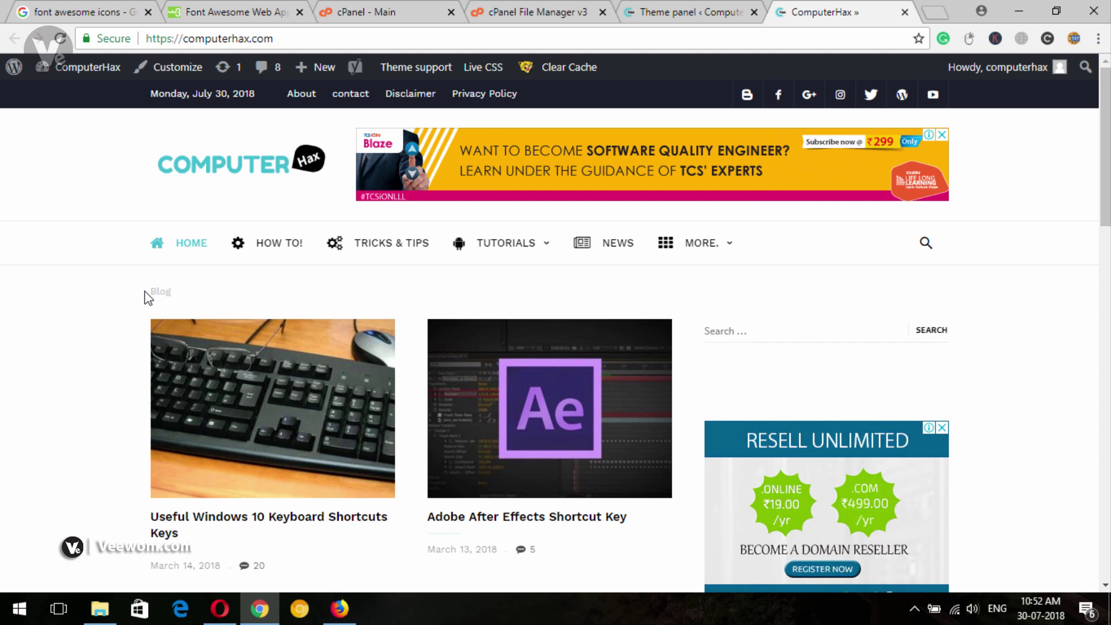
{"action": "left_click_drag", "start_coordinate": [153, 288], "coordinate": [175, 292]}
{"action": "left_click", "coordinate": [50, 295]}
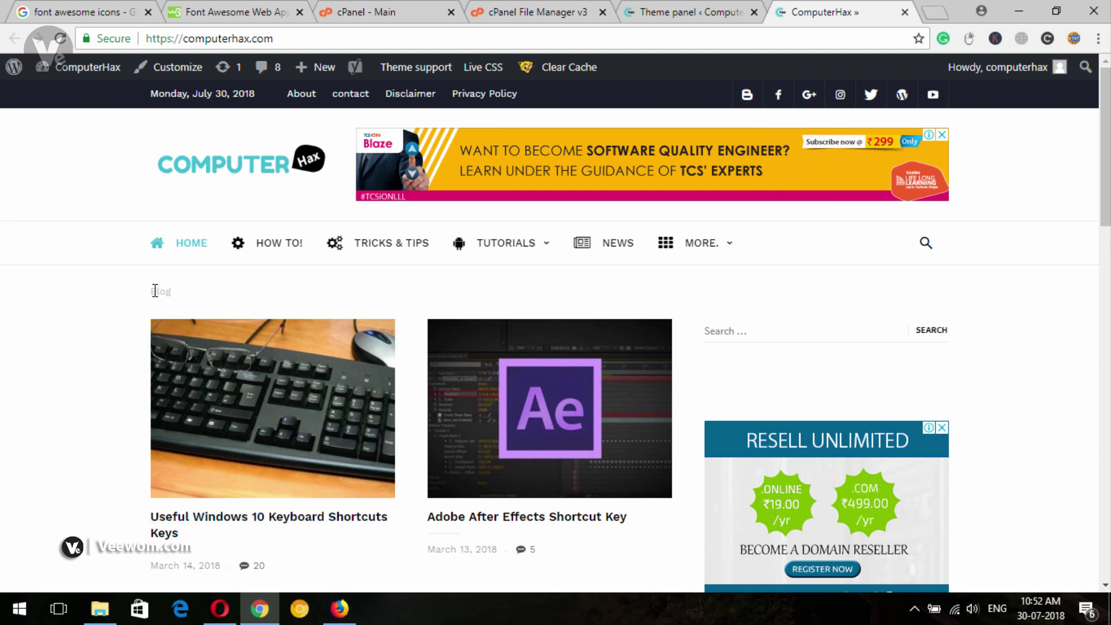
Open the Useful Windows 10 Keyboard Shortcuts Keys post in a new tab and compare its breadcrumb with the Breadcrumbs settings.
{"action": "right_click", "coordinate": [213, 405]}
{"action": "left_click", "coordinate": [292, 169]}
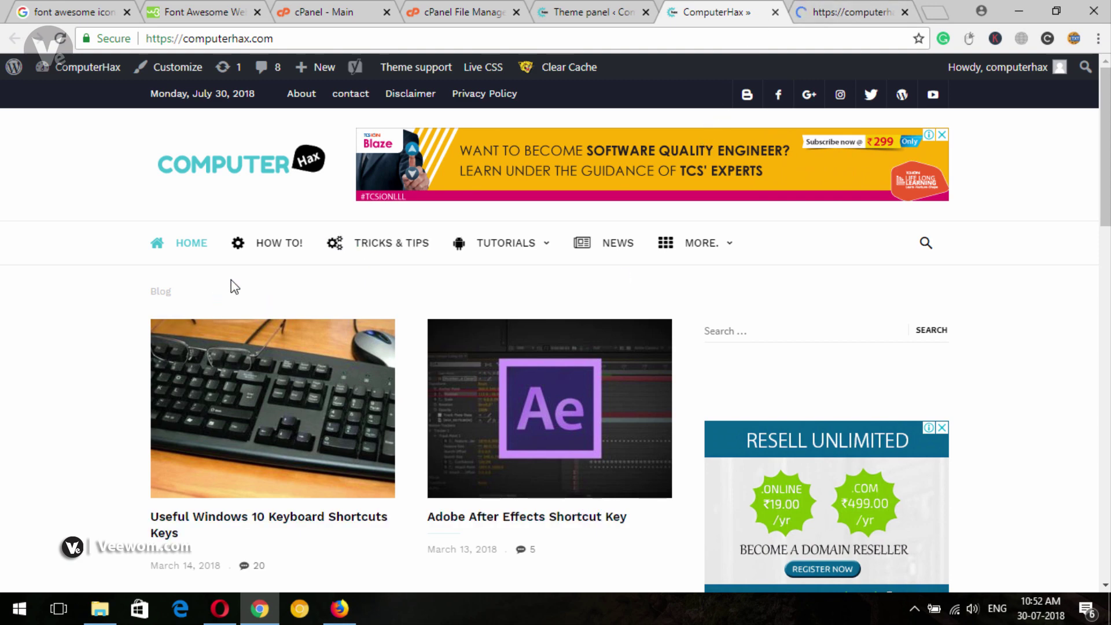
{"action": "left_click", "coordinate": [825, 9]}
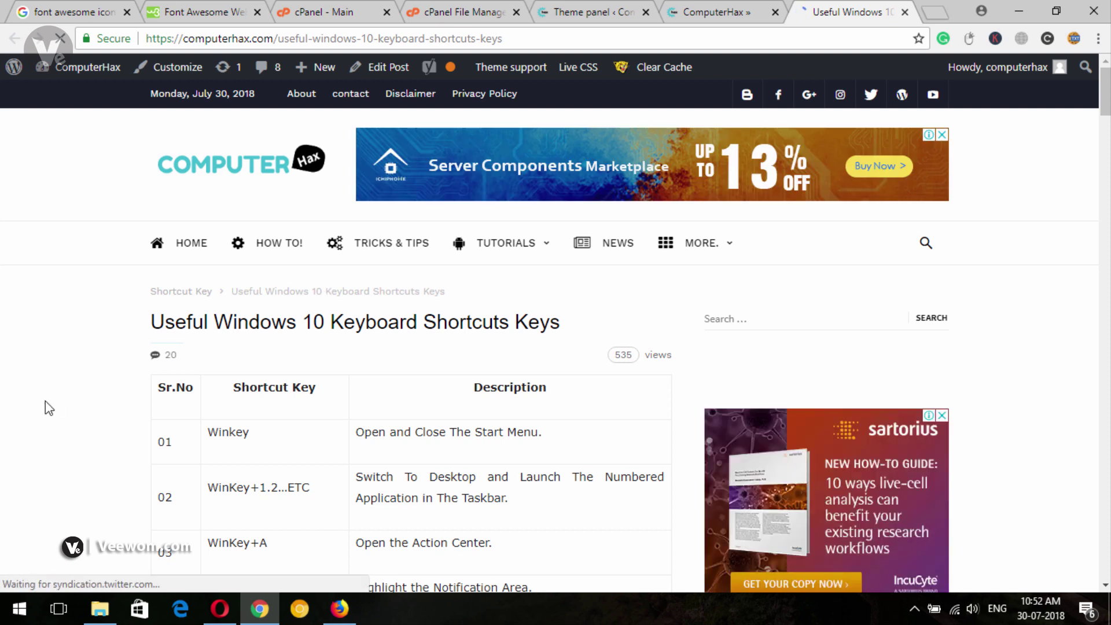
{"action": "left_click", "coordinate": [559, 12]}
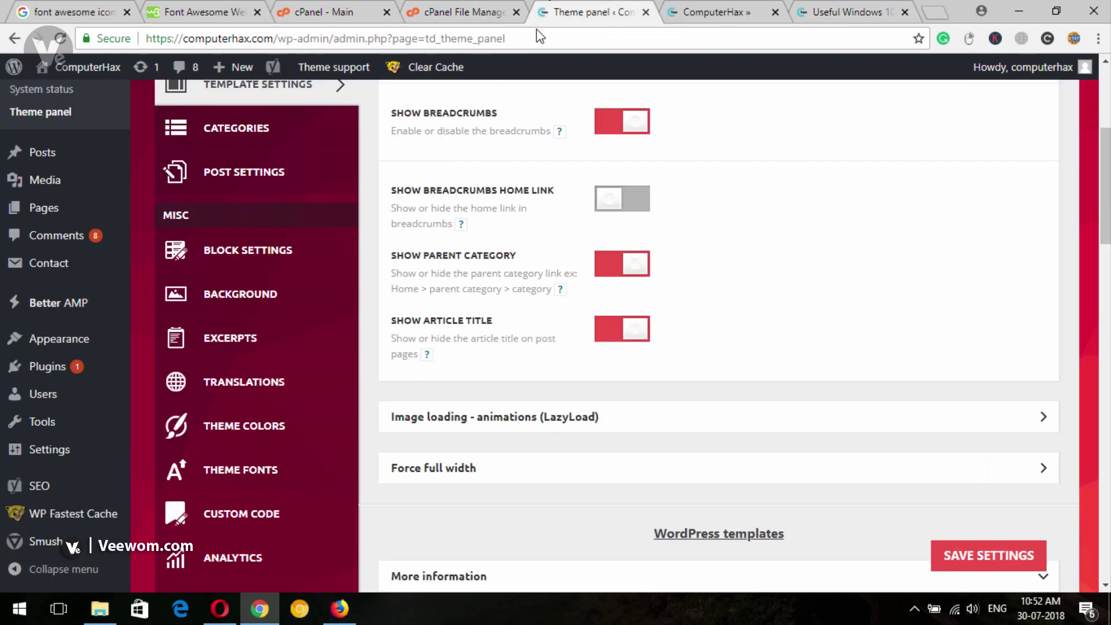
{"action": "left_click", "coordinate": [830, 7]}
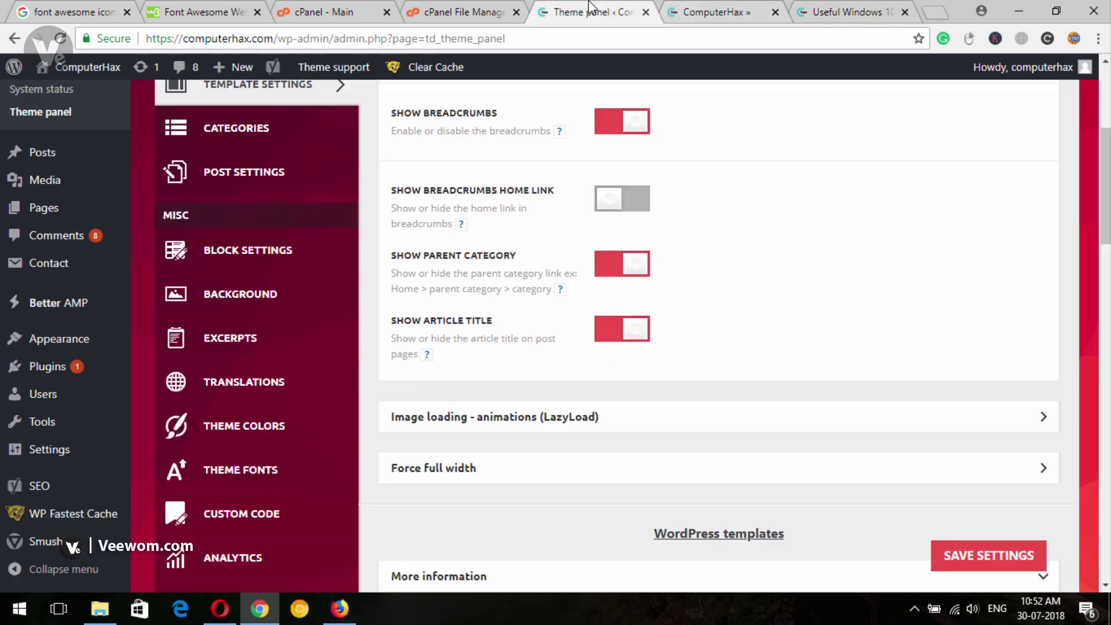
Turn the breadcrumbs home link back on, save the theme settings and reload the keyboard shortcuts post to check its breadcrumb.
{"action": "left_click", "coordinate": [592, 9]}
{"action": "left_click", "coordinate": [636, 199]}
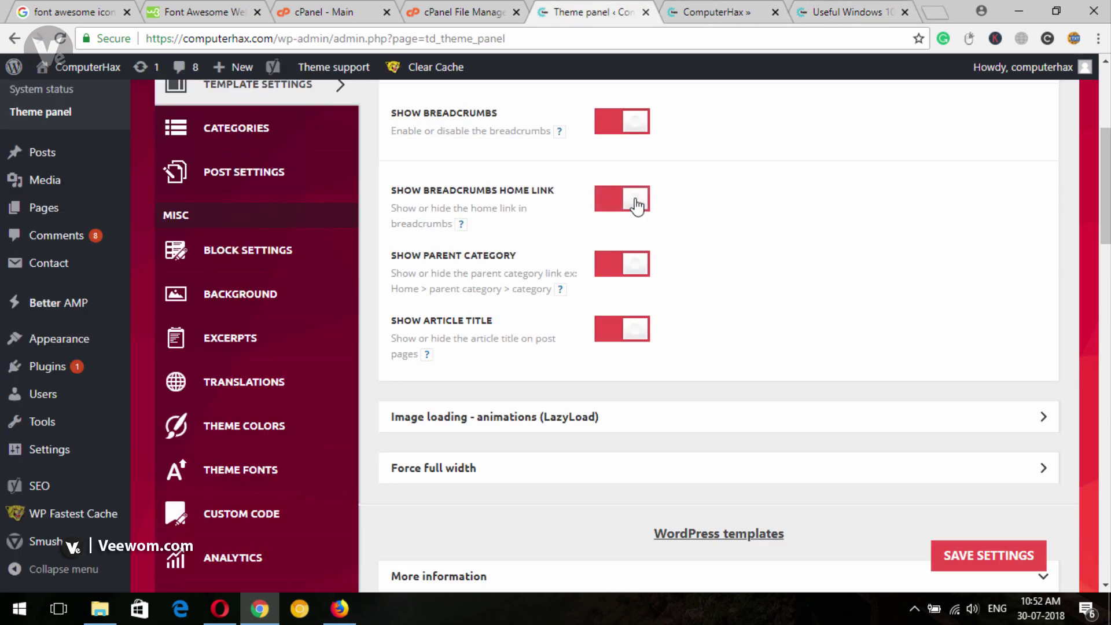
{"action": "left_click", "coordinate": [991, 557]}
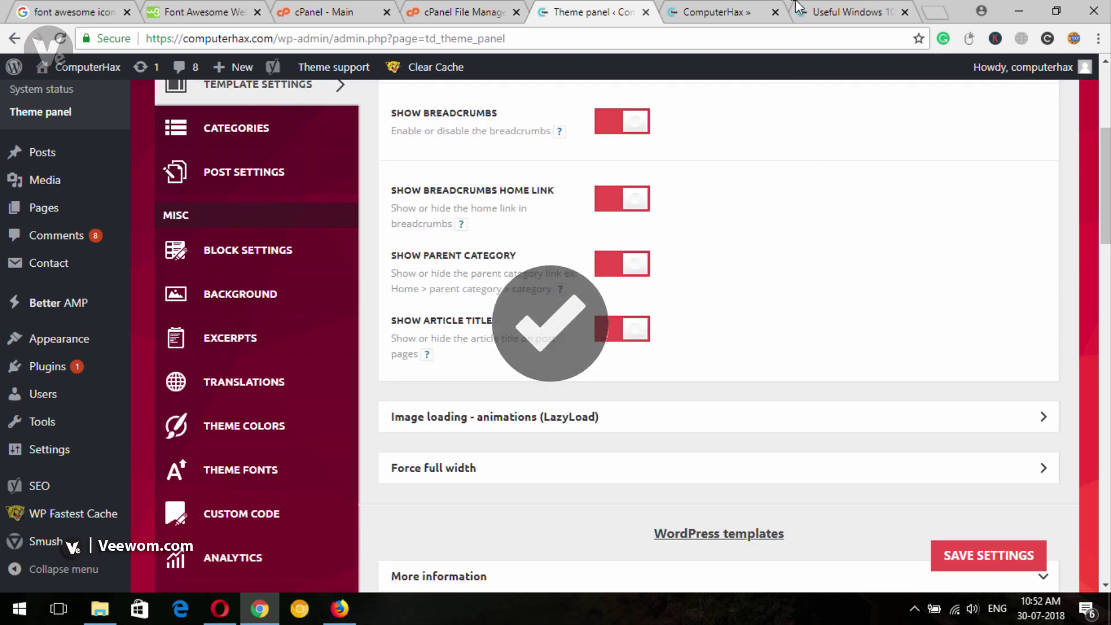
{"action": "left_click", "coordinate": [810, 10]}
{"action": "left_click", "coordinate": [61, 40]}
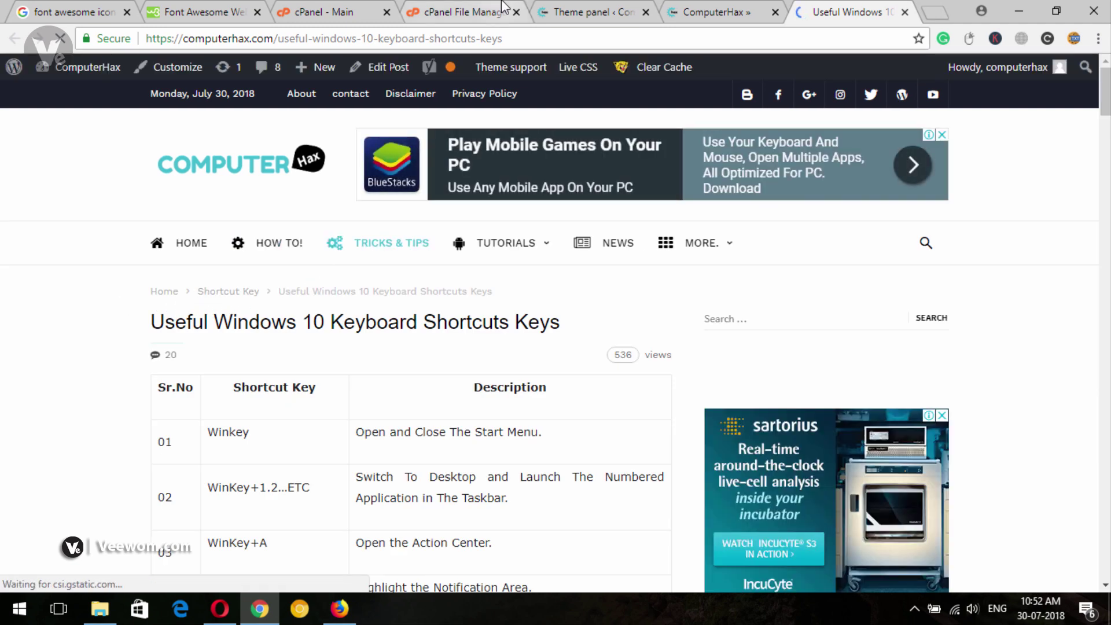
Reload the live homepage and inspect the breadcrumb trail above its posts.
{"action": "left_click", "coordinate": [720, 12]}
{"action": "left_click", "coordinate": [36, 74]}
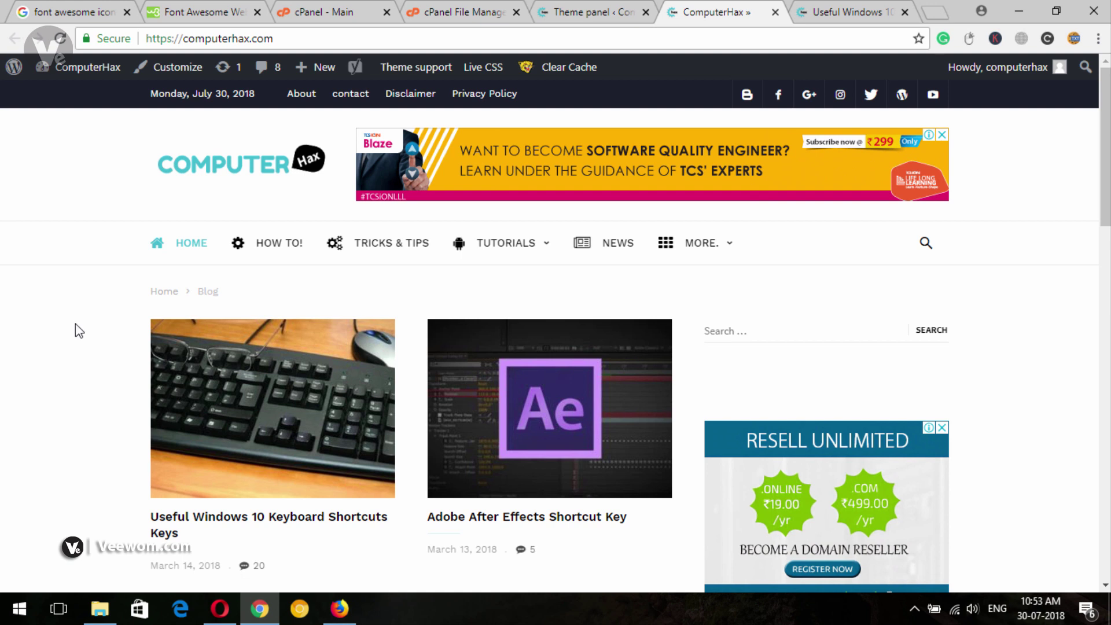
{"action": "mouse_move", "coordinate": [241, 290]}
{"action": "left_mouse_down"}
{"action": "mouse_move", "coordinate": [106, 292]}
{"action": "mouse_move", "coordinate": [214, 290]}
{"action": "mouse_move", "coordinate": [260, 310]}
{"action": "left_mouse_up"}
{"action": "left_click", "coordinate": [106, 290]}
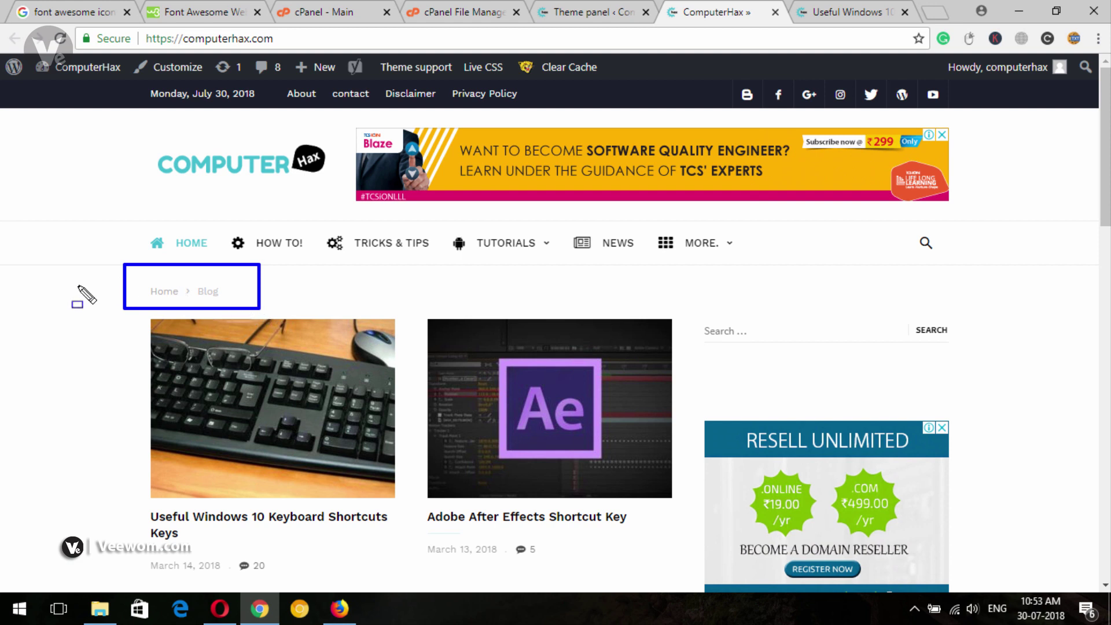
{"action": "key", "text": "Escape"}
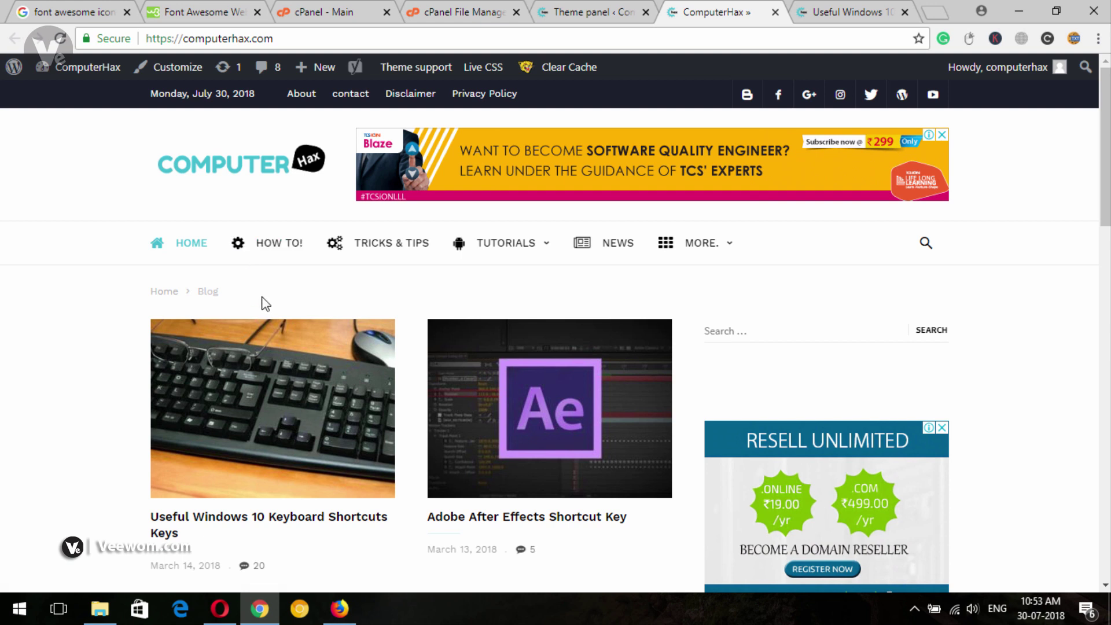
Reload the cPanel File Manager and open the ionMag theme folder under public_html/wp-content/themes.
{"action": "left_click", "coordinate": [455, 8]}
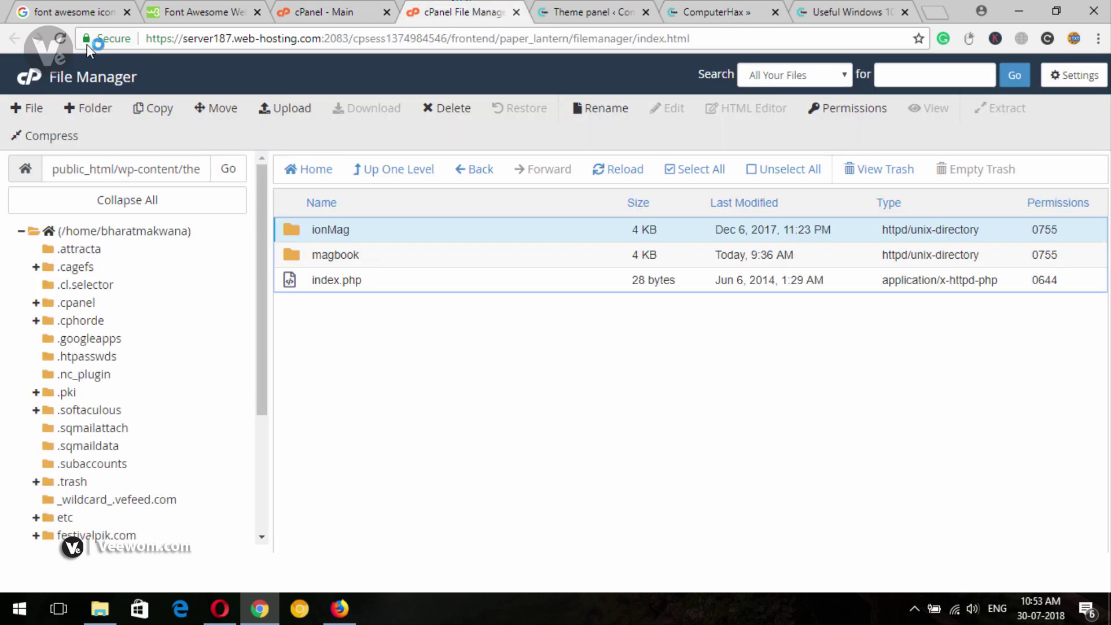
{"action": "key", "text": "F5"}
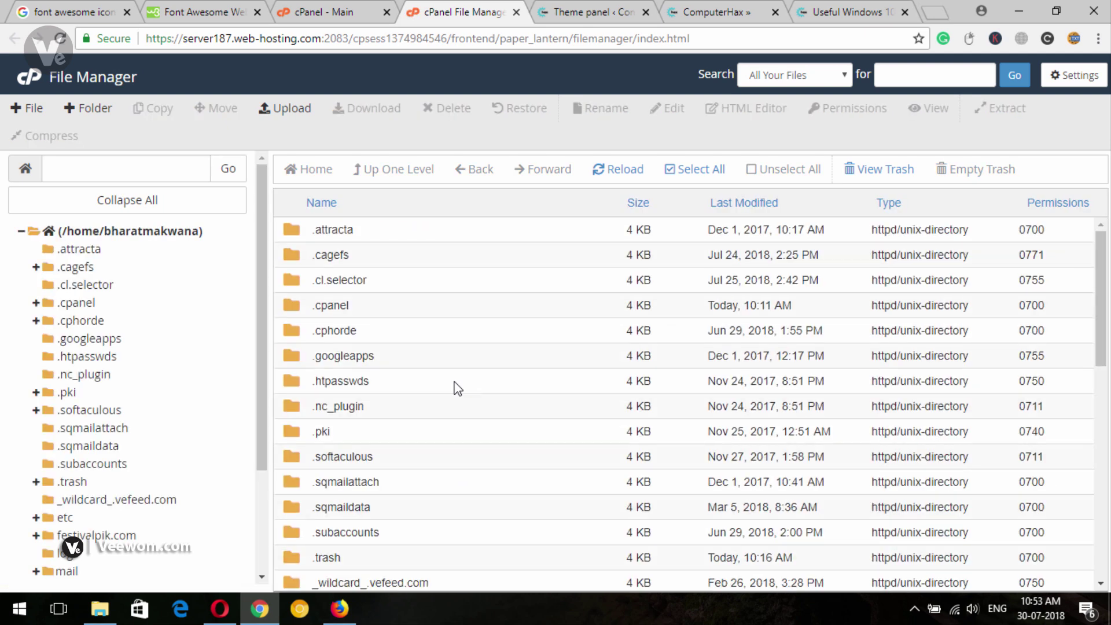
{"action": "left_click_drag", "start_coordinate": [1100, 255], "coordinate": [529, 412]}
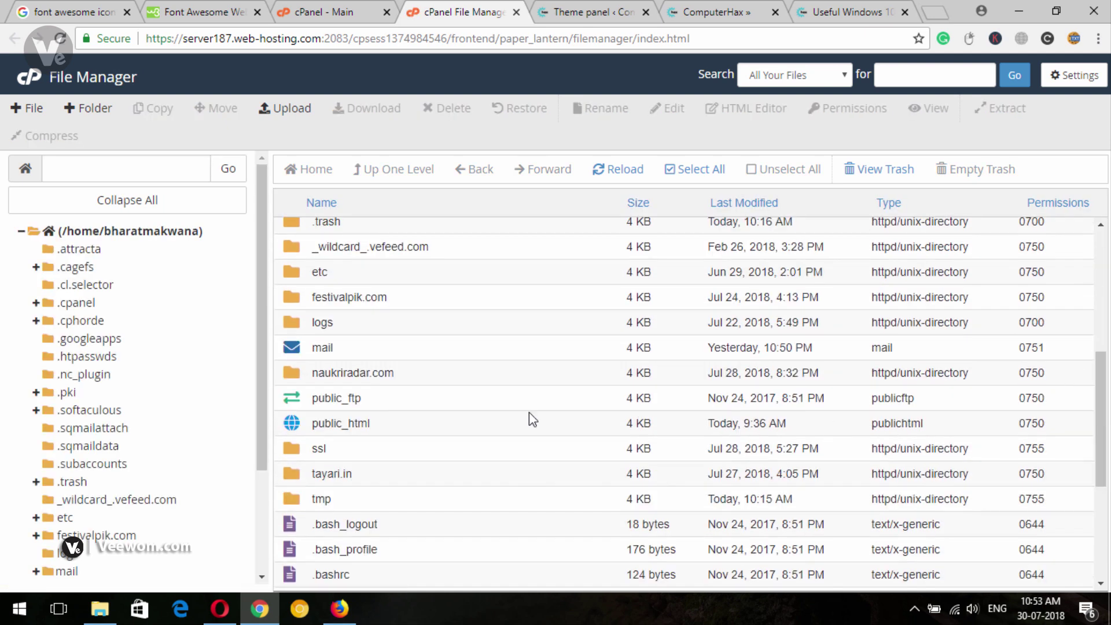
{"action": "double_click", "coordinate": [417, 428]}
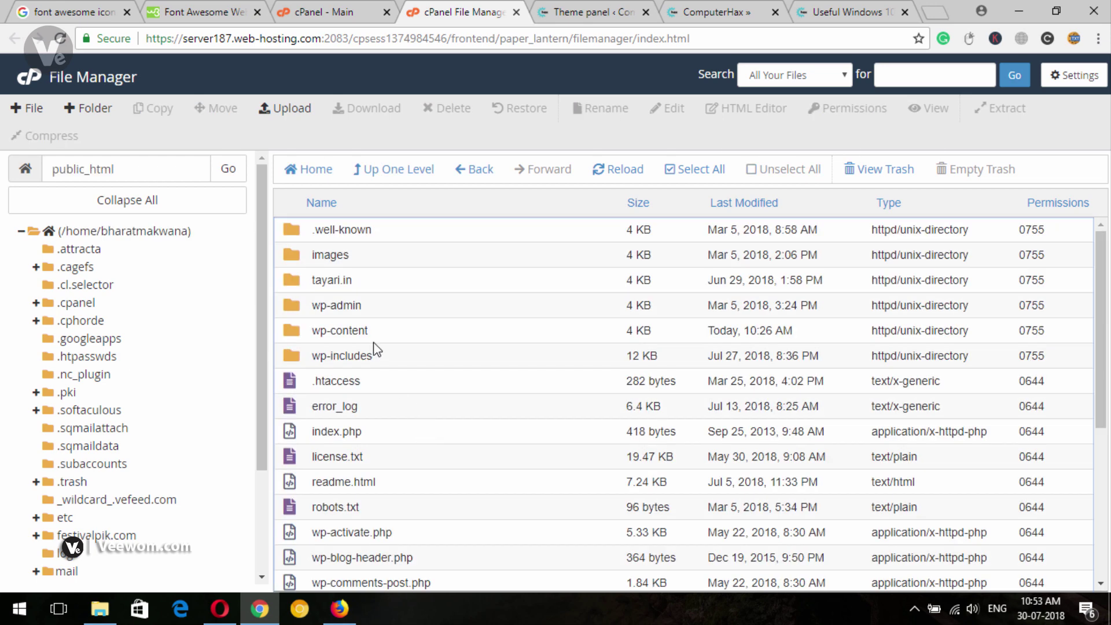
{"action": "double_click", "coordinate": [422, 332]}
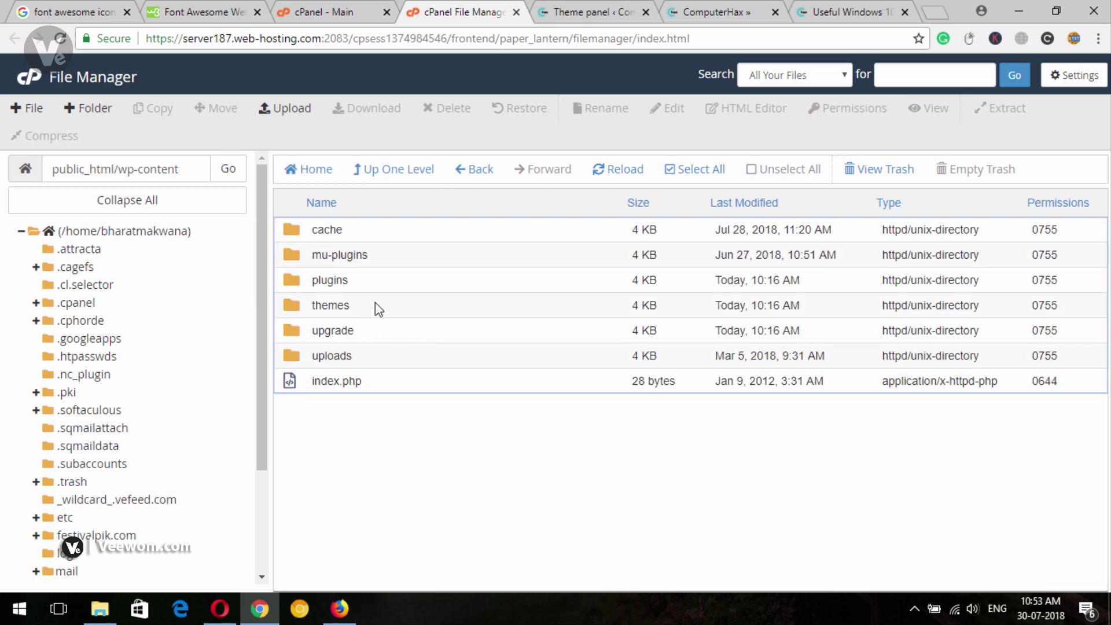
{"action": "double_click", "coordinate": [378, 306]}
{"action": "left_click", "coordinate": [392, 237]}
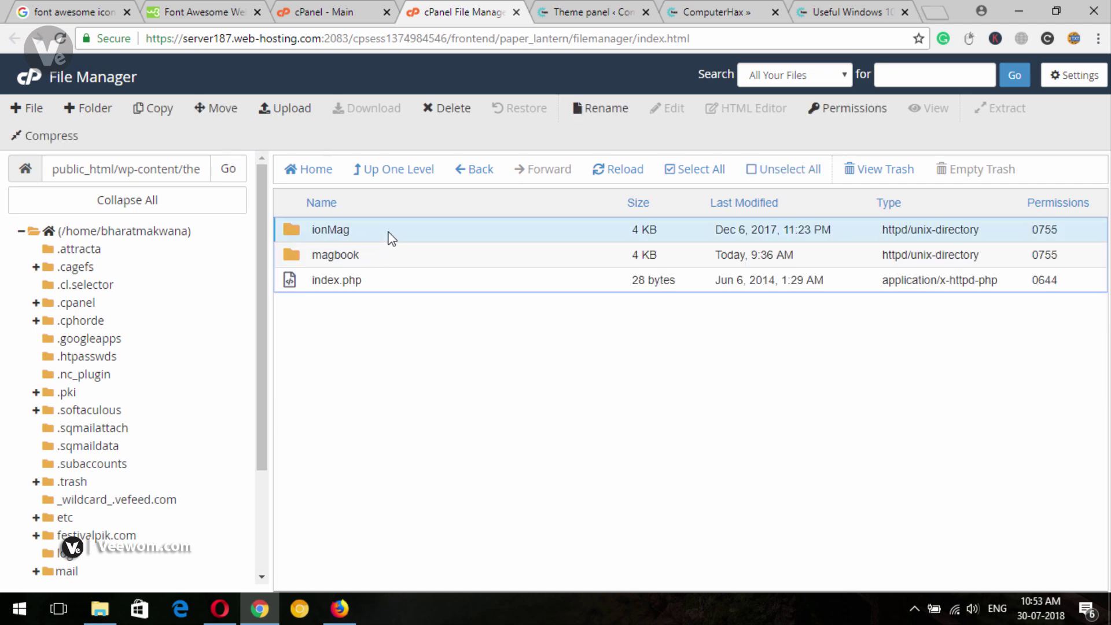
{"action": "double_click", "coordinate": [392, 237]}
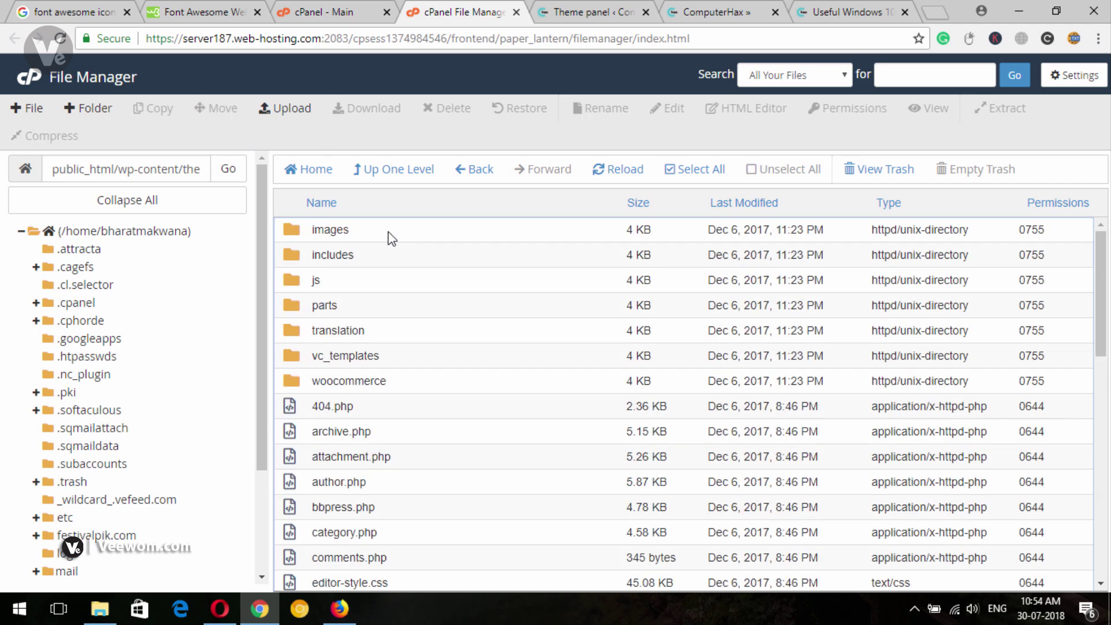
Examine the Home > Blog breadcrumb above the posts on the live homepage.
{"action": "left_click", "coordinate": [715, 11]}
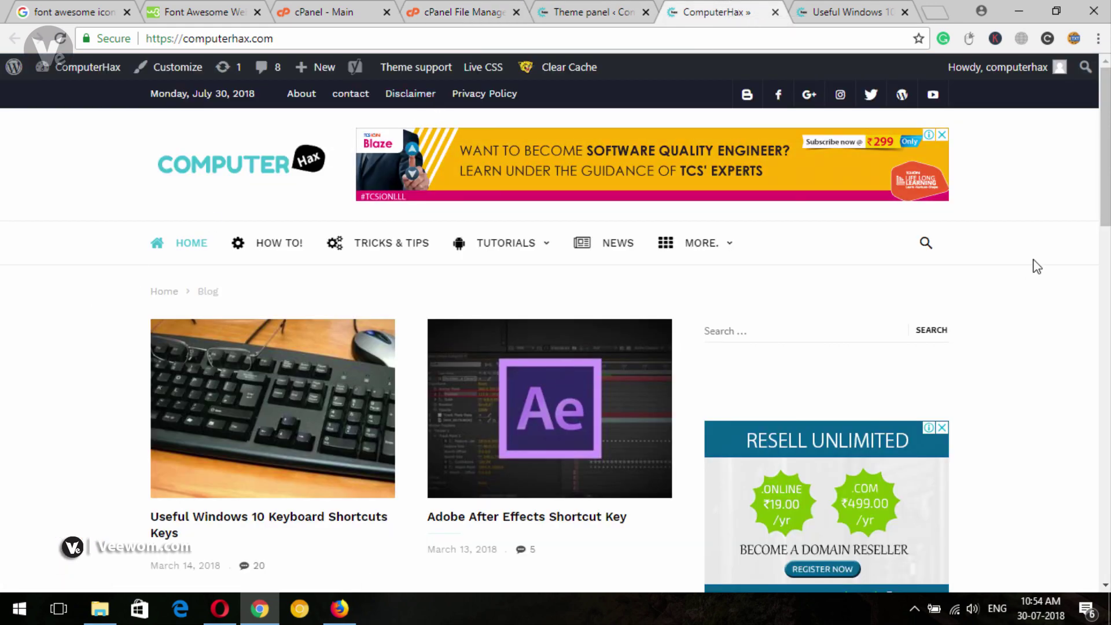
{"action": "left_click_drag", "start_coordinate": [1106, 144], "coordinate": [1105, 255]}
{"action": "scroll", "coordinate": [550, 335], "scroll_direction": "up", "scroll_amount": 6}
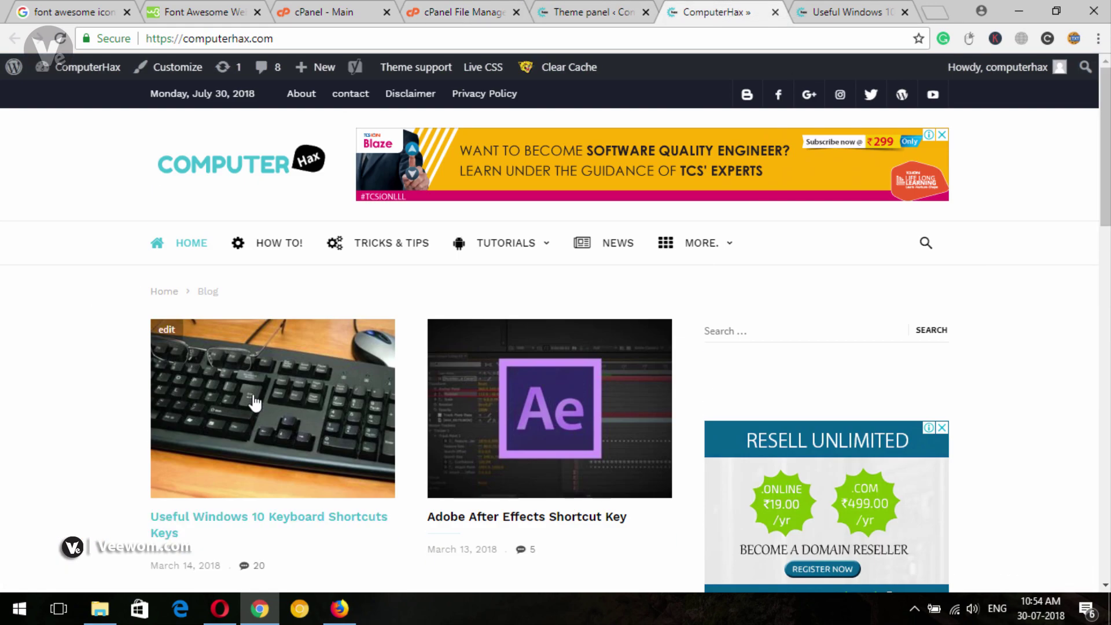
{"action": "left_click_drag", "start_coordinate": [262, 308], "coordinate": [110, 292]}
{"action": "left_click", "coordinate": [95, 345]}
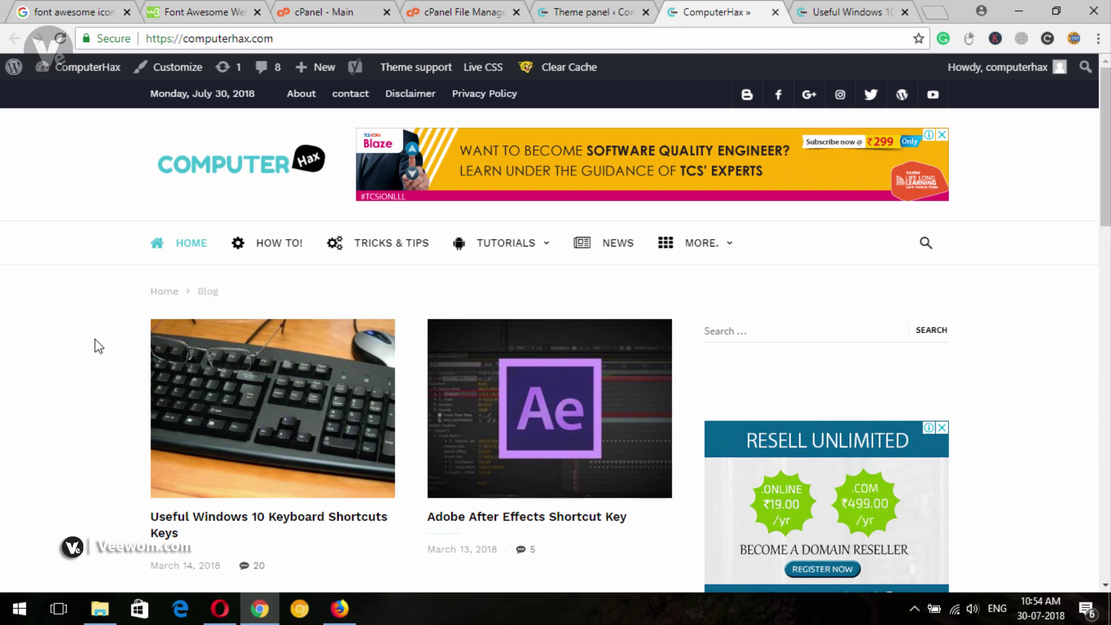
{"action": "key", "text": "ctrl+Page_Up"}
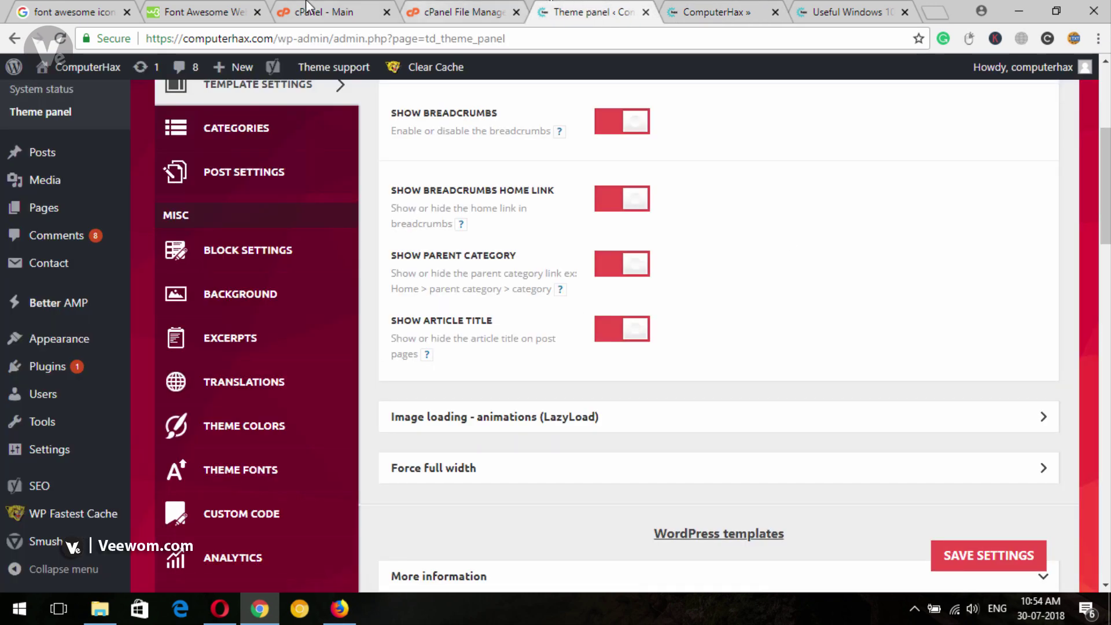
Open index.php from the ionMag theme folder in the File Manager's code editor.
{"action": "left_click", "coordinate": [463, 12]}
{"action": "left_click", "coordinate": [401, 484]}
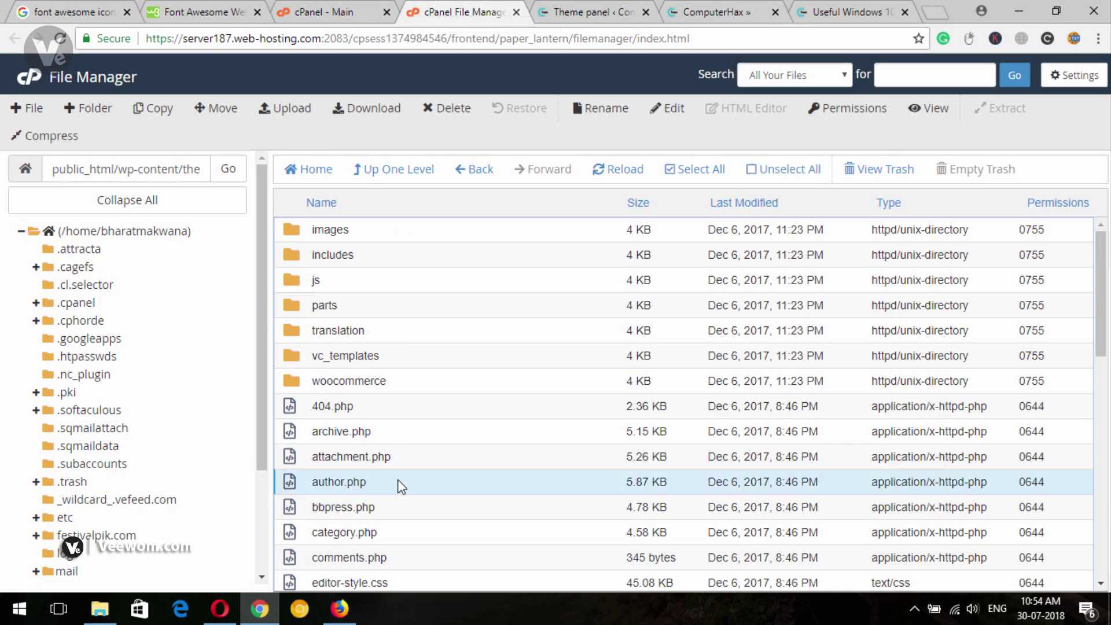
{"action": "scroll", "coordinate": [414, 480], "scroll_direction": "down", "scroll_amount": 3}
{"action": "scroll", "coordinate": [379, 463], "scroll_direction": "down", "scroll_amount": 2}
{"action": "left_click", "coordinate": [372, 443]}
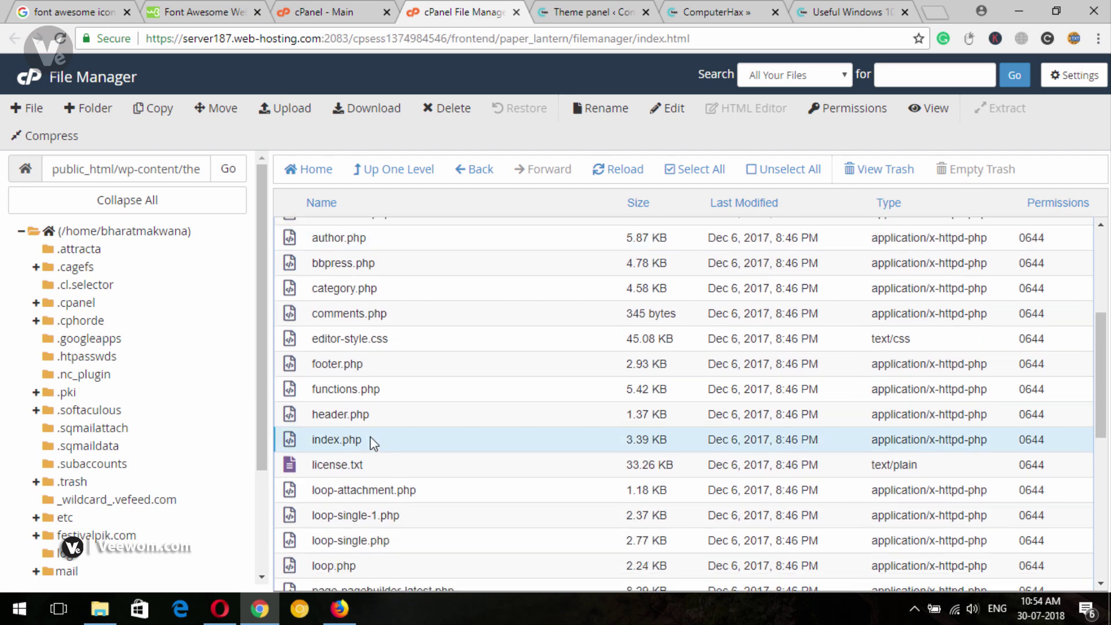
{"action": "left_click", "coordinate": [667, 108]}
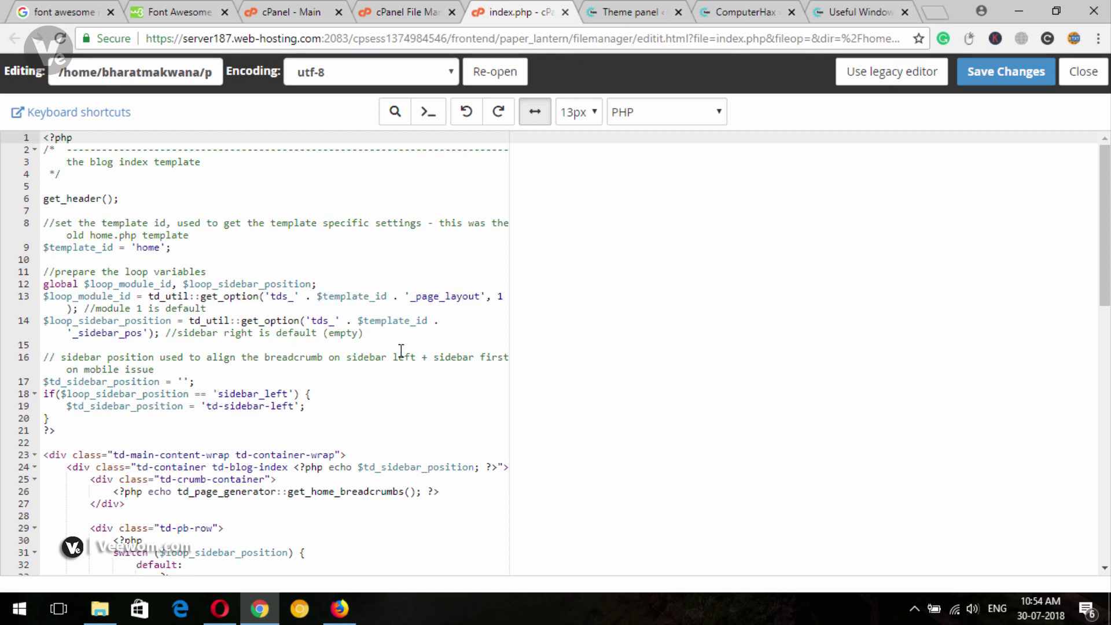
Locate the get_home_breadcrumbs() line in index.php and compare it with the live homepage.
{"action": "scroll", "coordinate": [295, 438], "scroll_direction": "down", "scroll_amount": 3}
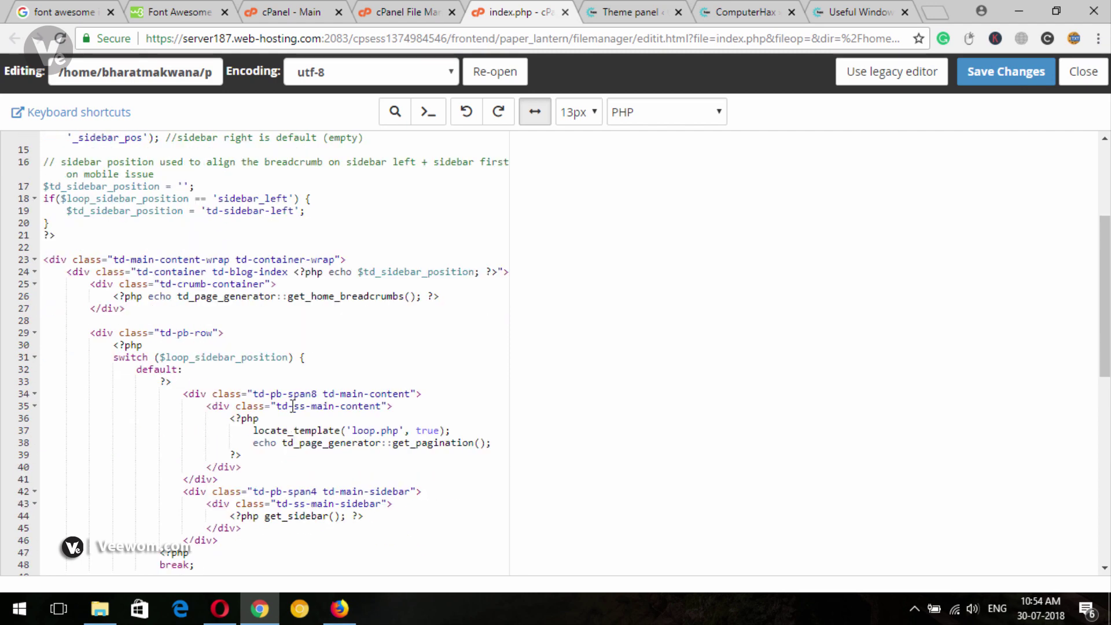
{"action": "left_click", "coordinate": [249, 296]}
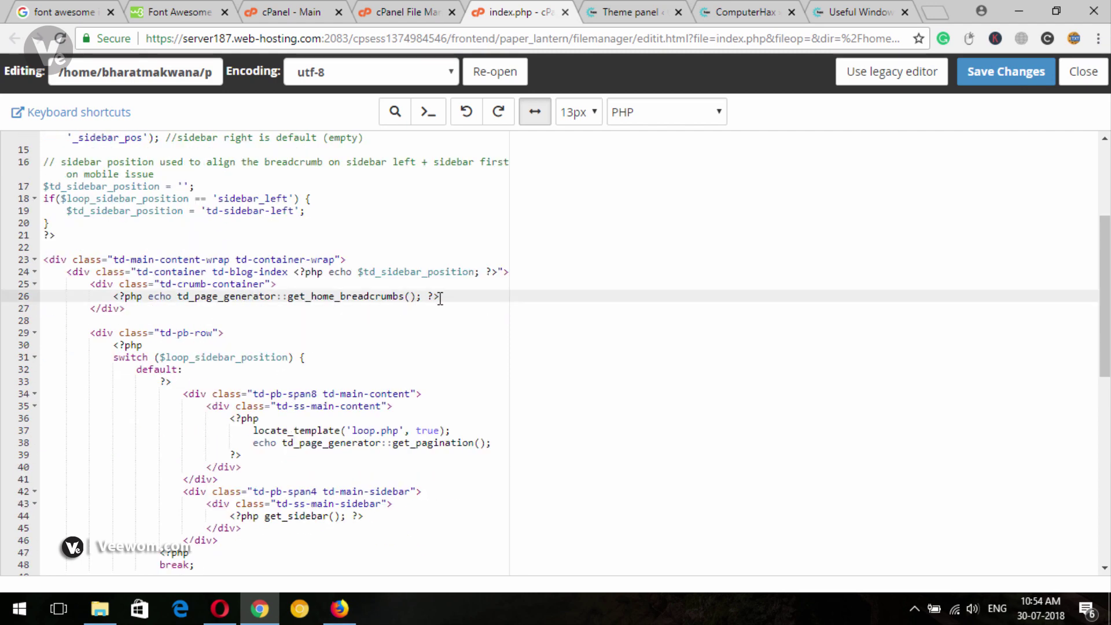
{"action": "left_click_drag", "start_coordinate": [440, 298], "coordinate": [117, 292]}
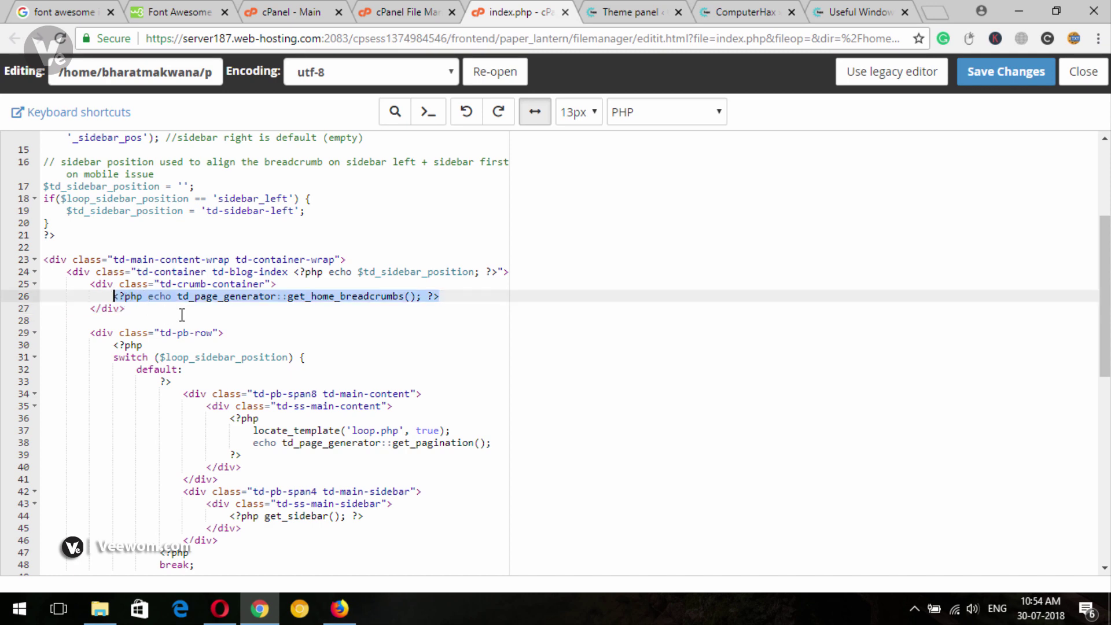
{"action": "left_click", "coordinate": [644, 8]}
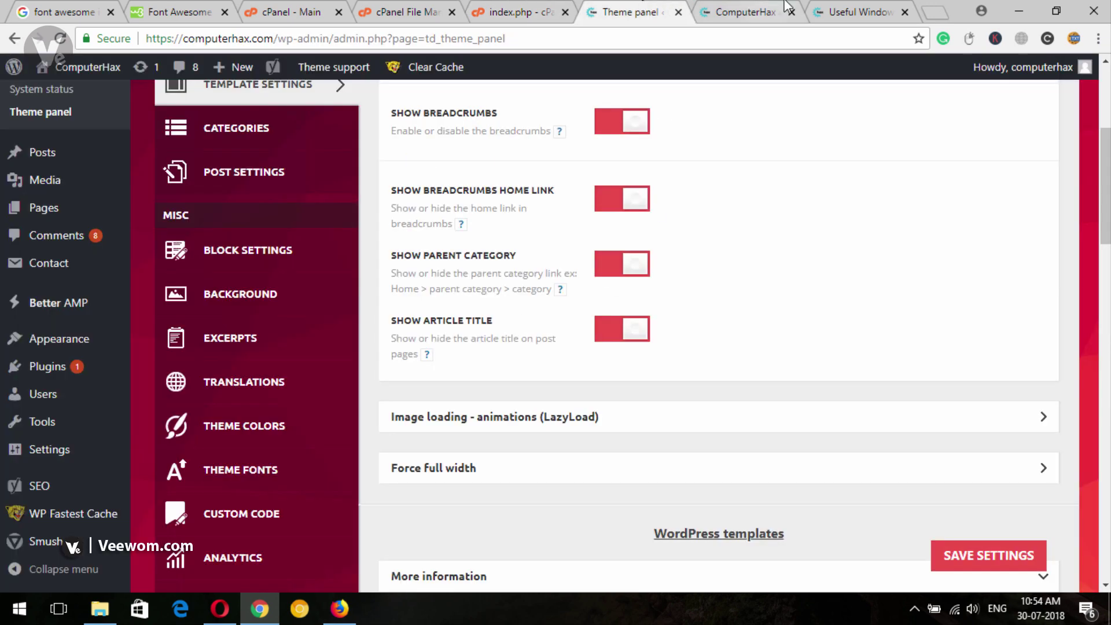
{"action": "left_click", "coordinate": [743, 12]}
{"action": "left_click", "coordinate": [515, 8]}
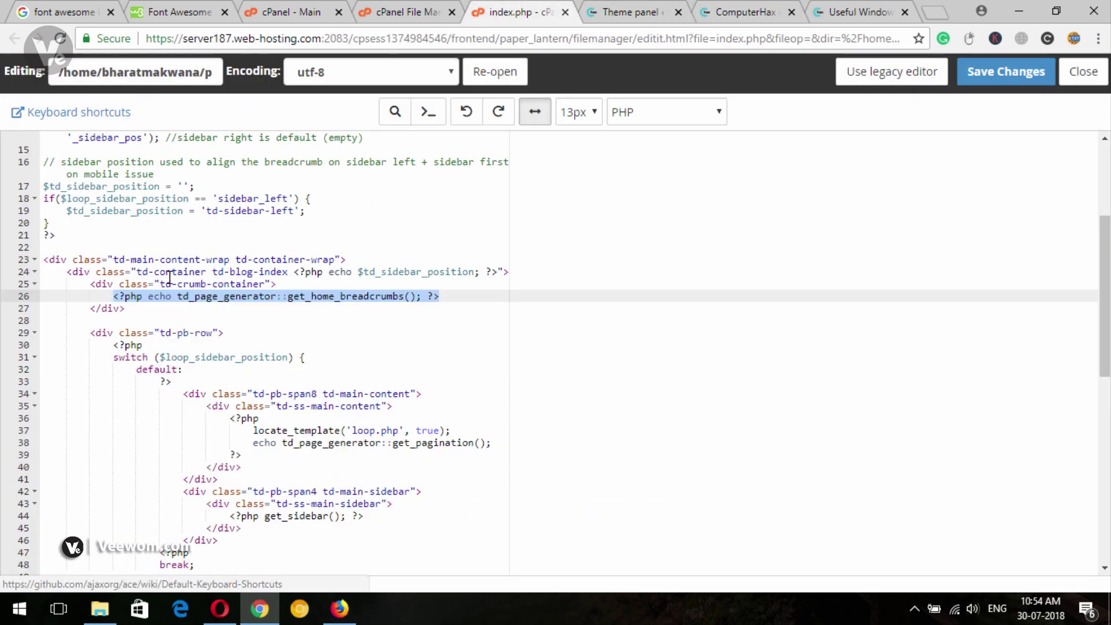
Copy the whole td-crumb-container div block in index.php, delete it and save the file.
{"action": "left_click", "coordinate": [96, 284]}
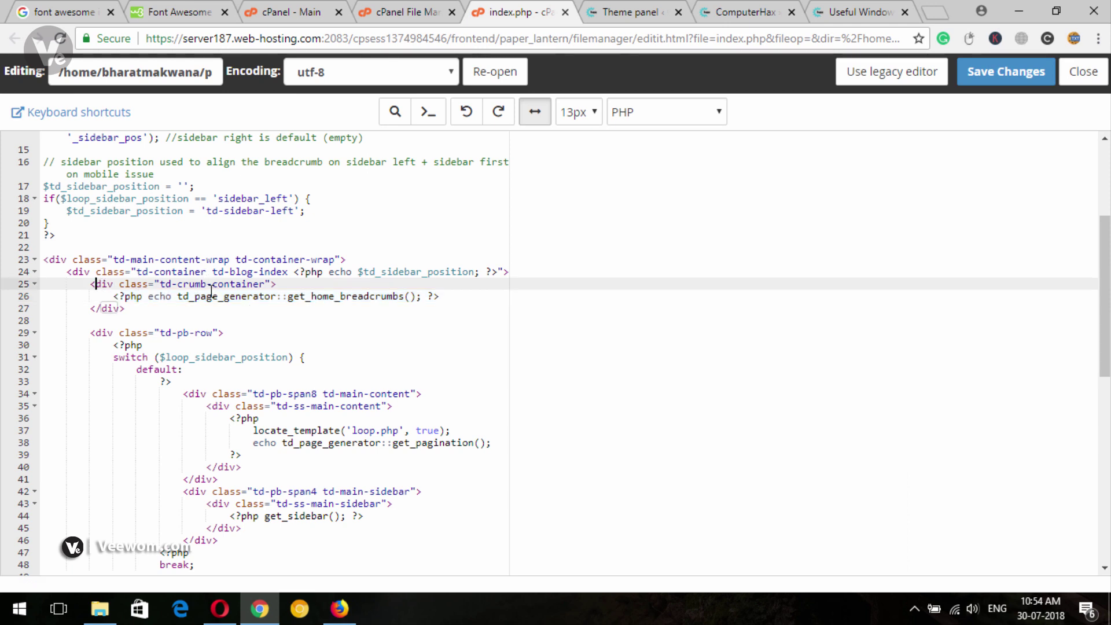
{"action": "left_click_drag", "start_coordinate": [134, 309], "coordinate": [76, 283]}
{"action": "key", "text": "ctrl+c"}
{"action": "key", "text": "BackSpace"}
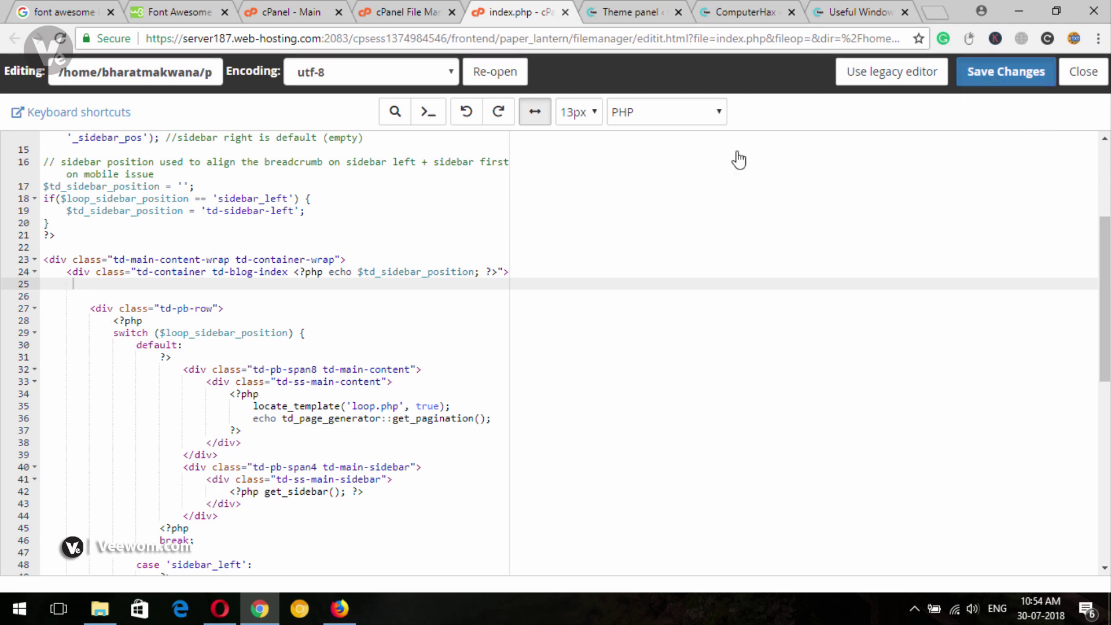
{"action": "left_click", "coordinate": [1001, 74]}
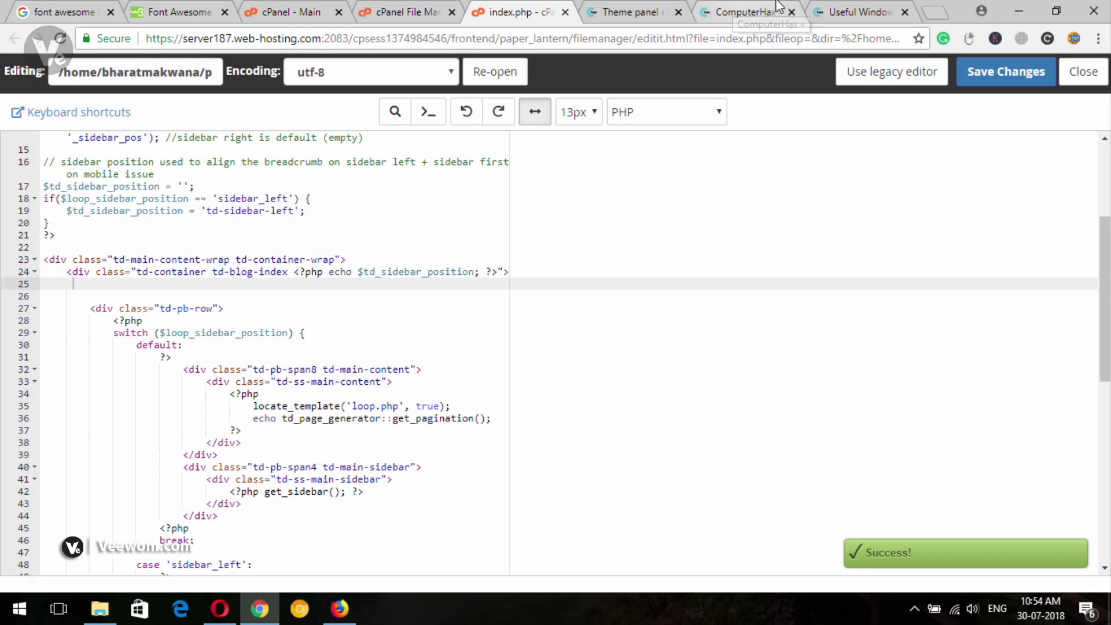
Reload the live homepage and check the spacing between the menu and the first posts.
{"action": "left_click", "coordinate": [747, 12]}
{"action": "left_click", "coordinate": [60, 38]}
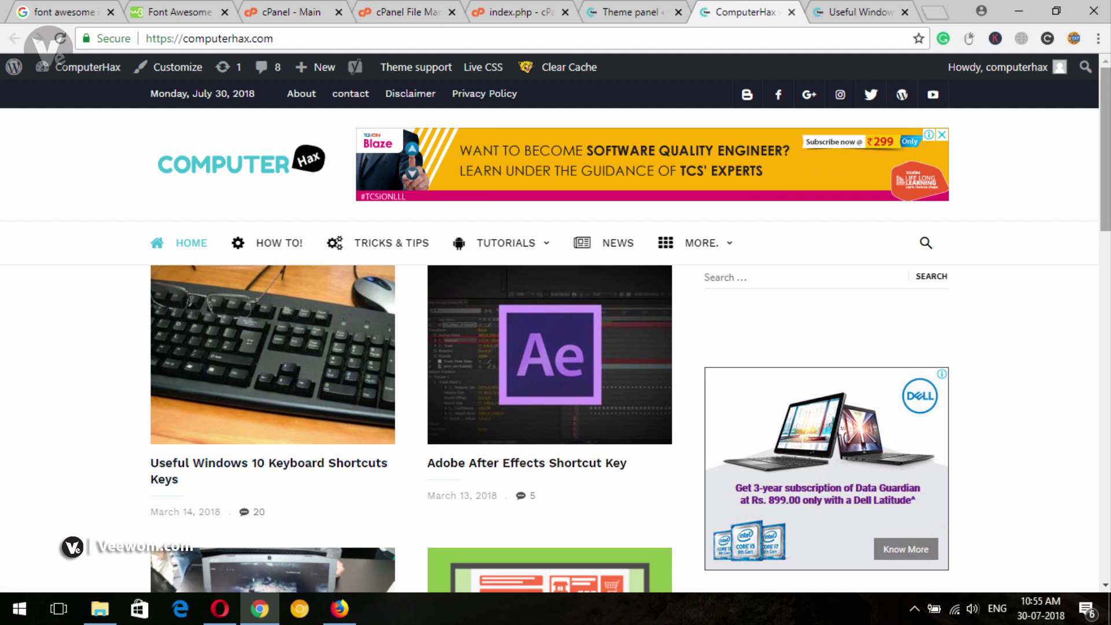
{"action": "scroll", "coordinate": [226, 257], "scroll_direction": "down", "scroll_amount": 1}
{"action": "scroll", "coordinate": [226, 258], "scroll_direction": "up", "scroll_amount": 1}
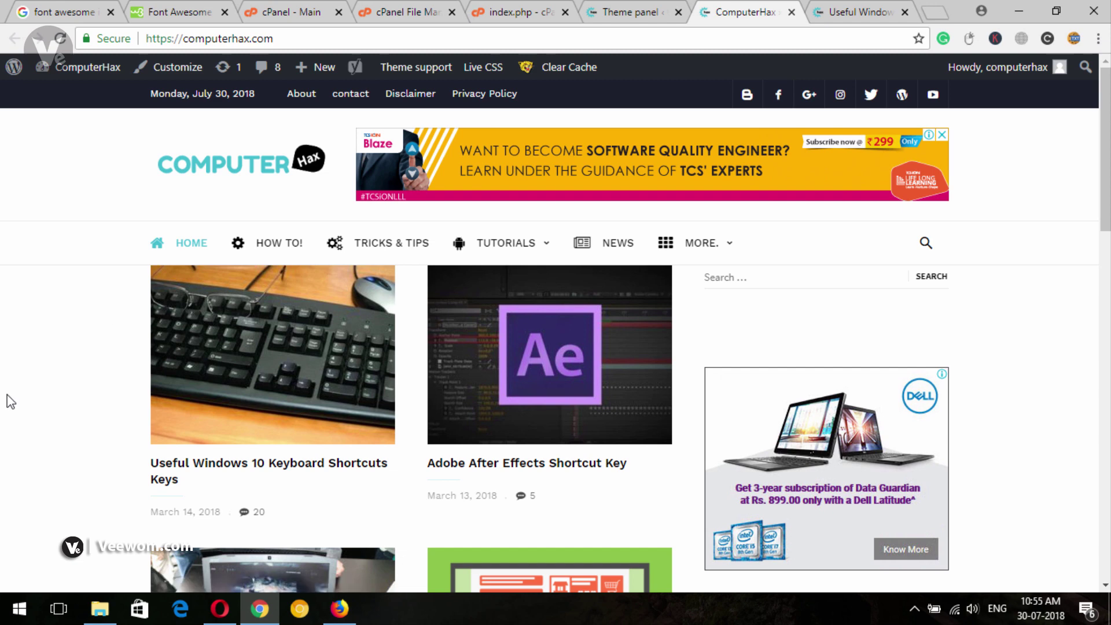
Restore the td-crumb-container block in index.php, delete only its get_home_breadcrumbs() PHP line and save the file.
{"action": "left_click", "coordinate": [515, 11]}
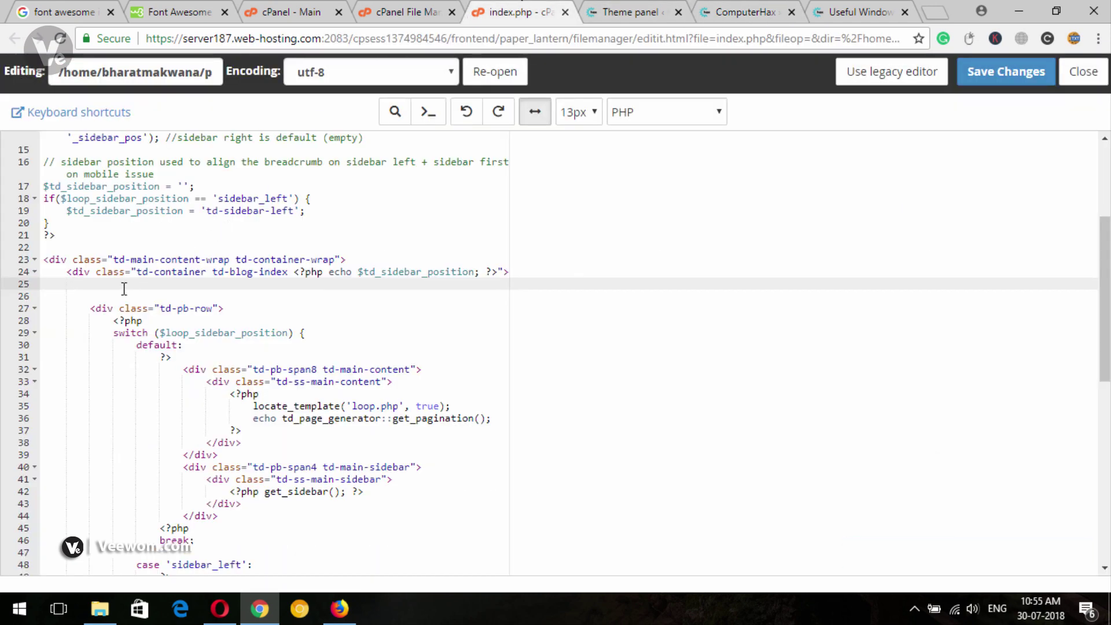
{"action": "key", "text": "ctrl+v"}
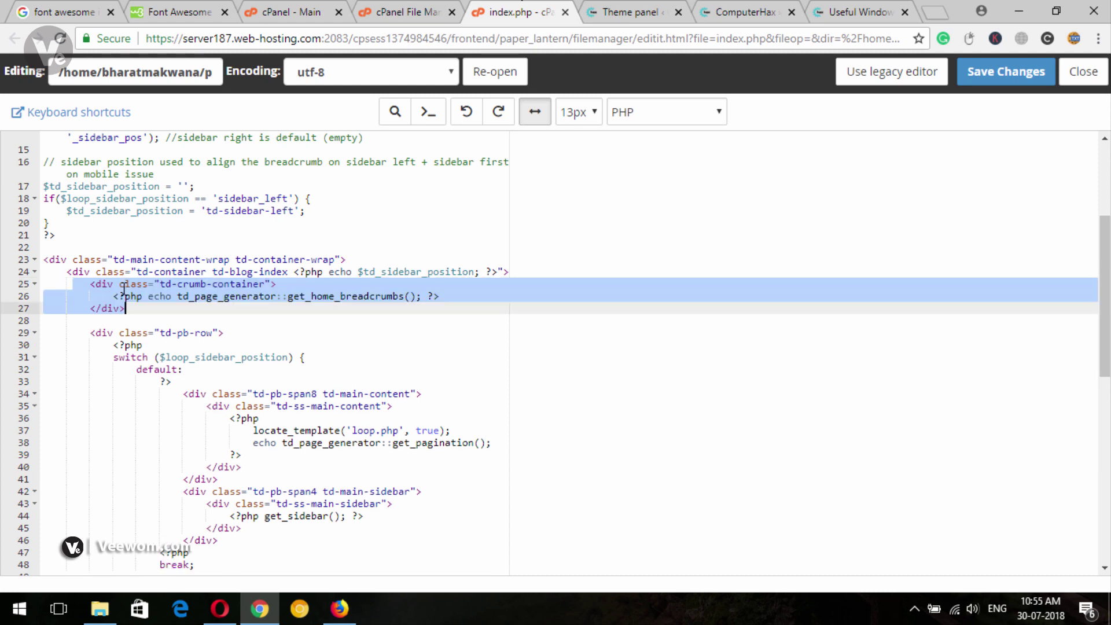
{"action": "left_click", "coordinate": [161, 285]}
{"action": "left_click_drag", "start_coordinate": [112, 295], "coordinate": [471, 292]}
{"action": "key", "text": "Delete"}
{"action": "left_click", "coordinate": [1006, 71]}
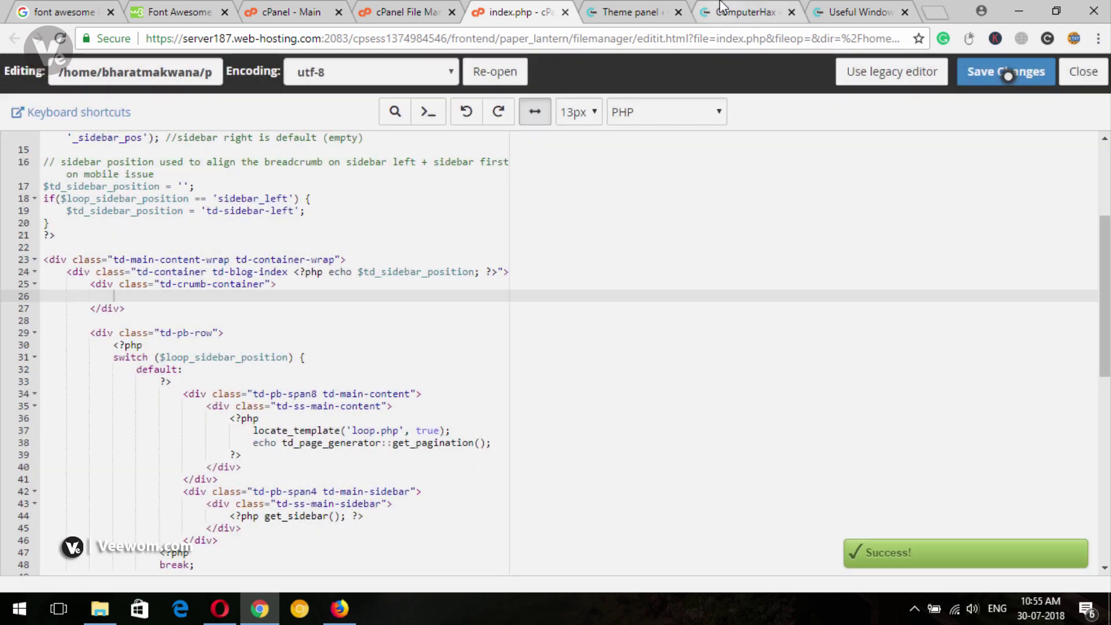
Reload the live homepage and the Useful Windows 10 Keyboard Shortcuts Keys post and check the breadcrumbs on both.
{"action": "left_click", "coordinate": [747, 13]}
{"action": "left_click", "coordinate": [59, 39]}
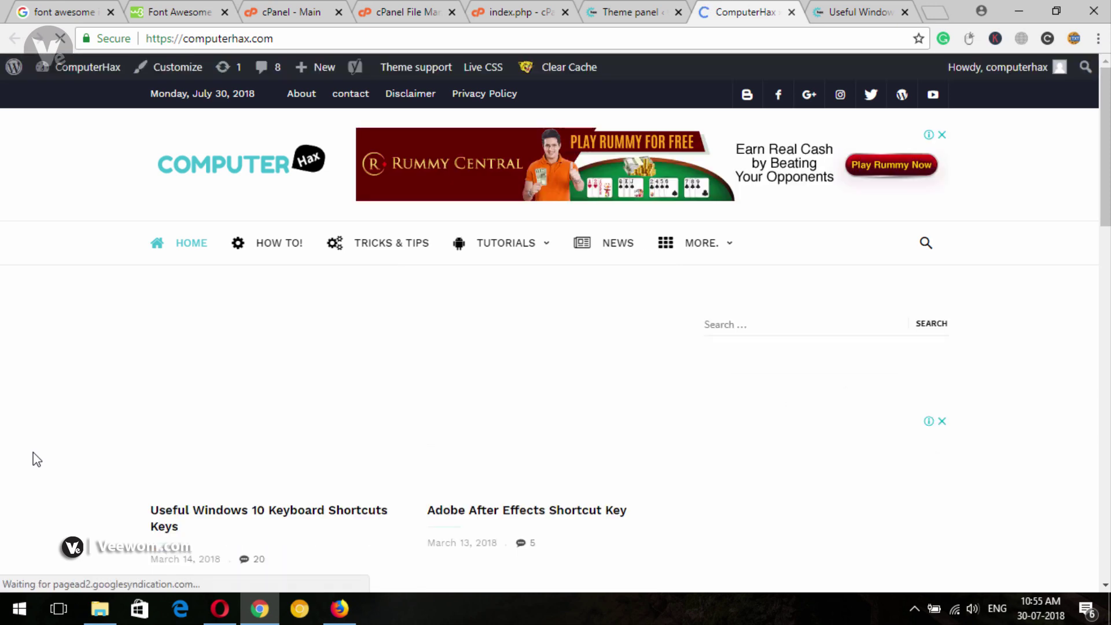
{"action": "left_click", "coordinate": [839, 11]}
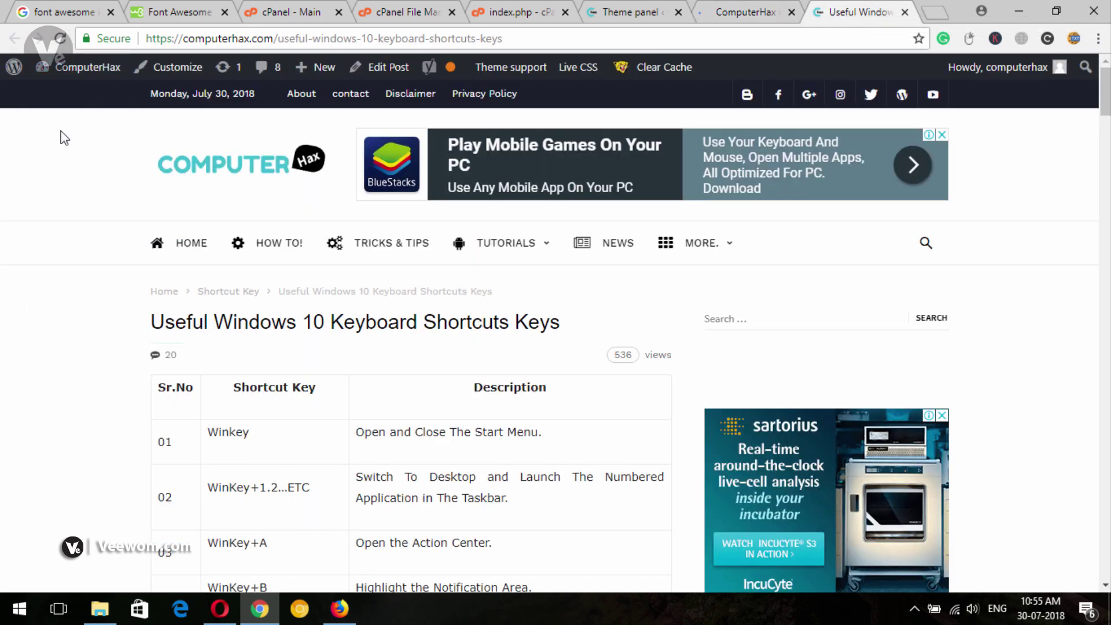
{"action": "left_click", "coordinate": [65, 39]}
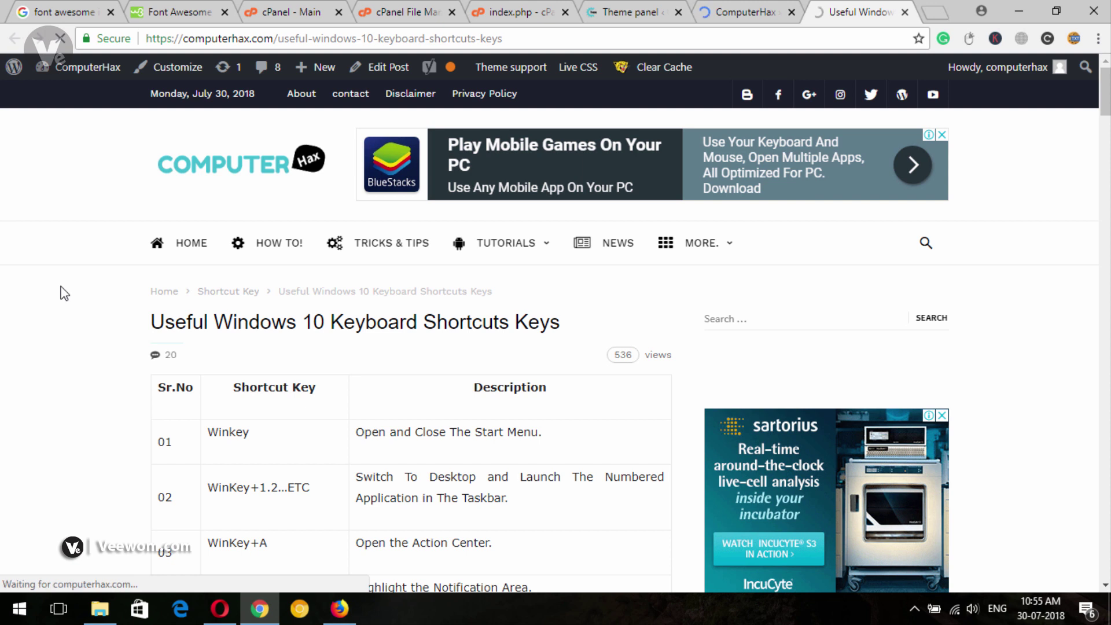
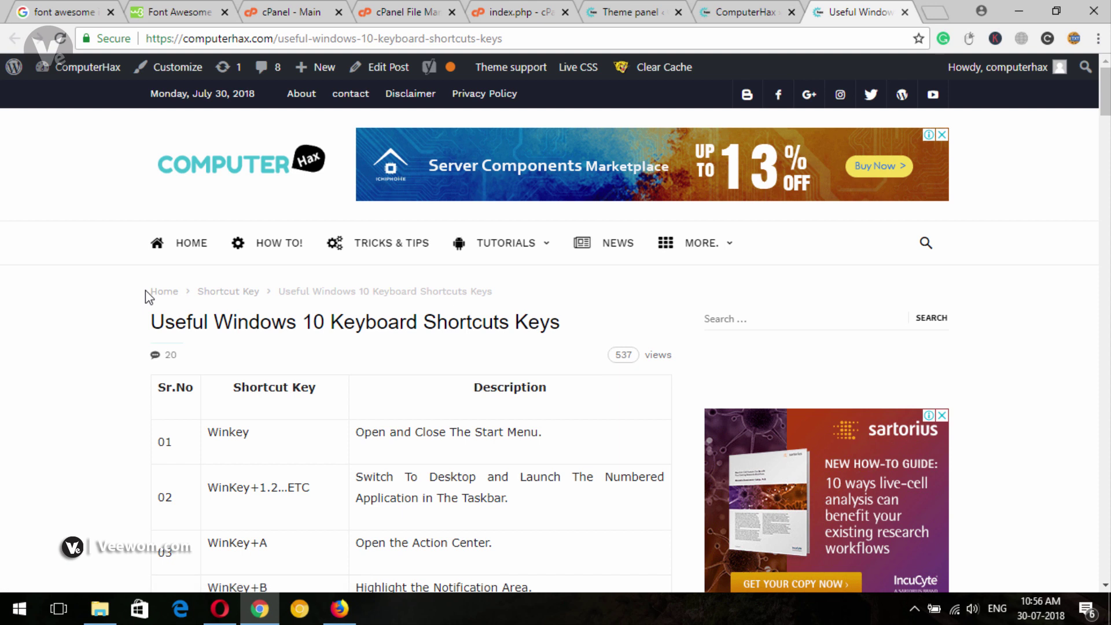
{"action": "left_click", "coordinate": [774, 6]}
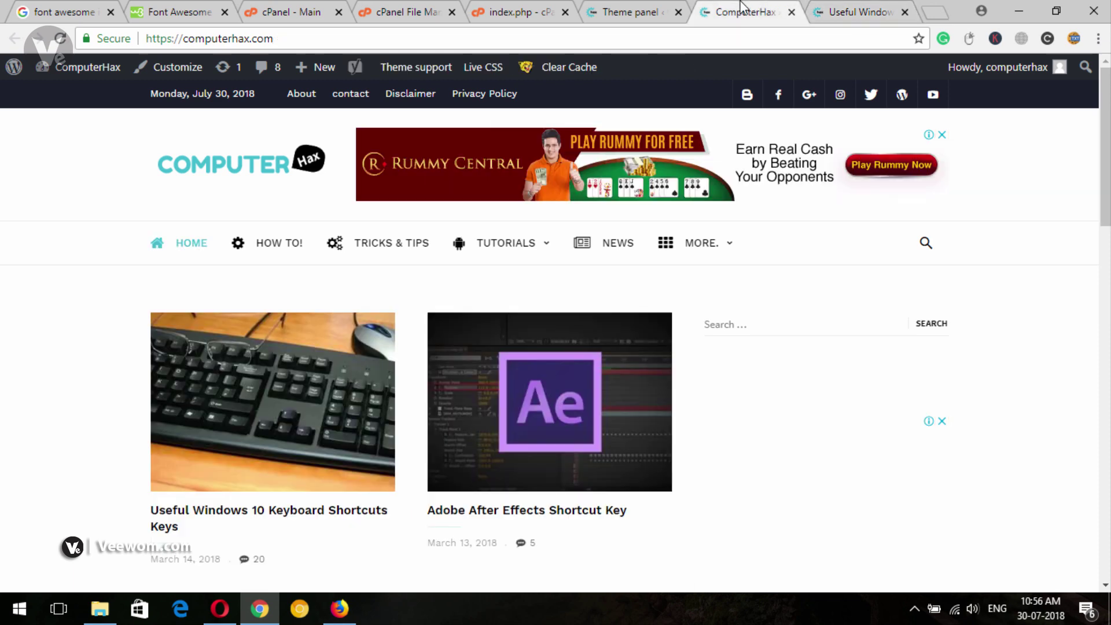
Return to the theme panel, collapse the Breadcrumbs section and expand Post and Custom Post Types in the post settings.
{"action": "key", "text": "ctrl+shift+Tab"}
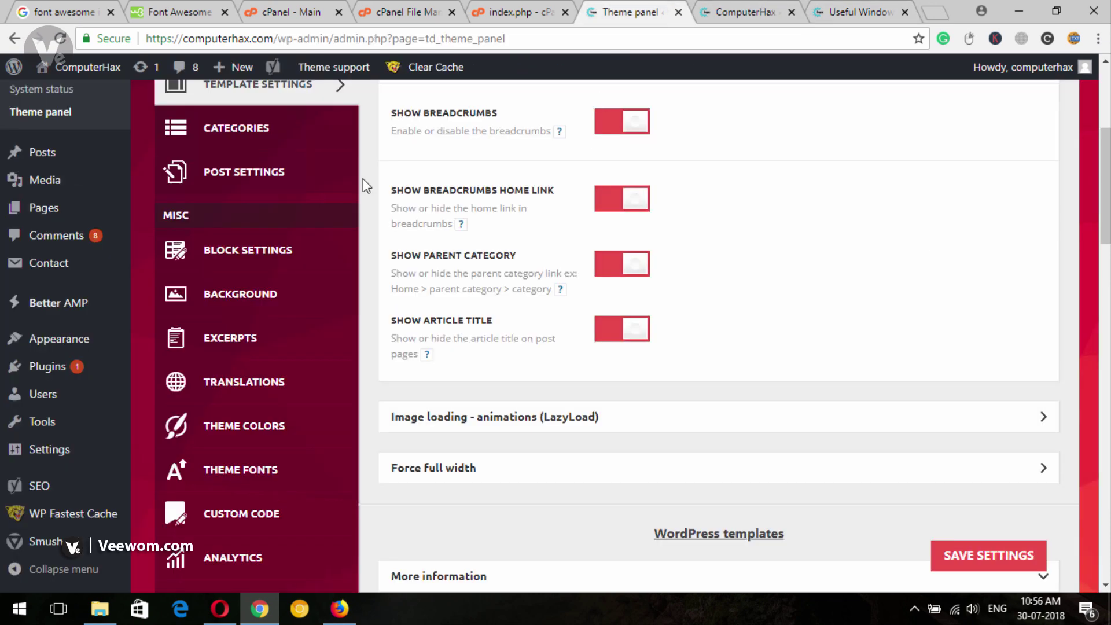
{"action": "scroll", "coordinate": [405, 272], "scroll_direction": "up", "scroll_amount": 4}
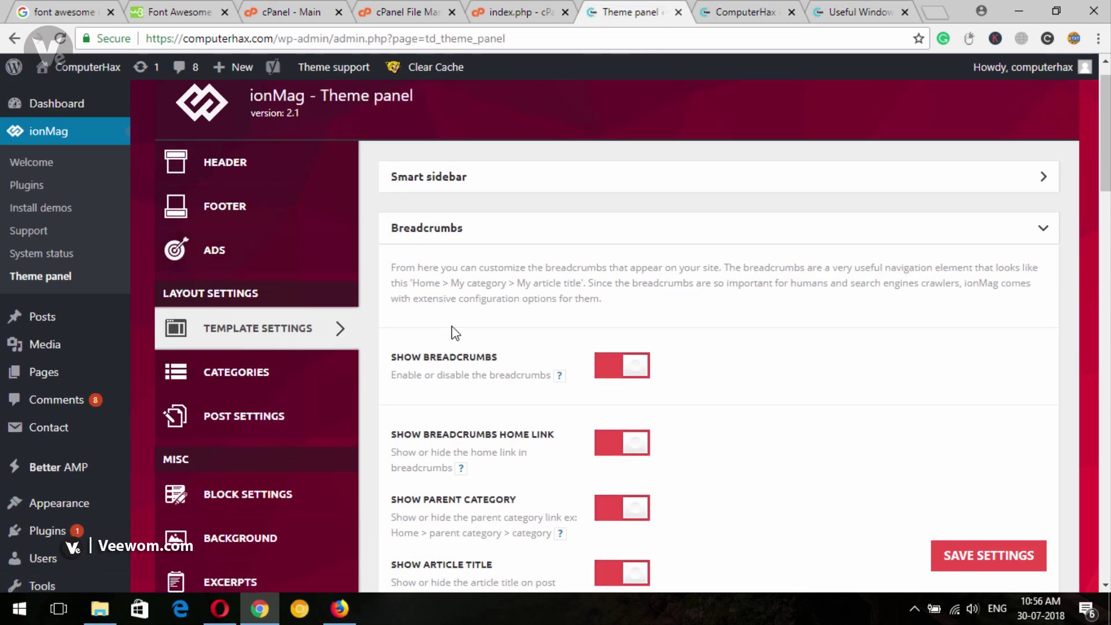
{"action": "scroll", "coordinate": [1105, 133], "scroll_direction": "down", "scroll_amount": 1}
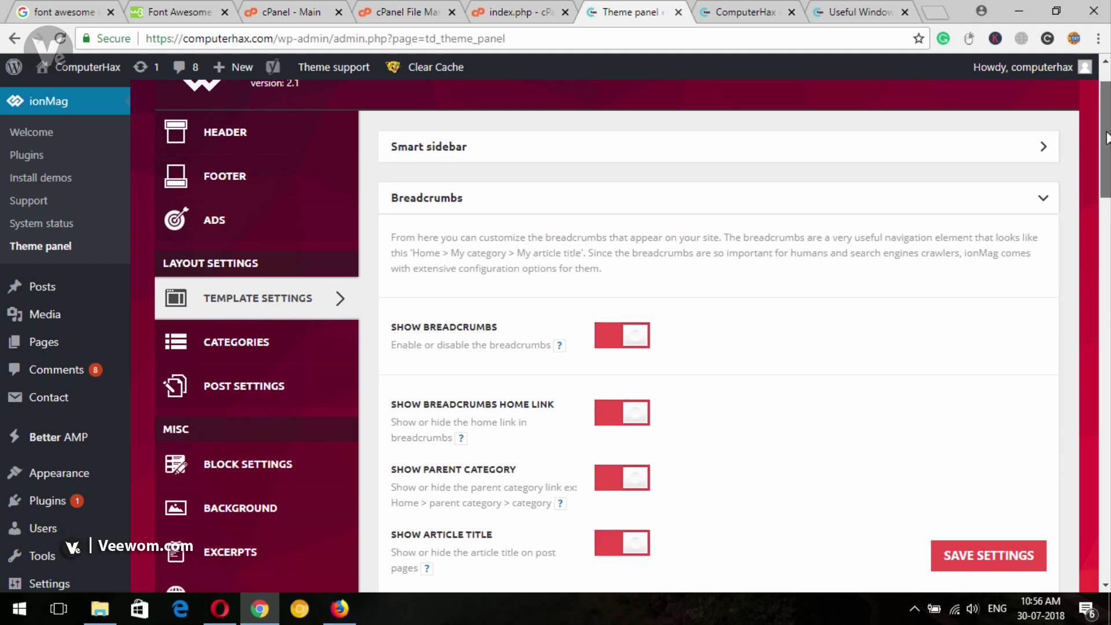
{"action": "left_click", "coordinate": [1048, 199]}
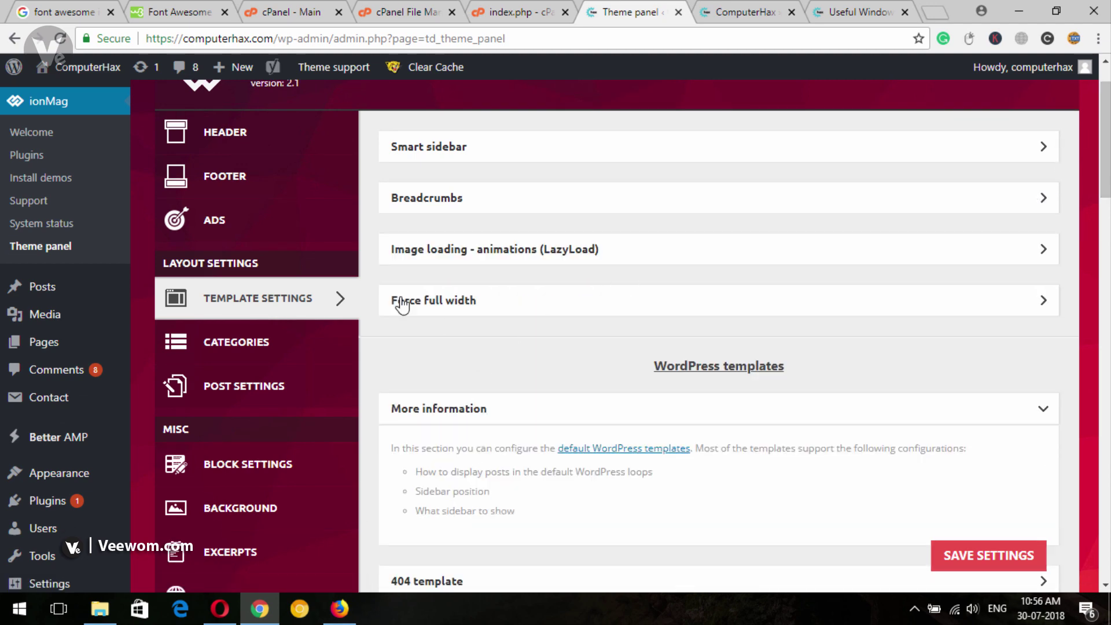
{"action": "scroll", "coordinate": [521, 265], "scroll_direction": "down", "scroll_amount": 1}
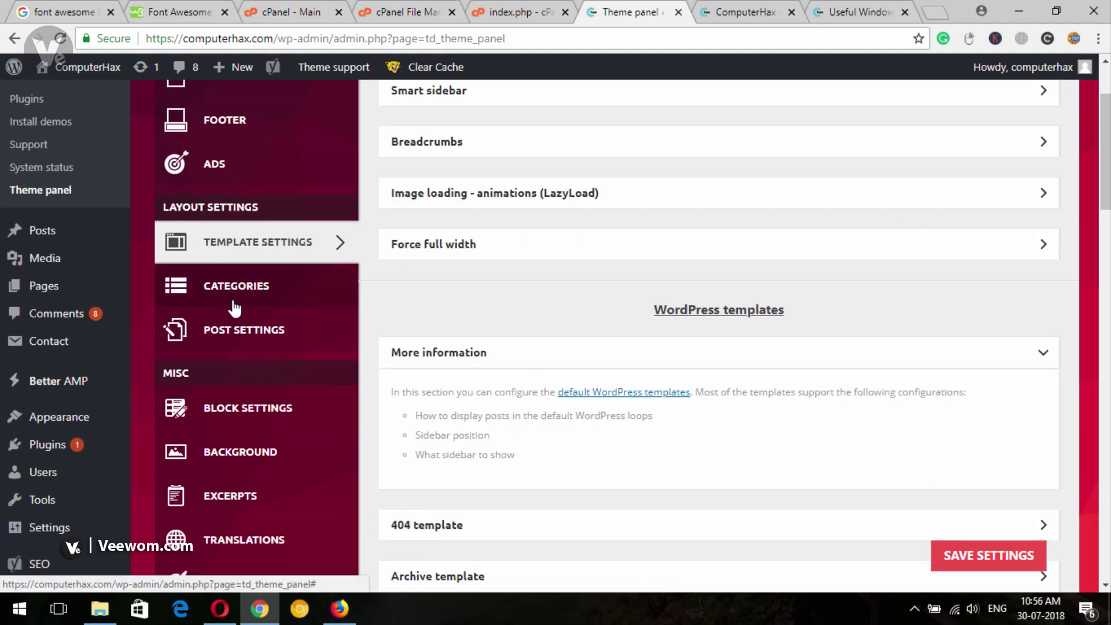
{"action": "scroll", "coordinate": [243, 237], "scroll_direction": "down", "scroll_amount": 2}
{"action": "left_click", "coordinate": [243, 237]}
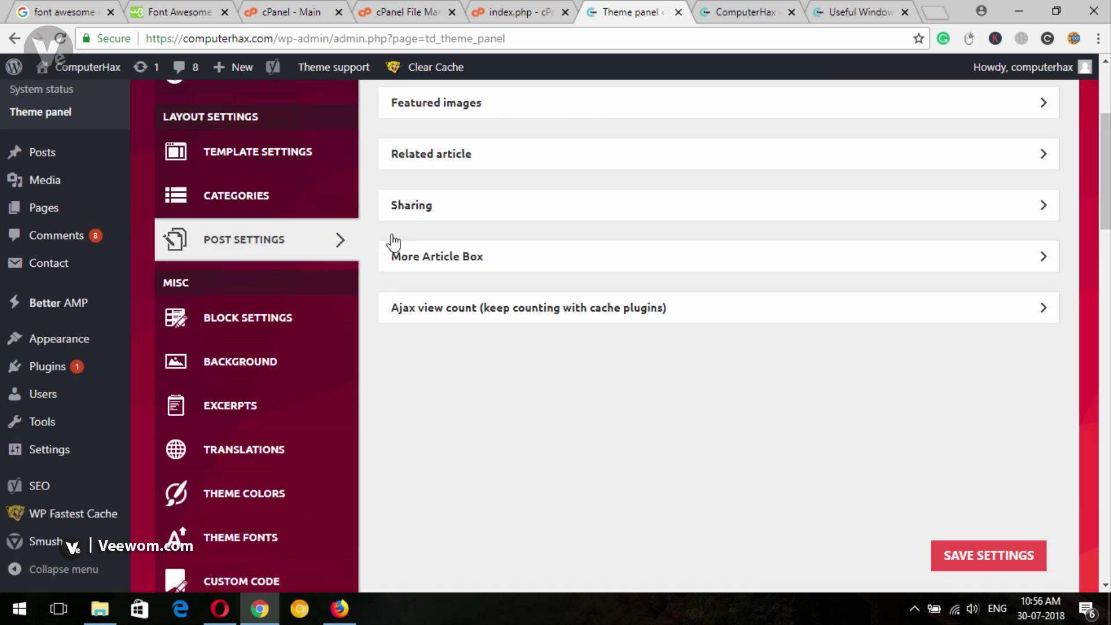
{"action": "scroll", "coordinate": [734, 281], "scroll_direction": "up", "scroll_amount": 4}
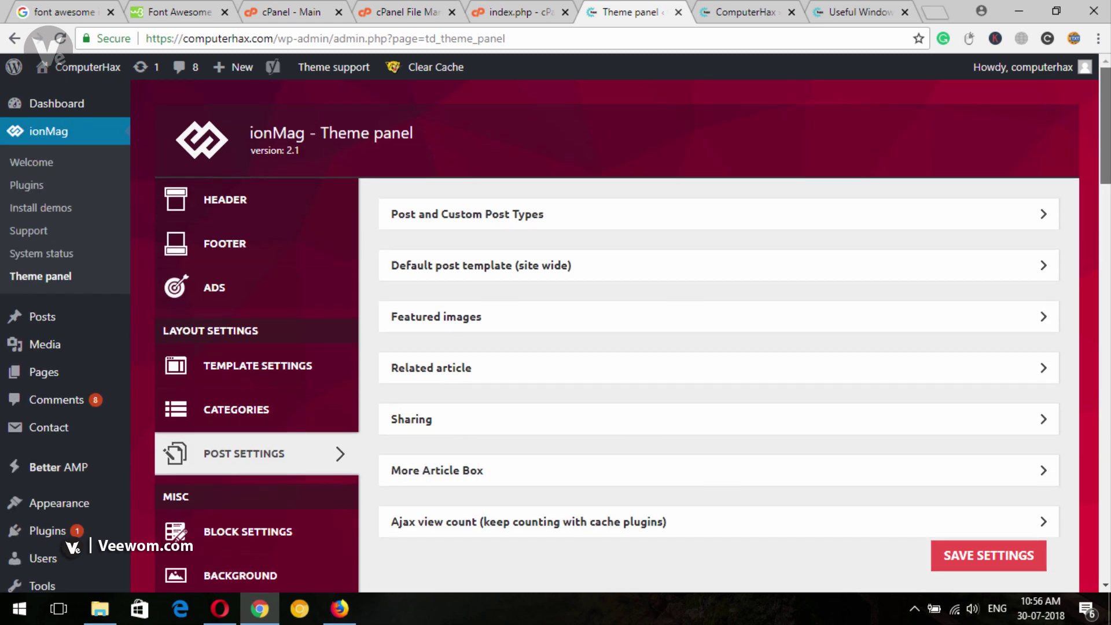
{"action": "left_click", "coordinate": [491, 216]}
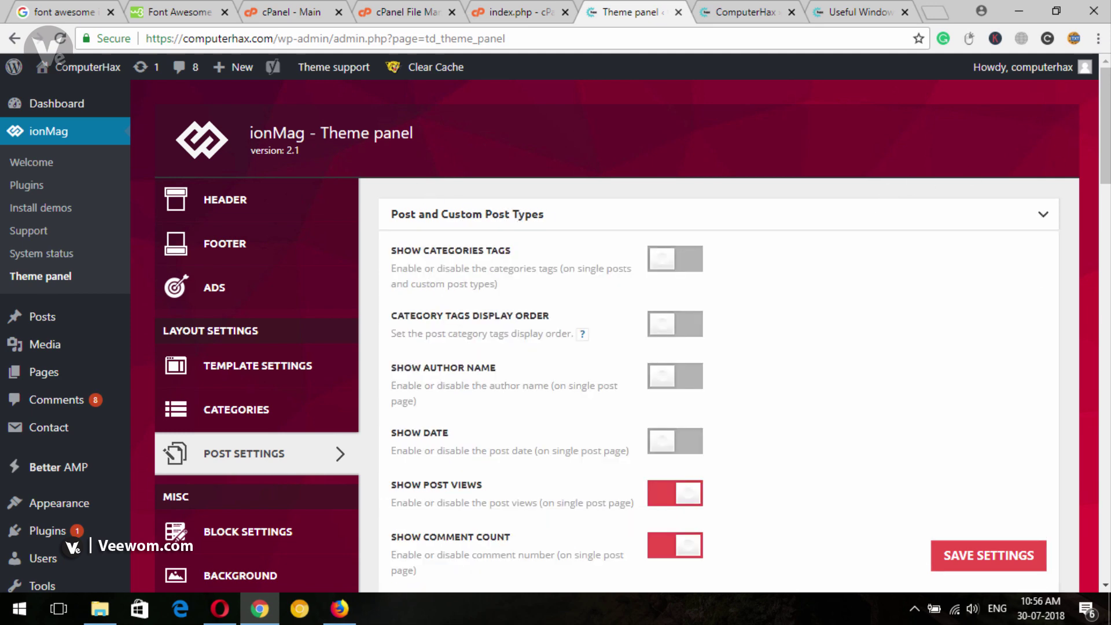
{"action": "scroll", "coordinate": [956, 226], "scroll_direction": "down", "scroll_amount": 2}
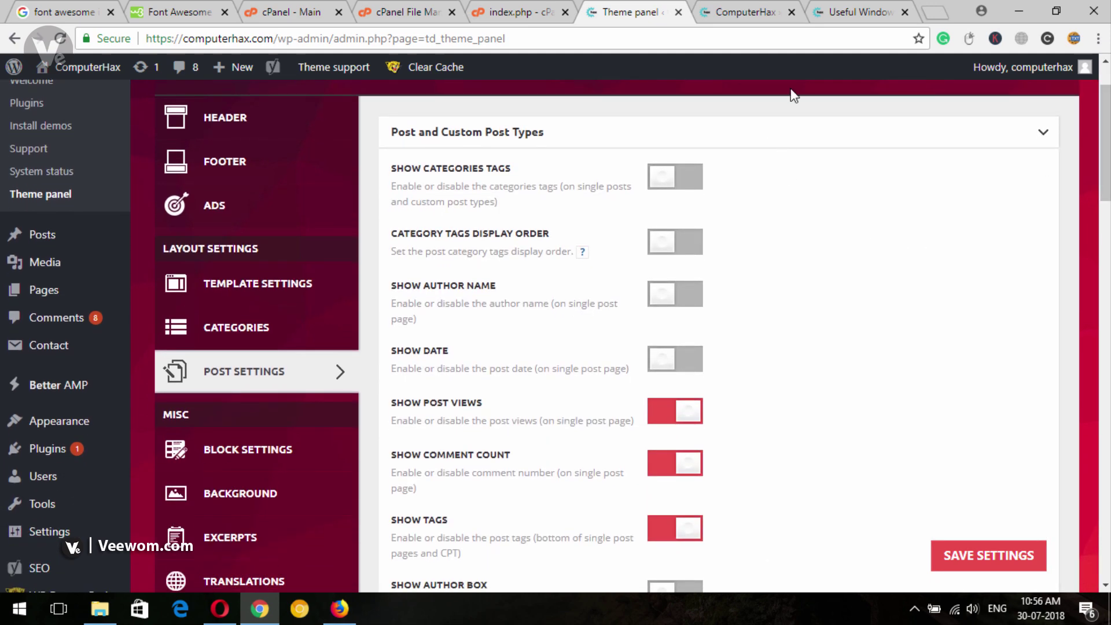
Check which post details the live Windows 10 shortcuts post and the homepage show, and return to the theme panel.
{"action": "left_click", "coordinate": [854, 11]}
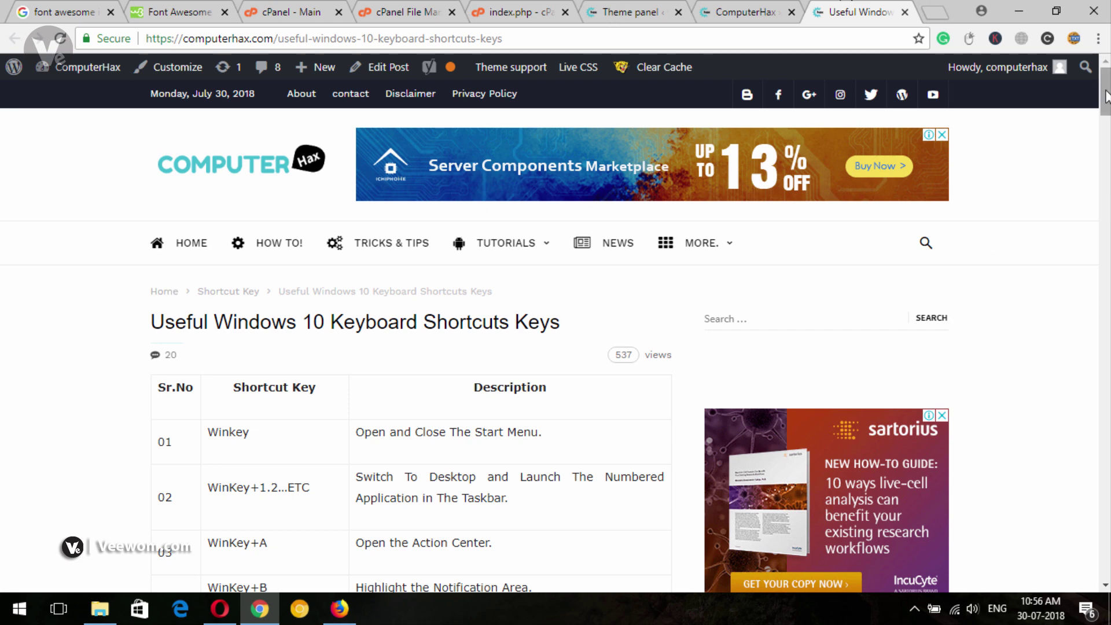
{"action": "left_click", "coordinate": [755, 8]}
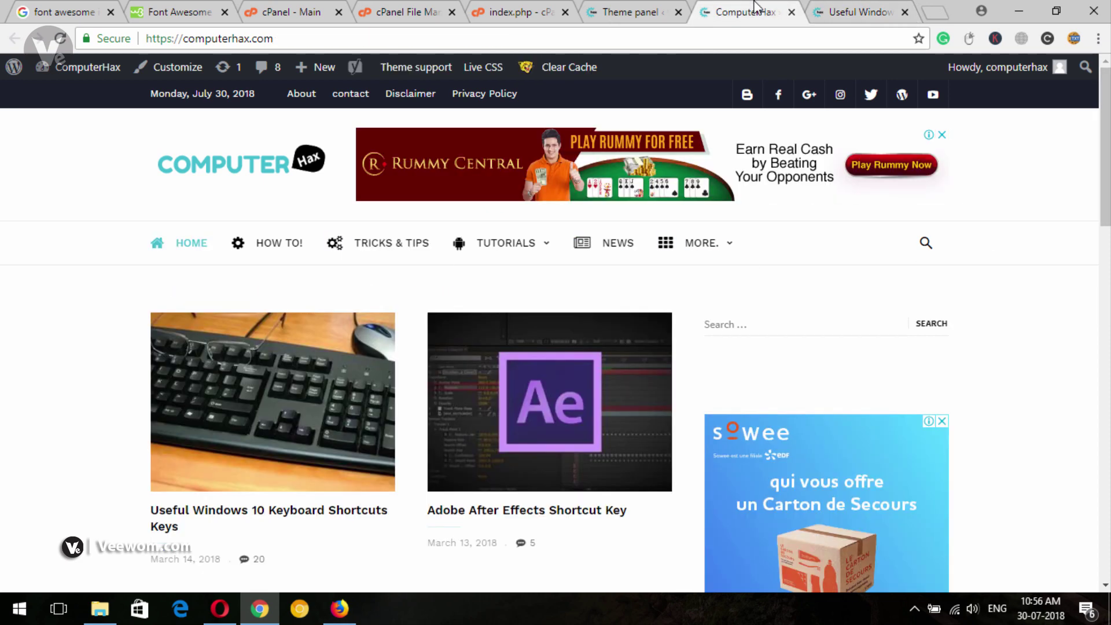
{"action": "left_click", "coordinate": [632, 18]}
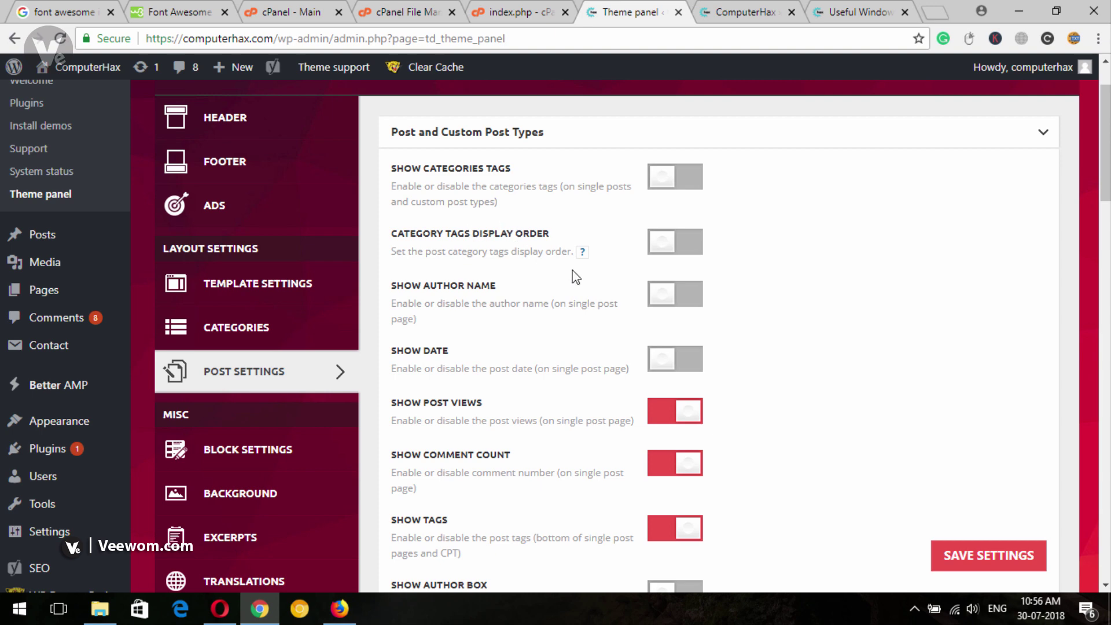
Turn on the categories tags, category tags display order, author name and date for single posts.
{"action": "left_click", "coordinate": [677, 175]}
{"action": "left_click", "coordinate": [675, 243]}
{"action": "left_click", "coordinate": [678, 295]}
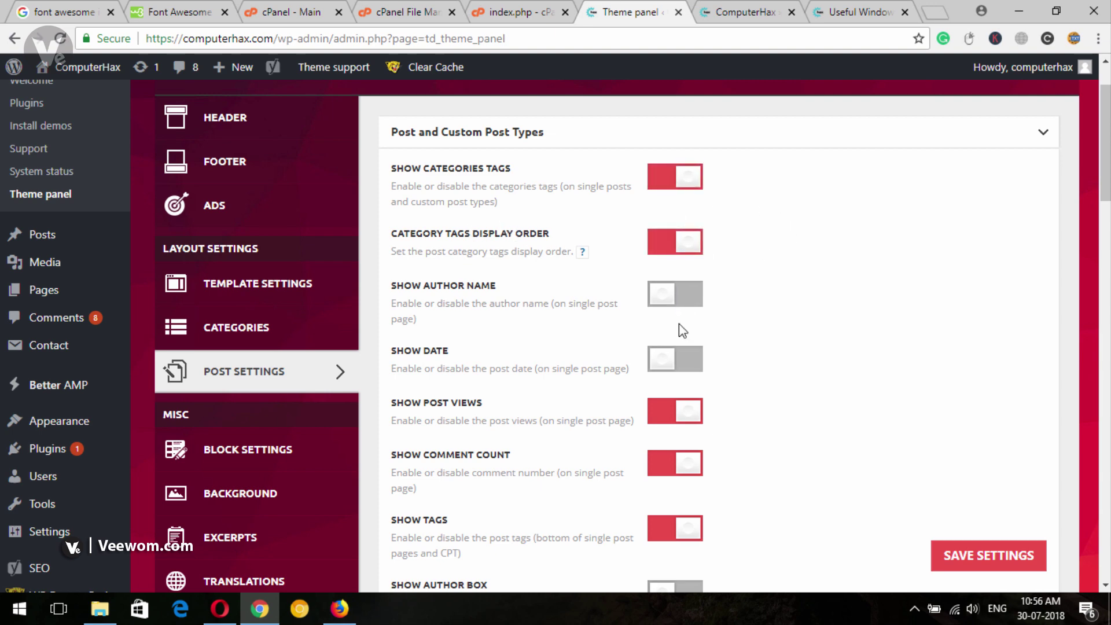
{"action": "left_click", "coordinate": [678, 359]}
Turn on the author box, next and previous posts and general modal image for posts, and save the settings.
{"action": "scroll", "coordinate": [752, 405], "scroll_direction": "down", "scroll_amount": 3}
{"action": "left_click", "coordinate": [690, 431]}
{"action": "left_click", "coordinate": [683, 501]}
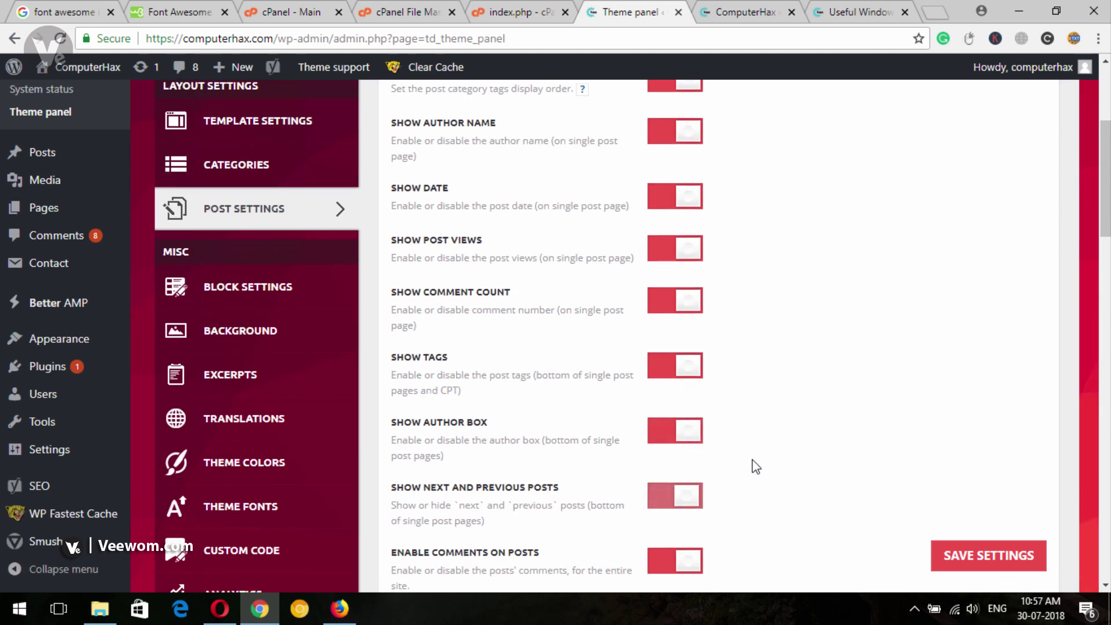
{"action": "scroll", "coordinate": [752, 463], "scroll_direction": "down", "scroll_amount": 4}
{"action": "left_click", "coordinate": [697, 386]}
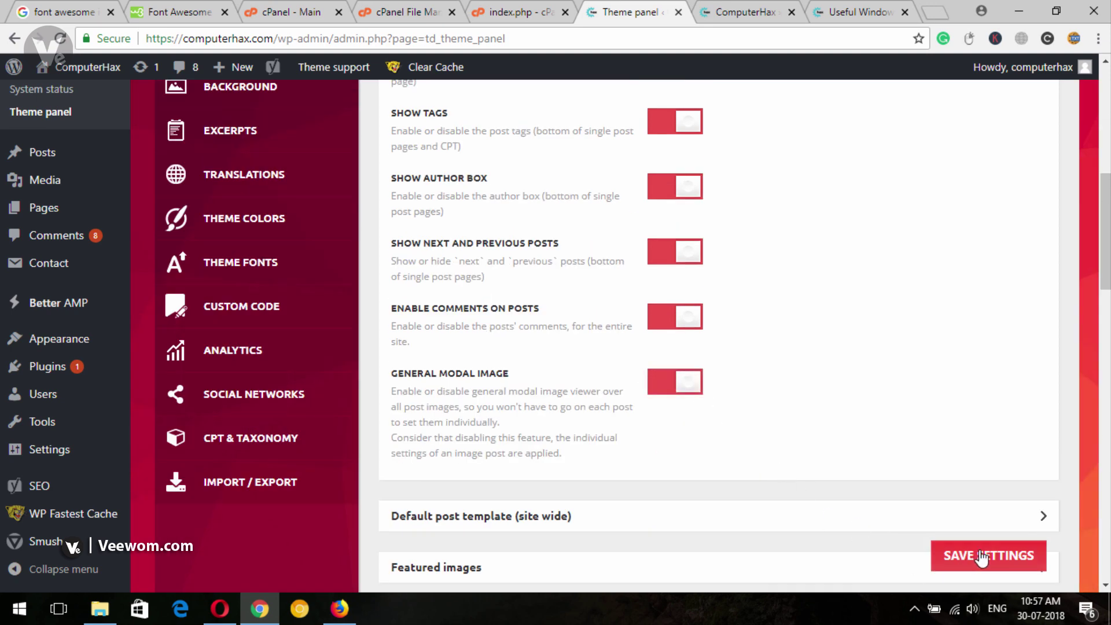
{"action": "left_click", "coordinate": [985, 555]}
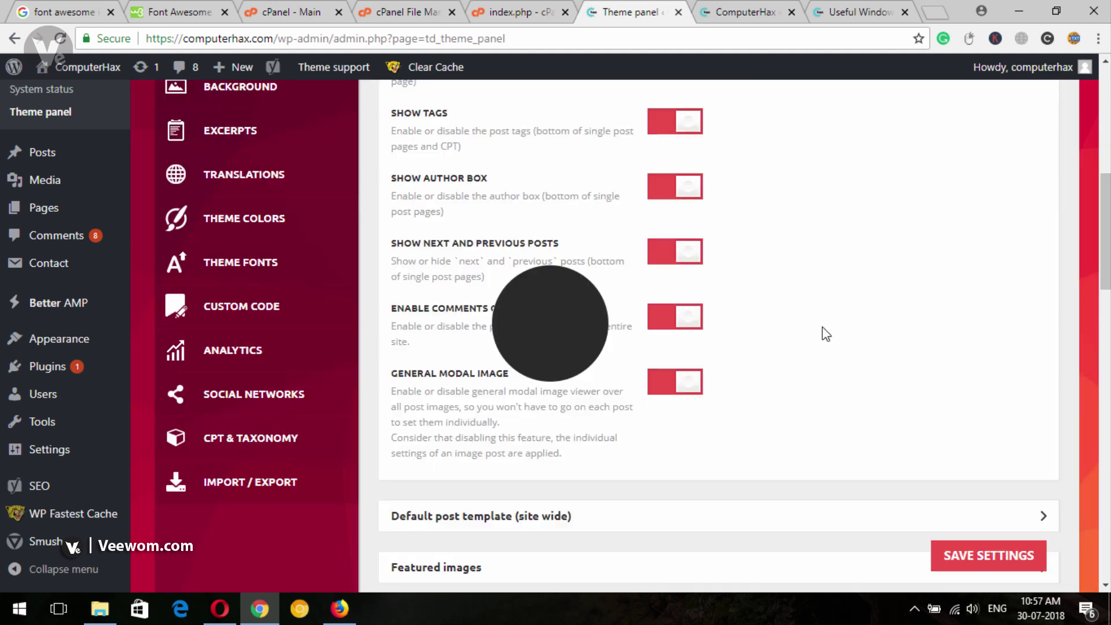
Reload the live Windows 10 shortcuts post and check its category tag, author, date, post tags, previous article link and author box.
{"action": "left_click", "coordinate": [850, 11]}
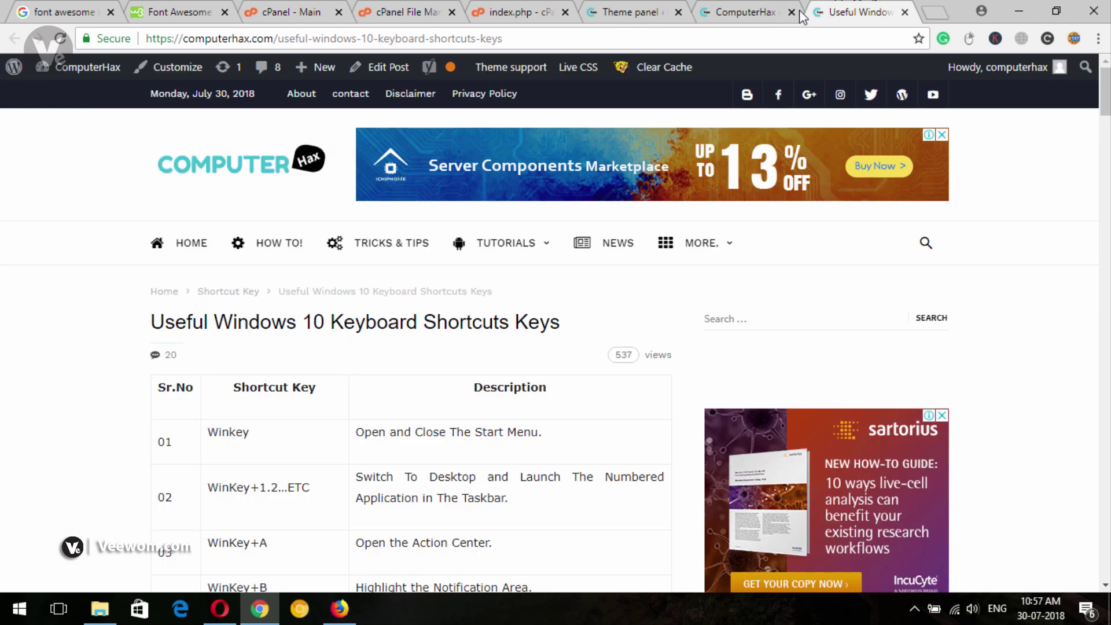
{"action": "left_click", "coordinate": [59, 38]}
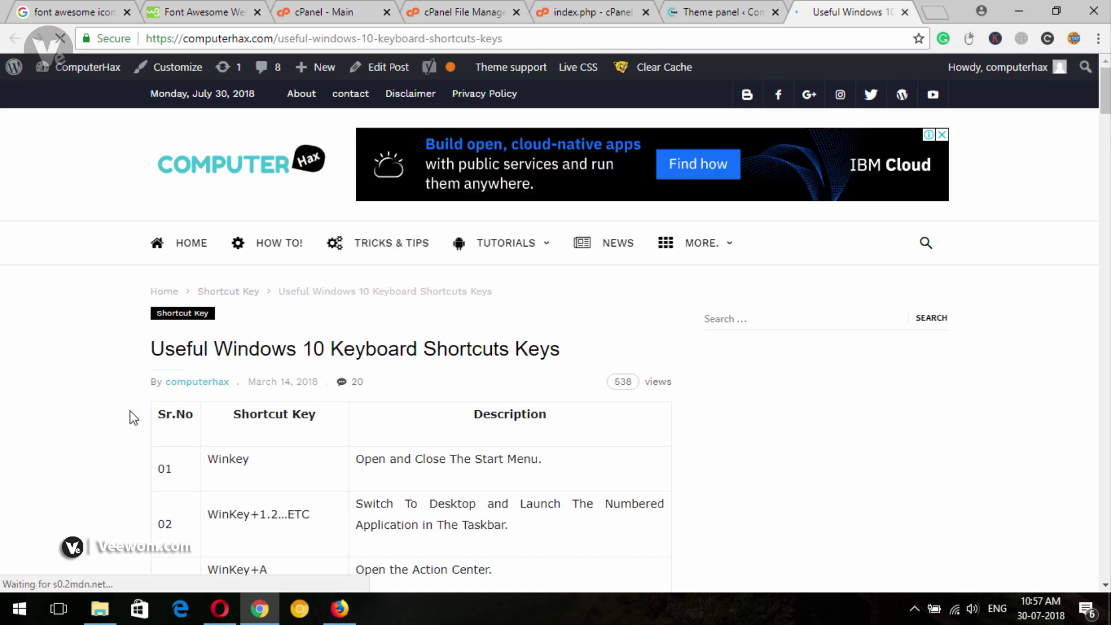
{"action": "scroll", "coordinate": [106, 414], "scroll_direction": "down", "scroll_amount": 1}
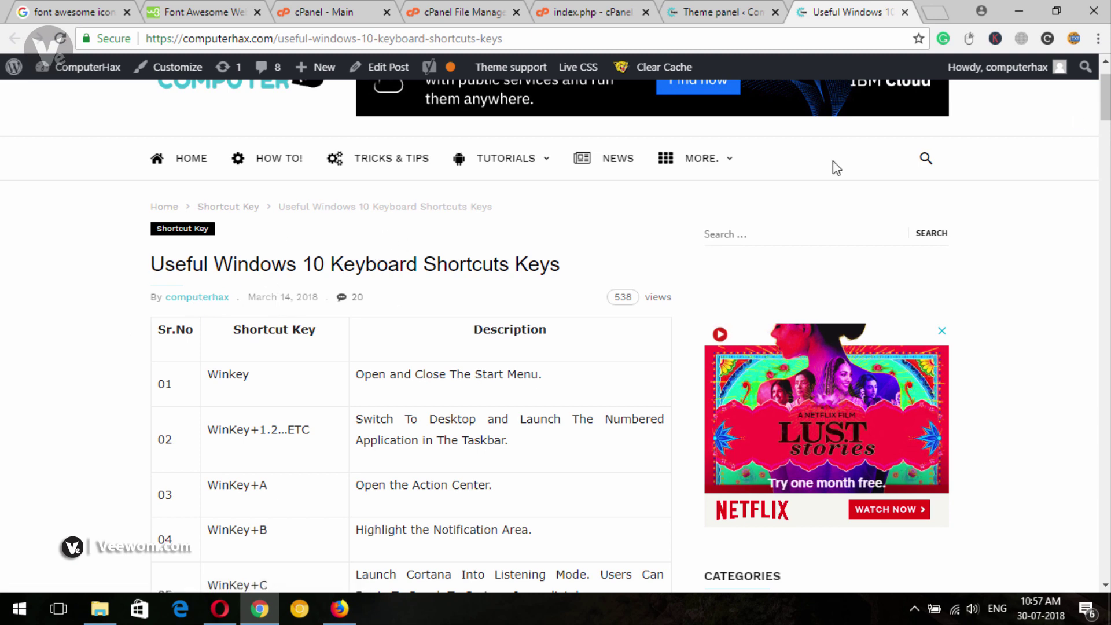
{"action": "scroll", "coordinate": [556, 335], "scroll_direction": "down", "scroll_amount": 14}
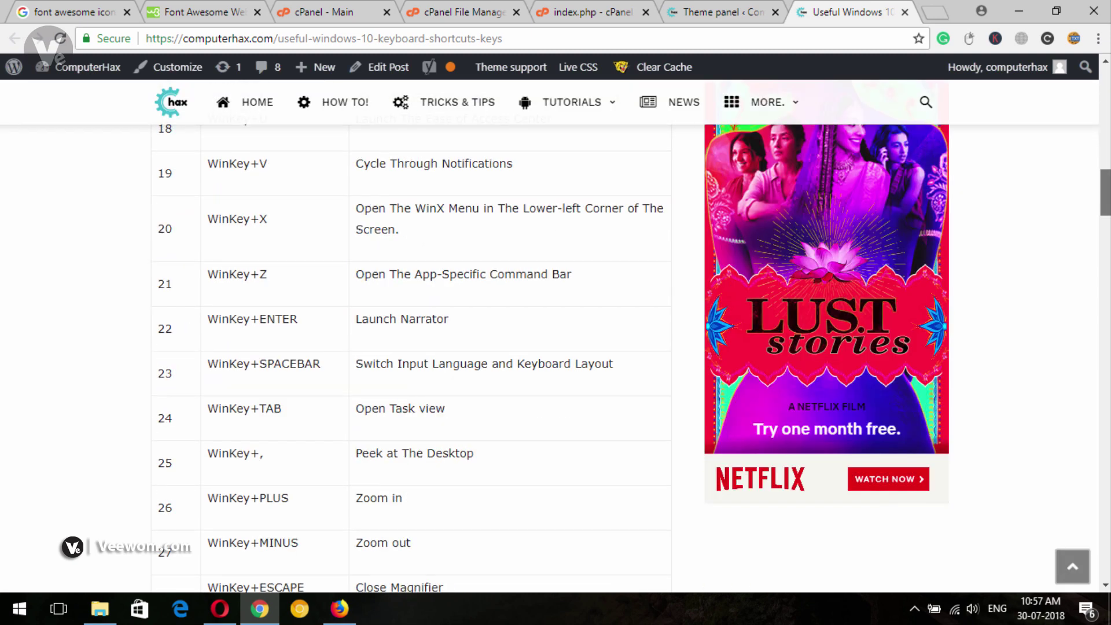
{"action": "scroll", "coordinate": [555, 336], "scroll_direction": "down", "scroll_amount": 15}
{"action": "scroll", "coordinate": [556, 335], "scroll_direction": "up", "scroll_amount": 5}
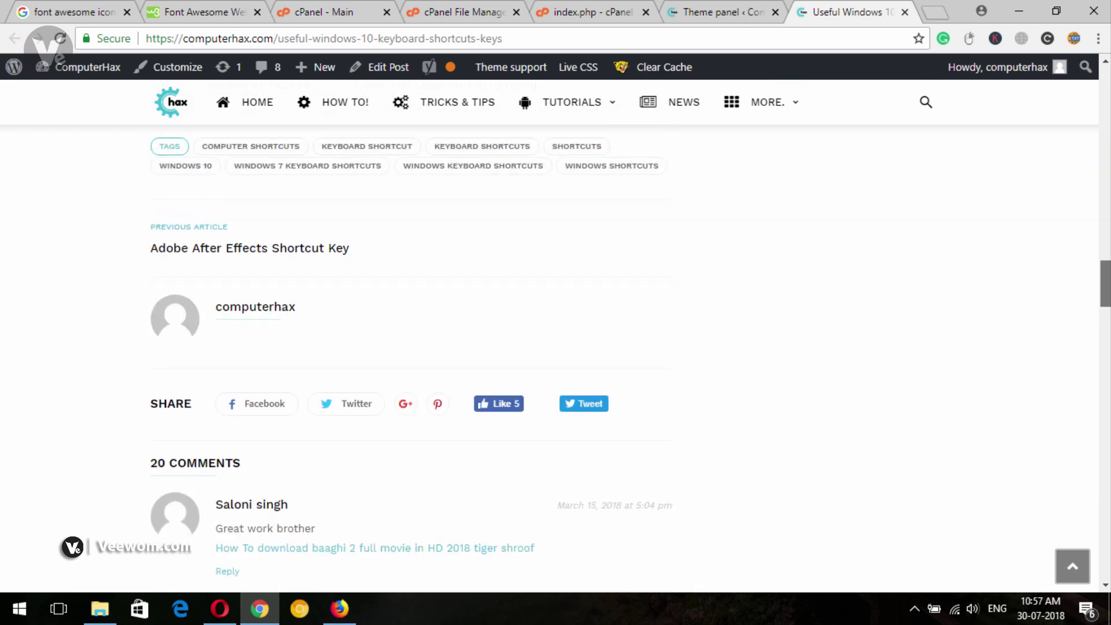
{"action": "scroll", "coordinate": [556, 336], "scroll_direction": "up", "scroll_amount": 20}
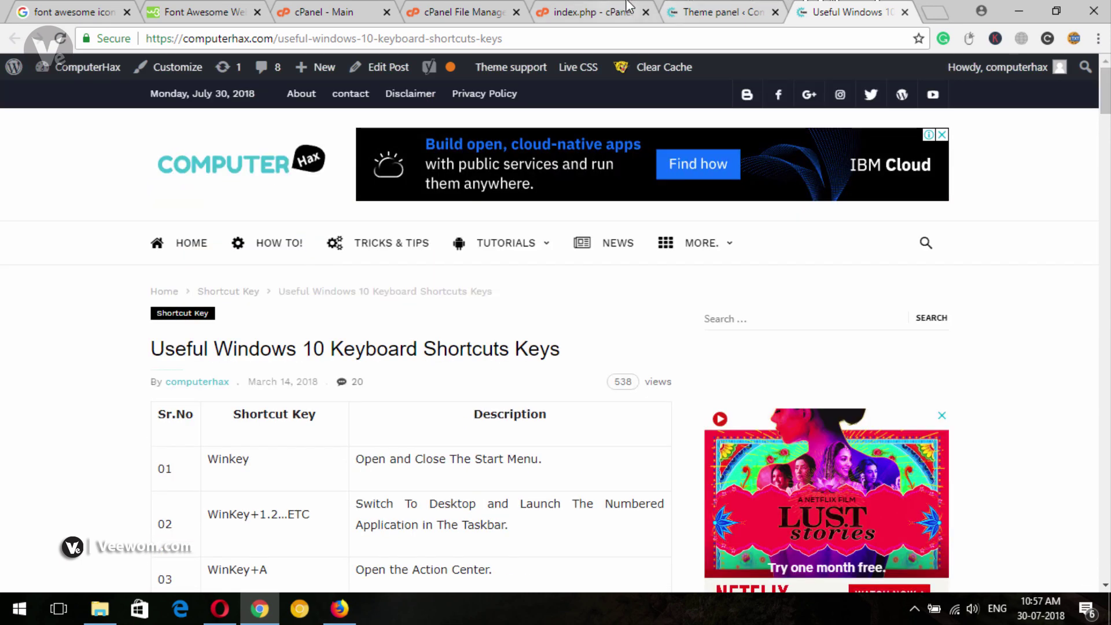
Turn off the categories tags, category tags display order, author name and date for single posts in the theme panel.
{"action": "left_click", "coordinate": [724, 12]}
{"action": "scroll", "coordinate": [254, 348], "scroll_direction": "up", "scroll_amount": 5}
{"action": "scroll", "coordinate": [548, 166], "scroll_direction": "up", "scroll_amount": 2}
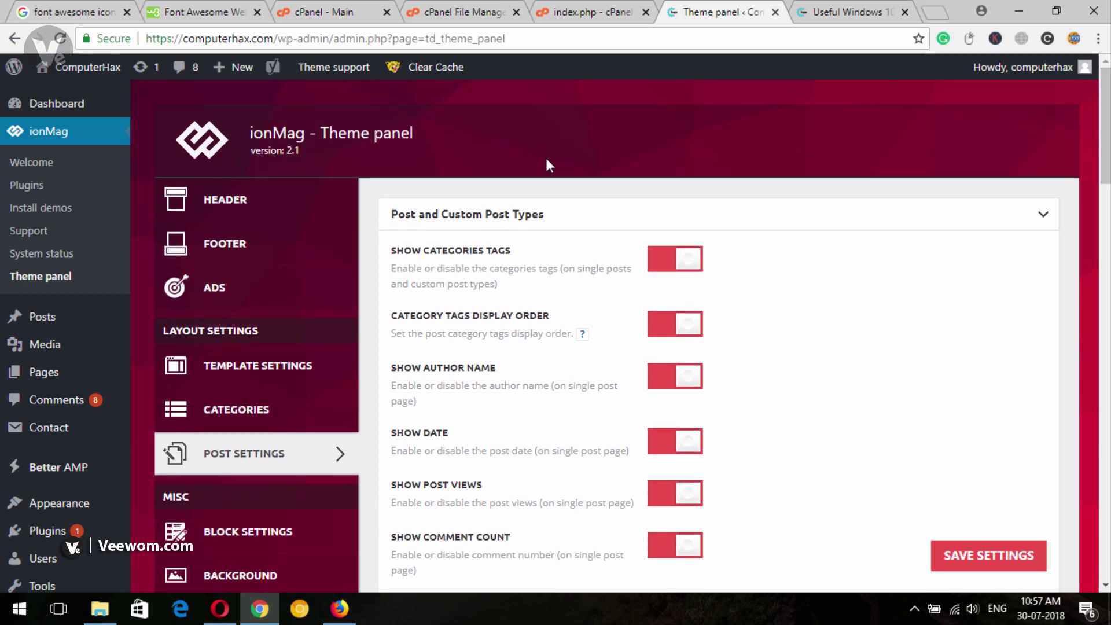
{"action": "left_click", "coordinate": [655, 258]}
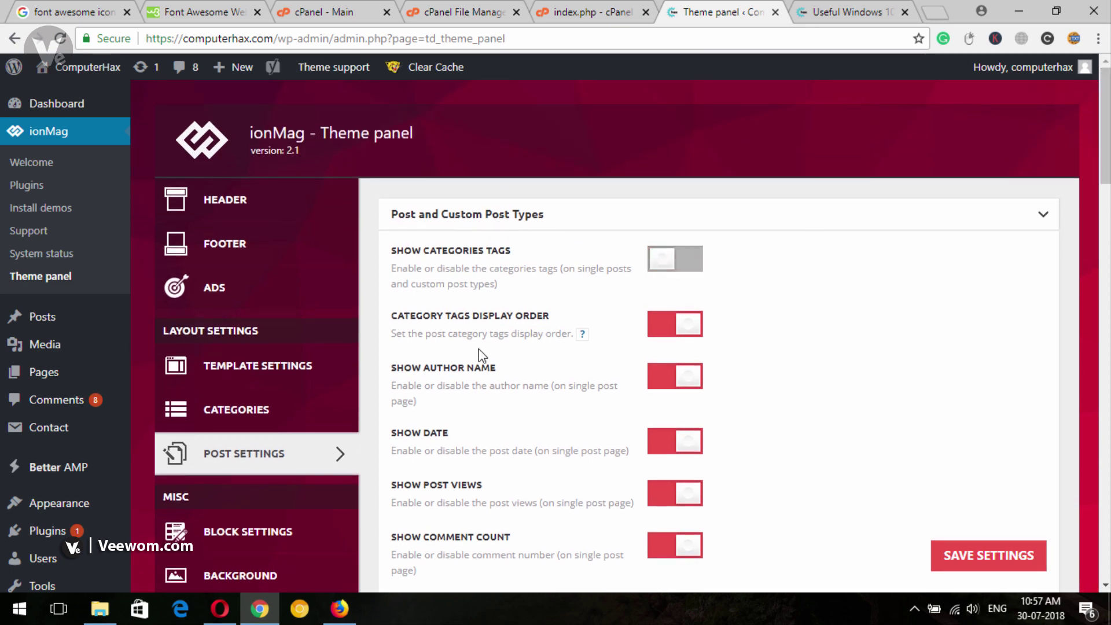
{"action": "scroll", "coordinate": [486, 344], "scroll_direction": "down", "scroll_amount": 2}
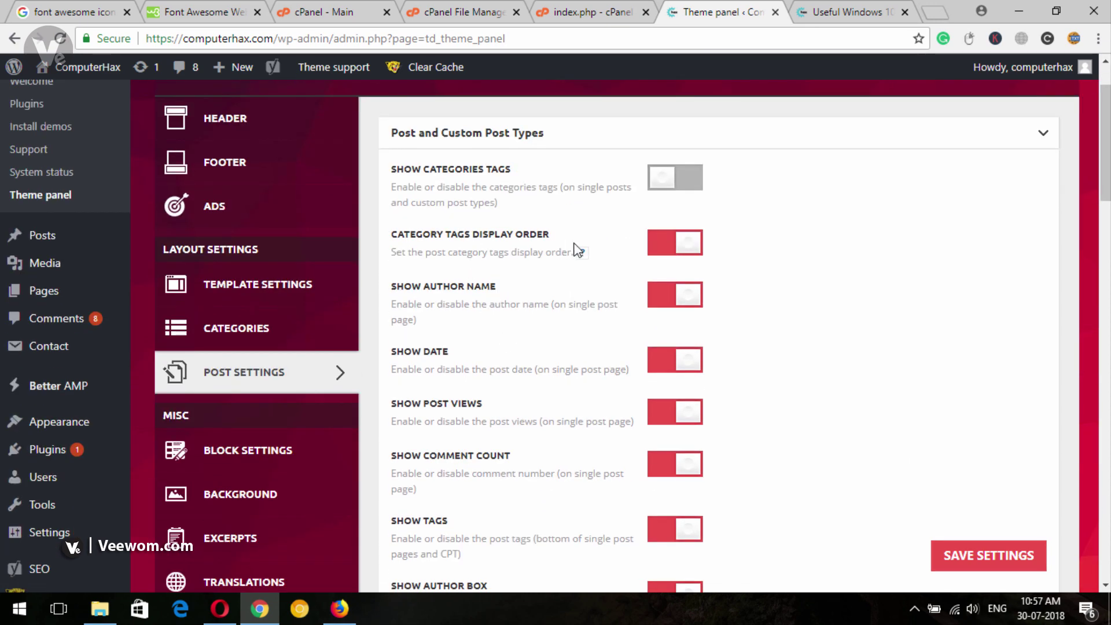
{"action": "left_click", "coordinate": [658, 243]}
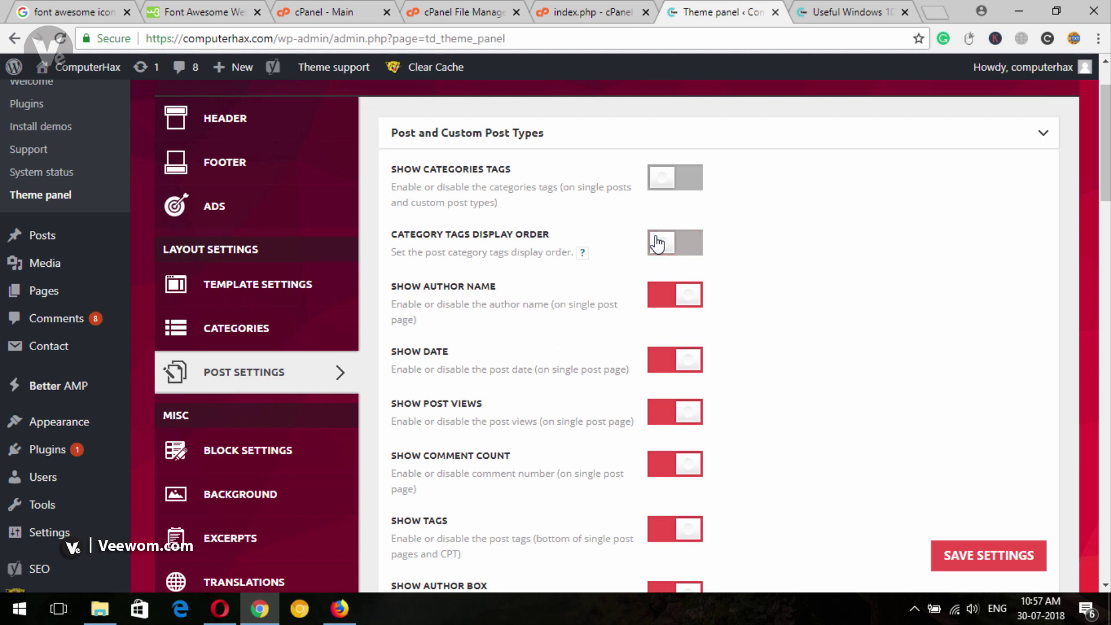
{"action": "left_click", "coordinate": [661, 300]}
{"action": "scroll", "coordinate": [637, 303], "scroll_direction": "down", "scroll_amount": 2}
{"action": "left_click", "coordinate": [663, 294]}
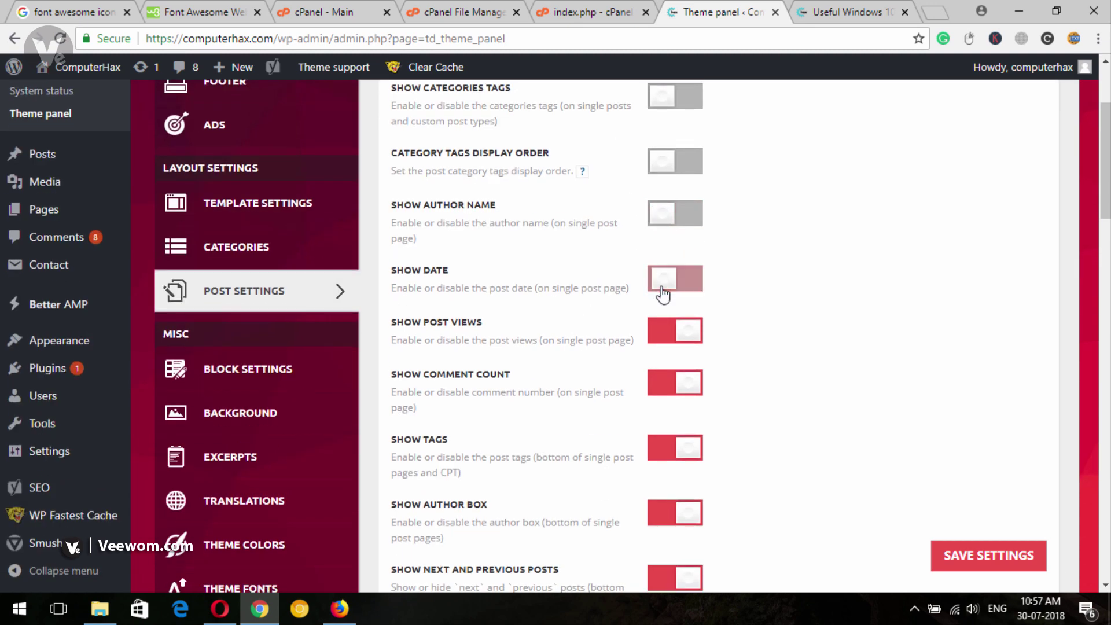
Compare the remaining post display options with the tags, previous article link and author box at the end of the live post.
{"action": "scroll", "coordinate": [978, 213], "scroll_direction": "down", "scroll_amount": 2}
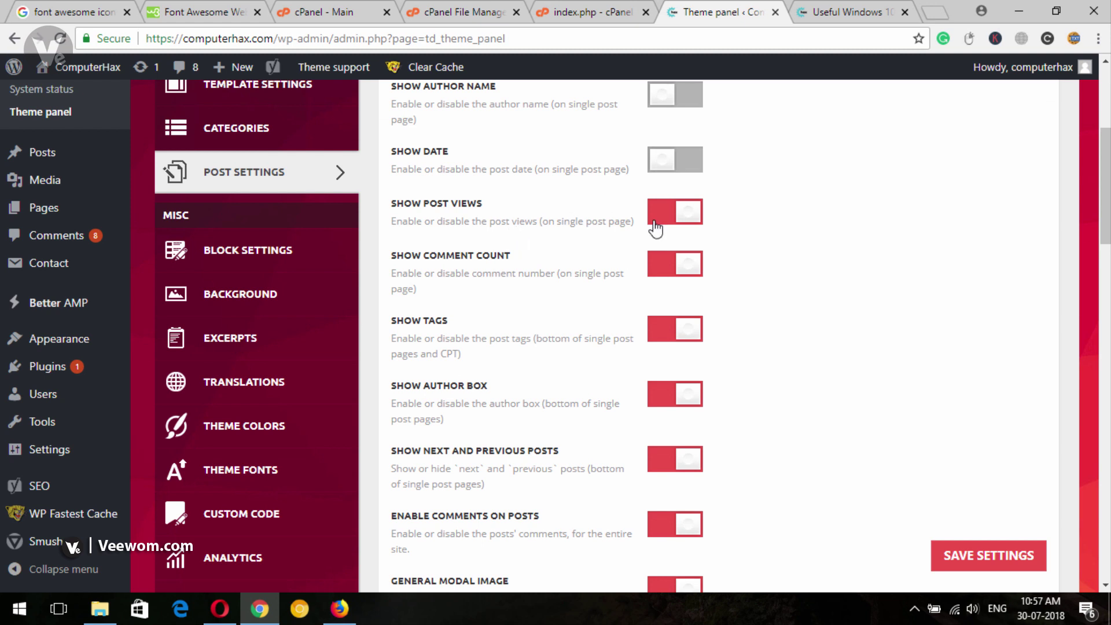
{"action": "scroll", "coordinate": [636, 234], "scroll_direction": "down", "scroll_amount": 1}
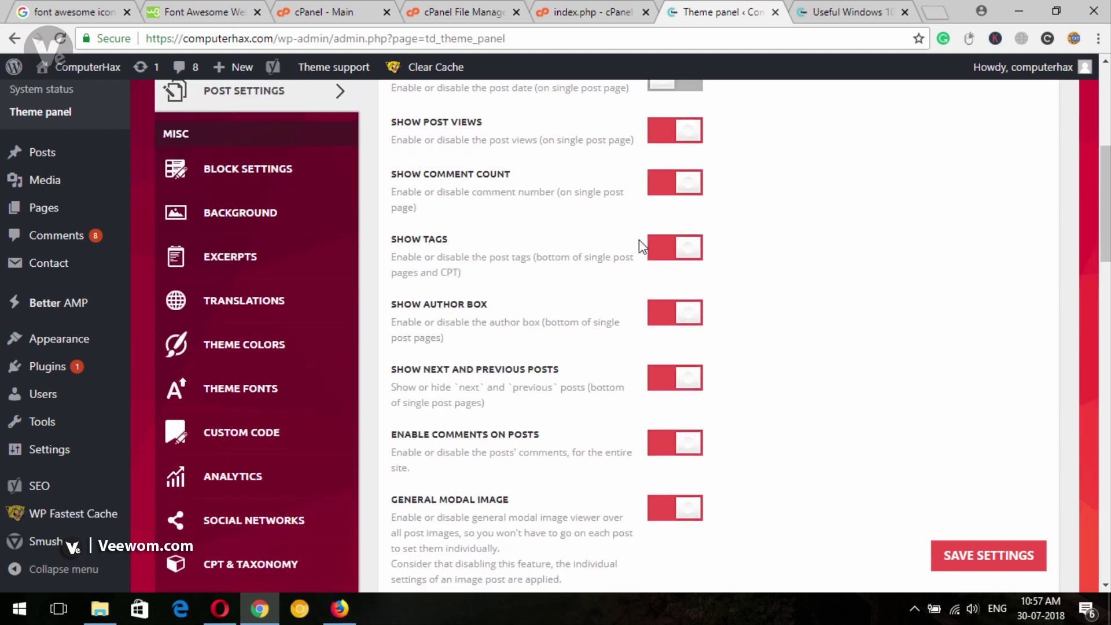
{"action": "scroll", "coordinate": [735, 220], "scroll_direction": "down", "scroll_amount": 1}
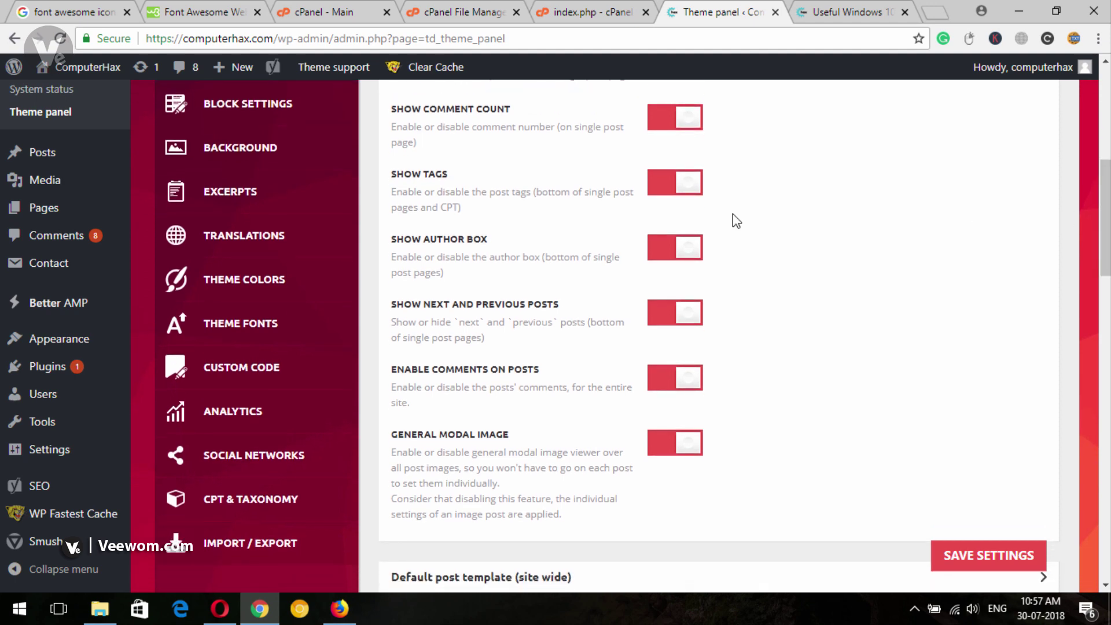
{"action": "left_click", "coordinate": [867, 10]}
{"action": "scroll", "coordinate": [405, 347], "scroll_direction": "down", "scroll_amount": 7}
{"action": "scroll", "coordinate": [405, 348], "scroll_direction": "down", "scroll_amount": 20}
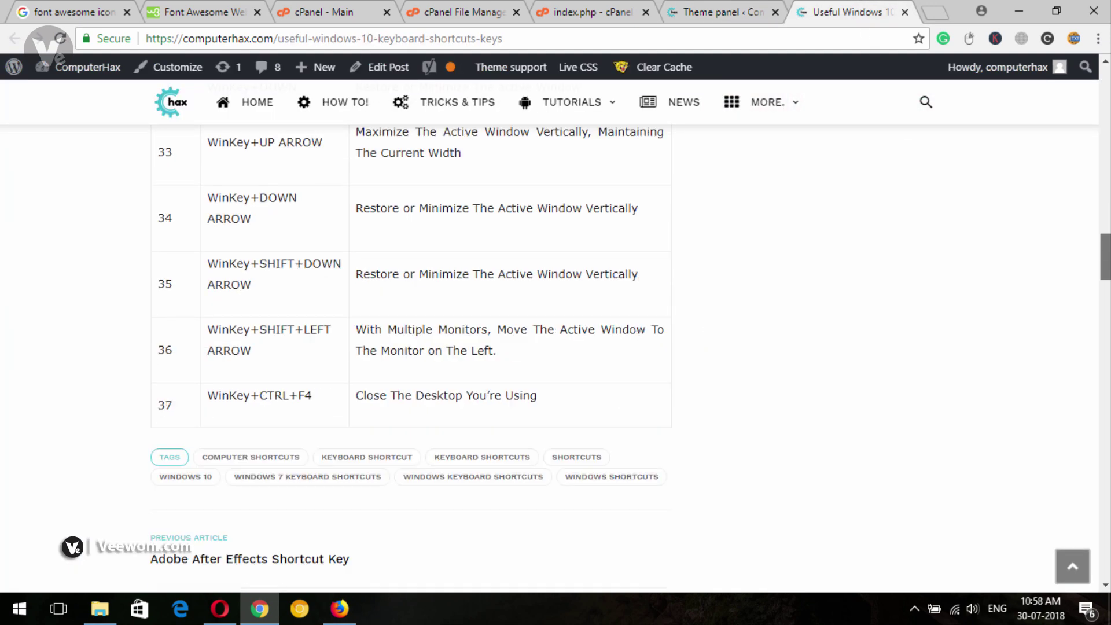
{"action": "scroll", "coordinate": [405, 347], "scroll_direction": "up", "scroll_amount": 15}
{"action": "scroll", "coordinate": [538, 307], "scroll_direction": "up", "scroll_amount": 2}
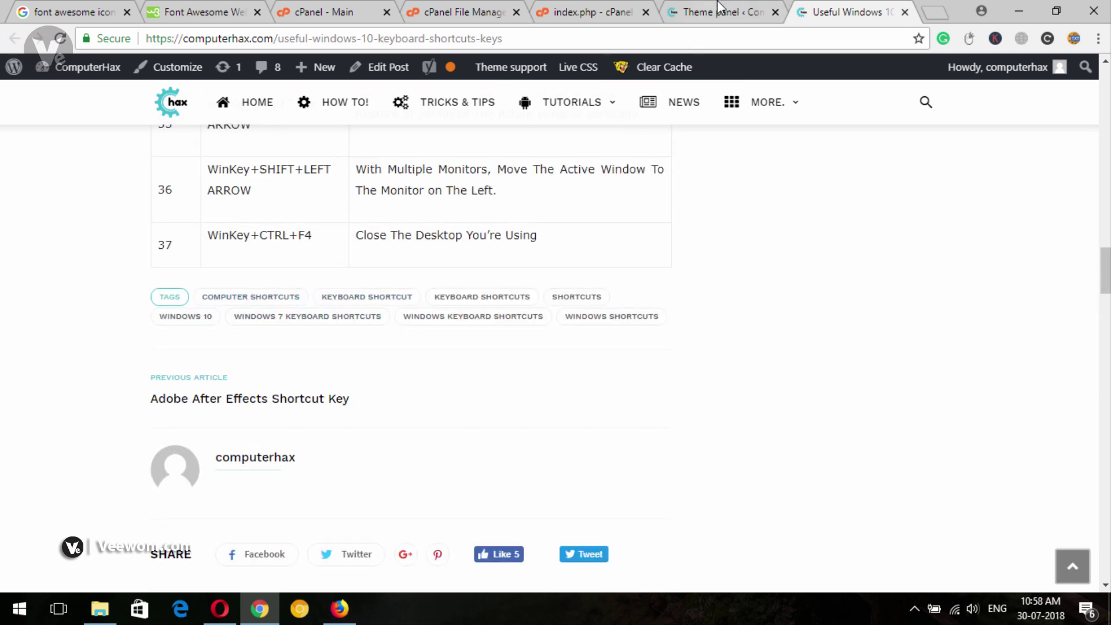
{"action": "key", "text": "ctrl+shift+Tab"}
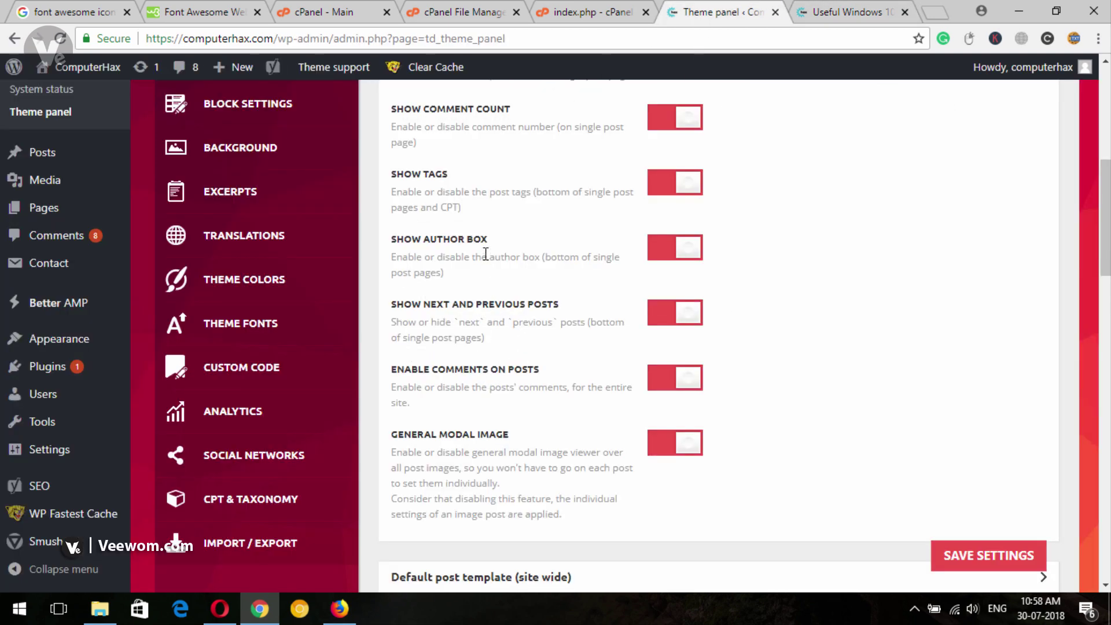
{"action": "key", "text": "ctrl+Tab"}
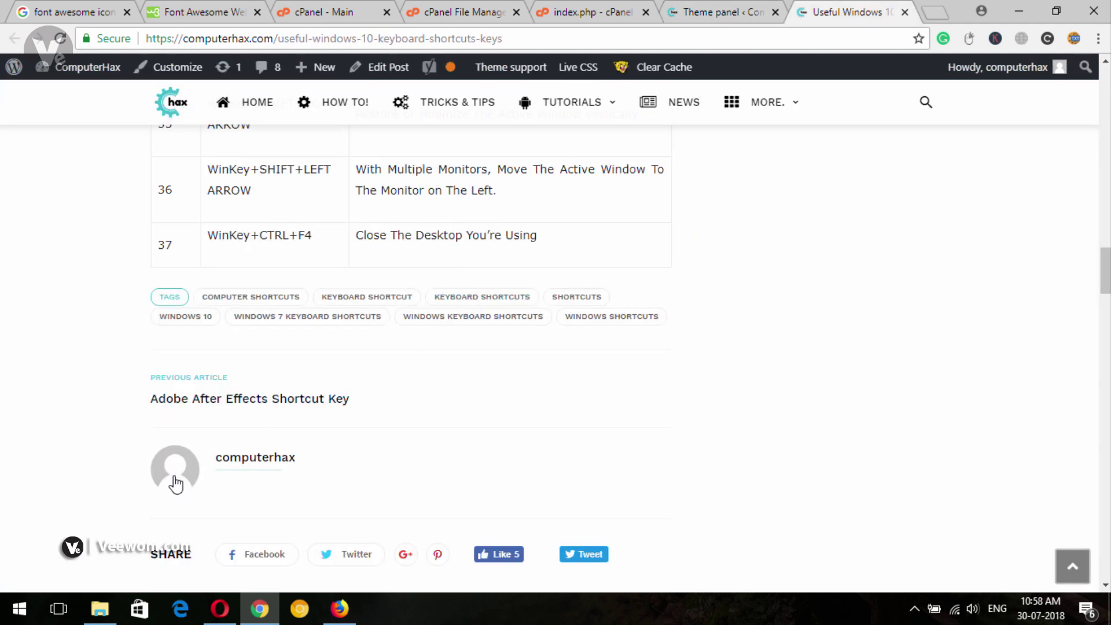
{"action": "key", "text": "ctrl+shift+Tab"}
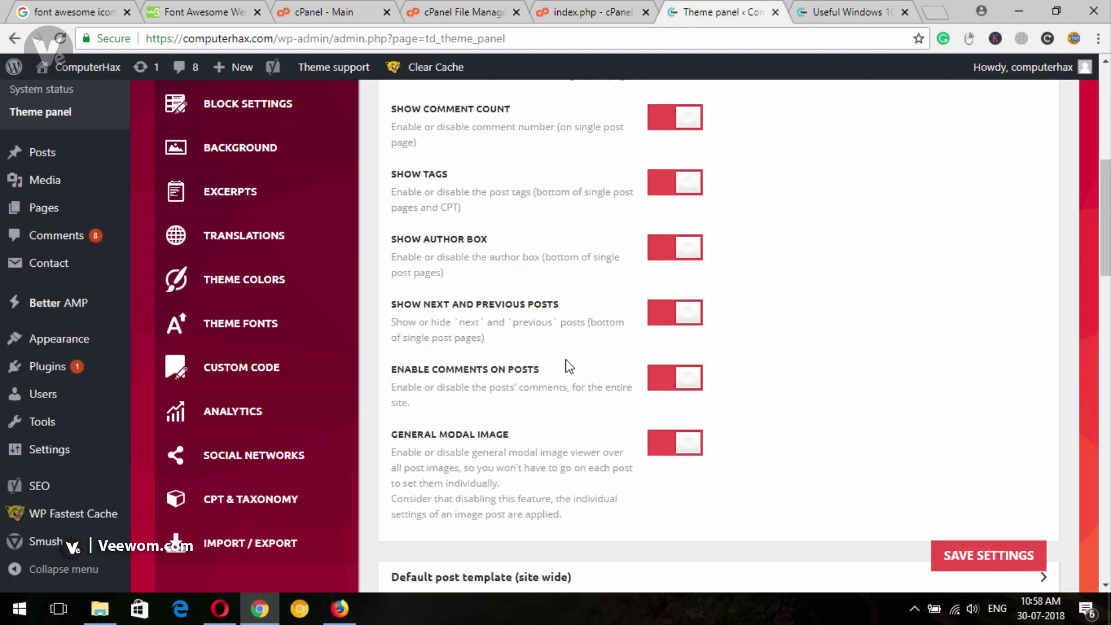
Check the comments section and the tags, previous article link and author box at the end of the live Windows 10 shortcuts post.
{"action": "left_click", "coordinate": [851, 11]}
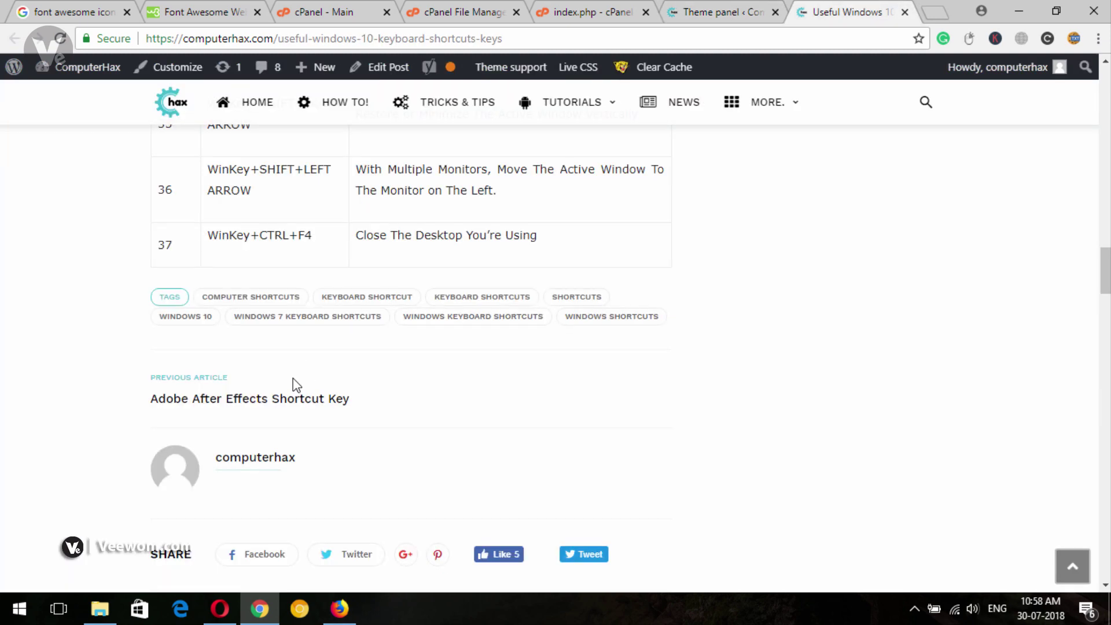
{"action": "scroll", "coordinate": [484, 471], "scroll_direction": "down", "scroll_amount": 3}
{"action": "scroll", "coordinate": [476, 465], "scroll_direction": "down", "scroll_amount": 3}
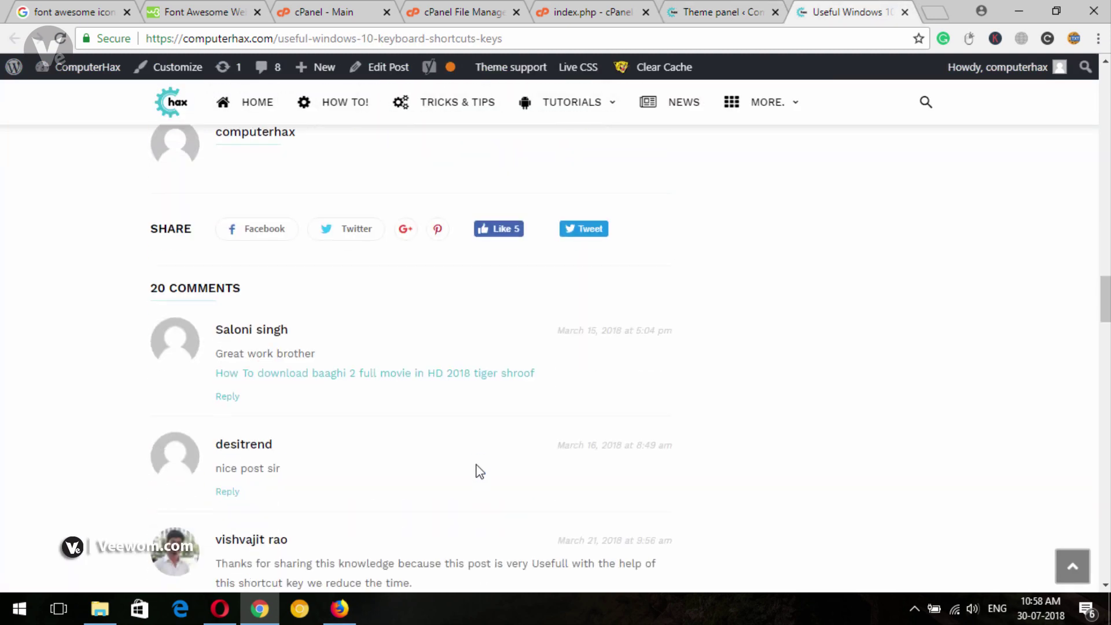
{"action": "scroll", "coordinate": [476, 466], "scroll_direction": "up", "scroll_amount": 4}
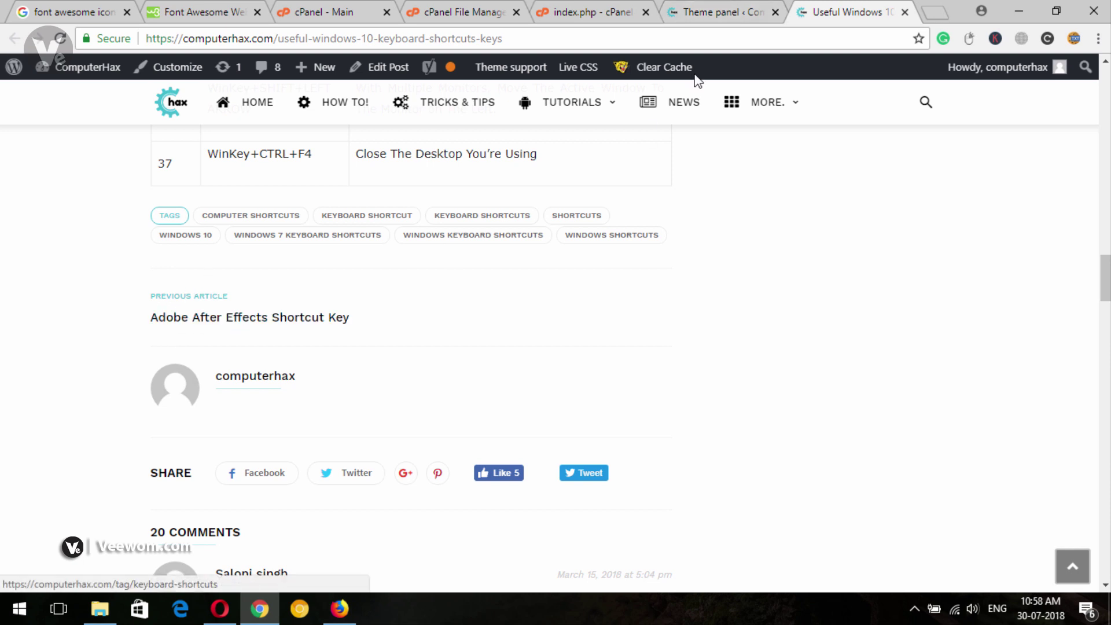
Turn off the general modal image for posts in the theme panel and save the settings.
{"action": "left_click", "coordinate": [721, 12]}
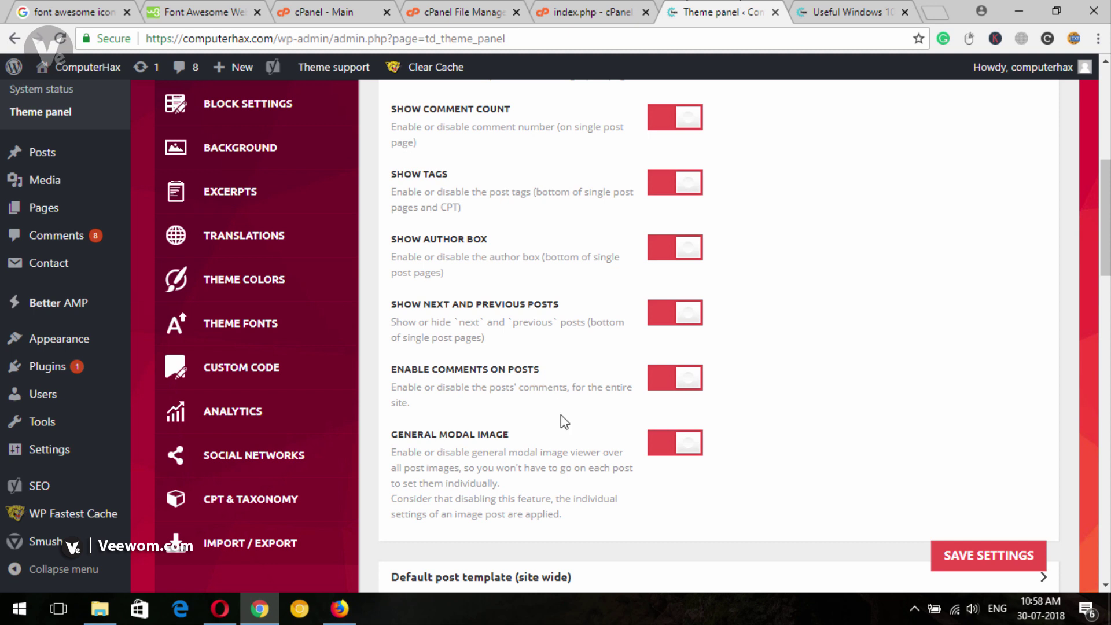
{"action": "left_click", "coordinate": [667, 453]}
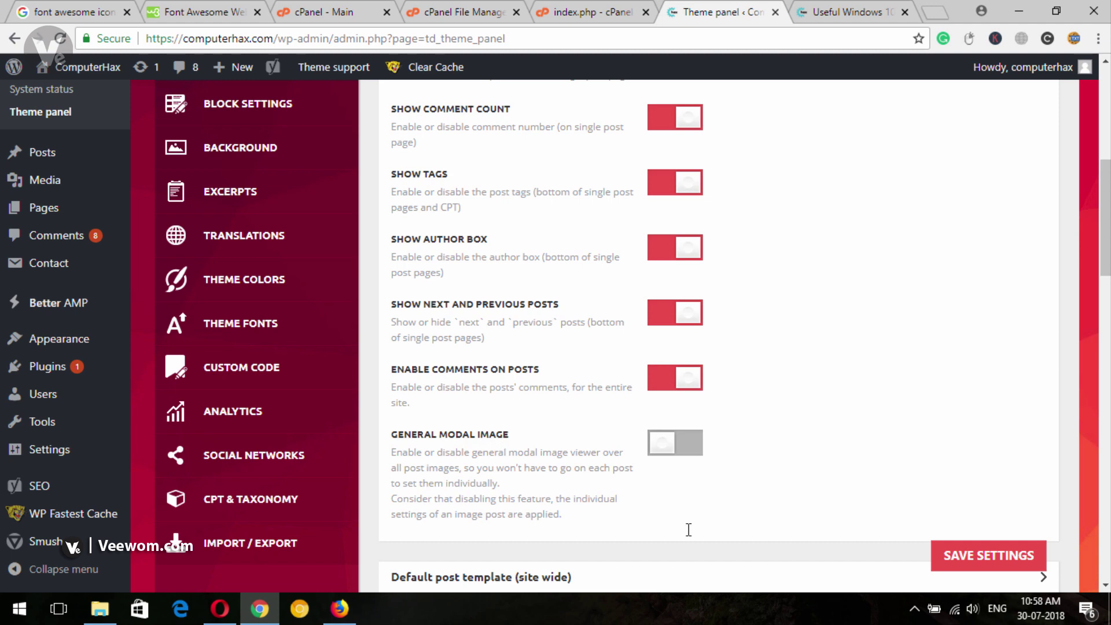
{"action": "left_click", "coordinate": [984, 555]}
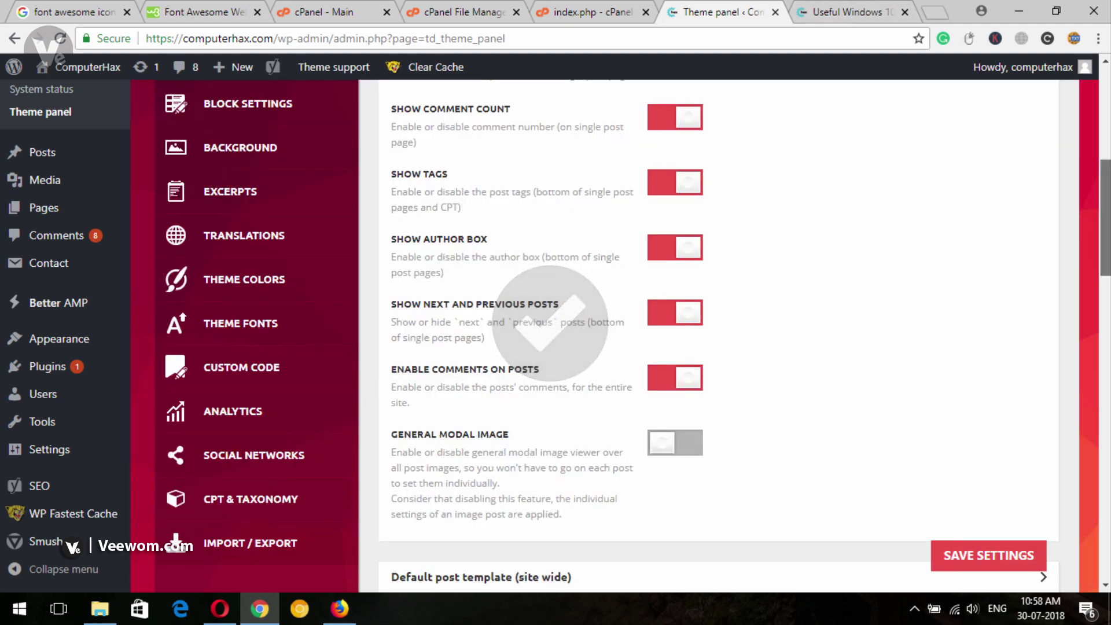
Turn on the featured image and featured image placeholder for posts and save the settings.
{"action": "scroll", "coordinate": [415, 424], "scroll_direction": "down", "scroll_amount": 6}
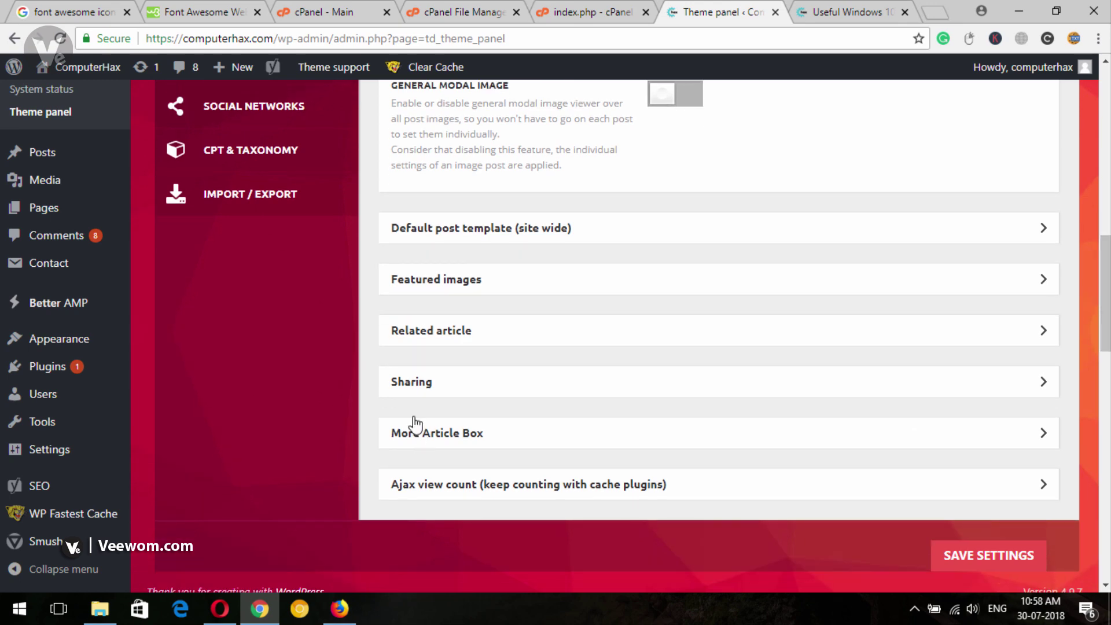
{"action": "left_click", "coordinate": [495, 284]}
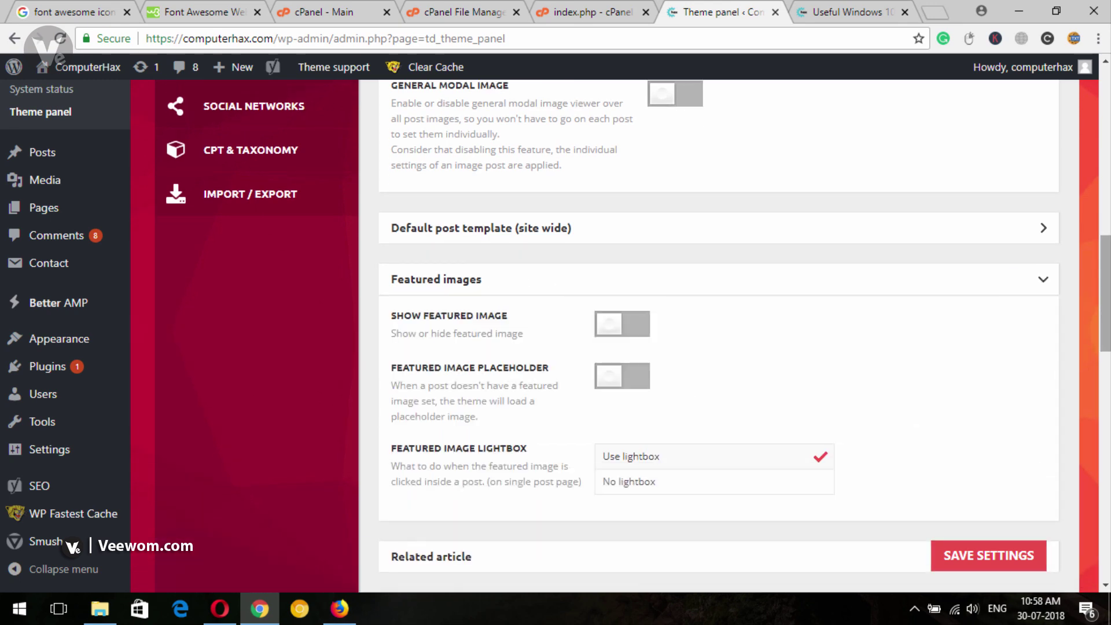
{"action": "left_click_drag", "start_coordinate": [1105, 289], "coordinate": [1105, 327]}
{"action": "scroll", "coordinate": [975, 324], "scroll_direction": "down", "scroll_amount": 1}
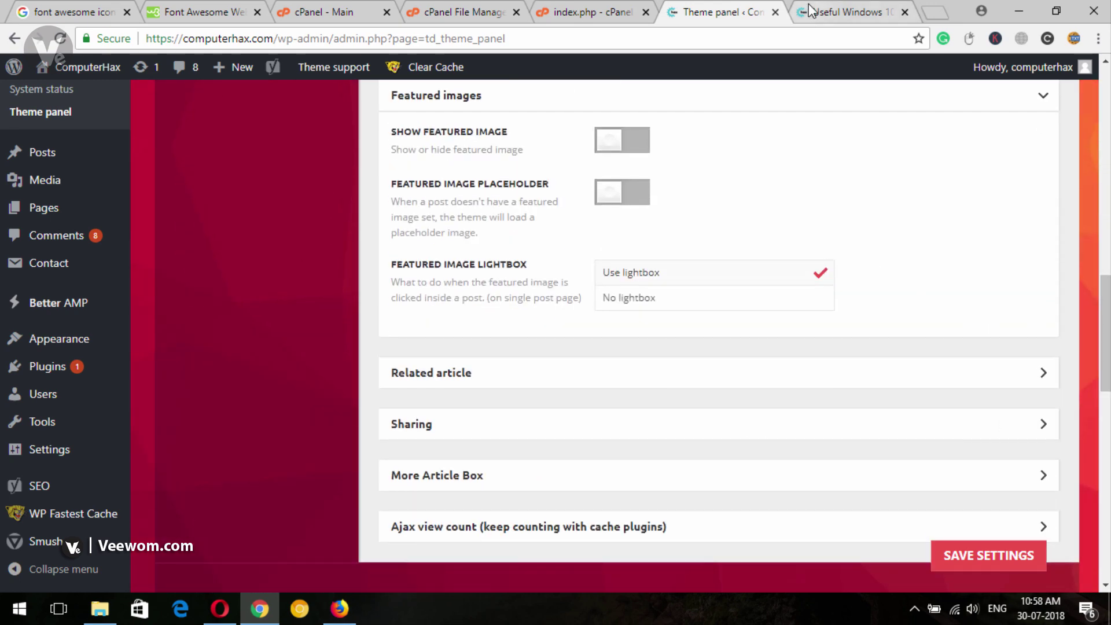
{"action": "left_click", "coordinate": [643, 142]}
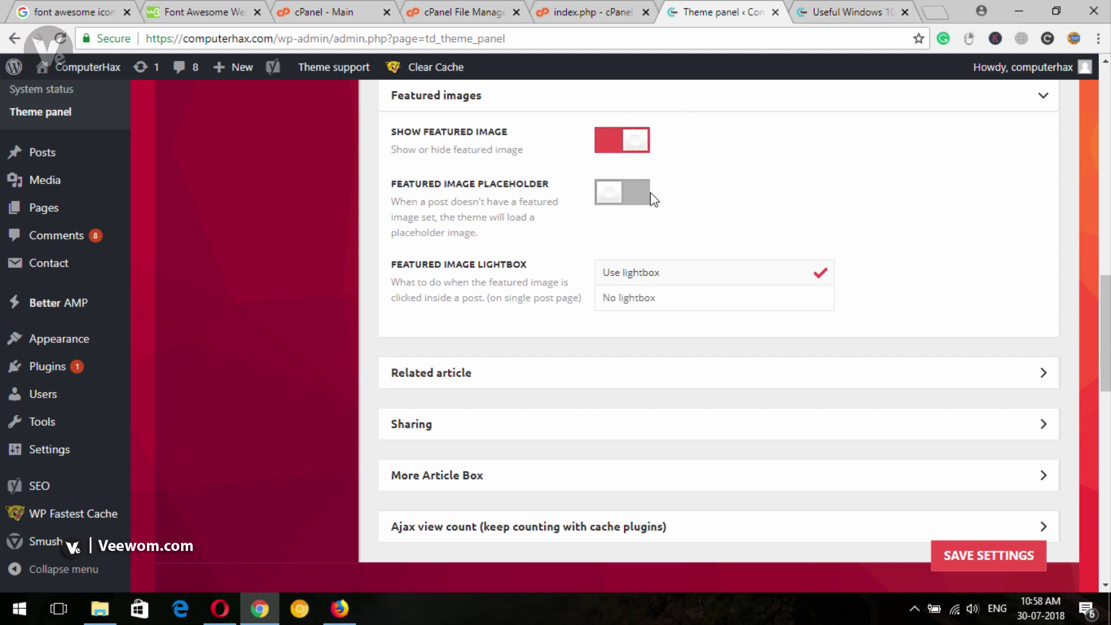
{"action": "left_click", "coordinate": [643, 196]}
{"action": "left_click", "coordinate": [974, 556]}
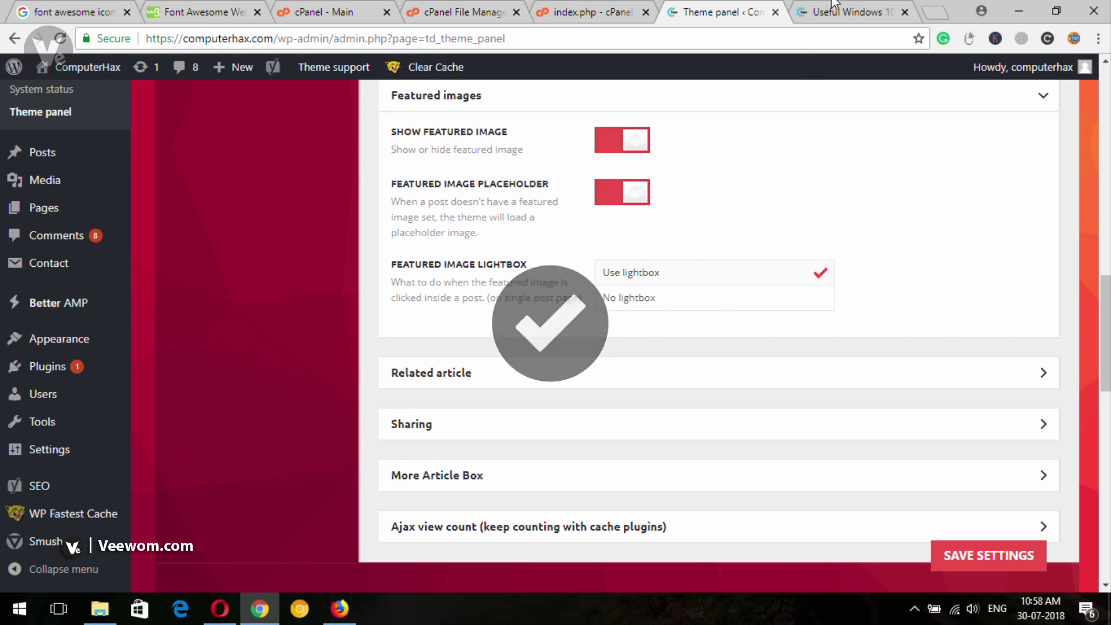
Reload the live Windows 10 shortcuts post and check its featured image above the shortcut table.
{"action": "left_click", "coordinate": [833, 12]}
{"action": "scroll", "coordinate": [514, 318], "scroll_direction": "up", "scroll_amount": 20}
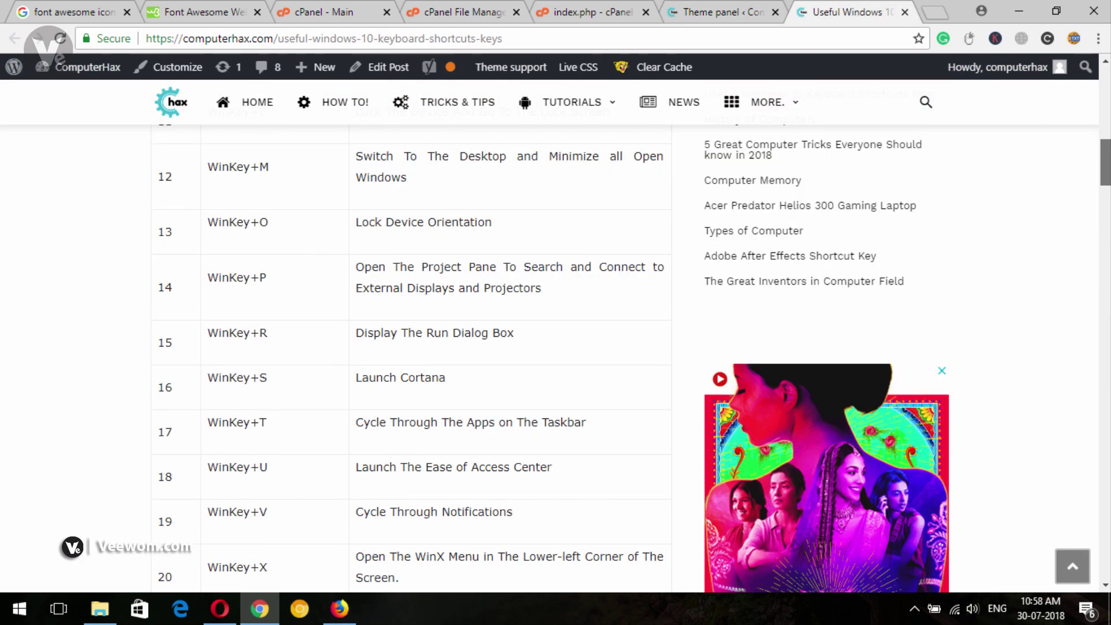
{"action": "left_click", "coordinate": [60, 38]}
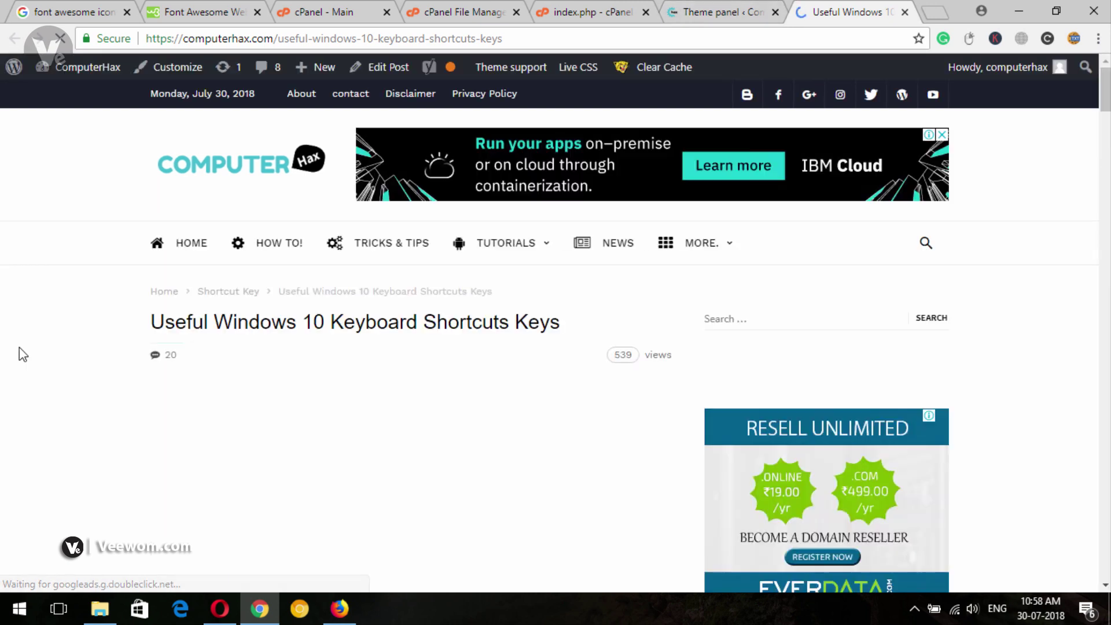
{"action": "scroll", "coordinate": [266, 428], "scroll_direction": "down", "scroll_amount": 3}
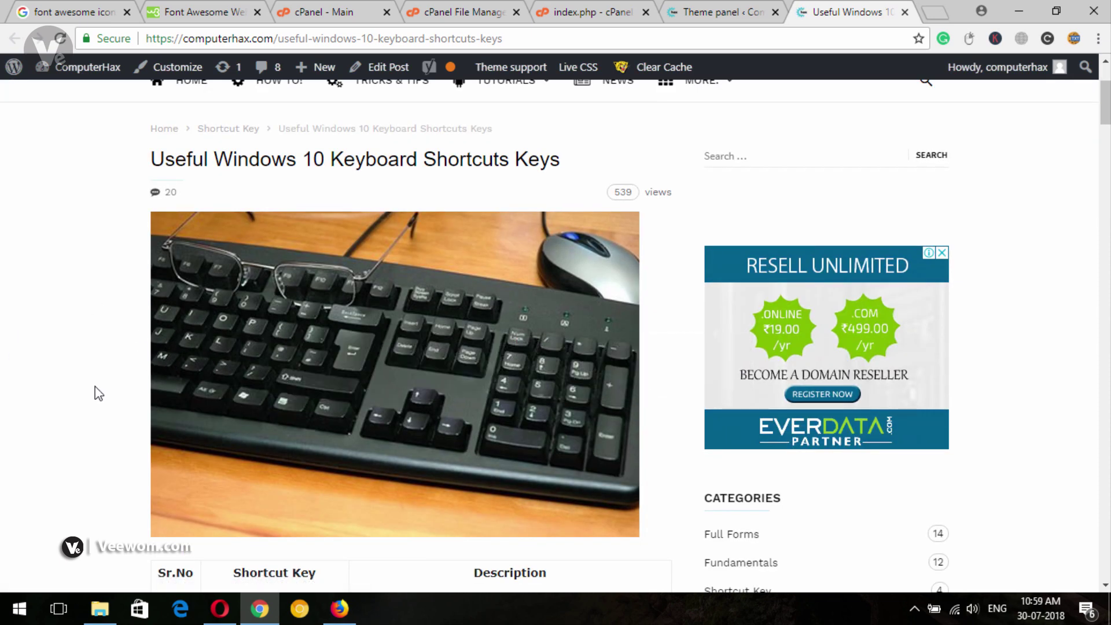
{"action": "scroll", "coordinate": [362, 335], "scroll_direction": "down", "scroll_amount": 3}
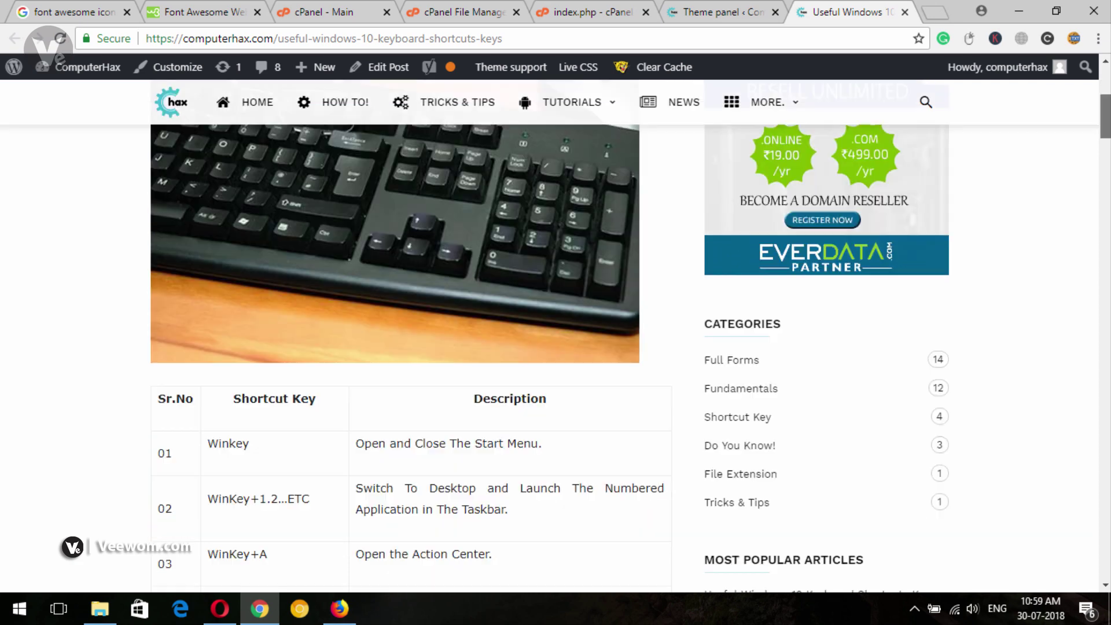
Turn the featured image and its placeholder back off, save the settings and reload the live Windows 10 shortcuts post.
{"action": "left_click", "coordinate": [720, 11]}
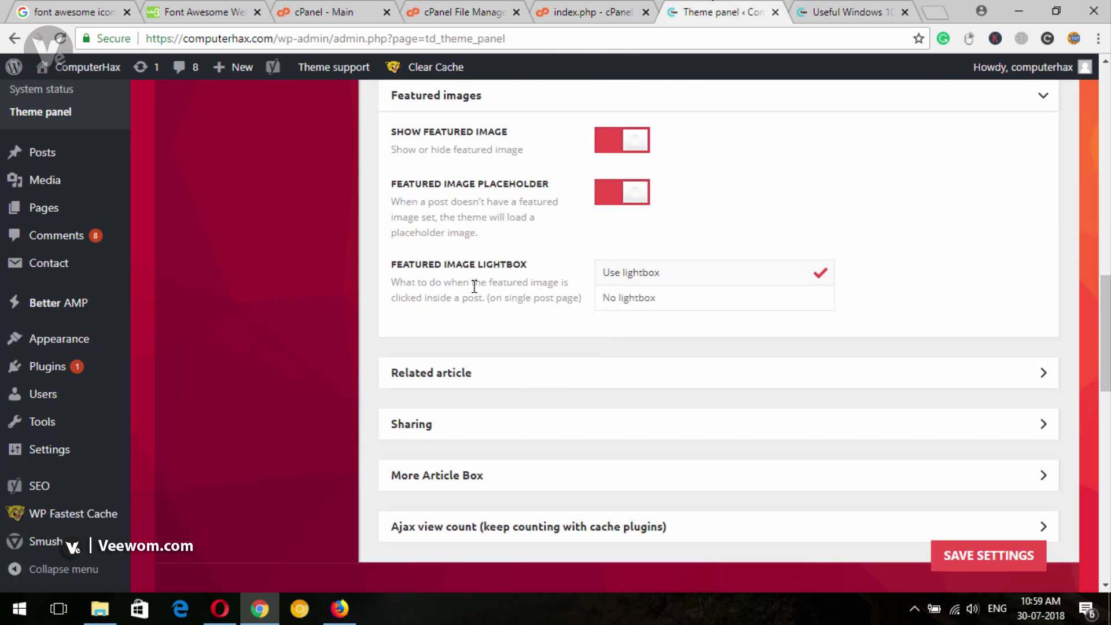
{"action": "left_click", "coordinate": [605, 147]}
{"action": "double_click", "coordinate": [602, 191]}
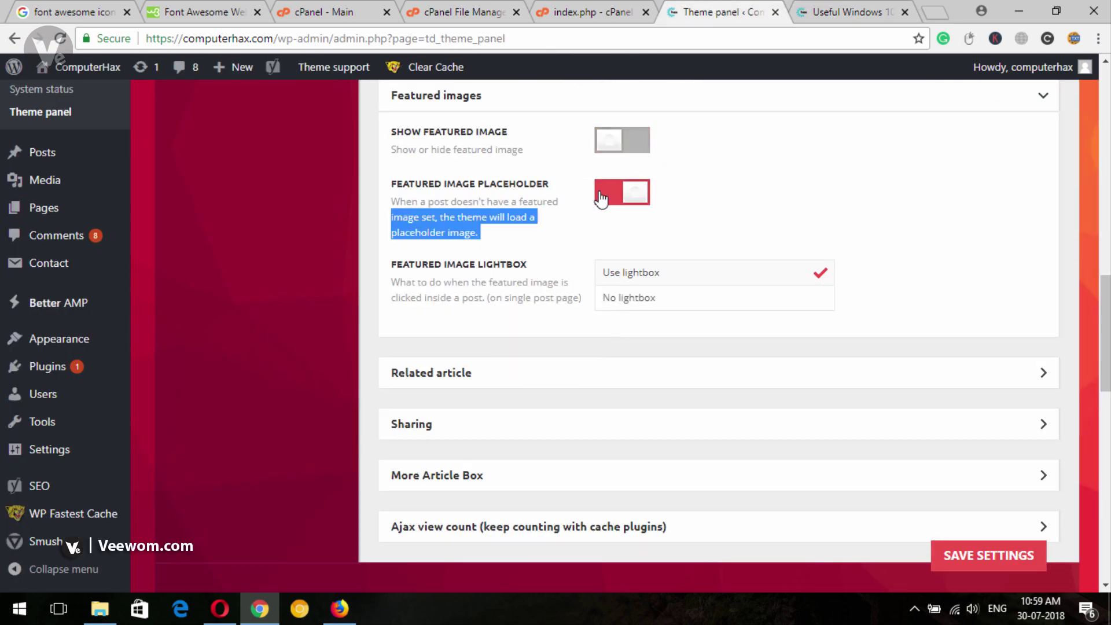
{"action": "left_click", "coordinate": [990, 566]}
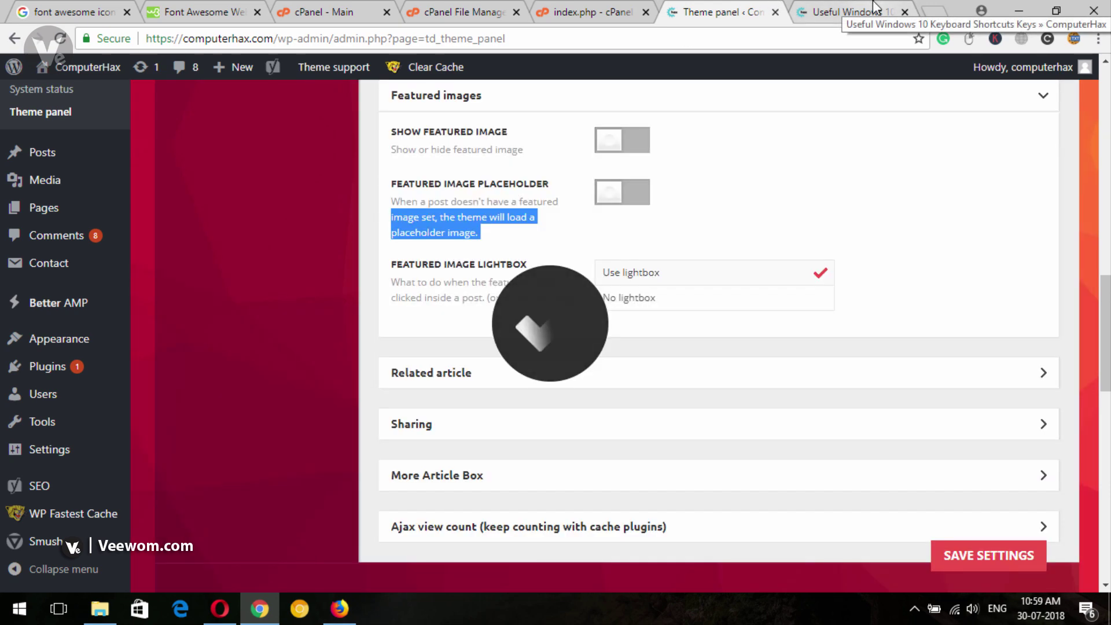
{"action": "left_click", "coordinate": [875, 10]}
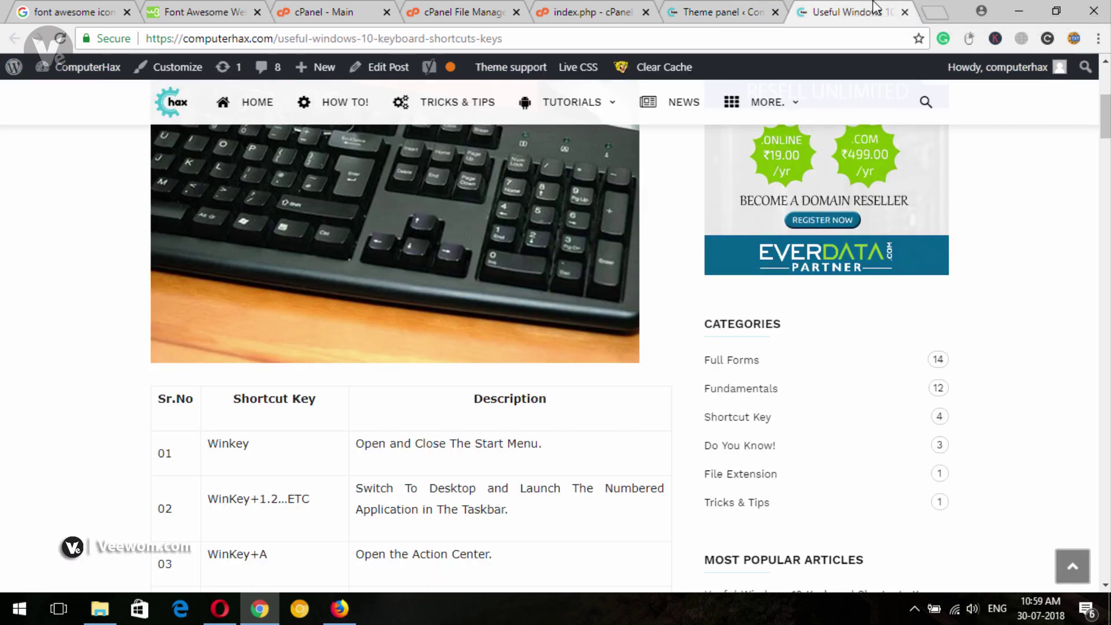
{"action": "left_click", "coordinate": [61, 38]}
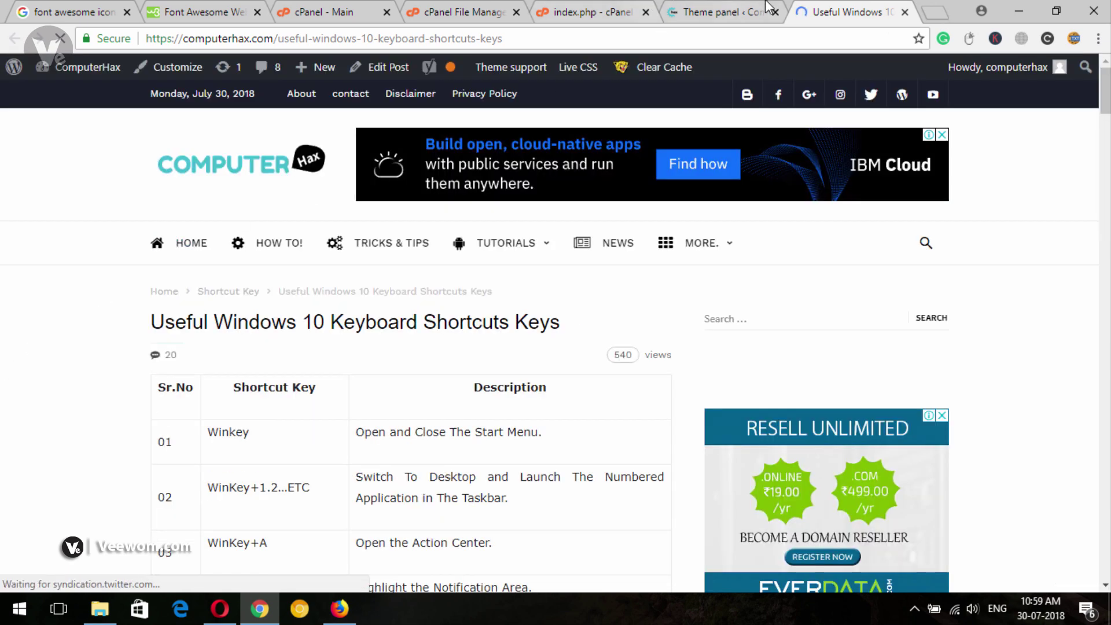
Review the top and bottom article sharing options alongside the live post and save the post settings.
{"action": "key", "text": "ctrl+shift+Tab"}
{"action": "left_click_drag", "start_coordinate": [1105, 317], "coordinate": [1105, 343]}
{"action": "left_click", "coordinate": [467, 322]}
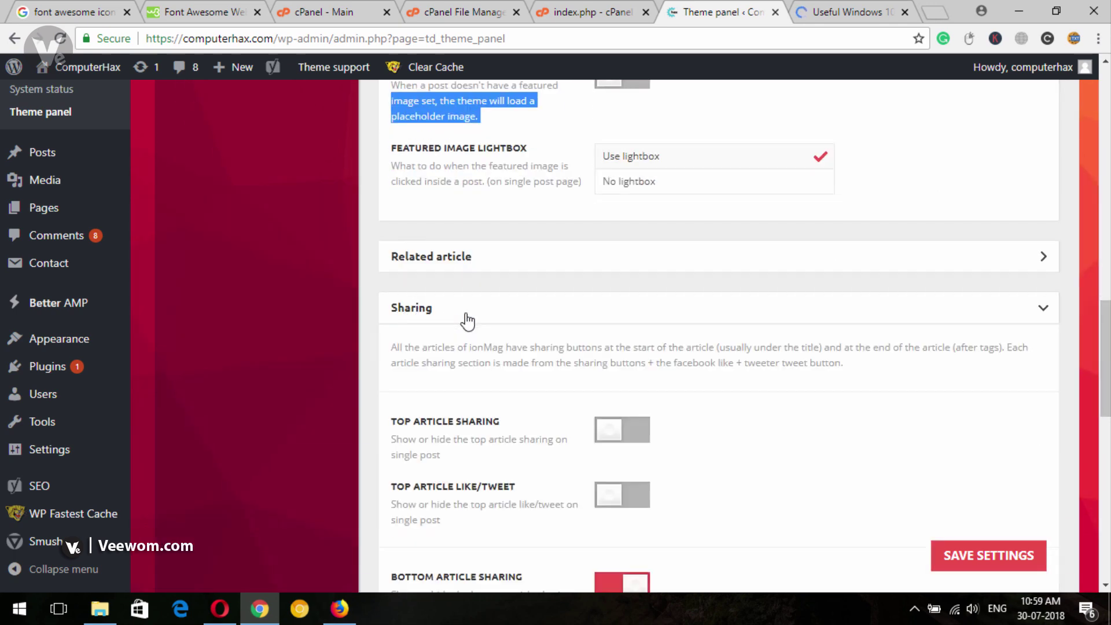
{"action": "scroll", "coordinate": [882, 269], "scroll_direction": "down", "scroll_amount": 3}
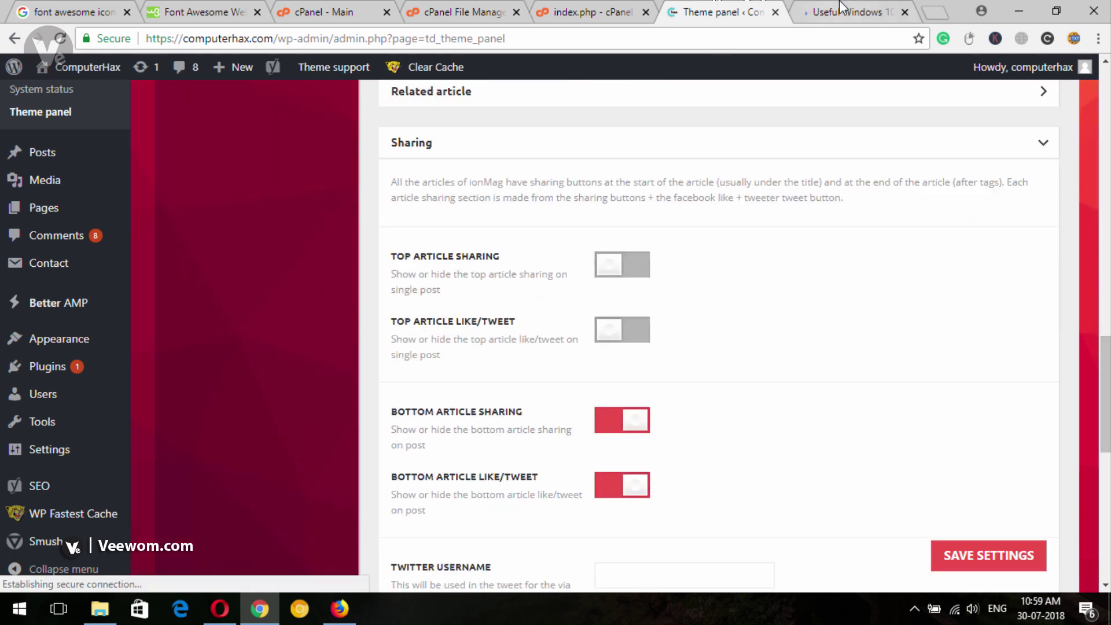
{"action": "key", "text": "ctrl+Tab"}
{"action": "scroll", "coordinate": [364, 339], "scroll_direction": "down", "scroll_amount": 10}
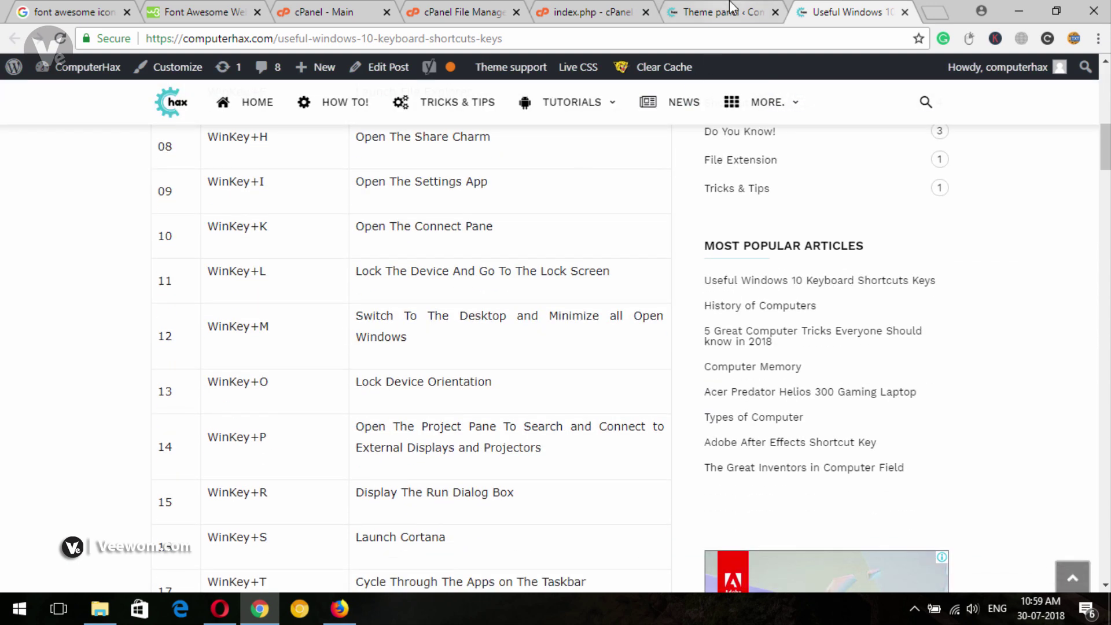
{"action": "key", "text": "ctrl+shift+Tab"}
{"action": "scroll", "coordinate": [1102, 393], "scroll_direction": "down", "scroll_amount": 1}
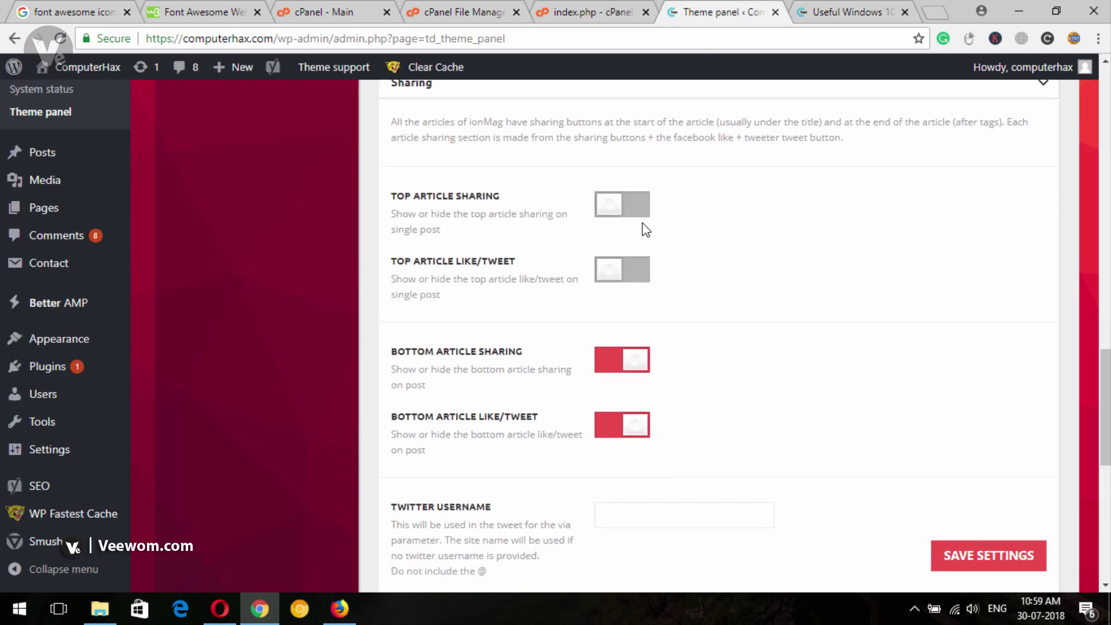
{"action": "left_click", "coordinate": [828, 11]}
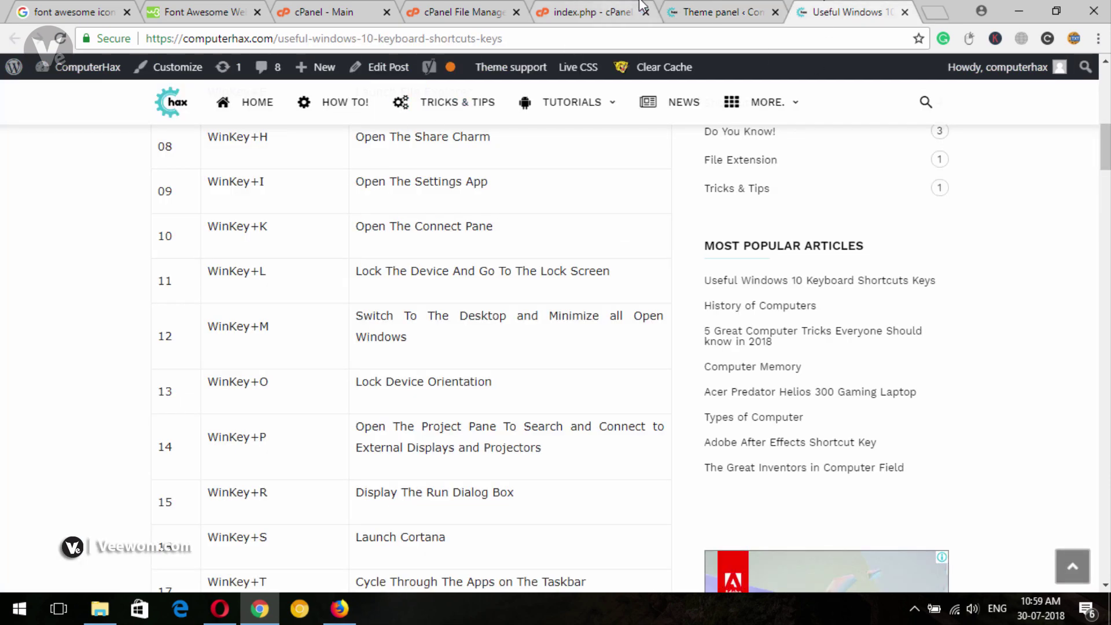
{"action": "left_click", "coordinate": [675, 7]}
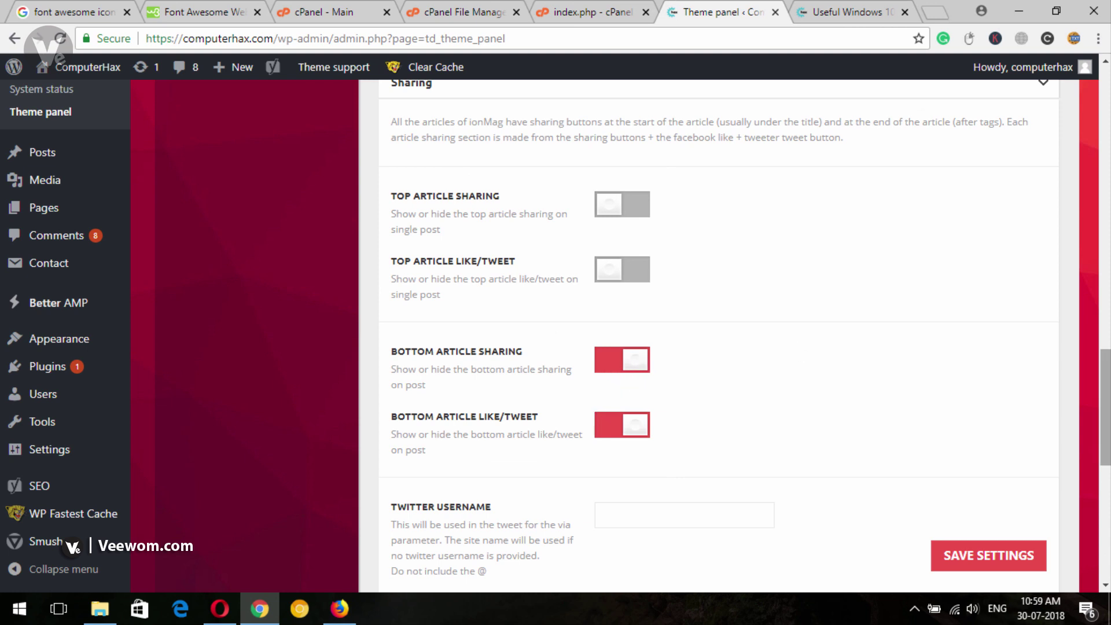
{"action": "scroll", "coordinate": [880, 460], "scroll_direction": "down", "scroll_amount": 3}
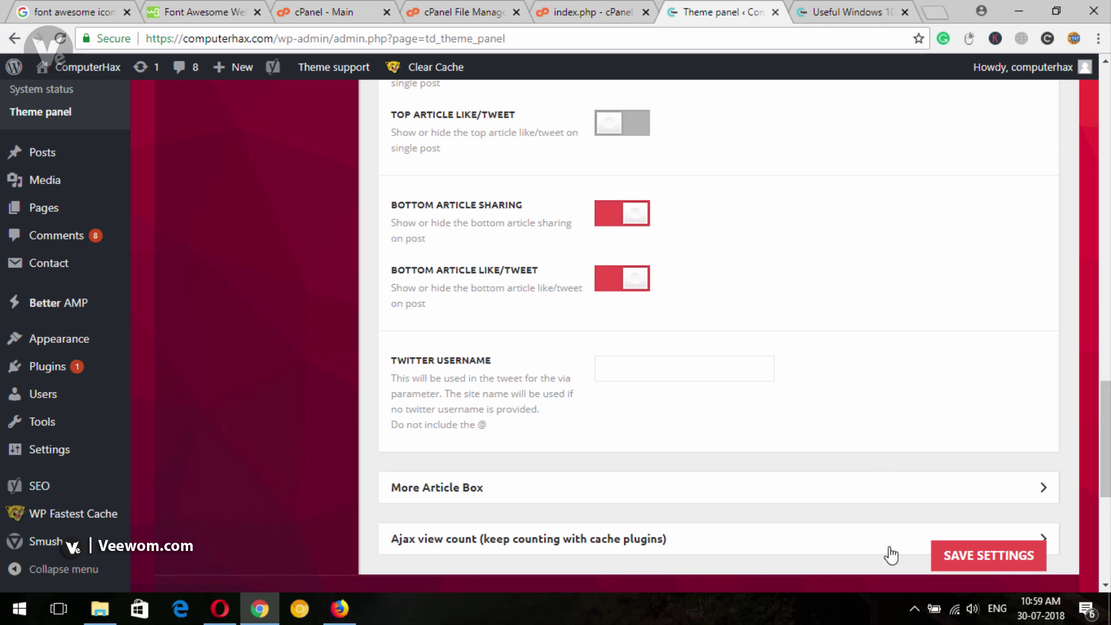
{"action": "left_click", "coordinate": [946, 554]}
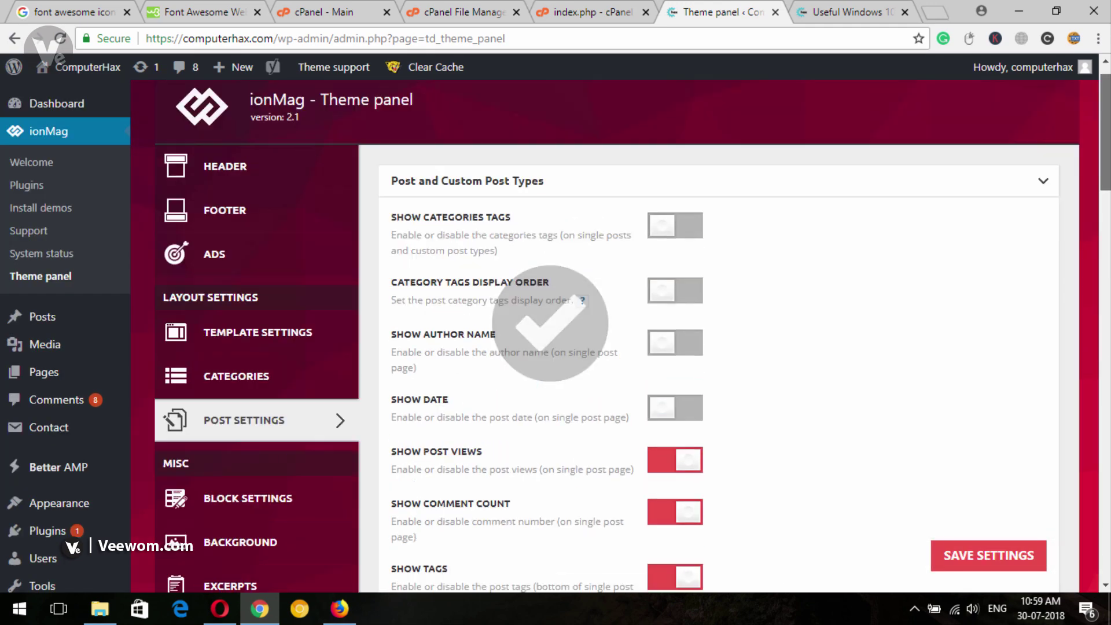
Look over the post display options, and open the Theme Fonts settings at the Custom Fonts section.
{"action": "scroll", "coordinate": [729, 336], "scroll_direction": "down", "scroll_amount": 4}
{"action": "scroll", "coordinate": [729, 335], "scroll_direction": "up", "scroll_amount": 2}
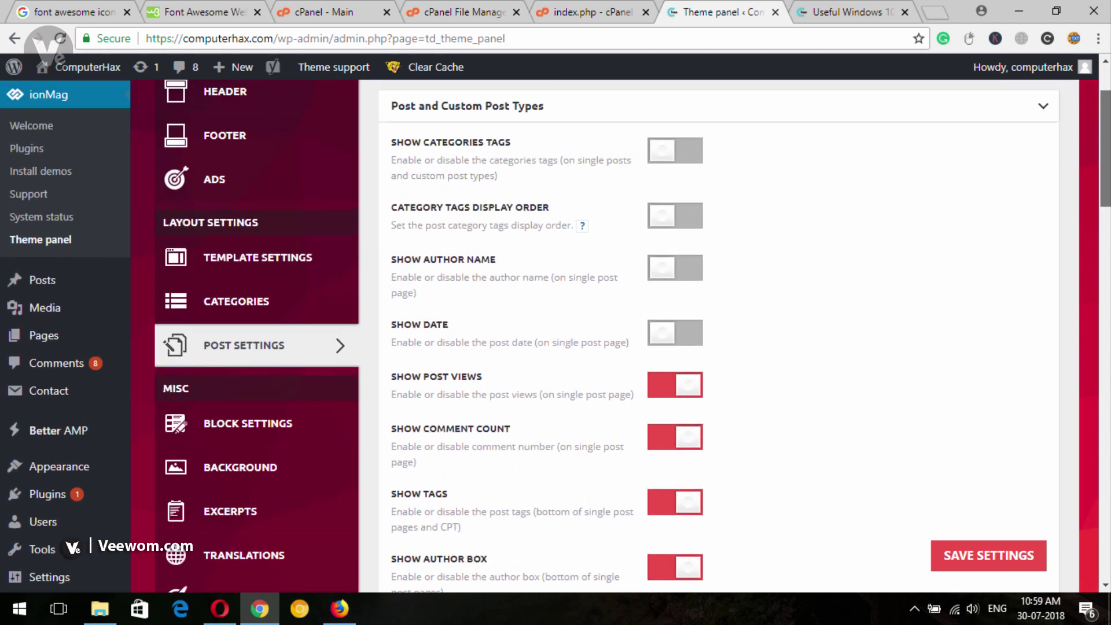
{"action": "scroll", "coordinate": [652, 237], "scroll_direction": "down", "scroll_amount": 2}
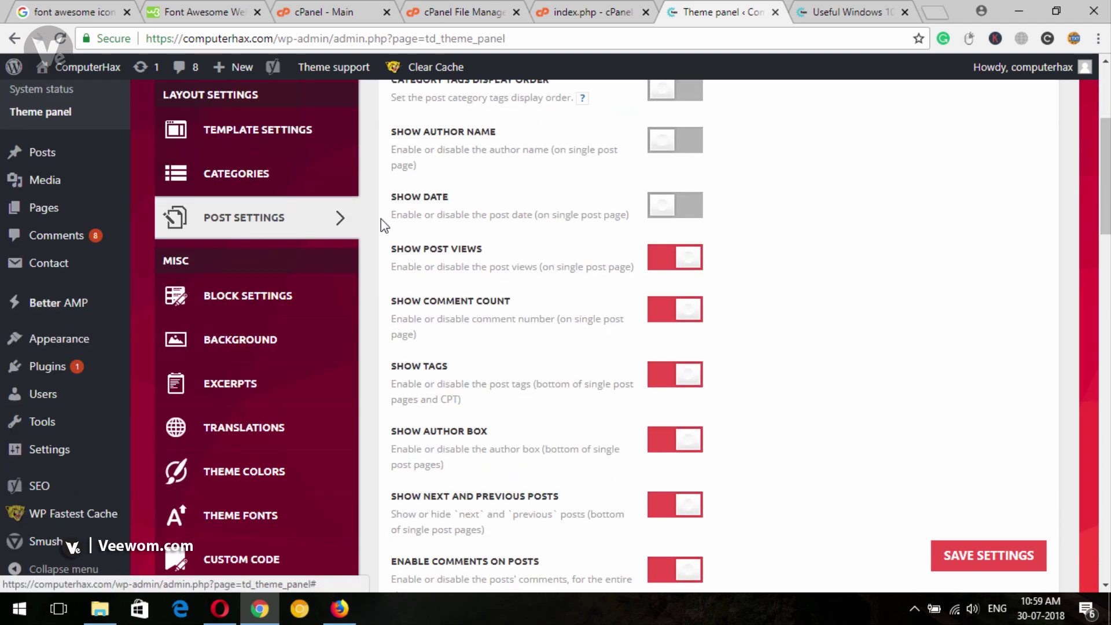
{"action": "left_click_drag", "start_coordinate": [1106, 173], "coordinate": [1105, 209]}
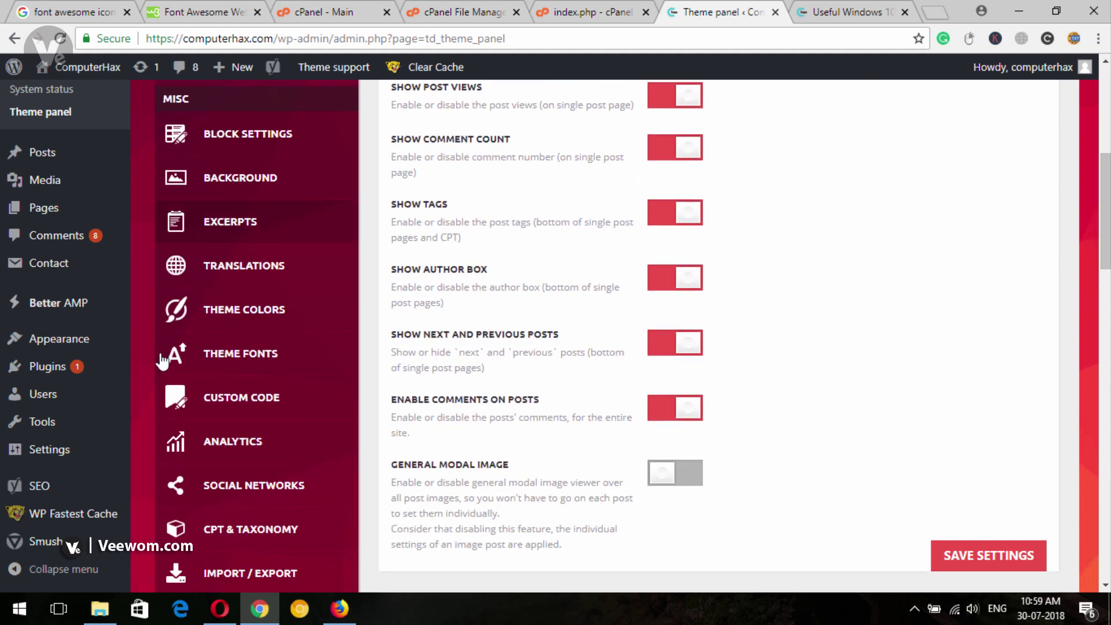
{"action": "left_click", "coordinate": [256, 360]}
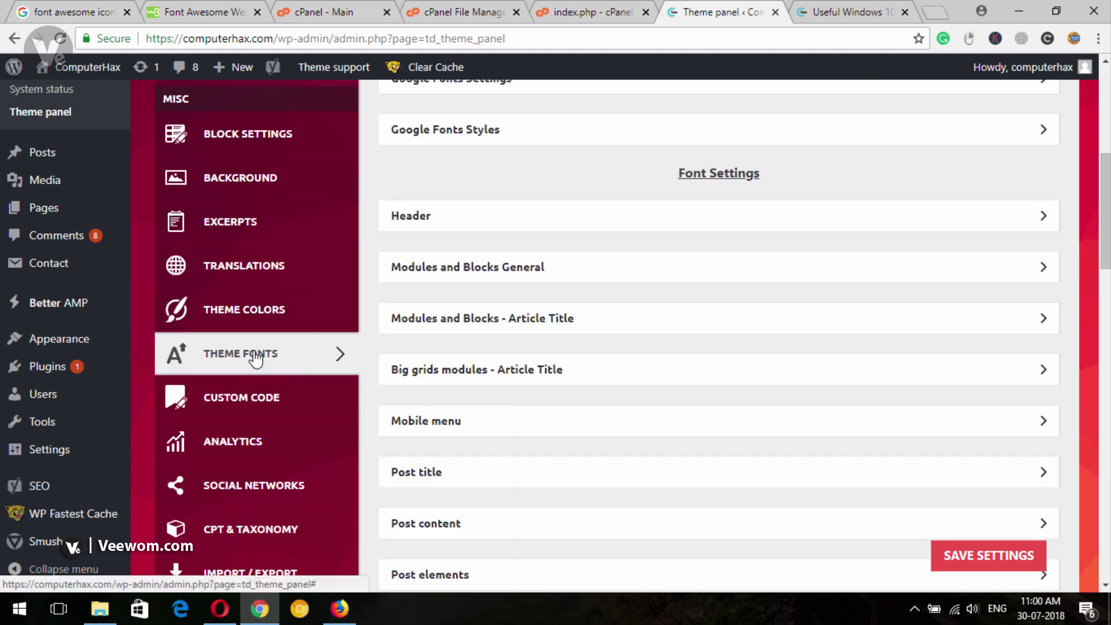
{"action": "left_click_drag", "start_coordinate": [1105, 212], "coordinate": [1105, 126]}
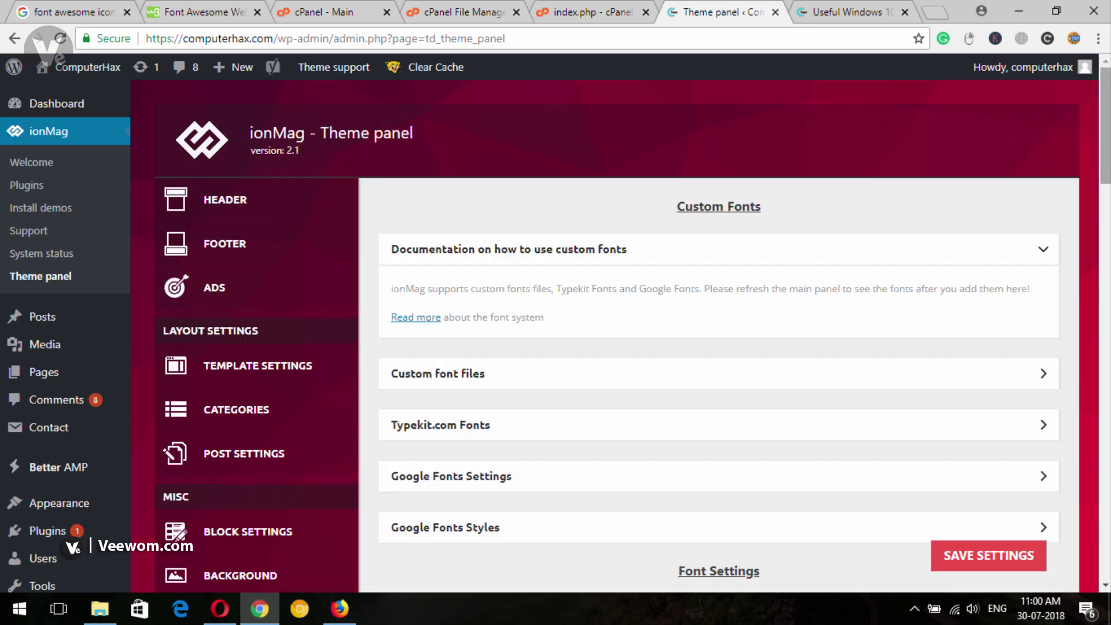
Switch to Opera and open the top 10 Android apps for bloggers post from the Onroid homepage in a new tab.
{"action": "left_click", "coordinate": [225, 607]}
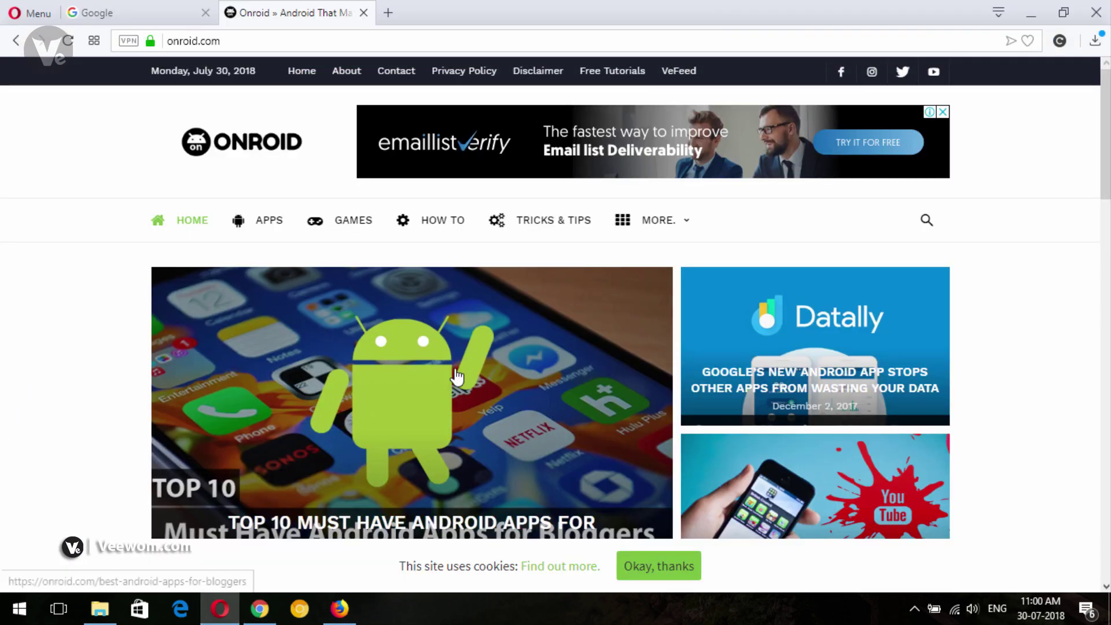
{"action": "right_click", "coordinate": [456, 370]}
{"action": "left_click", "coordinate": [489, 382]}
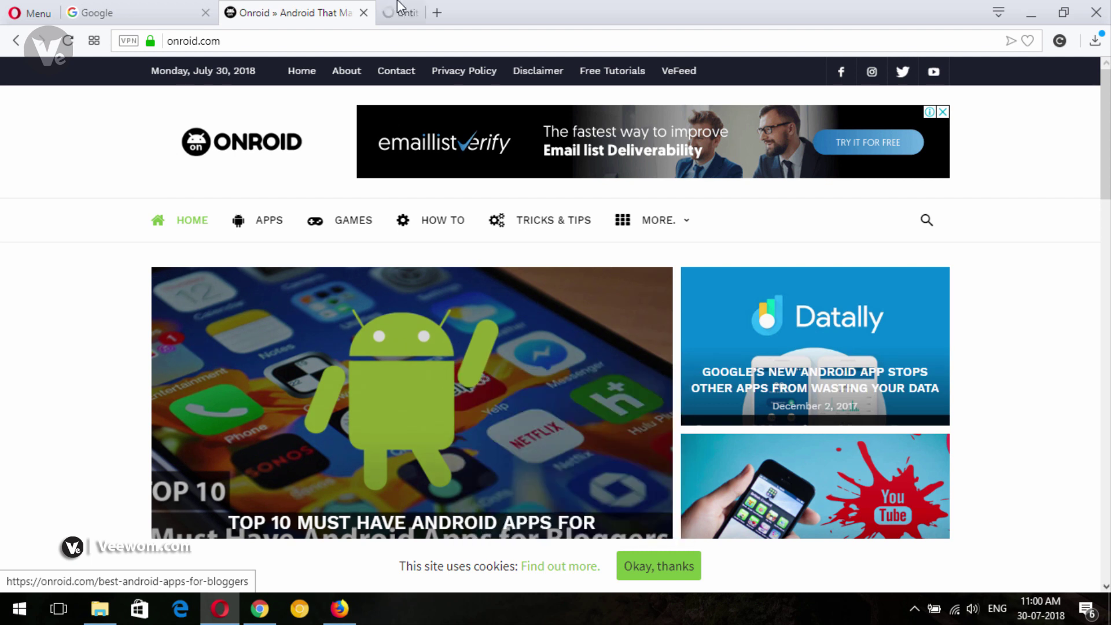
Bring up the opened Onroid post in Opera, return to the theme panel in Chrome and expand the Post content font settings.
{"action": "left_click", "coordinate": [437, 8]}
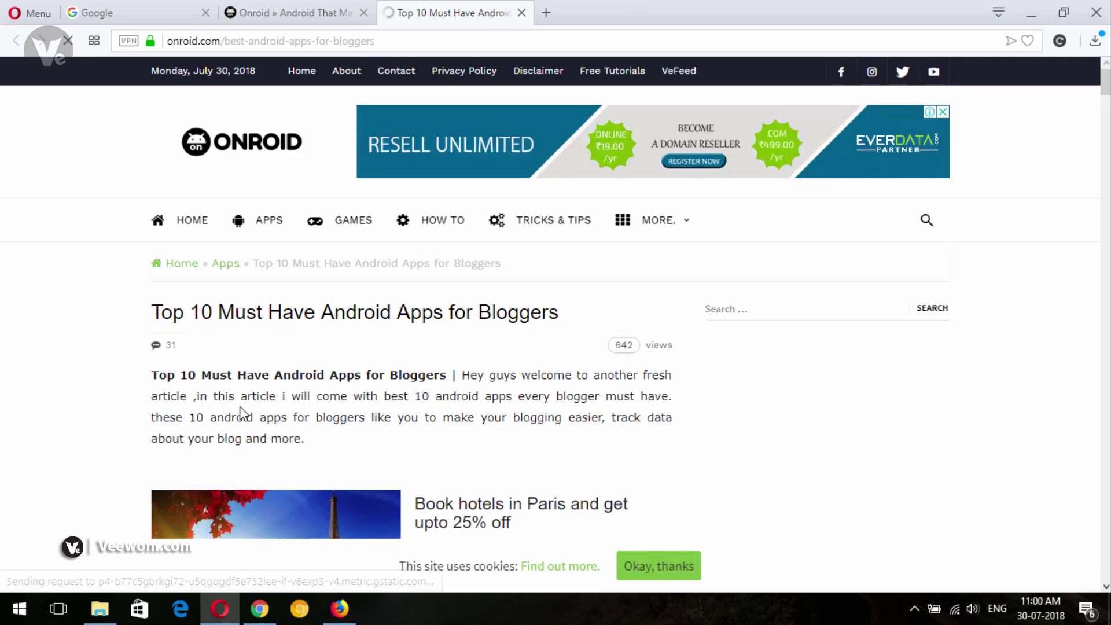
{"action": "left_click", "coordinate": [259, 608]}
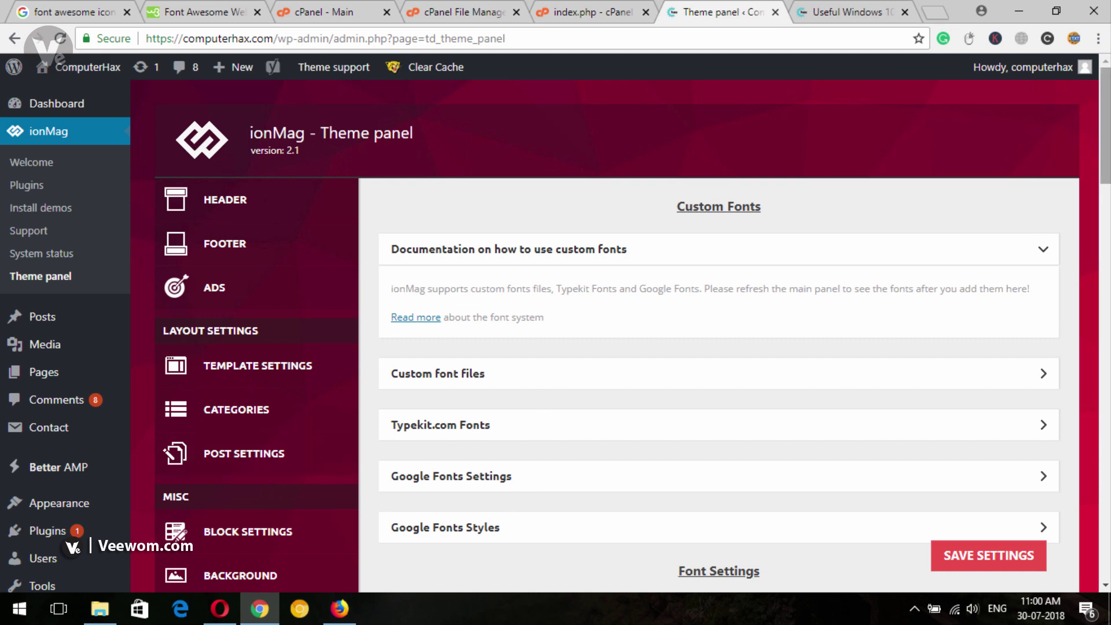
{"action": "scroll", "coordinate": [544, 405], "scroll_direction": "down", "scroll_amount": 3}
{"action": "scroll", "coordinate": [810, 317], "scroll_direction": "down", "scroll_amount": 3}
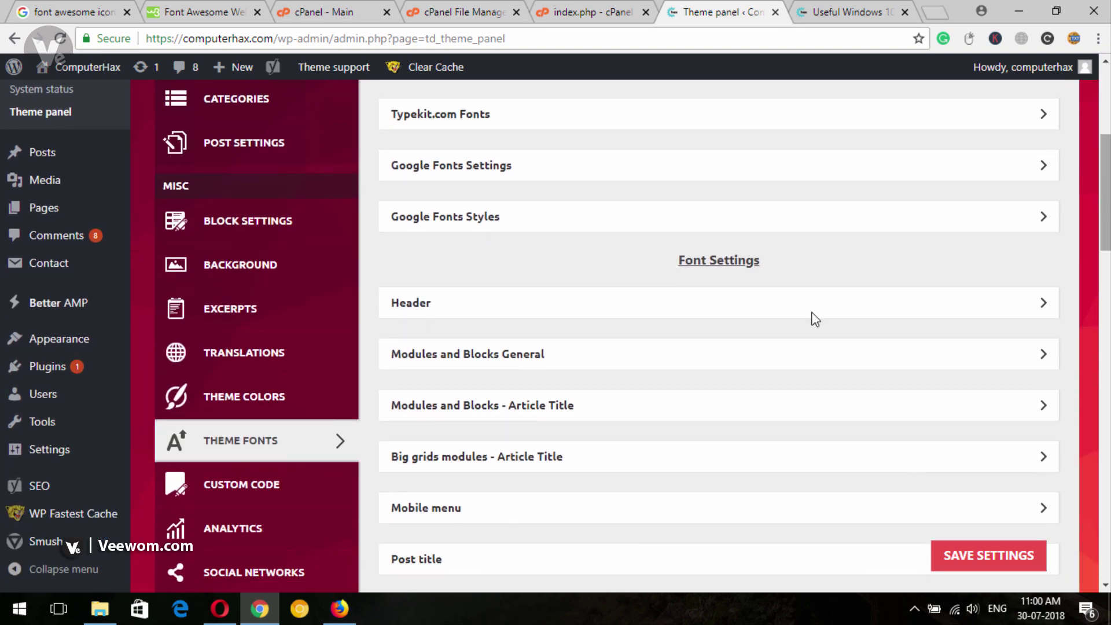
{"action": "scroll", "coordinate": [492, 335], "scroll_direction": "down", "scroll_amount": 3}
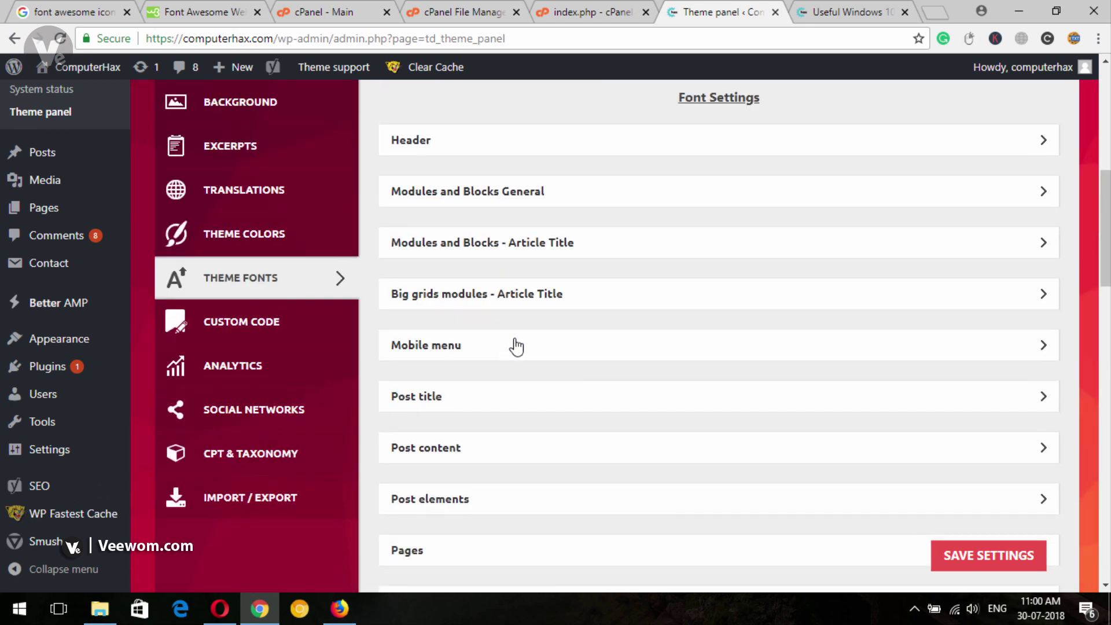
{"action": "scroll", "coordinate": [500, 404], "scroll_direction": "down", "scroll_amount": 2}
{"action": "left_click", "coordinate": [462, 372]}
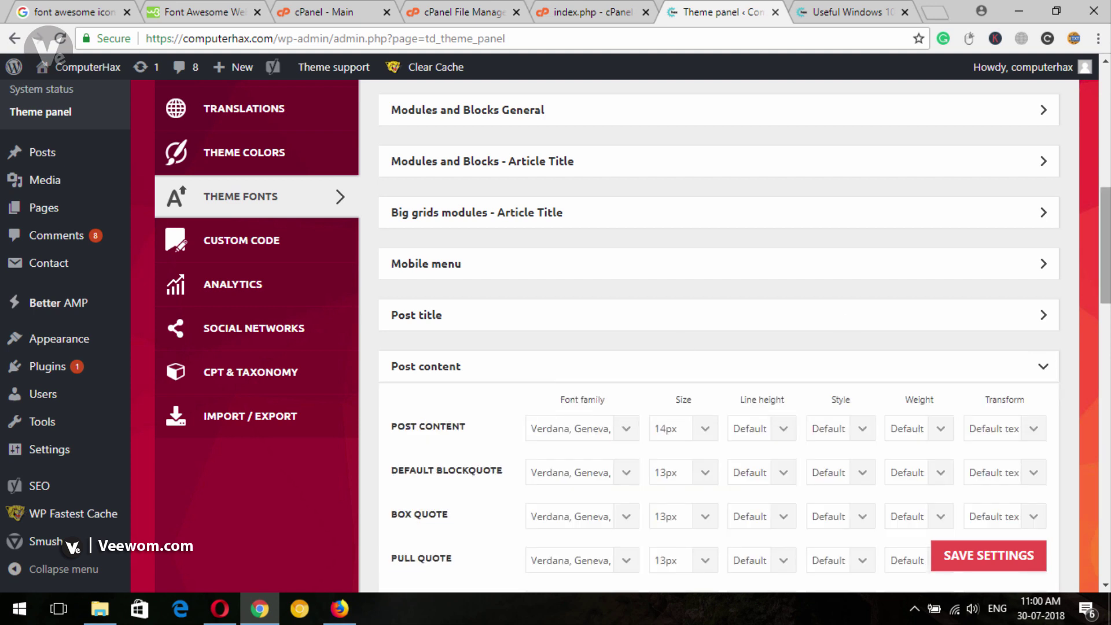
Review the font family and size settings for post content, quotes, lists and headings H1 to H6, and save the settings.
{"action": "scroll", "coordinate": [470, 288], "scroll_direction": "down", "scroll_amount": 2}
{"action": "scroll", "coordinate": [463, 282], "scroll_direction": "down", "scroll_amount": 1}
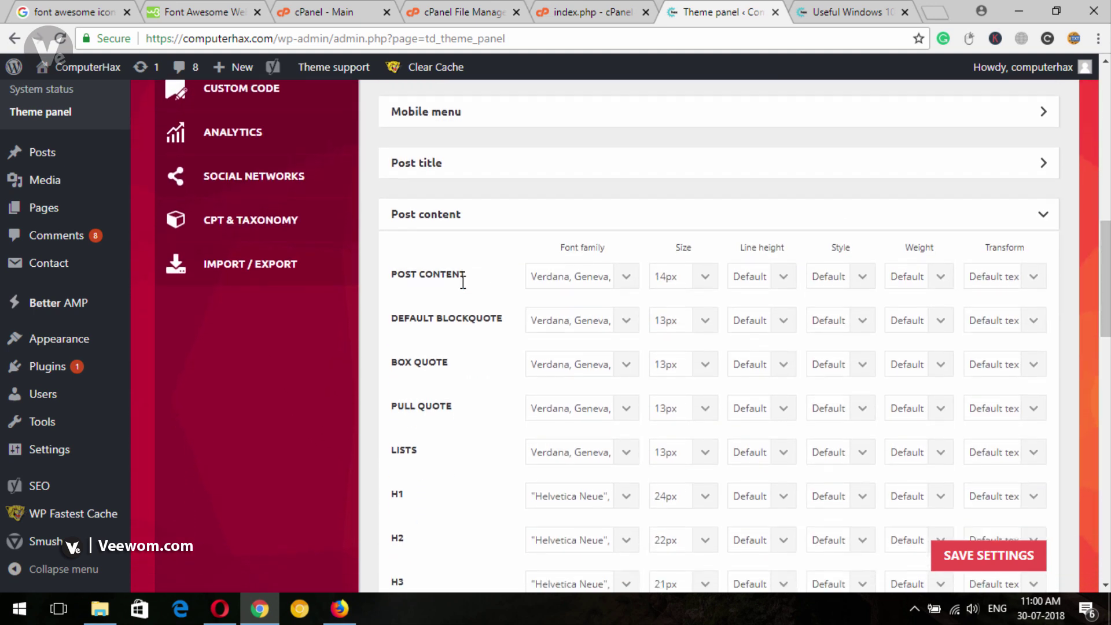
{"action": "scroll", "coordinate": [424, 264], "scroll_direction": "down", "scroll_amount": 1}
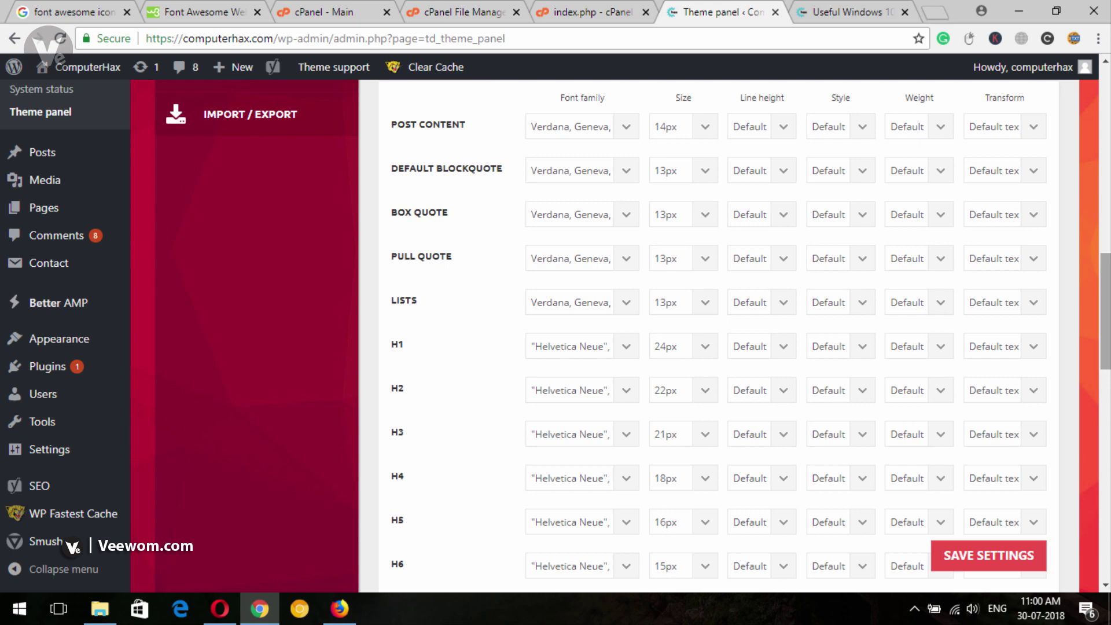
{"action": "scroll", "coordinate": [1105, 313], "scroll_direction": "up", "scroll_amount": 6}
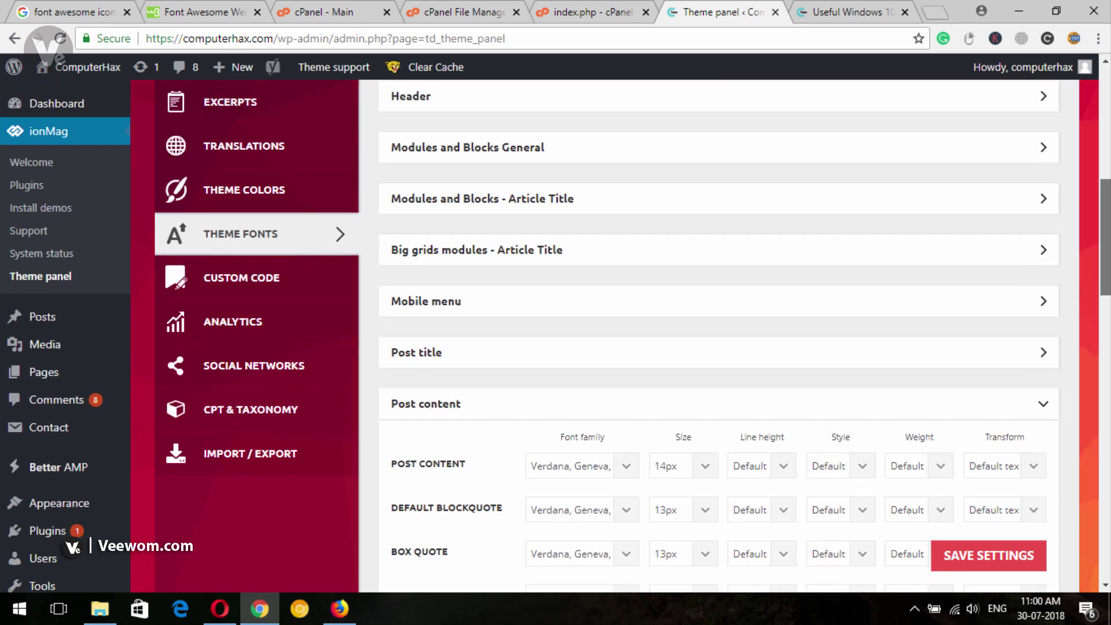
{"action": "scroll", "coordinate": [556, 335], "scroll_direction": "down", "scroll_amount": 2}
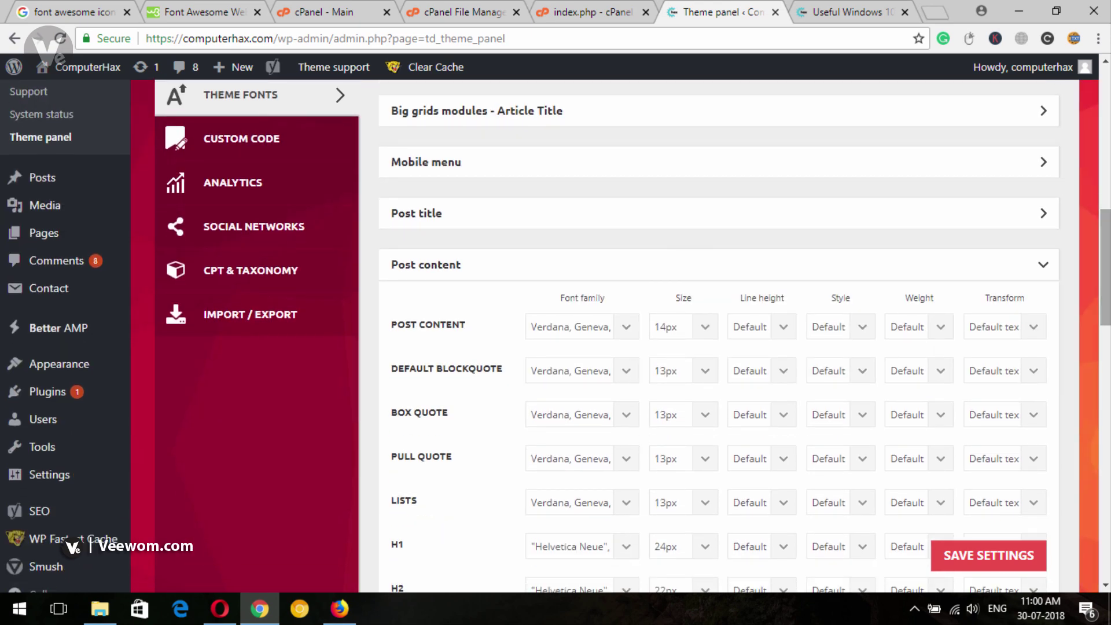
{"action": "scroll", "coordinate": [556, 336], "scroll_direction": "down", "scroll_amount": 9}
{"action": "scroll", "coordinate": [608, 399], "scroll_direction": "up", "scroll_amount": 13}
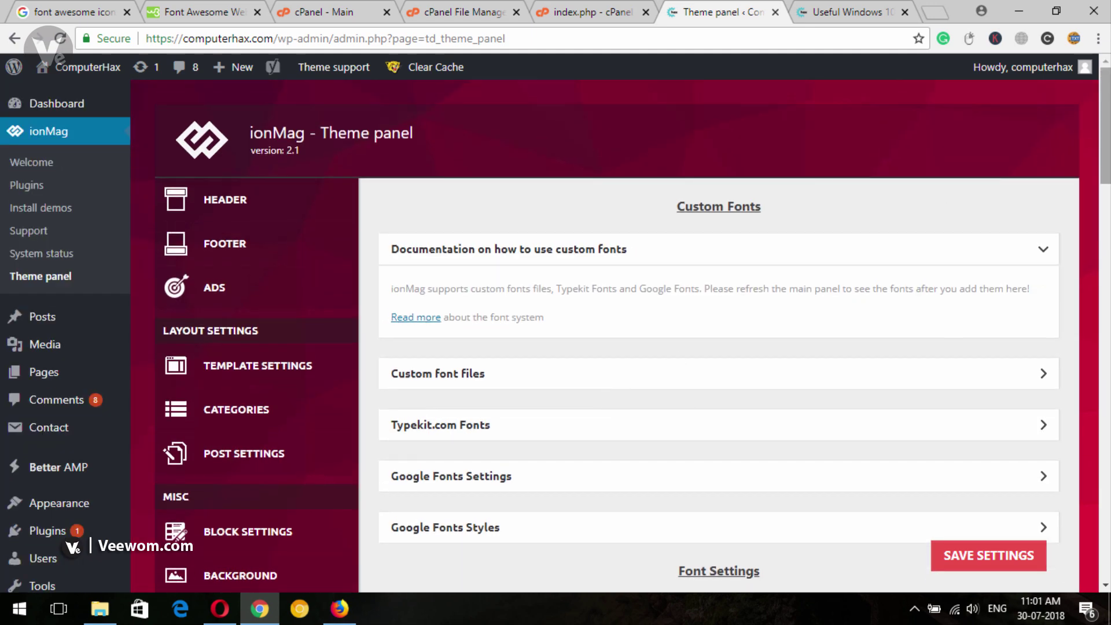
{"action": "scroll", "coordinate": [609, 400], "scroll_direction": "down", "scroll_amount": 13}
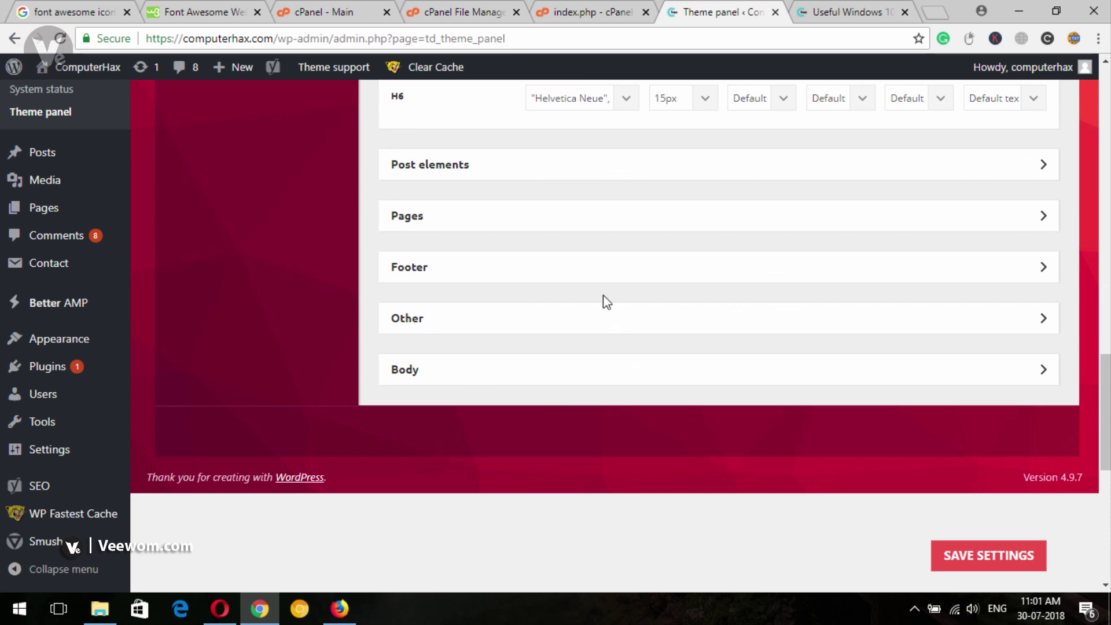
{"action": "left_click", "coordinate": [944, 563]}
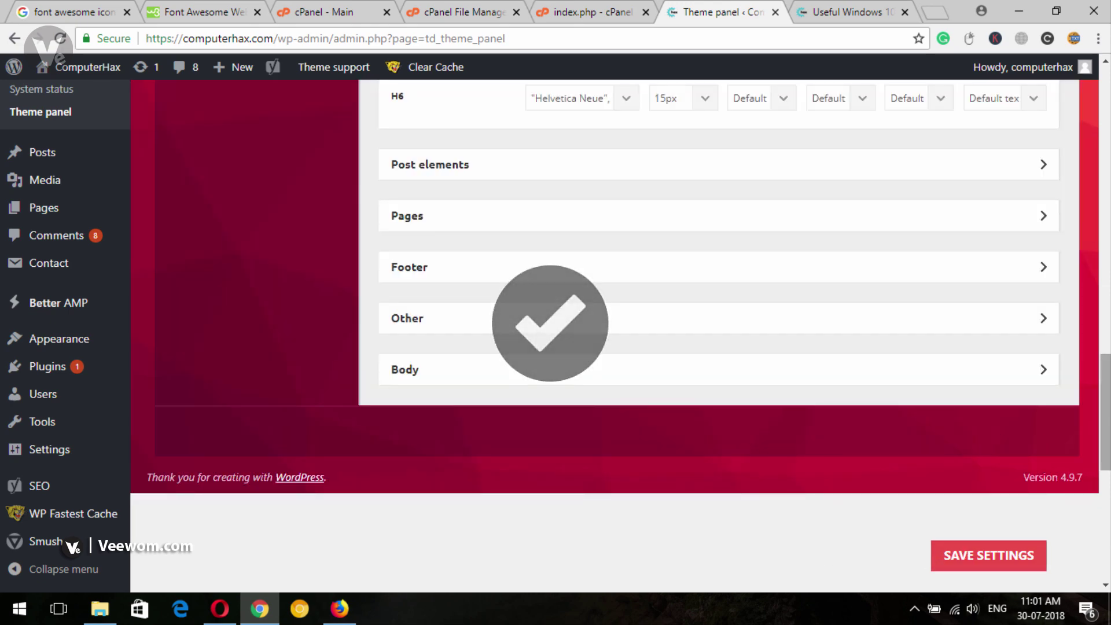
Open the Social Networks settings and review the link fields for Blogger, Facebook, Google+ and Instagram.
{"action": "scroll", "coordinate": [881, 432], "scroll_direction": "up", "scroll_amount": 10}
{"action": "scroll", "coordinate": [649, 417], "scroll_direction": "up", "scroll_amount": 1}
{"action": "scroll", "coordinate": [649, 417], "scroll_direction": "down", "scroll_amount": 5}
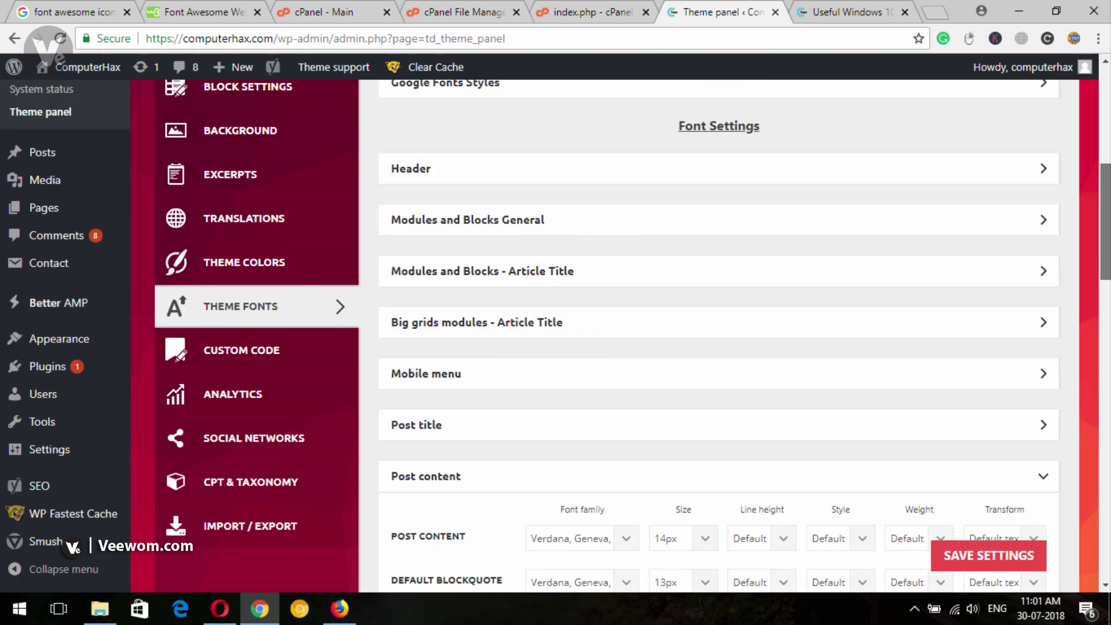
{"action": "scroll", "coordinate": [649, 416], "scroll_direction": "down", "scroll_amount": 1}
{"action": "scroll", "coordinate": [342, 380], "scroll_direction": "down", "scroll_amount": 1}
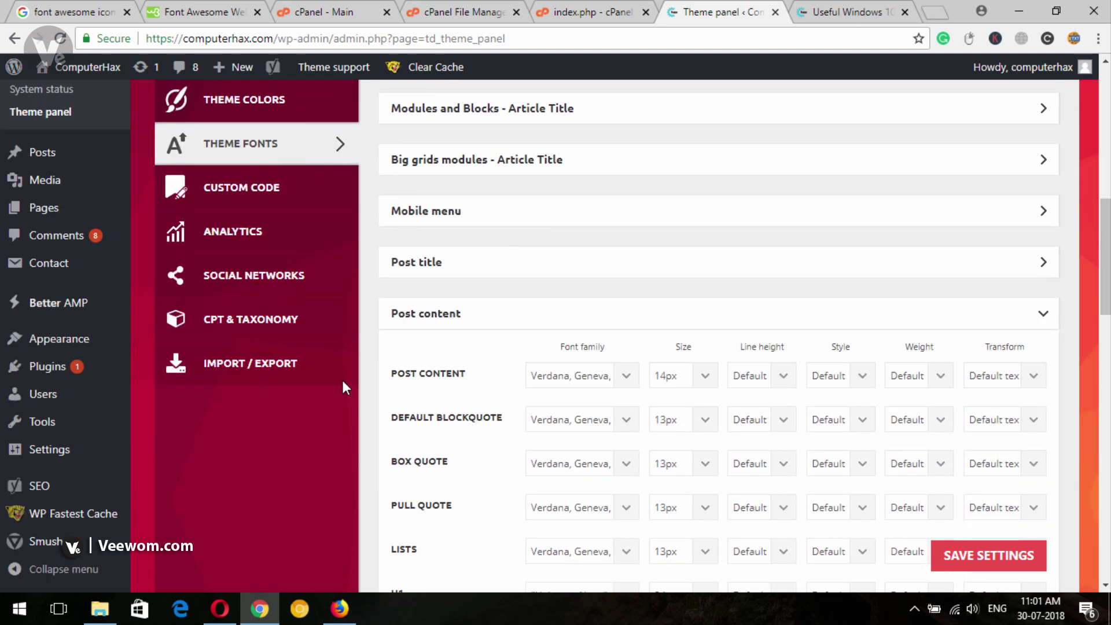
{"action": "left_click", "coordinate": [252, 284]}
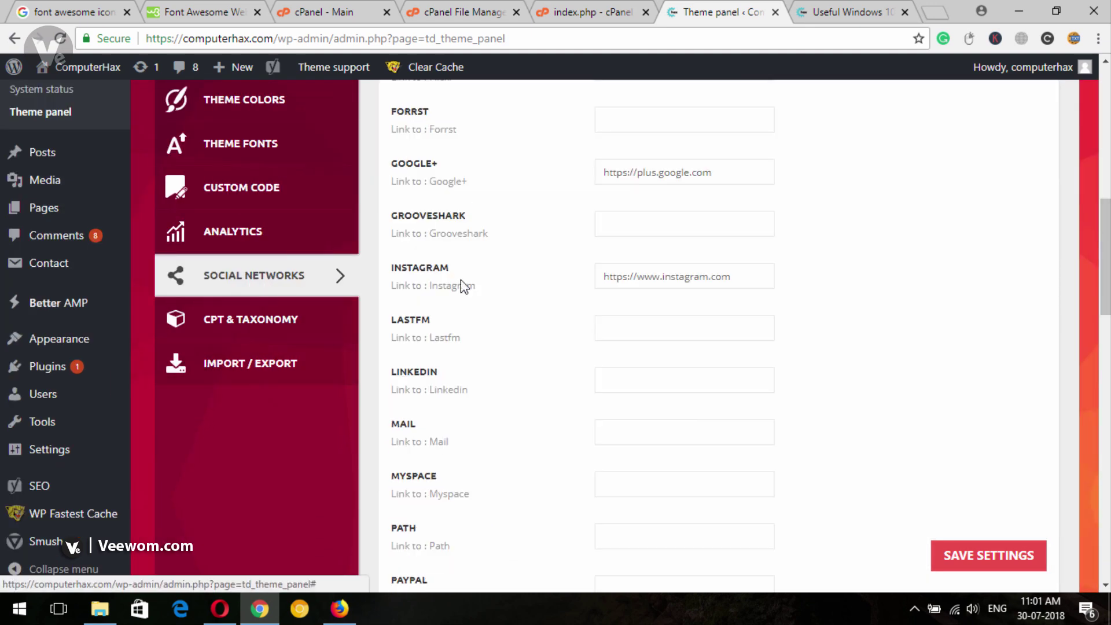
{"action": "scroll", "coordinate": [1056, 229], "scroll_direction": "up", "scroll_amount": 10}
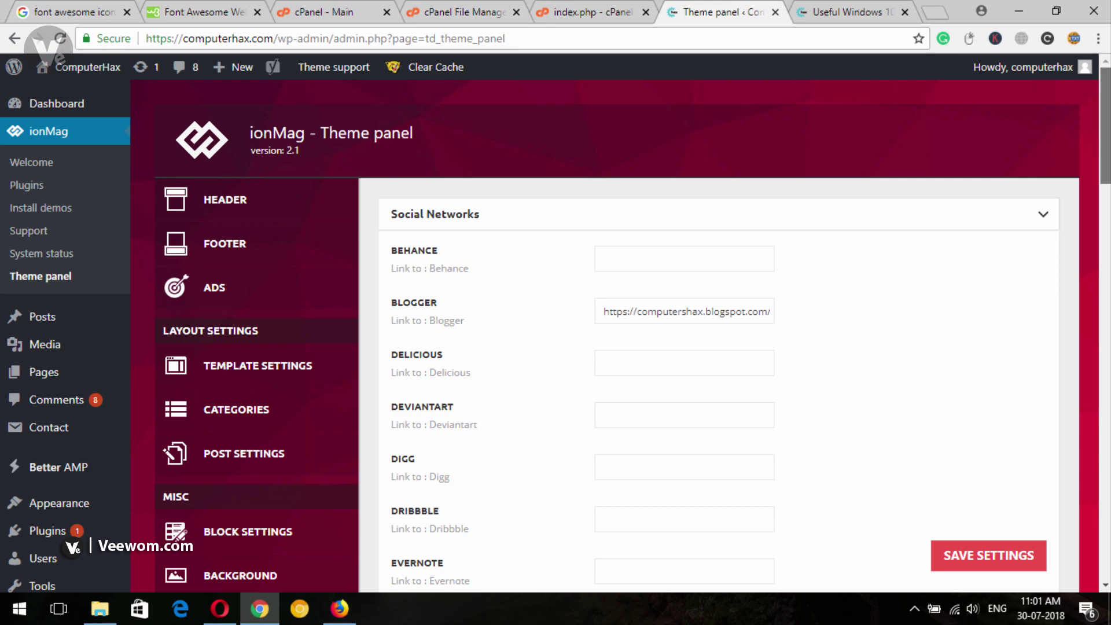
{"action": "scroll", "coordinate": [520, 324], "scroll_direction": "down", "scroll_amount": 8}
{"action": "scroll", "coordinate": [873, 241], "scroll_direction": "up", "scroll_amount": 7}
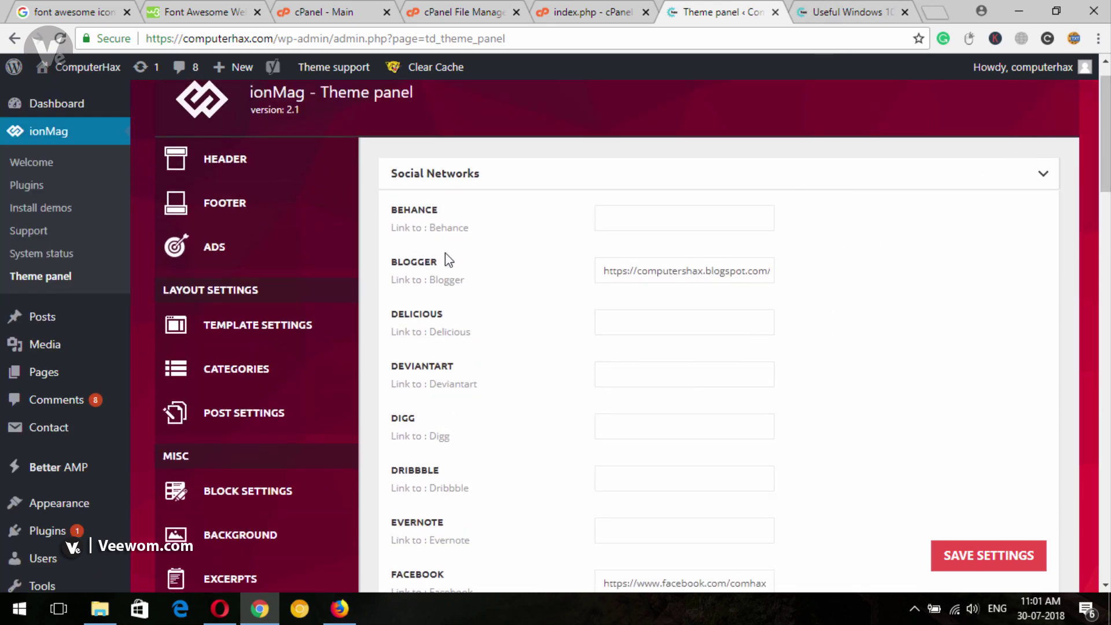
{"action": "scroll", "coordinate": [446, 254], "scroll_direction": "down", "scroll_amount": 3}
{"action": "scroll", "coordinate": [653, 409], "scroll_direction": "down", "scroll_amount": 4}
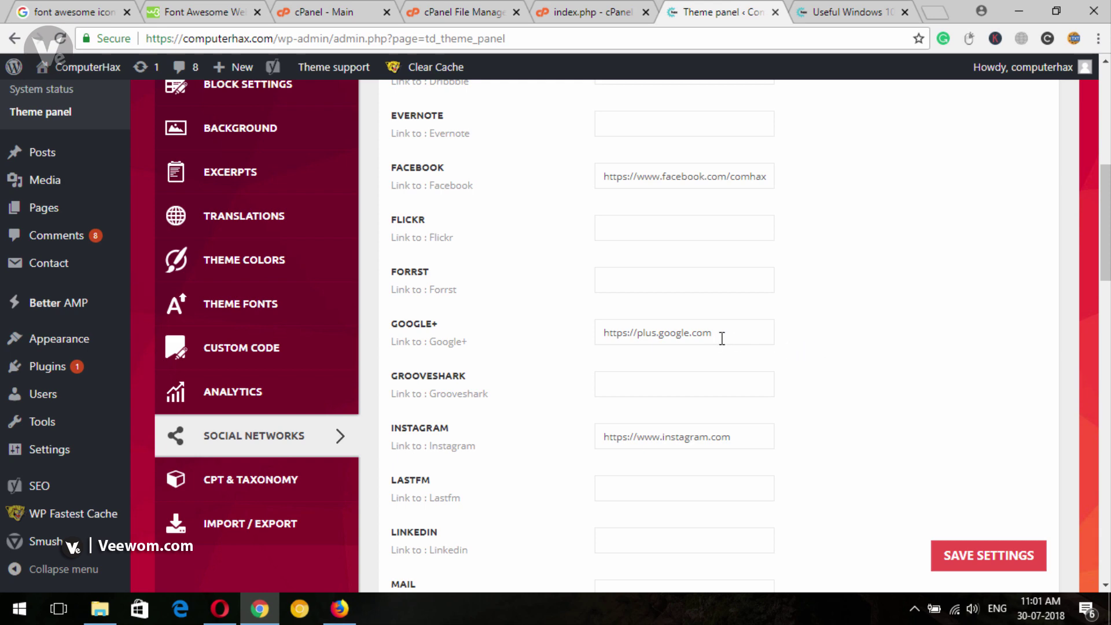
Examine the social icons in the top bar of the live Windows 10 shortcuts post and reload the page.
{"action": "left_click", "coordinate": [828, 10]}
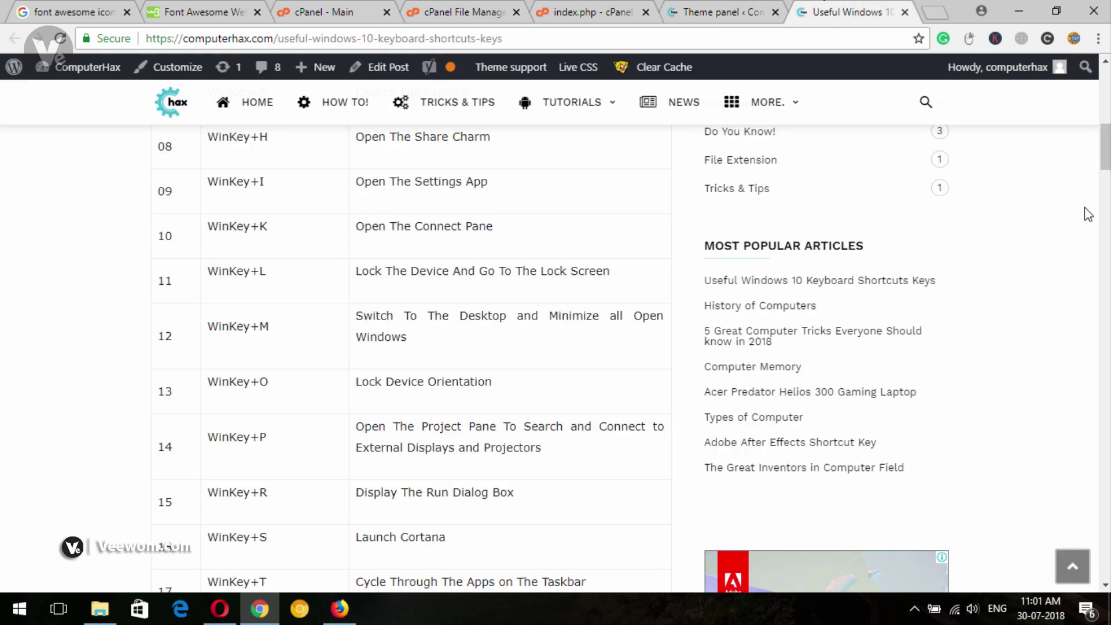
{"action": "left_click_drag", "start_coordinate": [1105, 147], "coordinate": [1105, 87]}
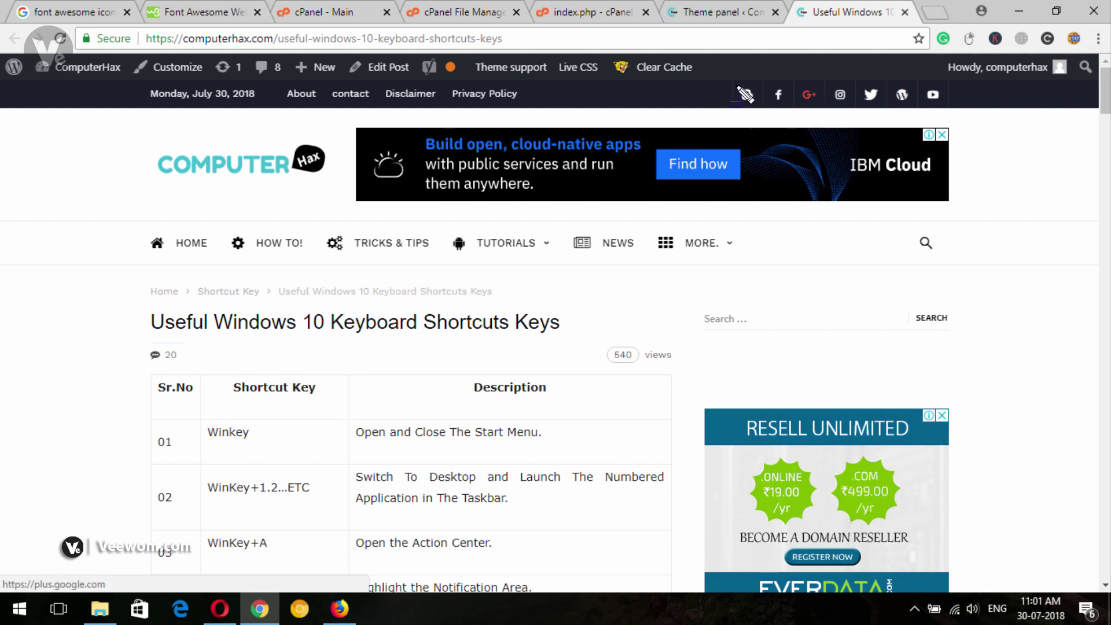
{"action": "left_click_drag", "start_coordinate": [725, 81], "coordinate": [954, 107]}
{"action": "key", "text": "Escape"}
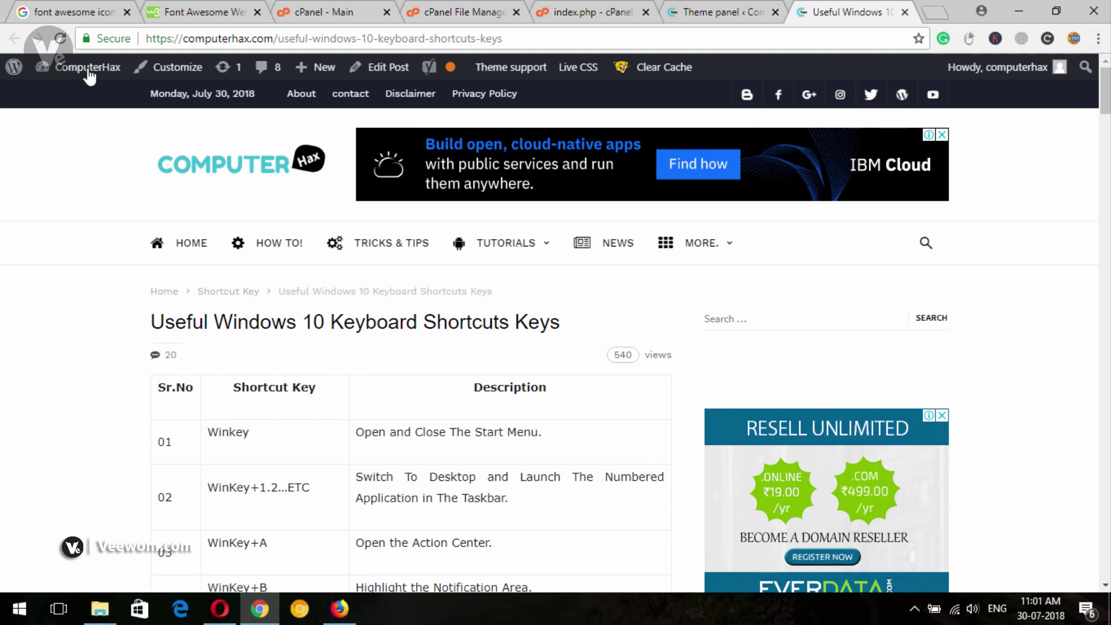
{"action": "left_click", "coordinate": [58, 40]}
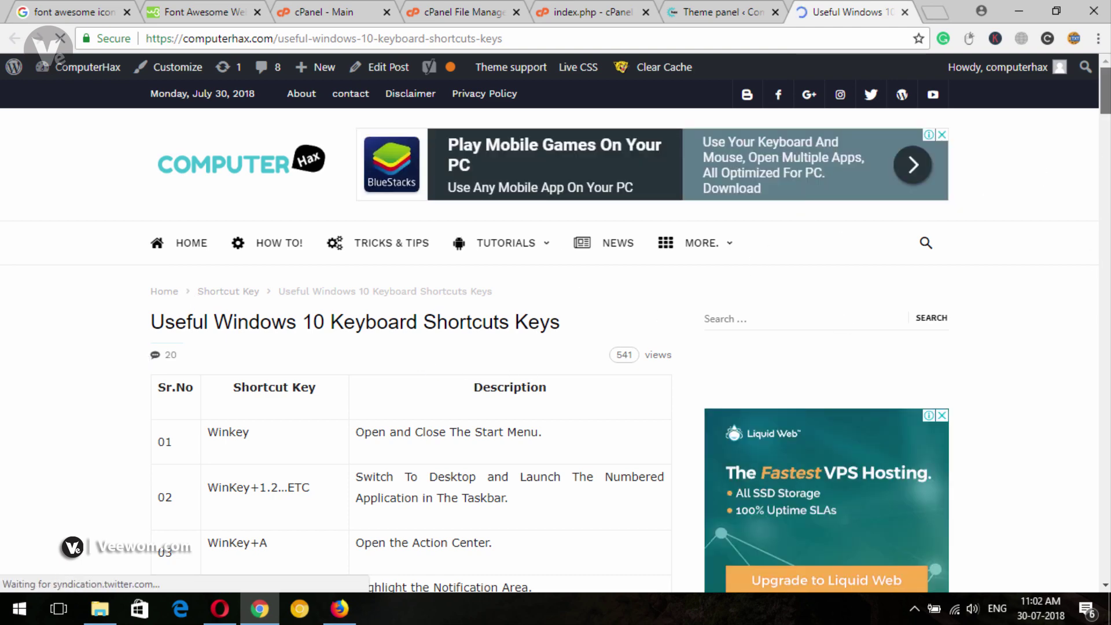
Return to the theme panel, look over the remaining social network link fields and save the settings.
{"action": "left_click", "coordinate": [723, 6]}
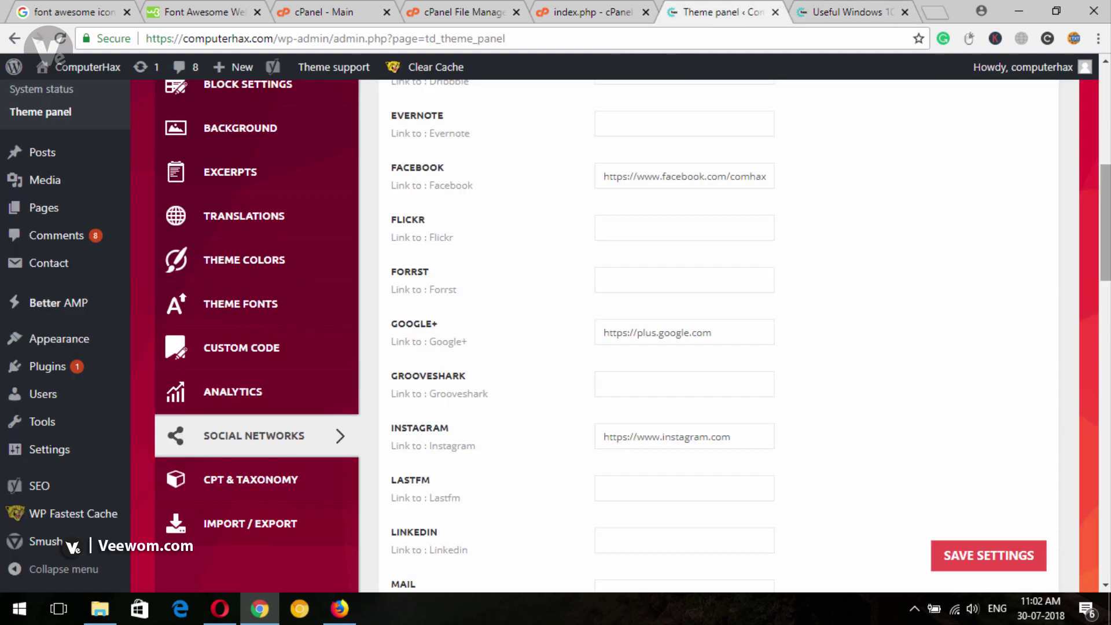
{"action": "scroll", "coordinate": [493, 318], "scroll_direction": "down", "scroll_amount": 2}
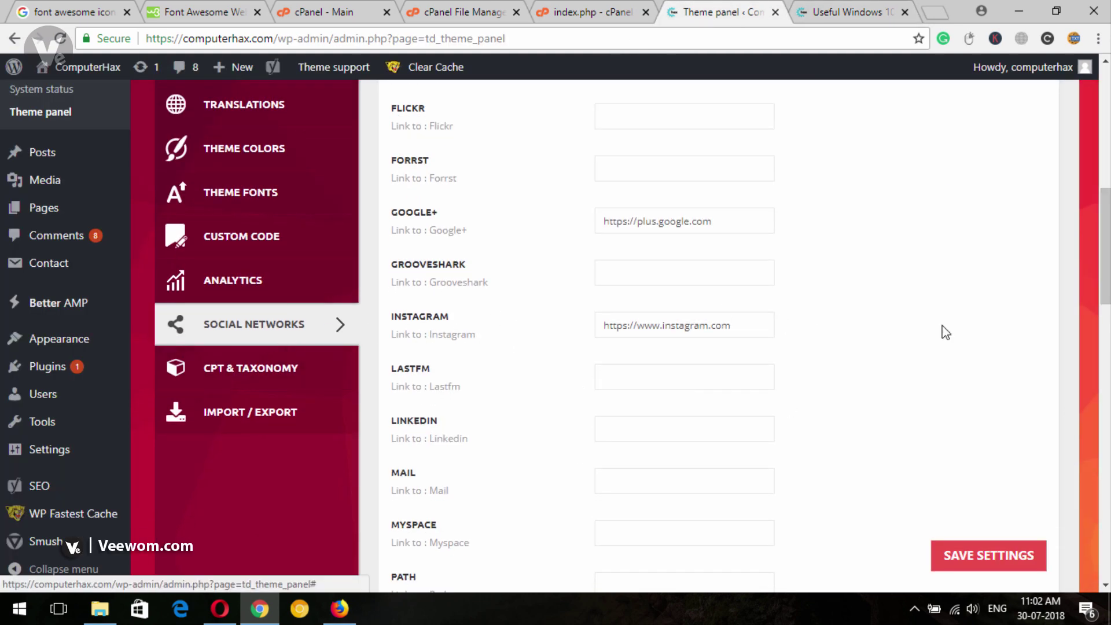
{"action": "scroll", "coordinate": [1001, 344], "scroll_direction": "down", "scroll_amount": 3}
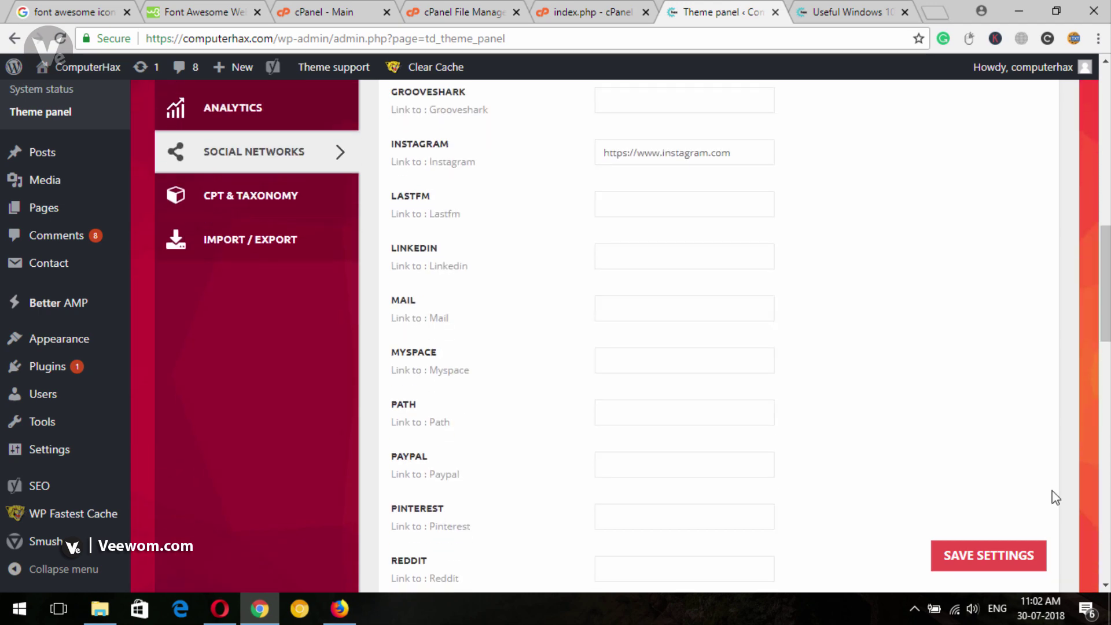
{"action": "left_click", "coordinate": [990, 556]}
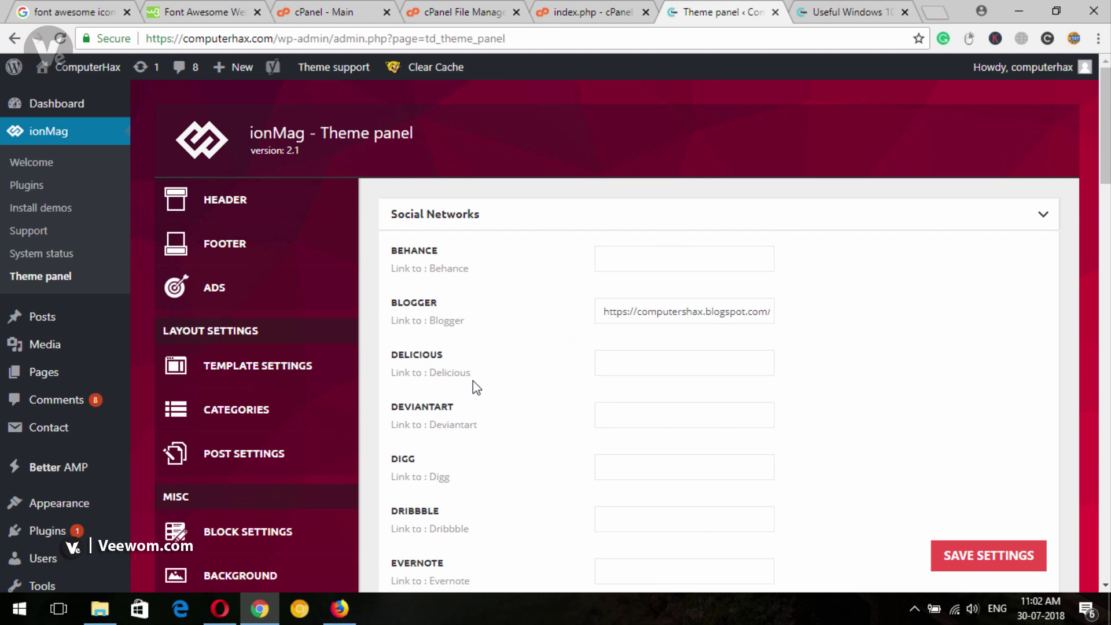
Compare the live Windows 10 shortcuts post with the Onroid post in Opera, and outline the breadcrumb trail above the ComputerHax post title.
{"action": "left_click", "coordinate": [857, 11]}
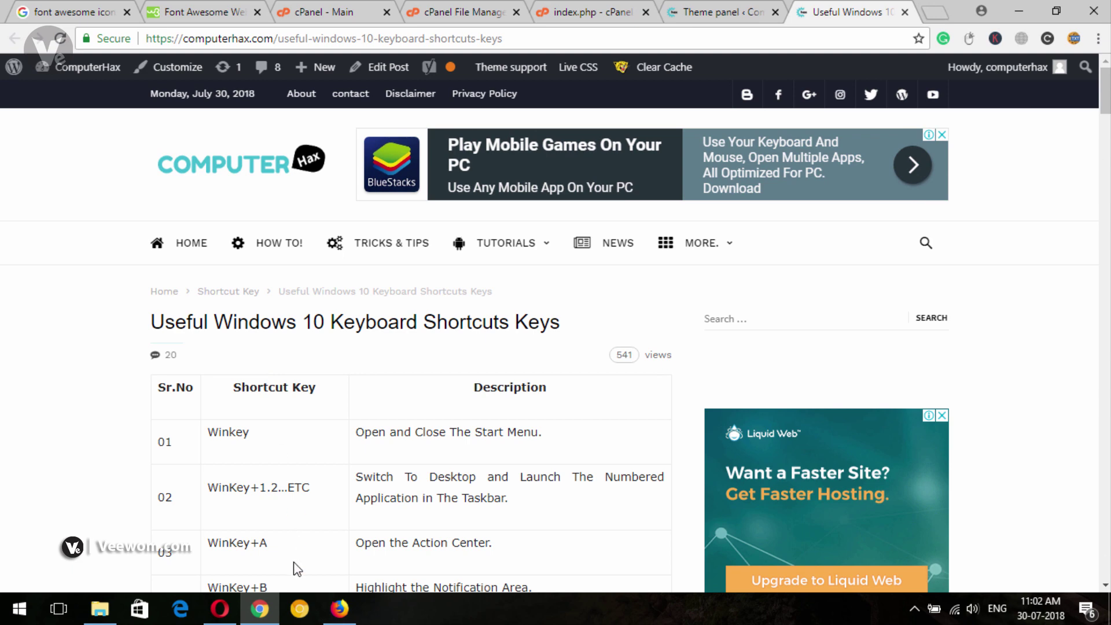
{"action": "mouse_move", "coordinate": [230, 612]}
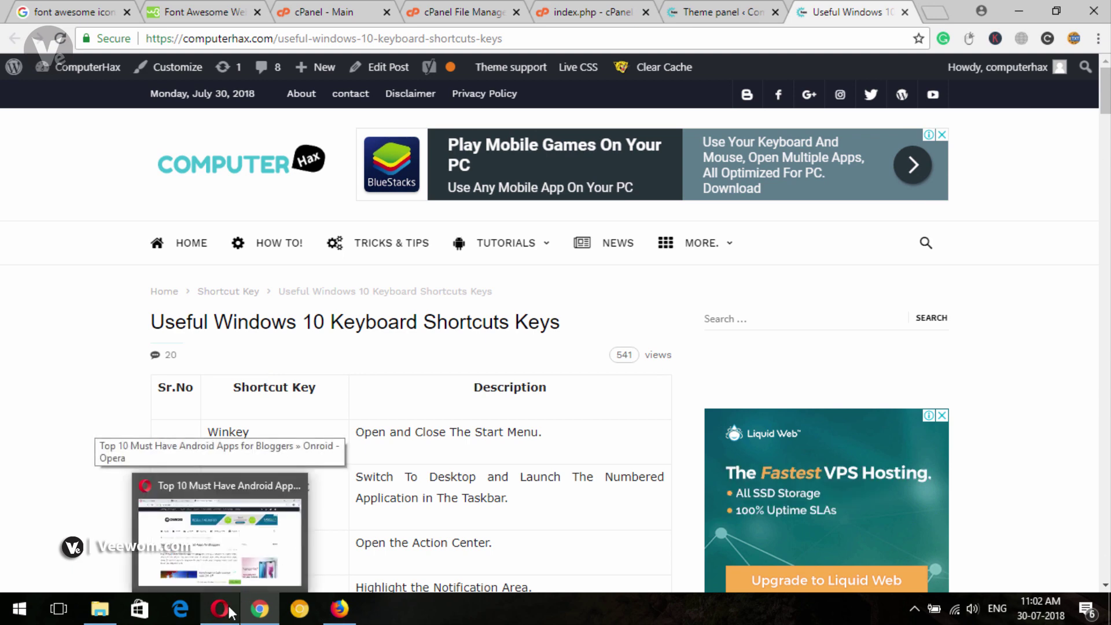
{"action": "left_click", "coordinate": [231, 612]}
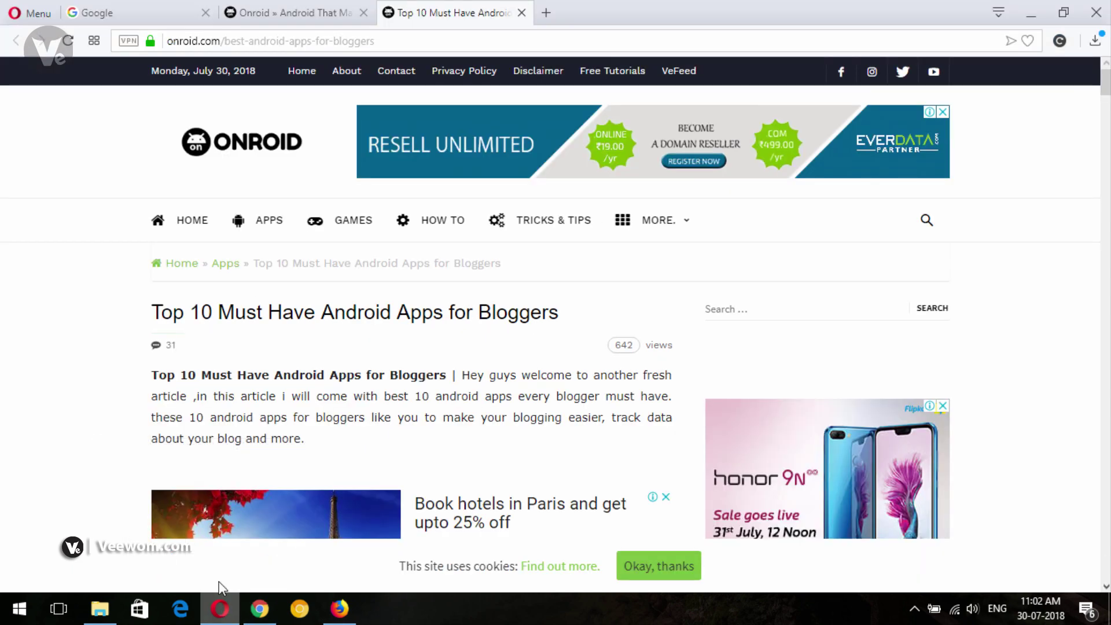
{"action": "left_click", "coordinate": [263, 609]}
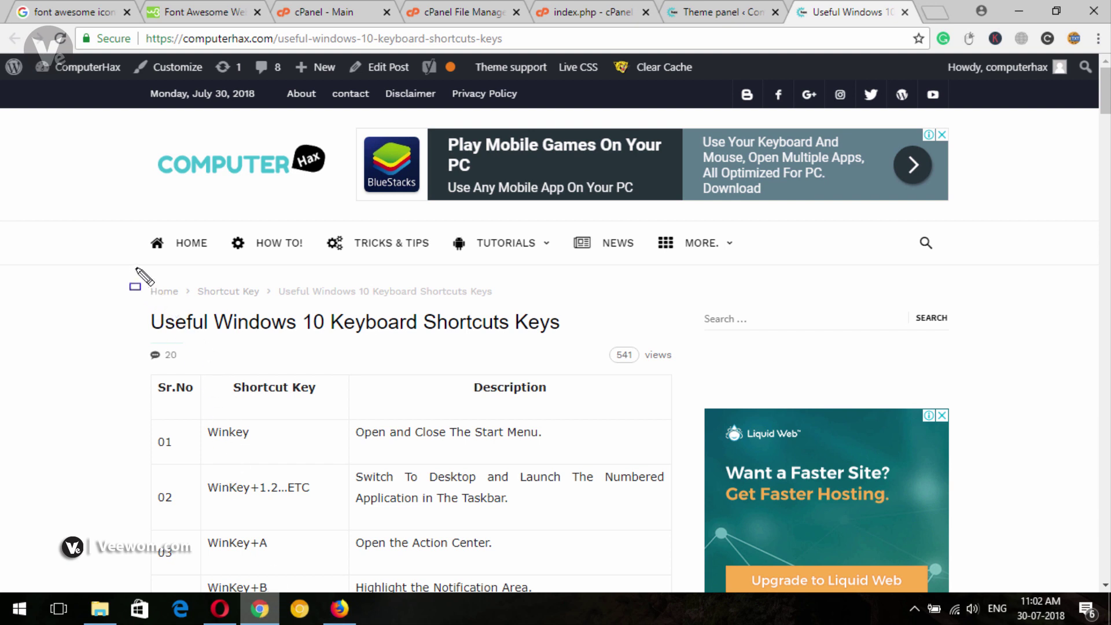
{"action": "mouse_move", "coordinate": [131, 267]}
{"action": "left_mouse_down"}
{"action": "mouse_move", "coordinate": [262, 302]}
{"action": "mouse_move", "coordinate": [541, 319]}
{"action": "left_mouse_up"}
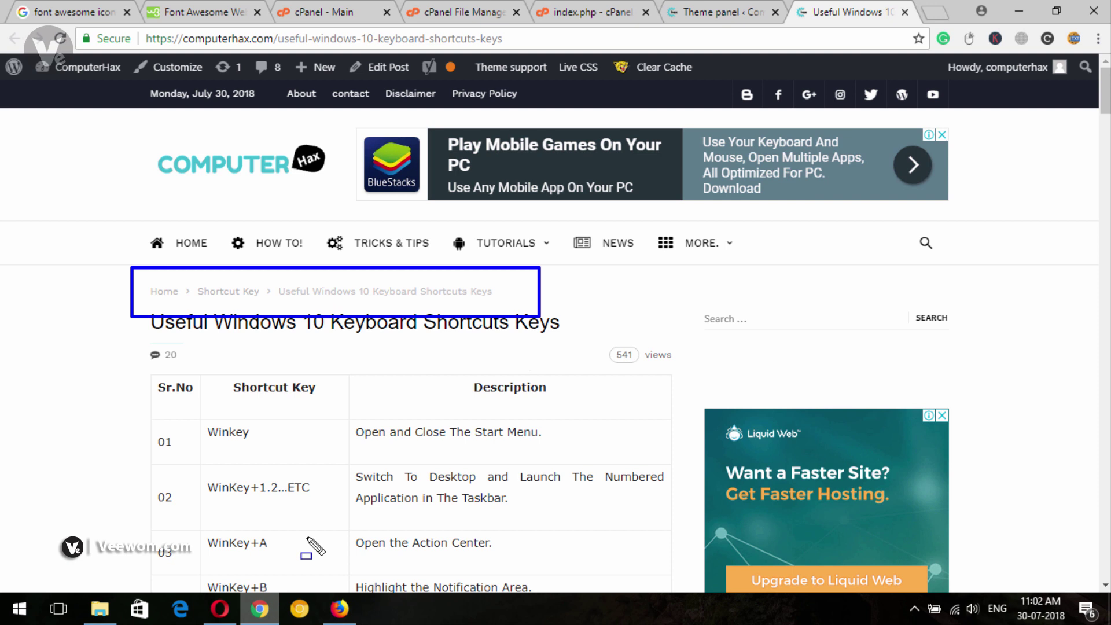
{"action": "key", "text": "Escape"}
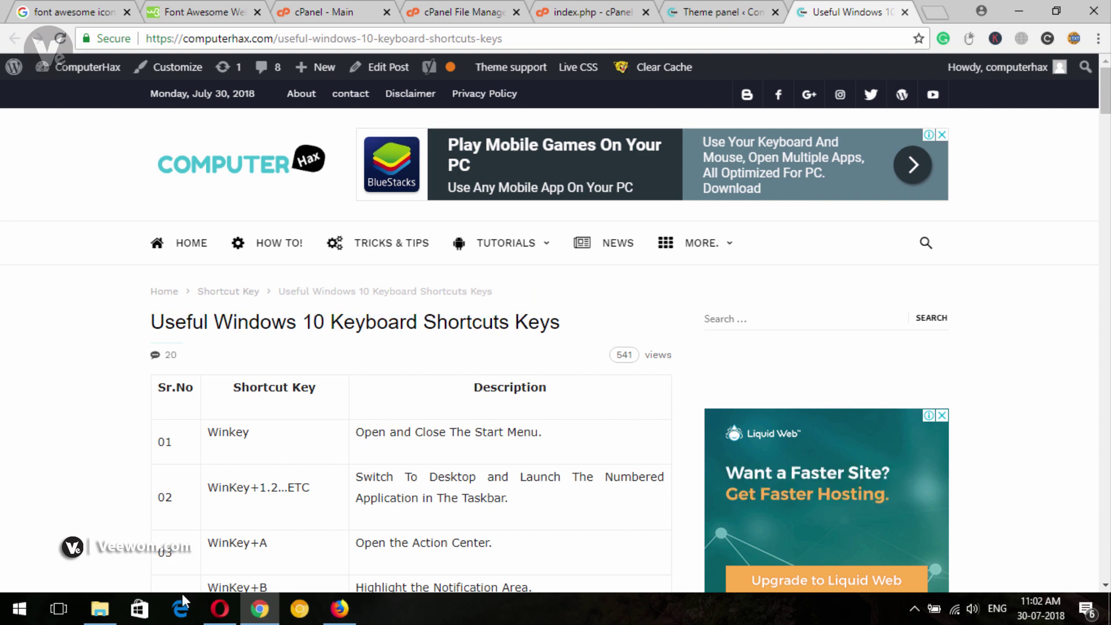
Switch to Opera and outline the breadcrumb trail above the Onroid Android apps post title.
{"action": "mouse_move", "coordinate": [220, 609]}
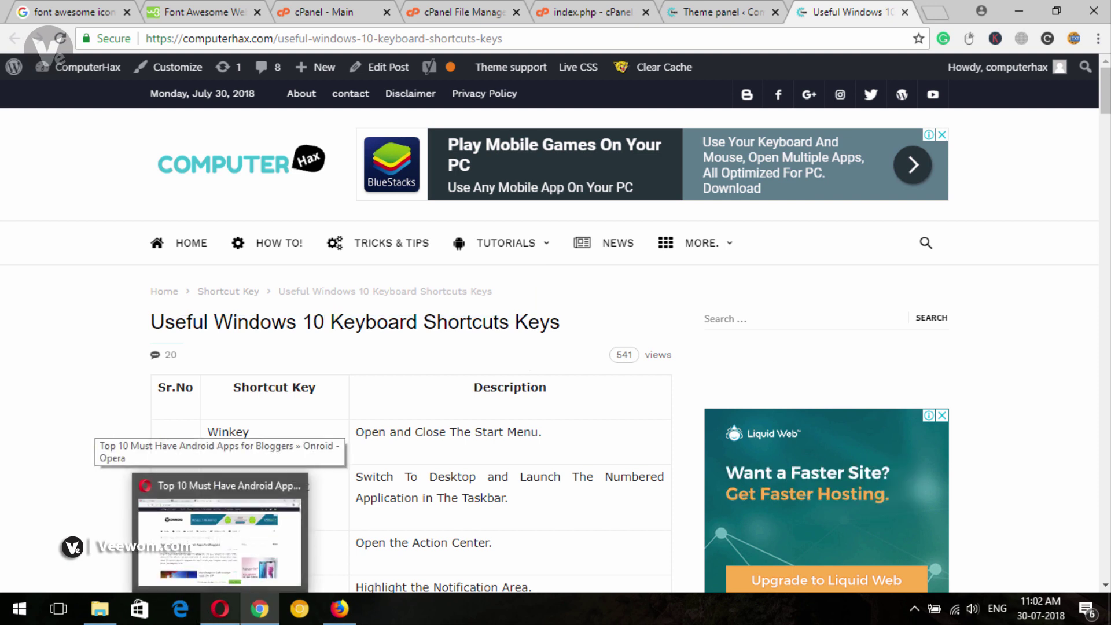
{"action": "left_click", "coordinate": [174, 498]}
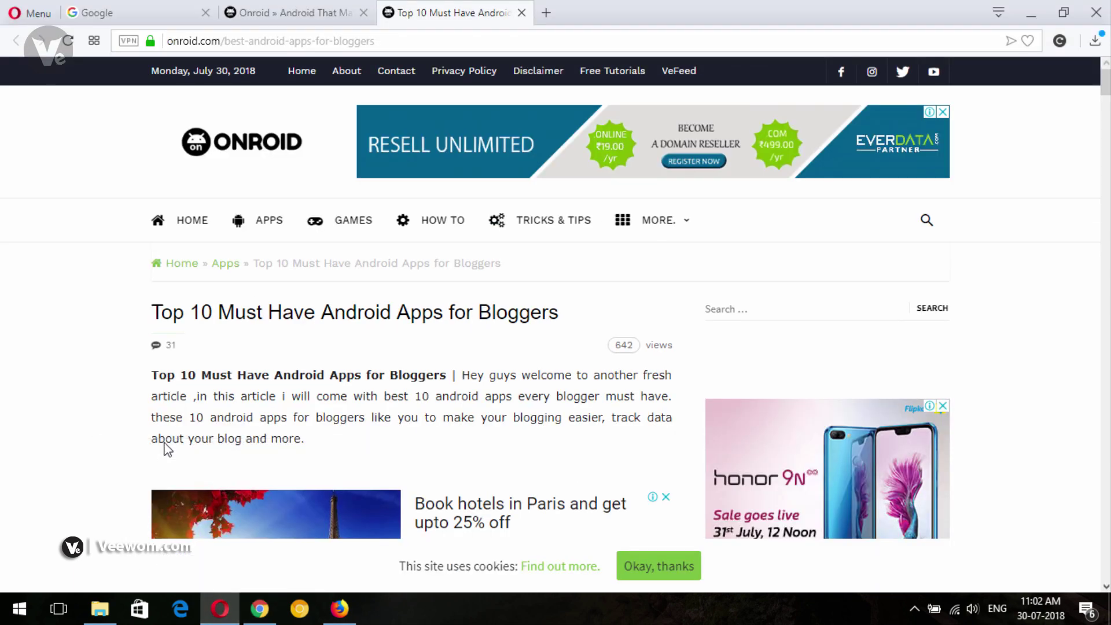
{"action": "mouse_move", "coordinate": [129, 242]}
{"action": "left_mouse_down"}
{"action": "mouse_move", "coordinate": [288, 282]}
{"action": "mouse_move", "coordinate": [532, 284]}
{"action": "left_mouse_up"}
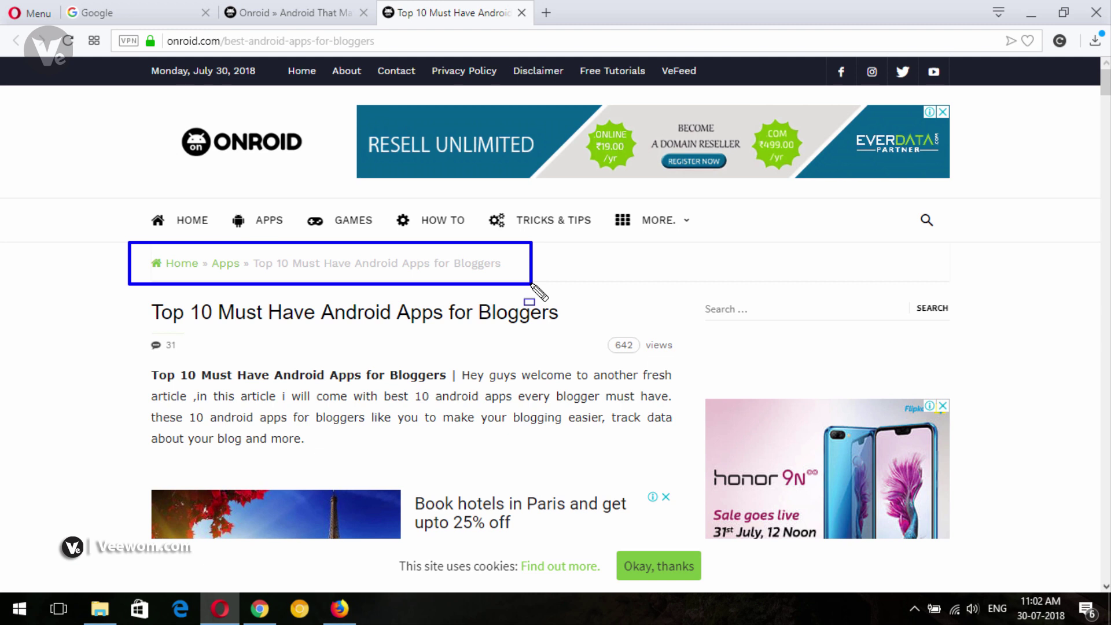
Clear the breadcrumb outline on the Onroid post and outline the separator between Home and Apps.
{"action": "key", "text": "Escape"}
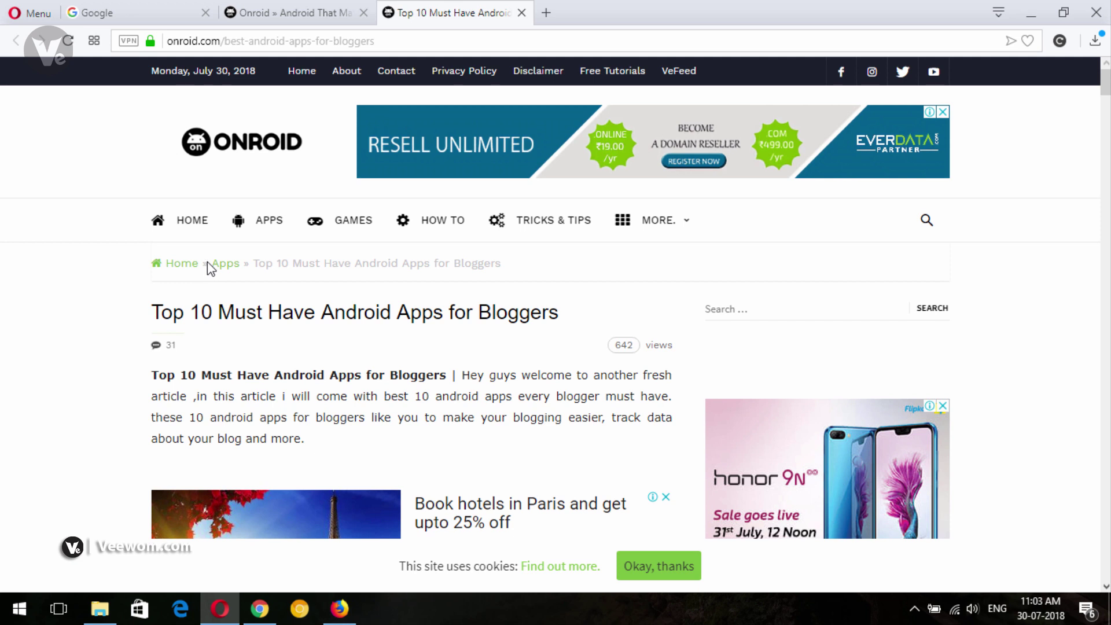
{"action": "key", "text": "ctrl+2"}
{"action": "left_click_drag", "start_coordinate": [195, 254], "coordinate": [216, 274]}
{"action": "key", "text": "Escape"}
Switch to Chrome and look through the ComputerHax Windows 10 shortcuts post down to its author box, share buttons and comments.
{"action": "left_click", "coordinate": [252, 618]}
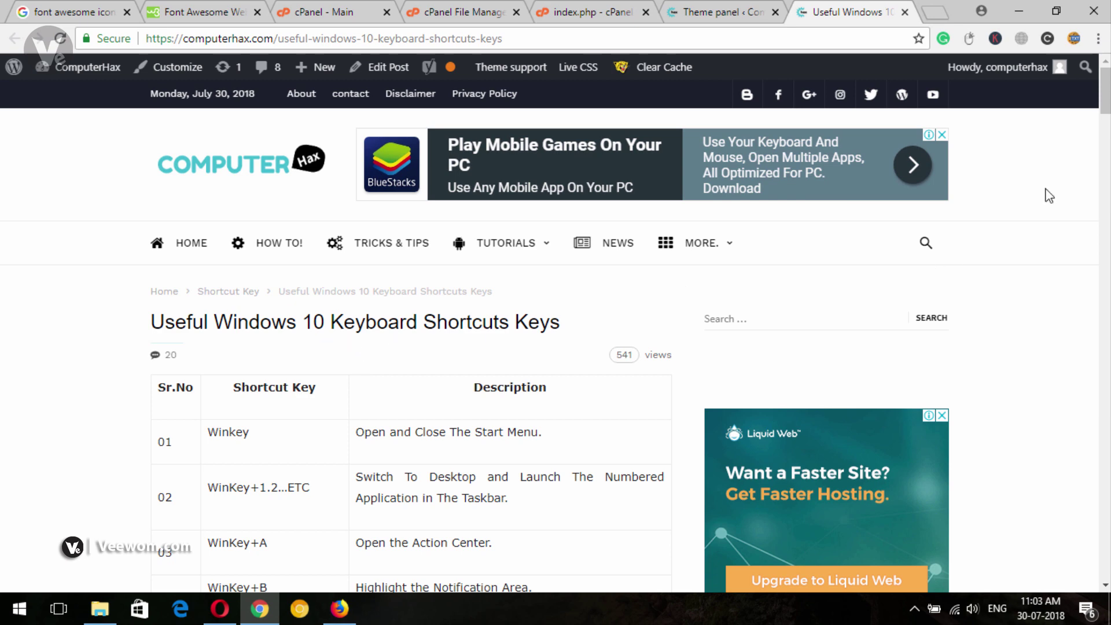
{"action": "left_click_drag", "start_coordinate": [1105, 91], "coordinate": [1105, 220]}
{"action": "scroll", "coordinate": [1105, 220], "scroll_direction": "down", "scroll_amount": 15}
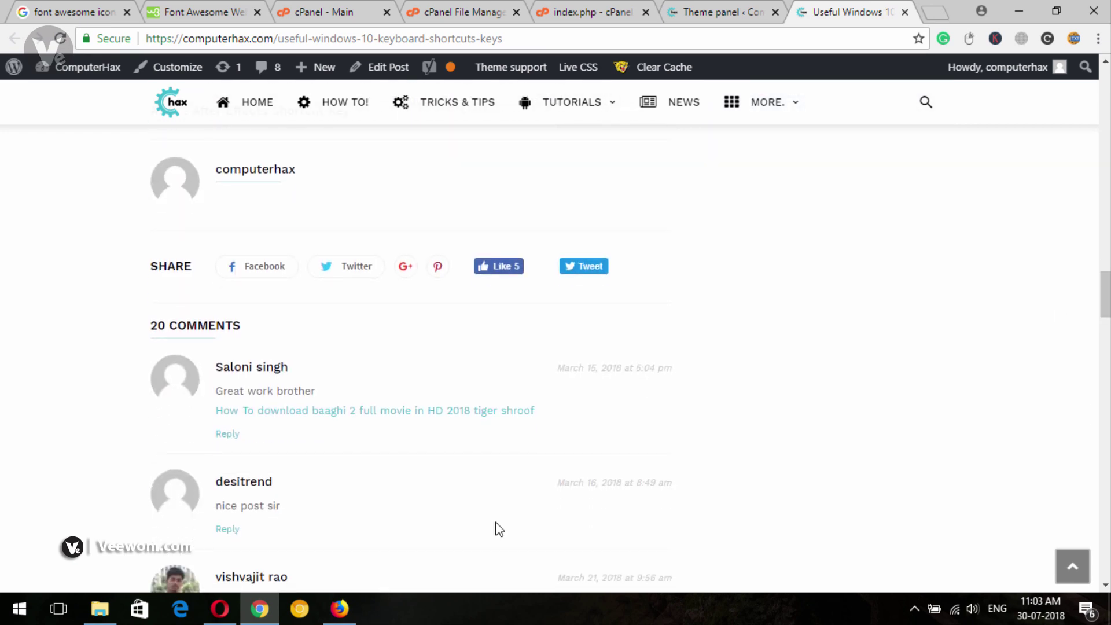
{"action": "scroll", "coordinate": [318, 250], "scroll_direction": "down", "scroll_amount": 4}
Switch back to the Onroid post in Opera, look through its app list and accept the cookie notice.
{"action": "key", "text": "alt+Tab"}
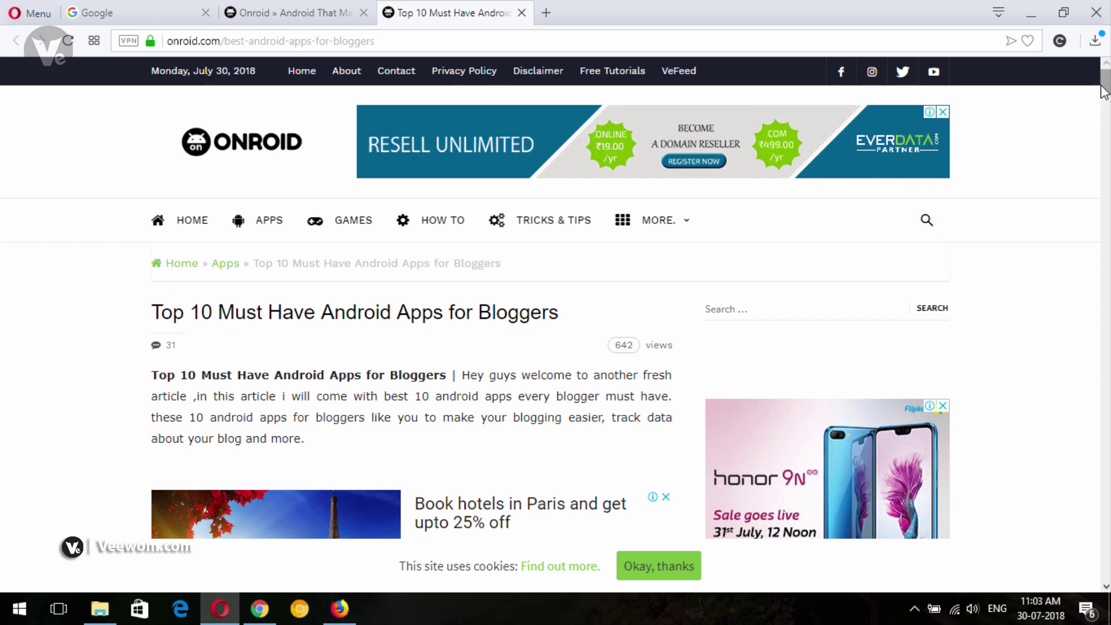
{"action": "scroll", "coordinate": [1105, 81], "scroll_direction": "down", "scroll_amount": 12}
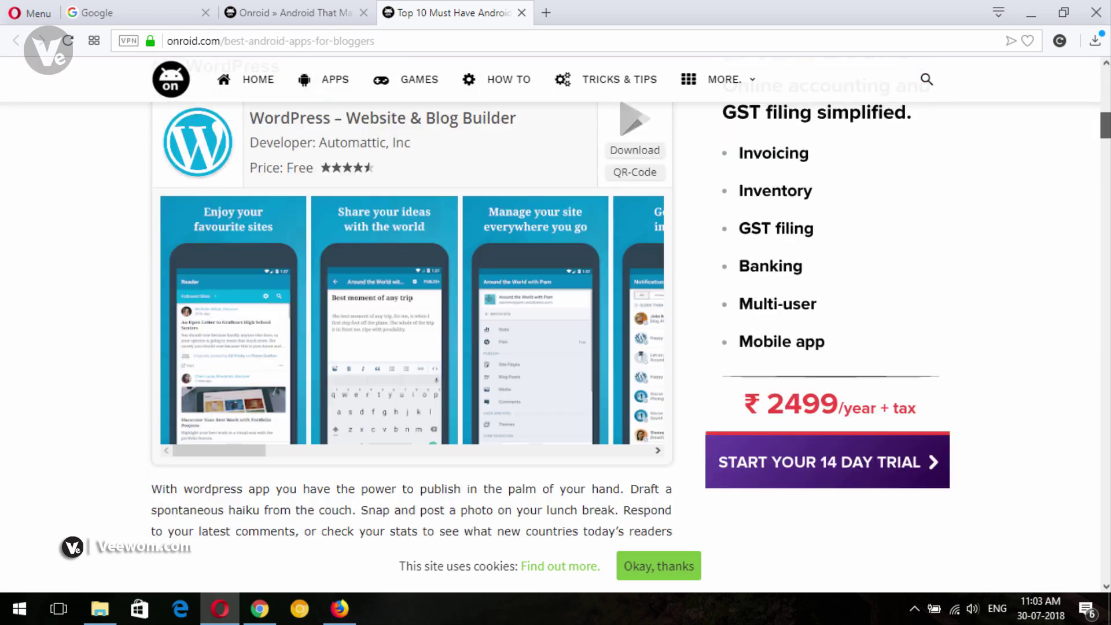
{"action": "scroll", "coordinate": [630, 313], "scroll_direction": "down", "scroll_amount": 20}
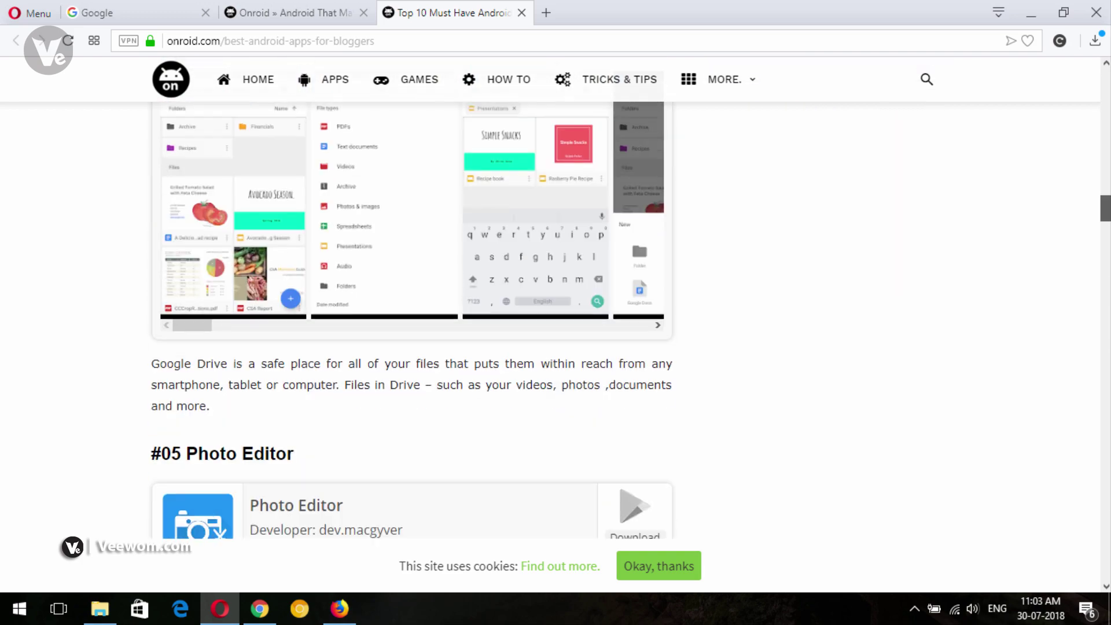
{"action": "scroll", "coordinate": [410, 318], "scroll_direction": "down", "scroll_amount": 15}
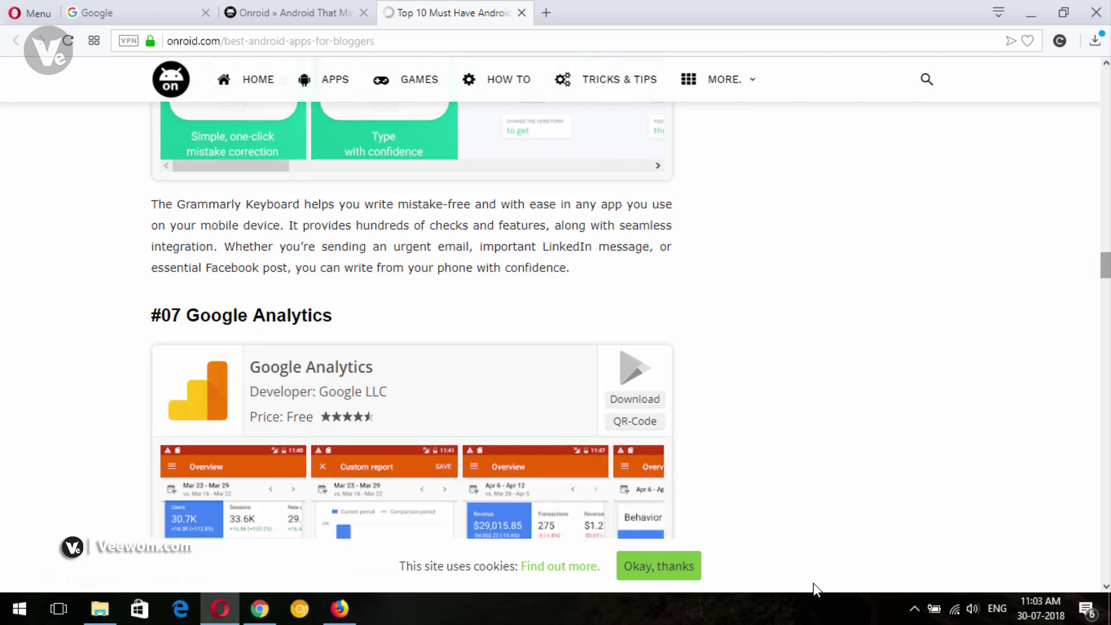
{"action": "left_click", "coordinate": [659, 565]}
{"action": "scroll", "coordinate": [449, 441], "scroll_direction": "down", "scroll_amount": 4}
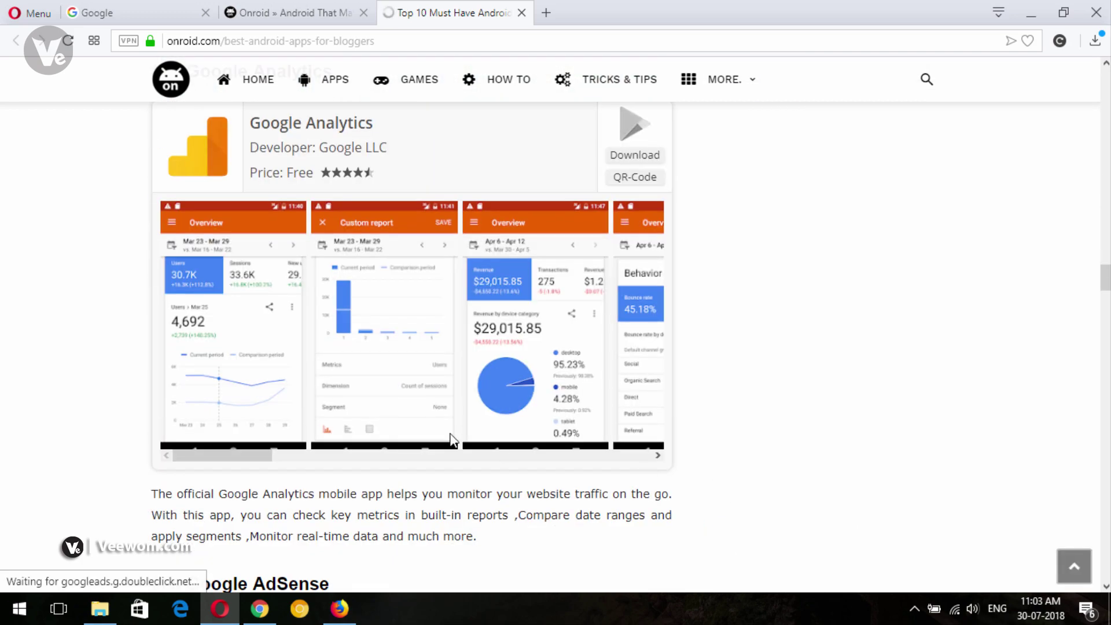
{"action": "scroll", "coordinate": [339, 147], "scroll_direction": "up", "scroll_amount": 1}
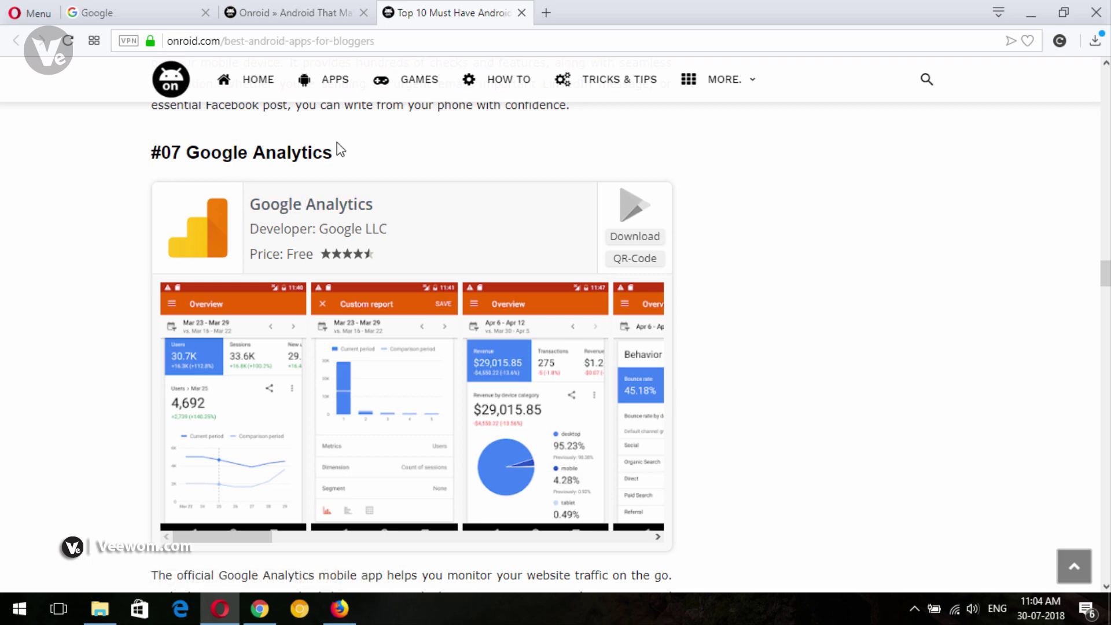
Examine the review summary, tags, share buttons, author box and comments at the end of the Onroid post.
{"action": "left_click_drag", "start_coordinate": [1108, 258], "coordinate": [1056, 388]}
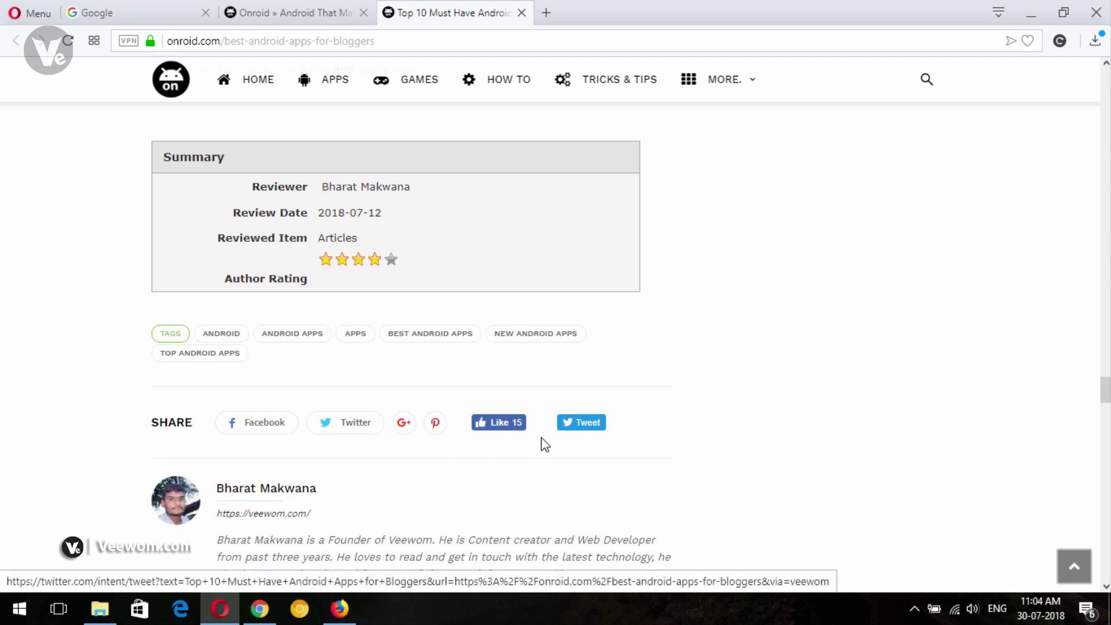
{"action": "left_click_drag", "start_coordinate": [1106, 399], "coordinate": [1106, 405]}
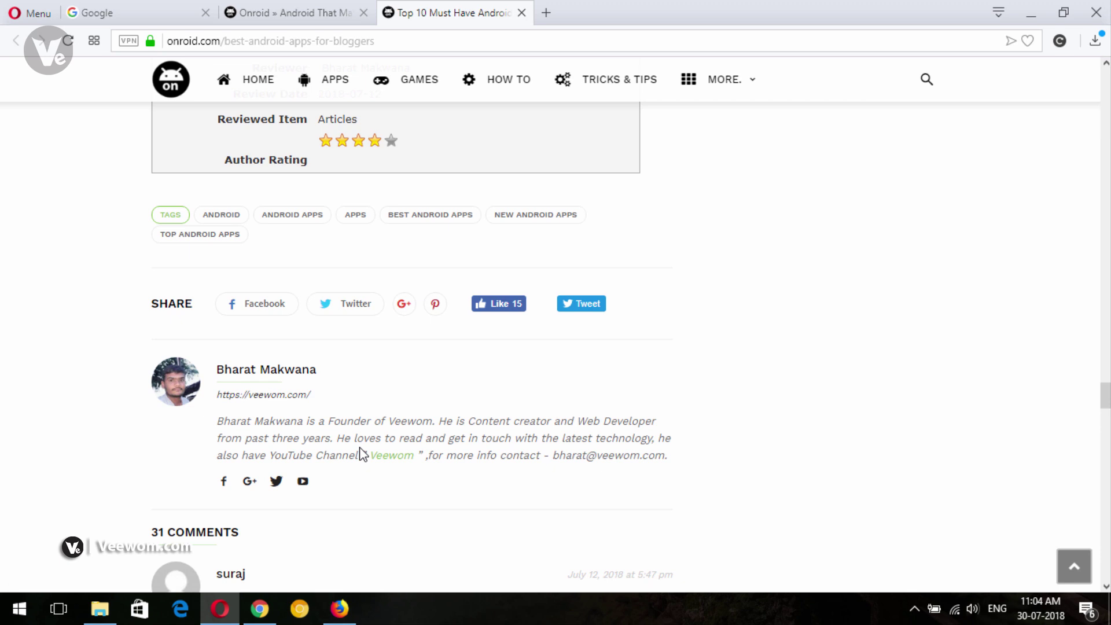
{"action": "left_click_drag", "start_coordinate": [1105, 396], "coordinate": [1105, 409]}
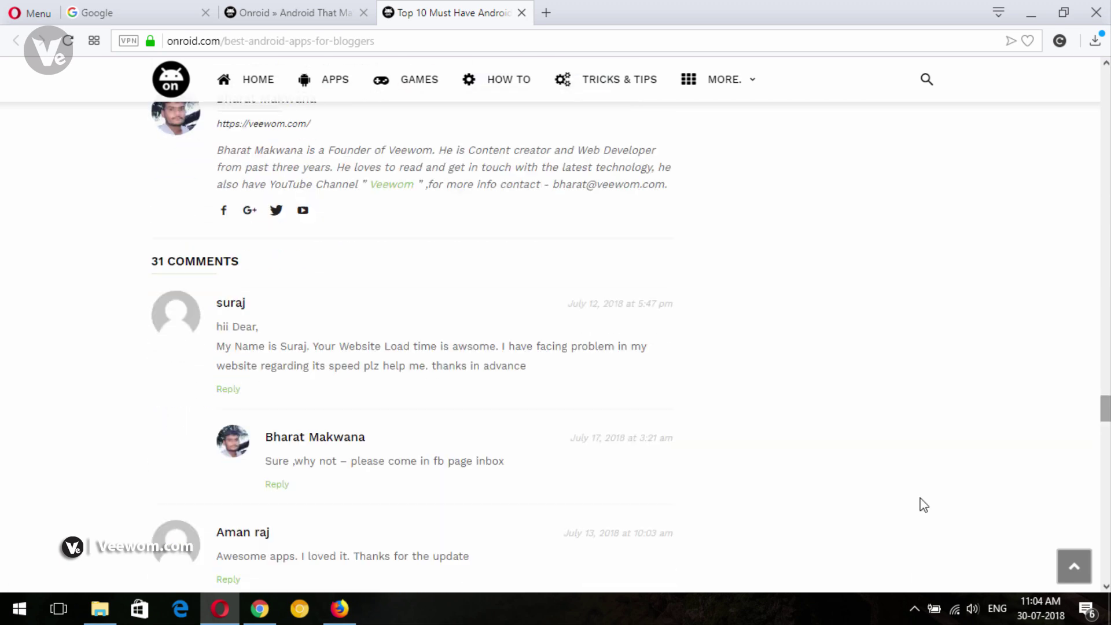
{"action": "scroll", "coordinate": [290, 292], "scroll_direction": "down", "scroll_amount": 3}
{"action": "scroll", "coordinate": [320, 314], "scroll_direction": "up", "scroll_amount": 2}
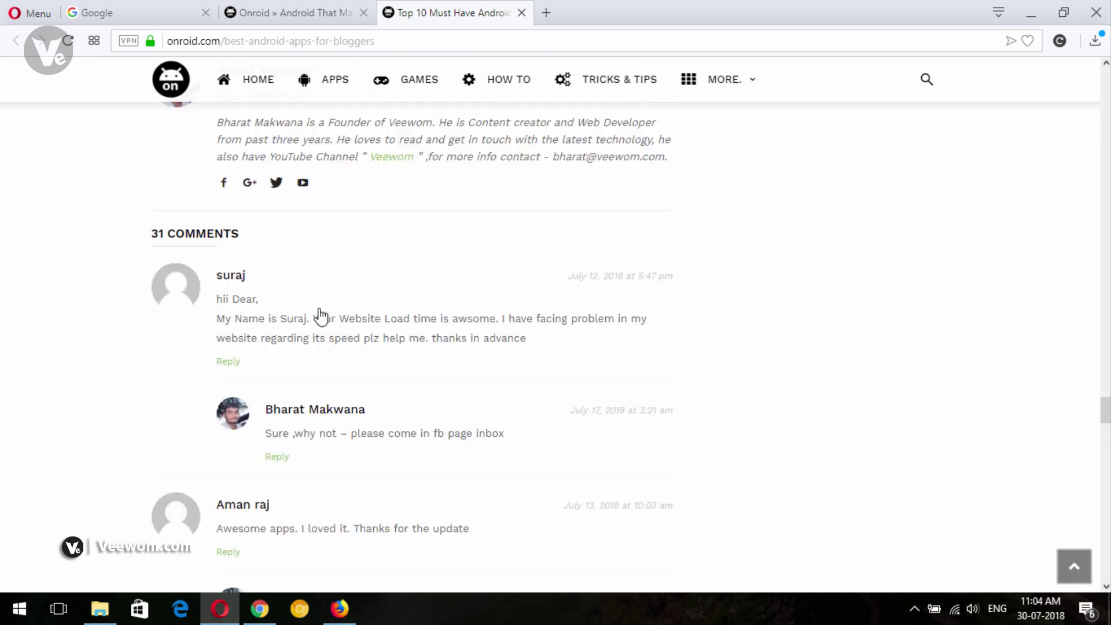
{"action": "scroll", "coordinate": [340, 320], "scroll_direction": "down", "scroll_amount": 10}
{"action": "scroll", "coordinate": [449, 350], "scroll_direction": "up", "scroll_amount": 15}
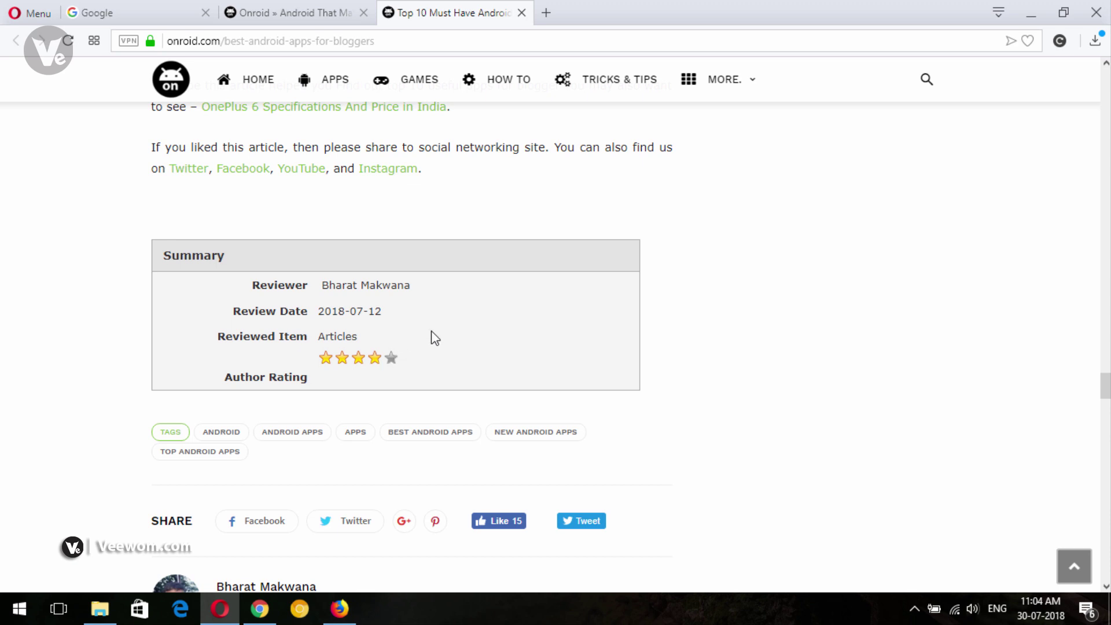
Search Google for "must have android apps for bloggers".
{"action": "left_click", "coordinate": [124, 8]}
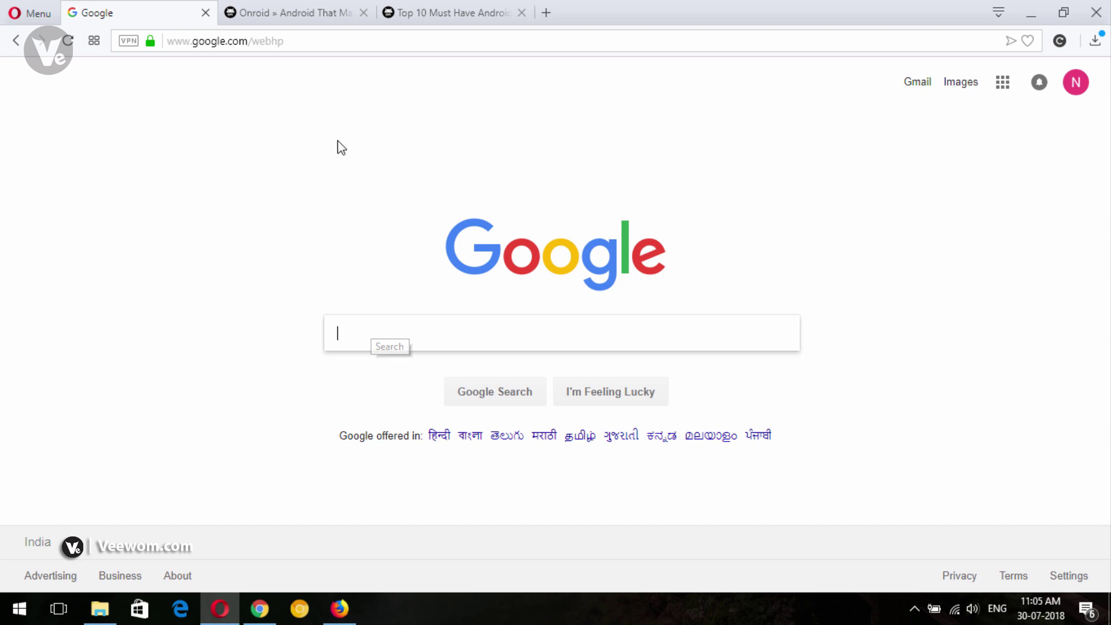
{"action": "left_click", "coordinate": [476, 9]}
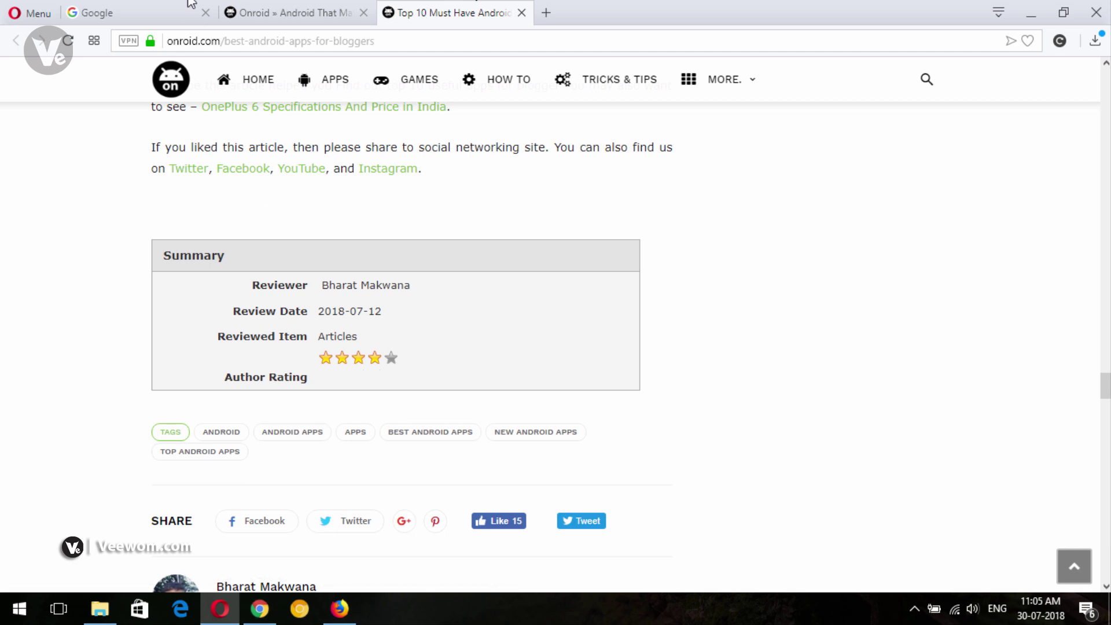
{"action": "left_click", "coordinate": [165, 8]}
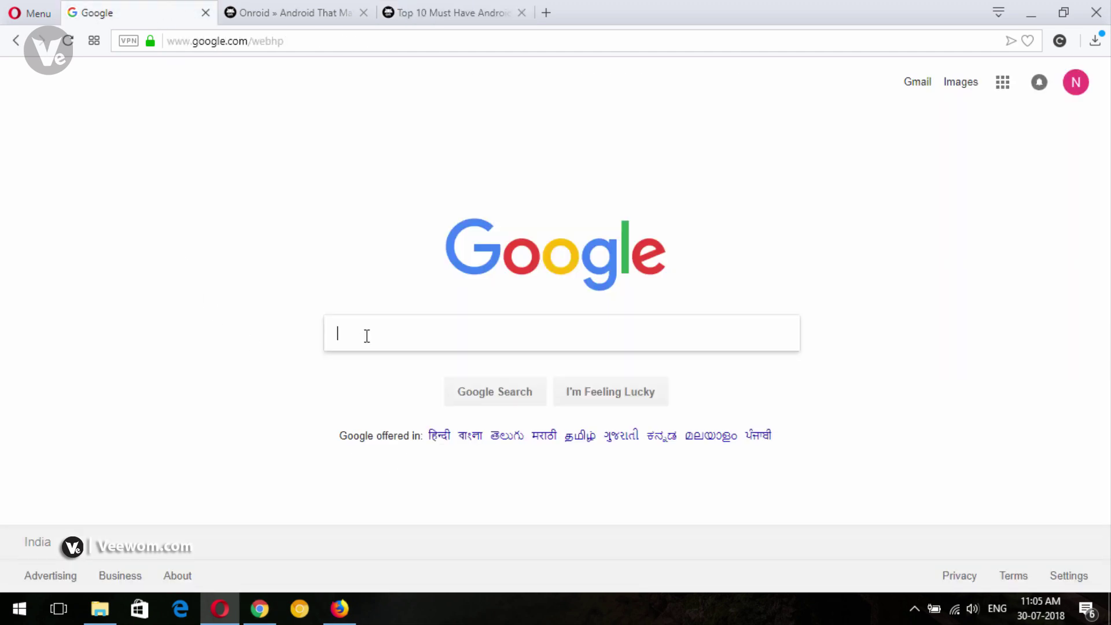
{"action": "type", "text": "must have"}
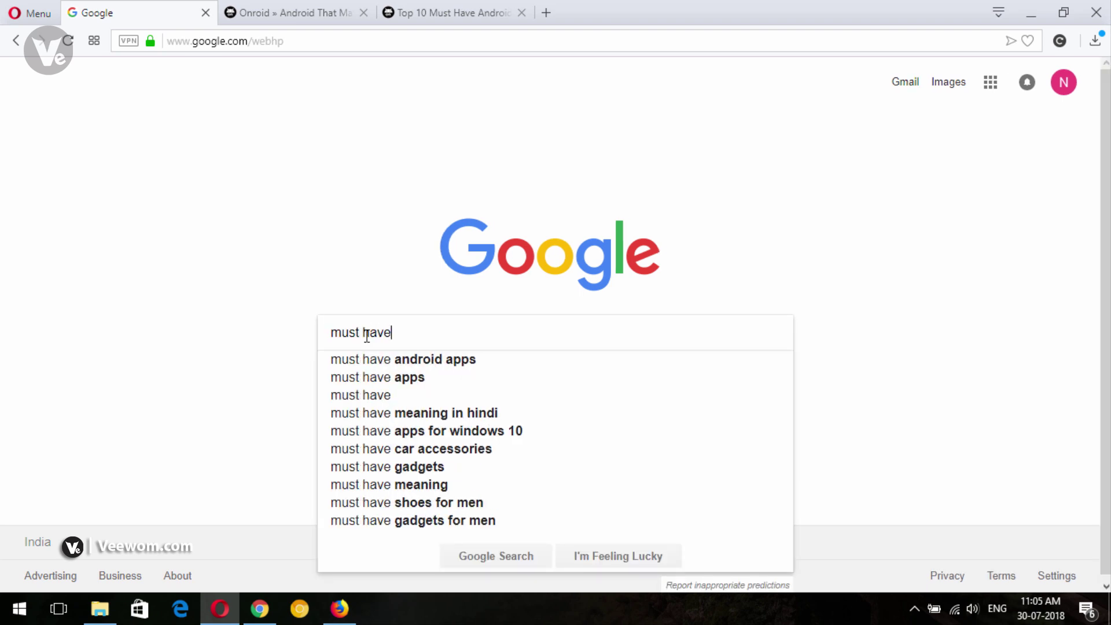
{"action": "key", "text": "Down"}
{"action": "type", "text": "for "}
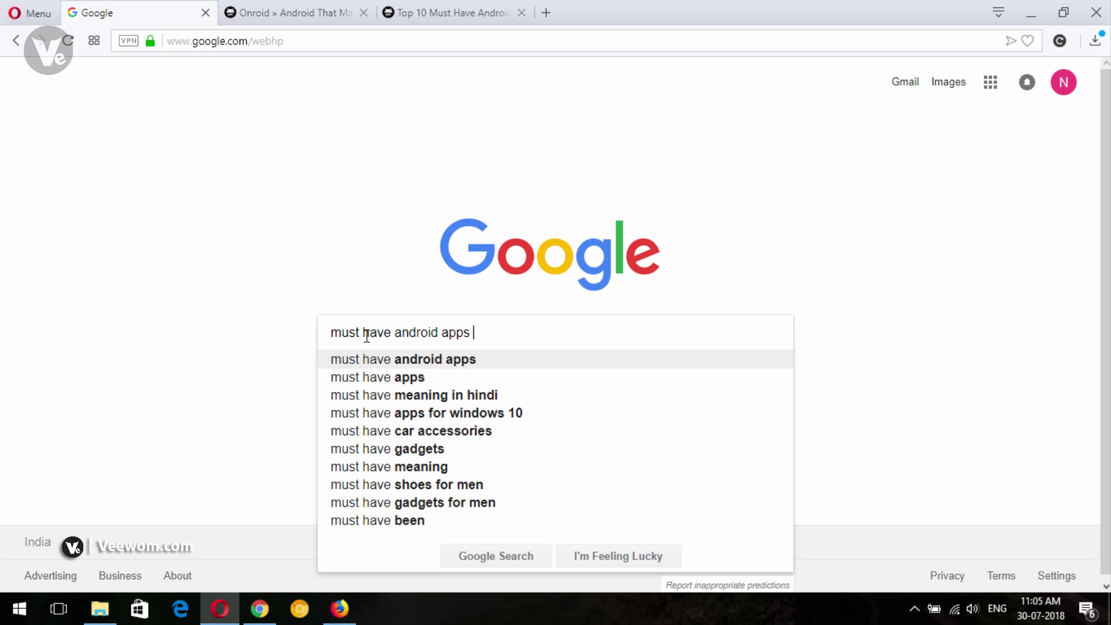
{"action": "type", "text": "blogg"}
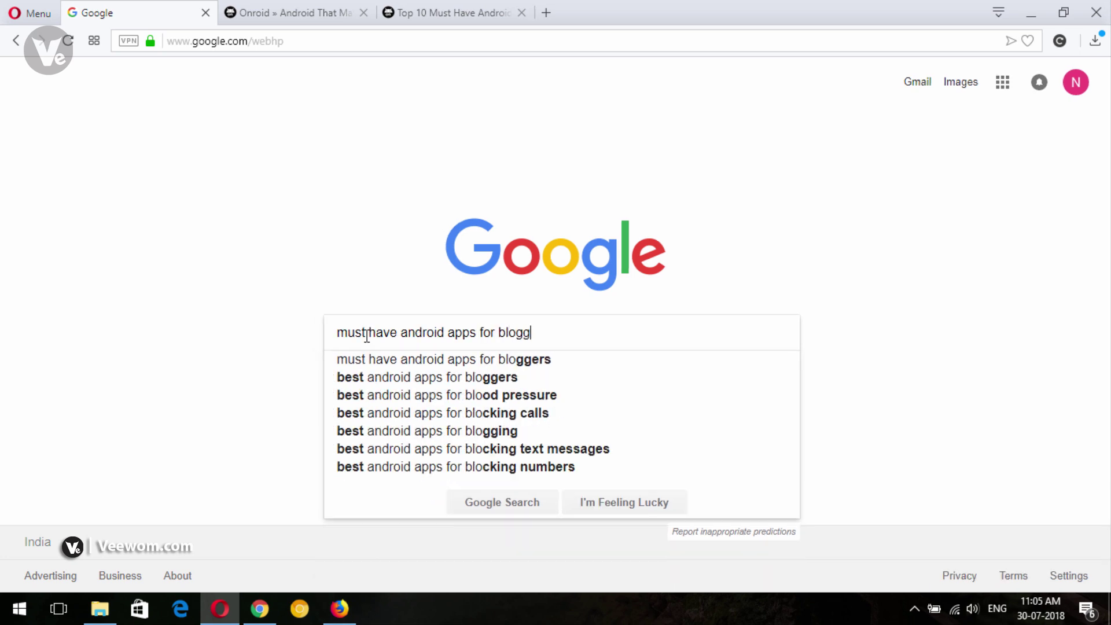
{"action": "type", "text": "ers"}
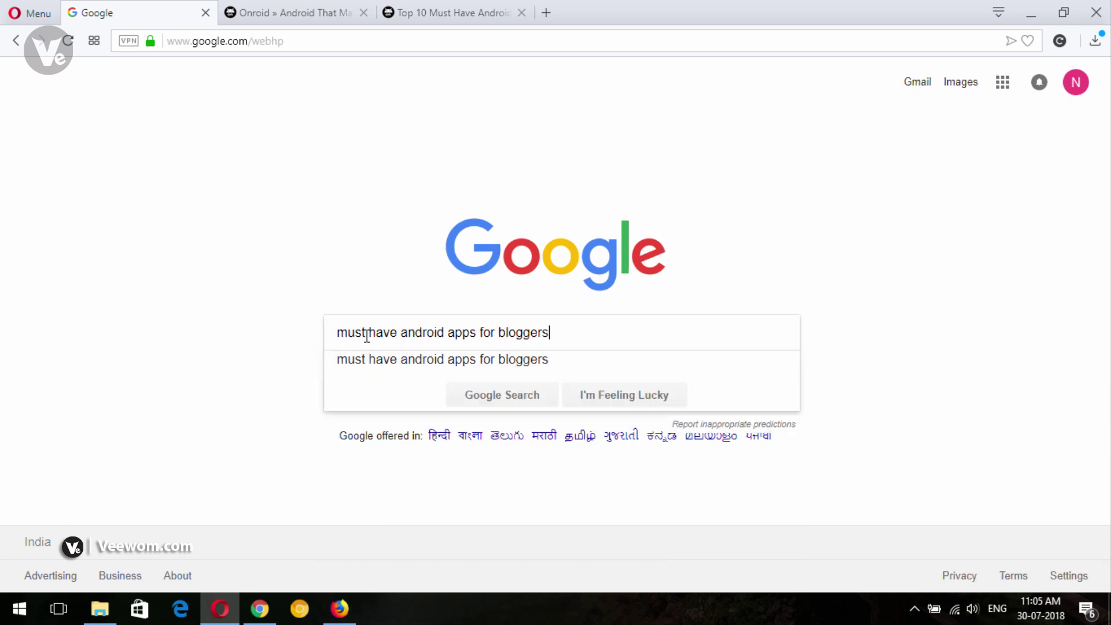
{"action": "key", "text": "Return"}
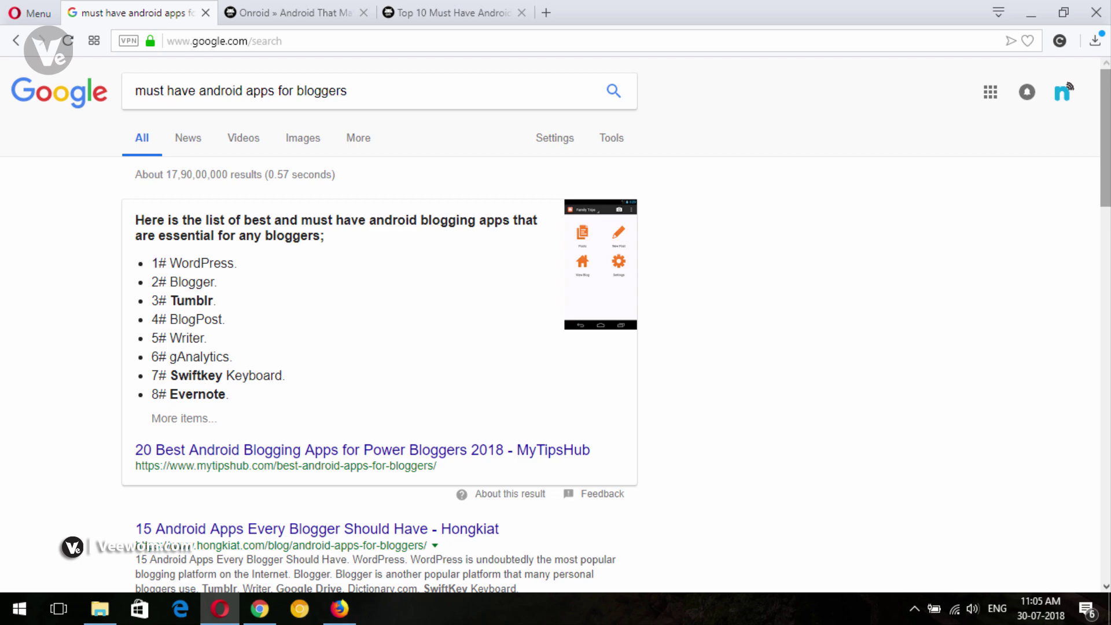
Find the Onroid post in the search results and outline its entry and its star rating line.
{"action": "scroll", "coordinate": [578, 324], "scroll_direction": "down", "scroll_amount": 7}
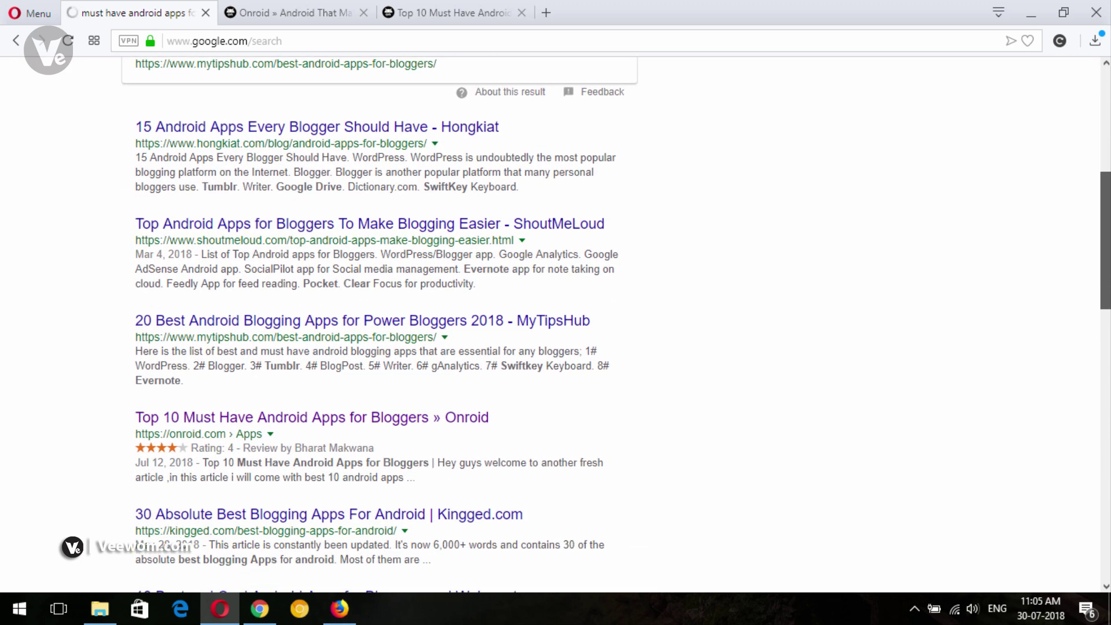
{"action": "scroll", "coordinate": [1105, 243], "scroll_direction": "down", "scroll_amount": 3}
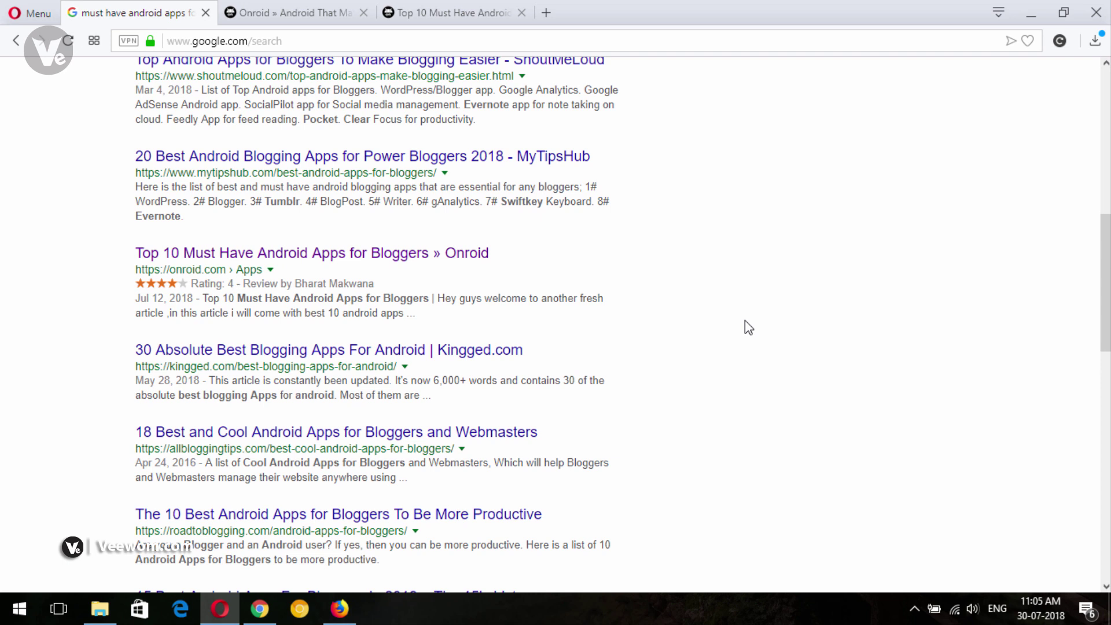
{"action": "mouse_move", "coordinate": [108, 226]}
{"action": "left_mouse_down"}
{"action": "mouse_move", "coordinate": [256, 272]}
{"action": "mouse_move", "coordinate": [664, 336]}
{"action": "left_mouse_up"}
{"action": "left_click_drag", "start_coordinate": [118, 273], "coordinate": [242, 296]}
Look over the first search results again and return to the breadcrumb trail at the start of the Onroid post.
{"action": "scroll", "coordinate": [999, 330], "scroll_direction": "up", "scroll_amount": 10}
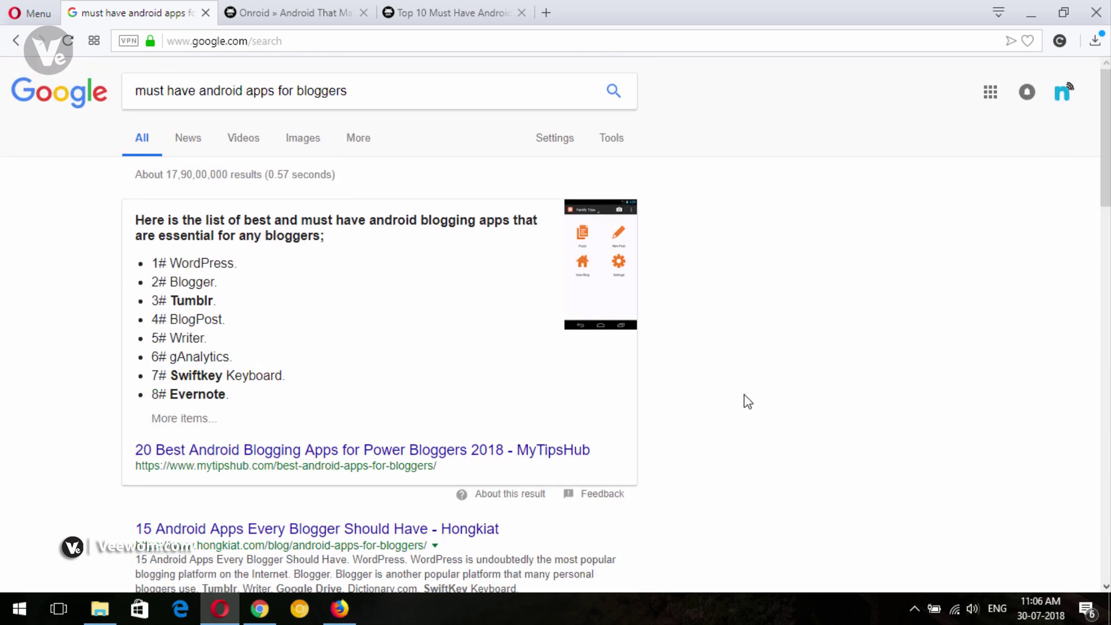
{"action": "scroll", "coordinate": [748, 401], "scroll_direction": "down", "scroll_amount": 2}
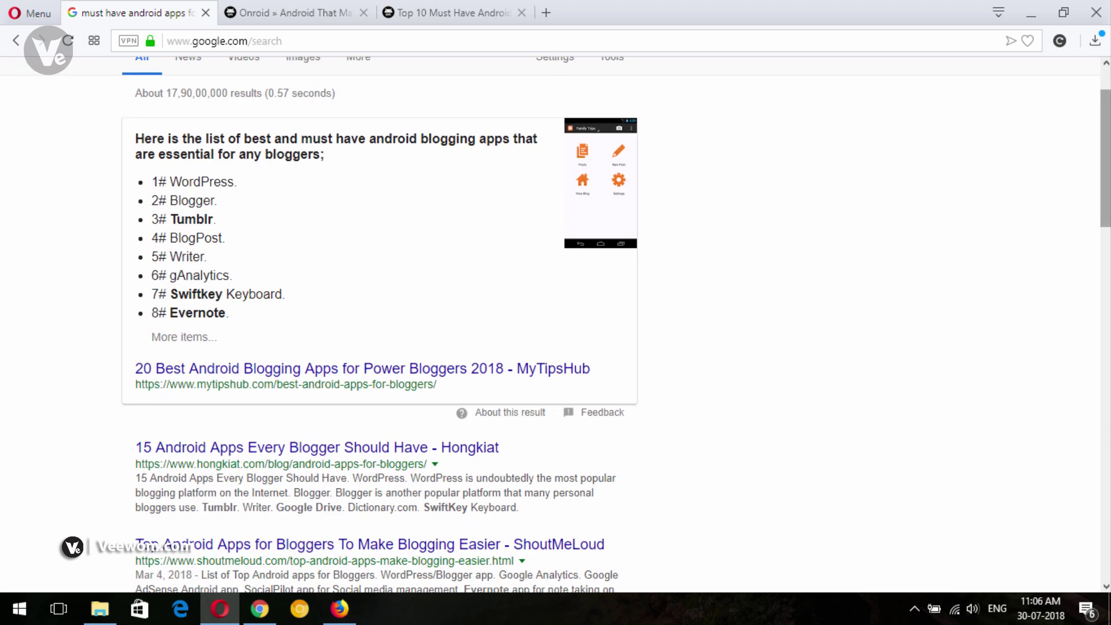
{"action": "scroll", "coordinate": [119, 386], "scroll_direction": "down", "scroll_amount": 4}
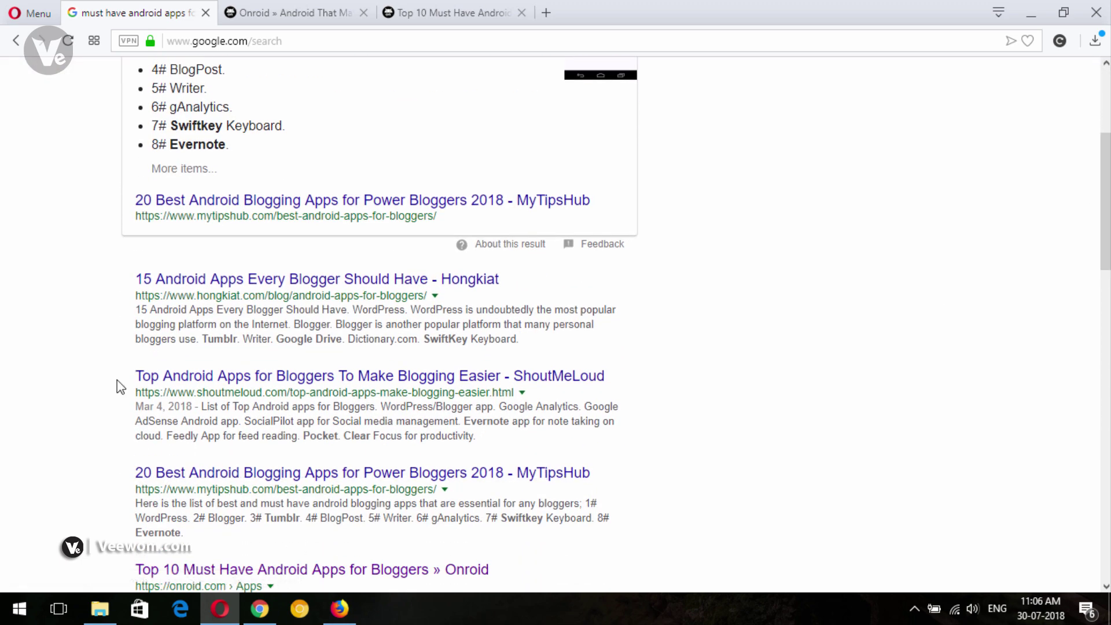
{"action": "scroll", "coordinate": [124, 354], "scroll_direction": "up", "scroll_amount": 5}
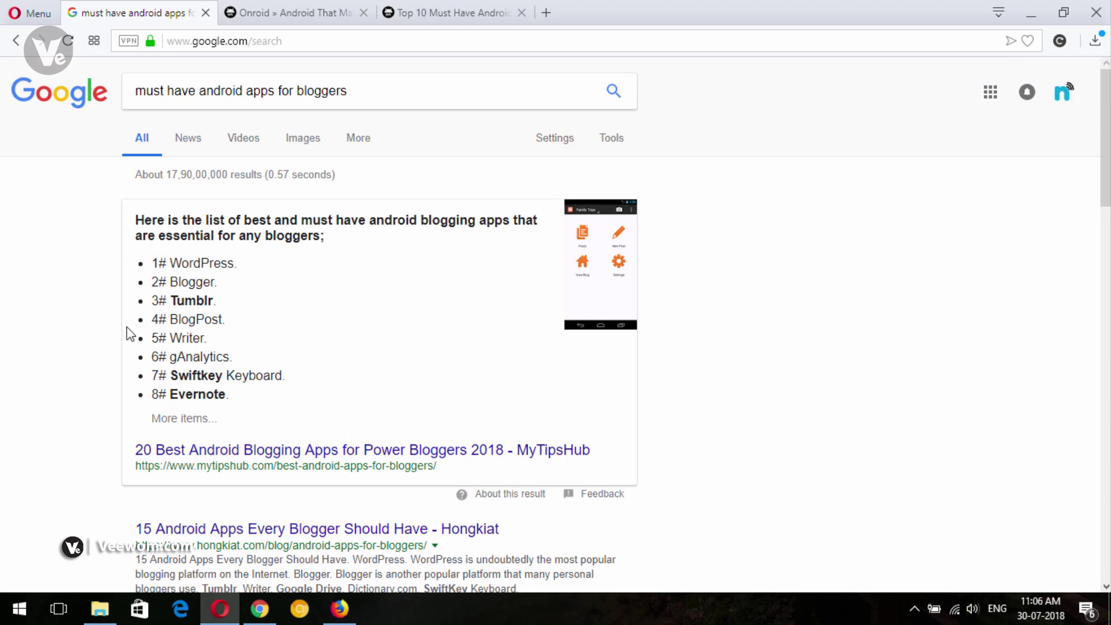
{"action": "left_click", "coordinate": [392, 8]}
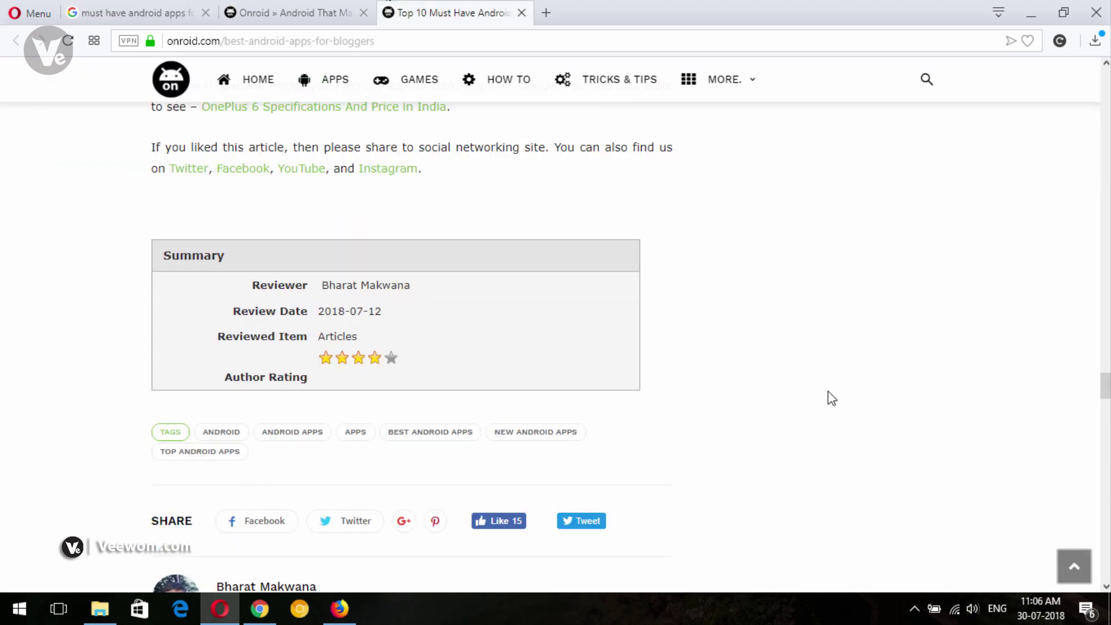
{"action": "left_click_drag", "start_coordinate": [1105, 385], "coordinate": [1105, 76]}
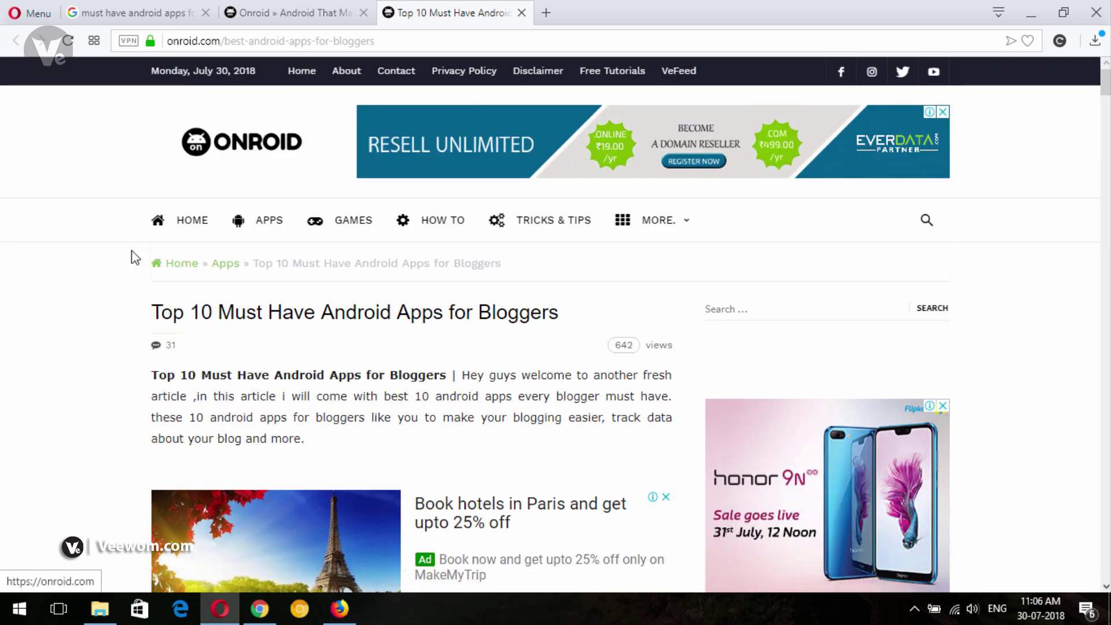
Open the Onroid post from the Google results and look through it down to its conclusion and review summary.
{"action": "left_click", "coordinate": [138, 12]}
{"action": "scroll", "coordinate": [107, 405], "scroll_direction": "down", "scroll_amount": 8}
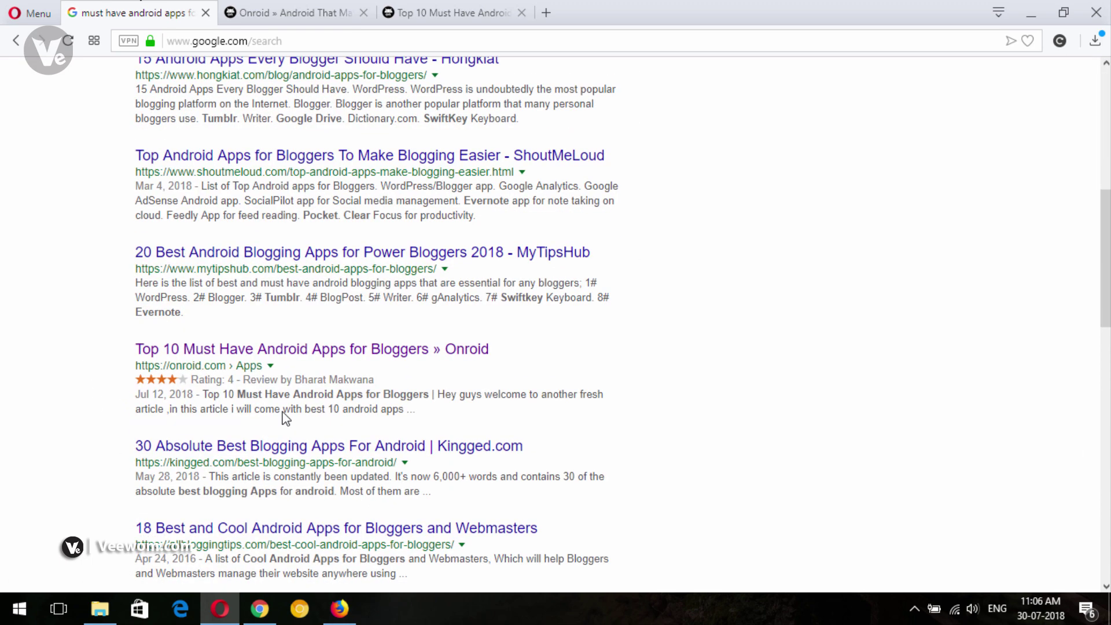
{"action": "left_click", "coordinate": [372, 333]}
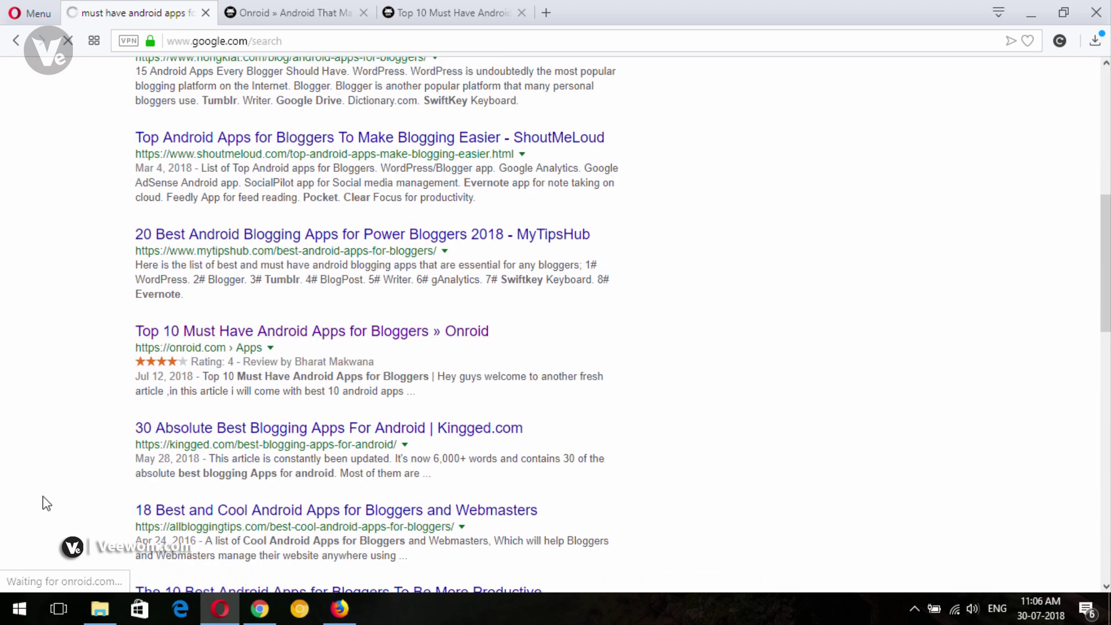
{"action": "left_click", "coordinate": [457, 8]}
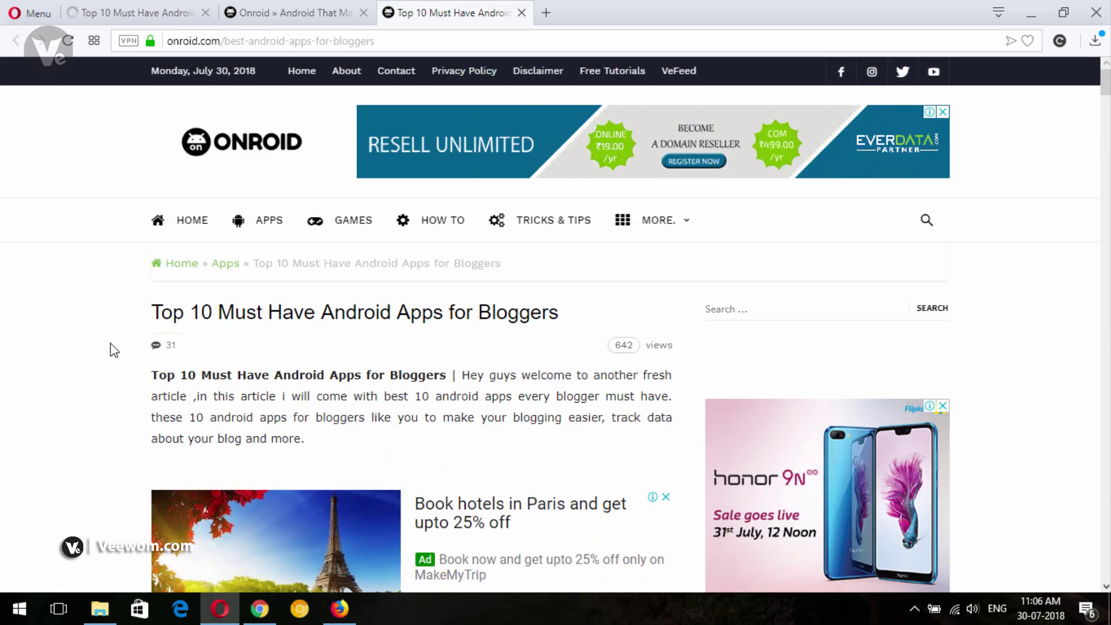
{"action": "left_click", "coordinate": [121, 9]}
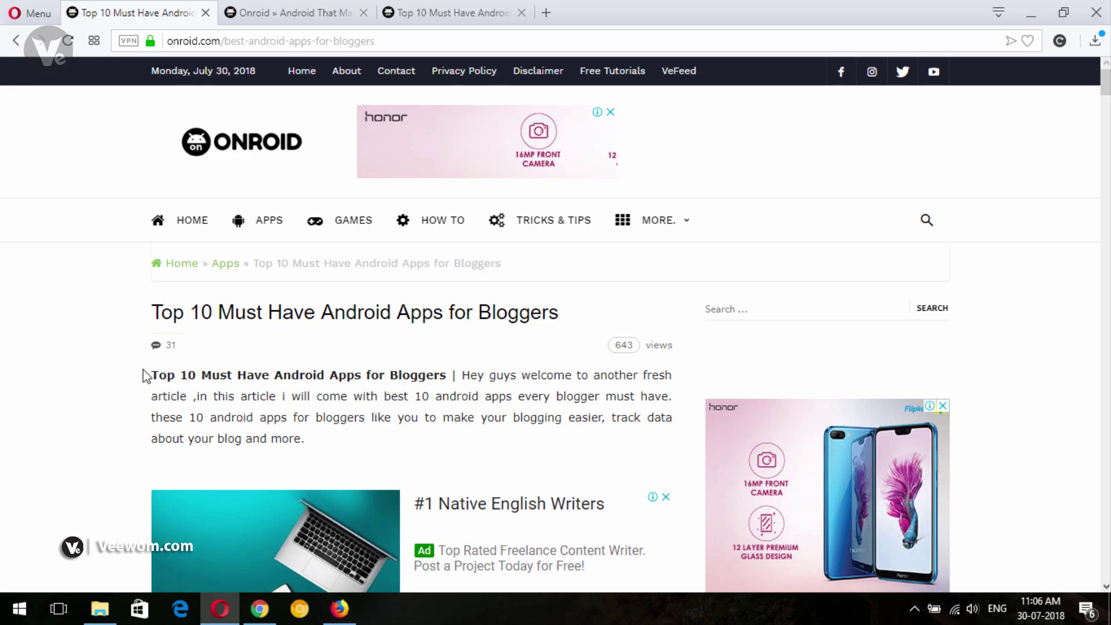
{"action": "scroll", "coordinate": [411, 347], "scroll_direction": "down", "scroll_amount": 20}
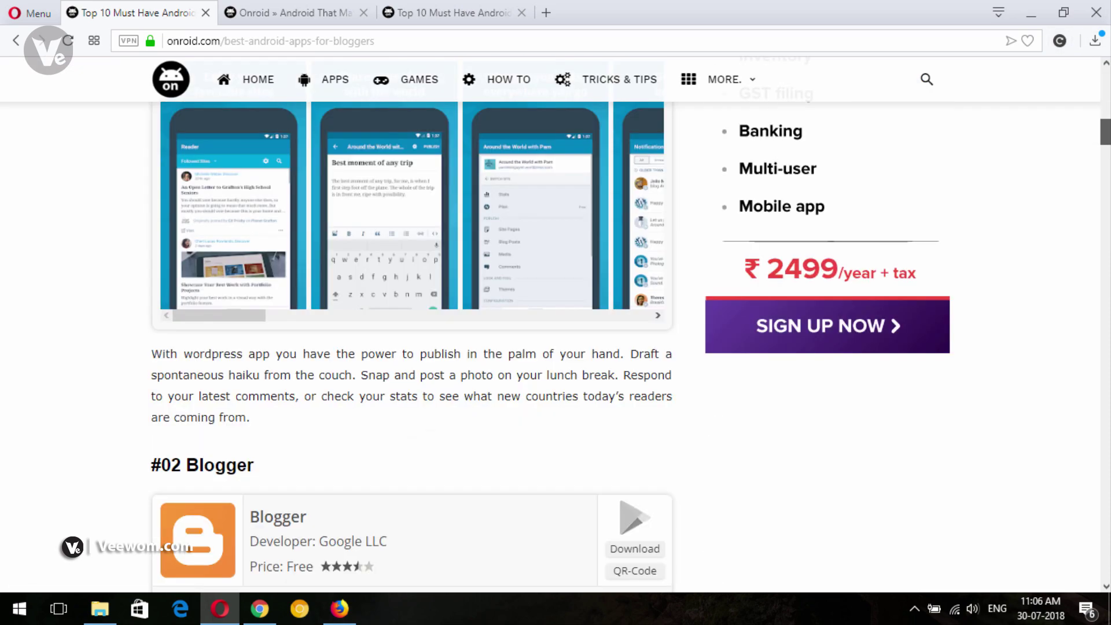
{"action": "scroll", "coordinate": [410, 347], "scroll_direction": "down", "scroll_amount": 20}
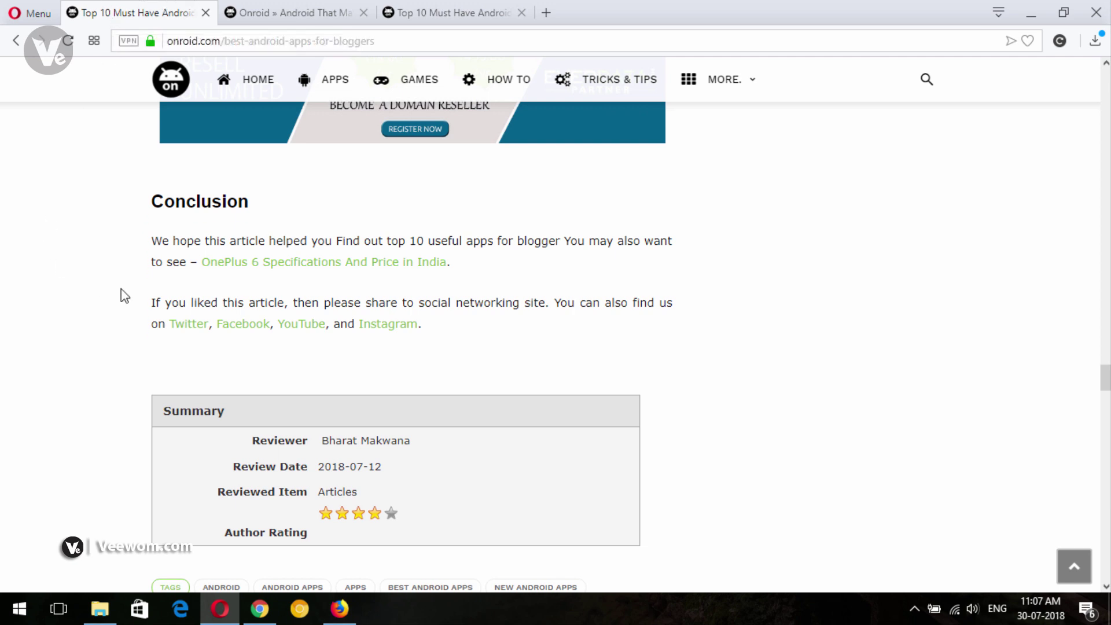
Look over the breadcrumbs and layout of the linked OnePlus 6 article on Wirefeast, accepting the cookie notice, and close its tab.
{"action": "left_click", "coordinate": [265, 270]}
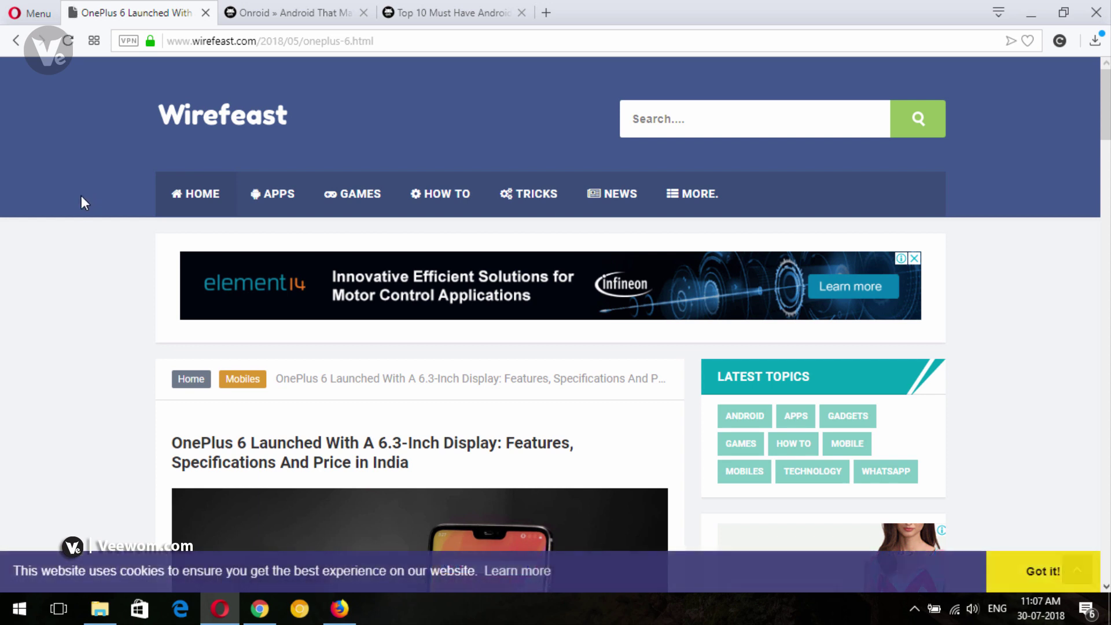
{"action": "left_click", "coordinate": [1062, 571]}
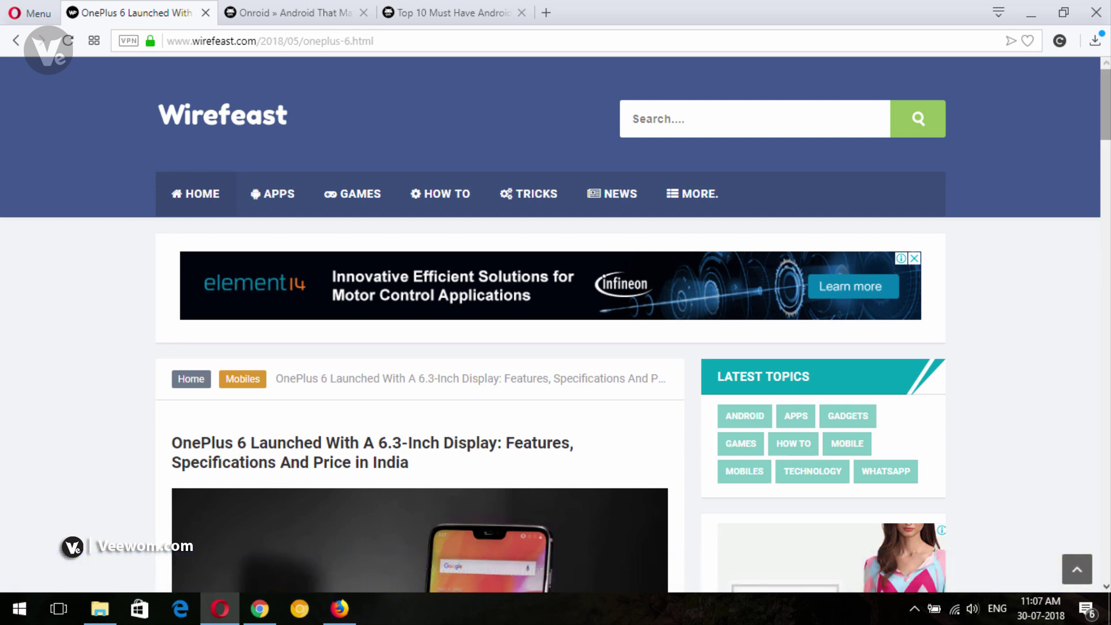
{"action": "scroll", "coordinate": [1055, 324], "scroll_direction": "down", "scroll_amount": 4}
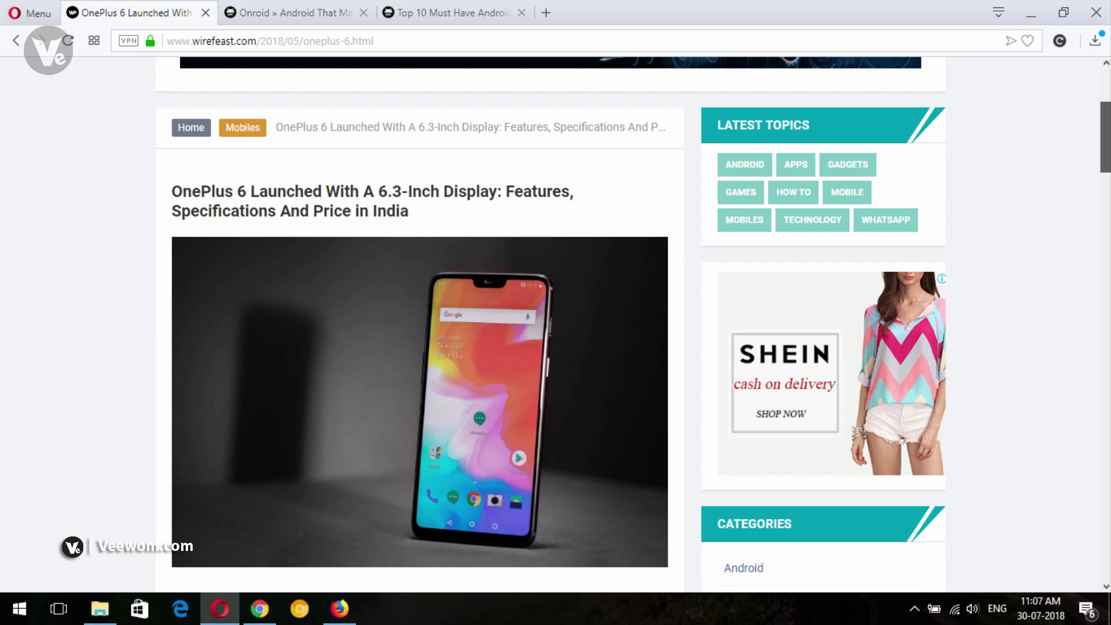
{"action": "scroll", "coordinate": [555, 324], "scroll_direction": "down", "scroll_amount": 8}
{"action": "scroll", "coordinate": [556, 324], "scroll_direction": "up", "scroll_amount": 15}
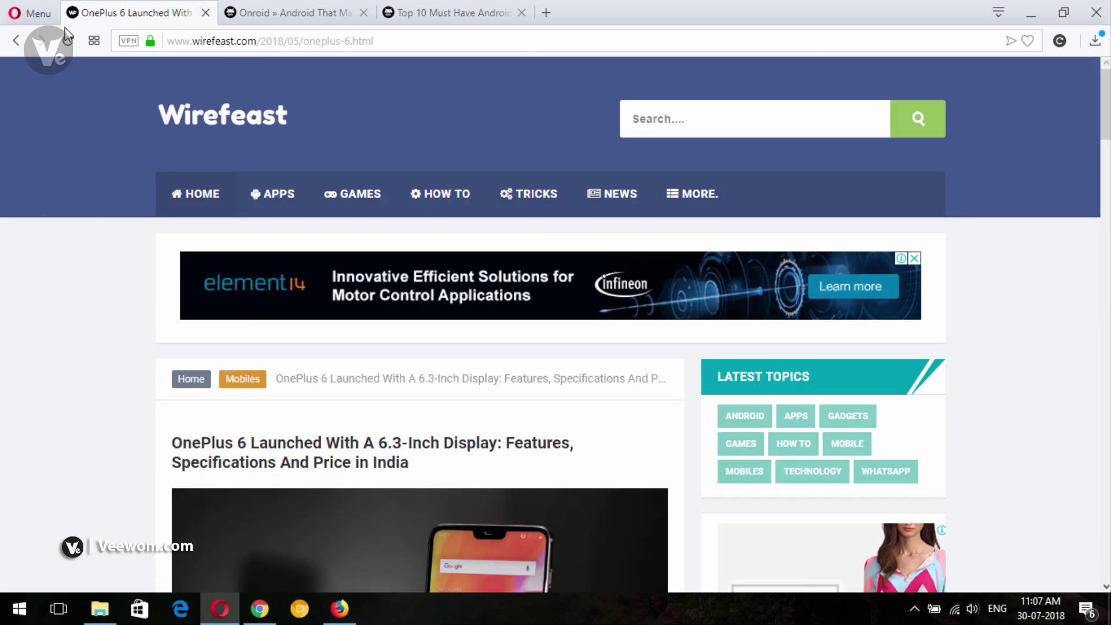
{"action": "key", "text": "ctrl+w"}
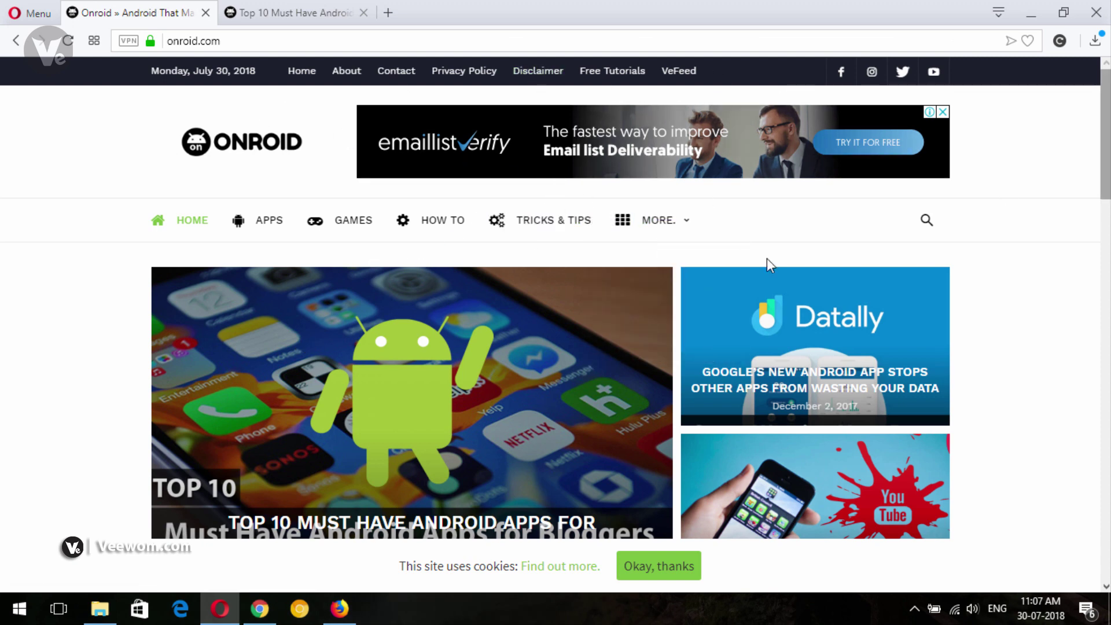
Examine the featured post grid, latest articles and sidebar on the Onroid home page.
{"action": "scroll", "coordinate": [768, 260], "scroll_direction": "down", "scroll_amount": 6}
{"action": "scroll", "coordinate": [848, 451], "scroll_direction": "down", "scroll_amount": 10}
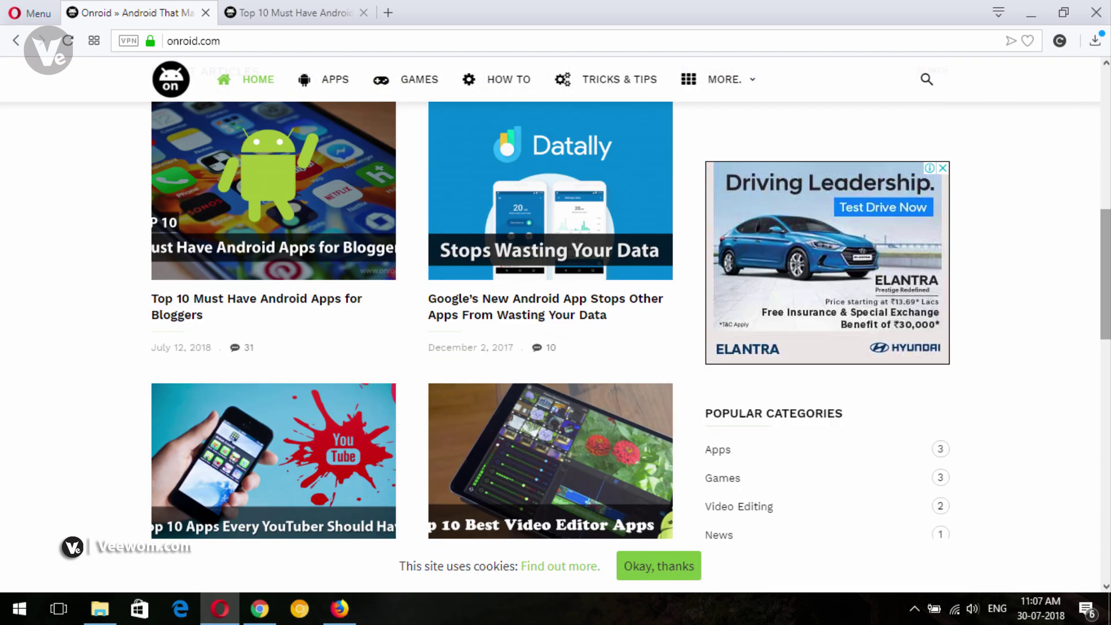
{"action": "scroll", "coordinate": [555, 298], "scroll_direction": "up", "scroll_amount": 14}
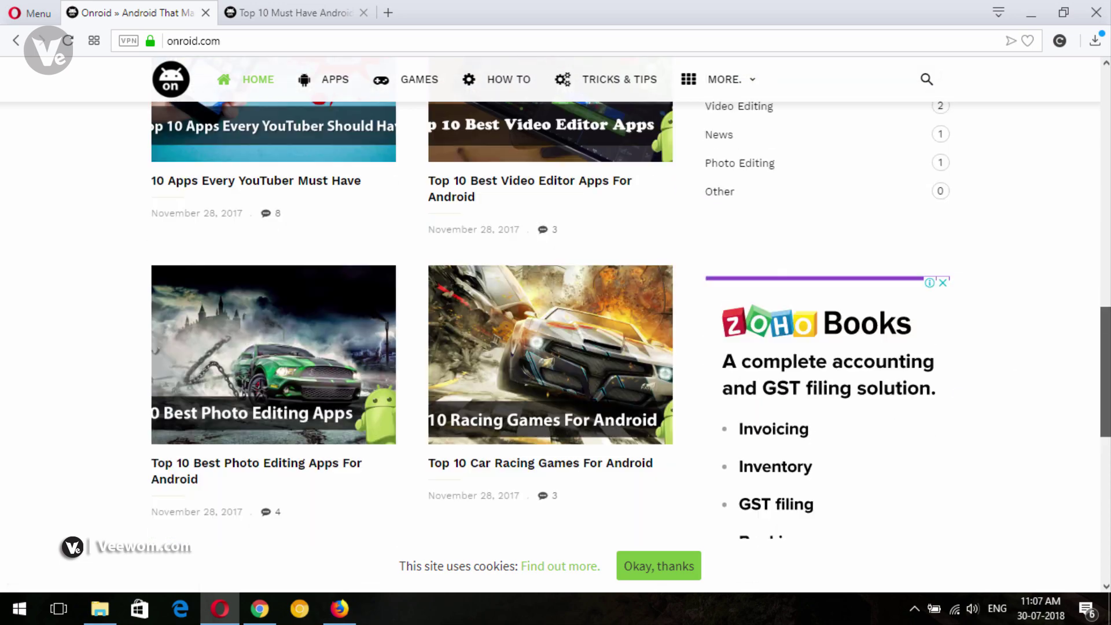
{"action": "scroll", "coordinate": [632, 311], "scroll_direction": "down", "scroll_amount": 1}
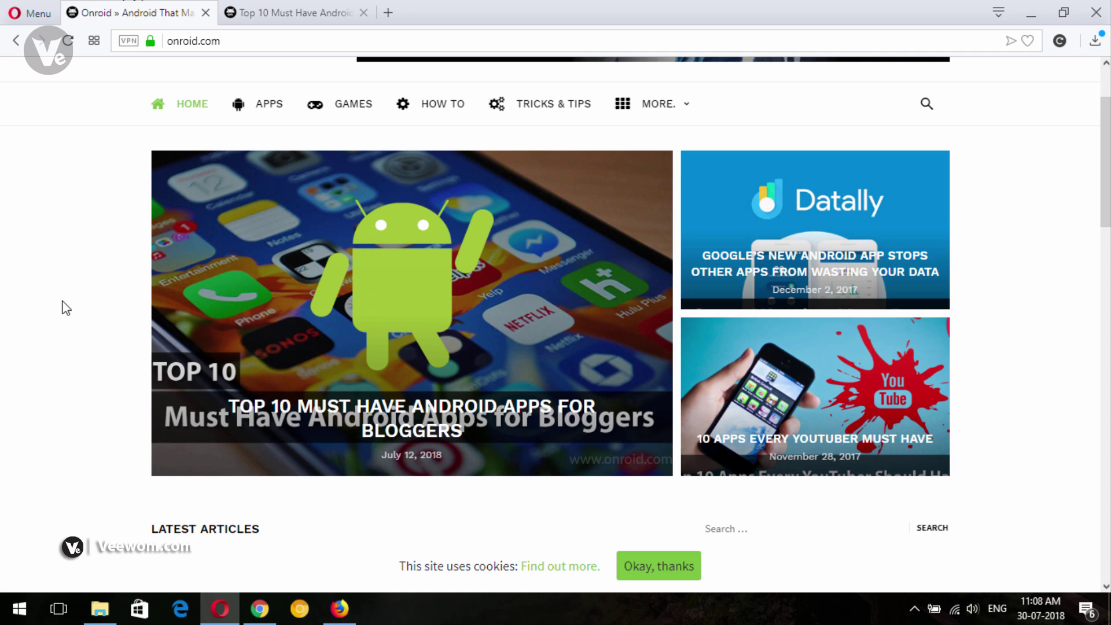
Switch to Chrome and open the ComputerHax WordPress dashboard, checking the Onroid home page in Opera once more.
{"action": "left_click", "coordinate": [260, 609]}
{"action": "left_click", "coordinate": [709, 10]}
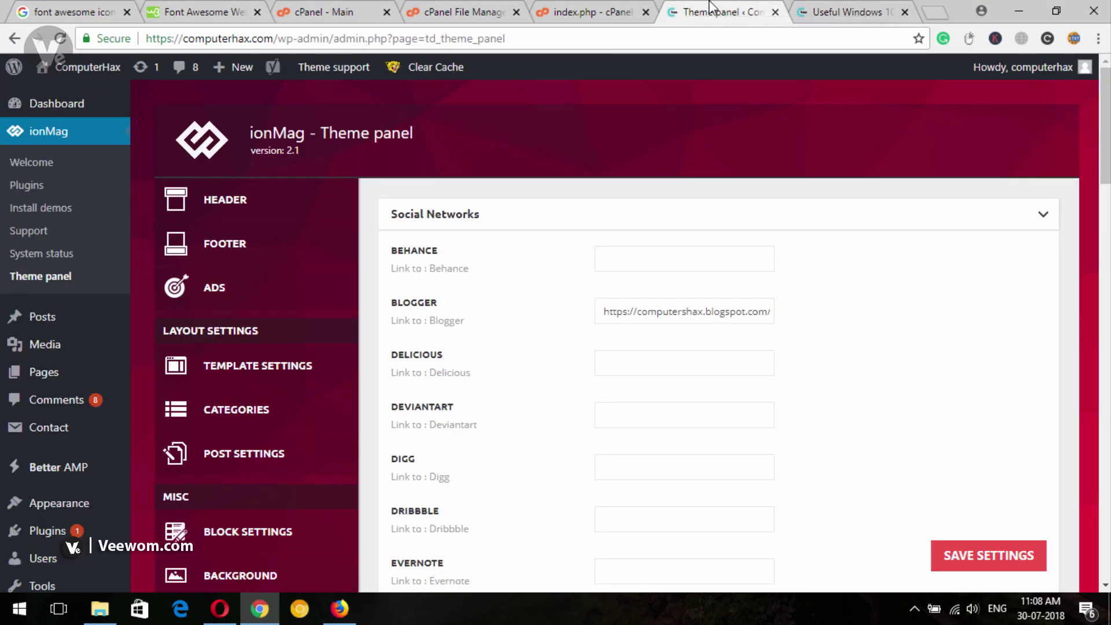
{"action": "left_click", "coordinate": [53, 104]}
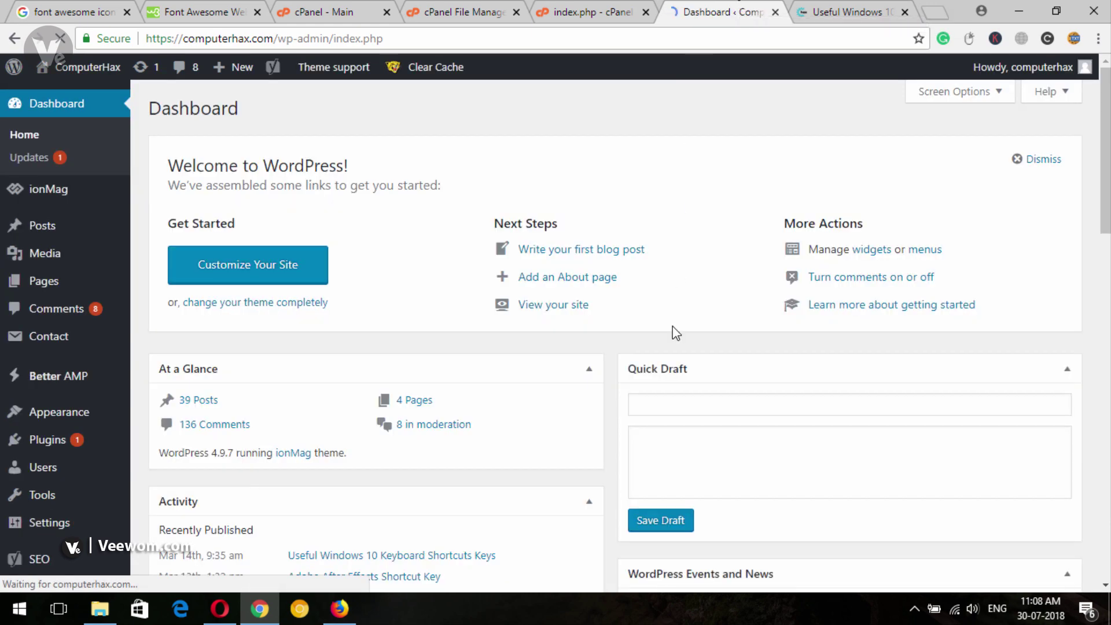
{"action": "left_click", "coordinate": [220, 608]}
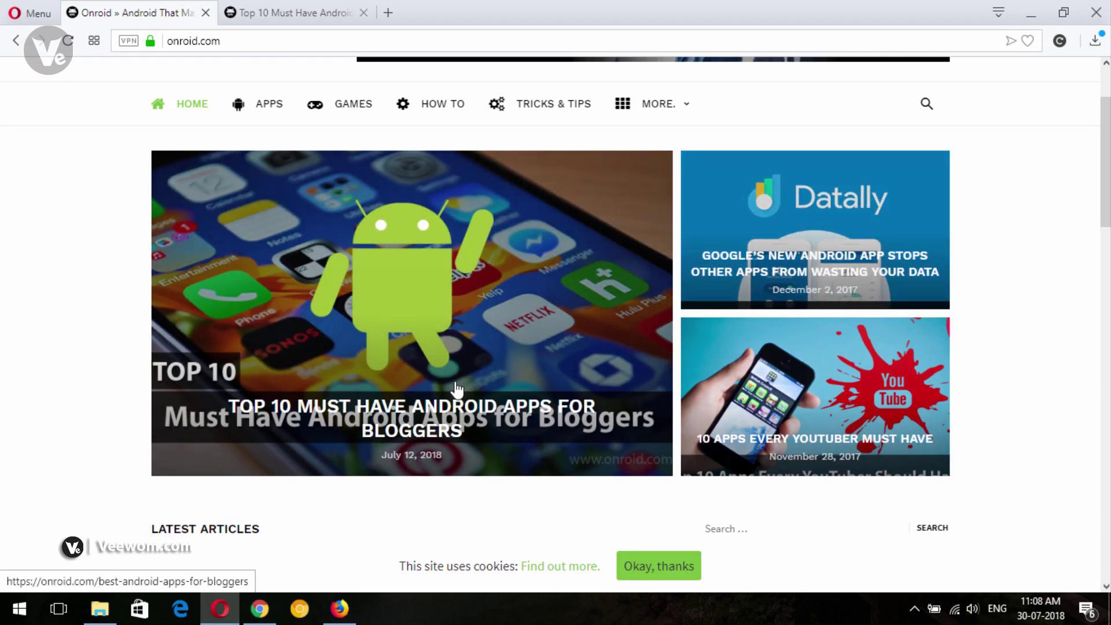
{"action": "left_click", "coordinate": [270, 620]}
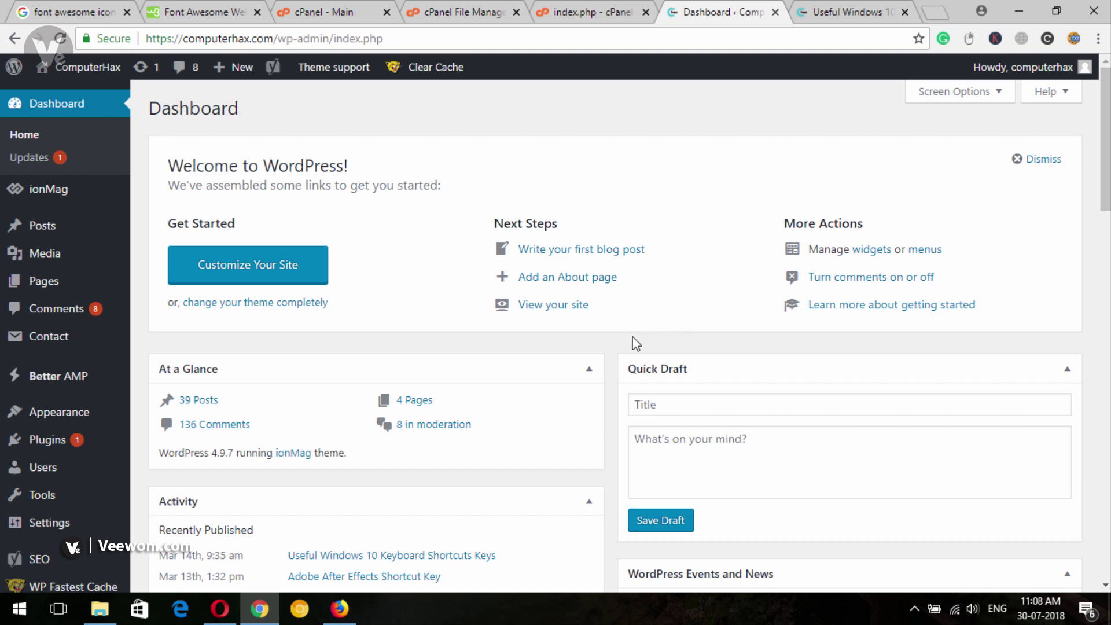
Add a new WordPress page titled "Home" and publish it.
{"action": "left_click", "coordinate": [173, 284]}
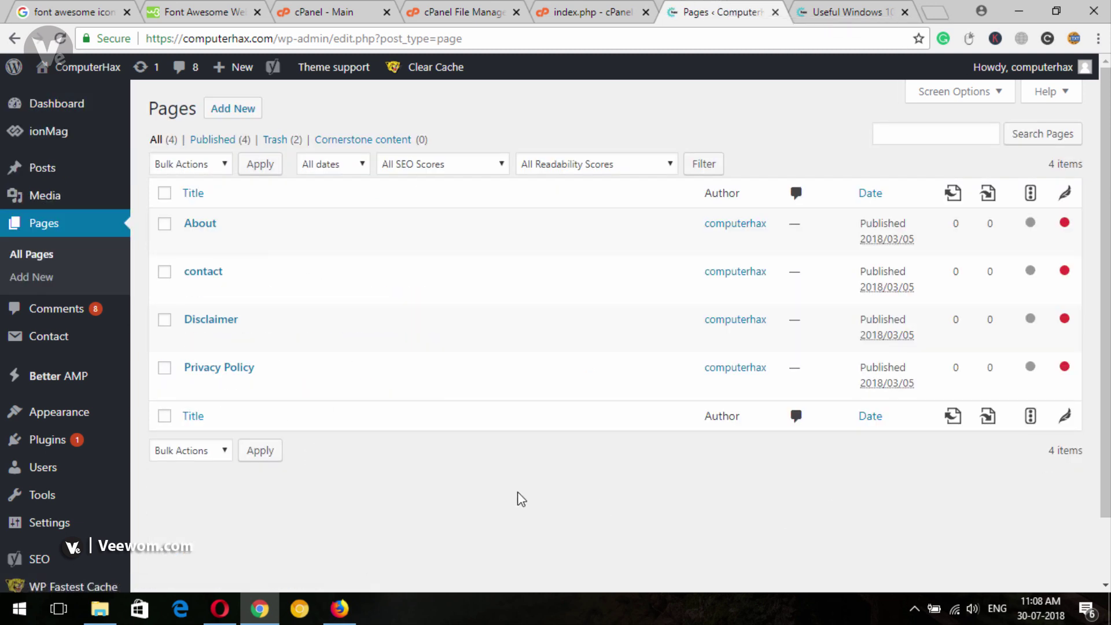
{"action": "left_click", "coordinate": [224, 119]}
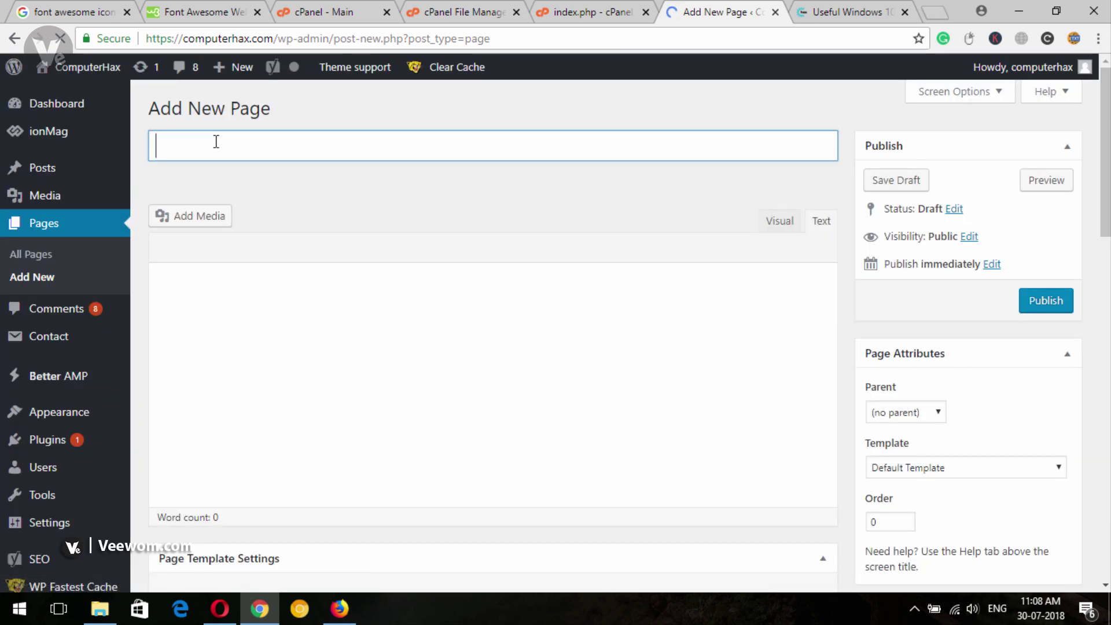
{"action": "type", "text": "Home"}
{"action": "left_click", "coordinate": [1045, 351]}
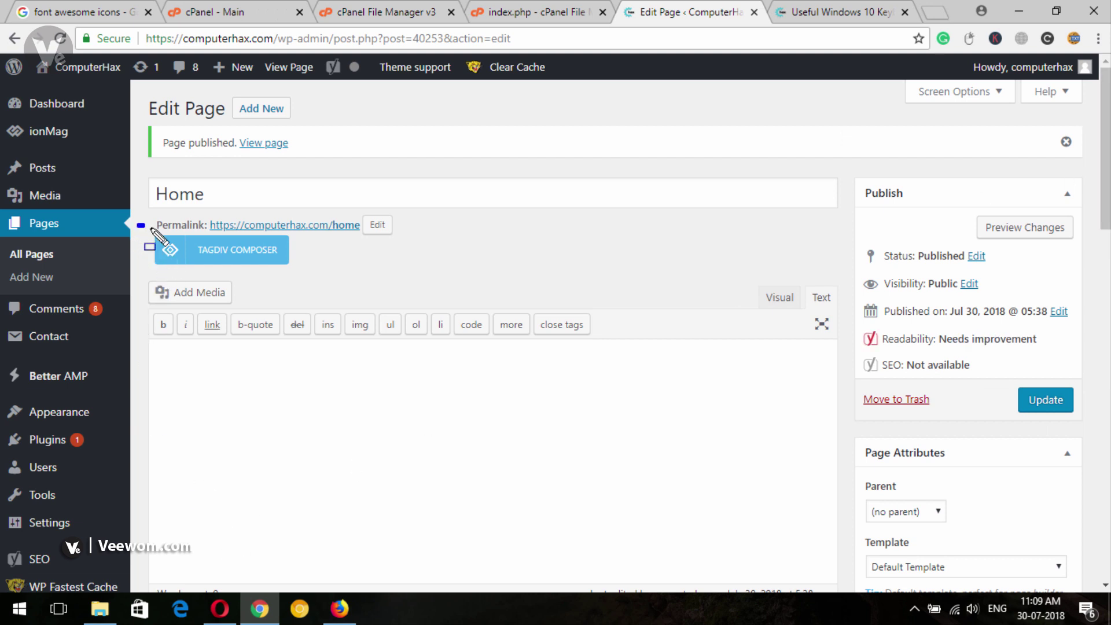
Open the Home page in tagDiv Composer and show the list of elements that can be added.
{"action": "left_click_drag", "start_coordinate": [138, 224], "coordinate": [307, 268]}
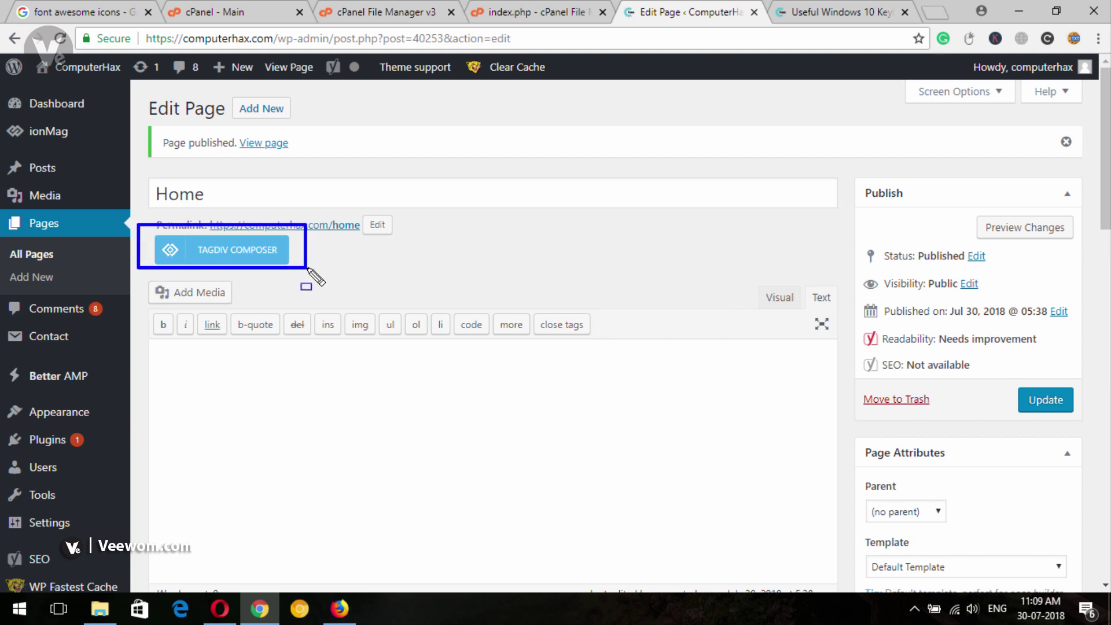
{"action": "left_click", "coordinate": [234, 257]}
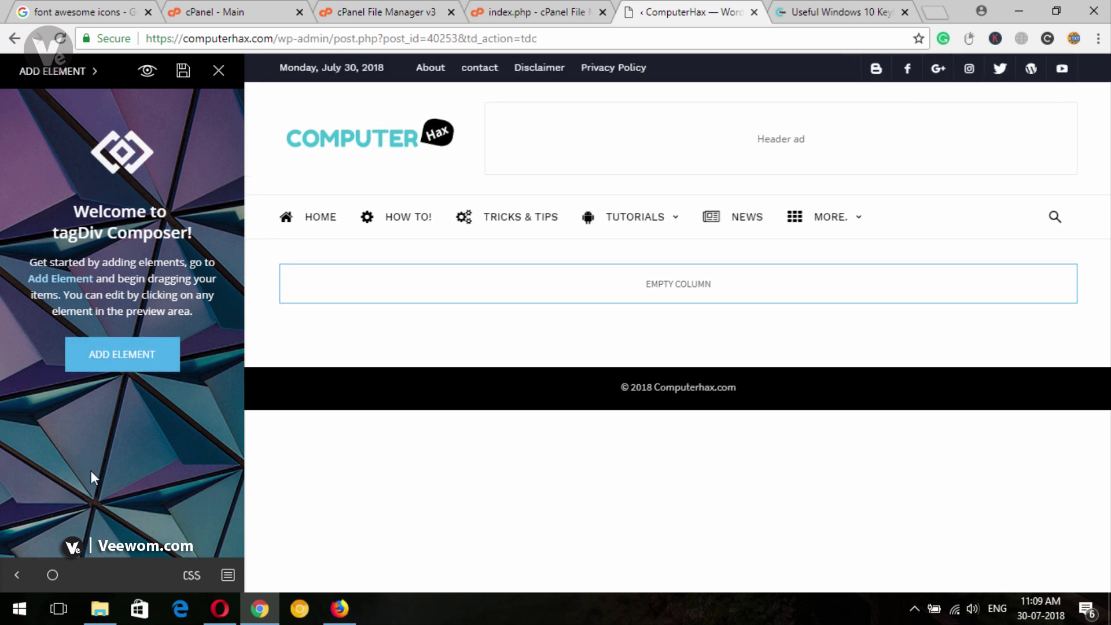
{"action": "left_click", "coordinate": [121, 364]}
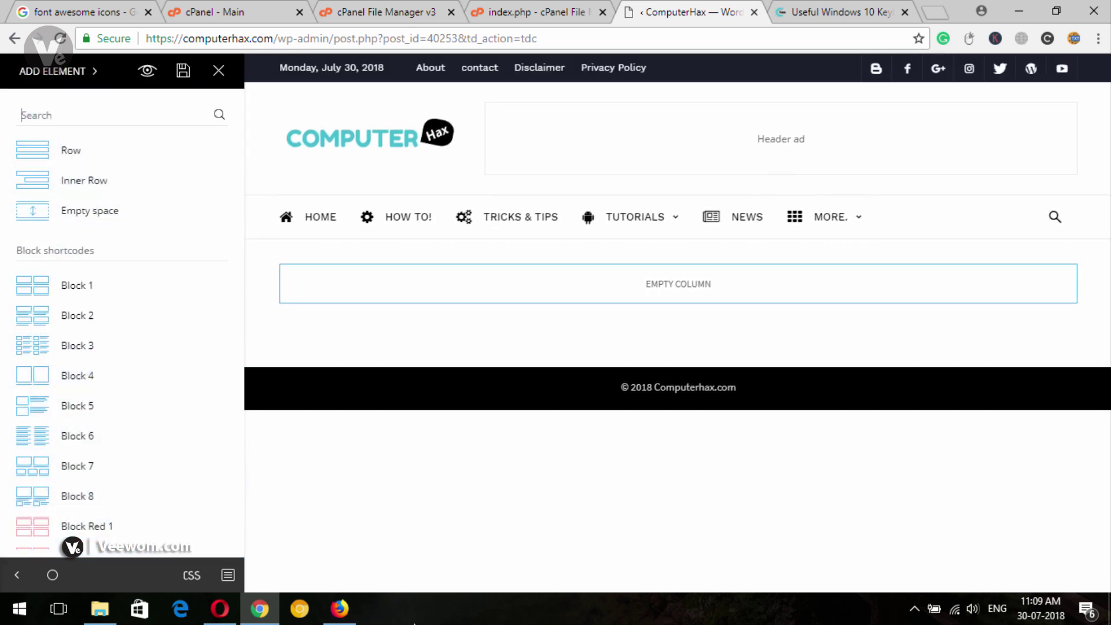
Switch to Opera, outline the featured post grid on the Onroid home page, and return to the composer in Chrome.
{"action": "left_click", "coordinate": [219, 608]}
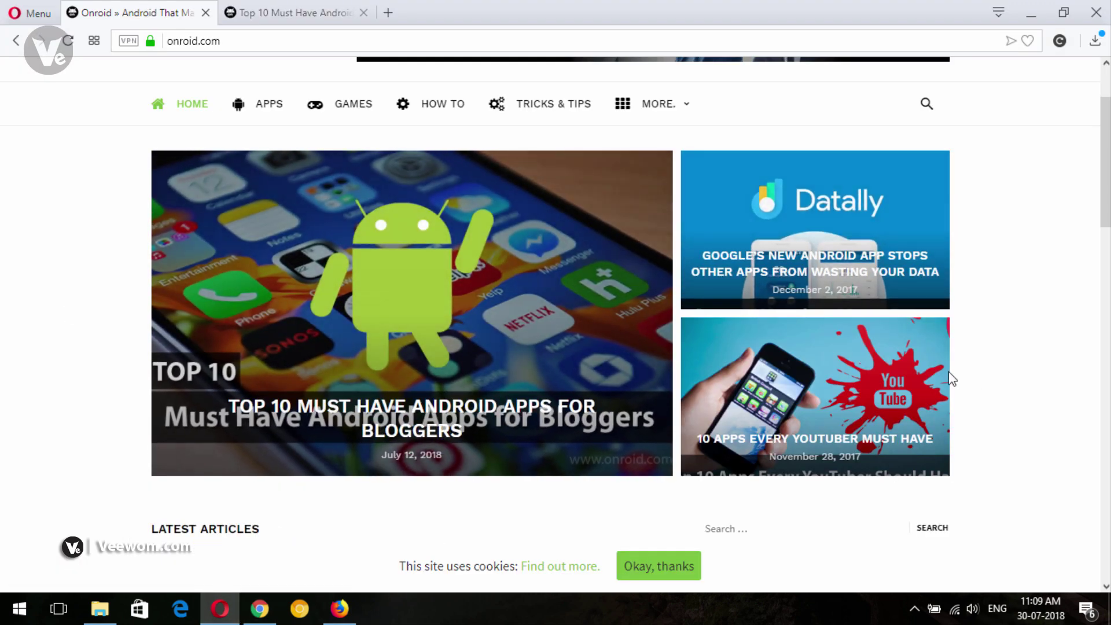
{"action": "left_click_drag", "start_coordinate": [110, 106], "coordinate": [993, 513]}
{"action": "left_click", "coordinate": [249, 617]}
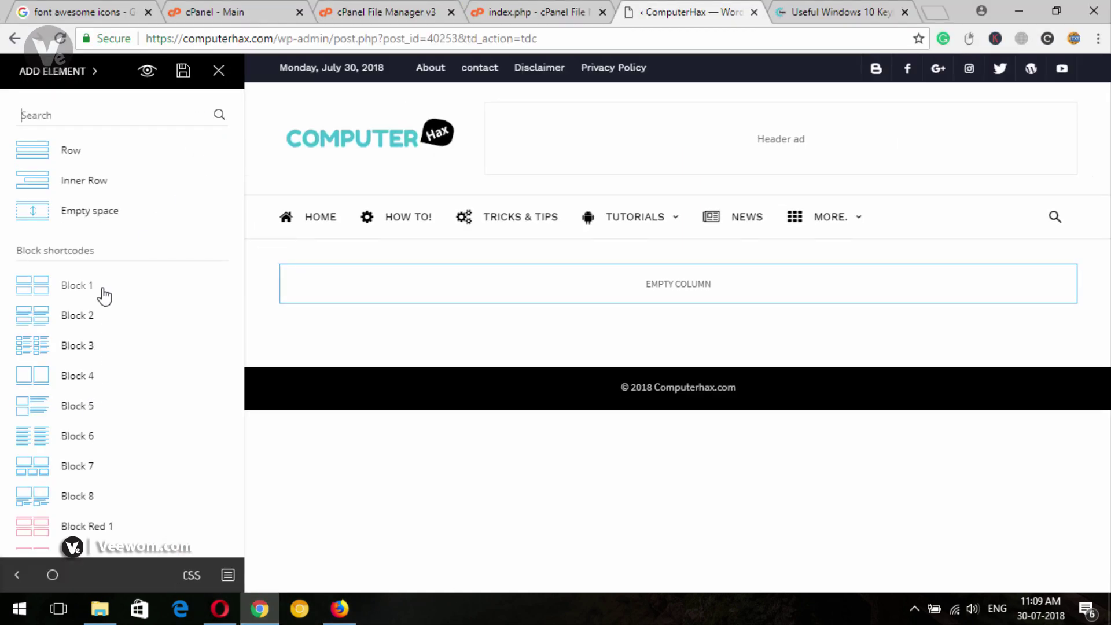
Find Big Grid 1 among the Big Grid Shortcodes and add it to the Home page's empty column.
{"action": "left_click_drag", "start_coordinate": [2, 259], "coordinate": [152, 313]}
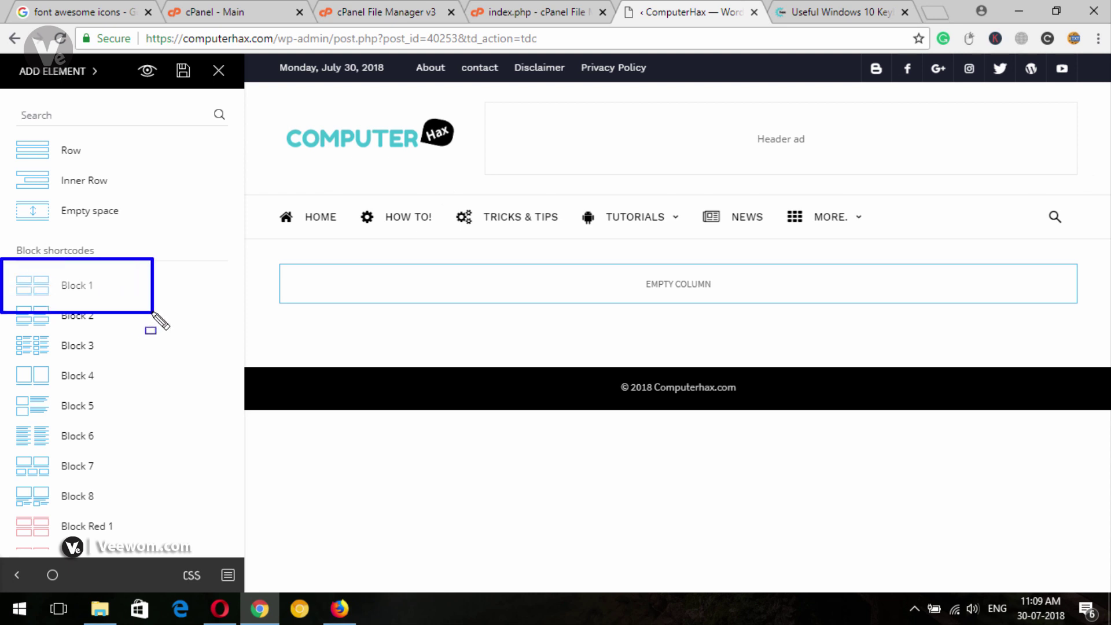
{"action": "scroll", "coordinate": [149, 323], "scroll_direction": "down", "scroll_amount": 1}
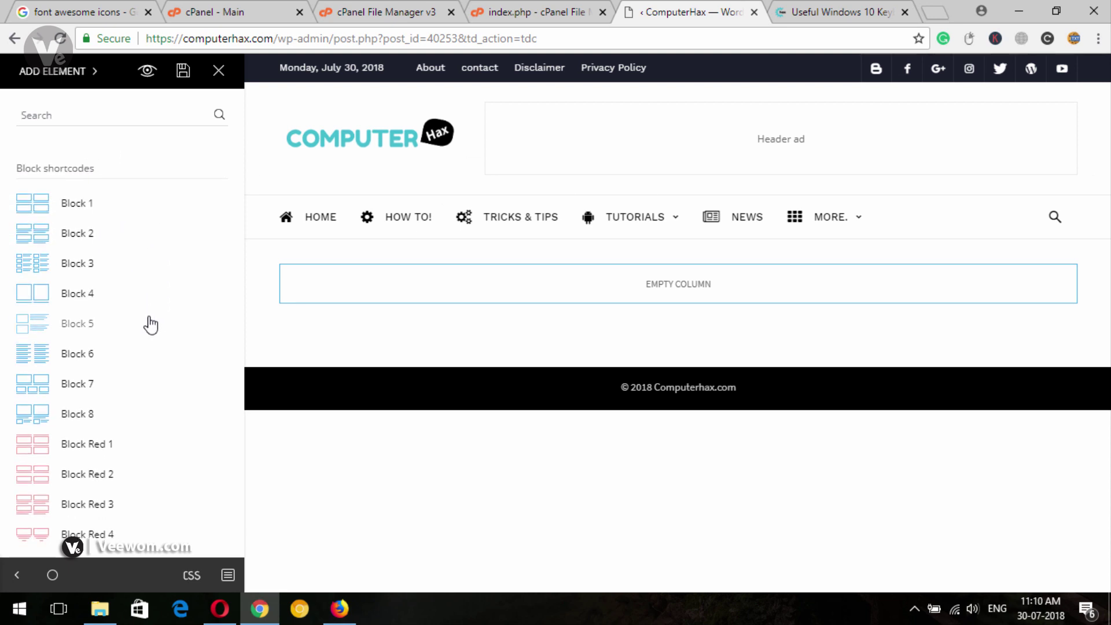
{"action": "scroll", "coordinate": [149, 322], "scroll_direction": "down", "scroll_amount": 2}
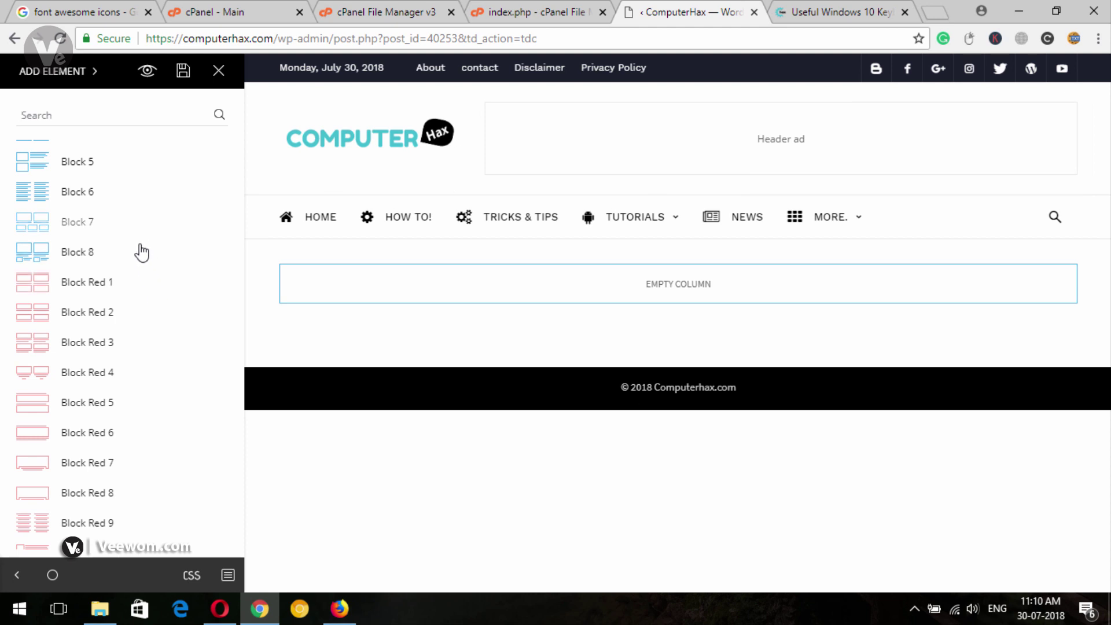
{"action": "scroll", "coordinate": [226, 452], "scroll_direction": "down", "scroll_amount": 12}
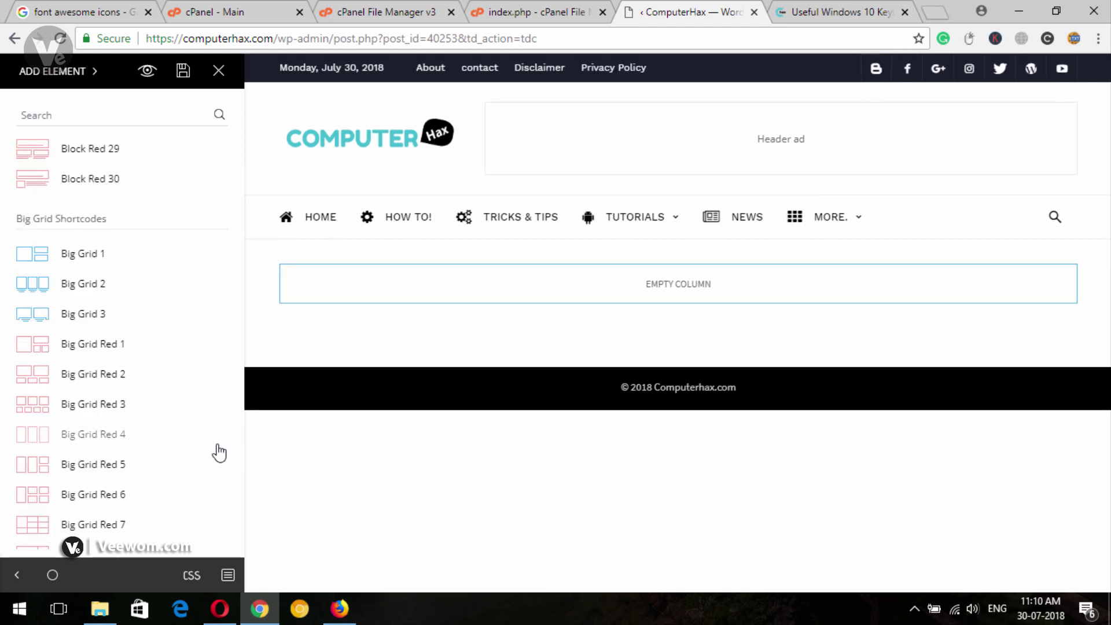
{"action": "mouse_move", "coordinate": [1, 223]}
{"action": "left_mouse_down"}
{"action": "mouse_move", "coordinate": [134, 284]}
{"action": "mouse_move", "coordinate": [511, 295]}
{"action": "mouse_move", "coordinate": [561, 278]}
{"action": "left_mouse_up"}
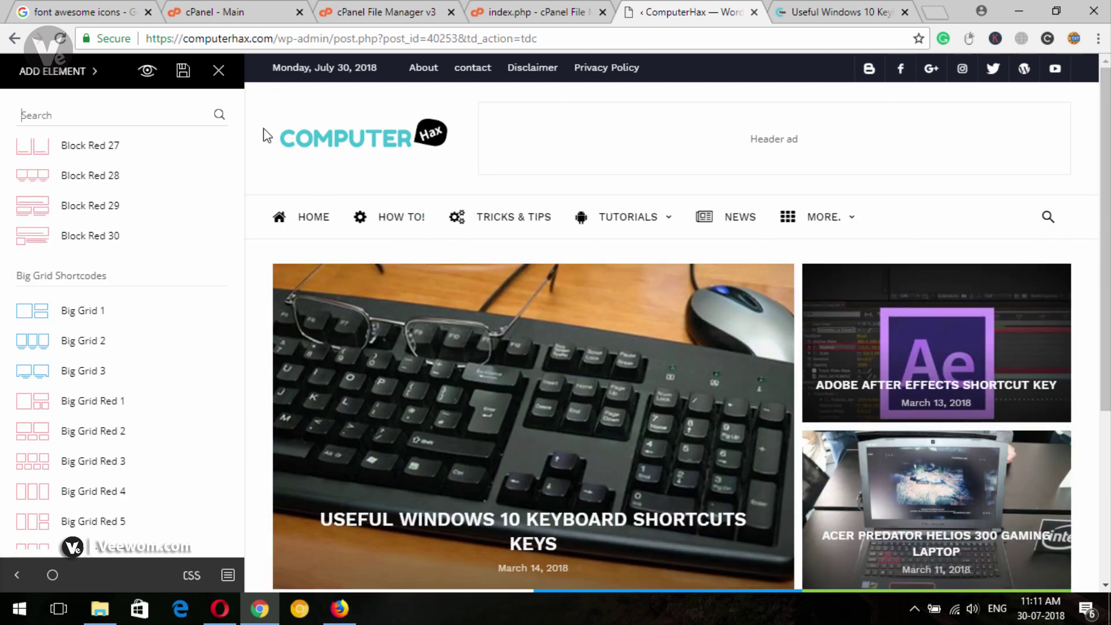
Save the Home page layout, close tagDiv Composer, and bring up the page's attributes and template settings.
{"action": "left_click", "coordinate": [191, 72]}
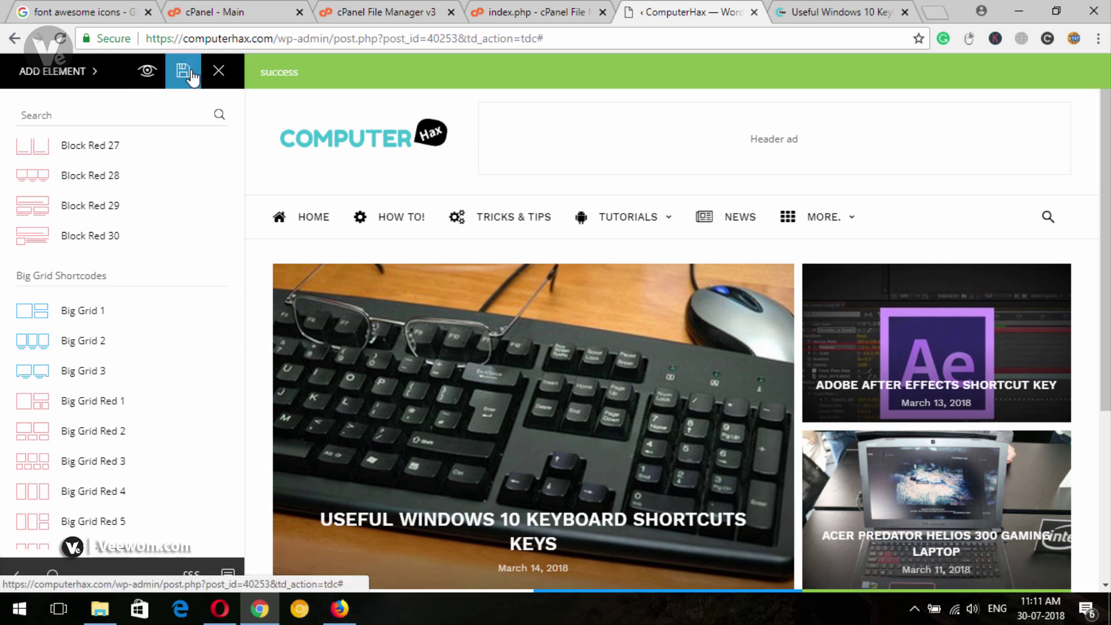
{"action": "left_click", "coordinate": [217, 73]}
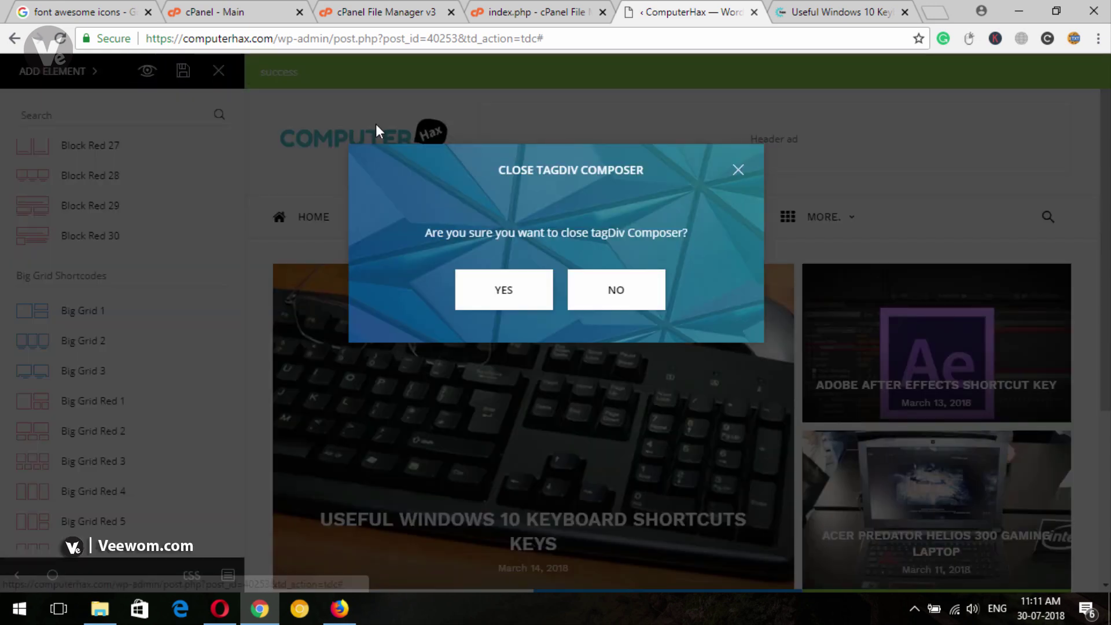
{"action": "left_click", "coordinate": [527, 298]}
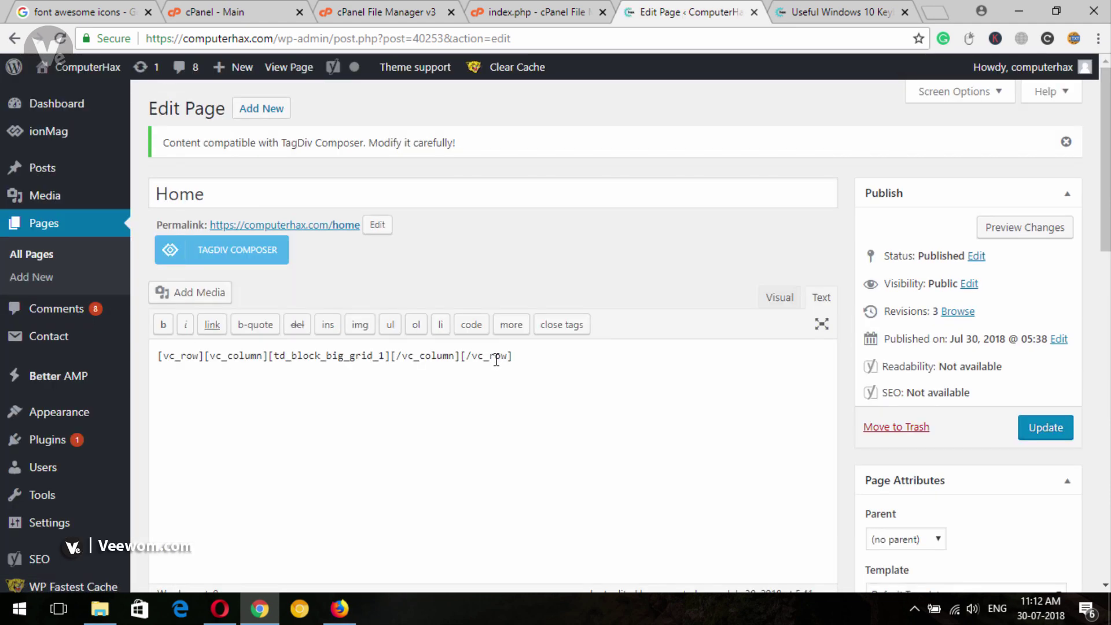
{"action": "scroll", "coordinate": [323, 533], "scroll_direction": "down", "scroll_amount": 4}
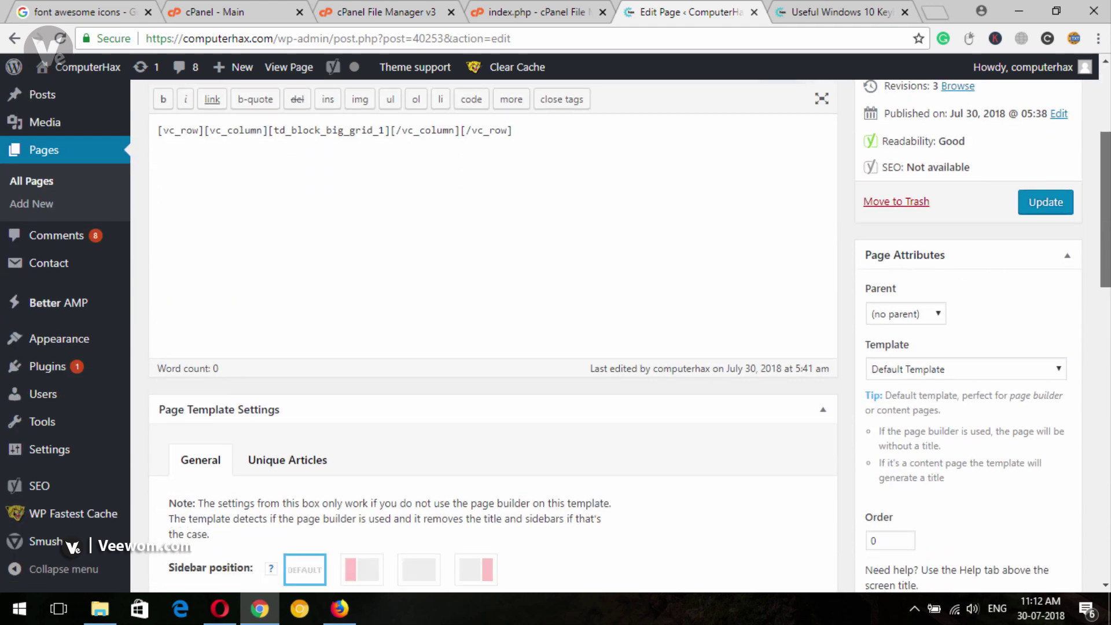
Review the Onroid front page in Opera, set the Home page's template in Chrome to Pagebuilder + latest articles + pagination, and update the page.
{"action": "left_click", "coordinate": [220, 608]}
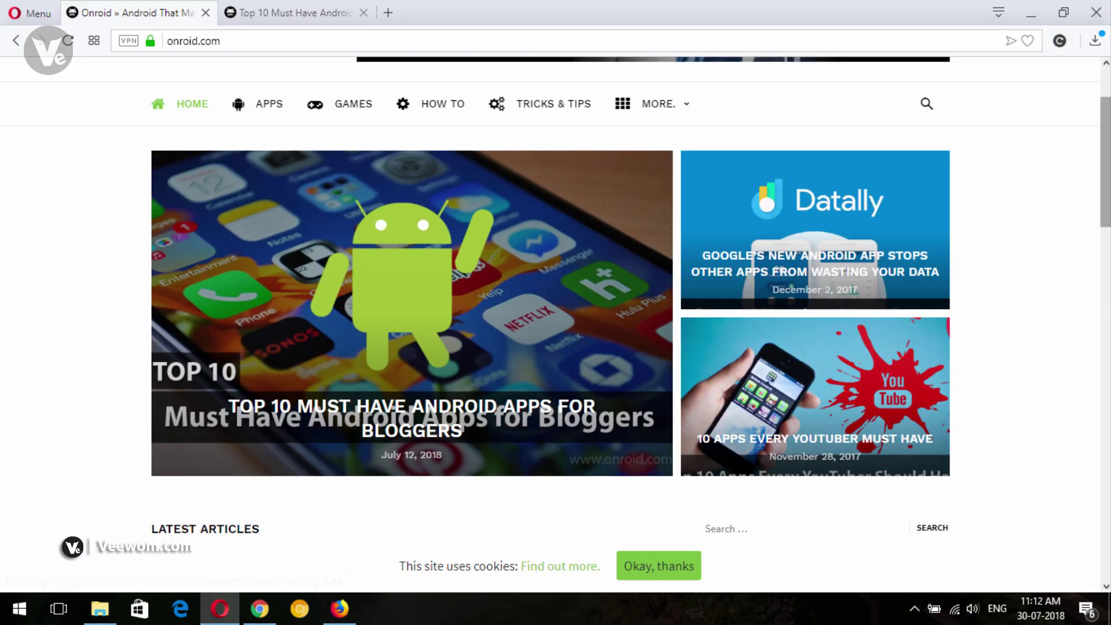
{"action": "scroll", "coordinate": [983, 208], "scroll_direction": "down", "scroll_amount": 10}
{"action": "scroll", "coordinate": [555, 324], "scroll_direction": "up", "scroll_amount": 10}
{"action": "left_click", "coordinate": [259, 609]}
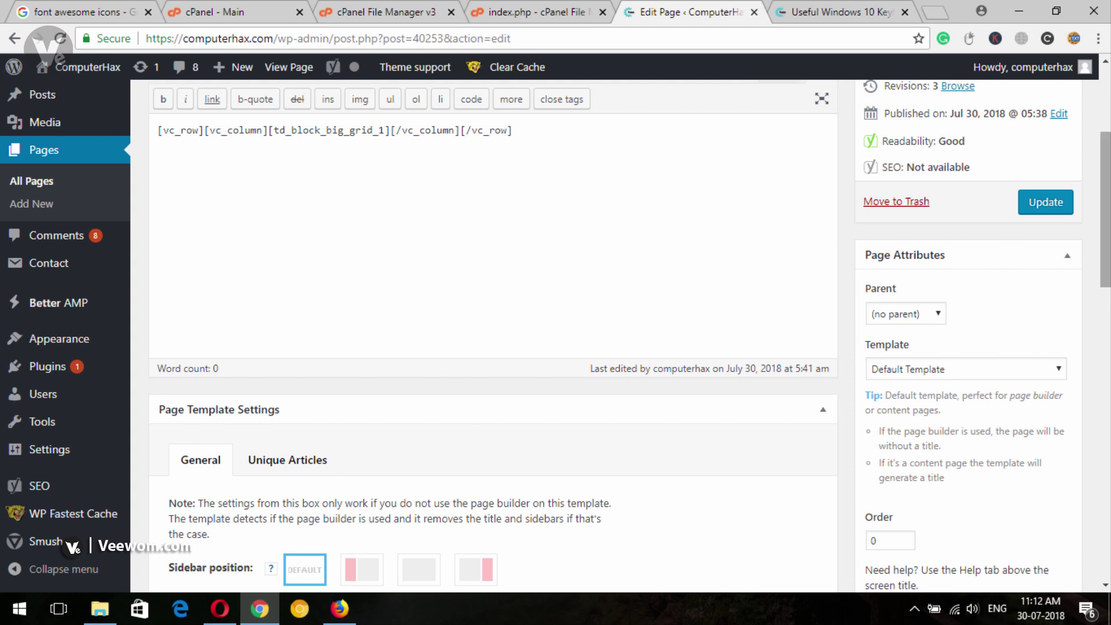
{"action": "scroll", "coordinate": [474, 267], "scroll_direction": "down", "scroll_amount": 2}
{"action": "left_click", "coordinate": [917, 276]}
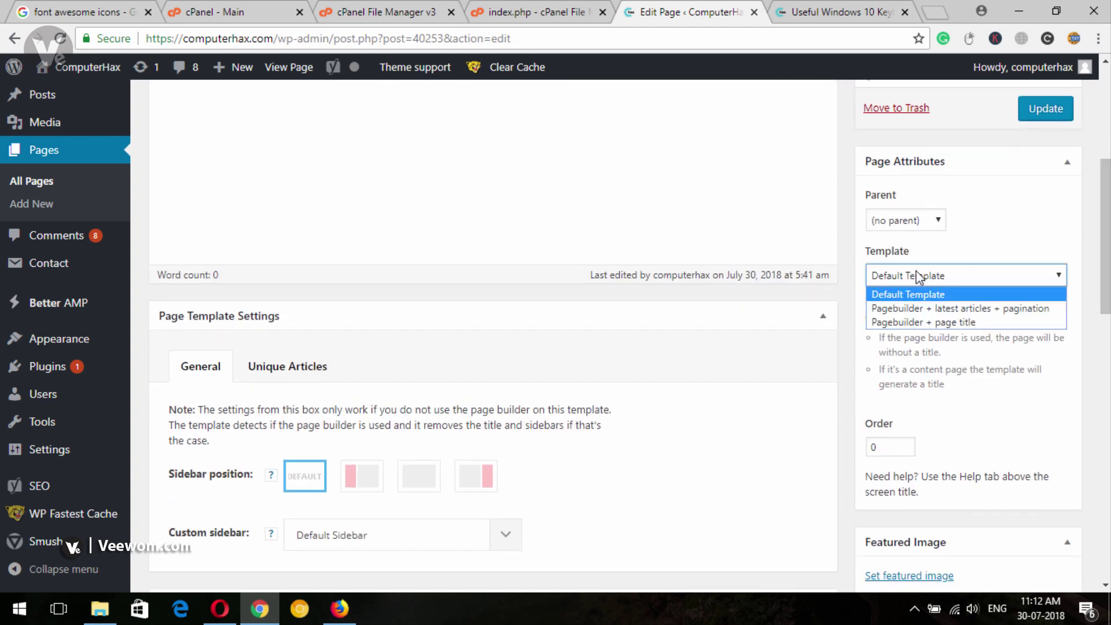
{"action": "left_click", "coordinate": [946, 308]}
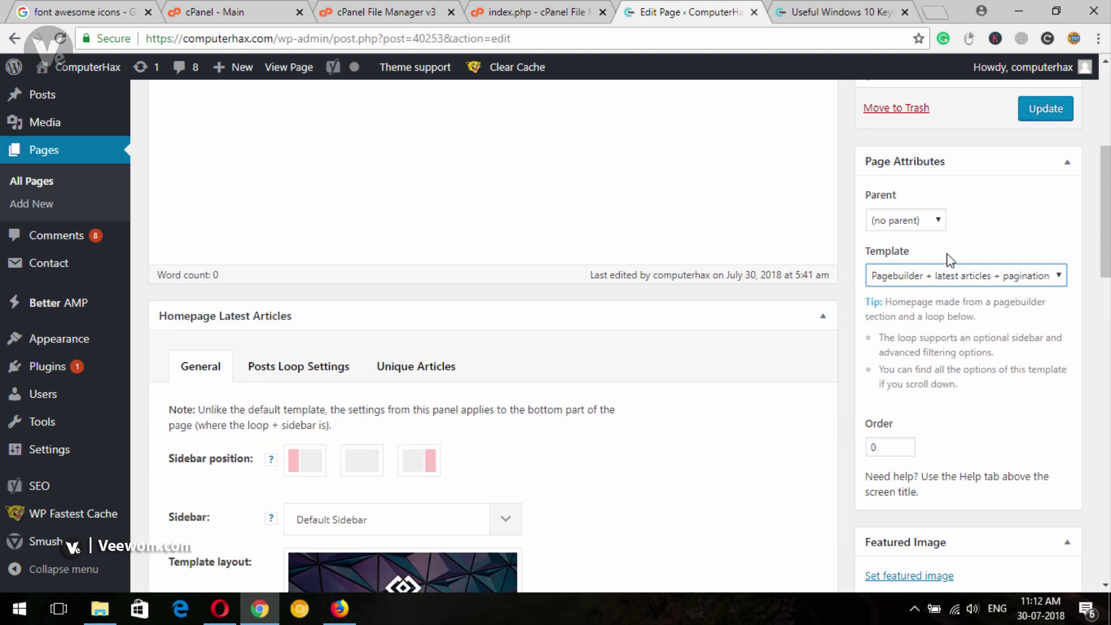
{"action": "left_click", "coordinate": [1052, 110]}
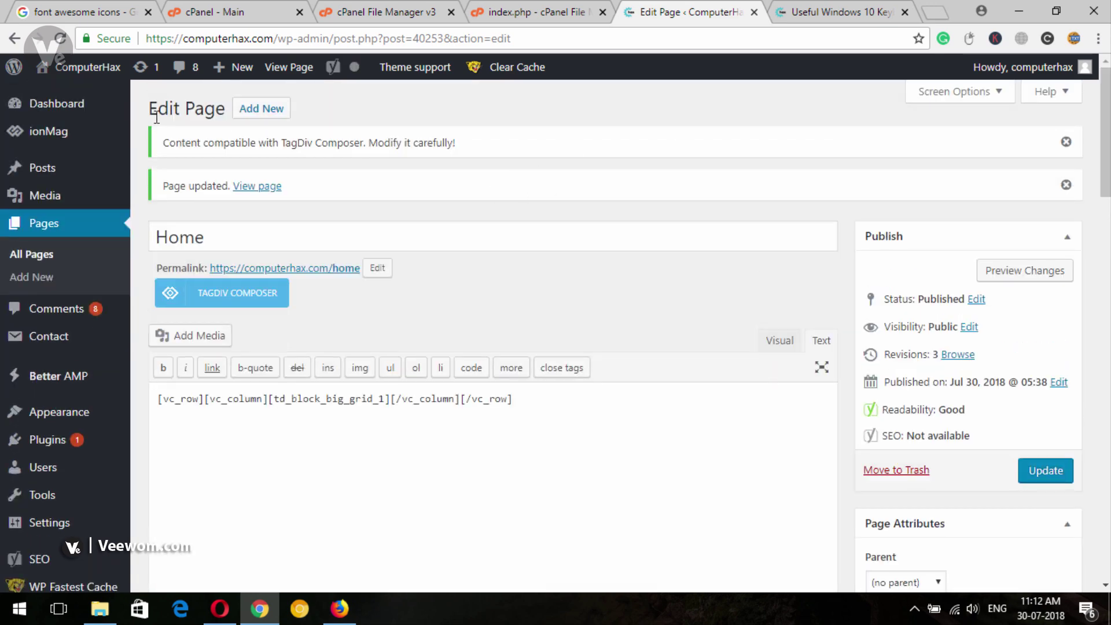
View the live ComputerHax front page to check whether it shows the Home page layout, and return to the page editor.
{"action": "left_click", "coordinate": [878, 6]}
{"action": "scroll", "coordinate": [494, 132], "scroll_direction": "up", "scroll_amount": 8}
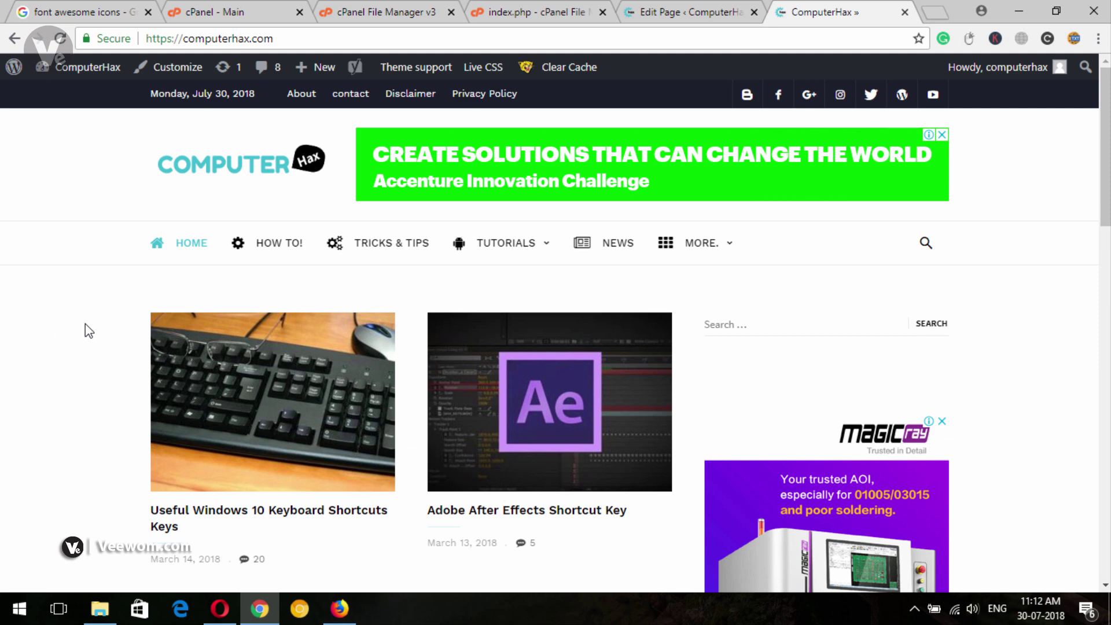
{"action": "left_click", "coordinate": [709, 13]}
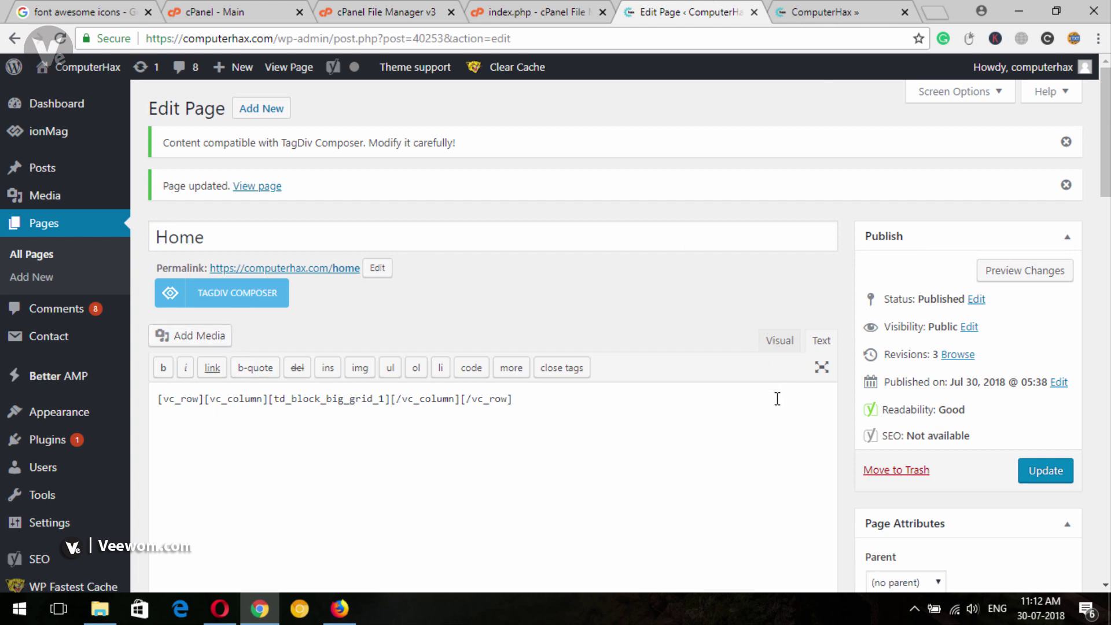
{"action": "left_click", "coordinate": [818, 12]}
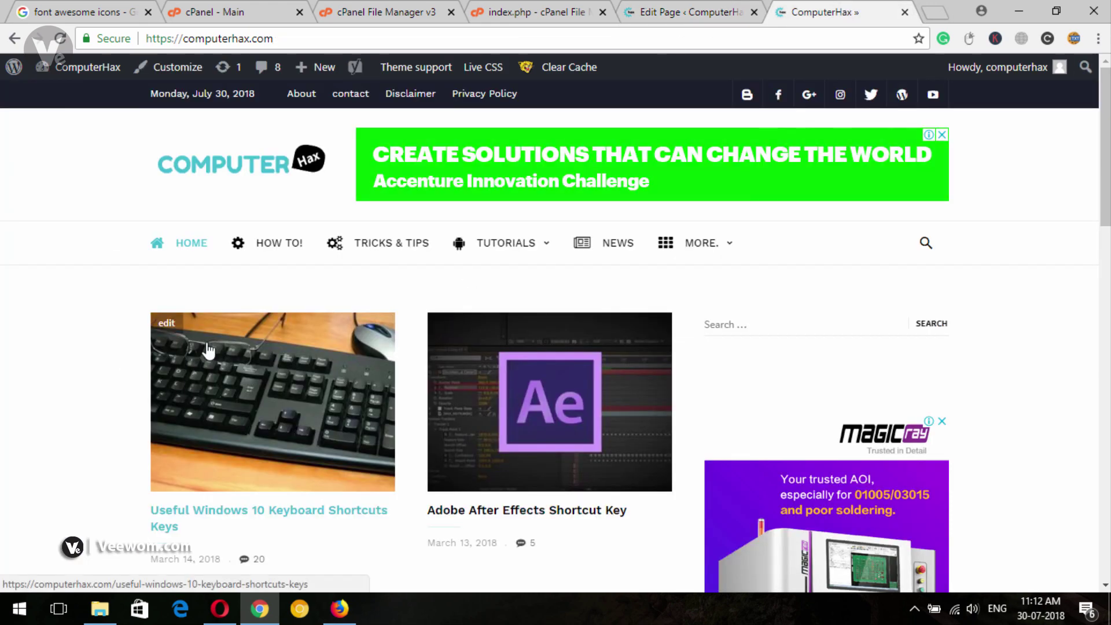
{"action": "left_click", "coordinate": [689, 8]}
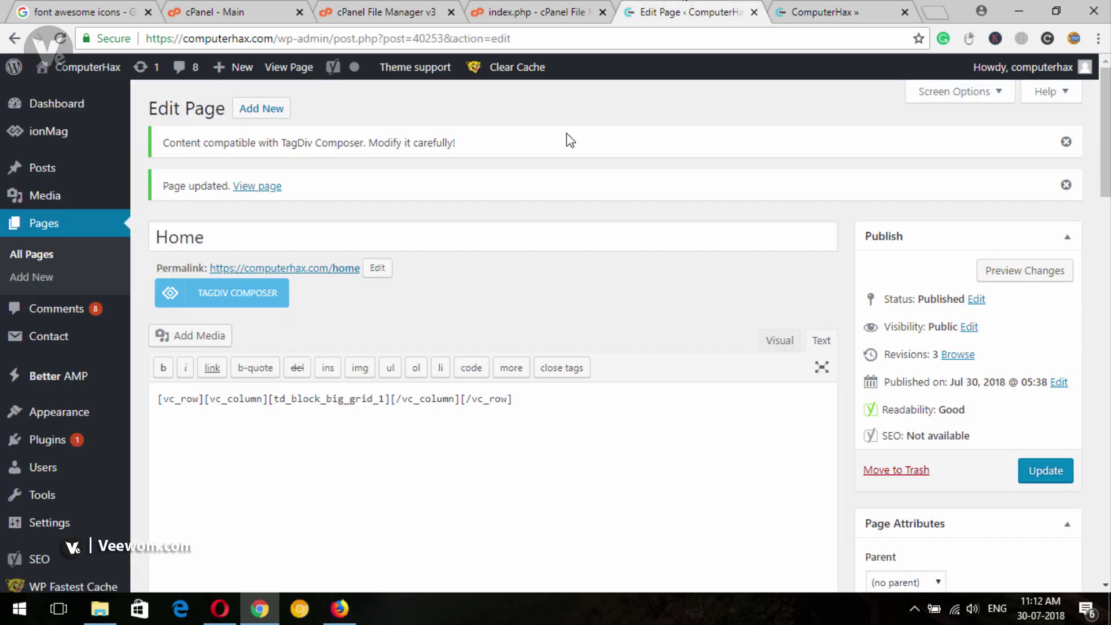
{"action": "key", "text": "ctrl+Tab"}
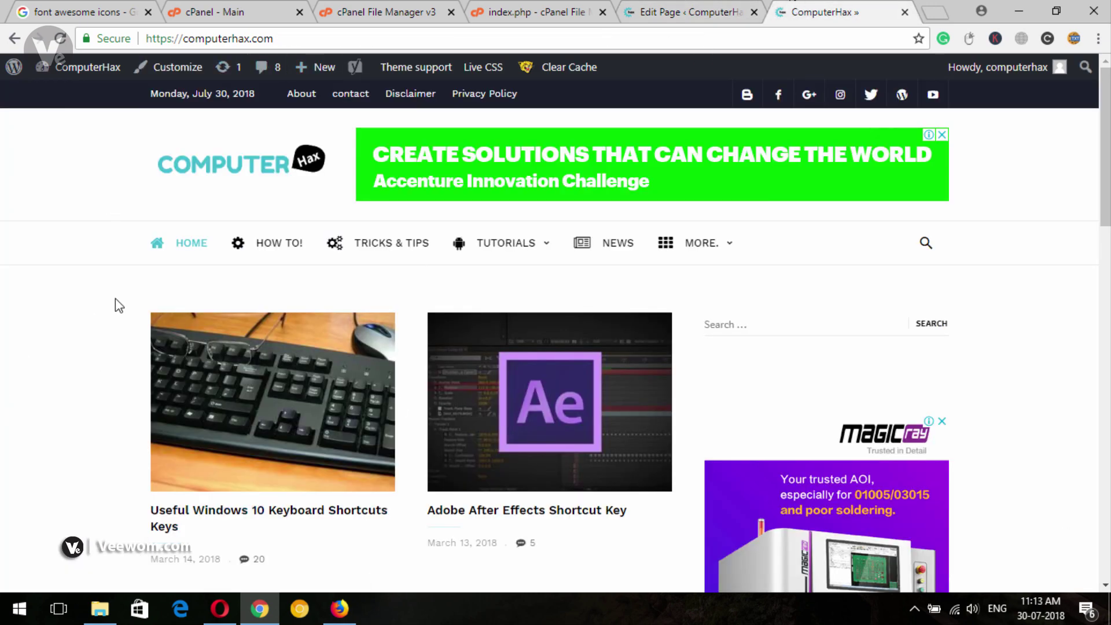
{"action": "left_click", "coordinate": [705, 7]}
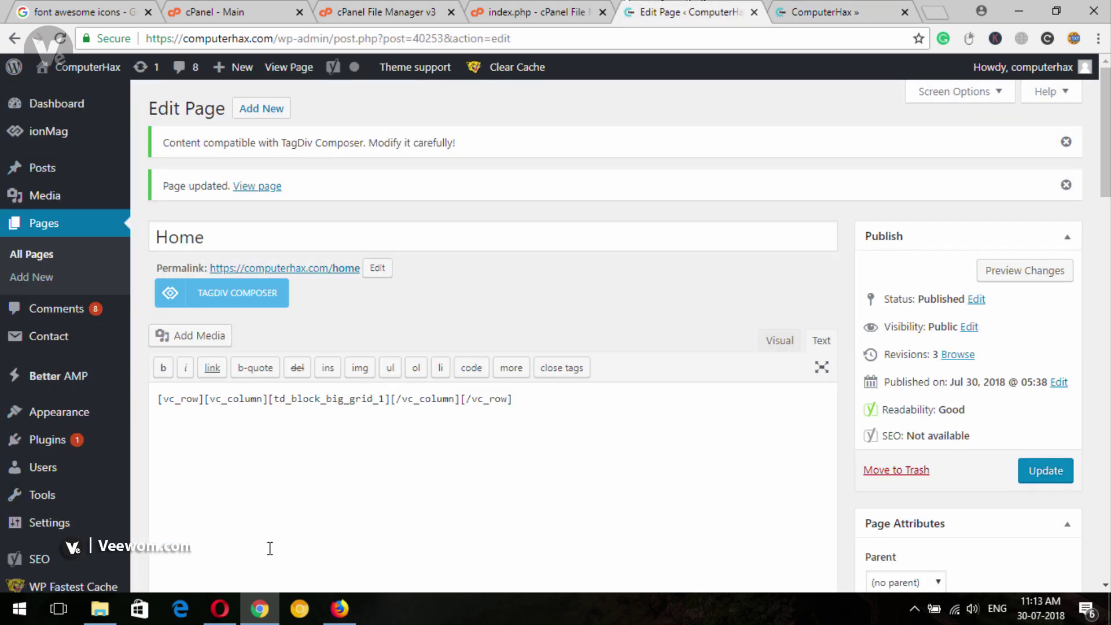
In the Reading settings, make the homepage display a static page, choose Home as the homepage, and save the changes.
{"action": "mouse_move", "coordinate": [57, 531]}
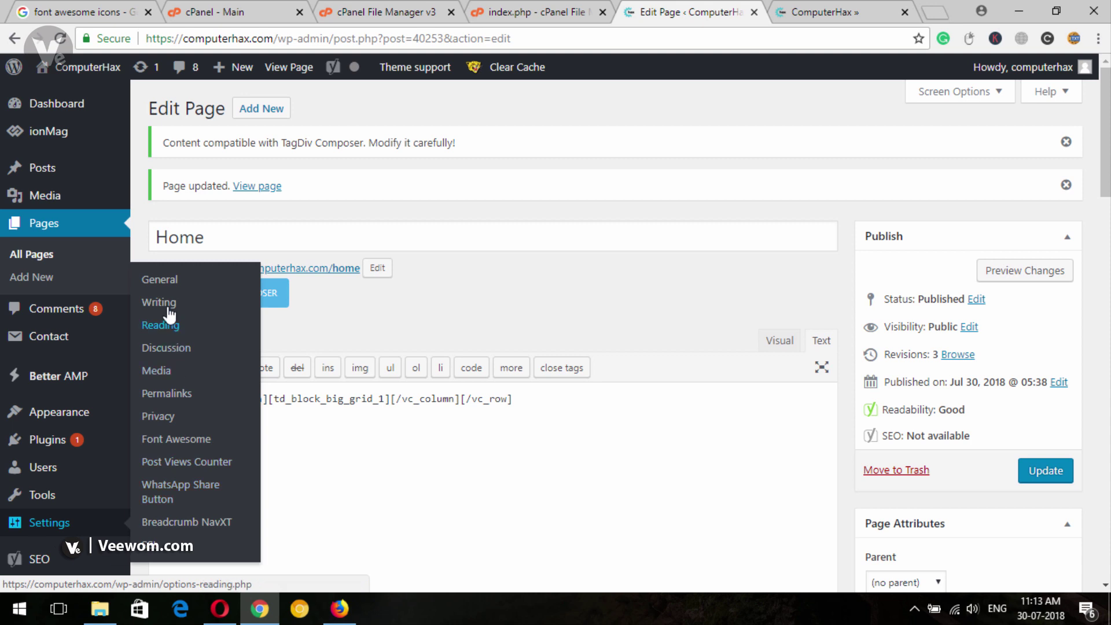
{"action": "left_click", "coordinate": [160, 326]}
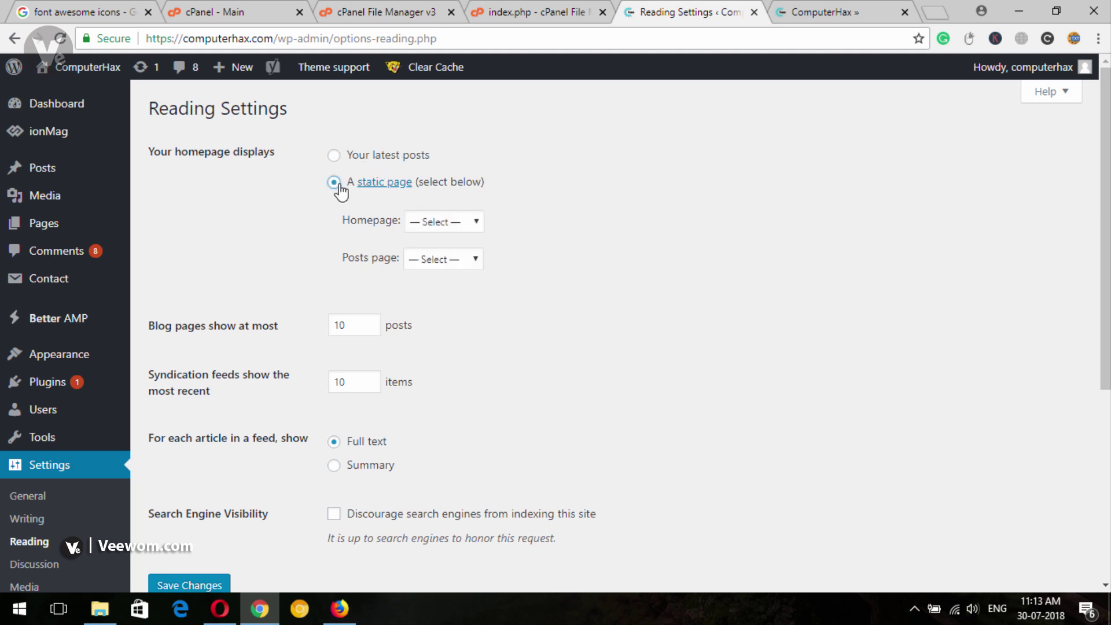
{"action": "left_click", "coordinate": [441, 226]}
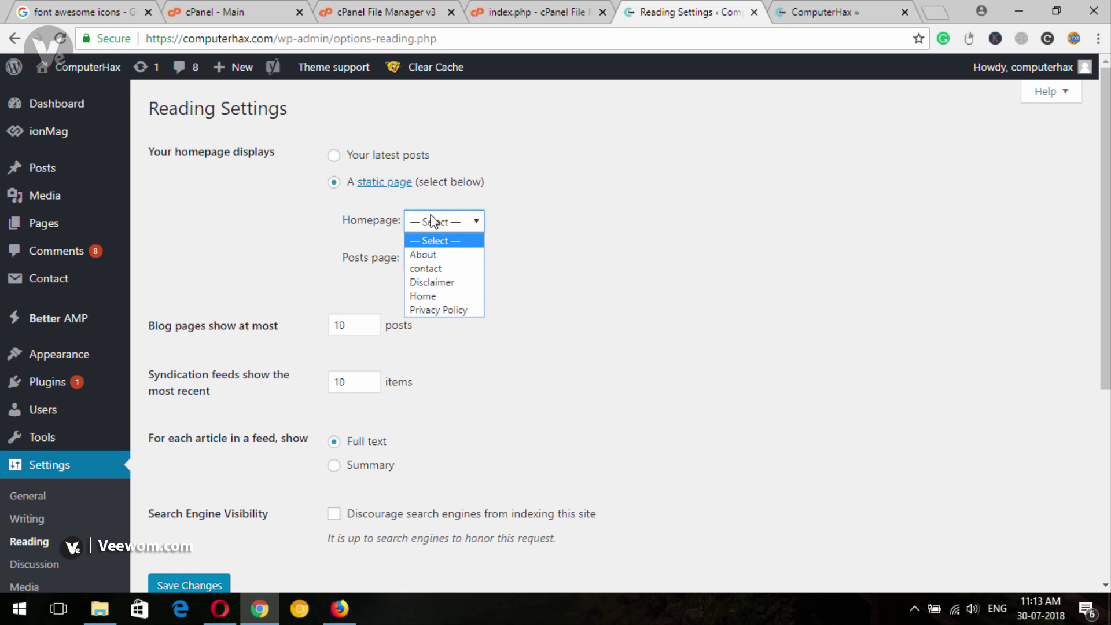
{"action": "left_click", "coordinate": [434, 296]}
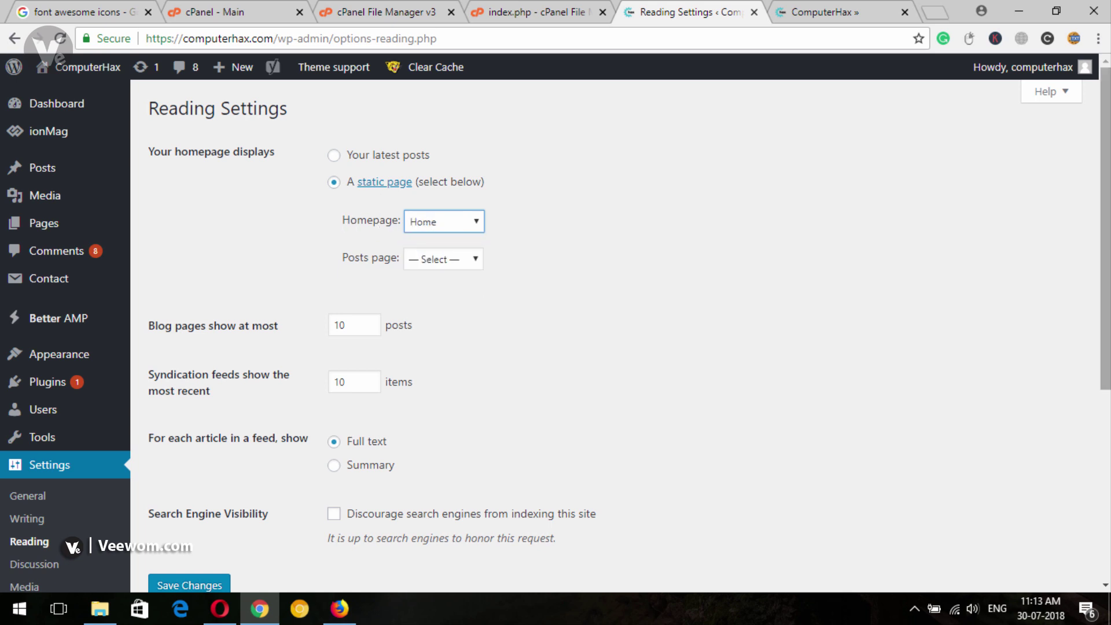
{"action": "scroll", "coordinate": [1050, 512], "scroll_direction": "down", "scroll_amount": 5}
{"action": "left_click", "coordinate": [193, 275]}
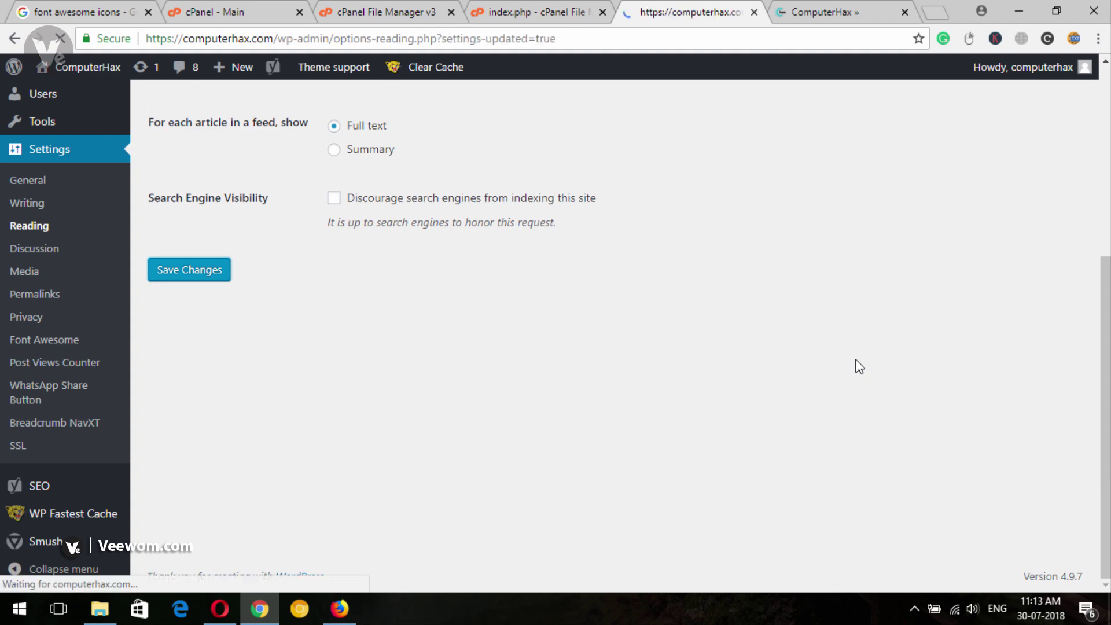
Reload the live ComputerHax front page and examine its featured post grid.
{"action": "left_click", "coordinate": [219, 609]}
{"action": "left_click", "coordinate": [216, 609]}
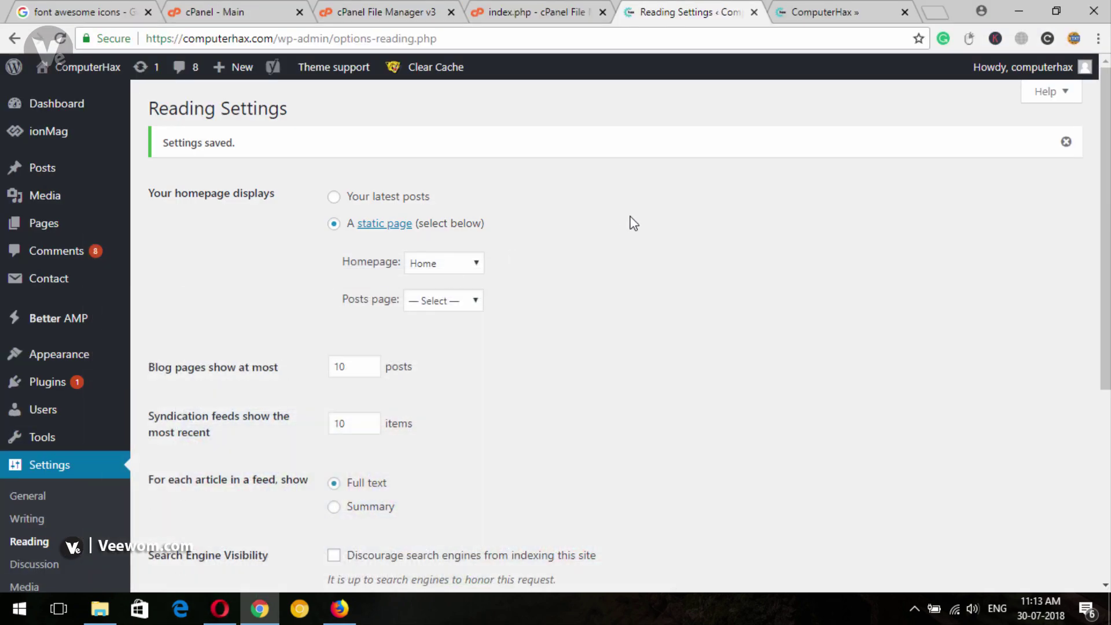
{"action": "left_click", "coordinate": [850, 11]}
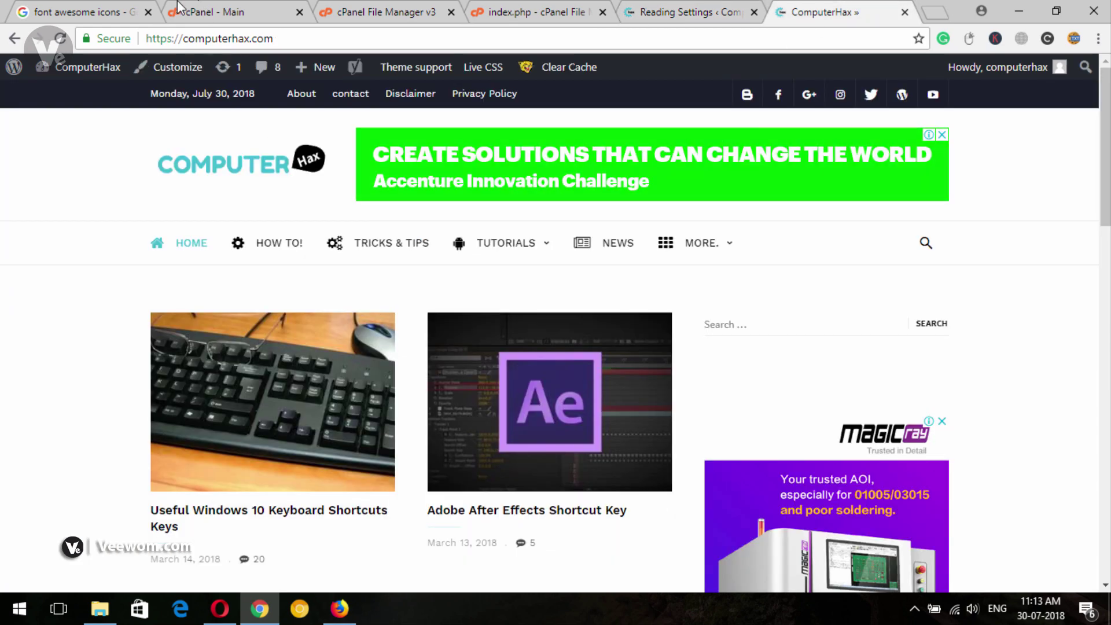
{"action": "left_click", "coordinate": [60, 39]}
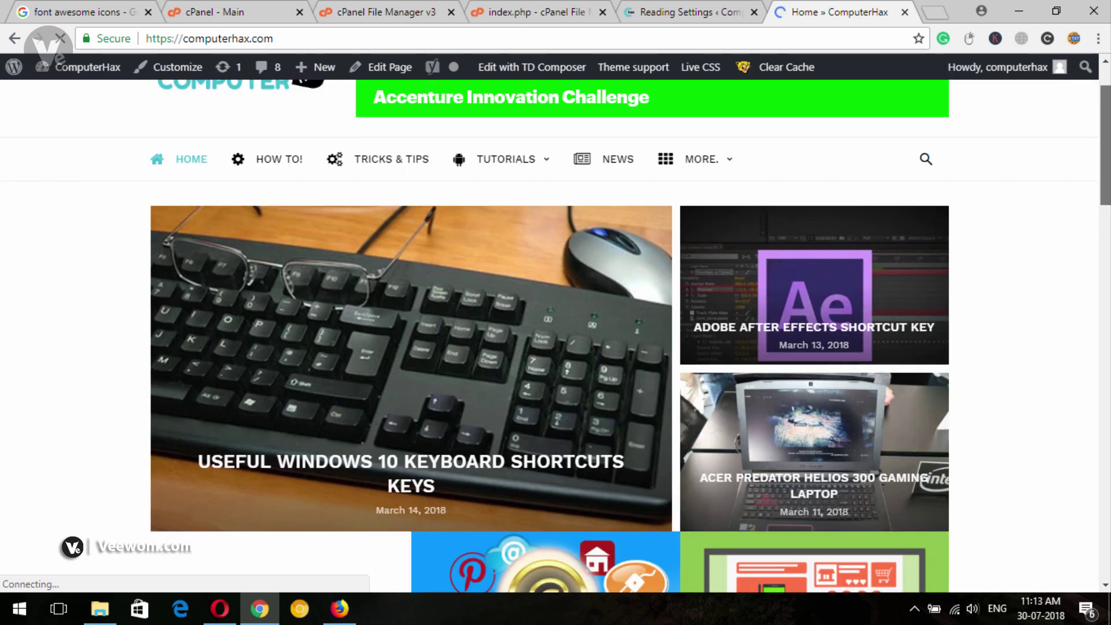
{"action": "scroll", "coordinate": [1080, 156], "scroll_direction": "down", "scroll_amount": 2}
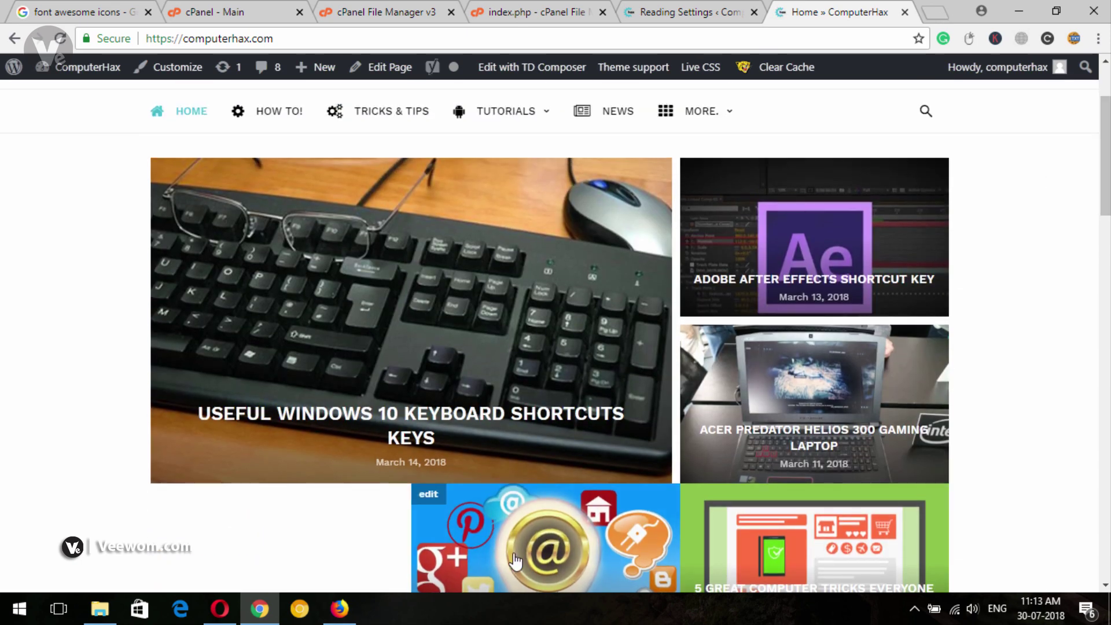
{"action": "scroll", "coordinate": [1105, 231], "scroll_direction": "up", "scroll_amount": 2}
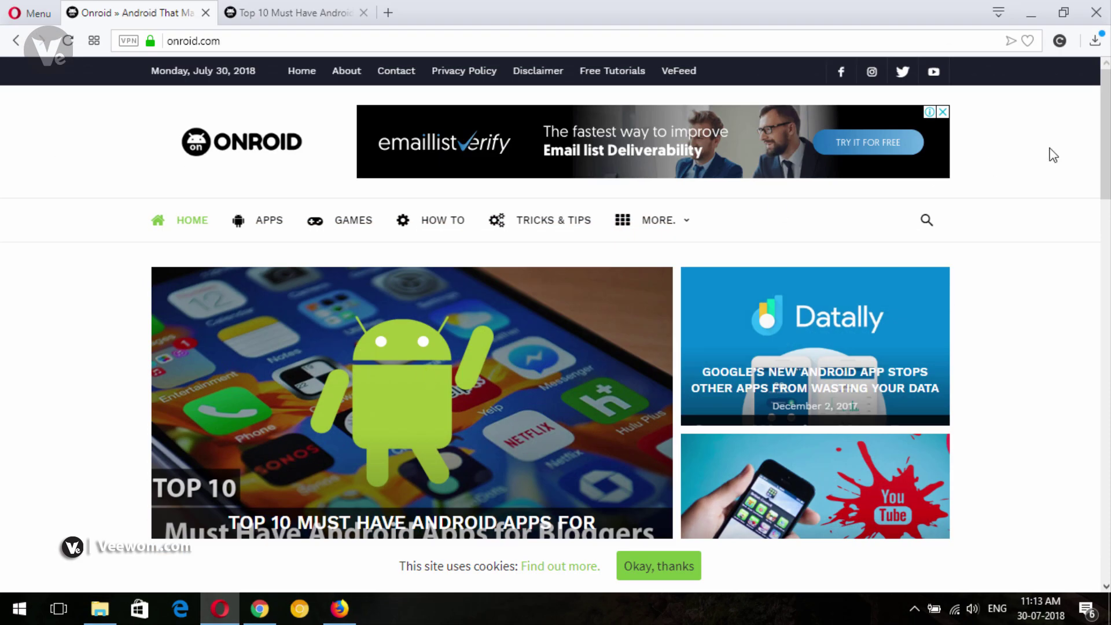
Compare the Onroid front page in Opera with the ComputerHax front page in Chrome, including the latest articles and sidebar.
{"action": "scroll", "coordinate": [407, 457], "scroll_direction": "down", "scroll_amount": 5}
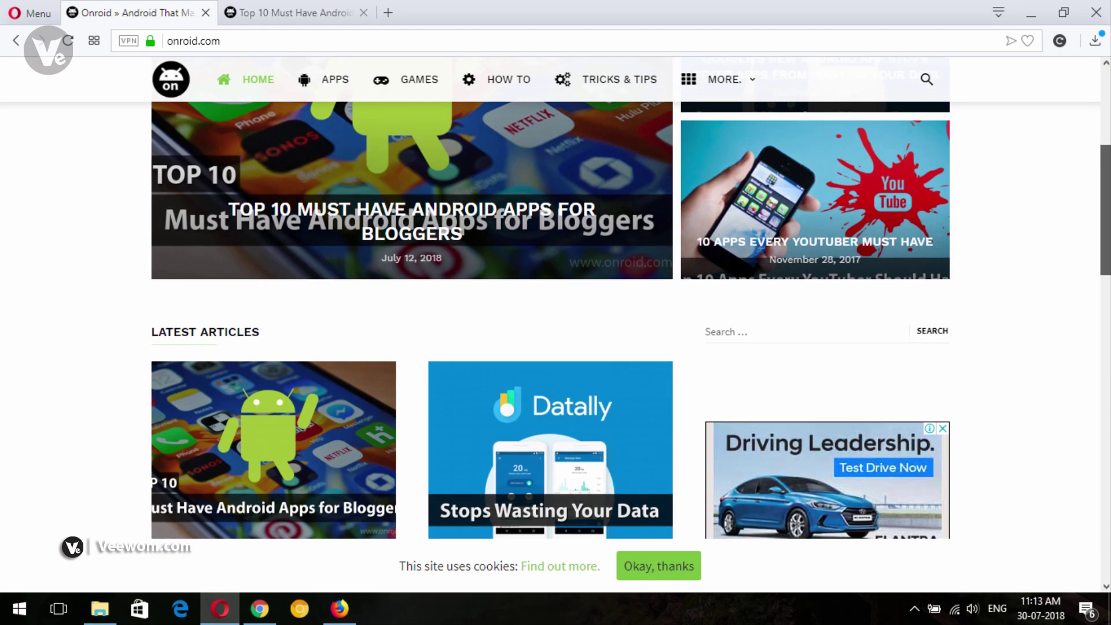
{"action": "scroll", "coordinate": [407, 456], "scroll_direction": "up", "scroll_amount": 5}
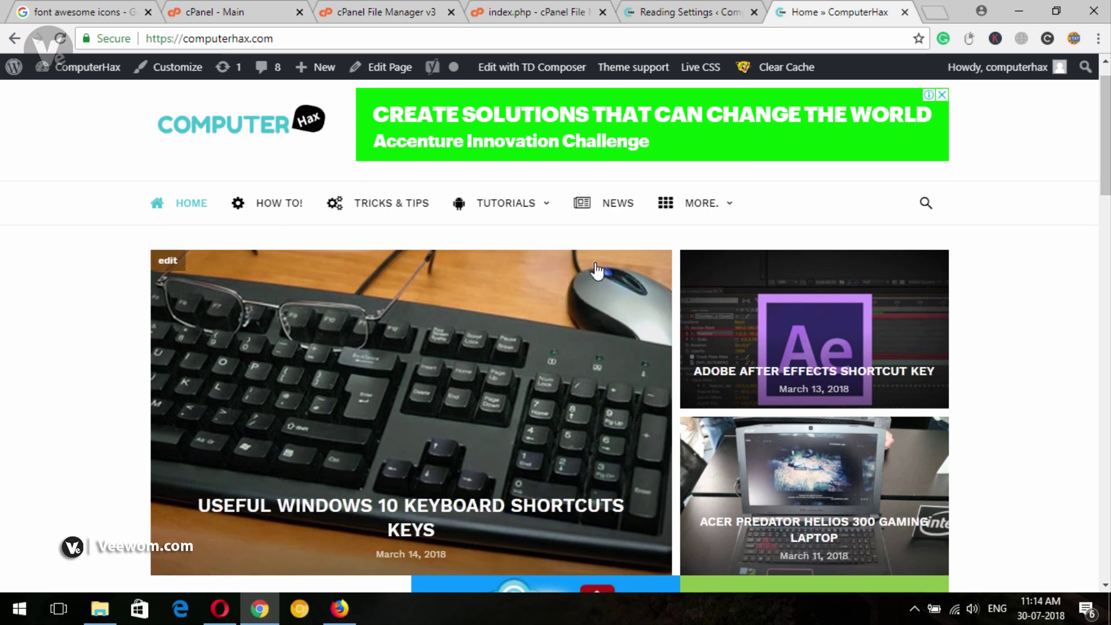
{"action": "scroll", "coordinate": [471, 198], "scroll_direction": "down", "scroll_amount": 15}
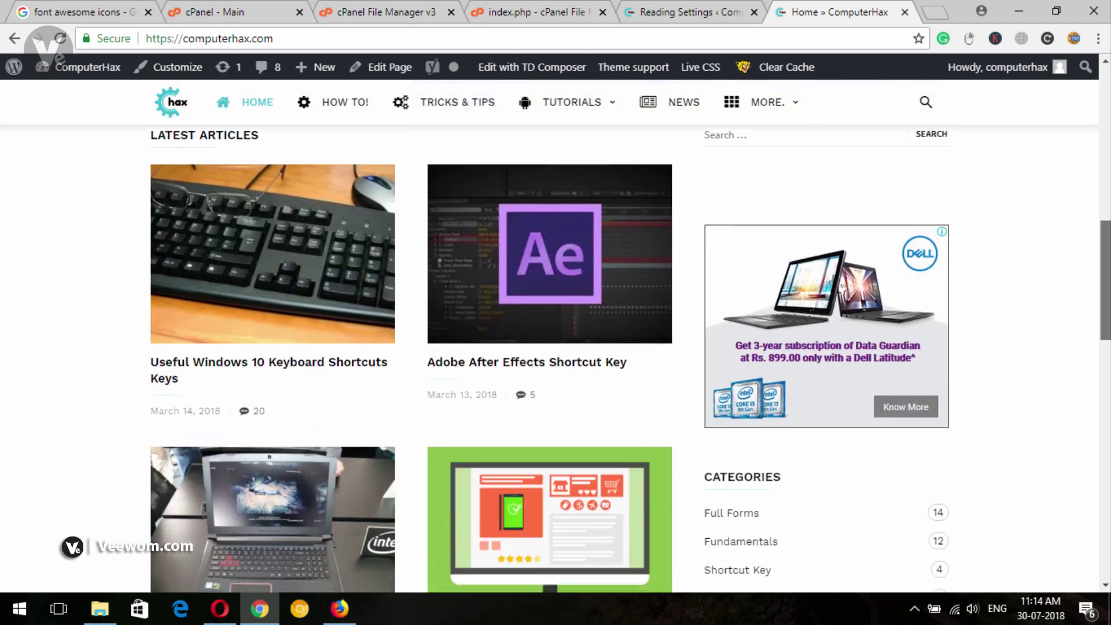
{"action": "scroll", "coordinate": [636, 330], "scroll_direction": "down", "scroll_amount": 7}
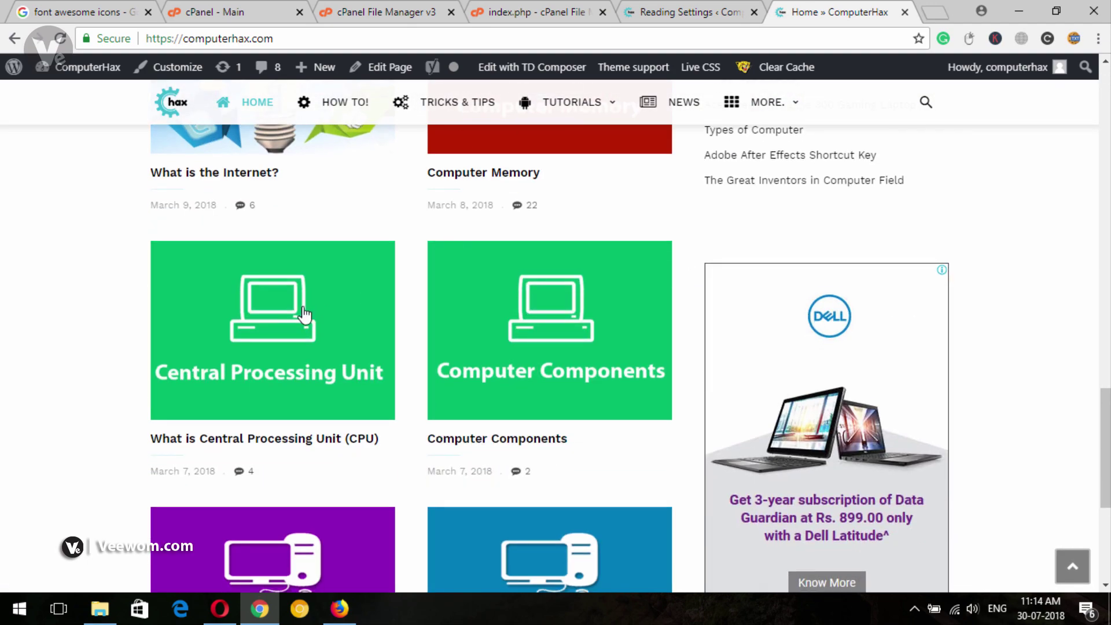
{"action": "scroll", "coordinate": [463, 324], "scroll_direction": "up", "scroll_amount": 15}
{"action": "scroll", "coordinate": [308, 313], "scroll_direction": "up", "scroll_amount": 5}
Switch to Opera and examine the Onroid front page's sidebar, including its popular categories and ad blocks.
{"action": "key", "text": "ctrl+shift+Tab"}
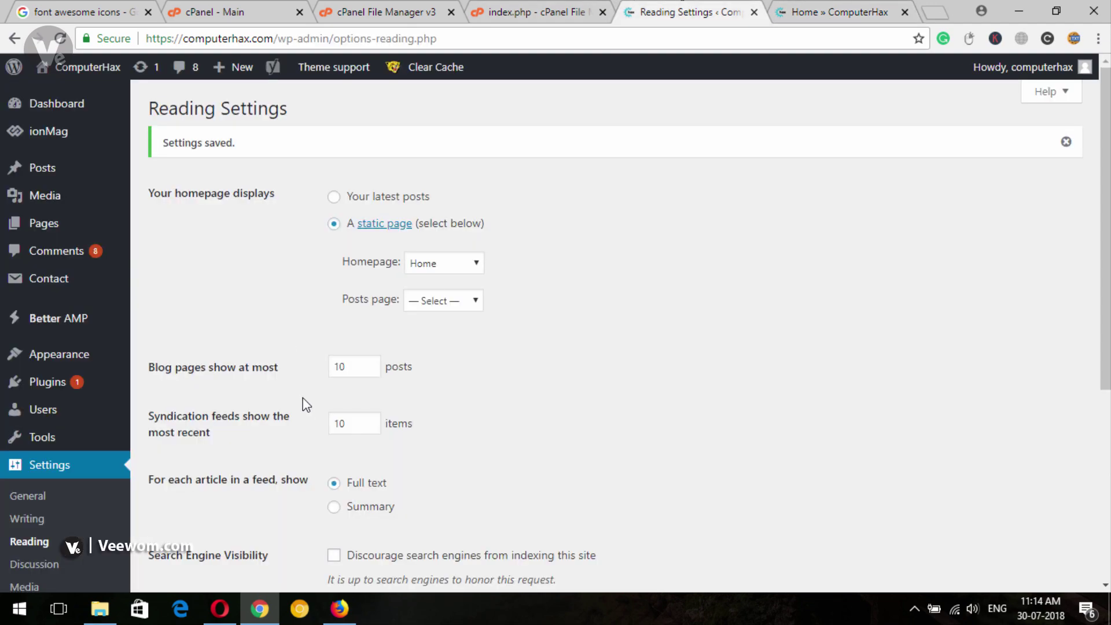
{"action": "left_click", "coordinate": [220, 608]}
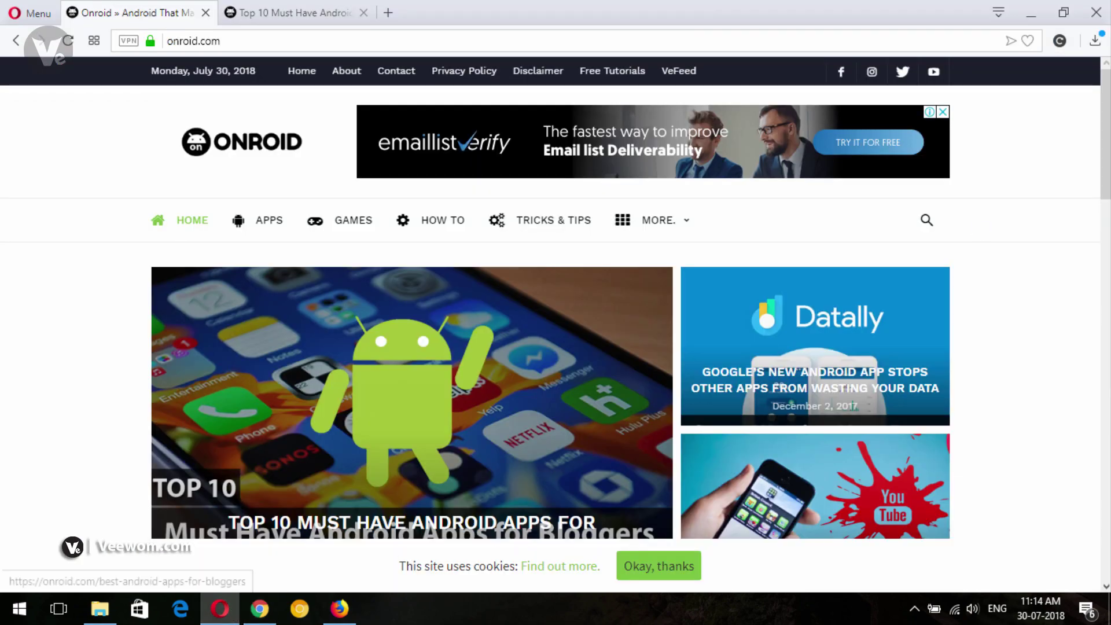
{"action": "scroll", "coordinate": [521, 347], "scroll_direction": "down", "scroll_amount": 6}
{"action": "scroll", "coordinate": [550, 324], "scroll_direction": "down", "scroll_amount": 5}
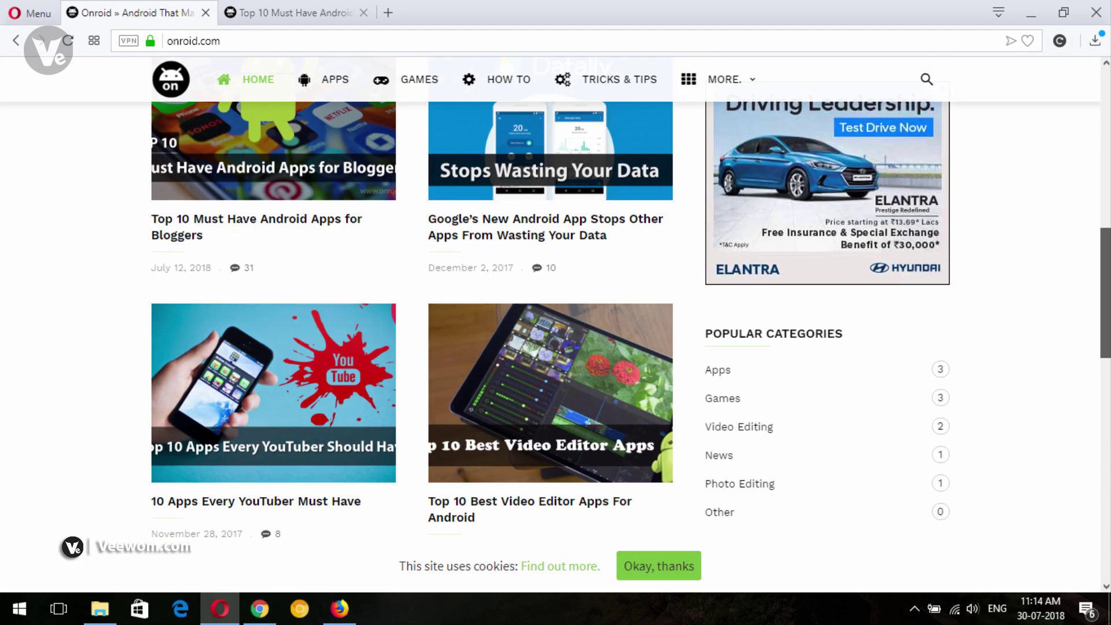
{"action": "scroll", "coordinate": [1083, 224], "scroll_direction": "up", "scroll_amount": 5}
{"action": "scroll", "coordinate": [812, 315], "scroll_direction": "down", "scroll_amount": 5}
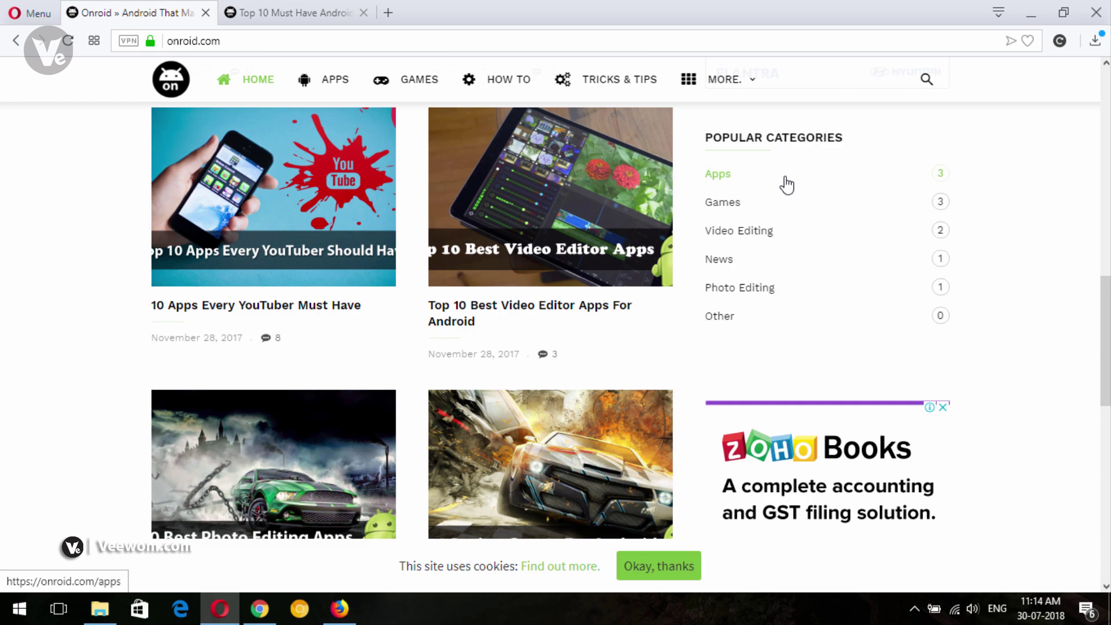
{"action": "scroll", "coordinate": [810, 174], "scroll_direction": "down", "scroll_amount": 6}
{"action": "scroll", "coordinate": [874, 324], "scroll_direction": "up", "scroll_amount": 7}
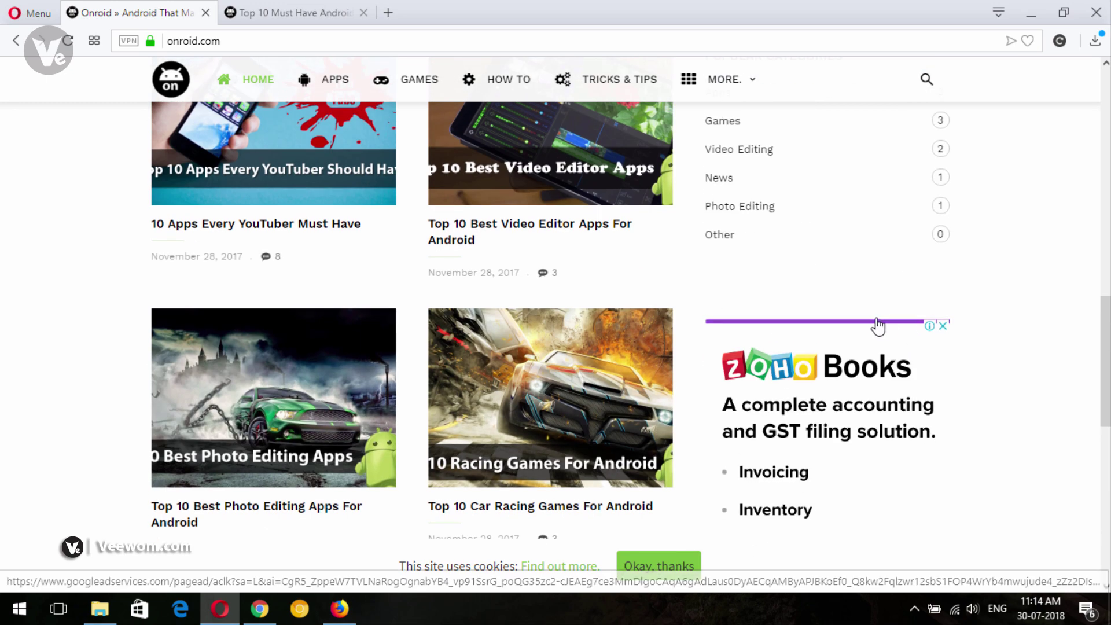
{"action": "scroll", "coordinate": [891, 341], "scroll_direction": "down", "scroll_amount": 8}
{"action": "scroll", "coordinate": [893, 346], "scroll_direction": "up", "scroll_amount": 5}
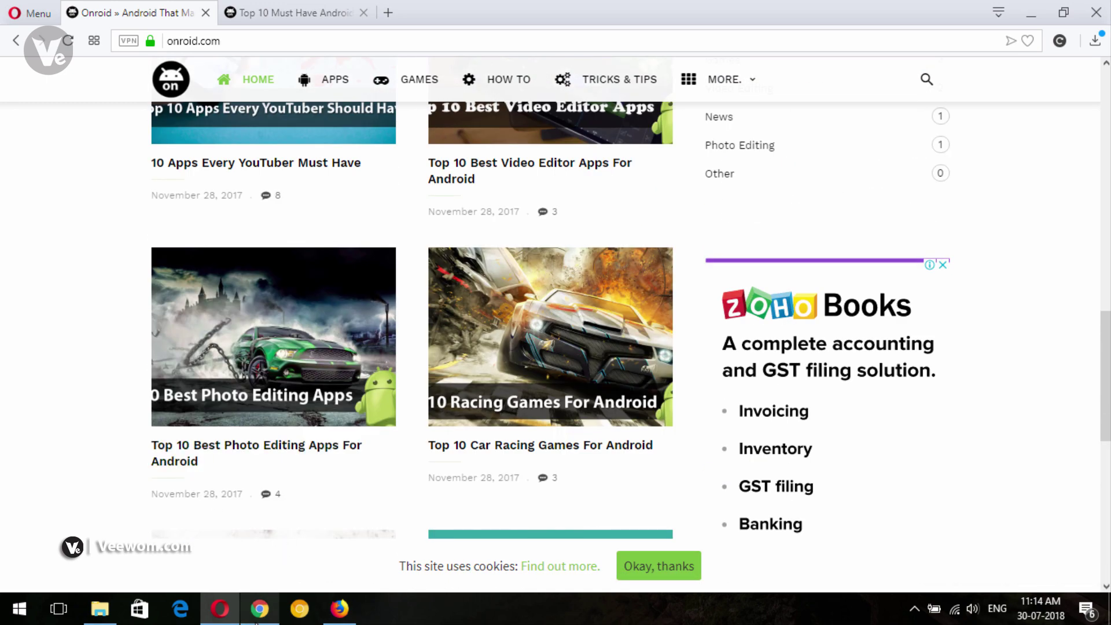
Switch to Chrome, open the ComputerHax Widgets page and look through the list of available widgets.
{"action": "left_click", "coordinate": [260, 609]}
{"action": "mouse_move", "coordinate": [99, 357]}
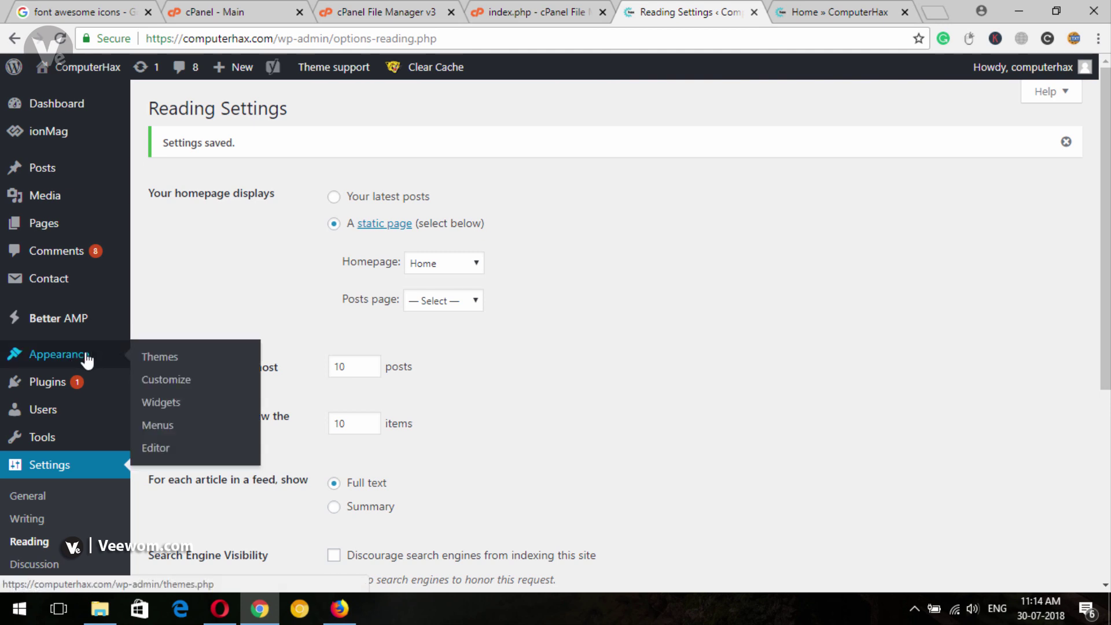
{"action": "left_click", "coordinate": [159, 397]}
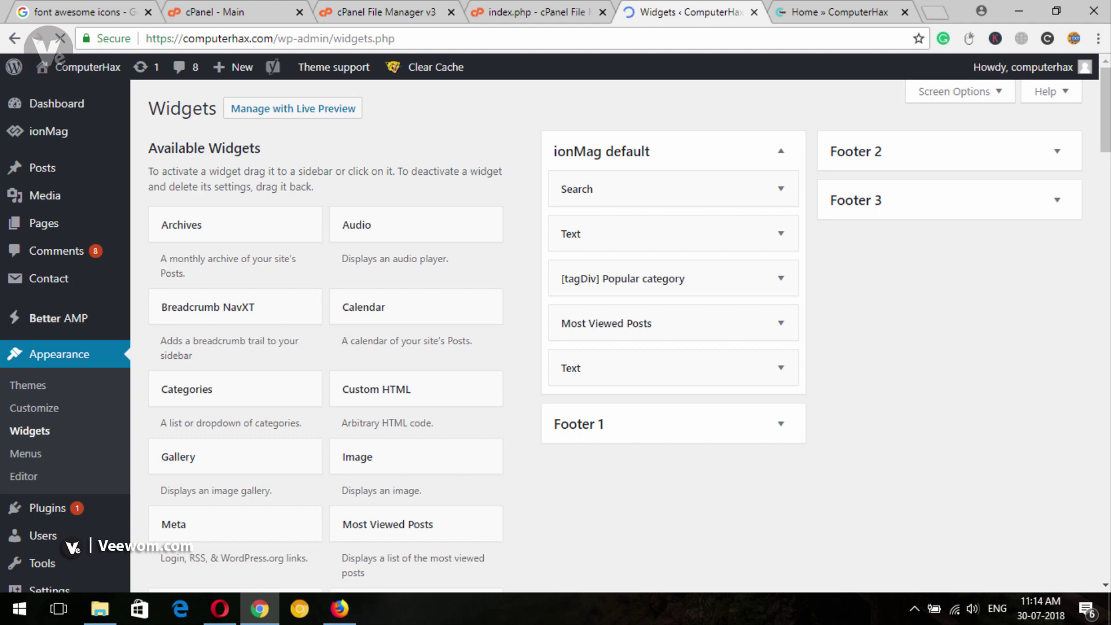
{"action": "scroll", "coordinate": [753, 436], "scroll_direction": "down", "scroll_amount": 9}
{"action": "scroll", "coordinate": [698, 438], "scroll_direction": "down", "scroll_amount": 9}
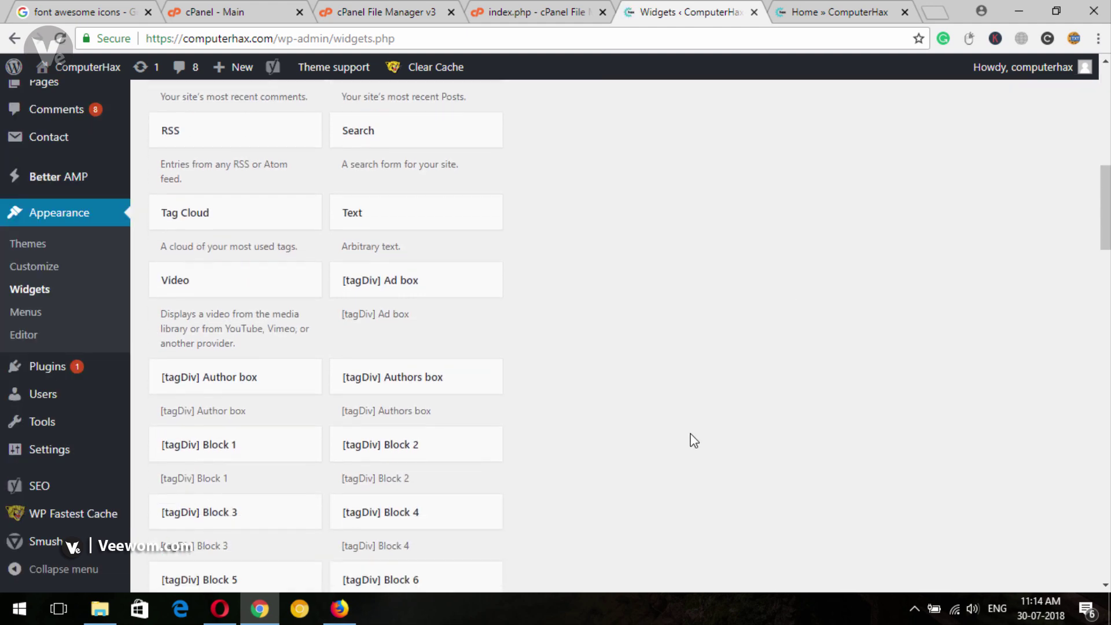
{"action": "scroll", "coordinate": [690, 441], "scroll_direction": "down", "scroll_amount": 7}
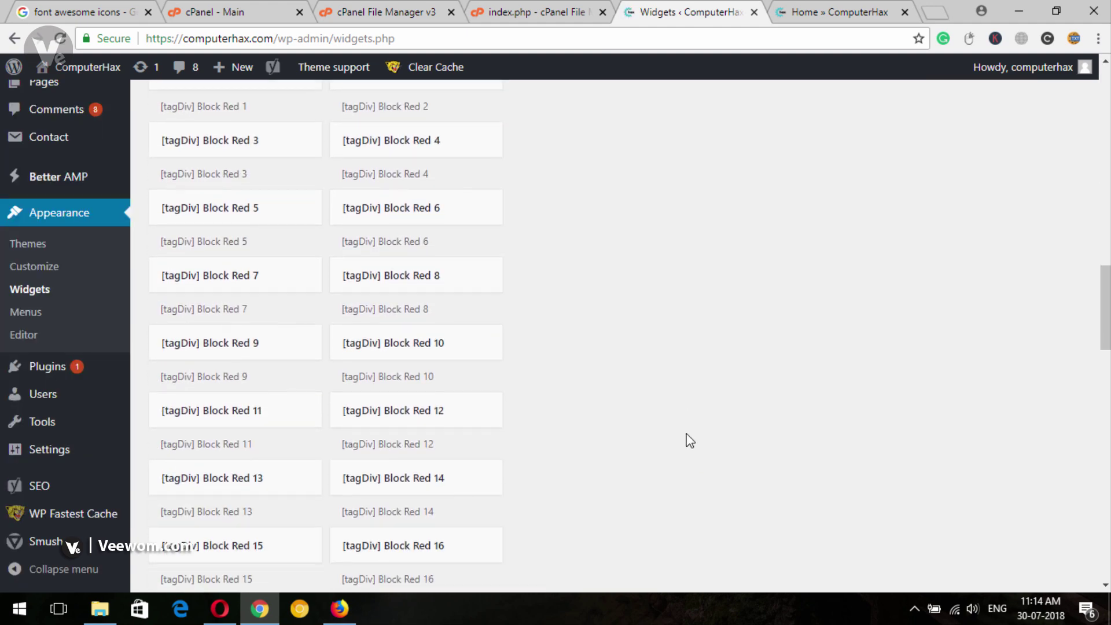
{"action": "scroll", "coordinate": [690, 445], "scroll_direction": "down", "scroll_amount": 11}
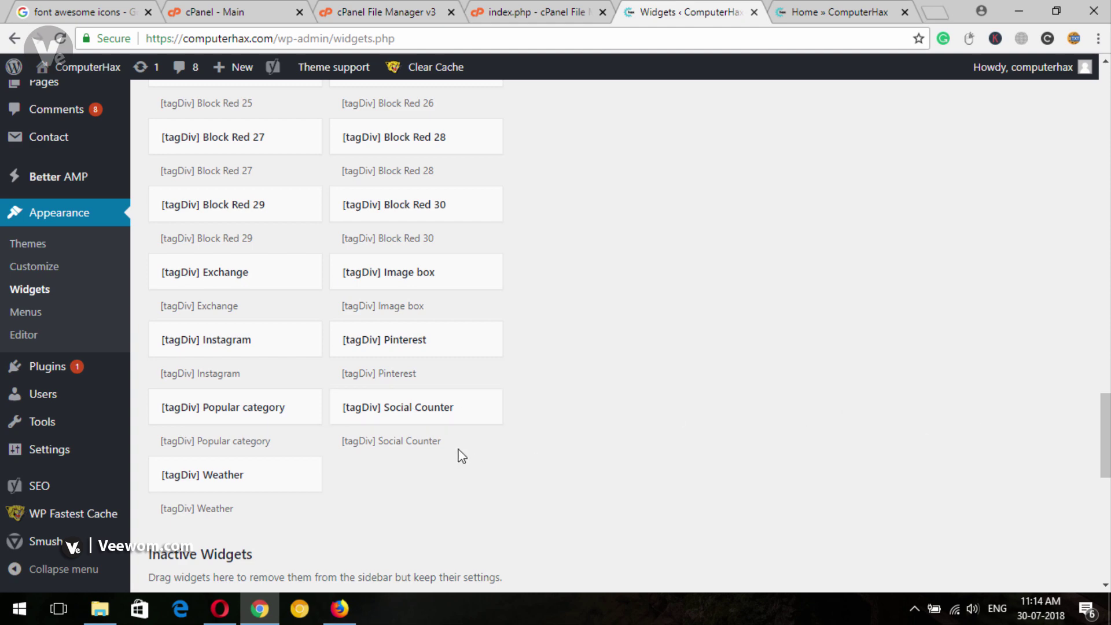
Compare the live ComputerHax front page's sidebar with the widgets placed in the ionMag default sidebar.
{"action": "left_click", "coordinate": [833, 10]}
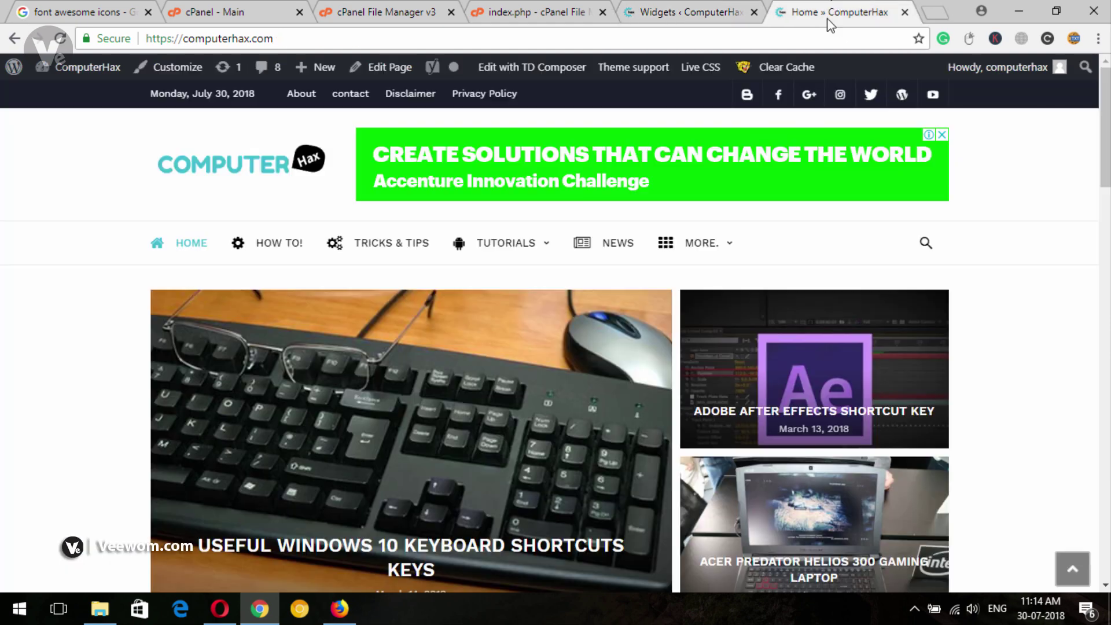
{"action": "scroll", "coordinate": [793, 312], "scroll_direction": "down", "scroll_amount": 3}
{"action": "scroll", "coordinate": [549, 335], "scroll_direction": "down", "scroll_amount": 5}
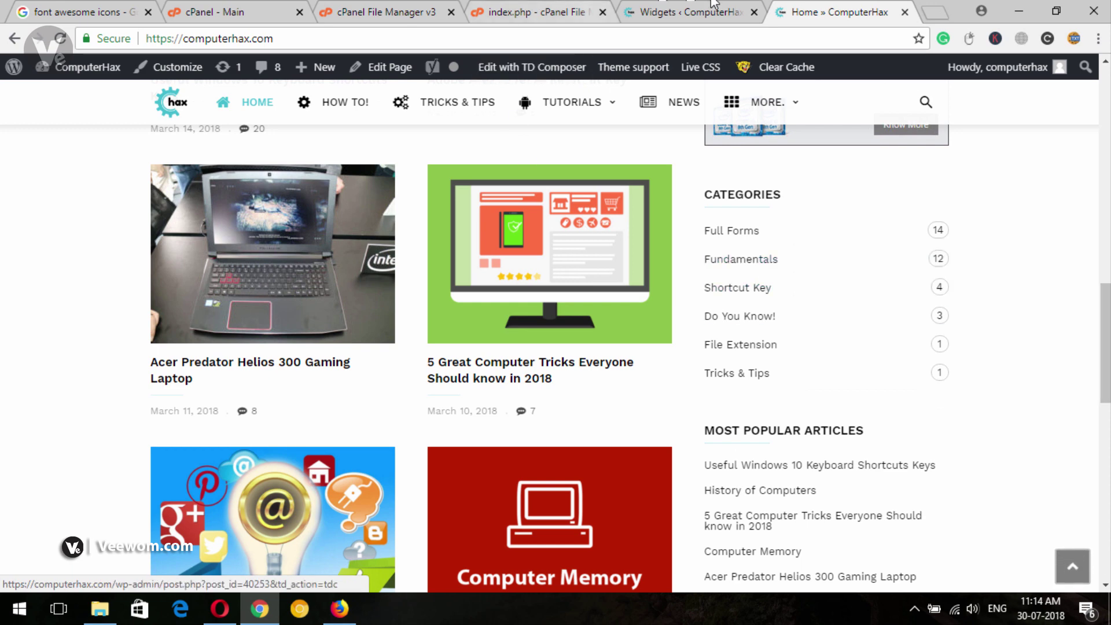
{"action": "left_click", "coordinate": [685, 11]}
{"action": "scroll", "coordinate": [525, 171], "scroll_direction": "up", "scroll_amount": 15}
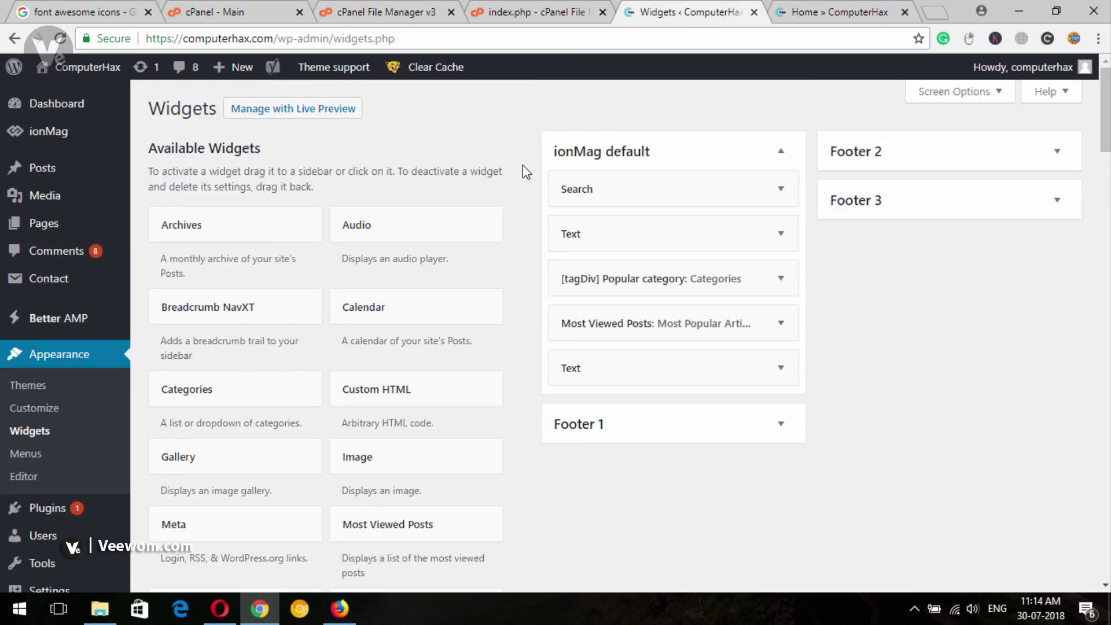
{"action": "left_click", "coordinate": [686, 152]}
{"action": "left_click", "coordinate": [686, 152]}
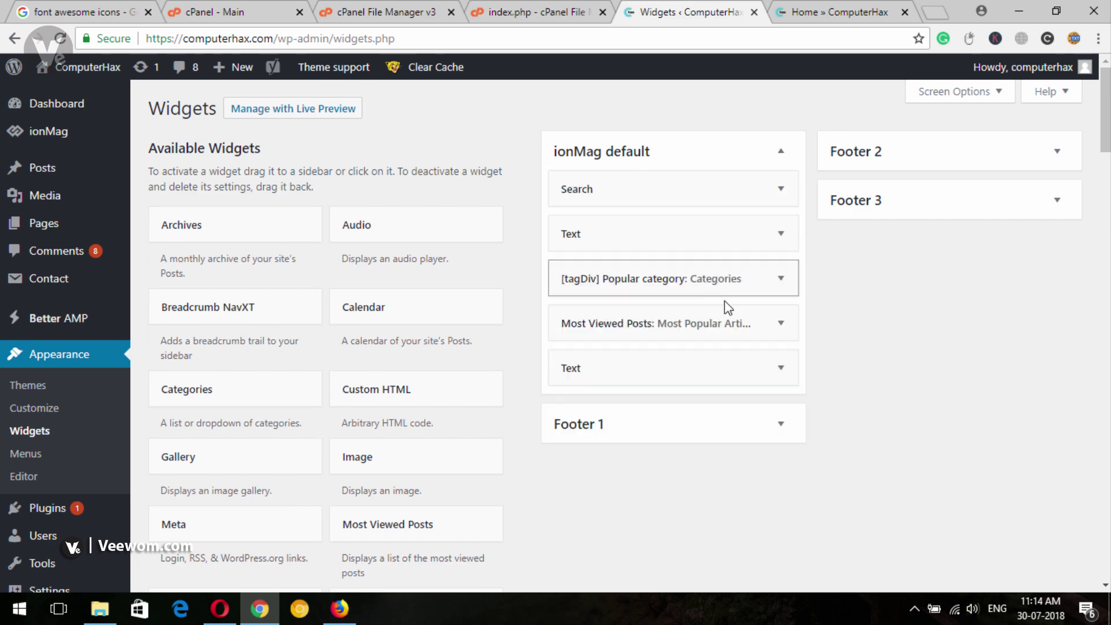
Review the available tagDiv widgets, open the Acer Predator Helios 300 article from the live front page, and return to the Widgets page.
{"action": "scroll", "coordinate": [496, 372], "scroll_direction": "down", "scroll_amount": 20}
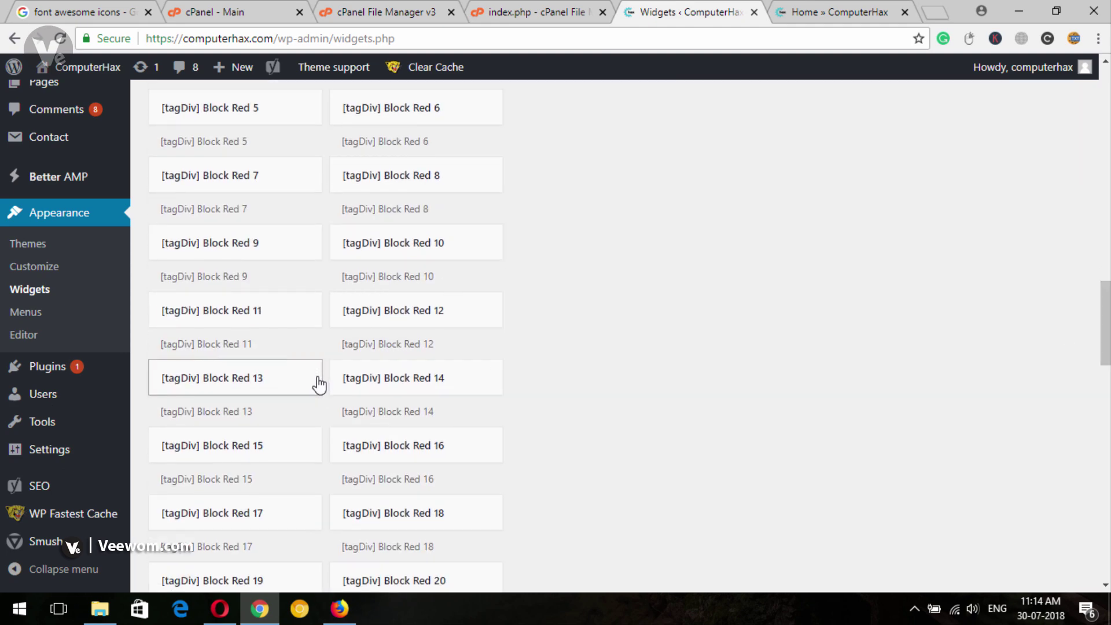
{"action": "scroll", "coordinate": [318, 384], "scroll_direction": "down", "scroll_amount": 6}
{"action": "scroll", "coordinate": [409, 484], "scroll_direction": "up", "scroll_amount": 18}
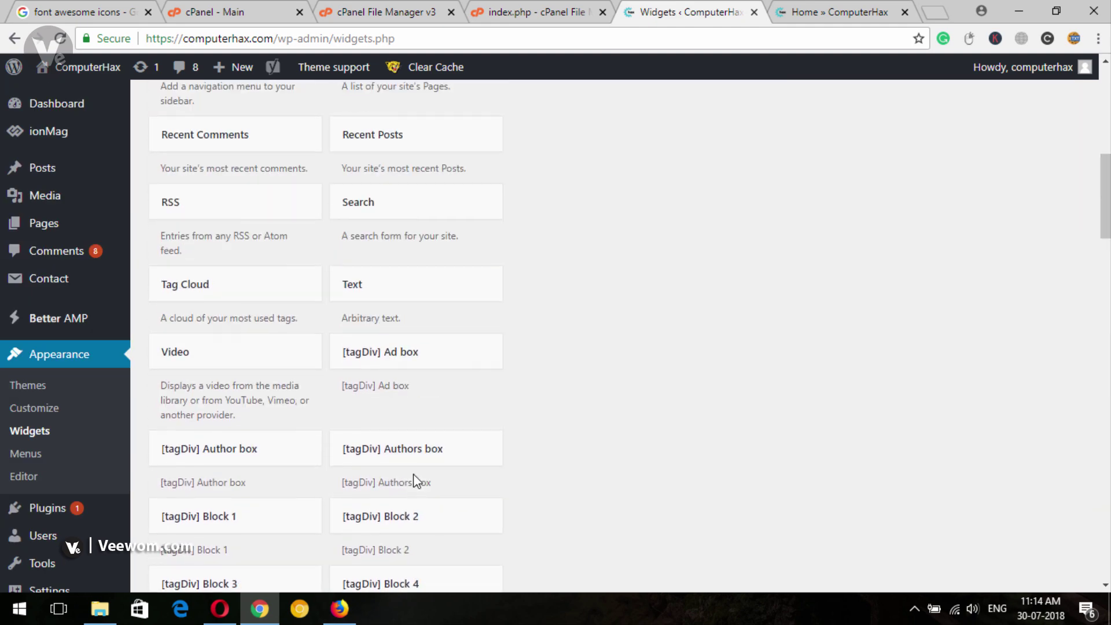
{"action": "scroll", "coordinate": [413, 474], "scroll_direction": "up", "scroll_amount": 10}
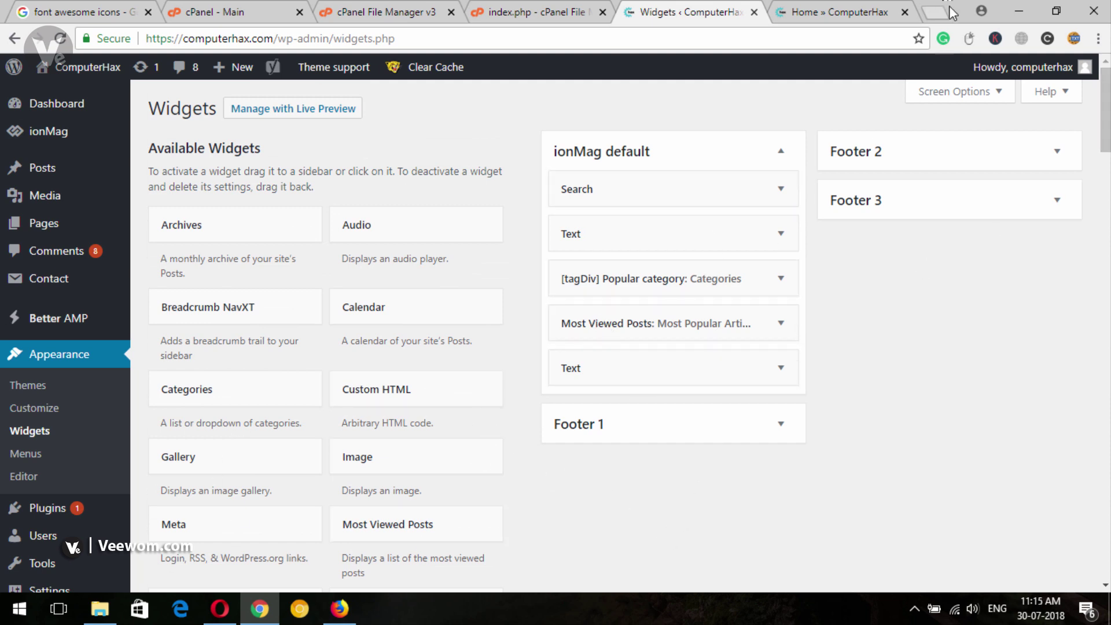
{"action": "left_click", "coordinate": [810, 12]}
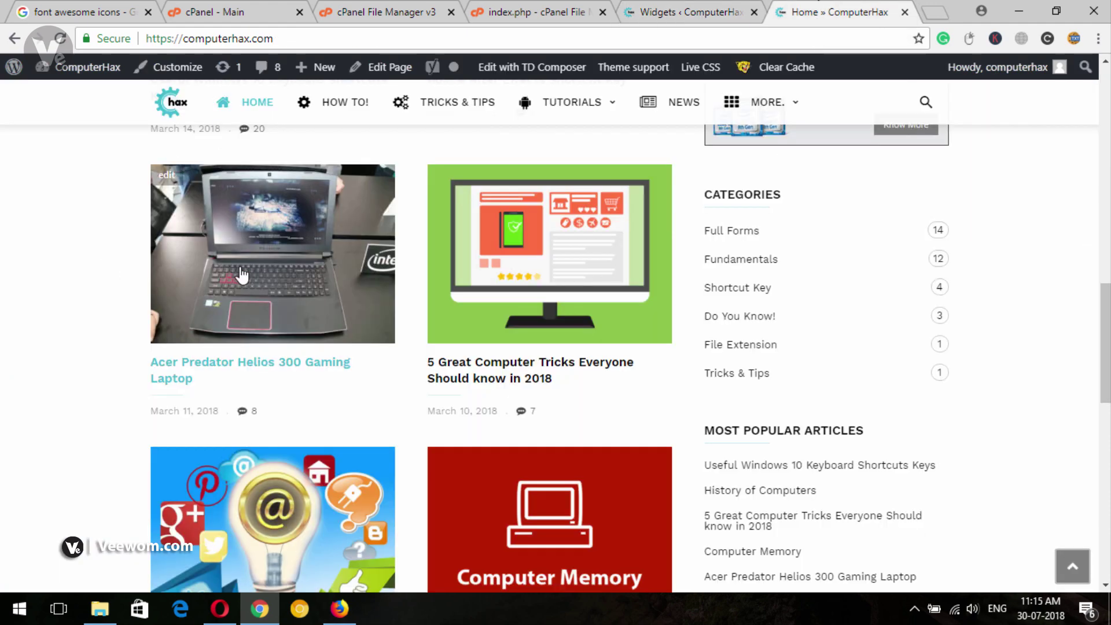
{"action": "left_click", "coordinate": [695, 12]}
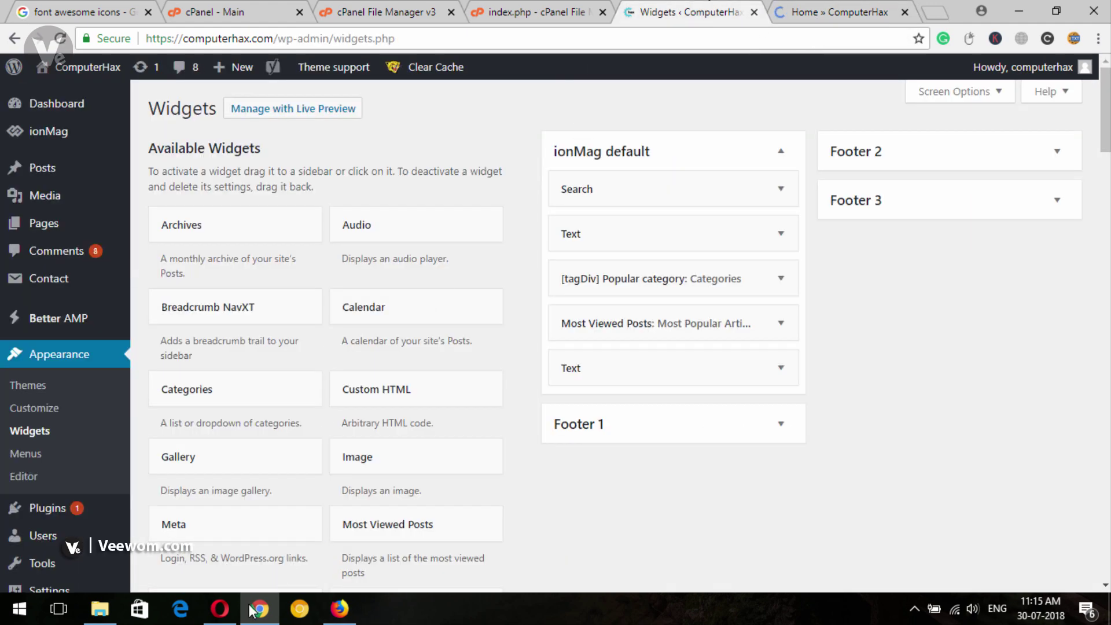
Switch to Opera and examine the Onroid front page from its header and featured posts down to the last articles.
{"action": "left_click", "coordinate": [220, 609]}
{"action": "scroll", "coordinate": [290, 484], "scroll_direction": "down", "scroll_amount": 6}
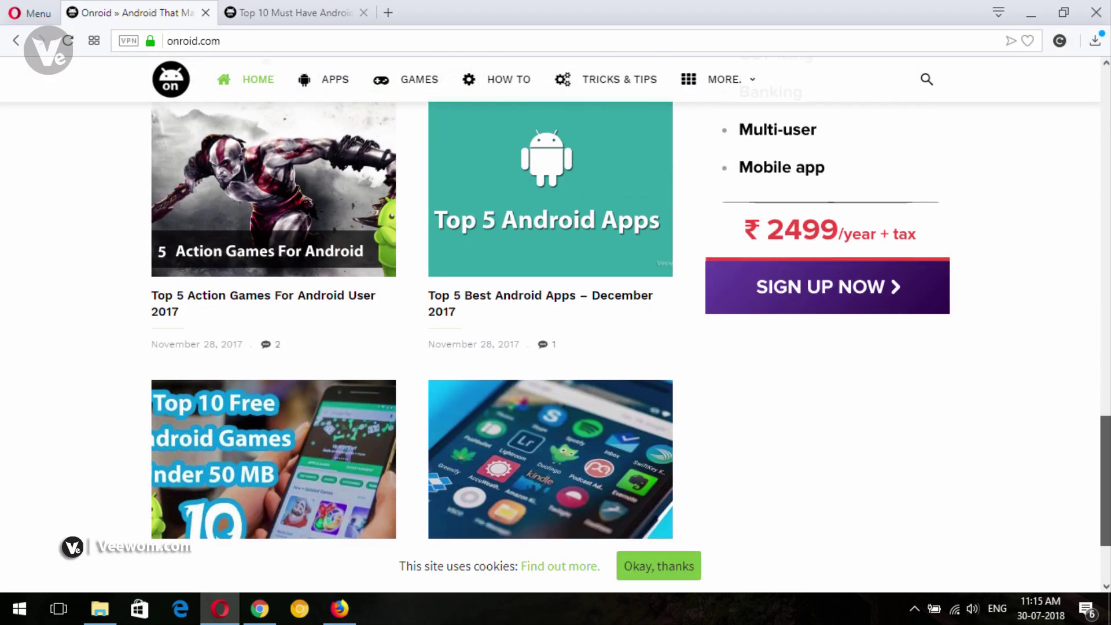
{"action": "scroll", "coordinate": [555, 301], "scroll_direction": "up", "scroll_amount": 10}
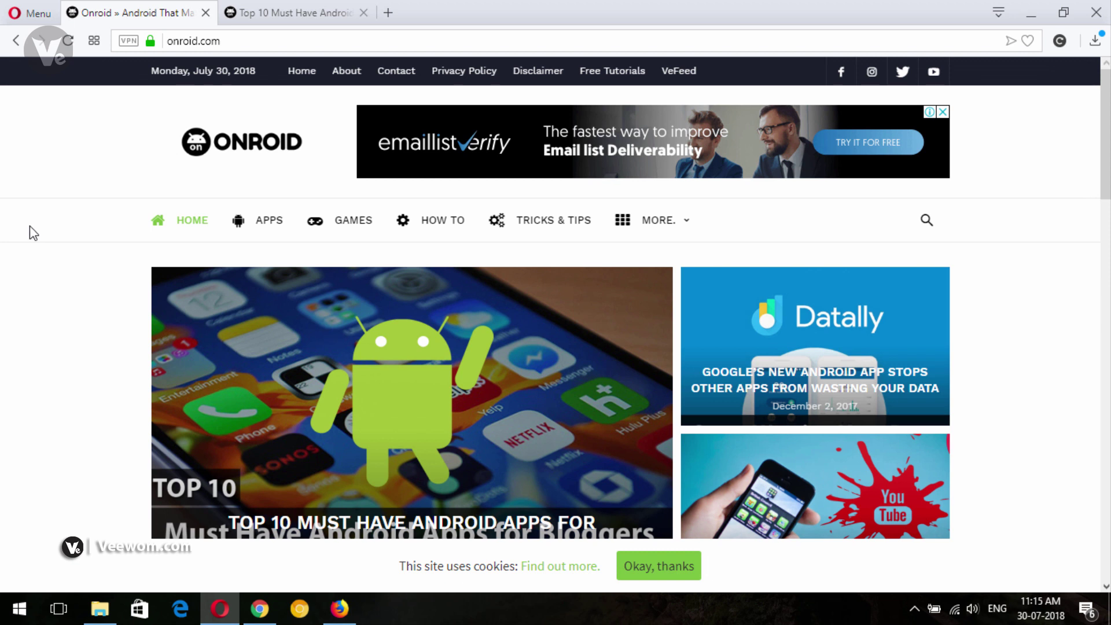
{"action": "scroll", "coordinate": [556, 301], "scroll_direction": "down", "scroll_amount": 1}
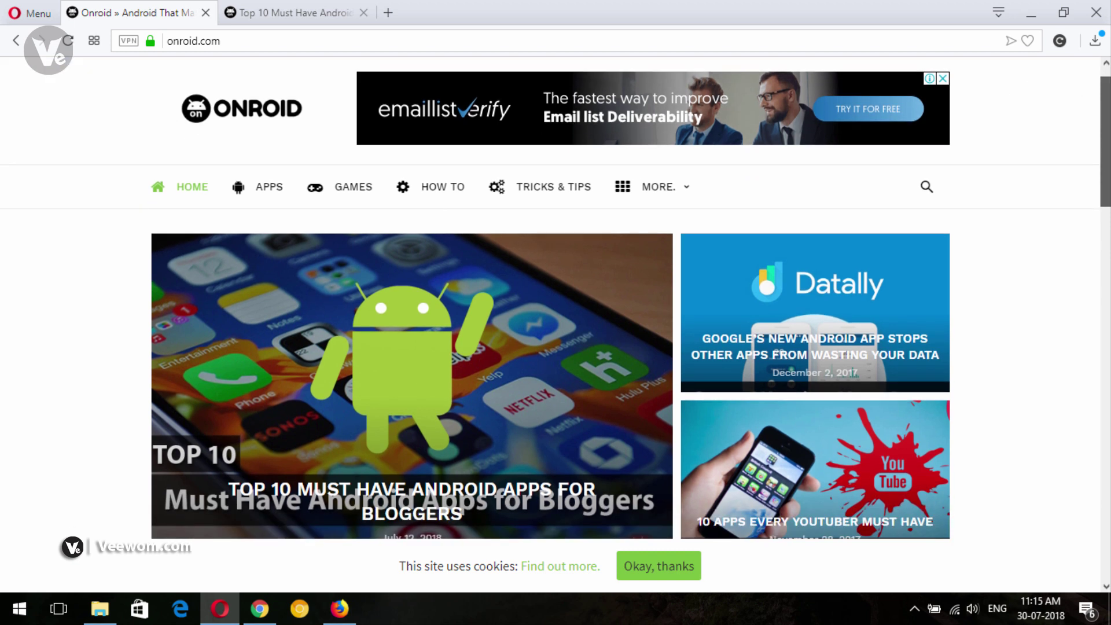
{"action": "scroll", "coordinate": [555, 301], "scroll_direction": "up", "scroll_amount": 1}
{"action": "scroll", "coordinate": [555, 298], "scroll_direction": "down", "scroll_amount": 10}
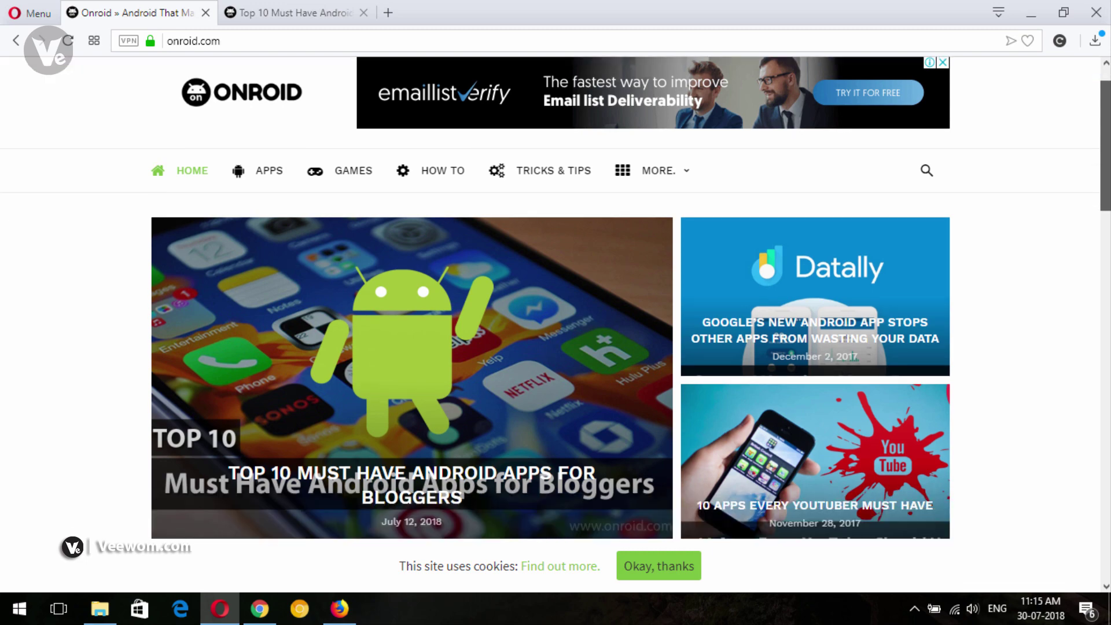
{"action": "scroll", "coordinate": [555, 318], "scroll_direction": "down", "scroll_amount": 14}
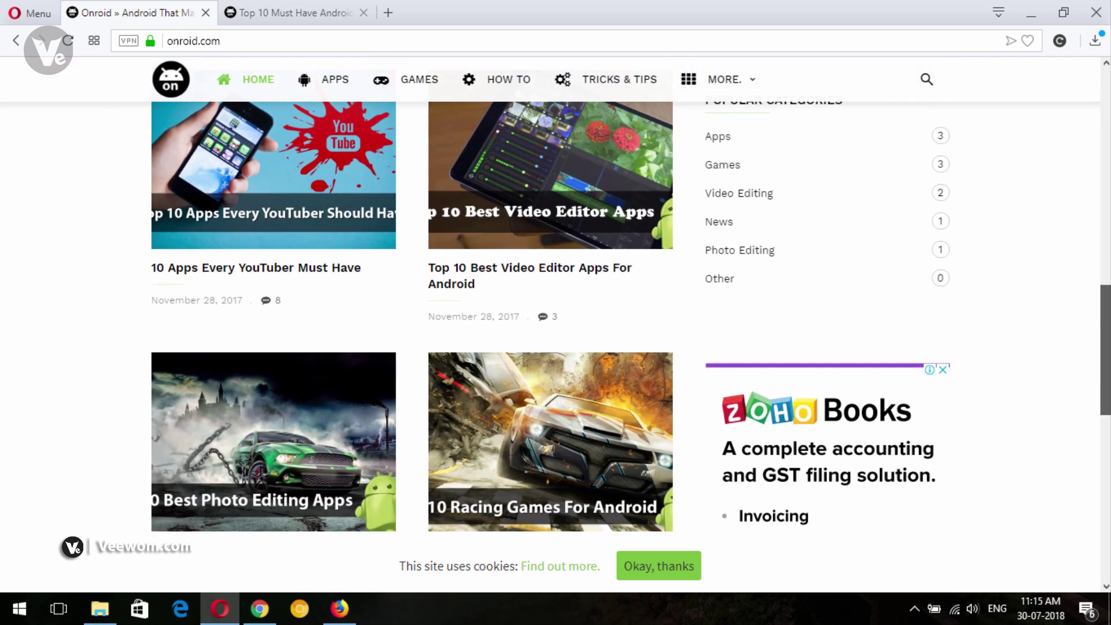
{"action": "scroll", "coordinate": [555, 318], "scroll_direction": "down", "scroll_amount": 2}
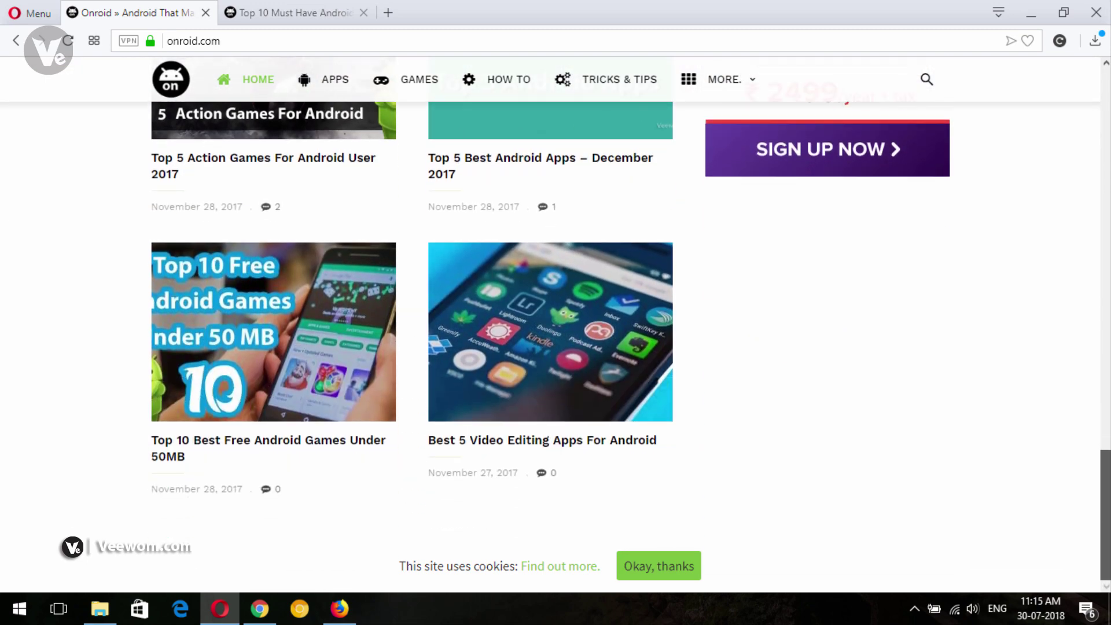
{"action": "scroll", "coordinate": [555, 318], "scroll_direction": "up", "scroll_amount": 20}
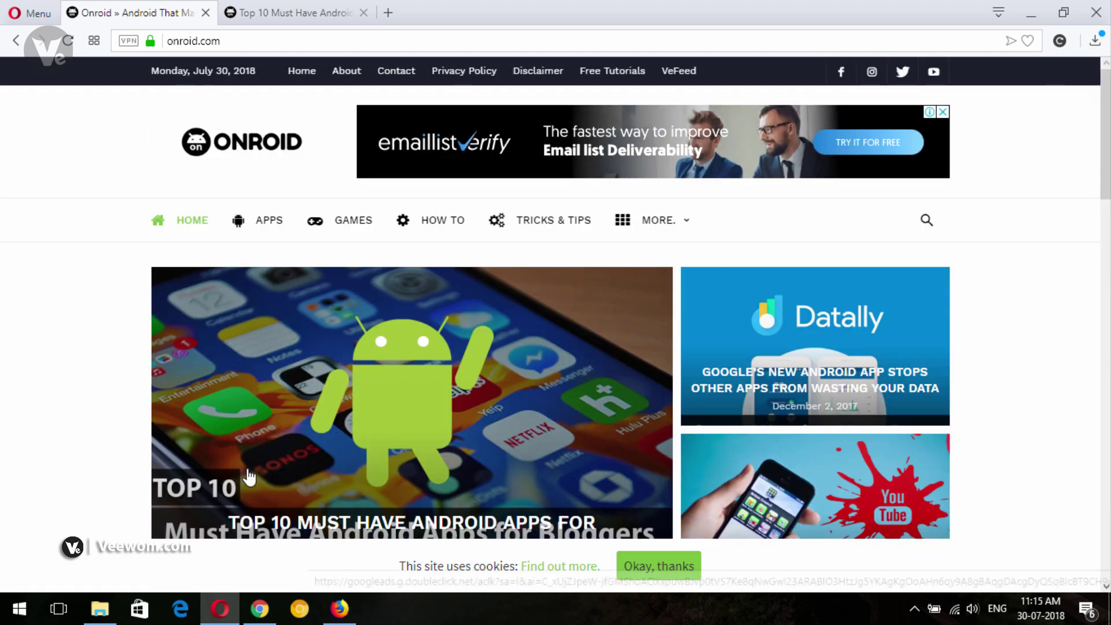
Open Onroid's Apps category and examine the structure of its page address.
{"action": "left_click", "coordinate": [226, 232]}
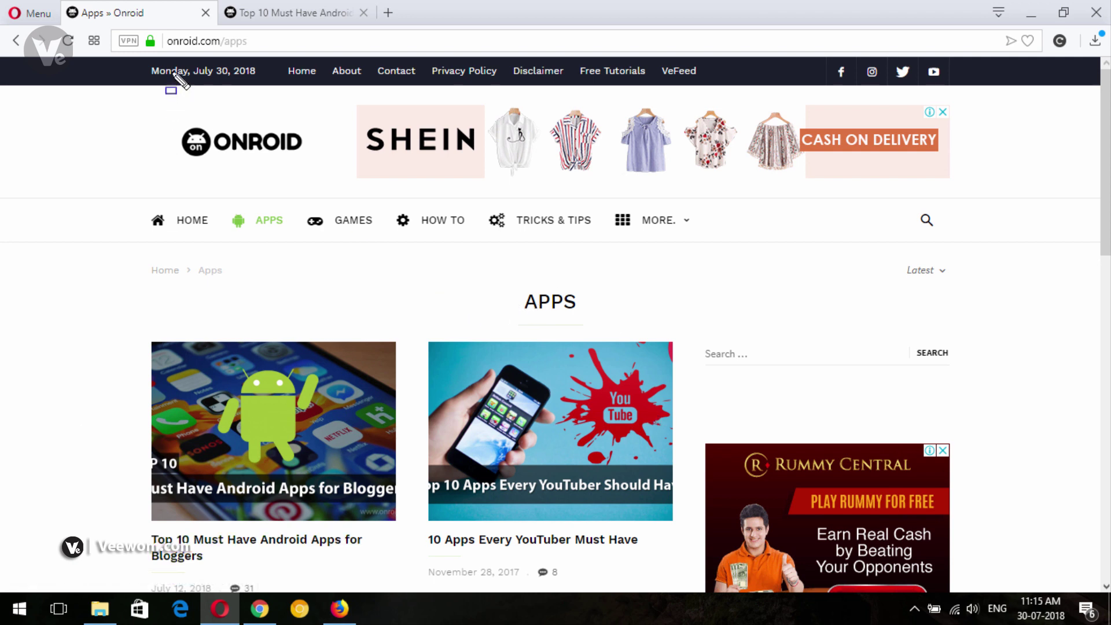
{"action": "left_click_drag", "start_coordinate": [149, 22], "coordinate": [270, 58]}
Switch to Chrome and, from the Acer Predator Helios 300 article, open the How To! category to examine its page address.
{"action": "left_click", "coordinate": [258, 612]}
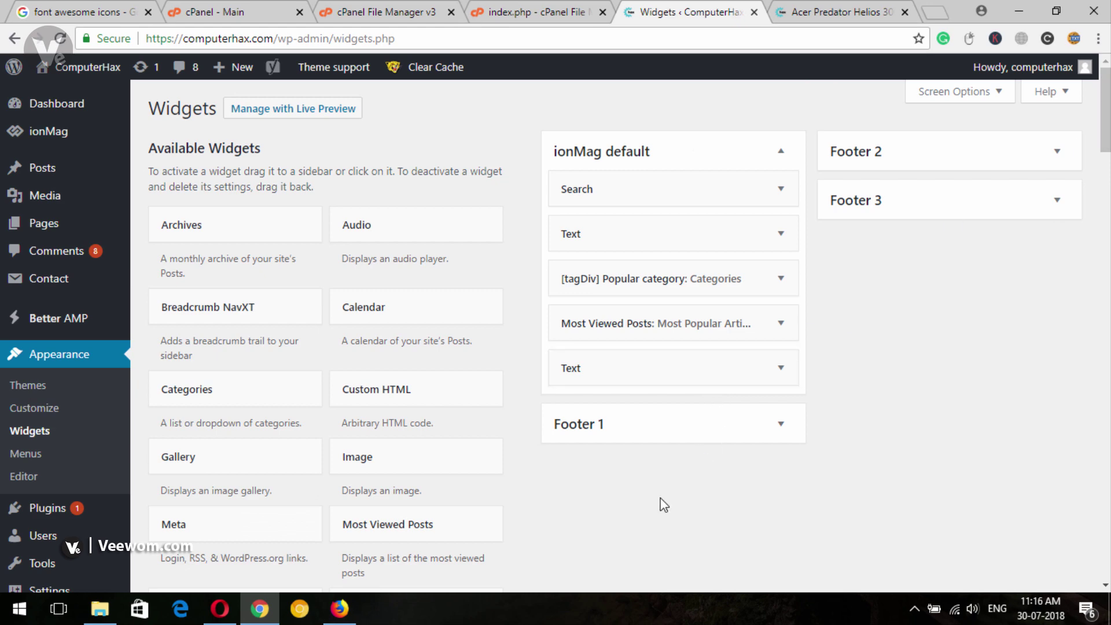
{"action": "left_click", "coordinate": [822, 11]}
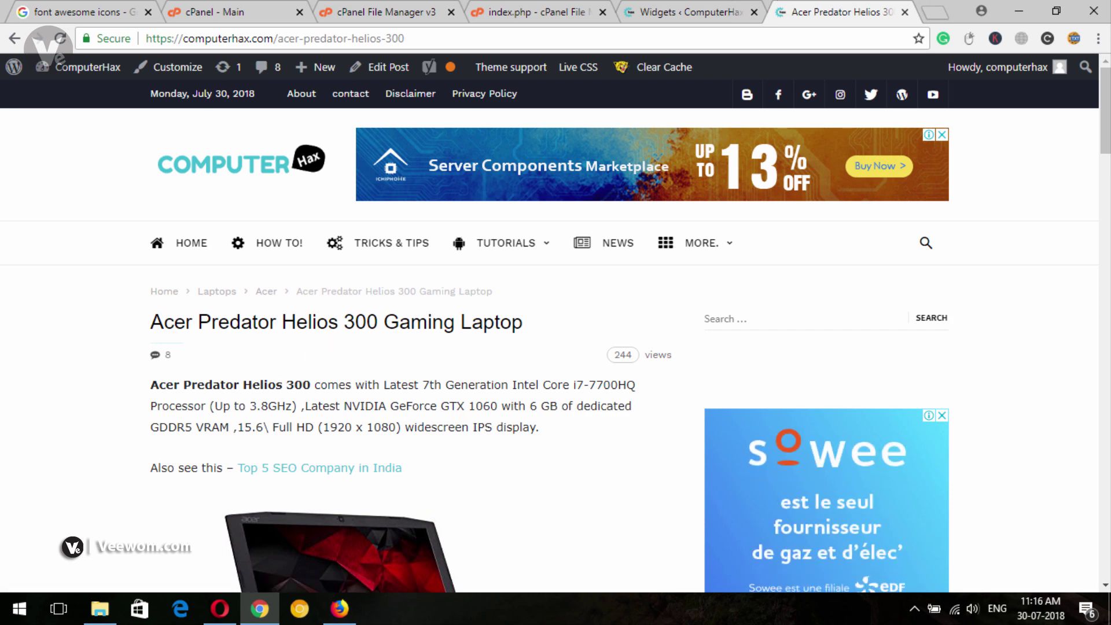
{"action": "mouse_move", "coordinate": [1105, 110]}
{"action": "left_mouse_down"}
{"action": "mouse_move", "coordinate": [1105, 509]}
{"action": "mouse_move", "coordinate": [1105, 111]}
{"action": "left_mouse_up"}
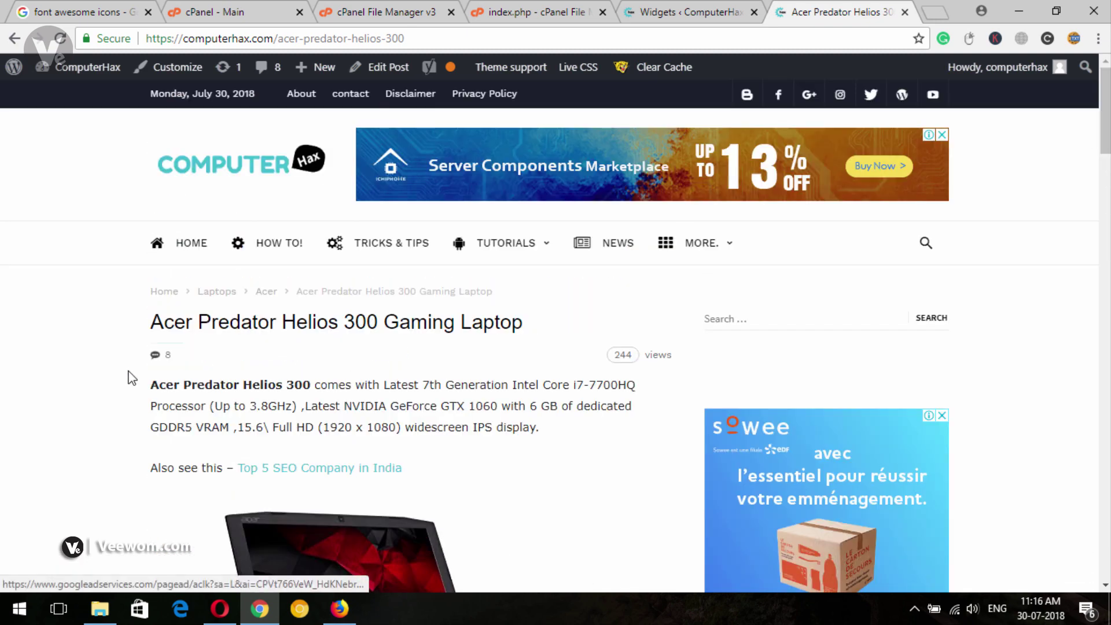
{"action": "left_click", "coordinate": [269, 254]}
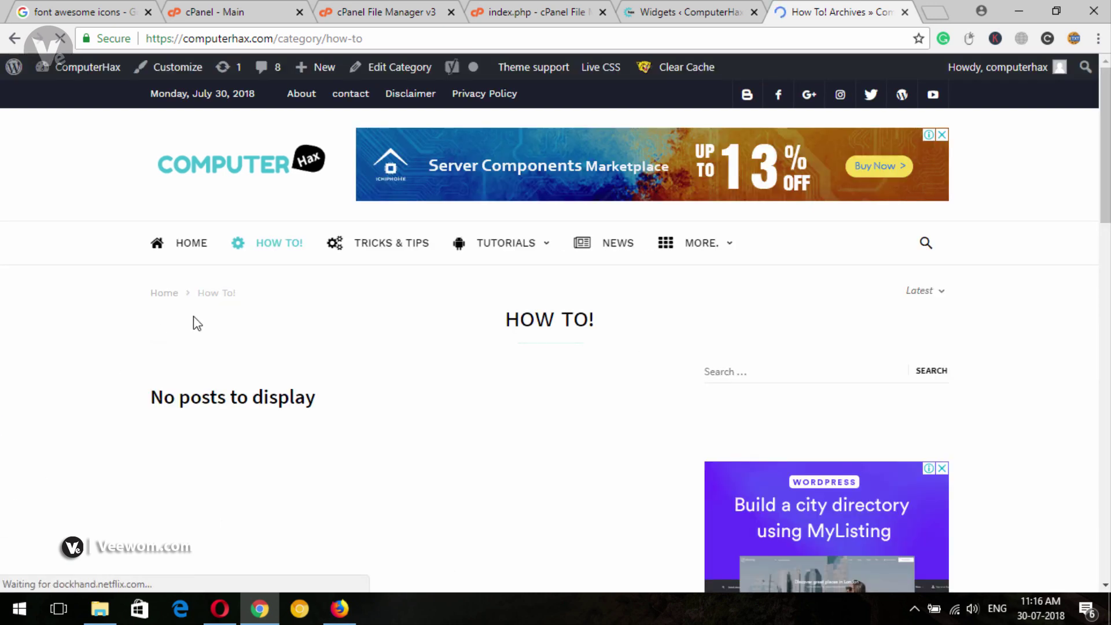
{"action": "left_click_drag", "start_coordinate": [140, 22], "coordinate": [387, 60]}
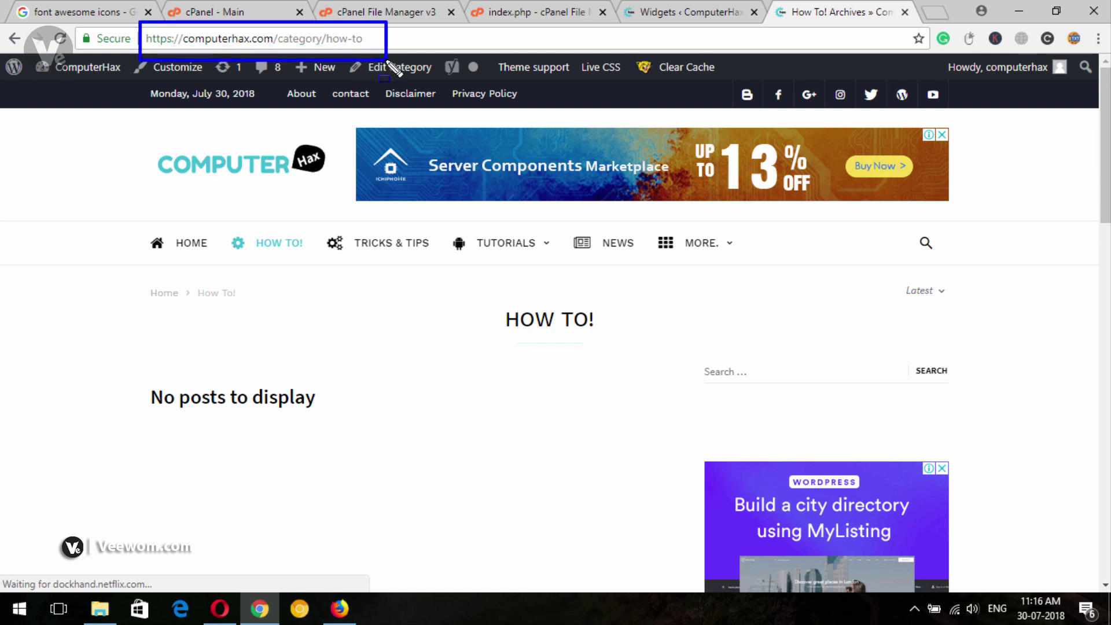
Try to load the How To! category with the "category" part removed from its address.
{"action": "left_click_drag", "start_coordinate": [321, 38], "coordinate": [284, 38]}
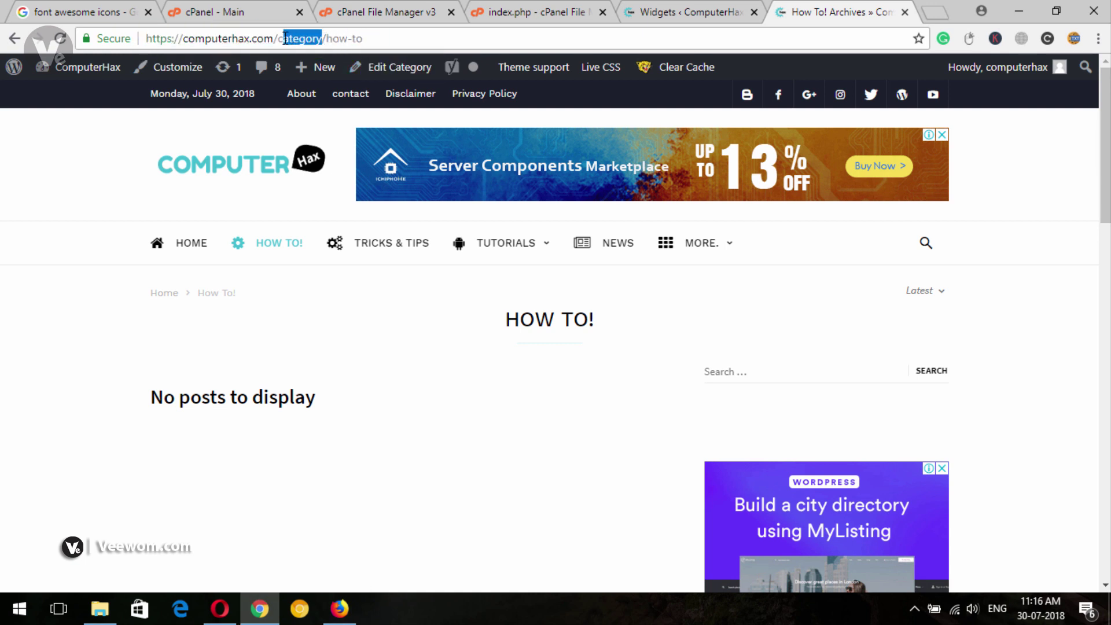
{"action": "key", "text": "BackSpace"}
{"action": "key", "text": "Delete"}
{"action": "key", "text": "Return"}
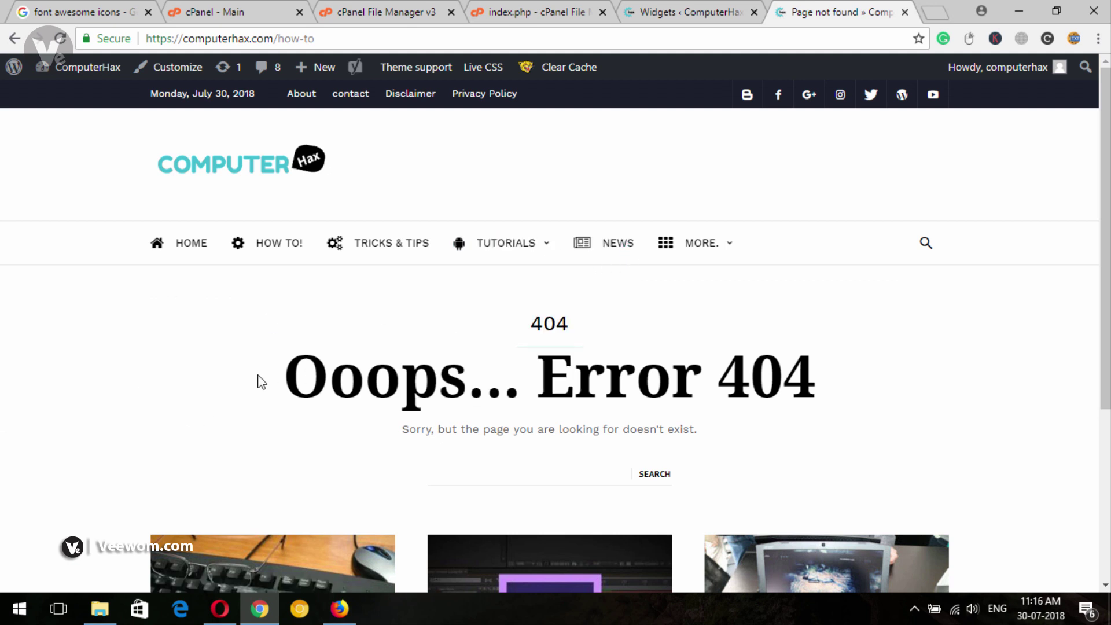
Open the Add Plugins page in the WordPress dashboard and search for "remove category".
{"action": "left_click", "coordinate": [659, 7]}
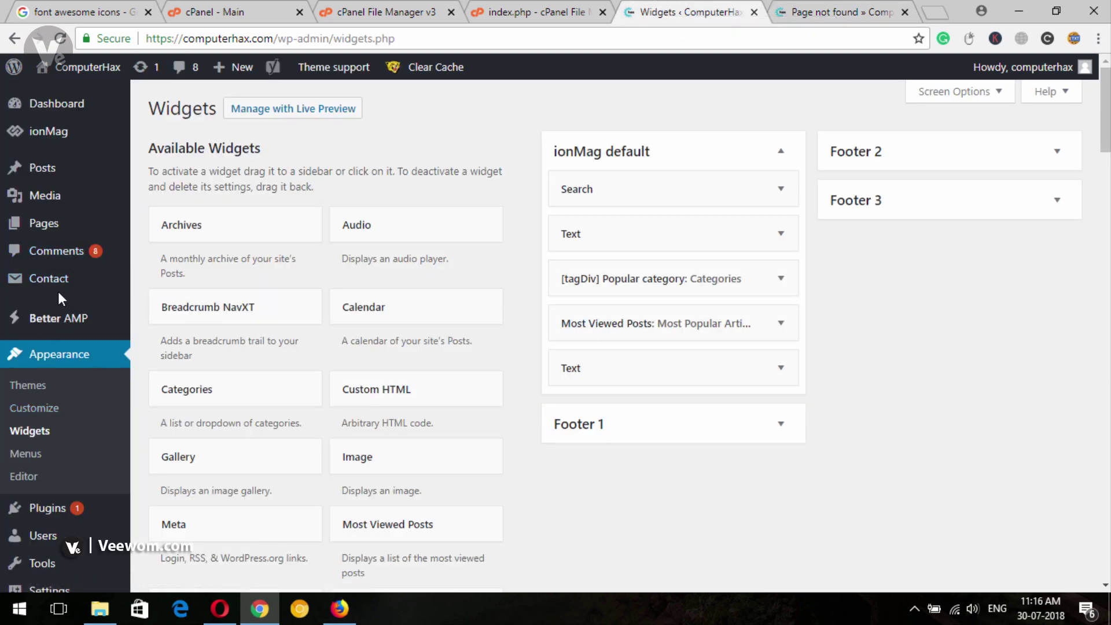
{"action": "scroll", "coordinate": [62, 455], "scroll_direction": "down", "scroll_amount": 4}
{"action": "mouse_move", "coordinate": [47, 367]}
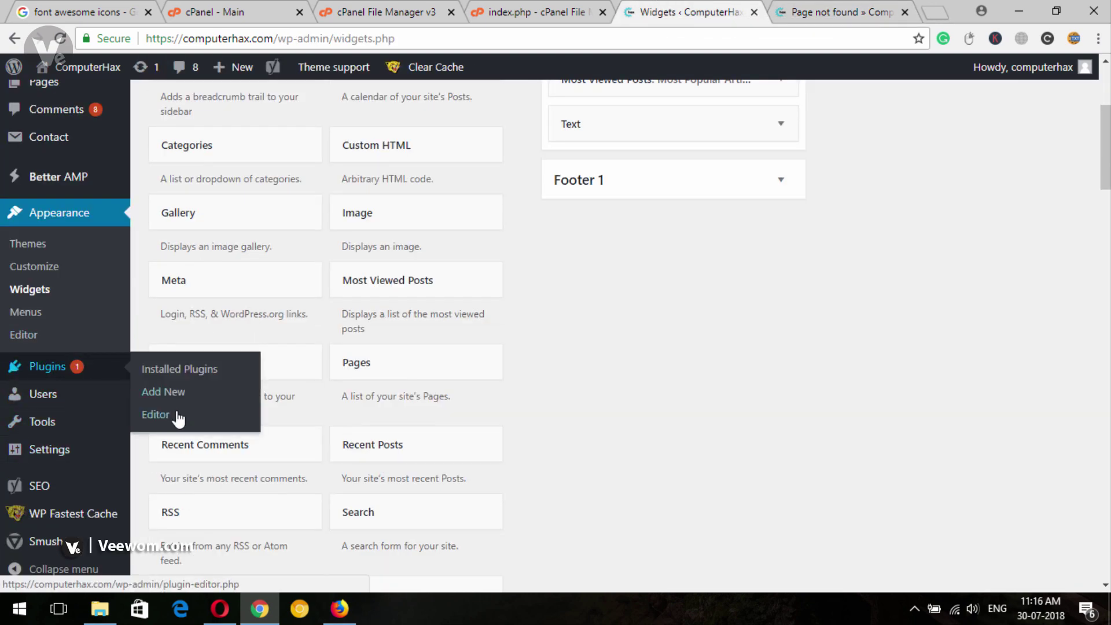
{"action": "left_click", "coordinate": [184, 391]}
{"action": "left_click", "coordinate": [825, 10]}
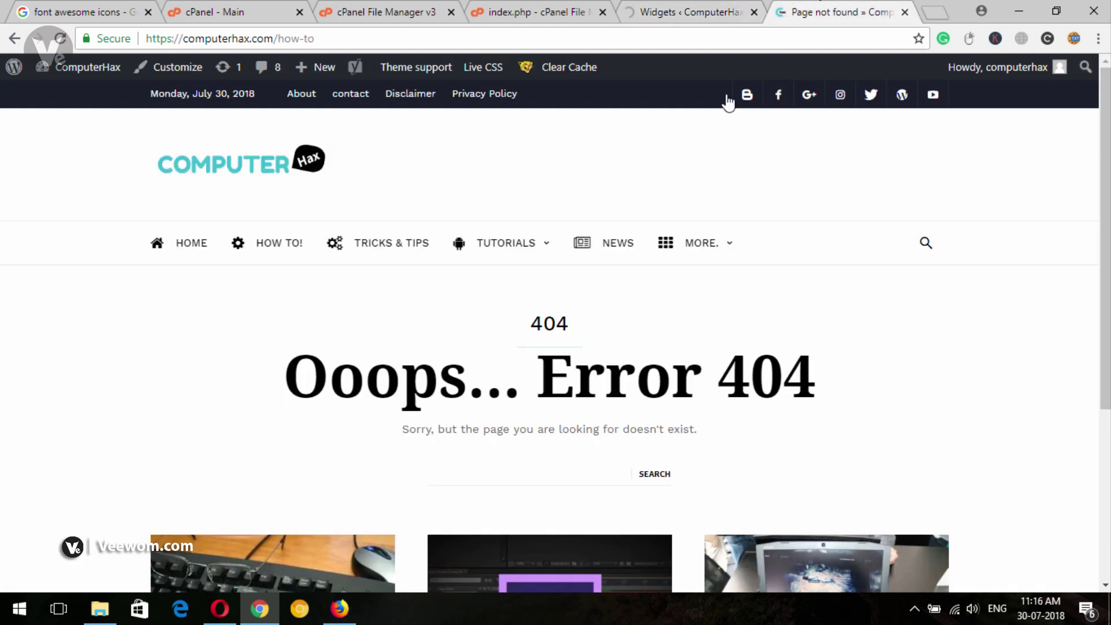
{"action": "left_click", "coordinate": [688, 7]}
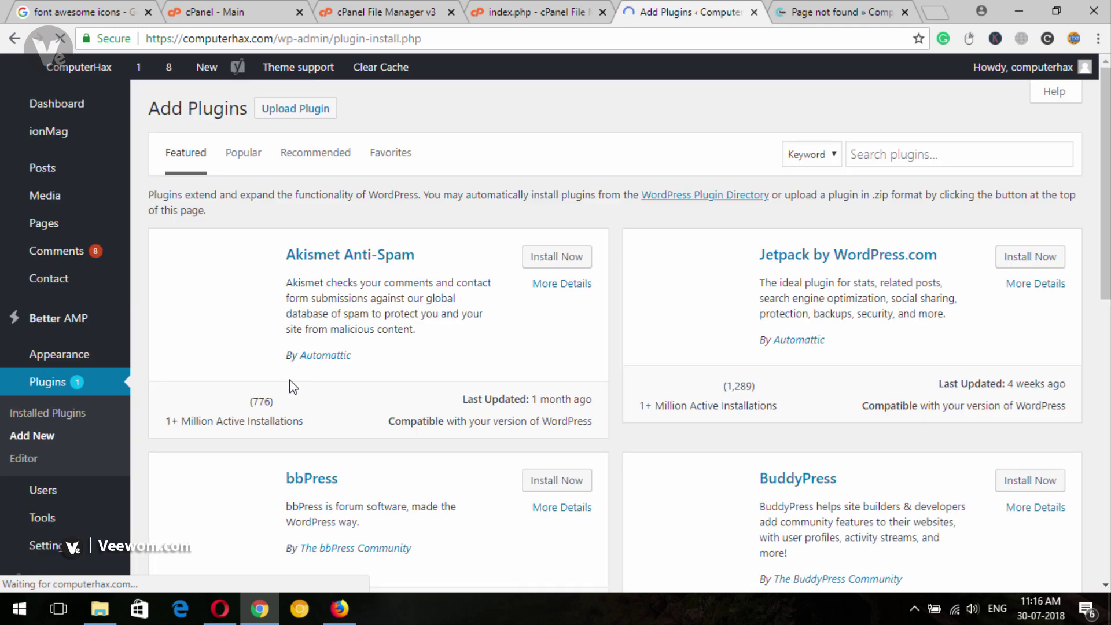
{"action": "left_click", "coordinate": [894, 153]}
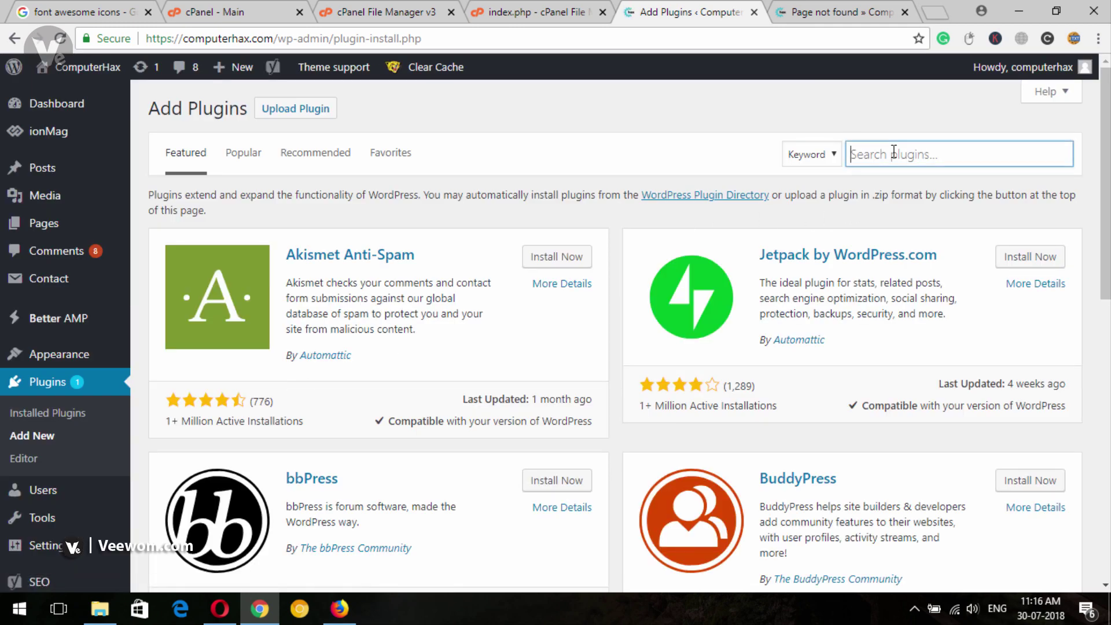
{"action": "type", "text": "remove category"}
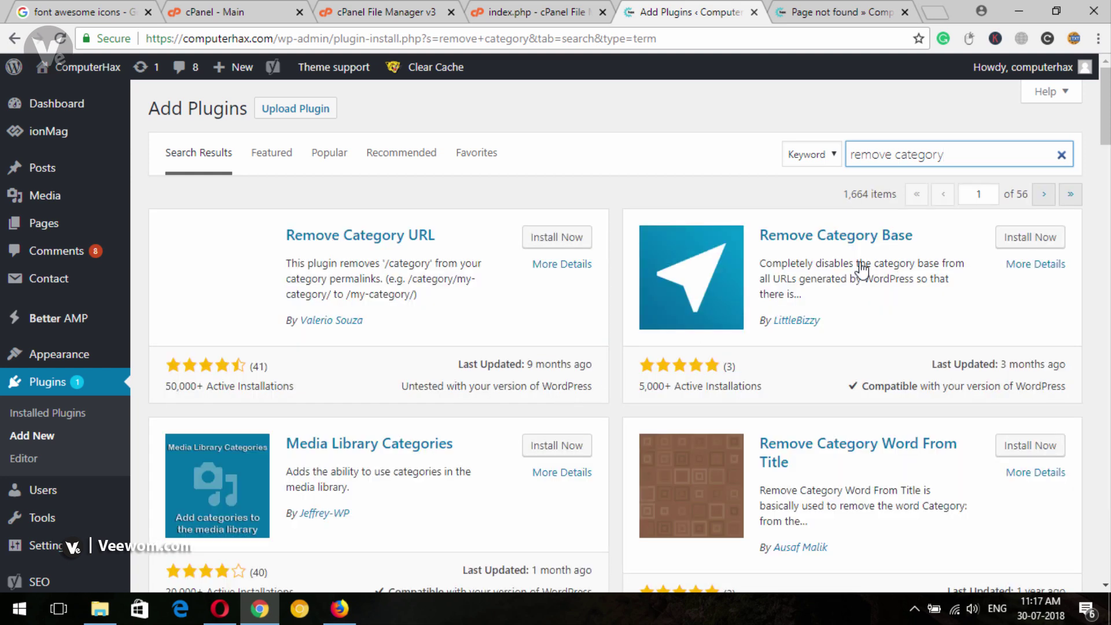
Install and activate the Remove Category Base plugin, and return to the dashboard home.
{"action": "left_click", "coordinate": [1041, 245]}
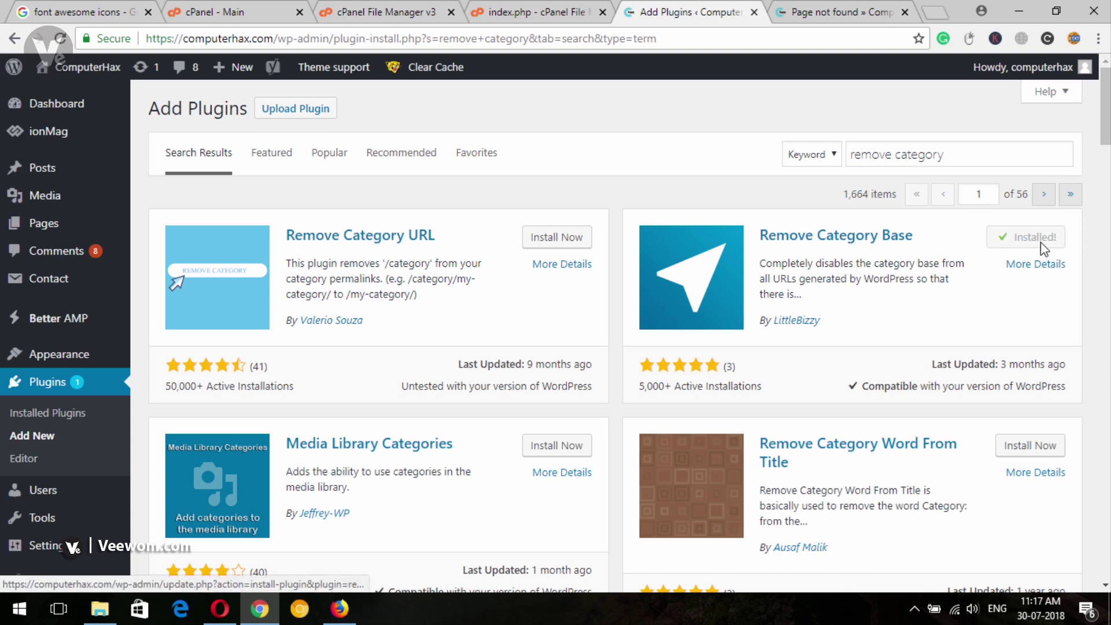
{"action": "left_click", "coordinate": [1036, 240]}
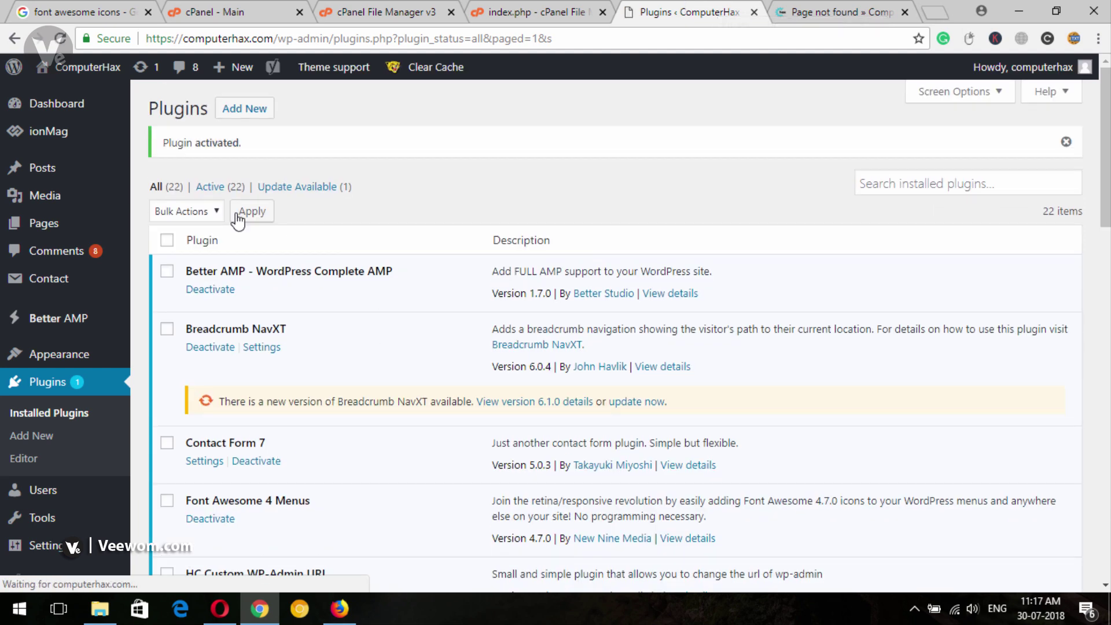
{"action": "left_click", "coordinate": [58, 105]}
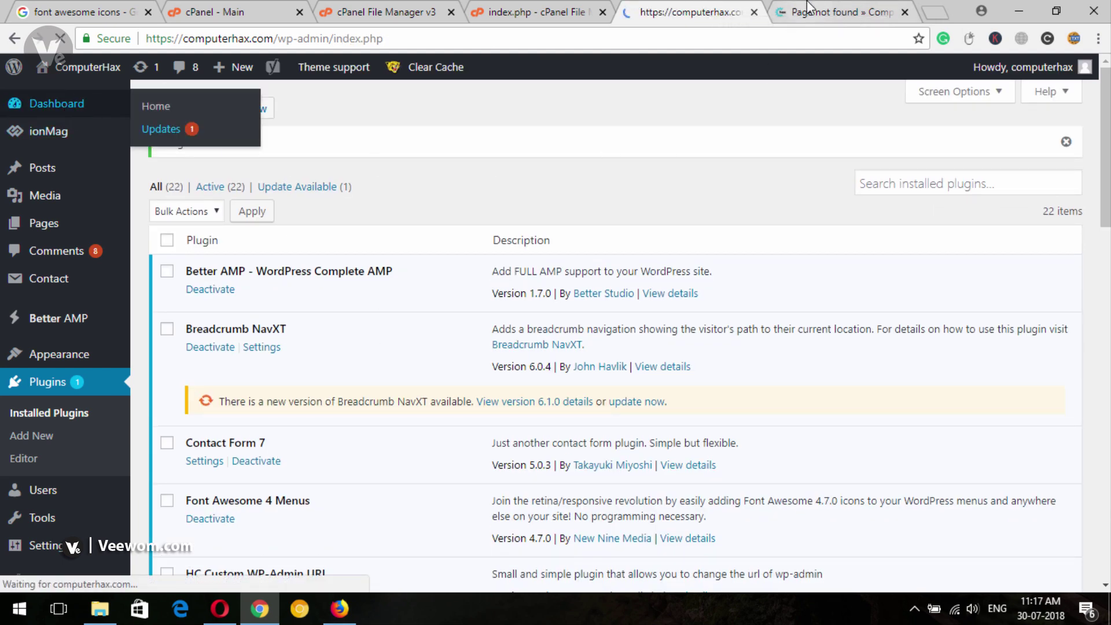
Reload the ComputerHax page at /how-to to check the How To! category address without the category base.
{"action": "left_click", "coordinate": [822, 12]}
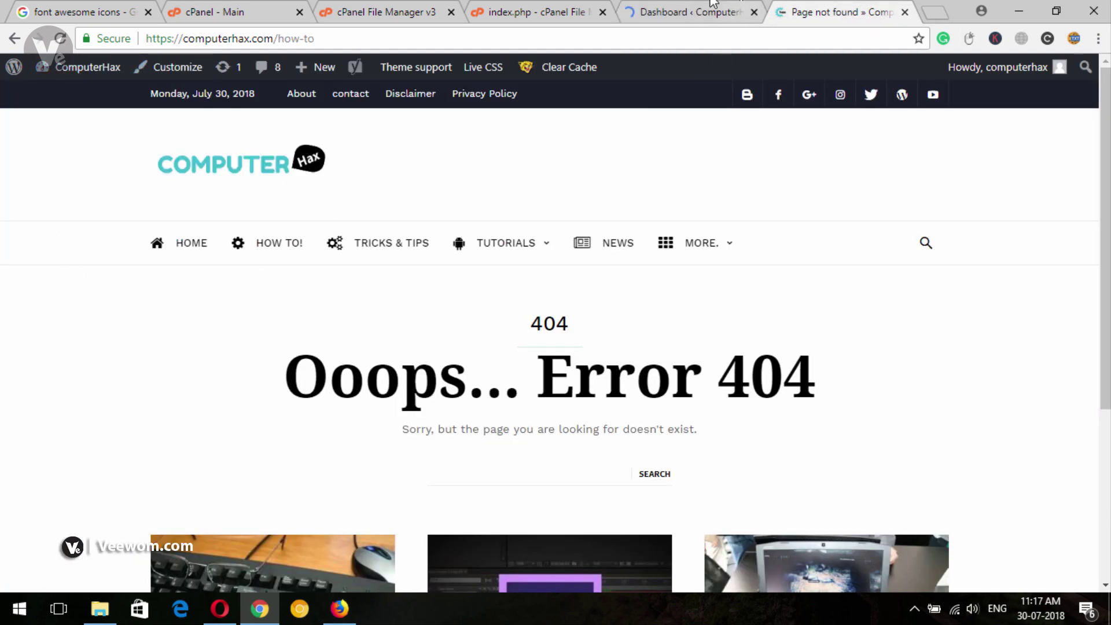
{"action": "left_click", "coordinate": [713, 4]}
{"action": "left_click", "coordinate": [828, 7]}
{"action": "left_click", "coordinate": [60, 38]}
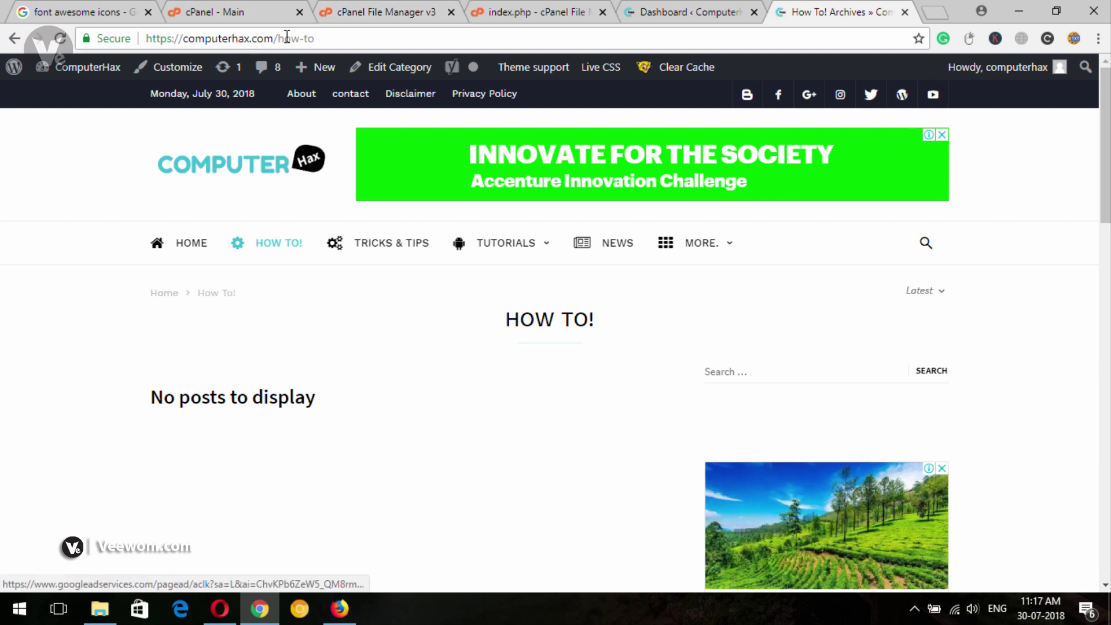
Open the Do You Know! category under Tutorials and examine its page address and listed posts.
{"action": "mouse_move", "coordinate": [537, 245]}
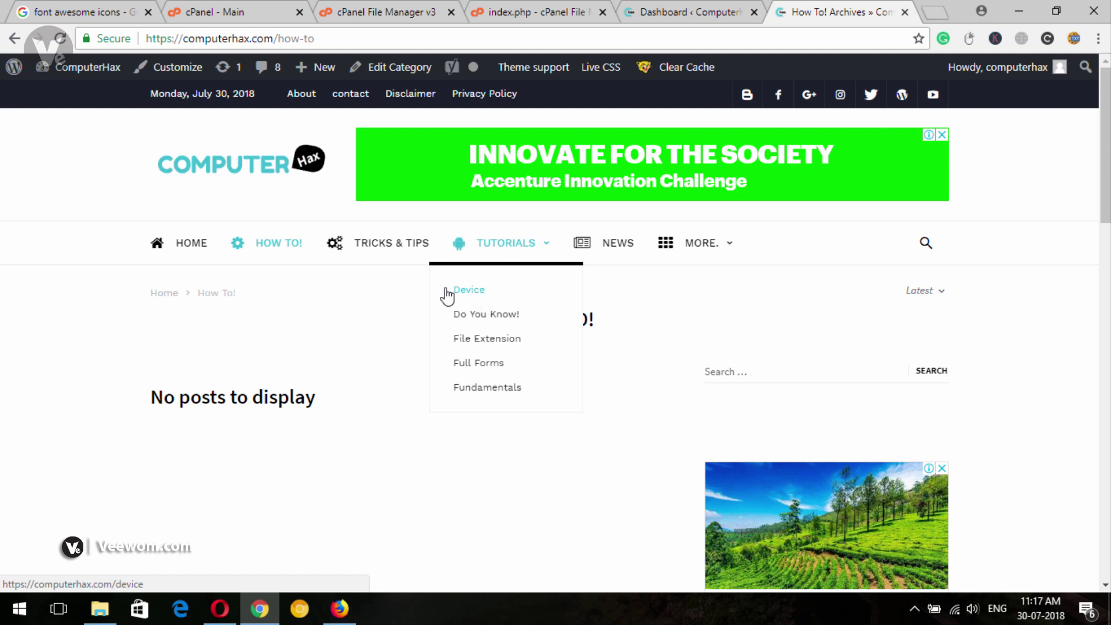
{"action": "left_click", "coordinate": [497, 316]}
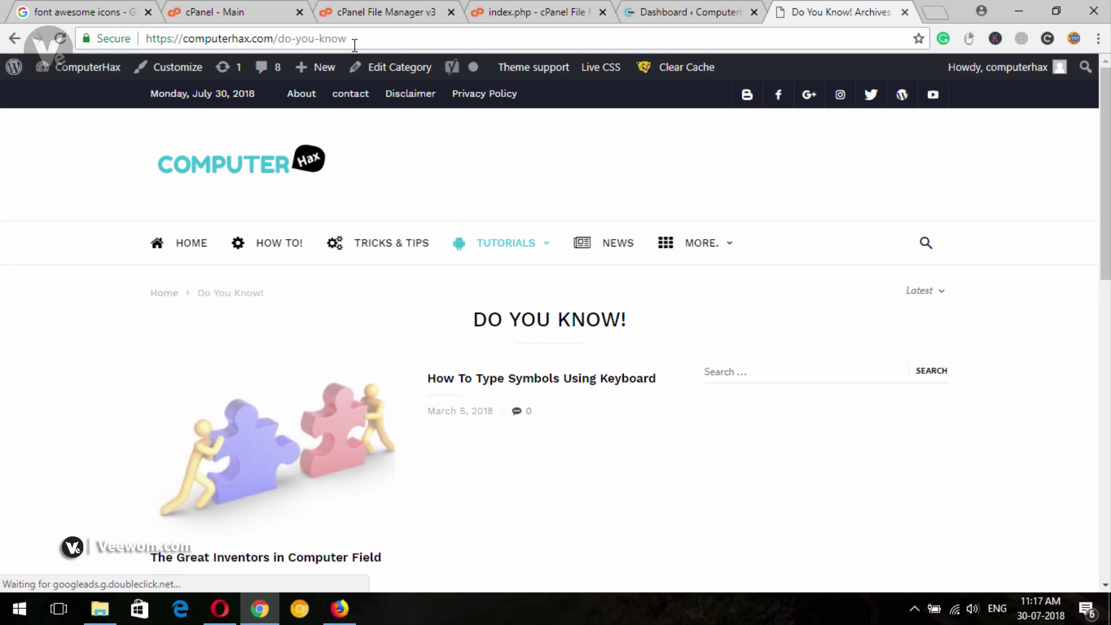
{"action": "scroll", "coordinate": [120, 383], "scroll_direction": "down", "scroll_amount": 3}
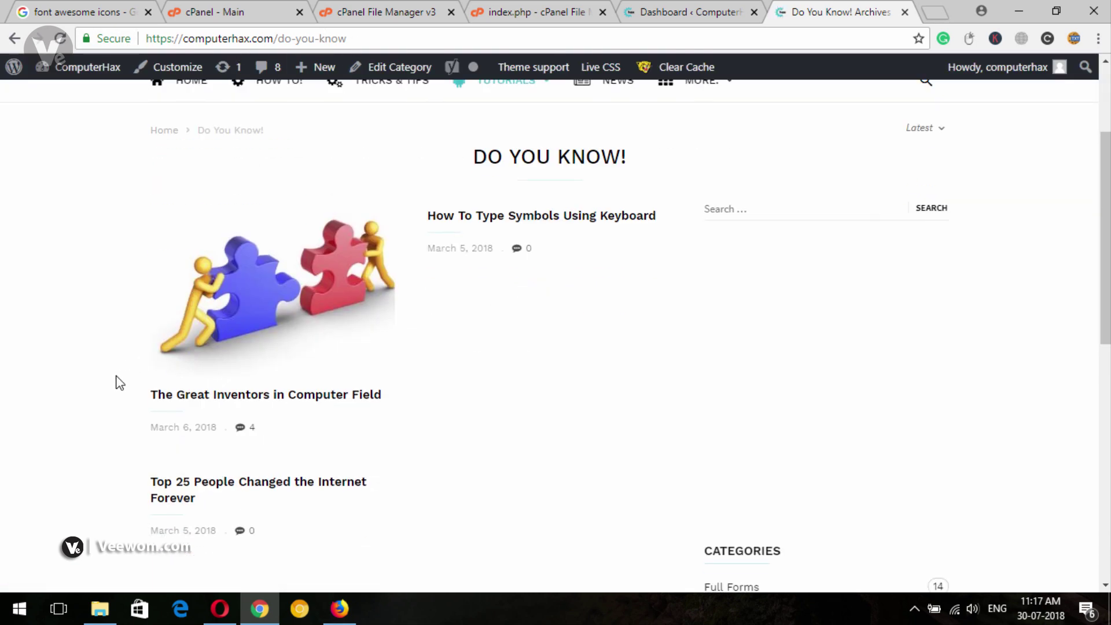
{"action": "scroll", "coordinate": [111, 436], "scroll_direction": "up", "scroll_amount": 3}
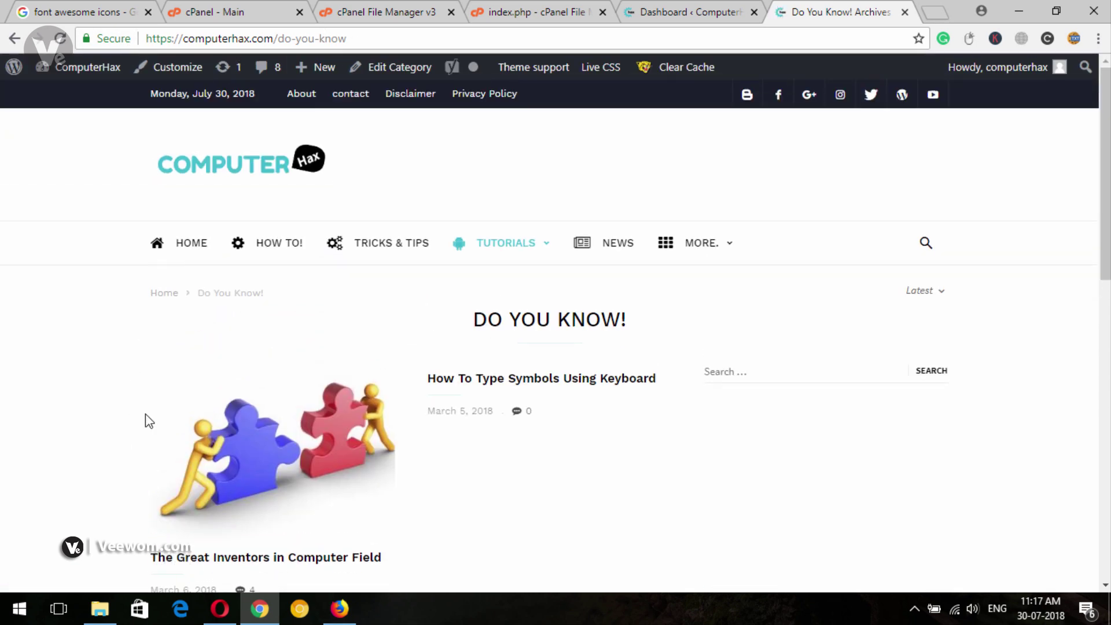
Close the category page and dismiss the Remove Category Base plugin recommendations on the dashboard.
{"action": "left_click", "coordinate": [905, 11]}
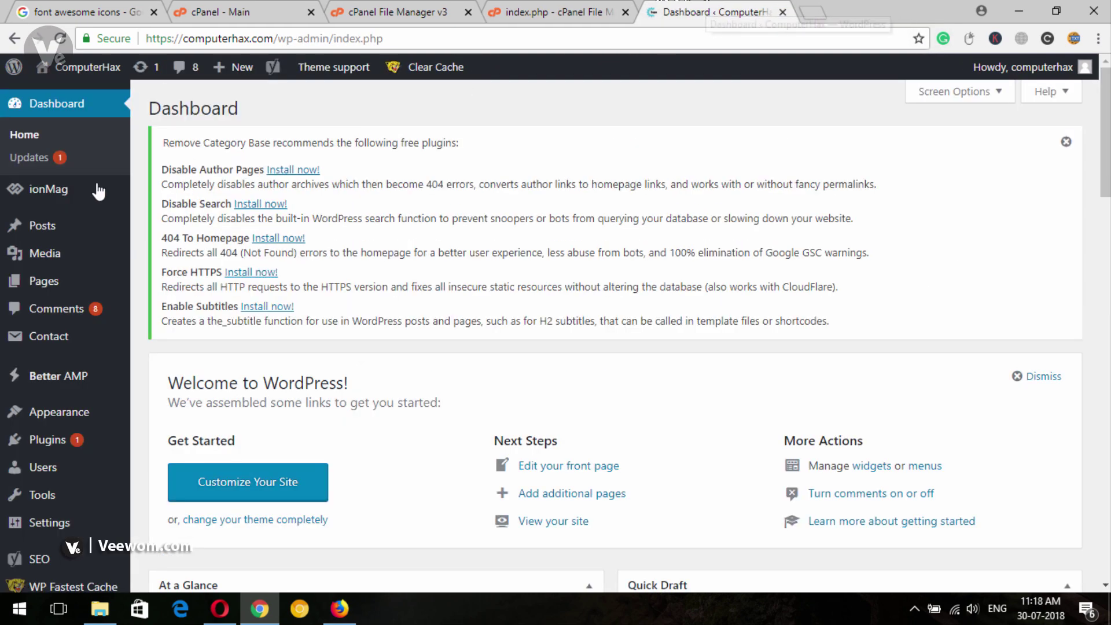
{"action": "left_click", "coordinate": [1066, 144]}
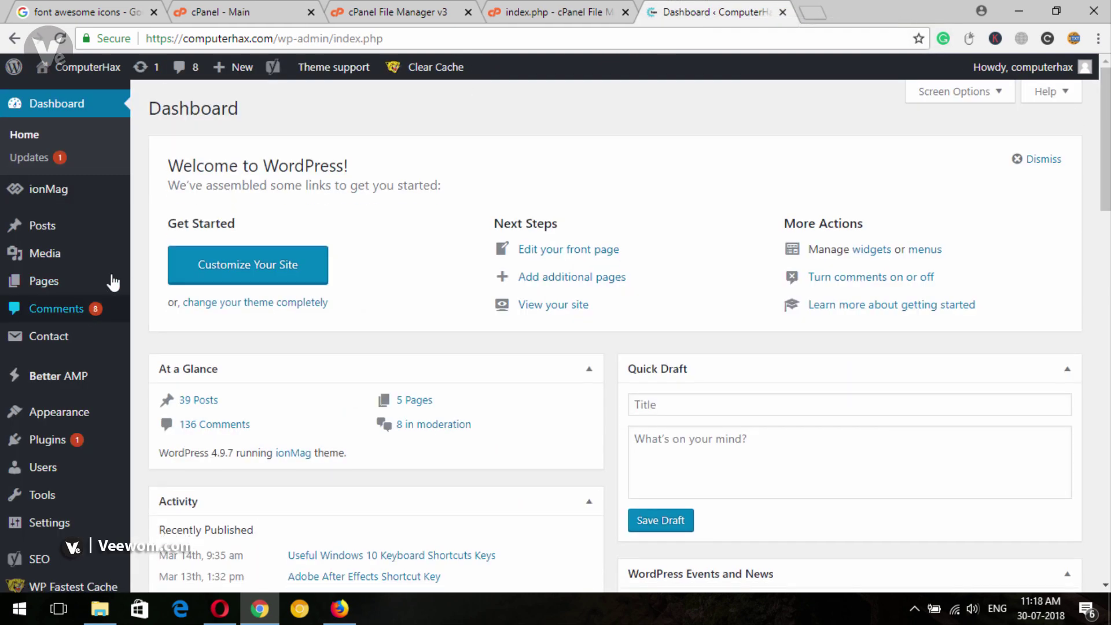
{"action": "left_click", "coordinate": [64, 112]}
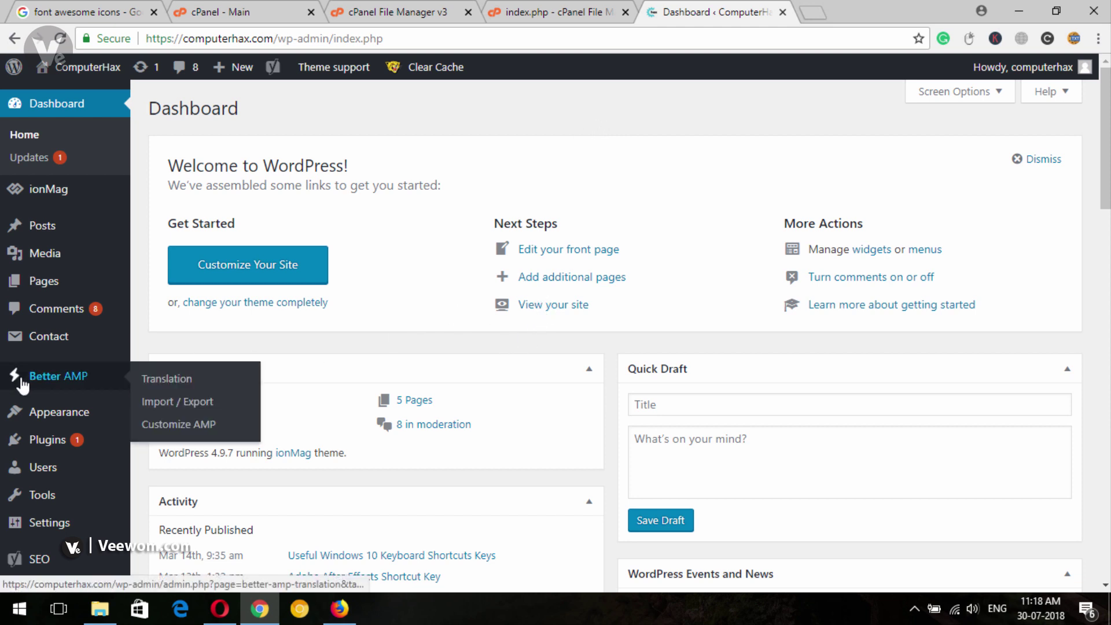
{"action": "scroll", "coordinate": [553, 339], "scroll_direction": "down", "scroll_amount": 4}
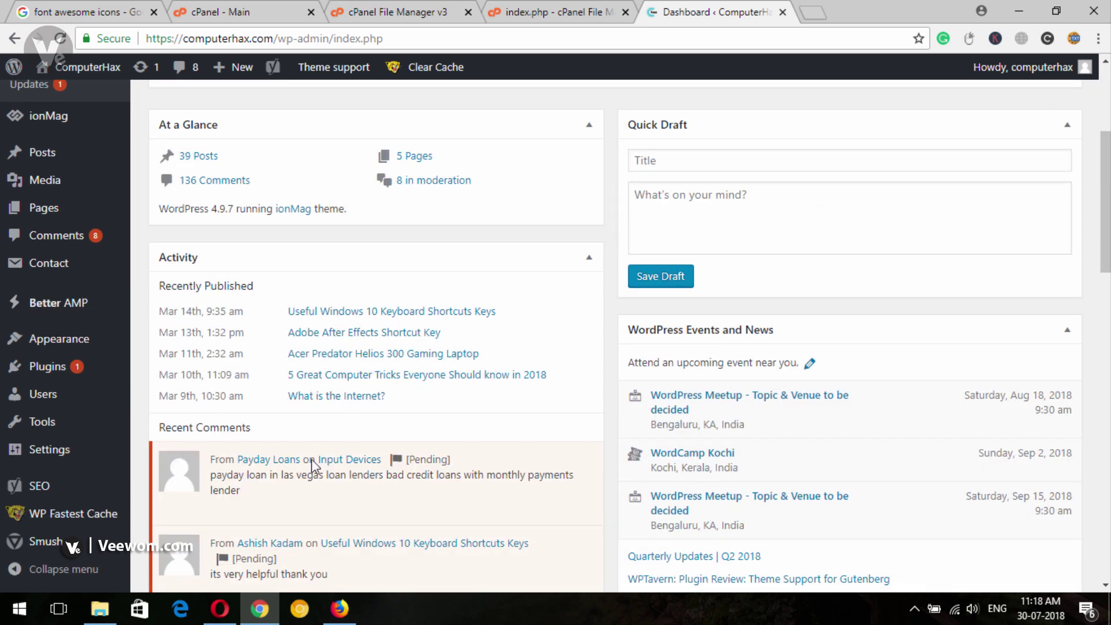
{"action": "scroll", "coordinate": [573, 468], "scroll_direction": "up", "scroll_amount": 4}
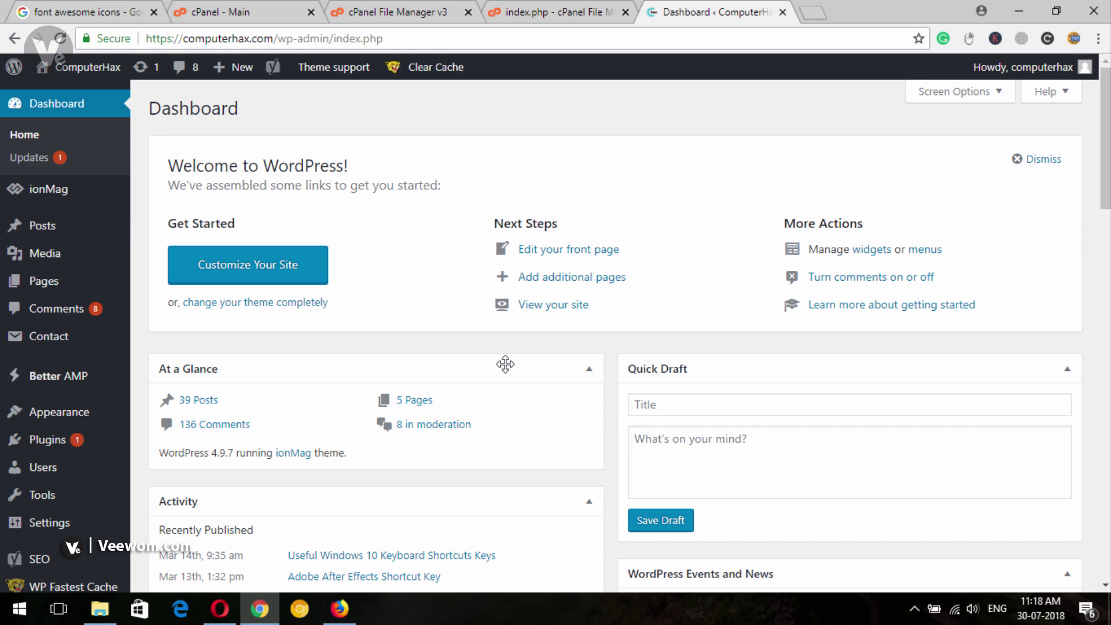
{"action": "left_click", "coordinate": [228, 611]}
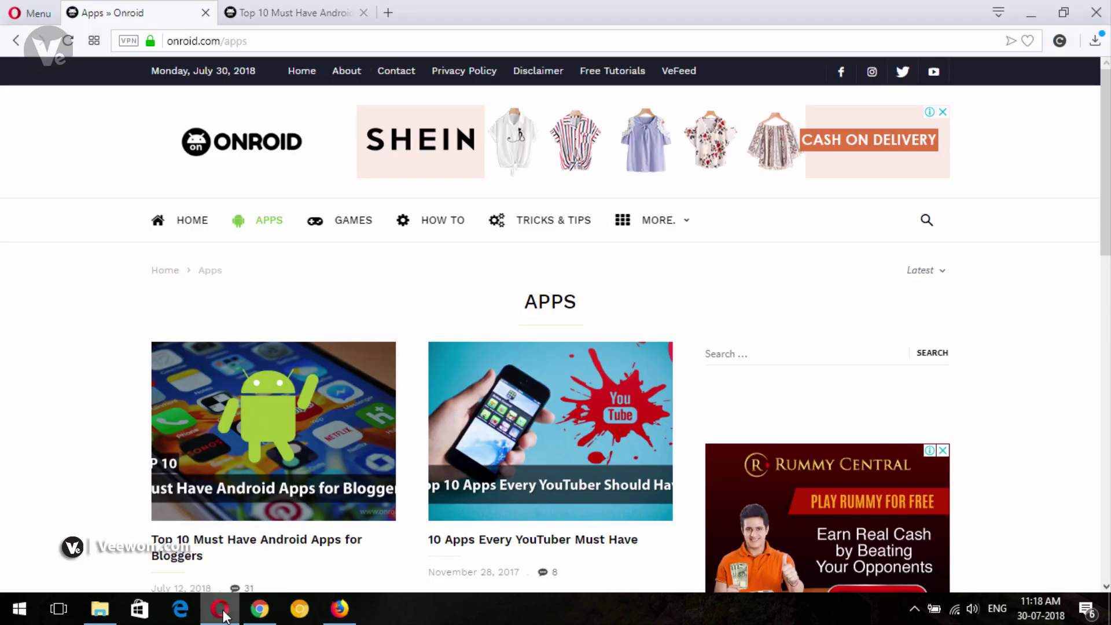
{"action": "left_click", "coordinate": [260, 608]}
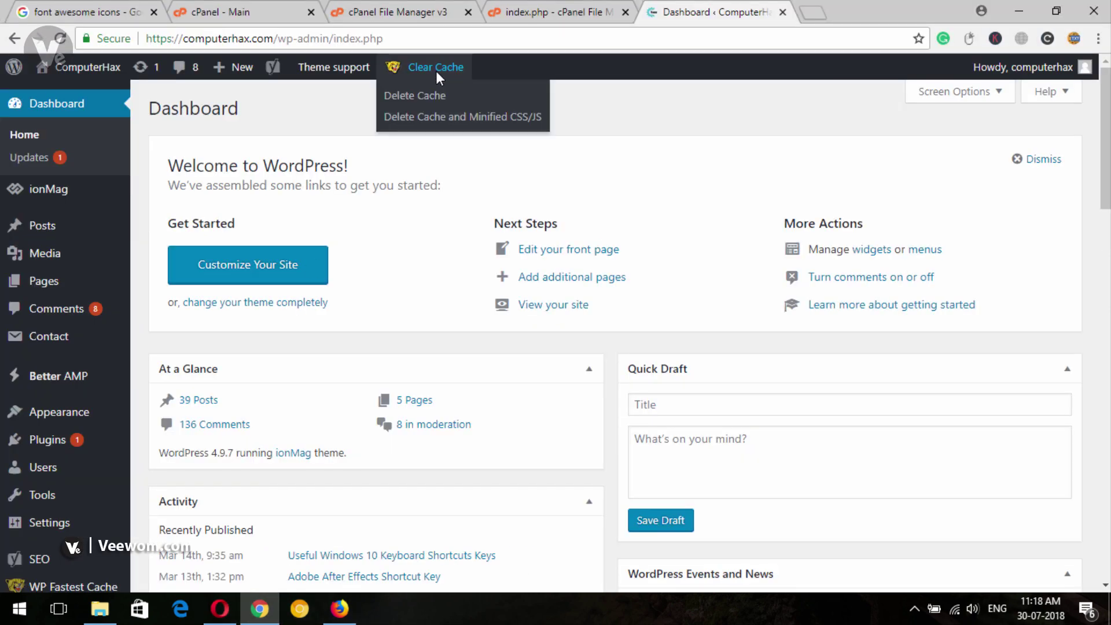
{"action": "left_click", "coordinate": [220, 609]}
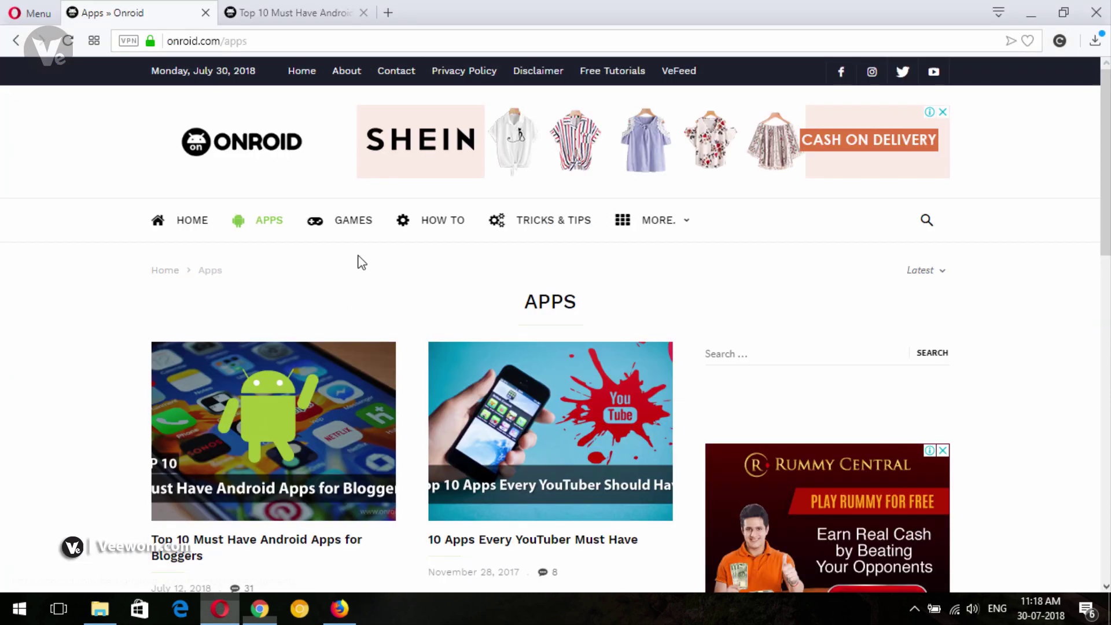
{"action": "left_click", "coordinate": [281, 10]}
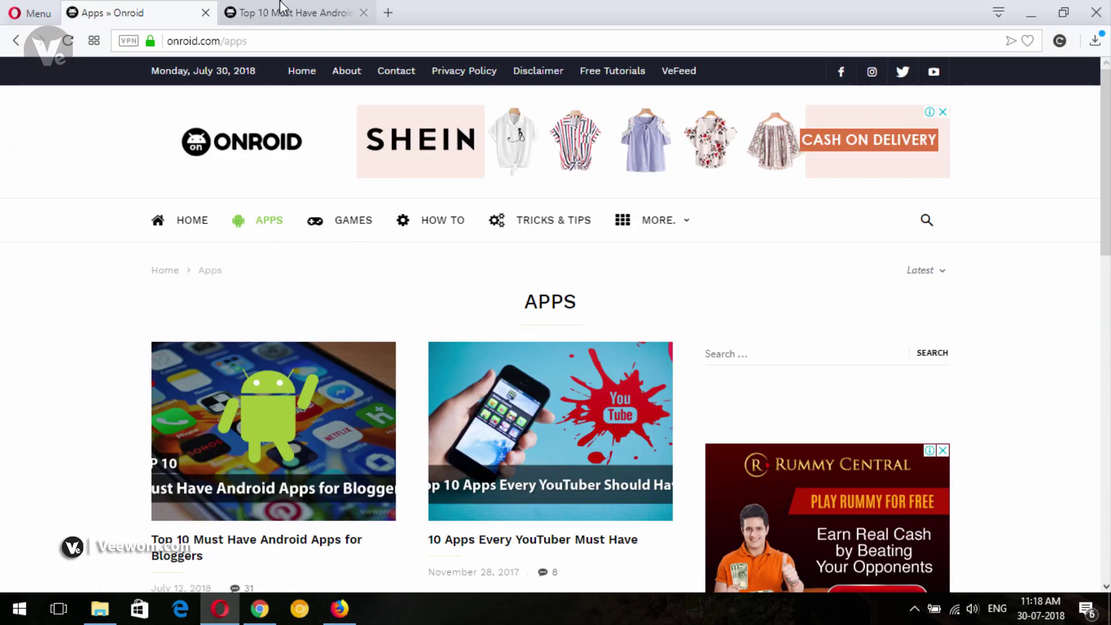
{"action": "left_click", "coordinate": [133, 11]}
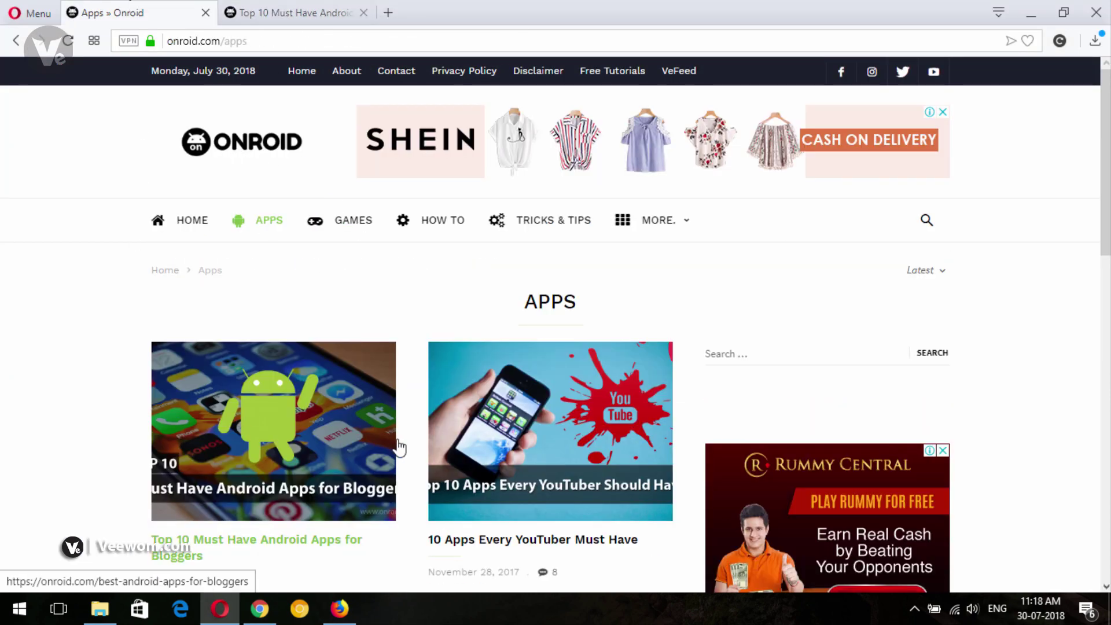
{"action": "scroll", "coordinate": [810, 272], "scroll_direction": "down", "scroll_amount": 8}
{"action": "scroll", "coordinate": [810, 272], "scroll_direction": "up", "scroll_amount": 8}
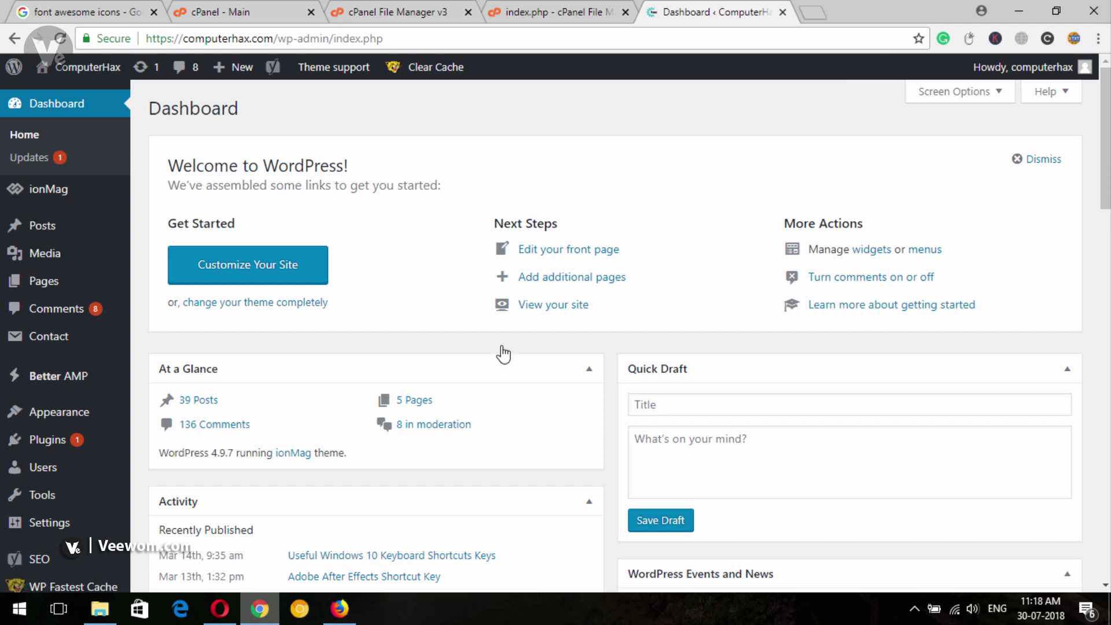
{"action": "left_click", "coordinate": [810, 12]}
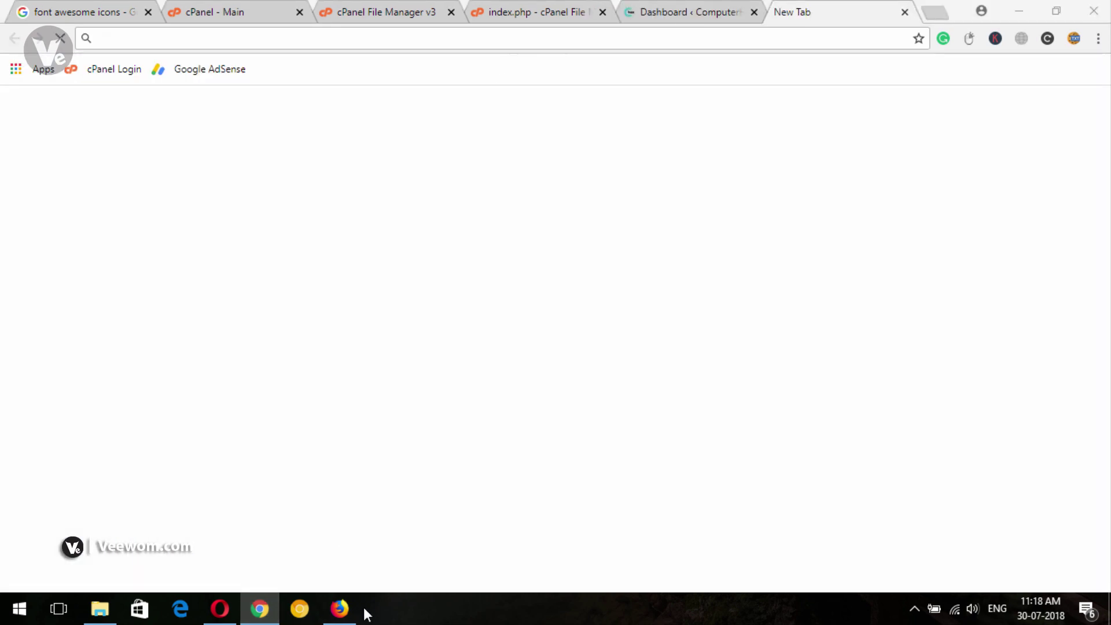
Switch to Firefox and open youtube.com in a new tab.
{"action": "left_click", "coordinate": [350, 608]}
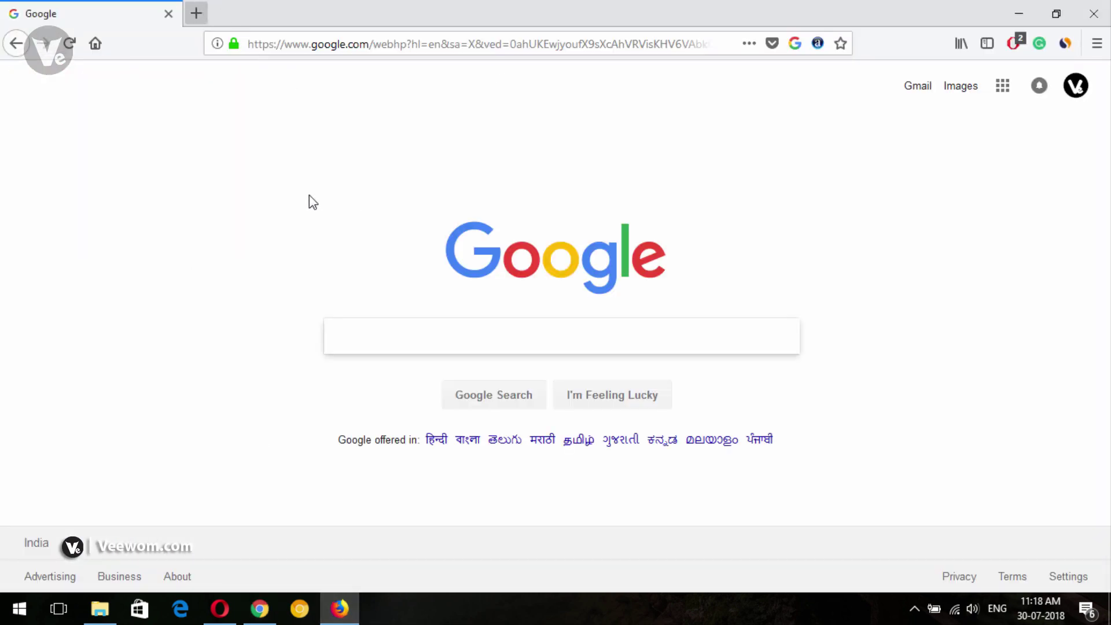
{"action": "left_click", "coordinate": [196, 13]}
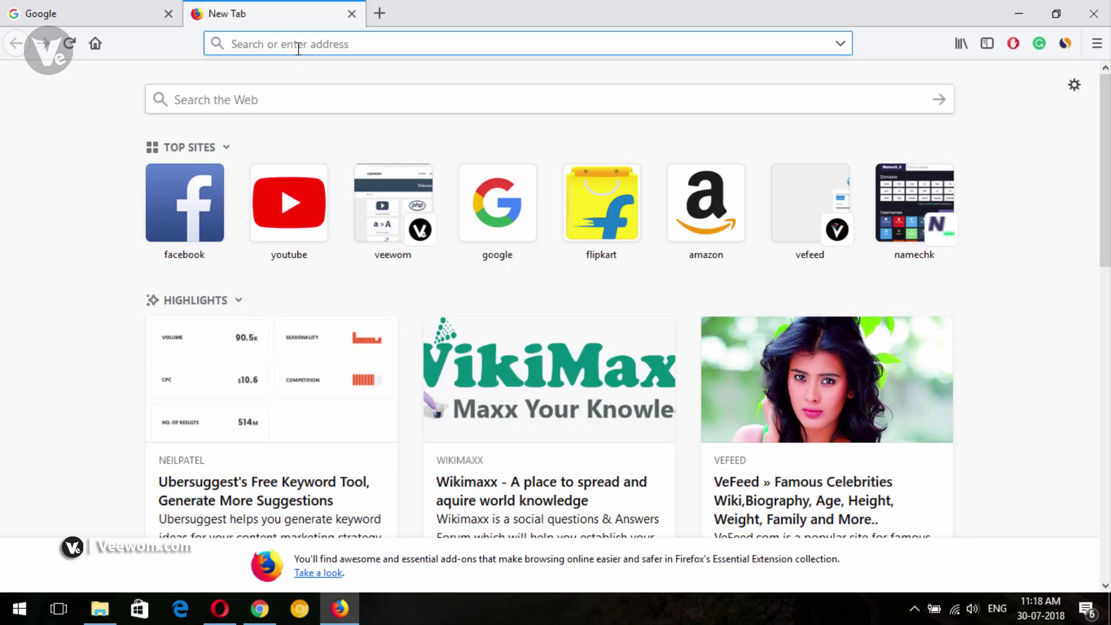
{"action": "type", "text": "youtube.com/"}
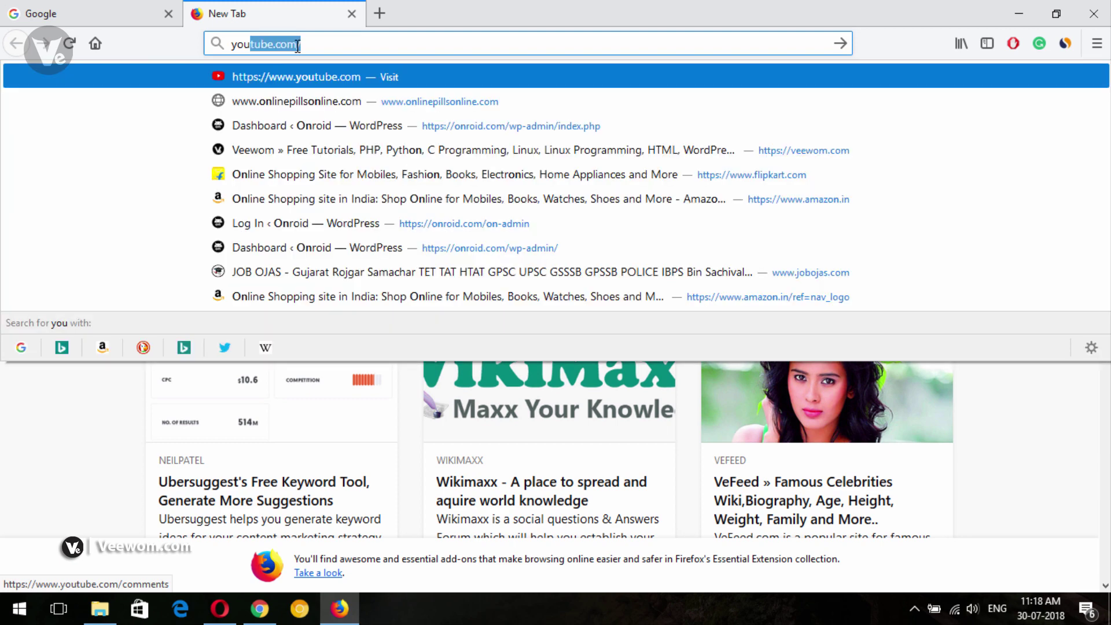
{"action": "key", "text": "Return"}
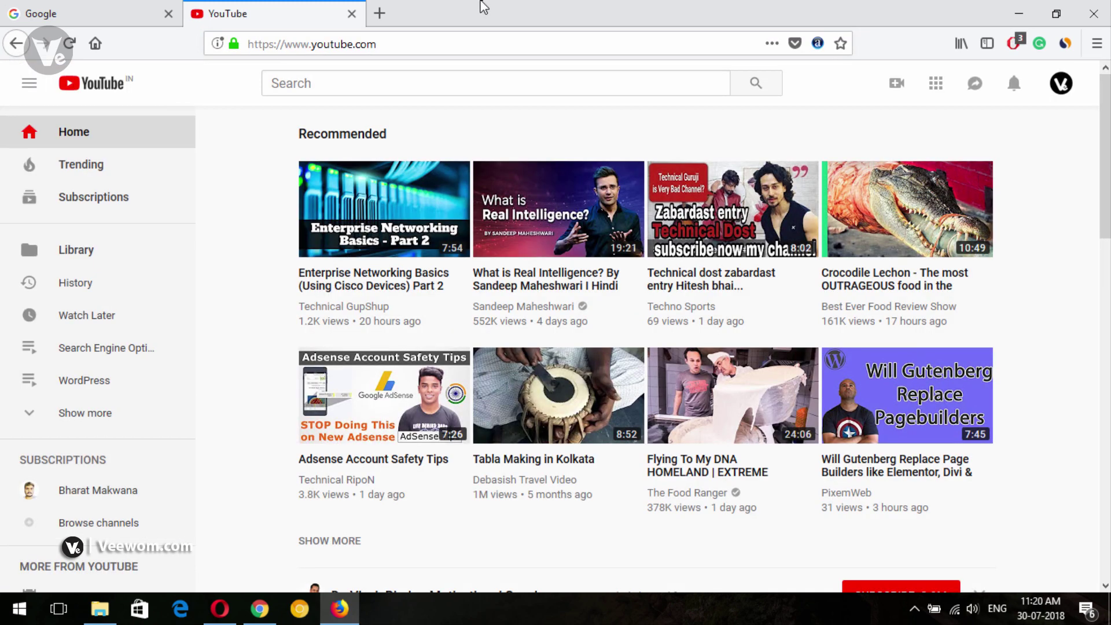
Search YouTube for "ionmag".
{"action": "left_click", "coordinate": [361, 77]}
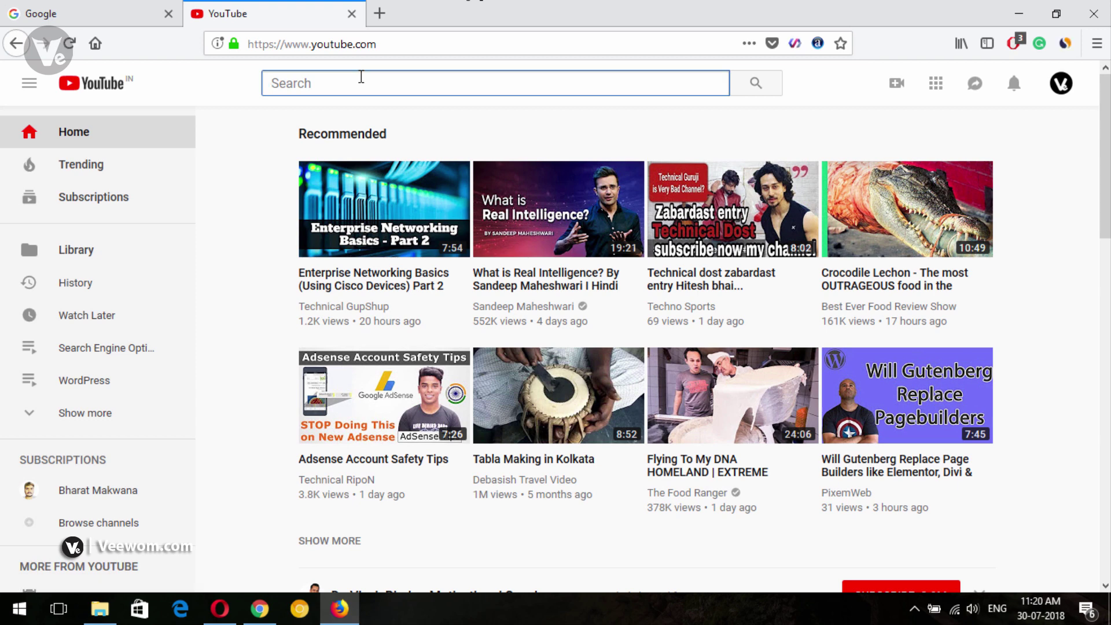
{"action": "type", "text": "io"}
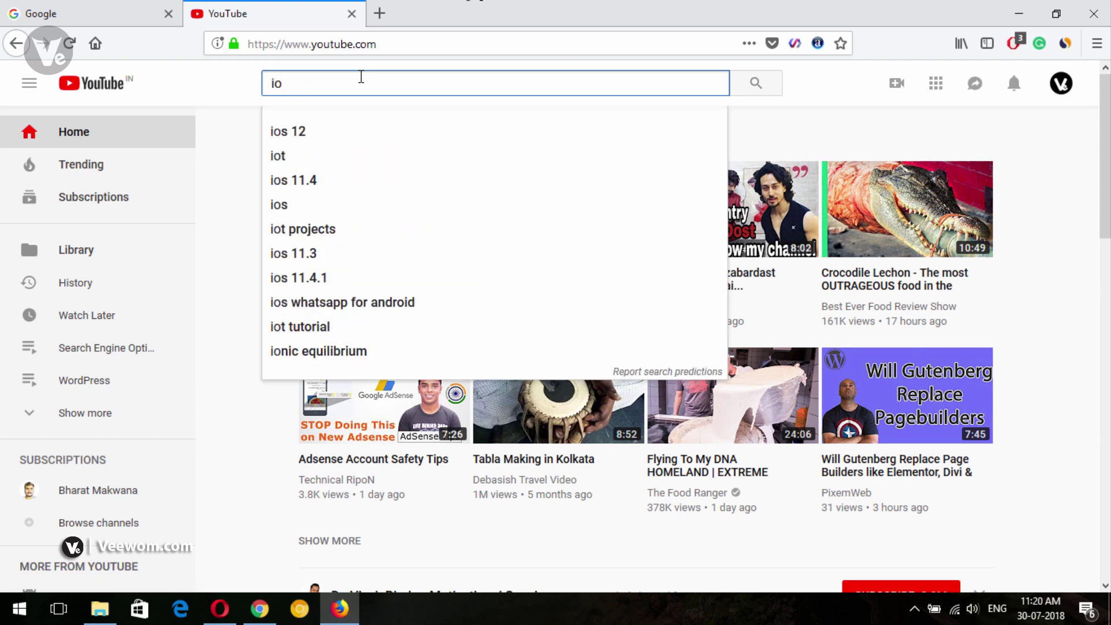
{"action": "type", "text": "nmag"}
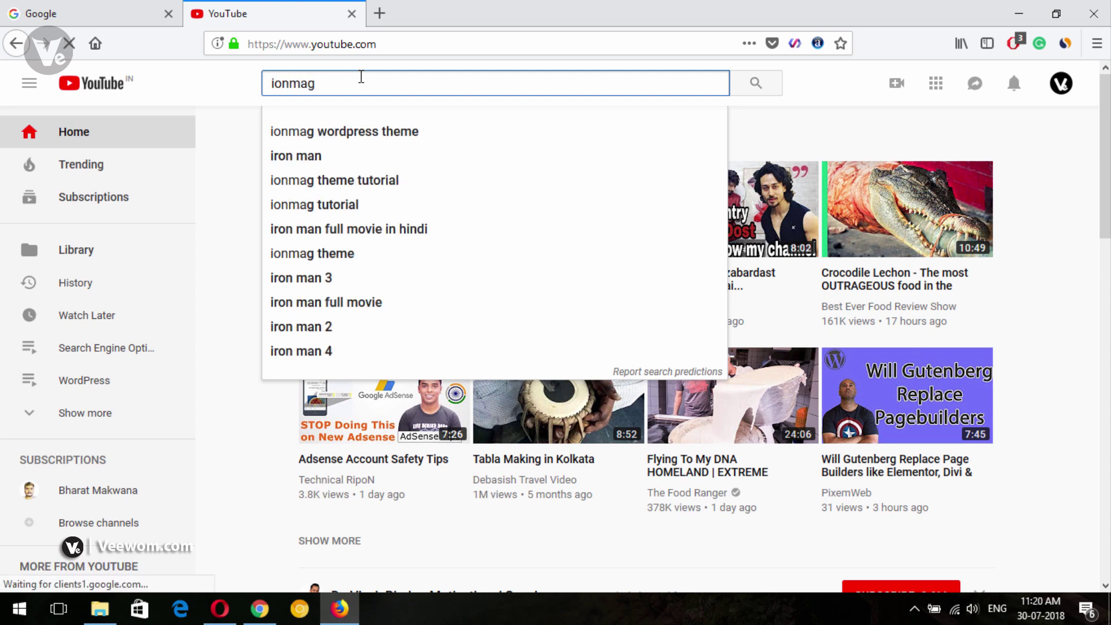
{"action": "key", "text": "Return"}
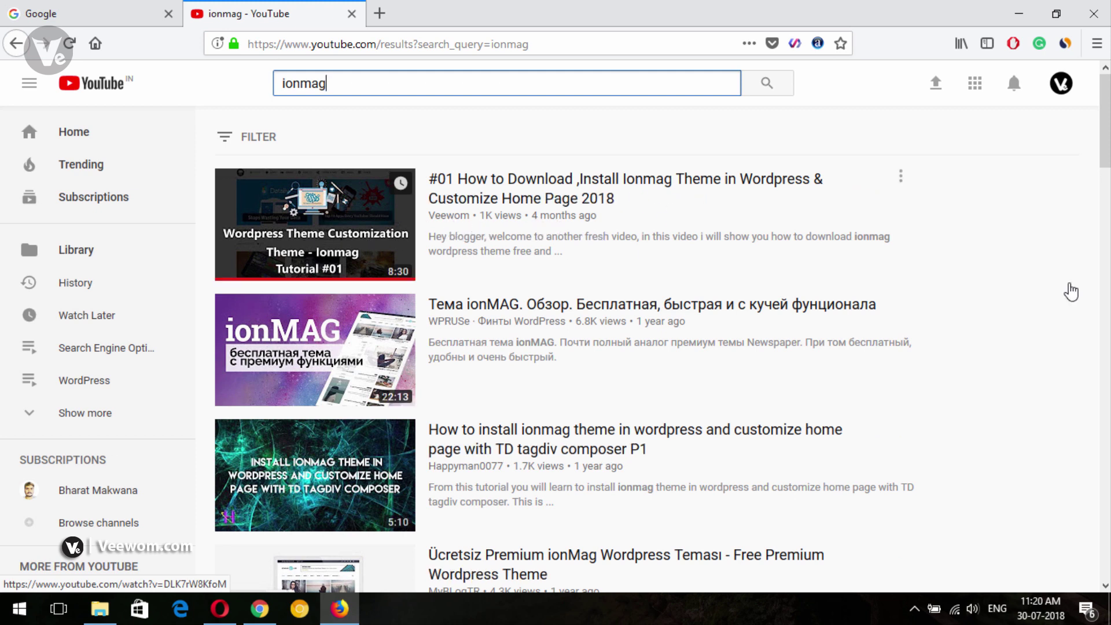
Look through the search results for ionMag theme tutorials and return to the YouTube home page.
{"action": "scroll", "coordinate": [305, 371], "scroll_direction": "down", "scroll_amount": 6}
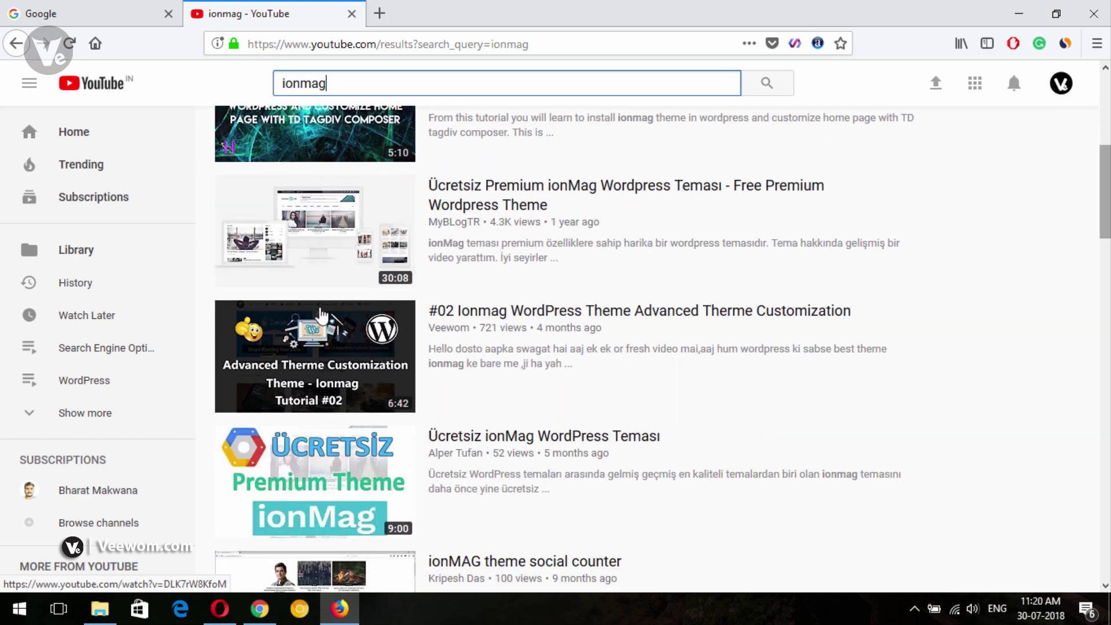
{"action": "scroll", "coordinate": [579, 350], "scroll_direction": "down", "scroll_amount": 6}
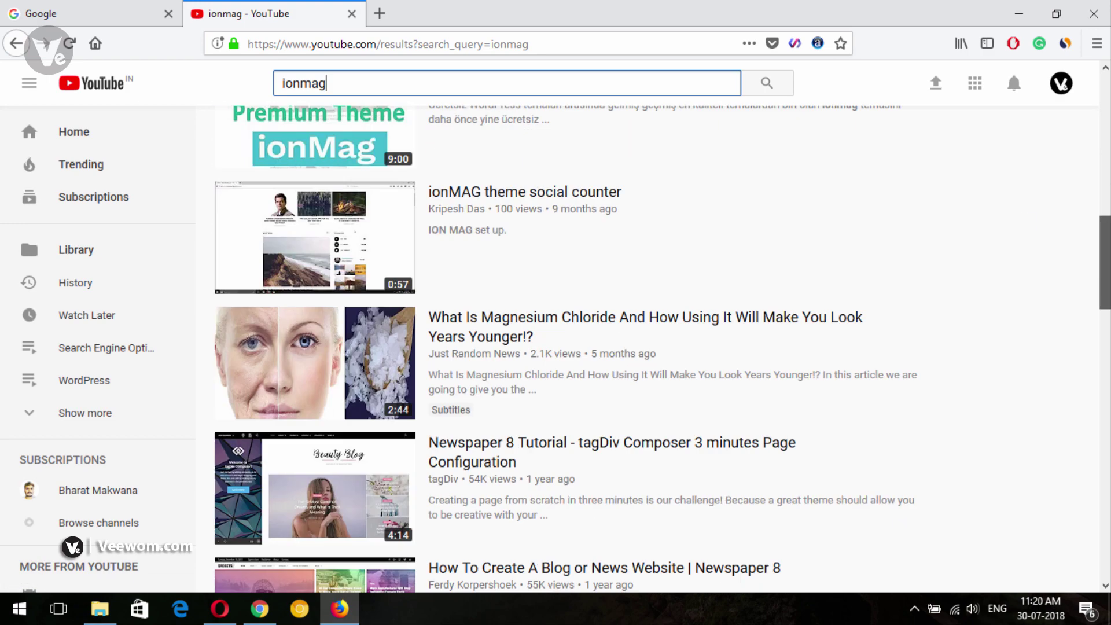
{"action": "scroll", "coordinate": [578, 350], "scroll_direction": "up", "scroll_amount": 13}
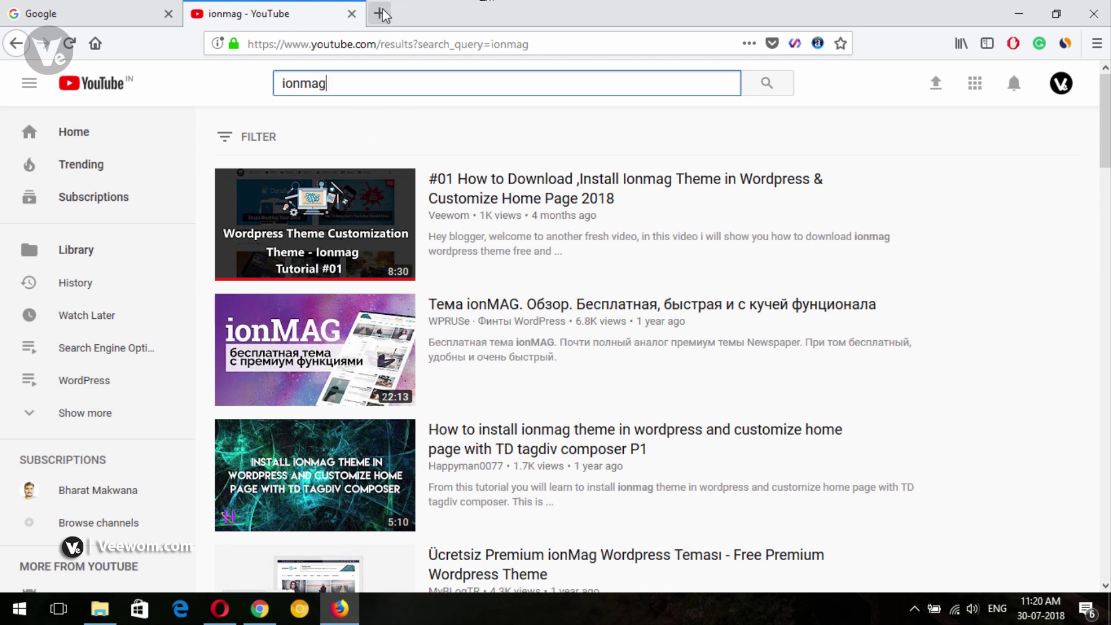
{"action": "left_click", "coordinate": [97, 92]}
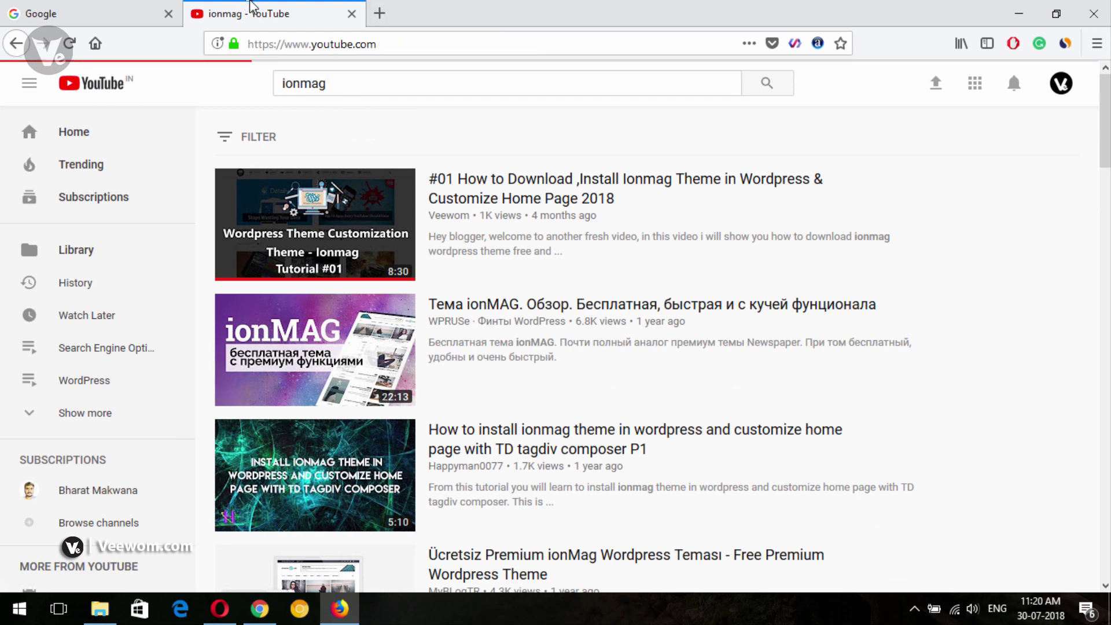